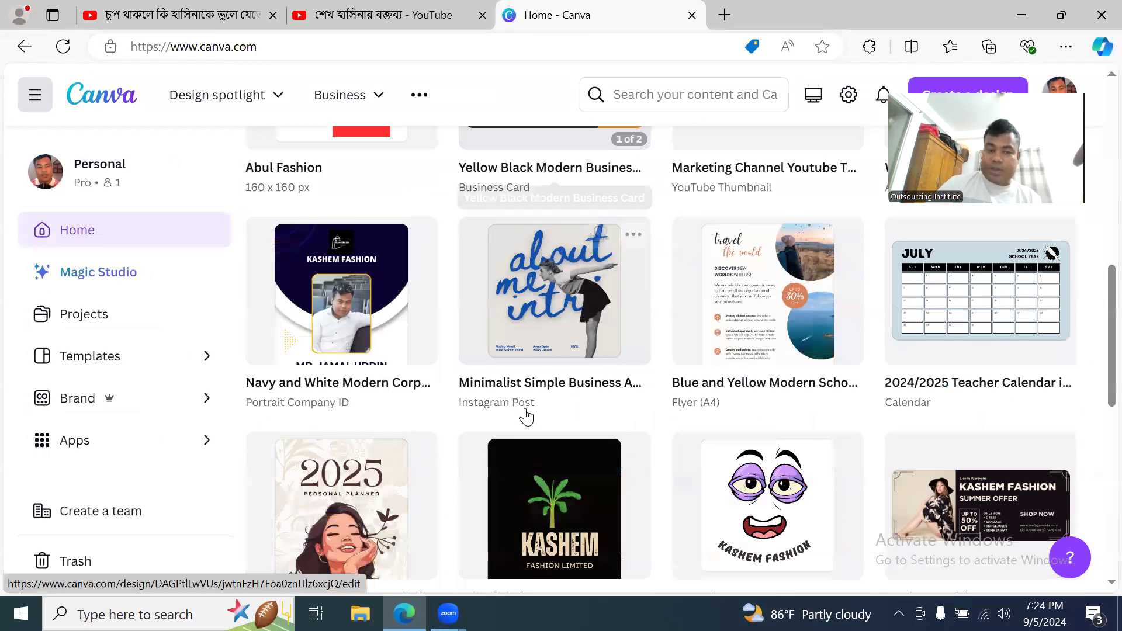
- Browse the recent designs and open the Colorful Vintage Retro Sunset T-Shirt design for editing
{"action": "scroll", "coordinate": [526, 416], "scroll_direction": "down", "scroll_amount": 2}
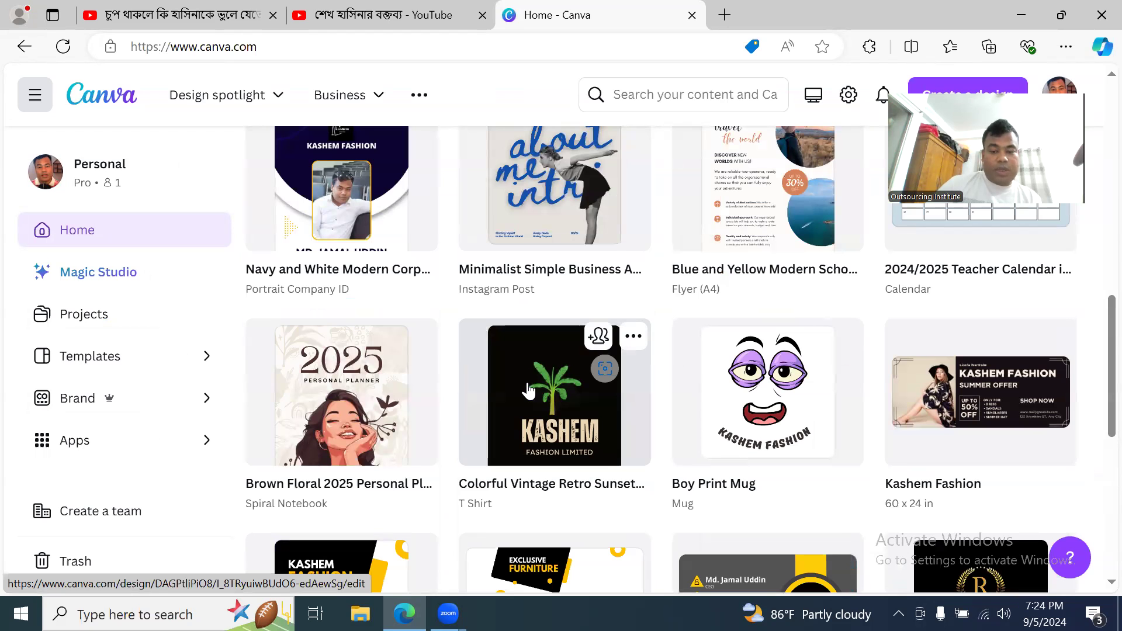
{"action": "scroll", "coordinate": [528, 391], "scroll_direction": "down", "scroll_amount": 6}
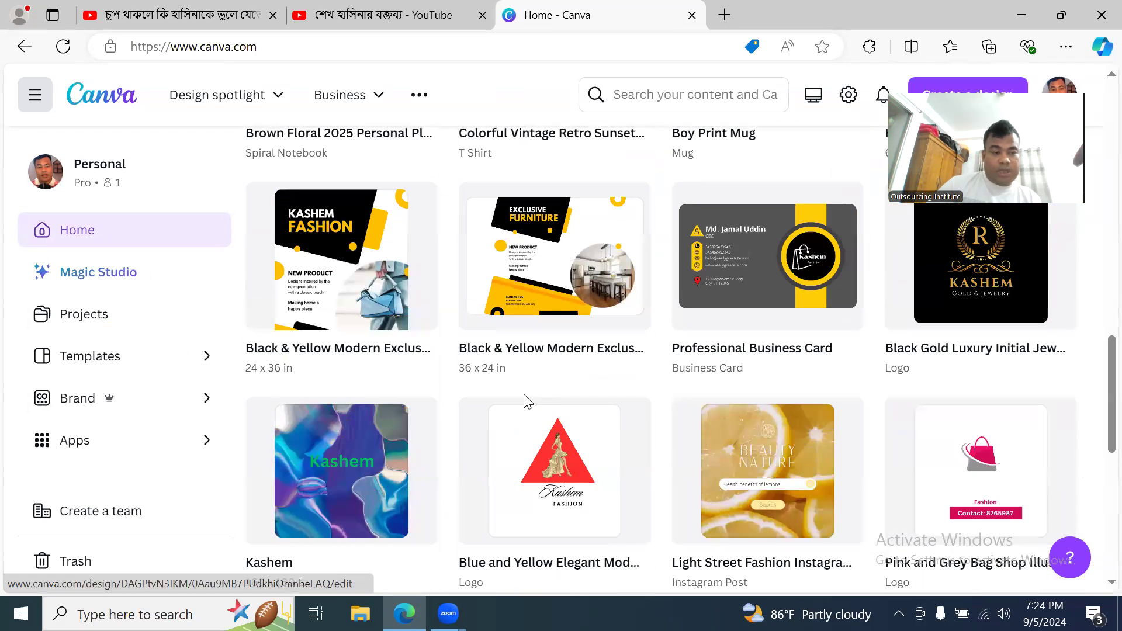
{"action": "scroll", "coordinate": [524, 400], "scroll_direction": "up", "scroll_amount": 10}
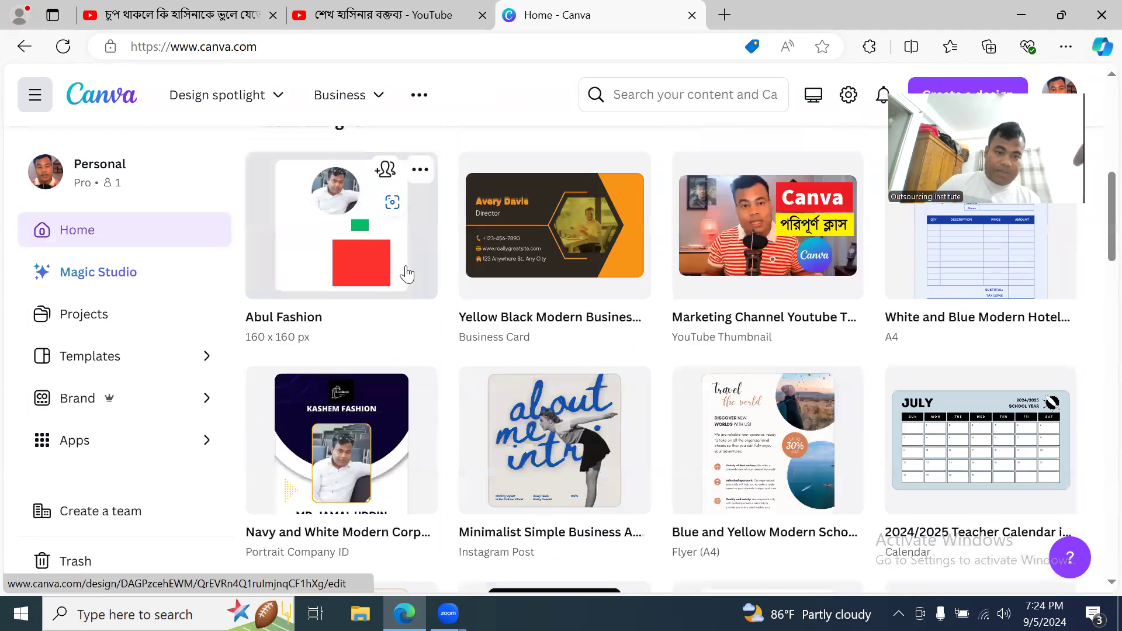
{"action": "scroll", "coordinate": [459, 350], "scroll_direction": "down", "scroll_amount": 6}
{"action": "scroll", "coordinate": [458, 351], "scroll_direction": "down", "scroll_amount": 1}
{"action": "scroll", "coordinate": [458, 351], "scroll_direction": "up", "scroll_amount": 4}
{"action": "scroll", "coordinate": [550, 368], "scroll_direction": "down", "scroll_amount": 3}
{"action": "left_click", "coordinate": [549, 368]}
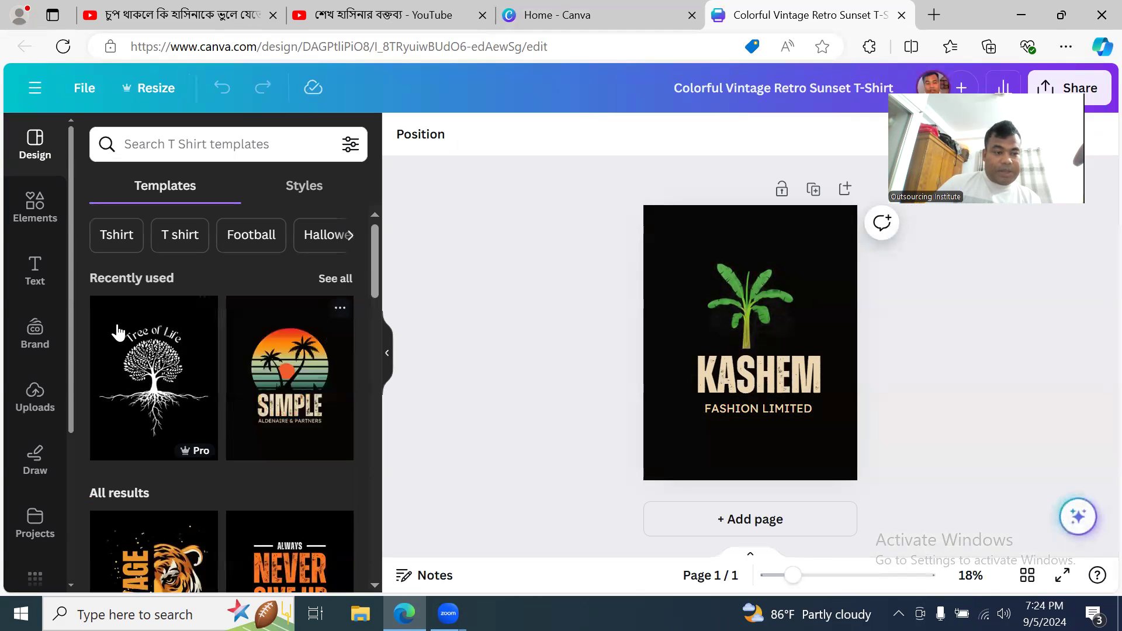
- Browse the element library for the T-shirt design, examining the offered graphics, stickers, photos, videos and audio
{"action": "left_click", "coordinate": [36, 212]}
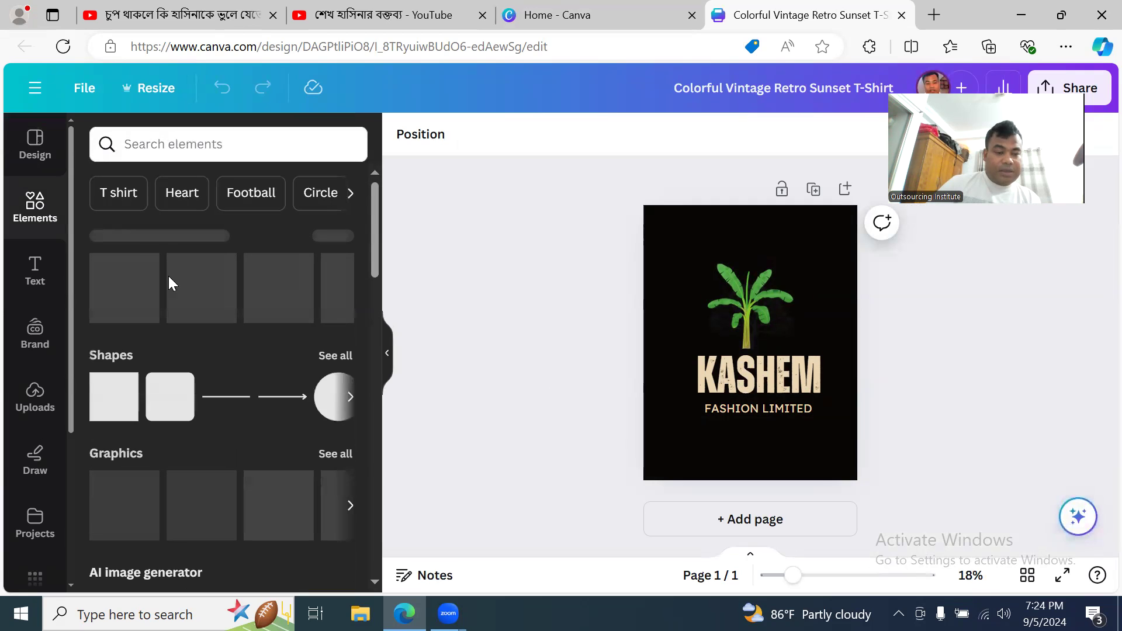
{"action": "scroll", "coordinate": [209, 338], "scroll_direction": "down", "scroll_amount": 5}
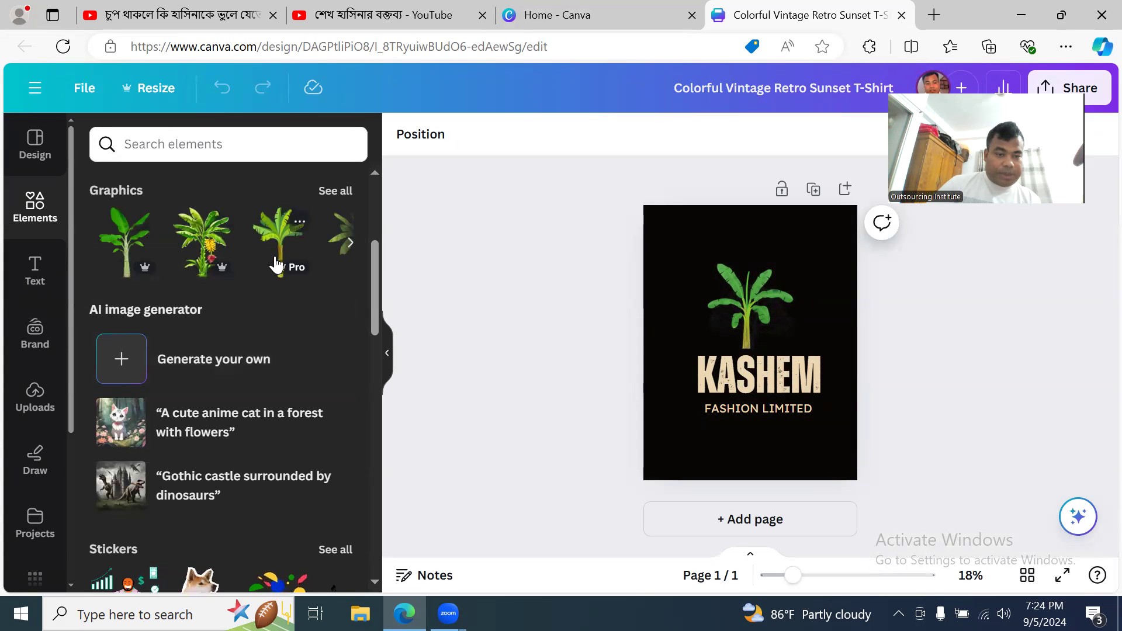
{"action": "left_click", "coordinate": [349, 245]}
{"action": "left_click", "coordinate": [350, 247]}
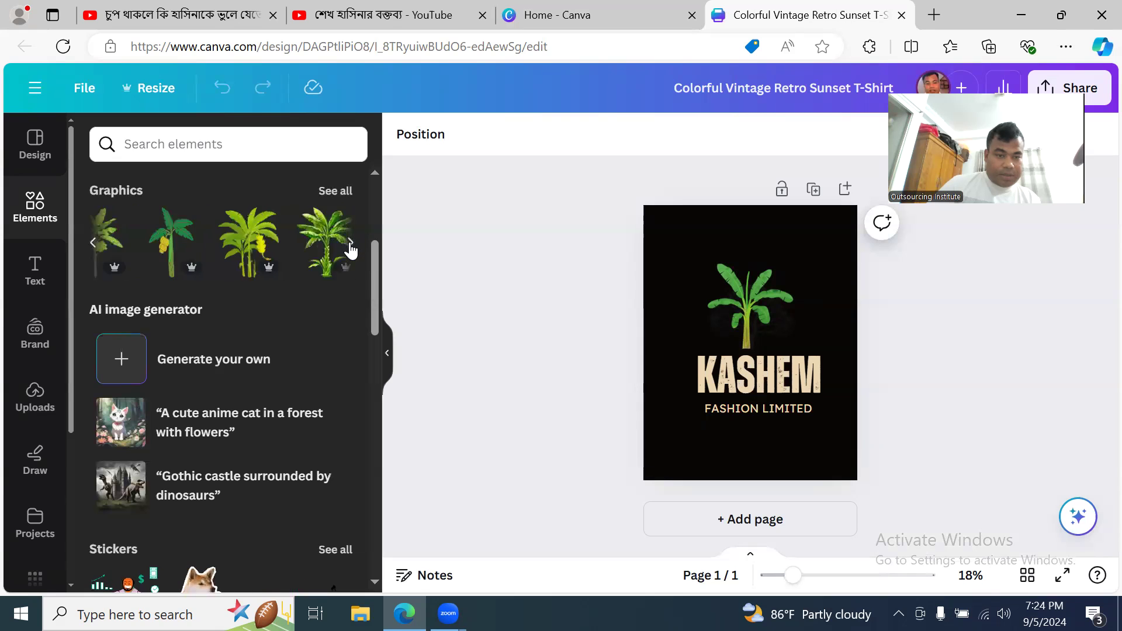
{"action": "left_click", "coordinate": [351, 249]}
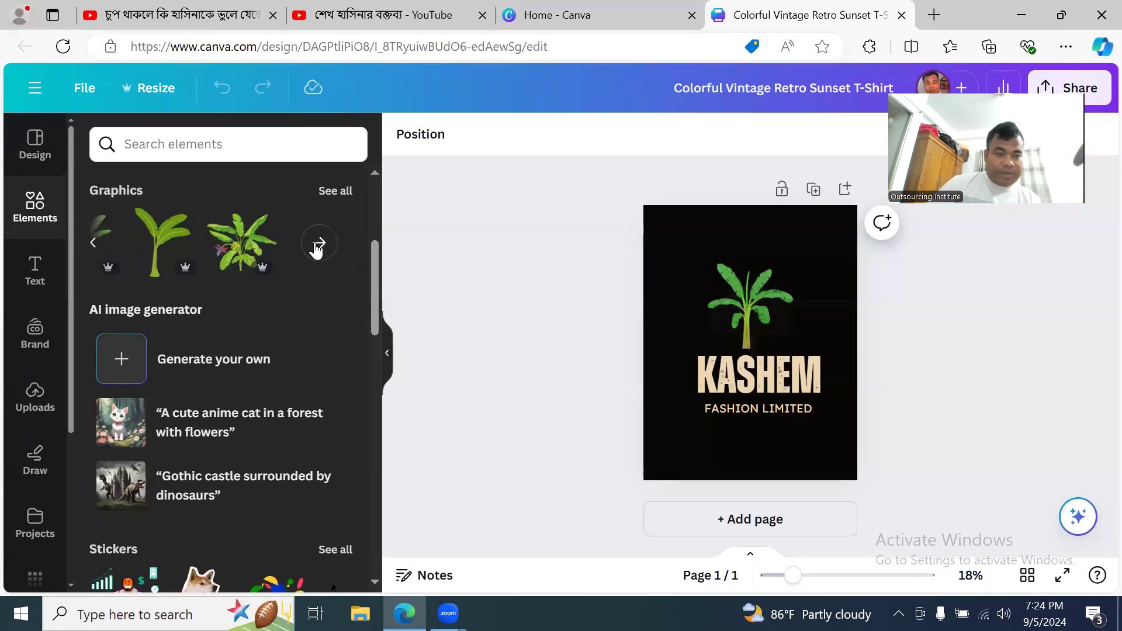
{"action": "scroll", "coordinate": [266, 377], "scroll_direction": "down", "scroll_amount": 5}
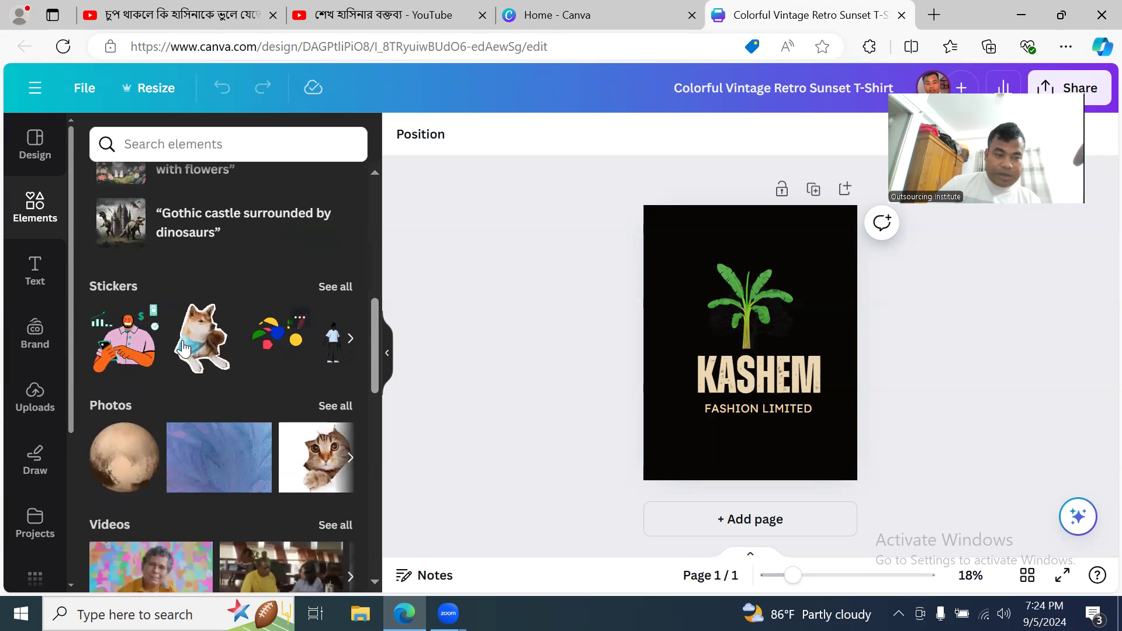
{"action": "left_click", "coordinate": [349, 339]}
{"action": "scroll", "coordinate": [292, 377], "scroll_direction": "down", "scroll_amount": 5}
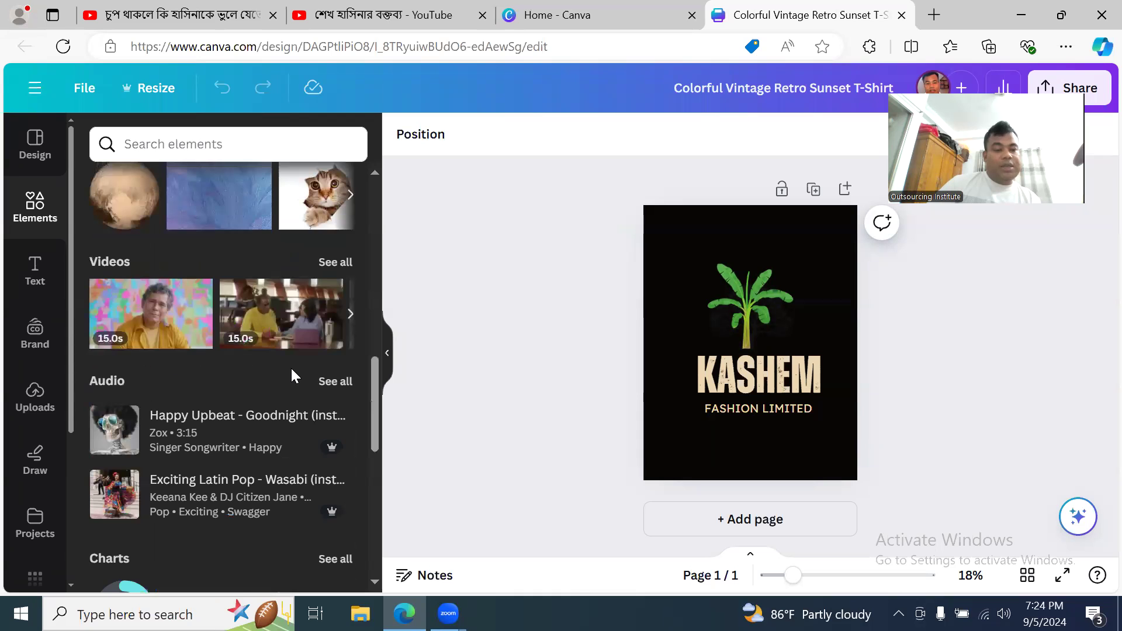
{"action": "scroll", "coordinate": [295, 368], "scroll_direction": "up", "scroll_amount": 12}
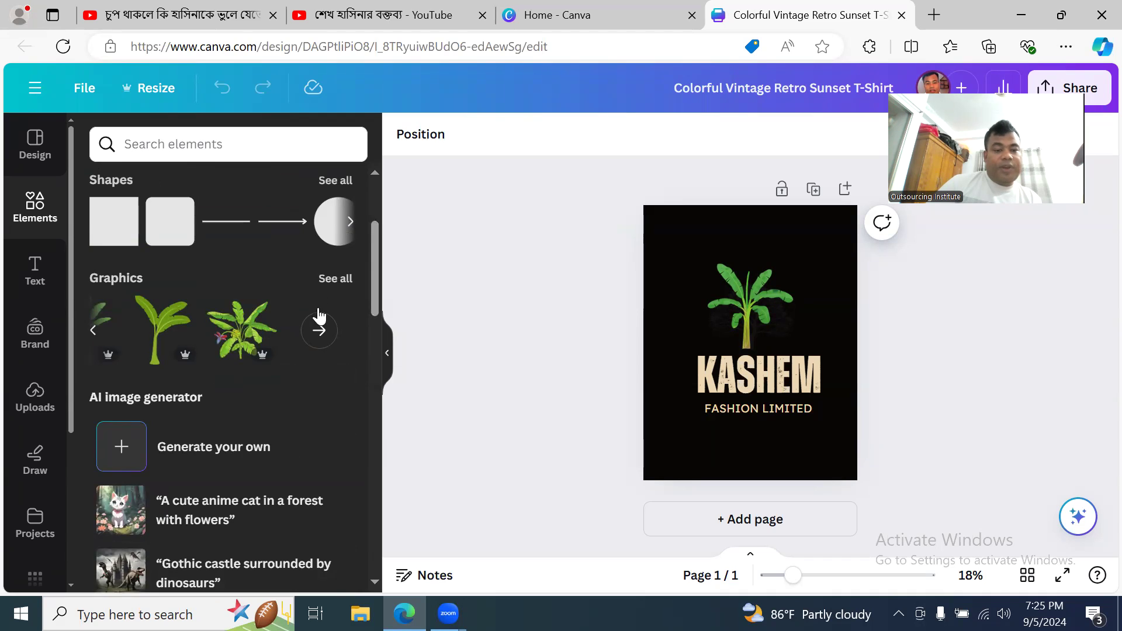
{"action": "scroll", "coordinate": [321, 321], "scroll_direction": "down", "scroll_amount": 5}
{"action": "scroll", "coordinate": [328, 319], "scroll_direction": "up", "scroll_amount": 7}
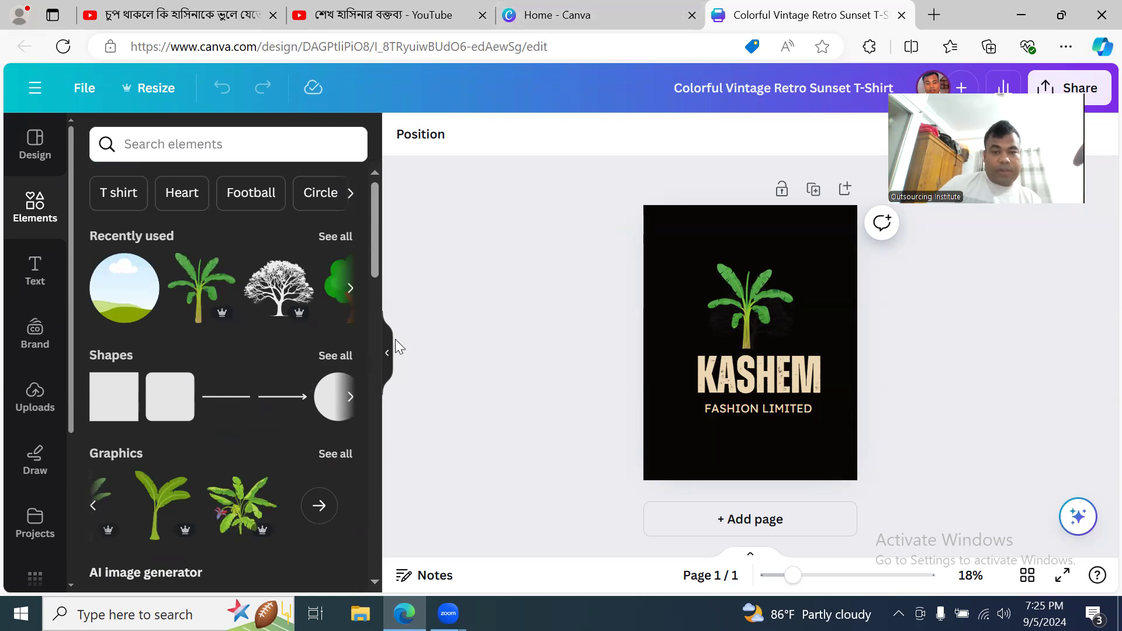
- Return to the home page and look over the recent designs, checking back on the open T-shirt design
{"action": "left_click", "coordinate": [574, 17]}
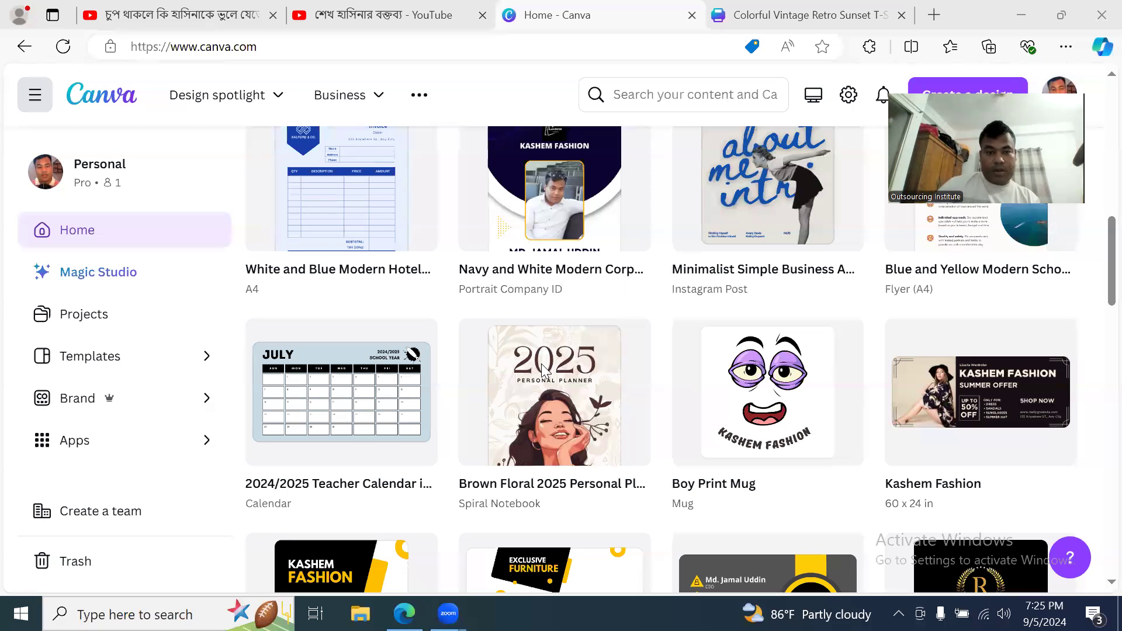
{"action": "left_click", "coordinate": [522, 91]}
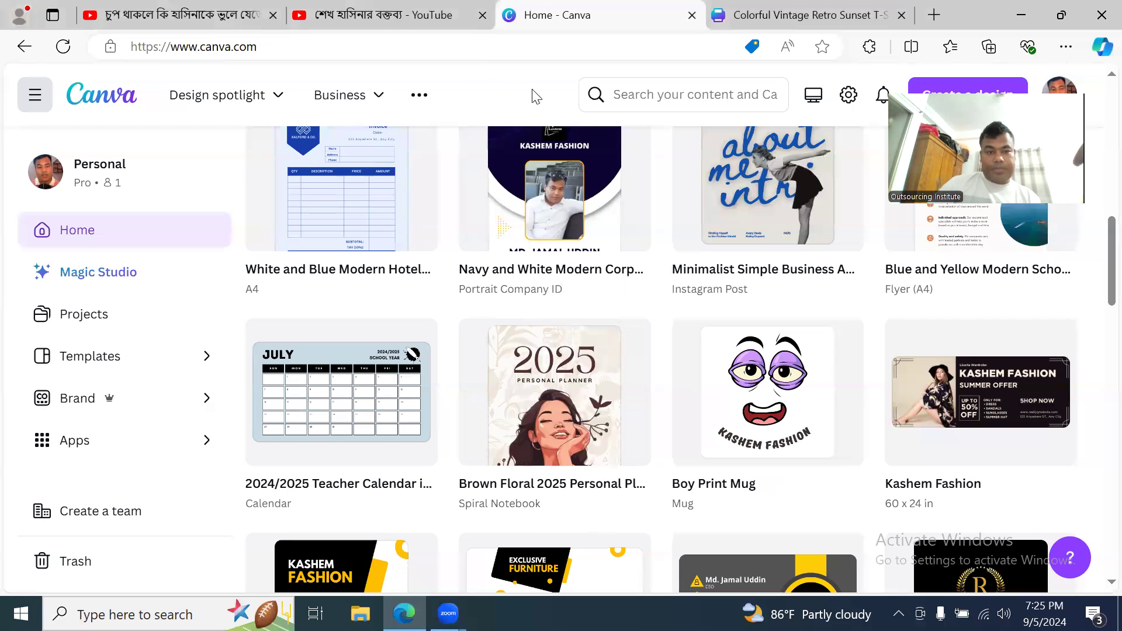
{"action": "scroll", "coordinate": [612, 379], "scroll_direction": "down", "scroll_amount": 4}
{"action": "scroll", "coordinate": [612, 384], "scroll_direction": "up", "scroll_amount": 3}
{"action": "scroll", "coordinate": [612, 384], "scroll_direction": "up", "scroll_amount": 10}
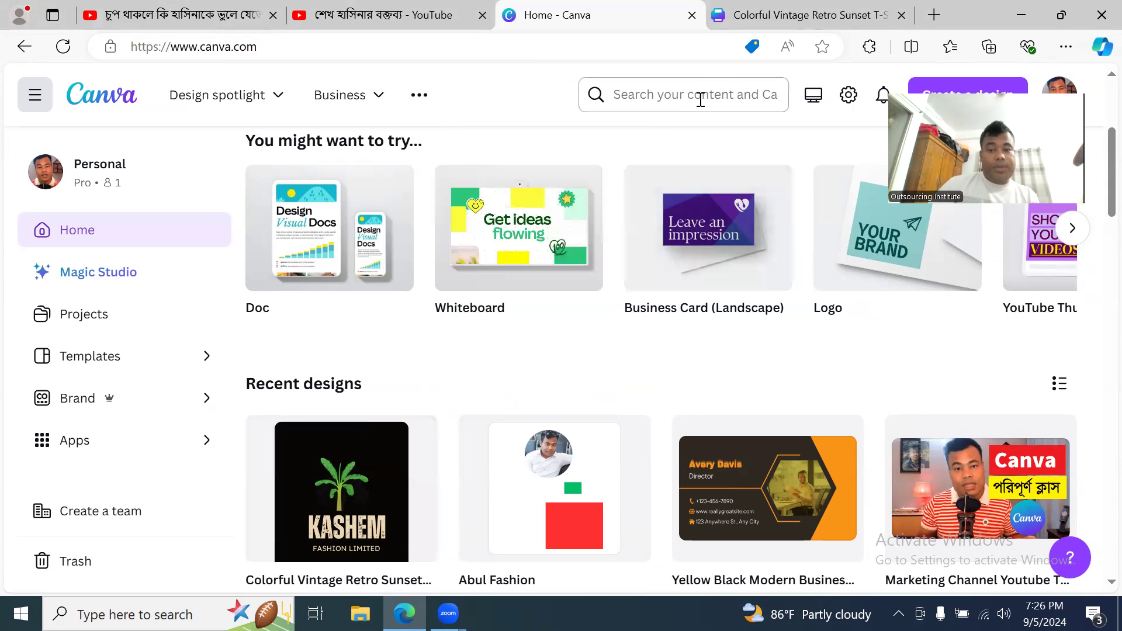
{"action": "left_click", "coordinate": [786, 12]}
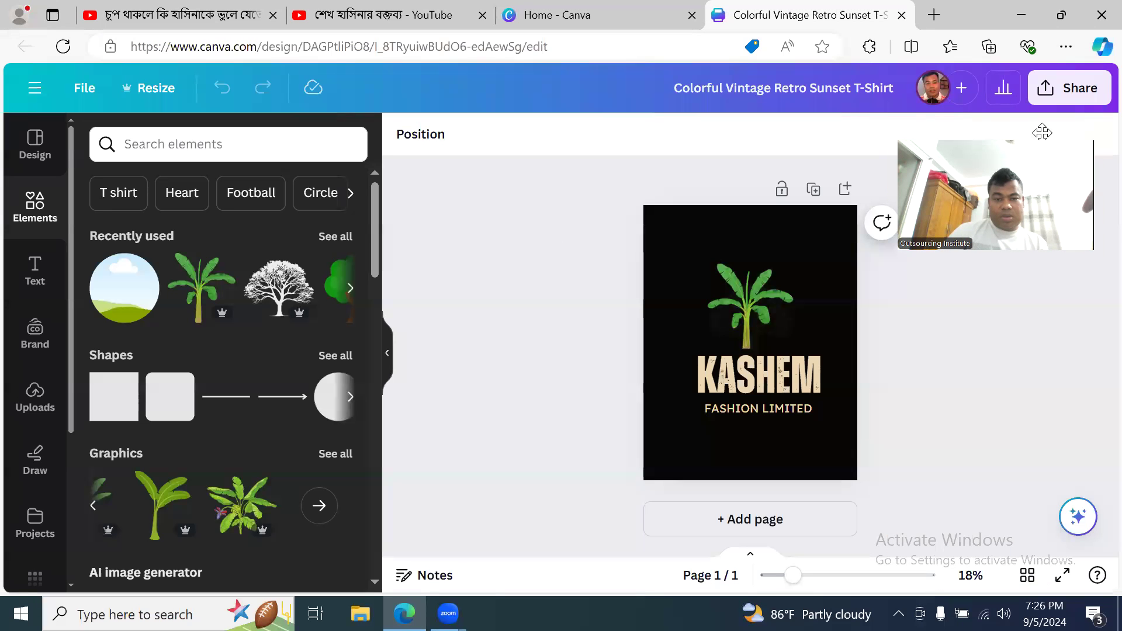
{"action": "left_click", "coordinate": [555, 18]}
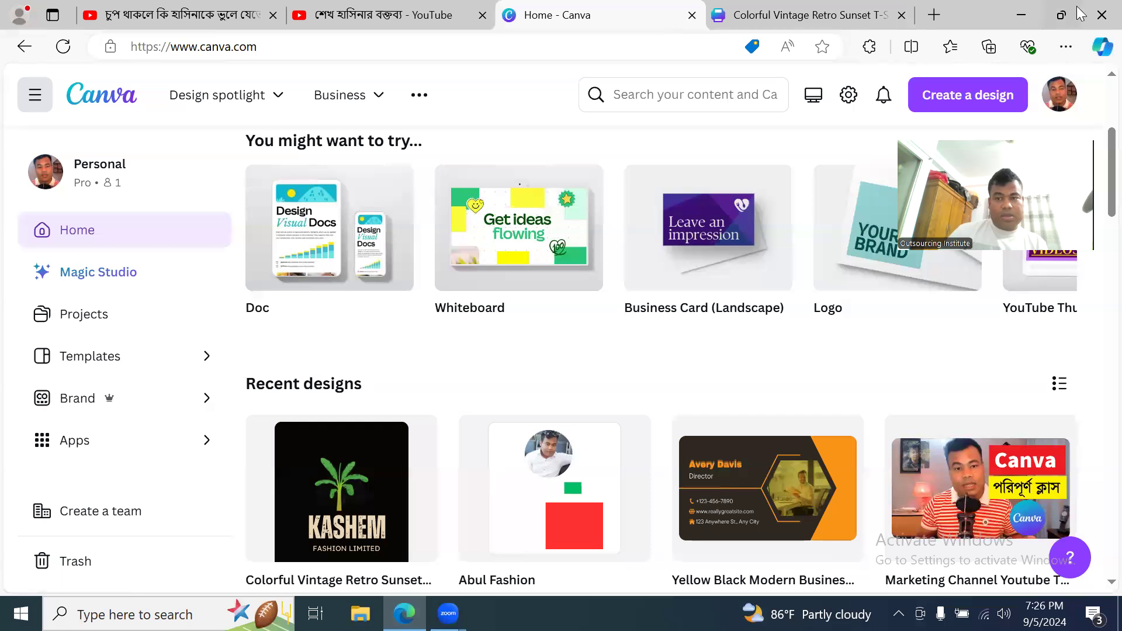
- Open canva.com in a new browser tab
{"action": "left_click", "coordinate": [935, 15]}
{"action": "type", "text": "canva.com"}
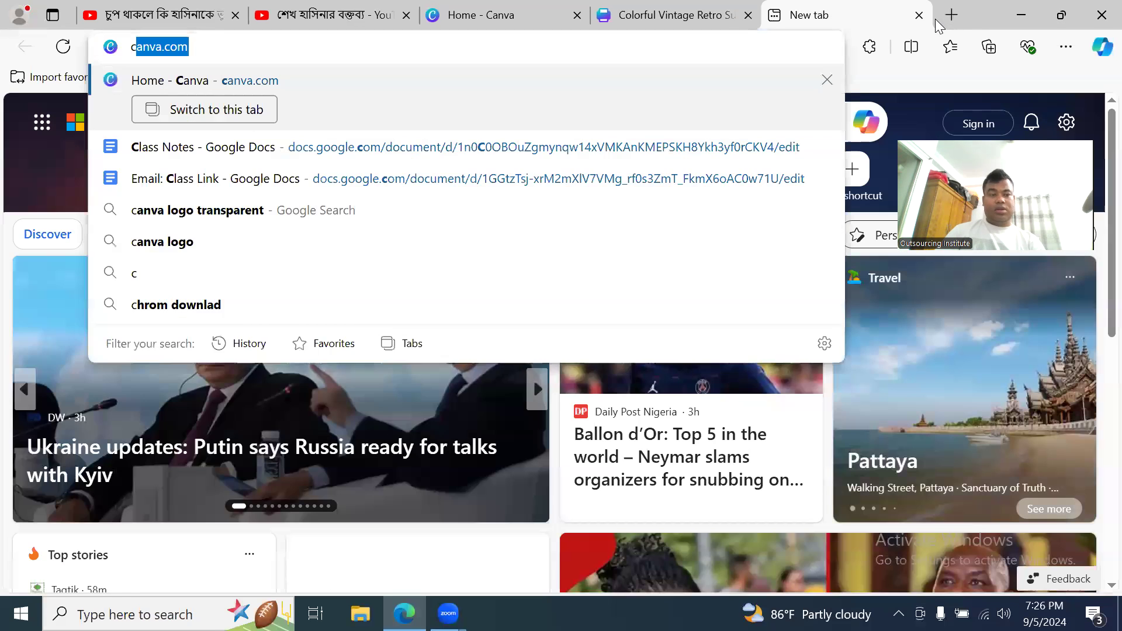
{"action": "key", "text": "Return"}
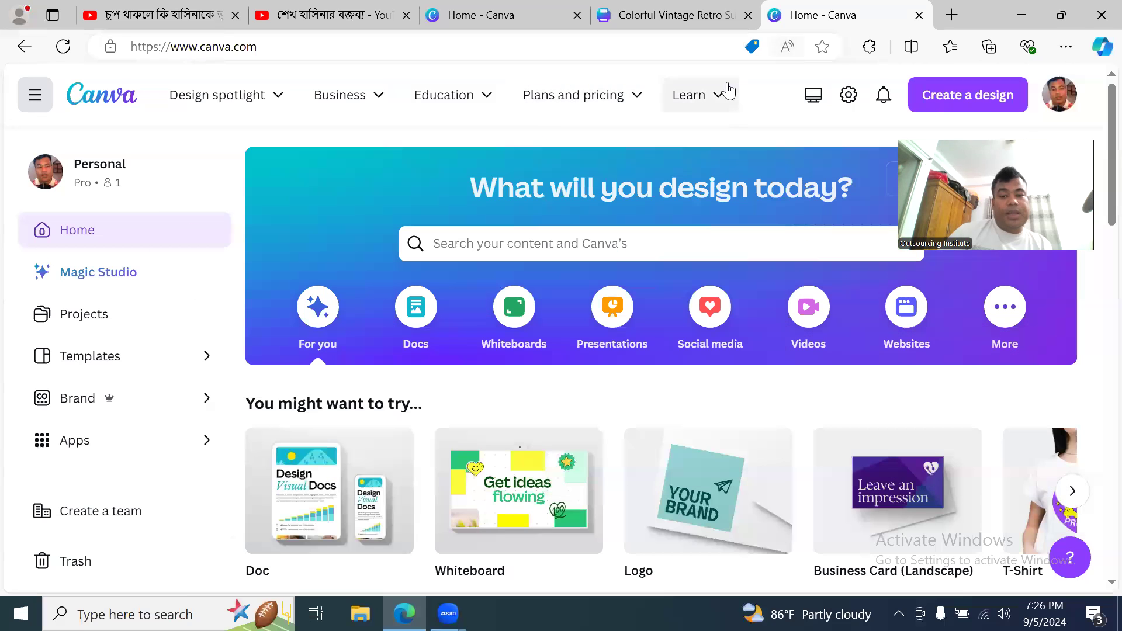
- Open the plan pricing comparison and examine the yearly prices of Canva Free, Canva Pro and Canva Teams
{"action": "mouse_move", "coordinate": [600, 108]}
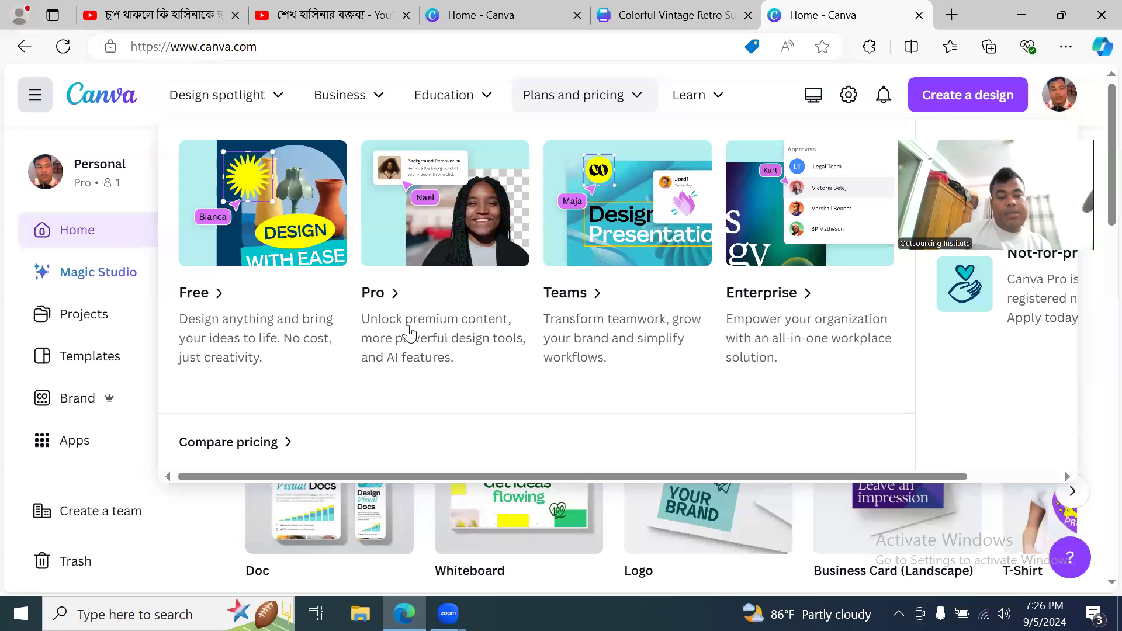
{"action": "scroll", "coordinate": [293, 380], "scroll_direction": "down", "scroll_amount": 3}
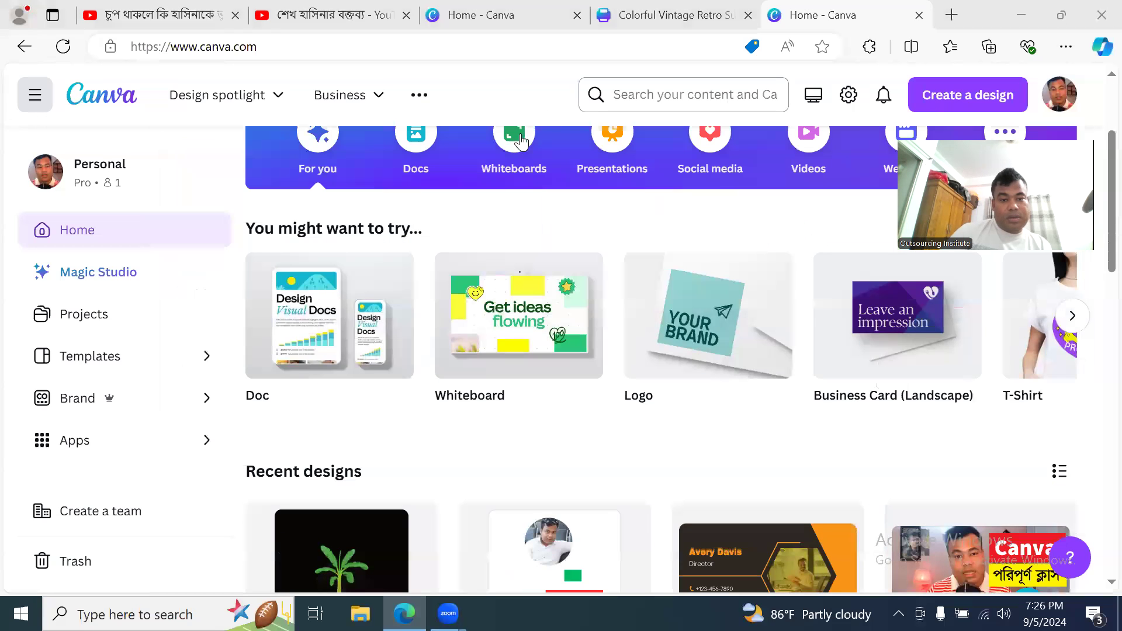
{"action": "scroll", "coordinate": [514, 141], "scroll_direction": "up", "scroll_amount": 3}
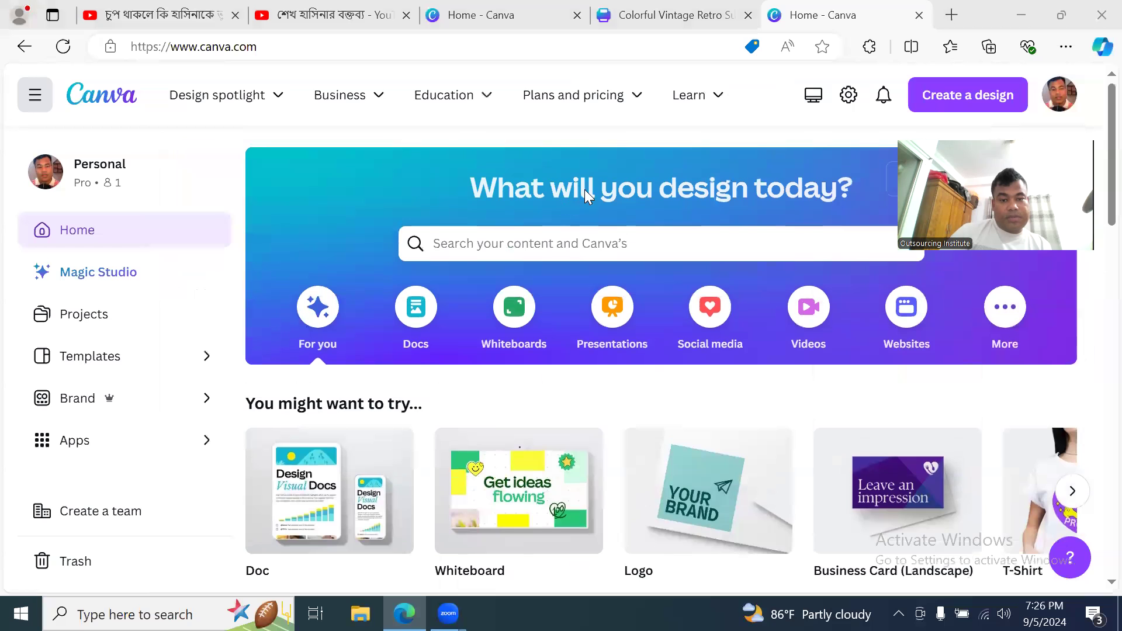
{"action": "left_click", "coordinate": [639, 99]}
{"action": "left_click", "coordinate": [642, 102]}
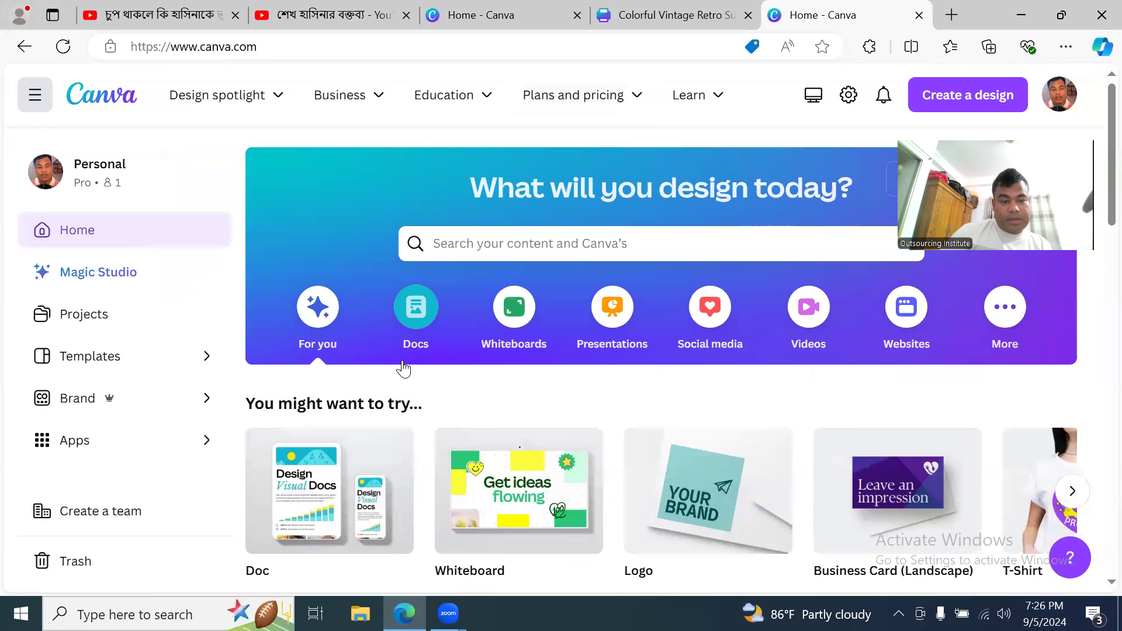
{"action": "left_click", "coordinate": [640, 100]}
{"action": "left_click", "coordinate": [640, 99]}
{"action": "left_click", "coordinate": [639, 100]}
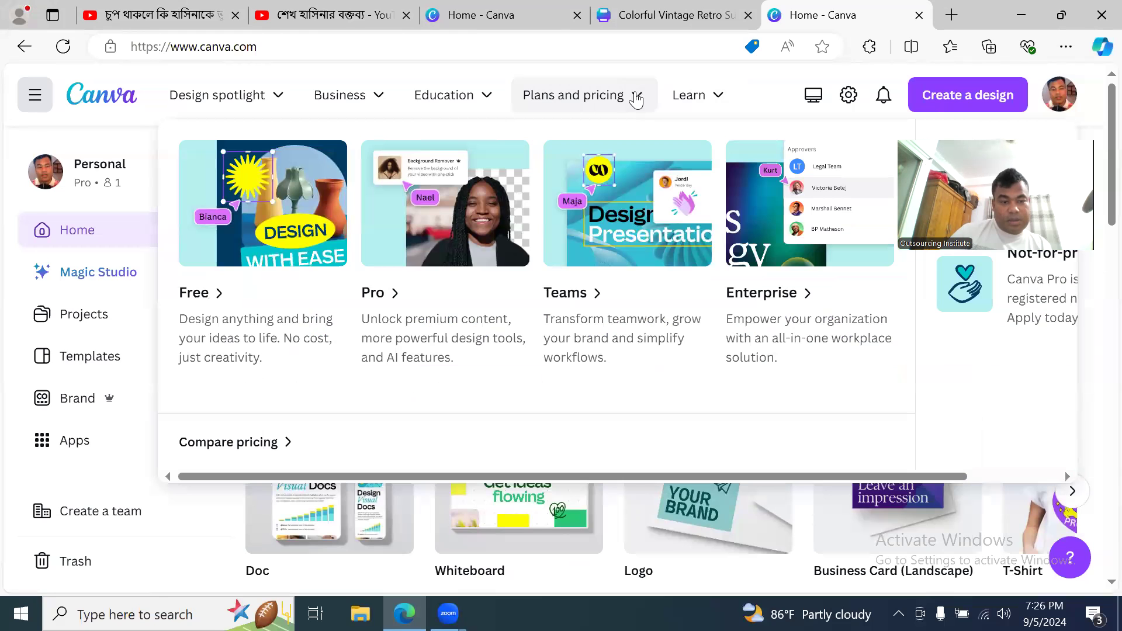
{"action": "left_click", "coordinate": [255, 448]}
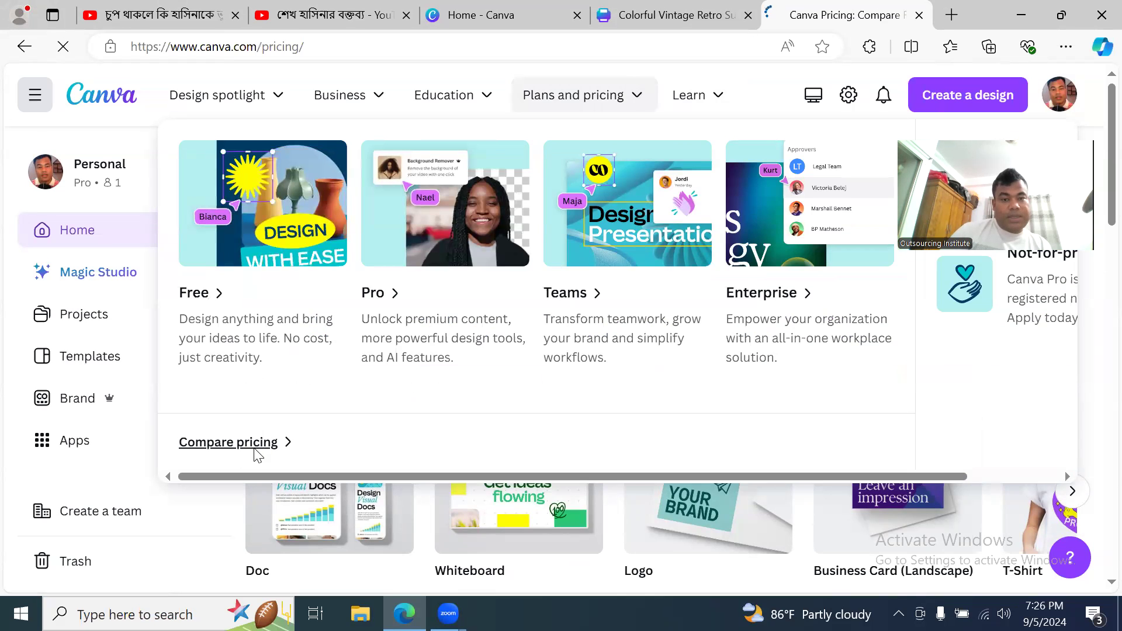
{"action": "scroll", "coordinate": [705, 312], "scroll_direction": "down", "scroll_amount": 5}
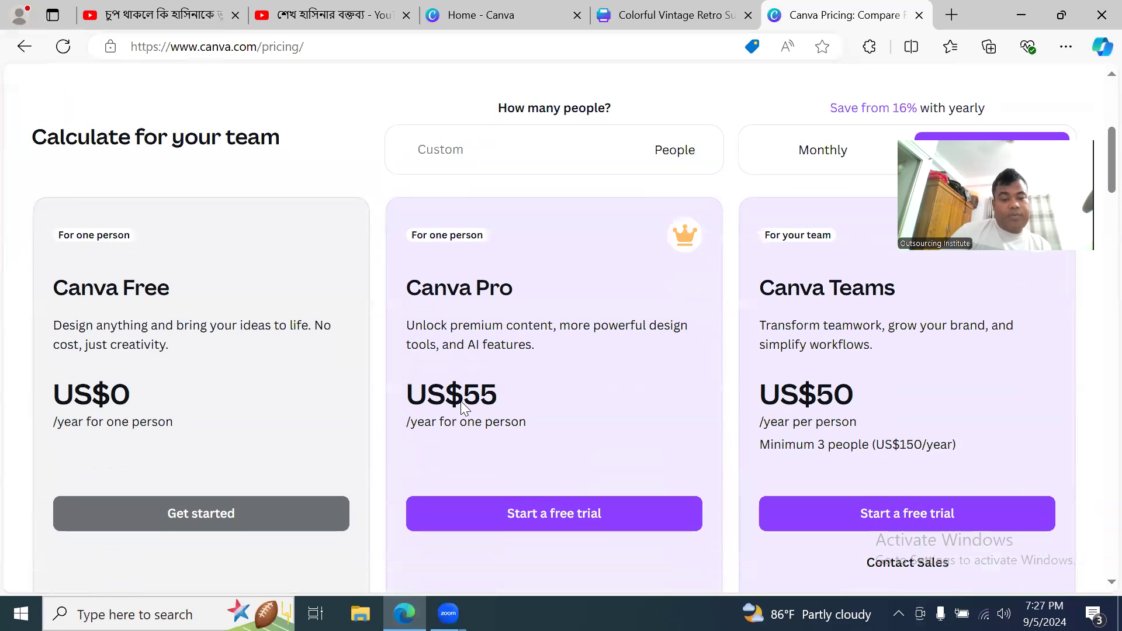
{"action": "scroll", "coordinate": [461, 403], "scroll_direction": "down", "scroll_amount": 2}
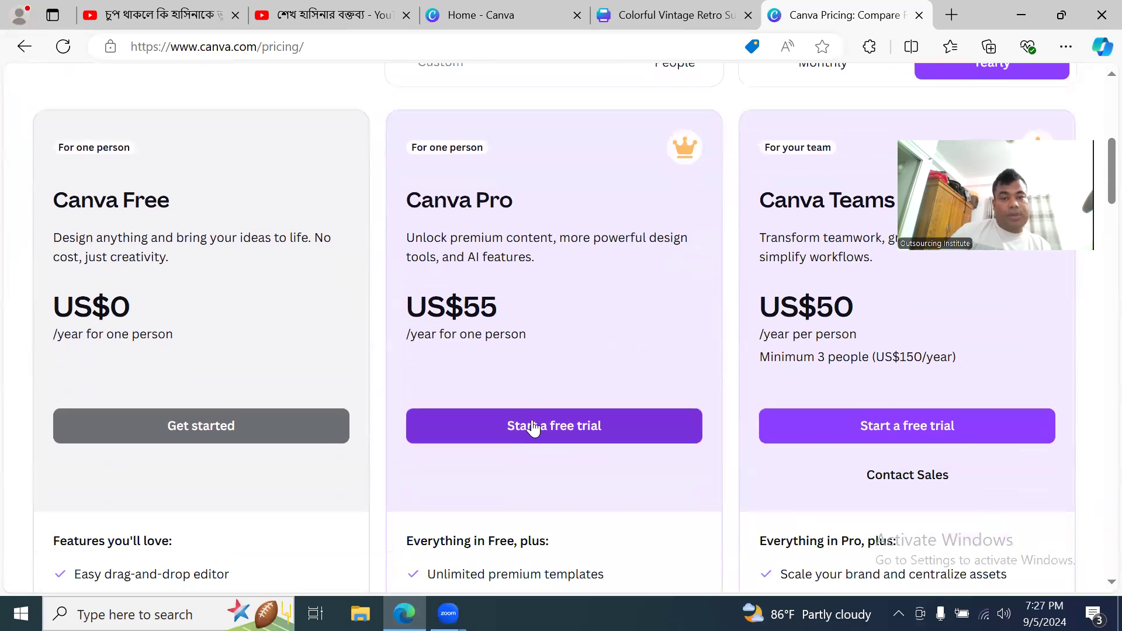
- Go back to the original home page and view the recent designs
{"action": "left_click", "coordinate": [519, 13]}
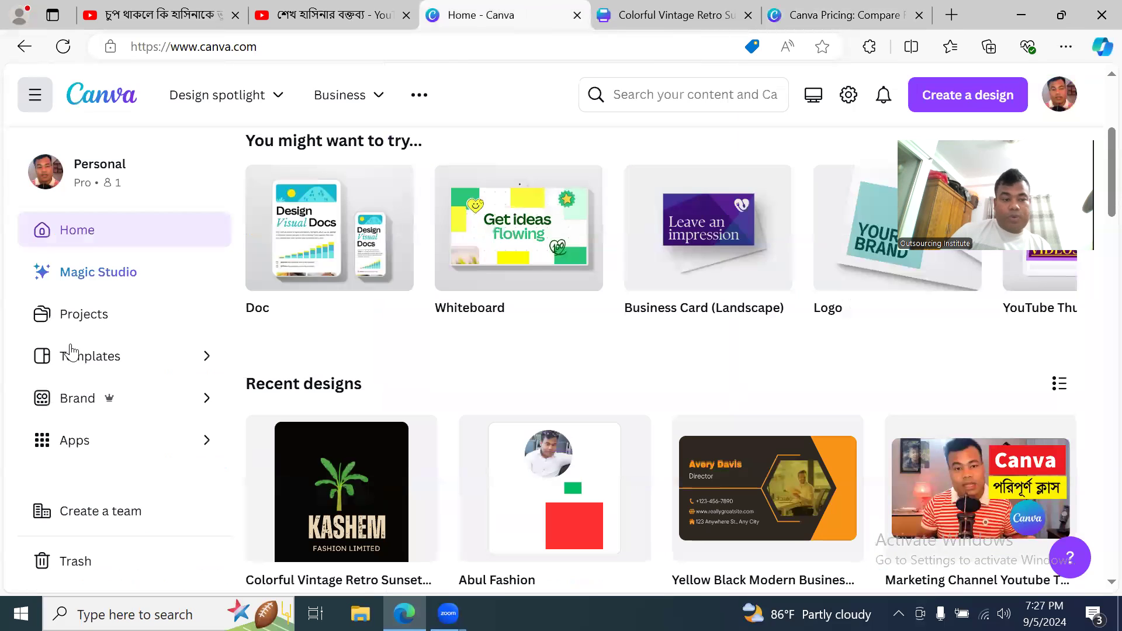
{"action": "left_click", "coordinate": [283, 99]}
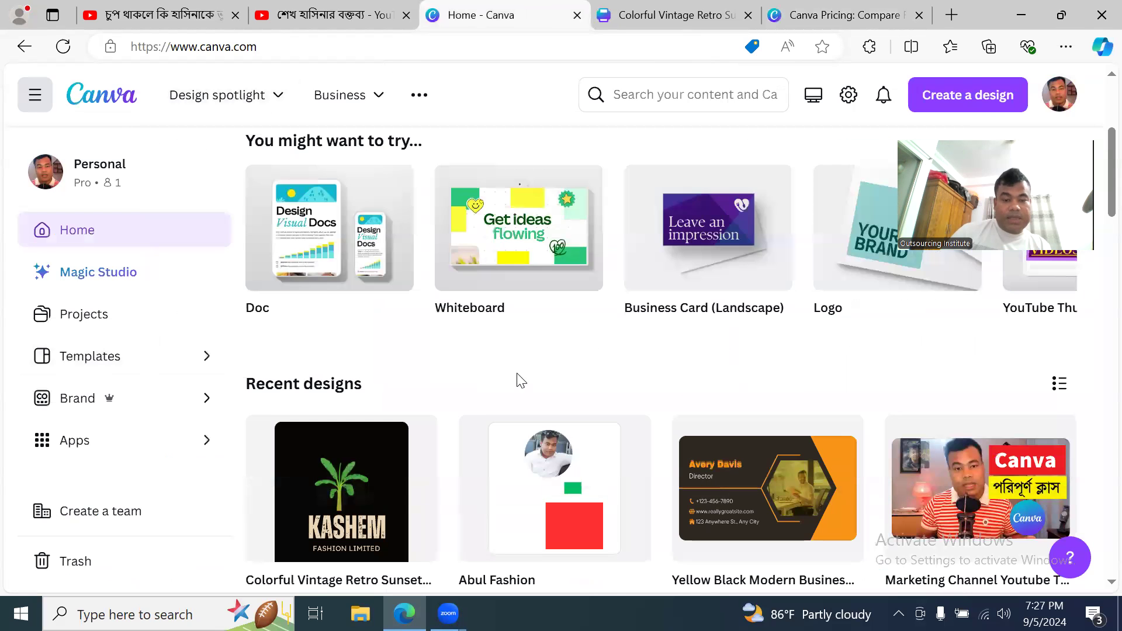
{"action": "scroll", "coordinate": [481, 421], "scroll_direction": "down", "scroll_amount": 6}
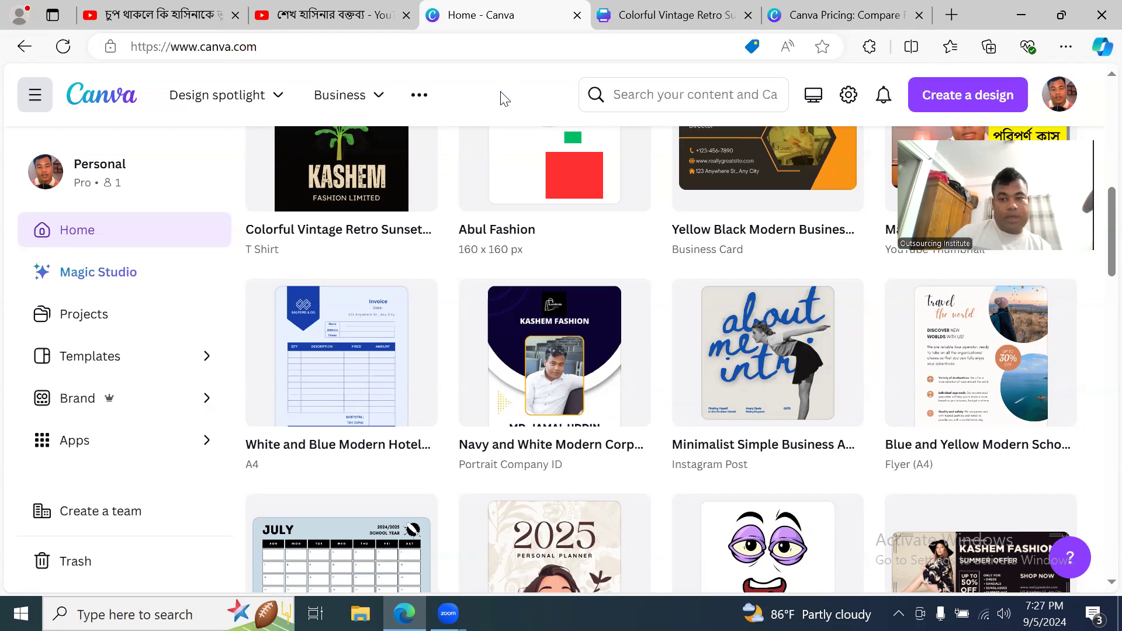
- Return to the pricing comparison and review the features included in the Free, Pro and Teams plans
{"action": "left_click", "coordinate": [836, 12]}
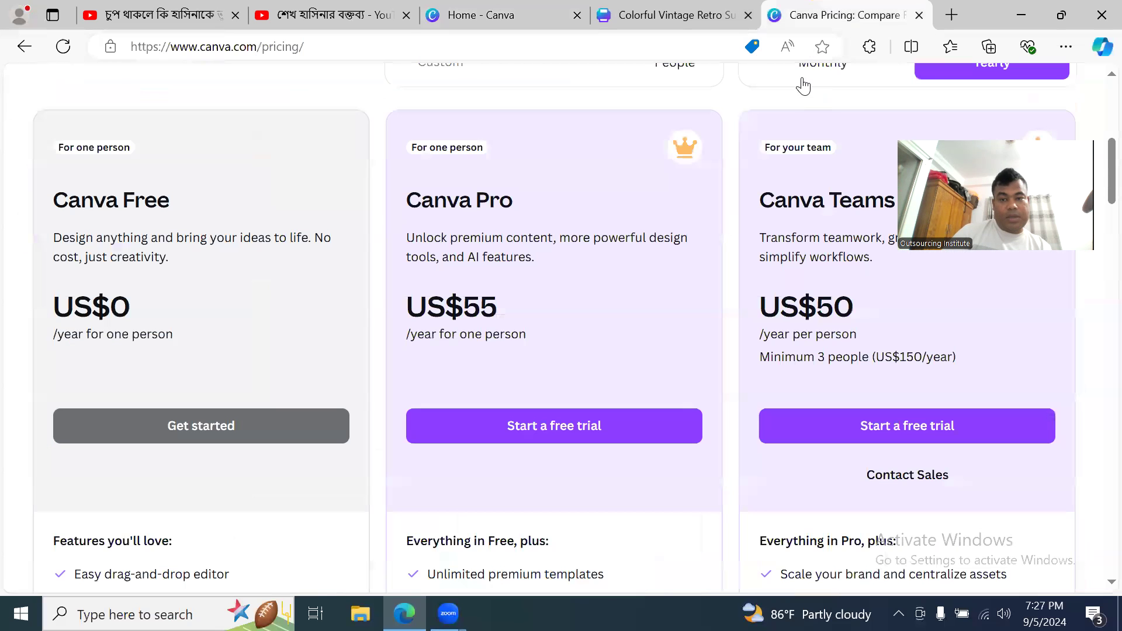
{"action": "scroll", "coordinate": [682, 275], "scroll_direction": "down", "scroll_amount": 5}
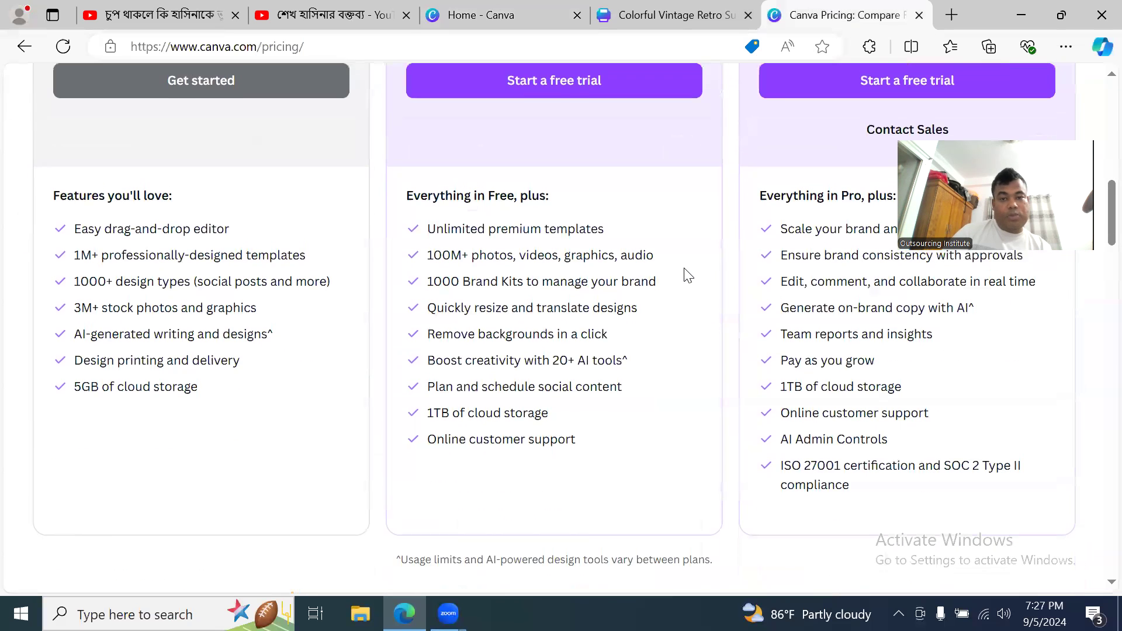
{"action": "scroll", "coordinate": [684, 275], "scroll_direction": "up", "scroll_amount": 10}
- Revisit the open T-shirt design, then look through the recent designs on the home page
{"action": "left_click", "coordinate": [670, 17]}
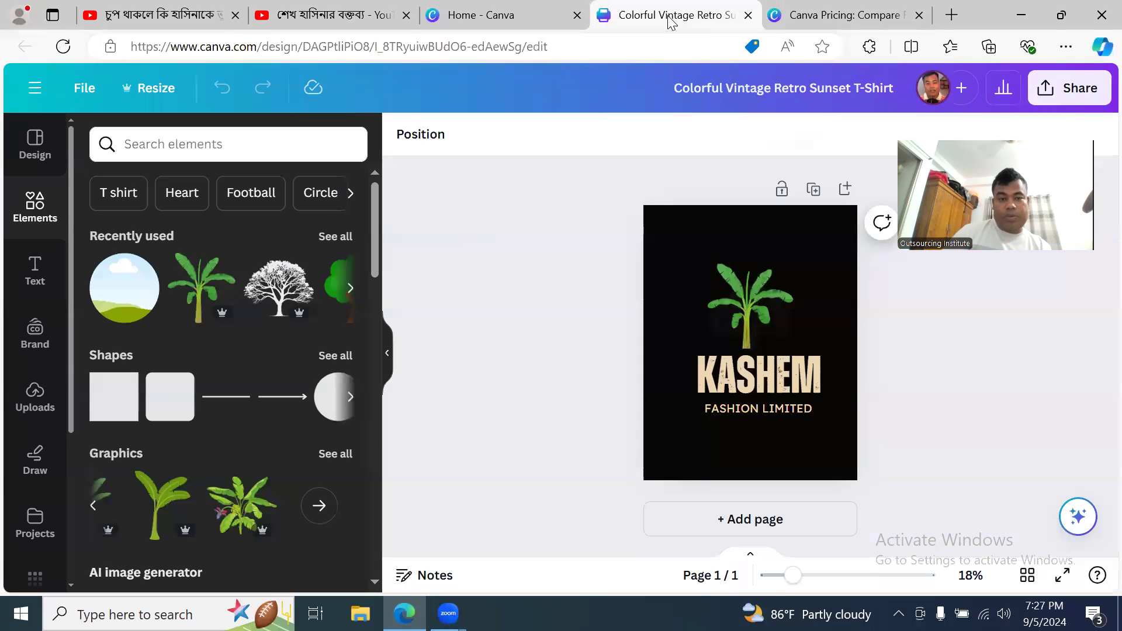
{"action": "left_click", "coordinate": [476, 13]}
{"action": "scroll", "coordinate": [560, 379], "scroll_direction": "down", "scroll_amount": 7}
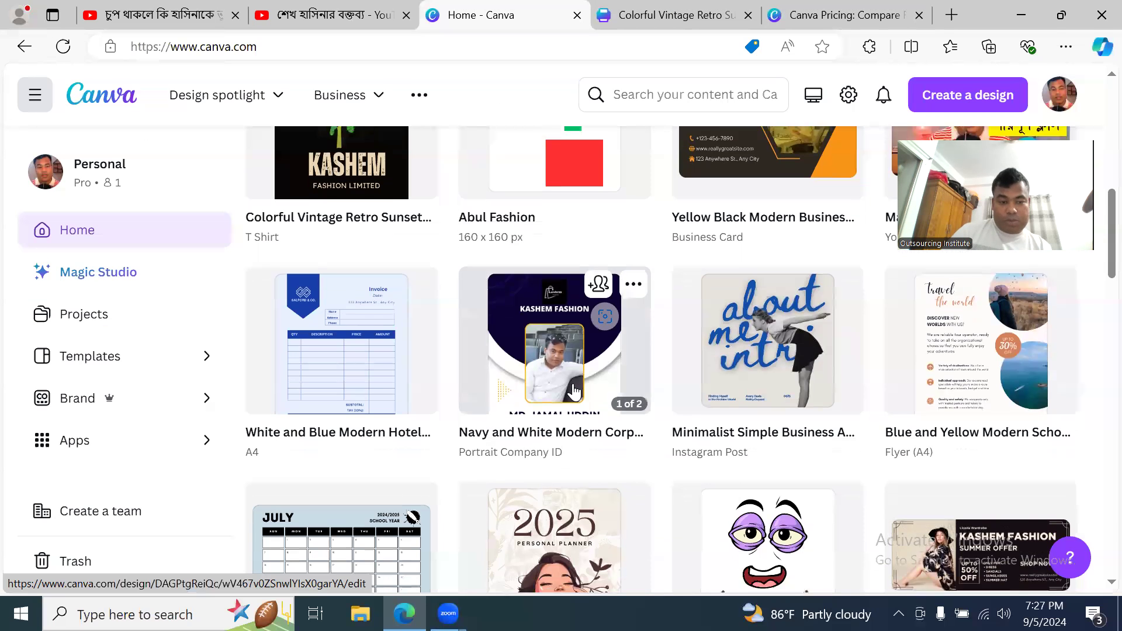
{"action": "scroll", "coordinate": [579, 350], "scroll_direction": "up", "scroll_amount": 7}
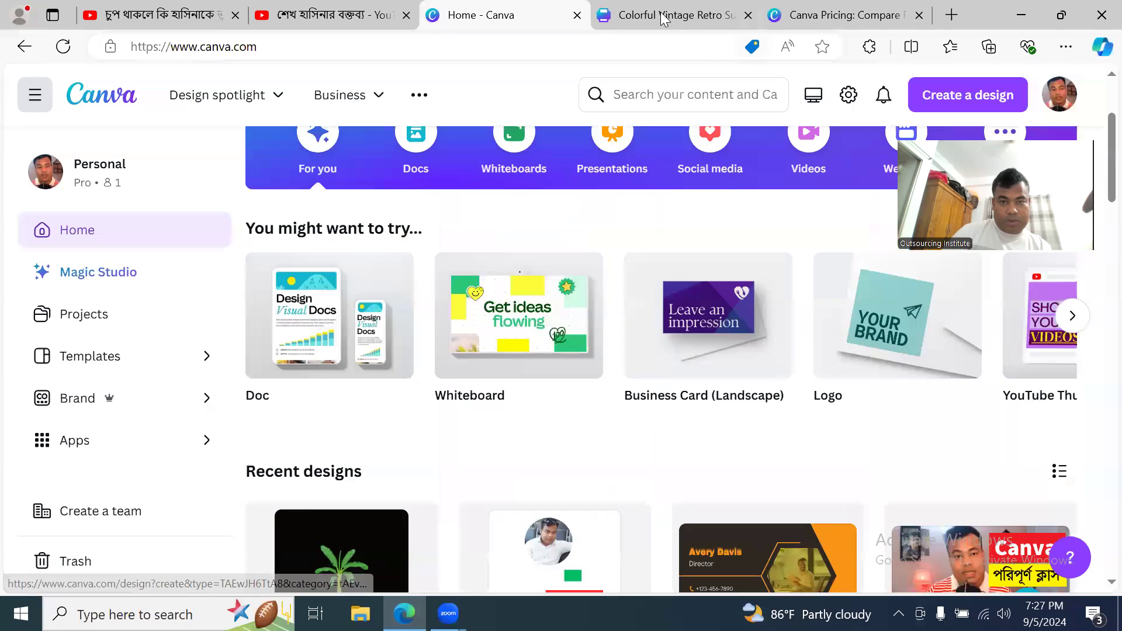
- Close the plan pricing comparison and the T-shirt design, keeping the Canva home page open
{"action": "left_click", "coordinate": [663, 18]}
{"action": "left_click", "coordinate": [806, 13]}
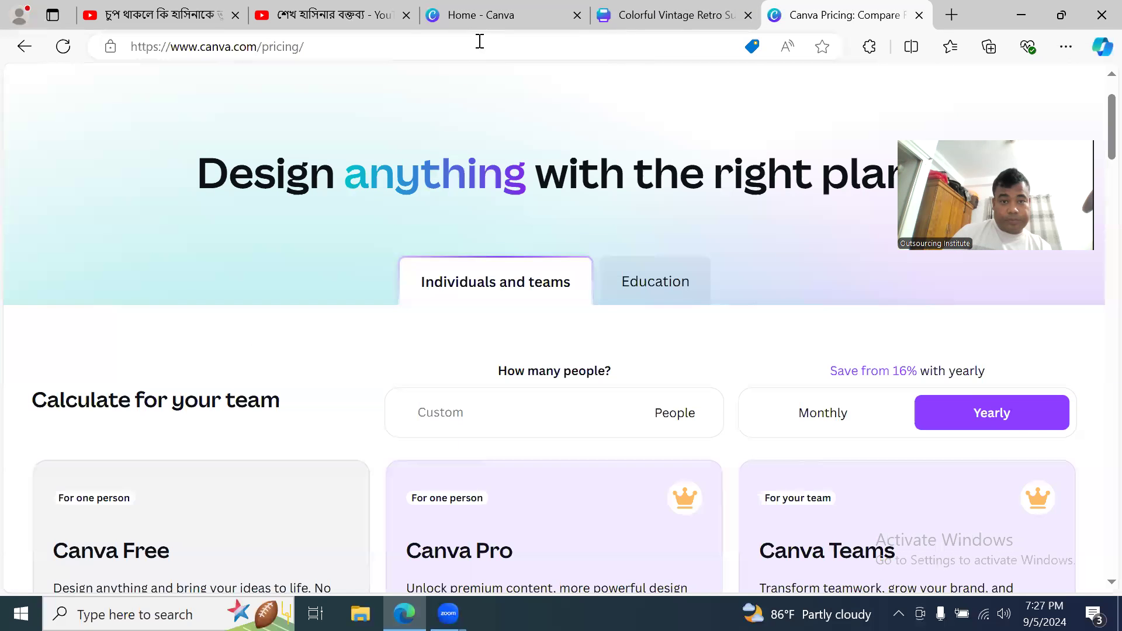
{"action": "left_click", "coordinate": [919, 15]}
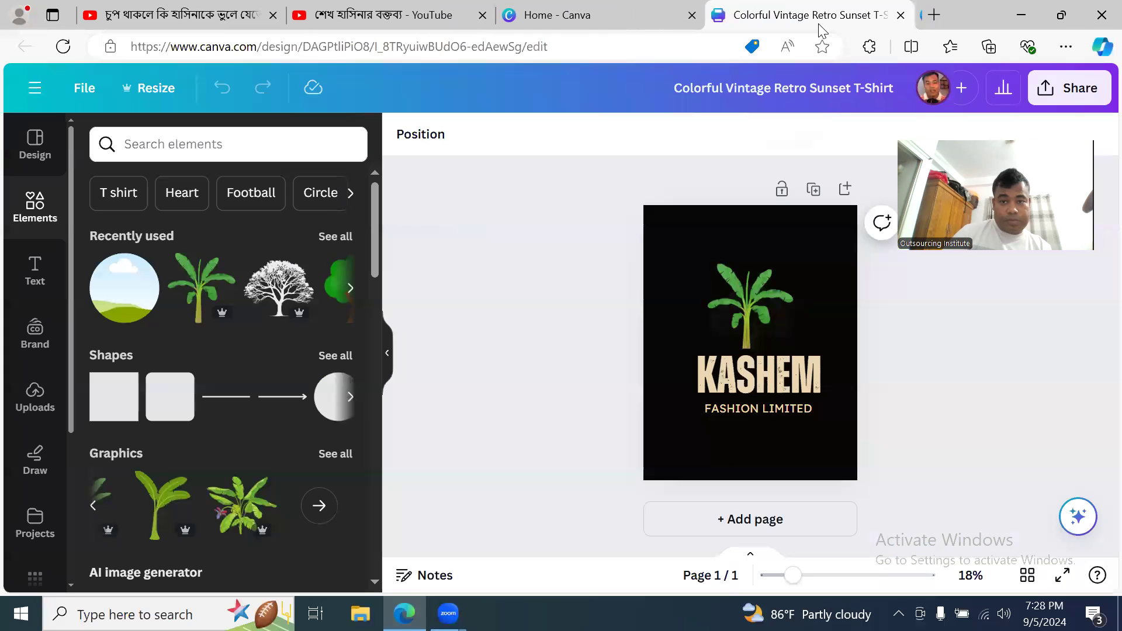
{"action": "left_click", "coordinate": [902, 17]}
{"action": "scroll", "coordinate": [325, 275], "scroll_direction": "up", "scroll_amount": 3}
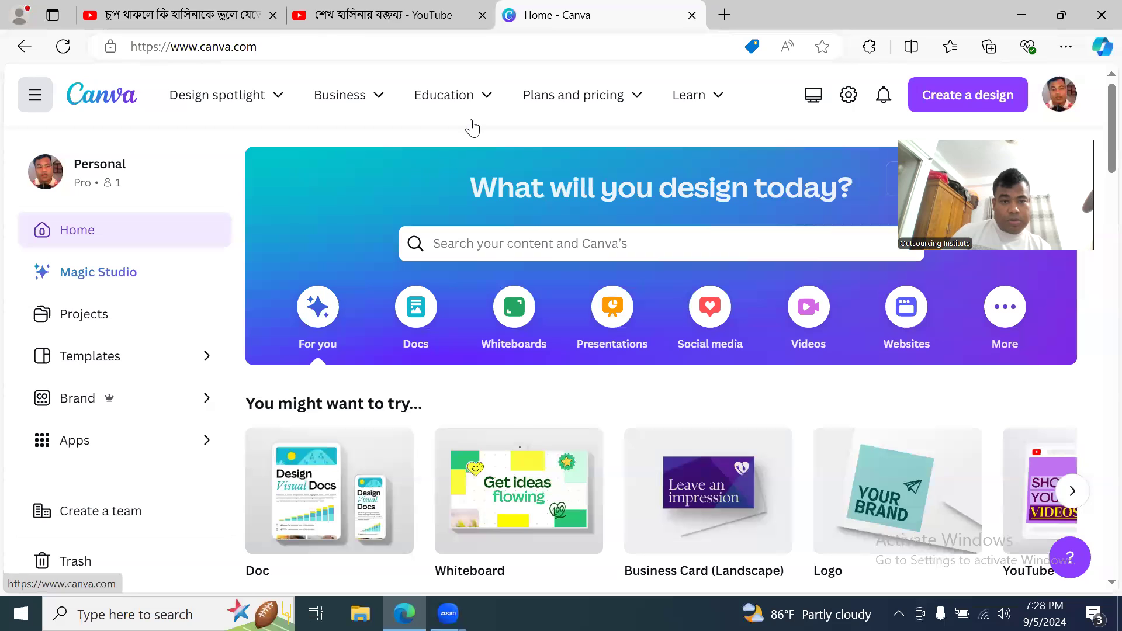
- View the Education options, then look through the recent designs on the home page
{"action": "mouse_move", "coordinate": [462, 97]}
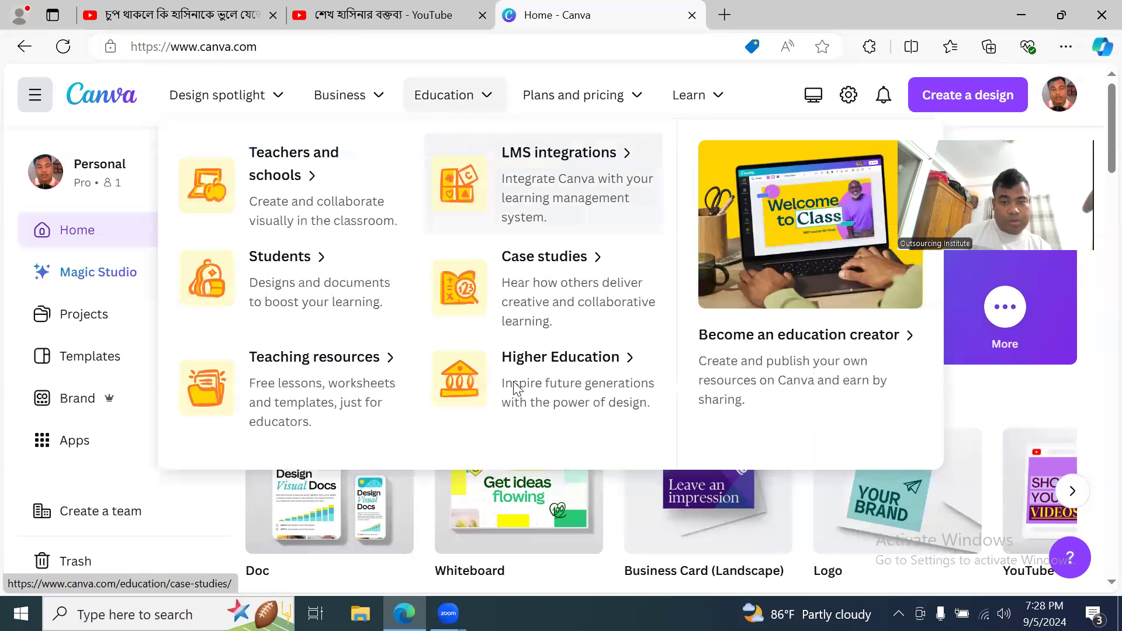
{"action": "scroll", "coordinate": [516, 403], "scroll_direction": "down", "scroll_amount": 10}
{"action": "scroll", "coordinate": [618, 432], "scroll_direction": "down", "scroll_amount": 5}
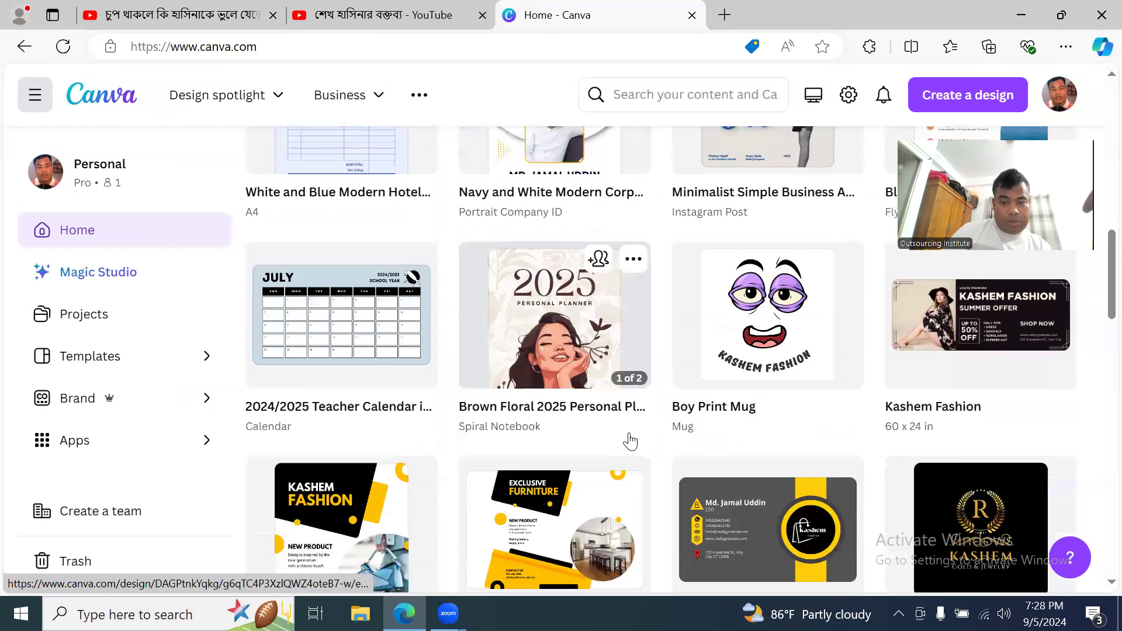
{"action": "scroll", "coordinate": [296, 431], "scroll_direction": "down", "scroll_amount": 8}
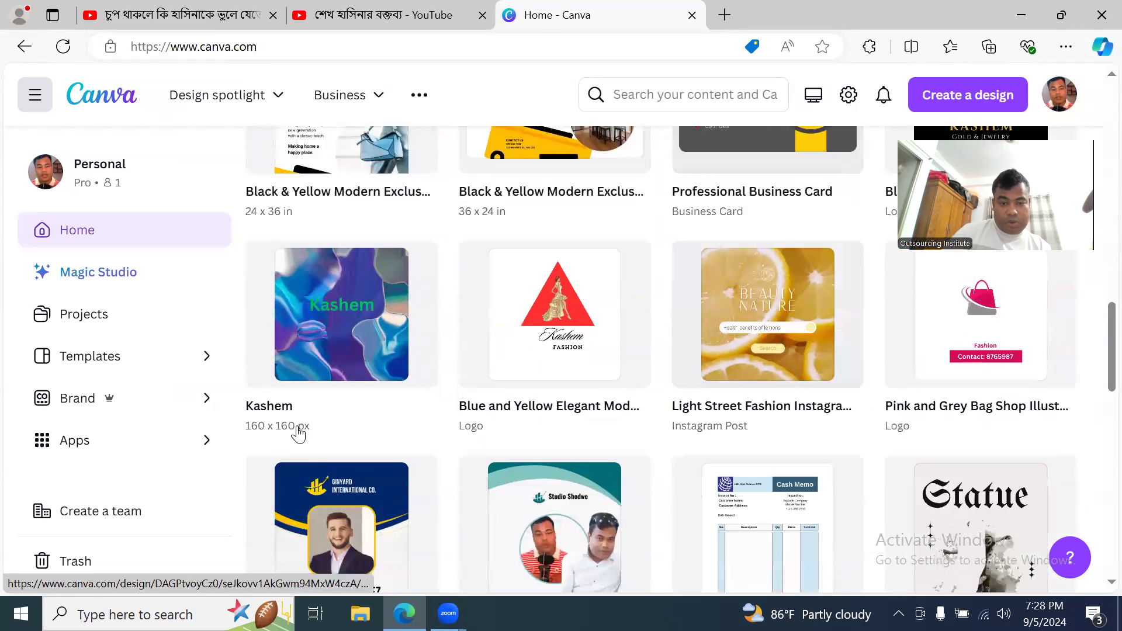
{"action": "scroll", "coordinate": [298, 414], "scroll_direction": "down", "scroll_amount": 3}
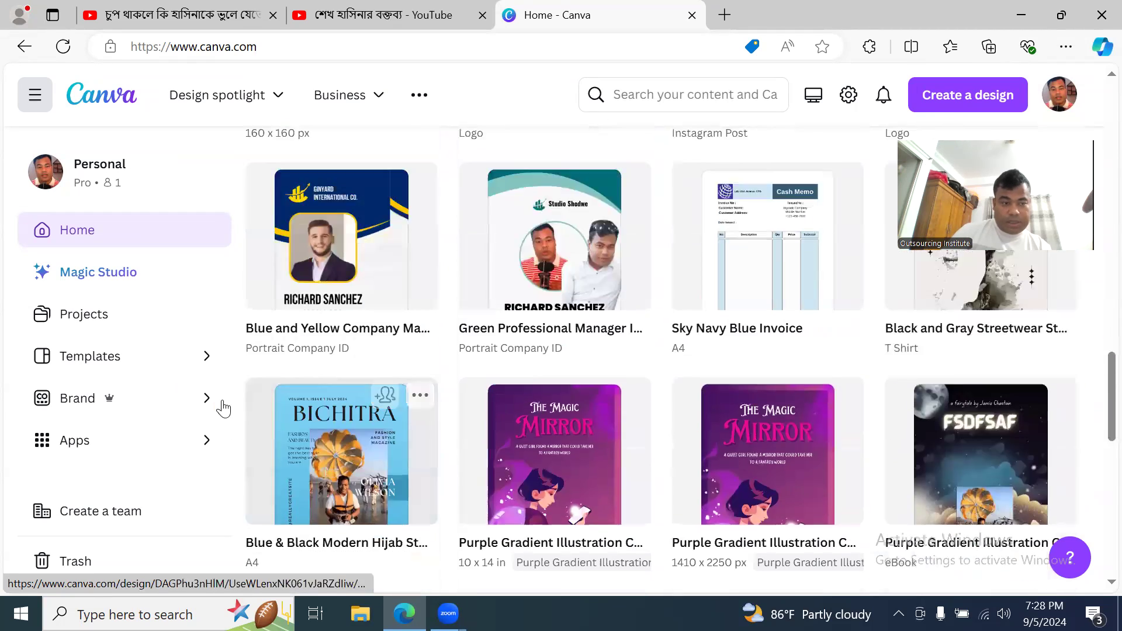
{"action": "scroll", "coordinate": [225, 406], "scroll_direction": "up", "scroll_amount": 16}
{"action": "scroll", "coordinate": [246, 359], "scroll_direction": "up", "scroll_amount": 3}
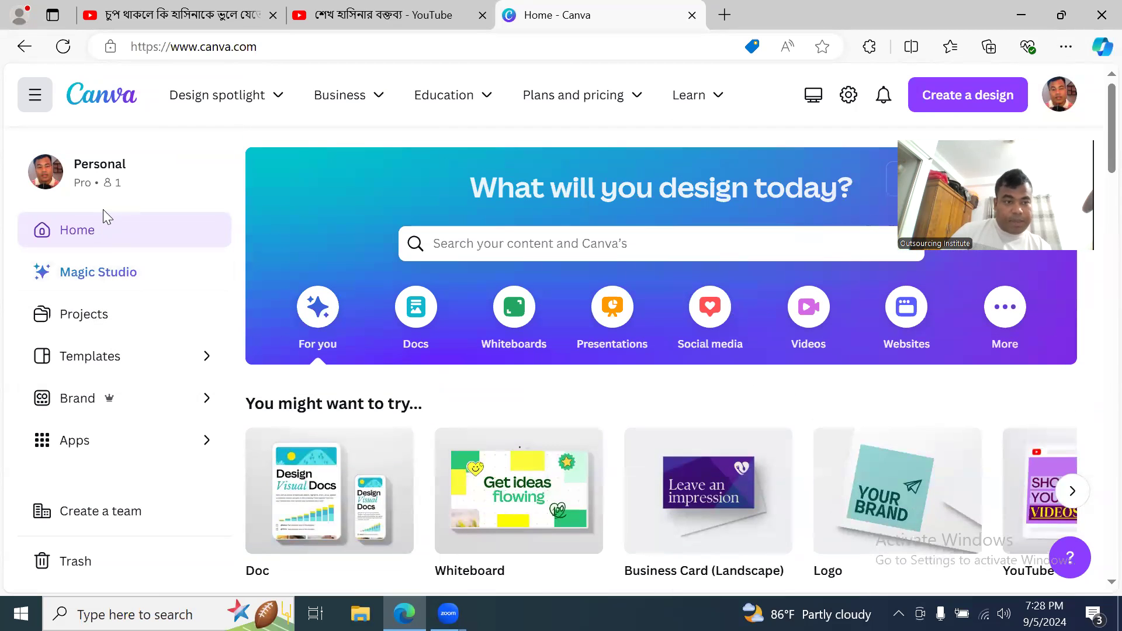
- Open the White and Blue Modern Hotel invoice from the recent designs and look through the editor's tool categories
{"action": "scroll", "coordinate": [596, 351], "scroll_direction": "down", "scroll_amount": 10}
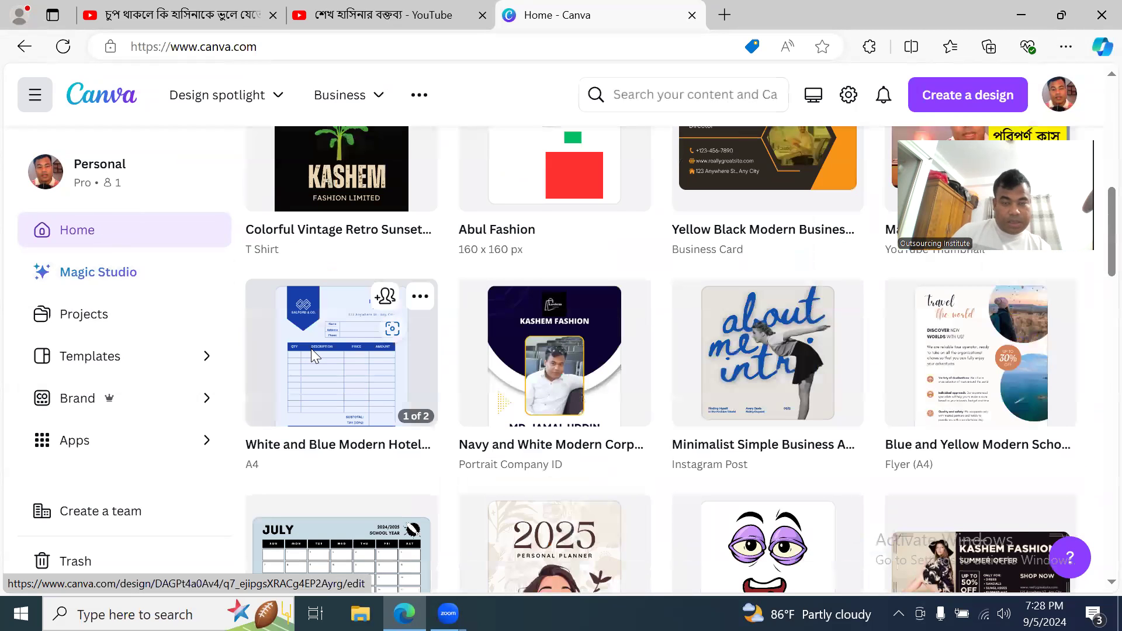
{"action": "left_click", "coordinate": [310, 348]}
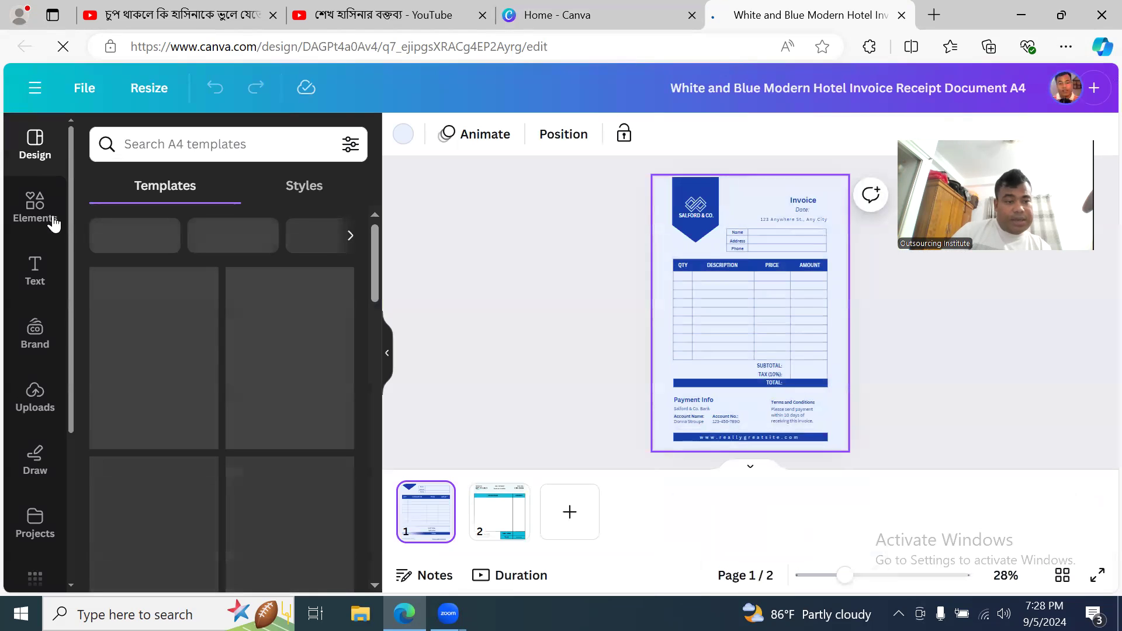
{"action": "scroll", "coordinate": [36, 348], "scroll_direction": "down", "scroll_amount": 3}
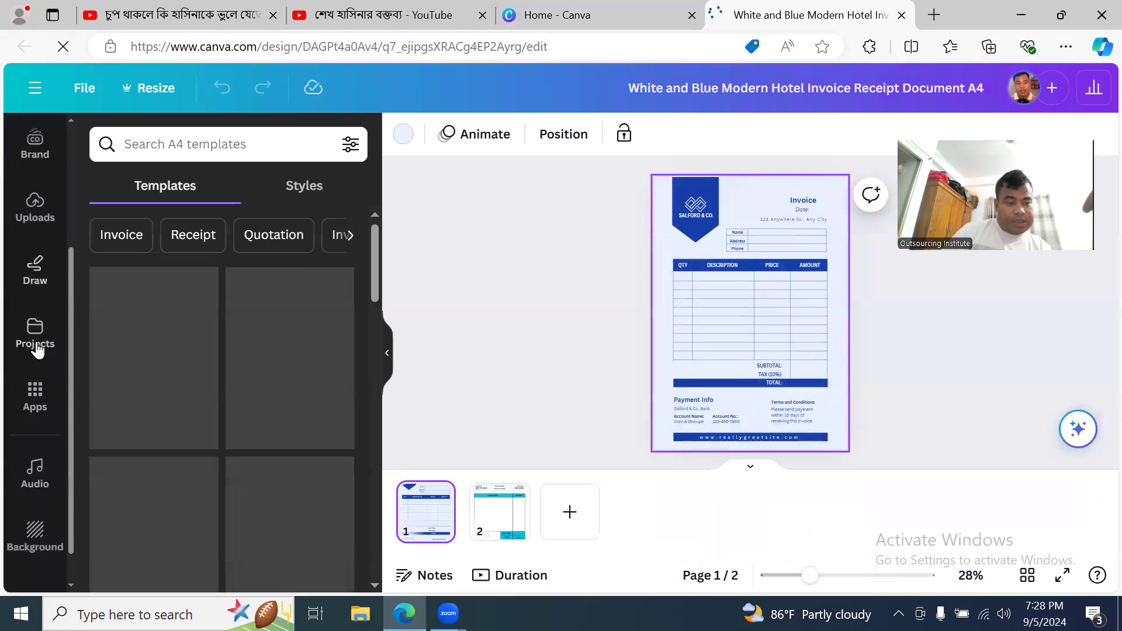
{"action": "scroll", "coordinate": [36, 350], "scroll_direction": "down", "scroll_amount": 1}
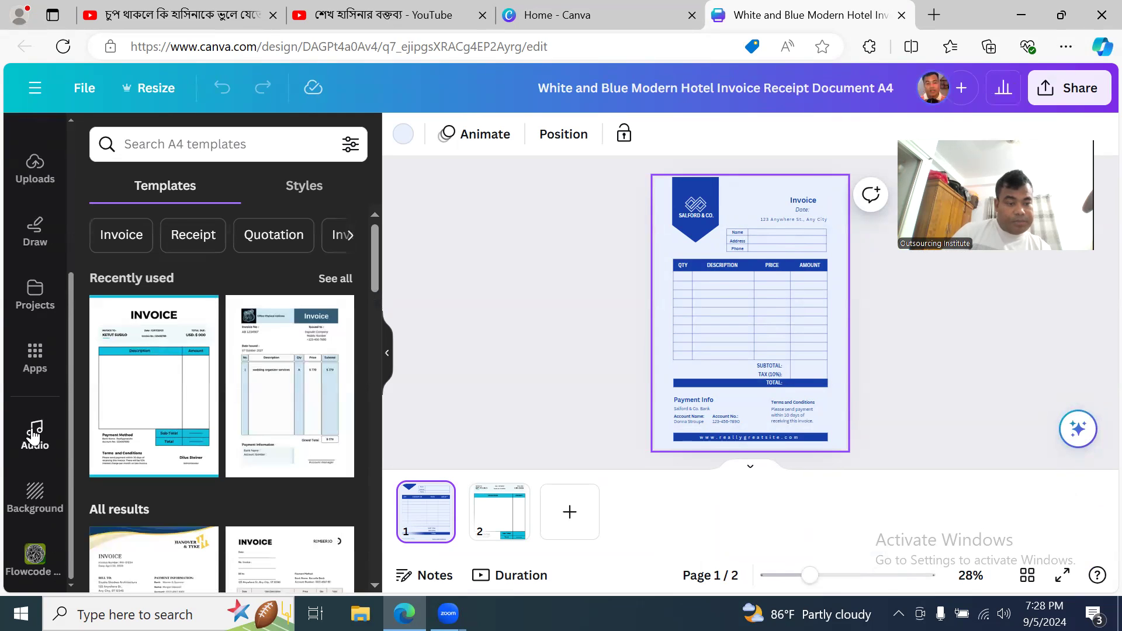
- Browse the audio and background libraries for the invoice, then return to its A4 design templates
{"action": "left_click", "coordinate": [34, 435]}
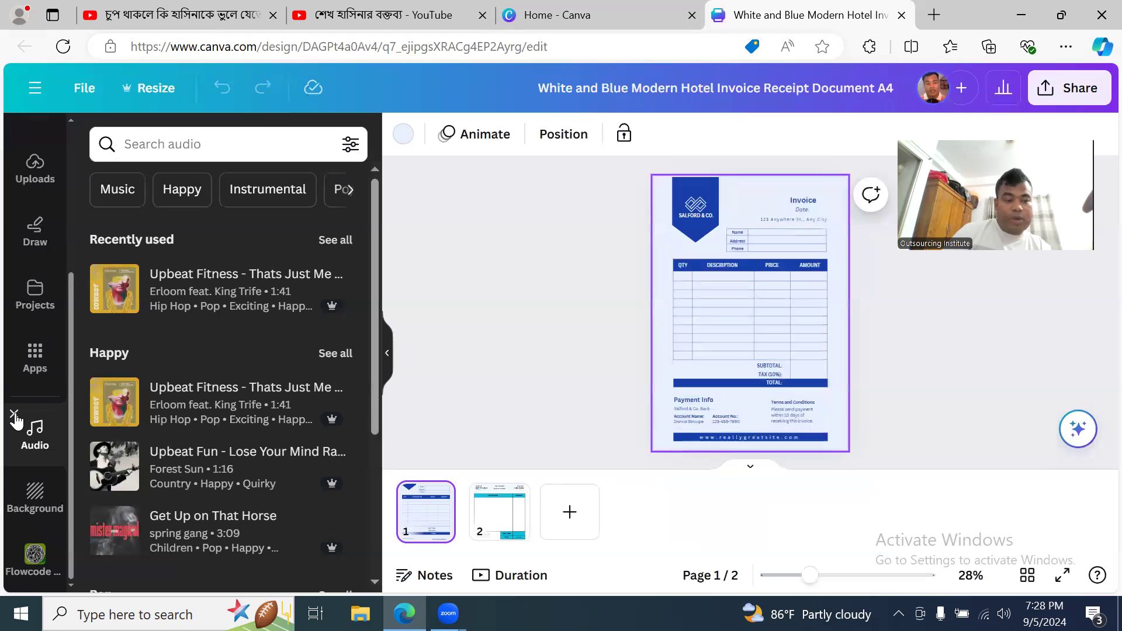
{"action": "left_click", "coordinate": [15, 416]}
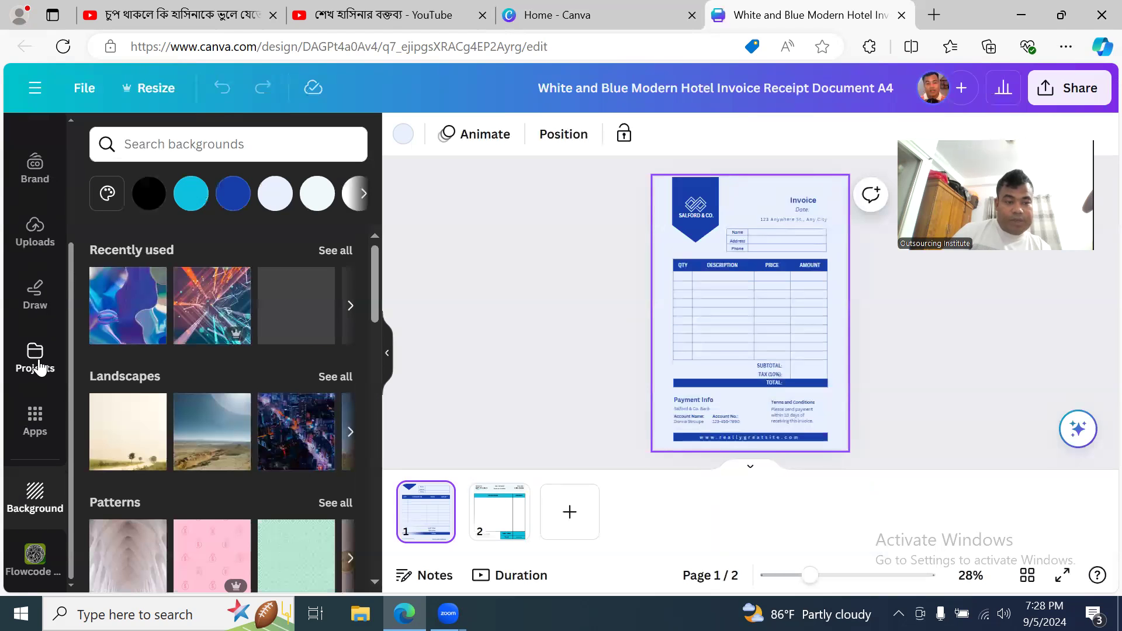
{"action": "scroll", "coordinate": [39, 367], "scroll_direction": "up", "scroll_amount": 3}
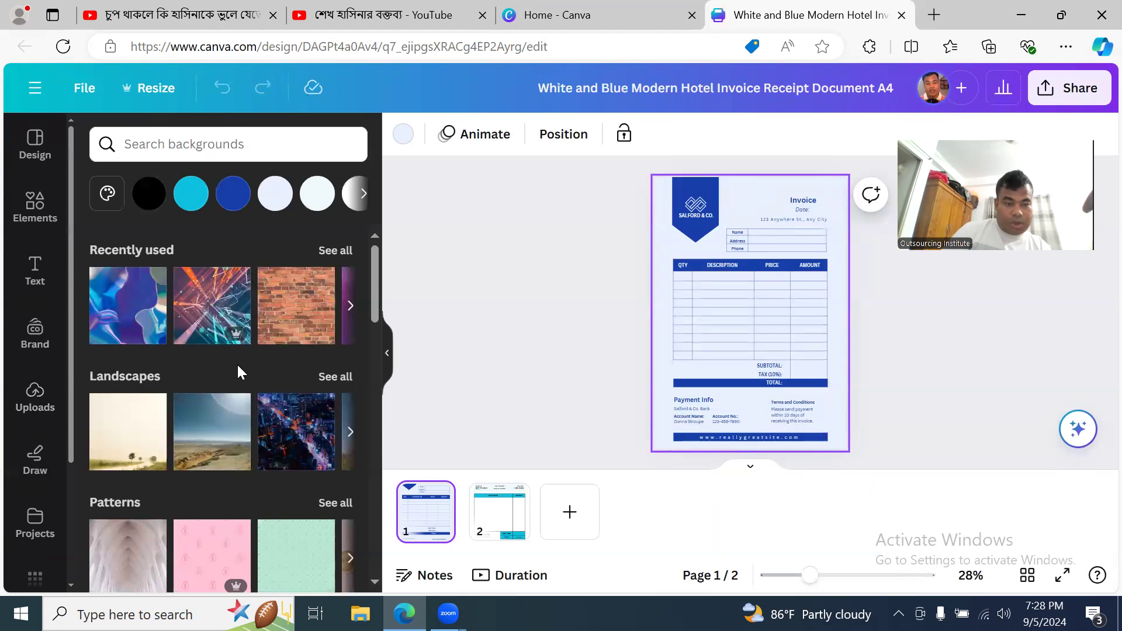
{"action": "scroll", "coordinate": [237, 365], "scroll_direction": "down", "scroll_amount": 6}
{"action": "left_click", "coordinate": [33, 143]}
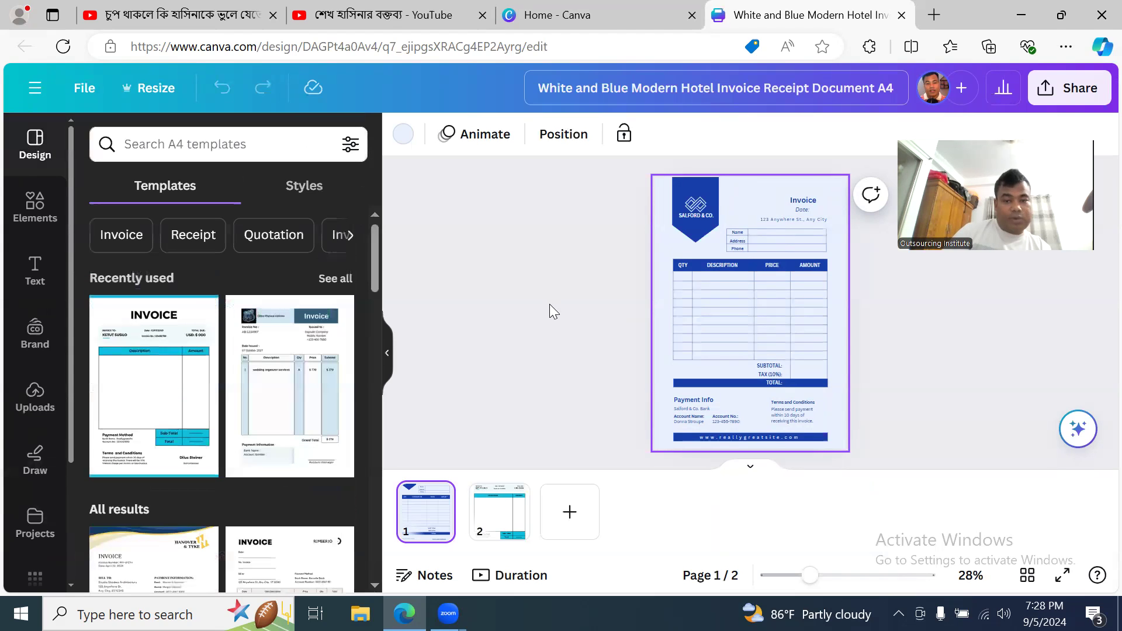
{"action": "left_click", "coordinate": [530, 270]}
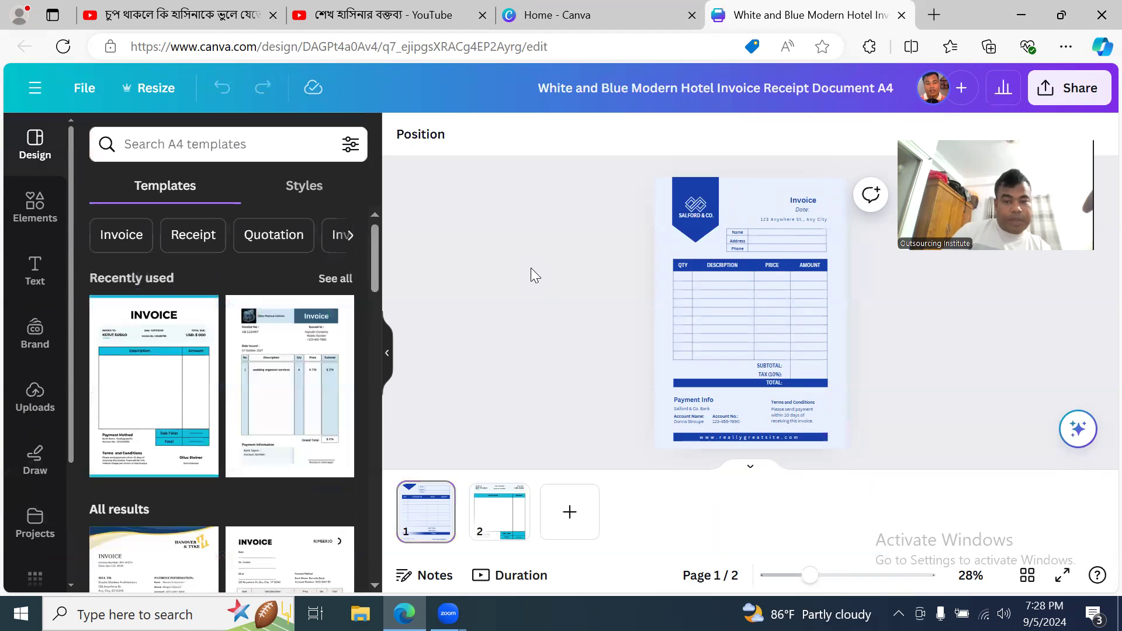
{"action": "scroll", "coordinate": [527, 272], "scroll_direction": "down", "scroll_amount": 1}
{"action": "scroll", "coordinate": [527, 271], "scroll_direction": "up", "scroll_amount": 1}
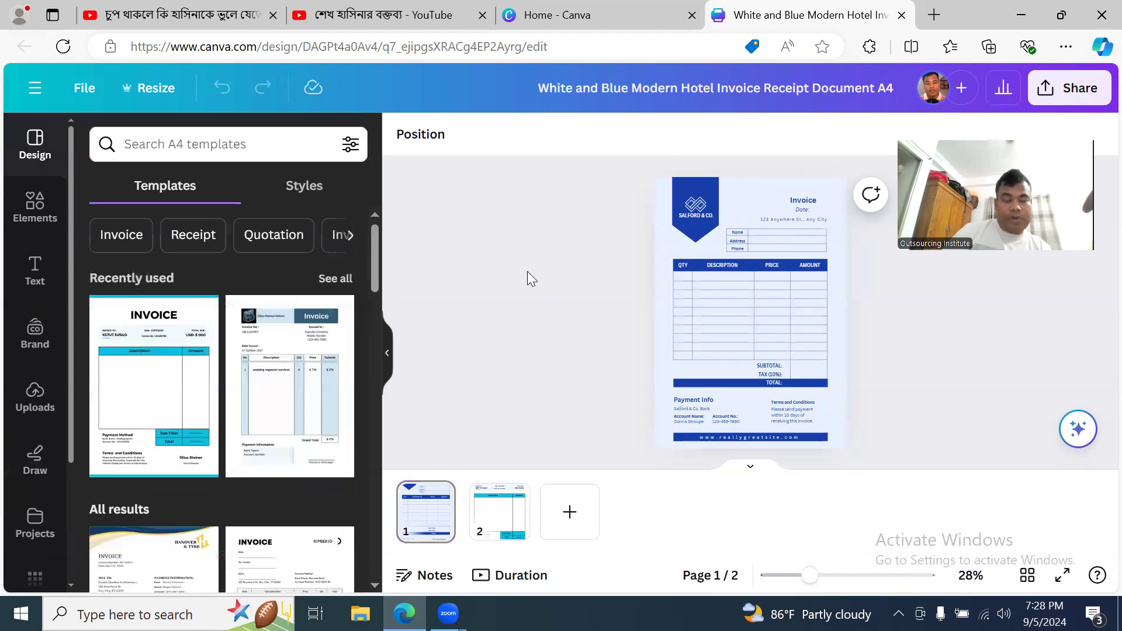
- Open the Navy and White Modern Corporate company ID from the recent designs and browse its matching templates
{"action": "left_click", "coordinate": [578, 15]}
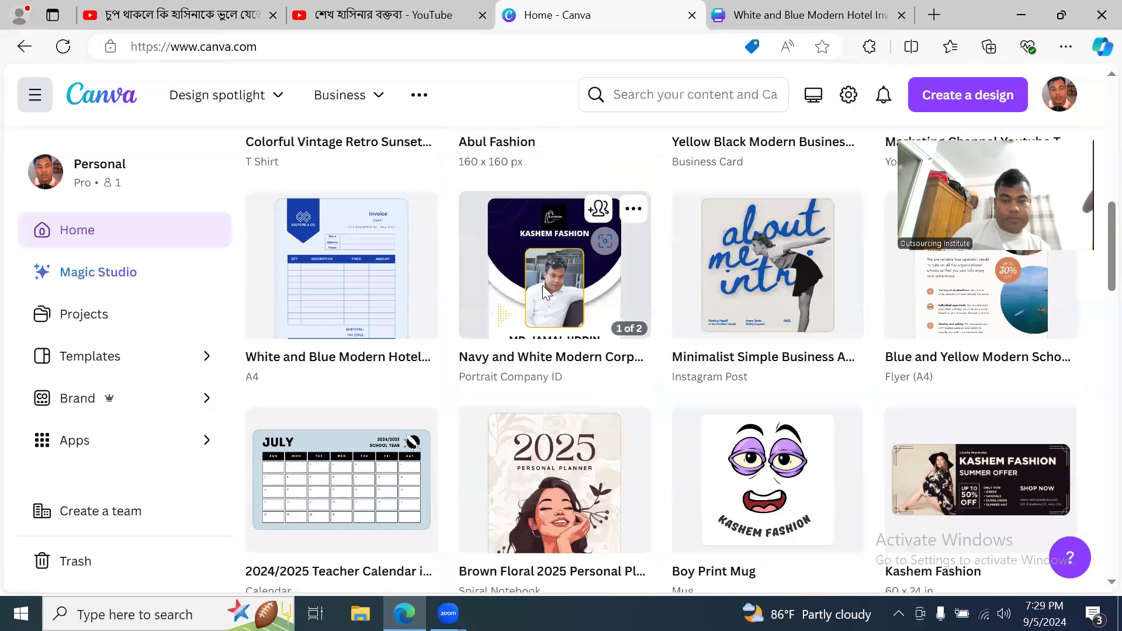
{"action": "left_click", "coordinate": [544, 289]}
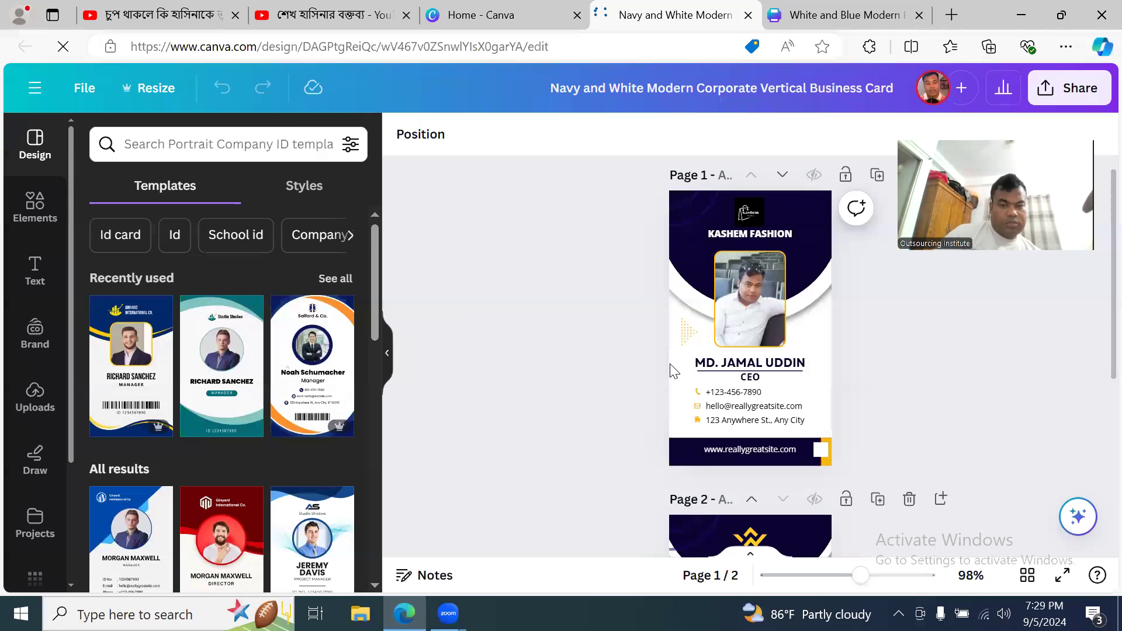
{"action": "scroll", "coordinate": [185, 321], "scroll_direction": "down", "scroll_amount": 10}
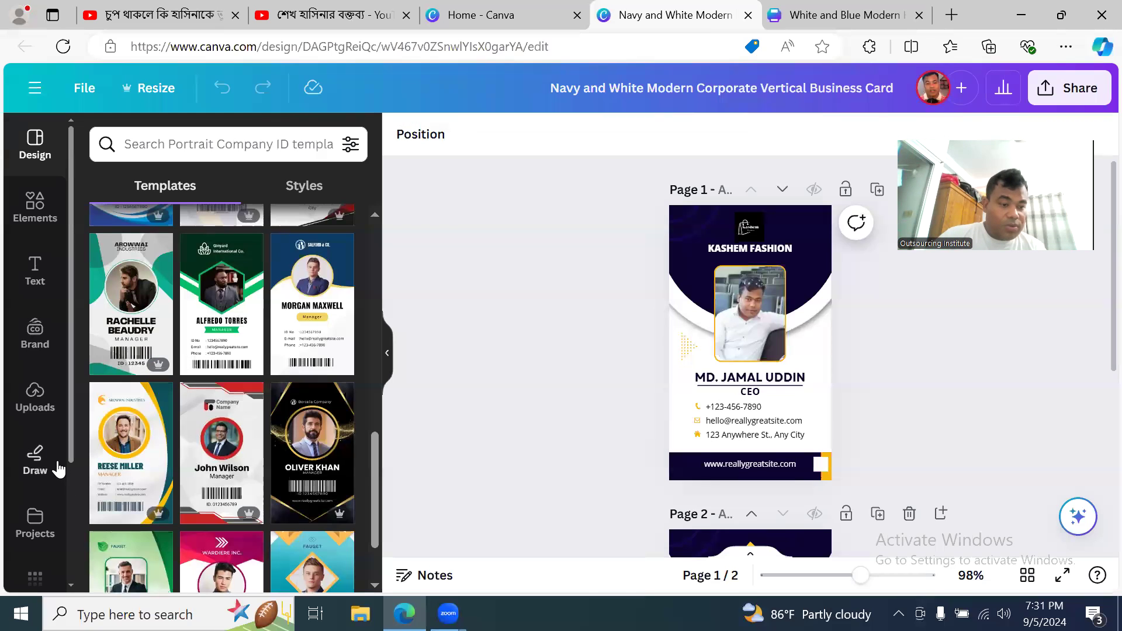
{"action": "scroll", "coordinate": [57, 465], "scroll_direction": "down", "scroll_amount": 3}
{"action": "scroll", "coordinate": [57, 463], "scroll_direction": "up", "scroll_amount": 3}
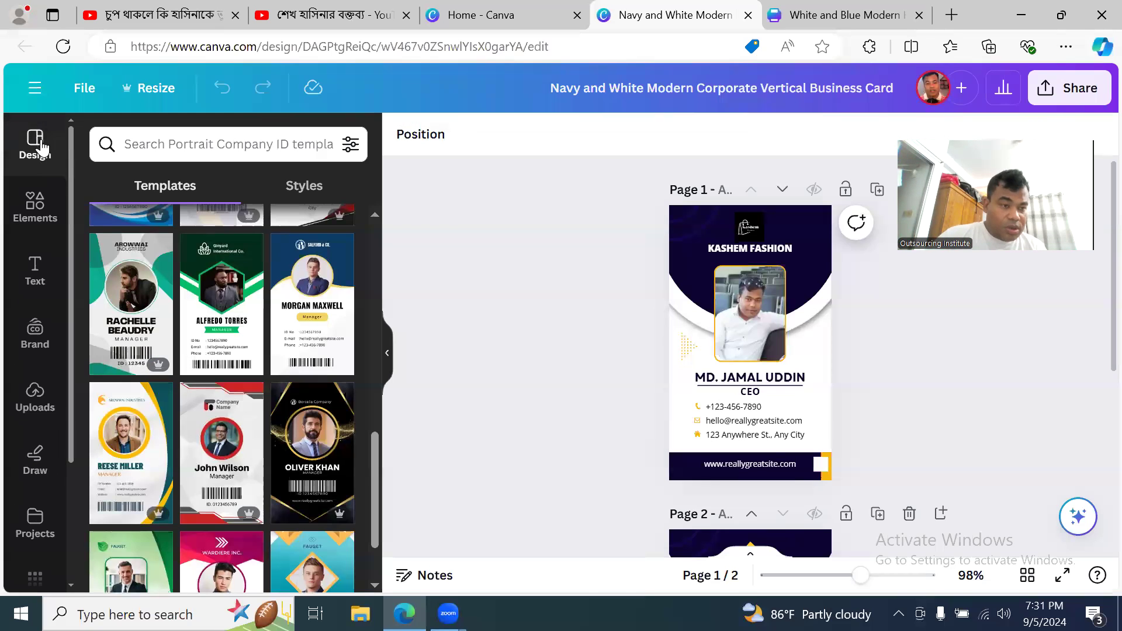
- Show the element library for the company ID, then view its custom size settings for resizing
{"action": "left_click", "coordinate": [37, 218]}
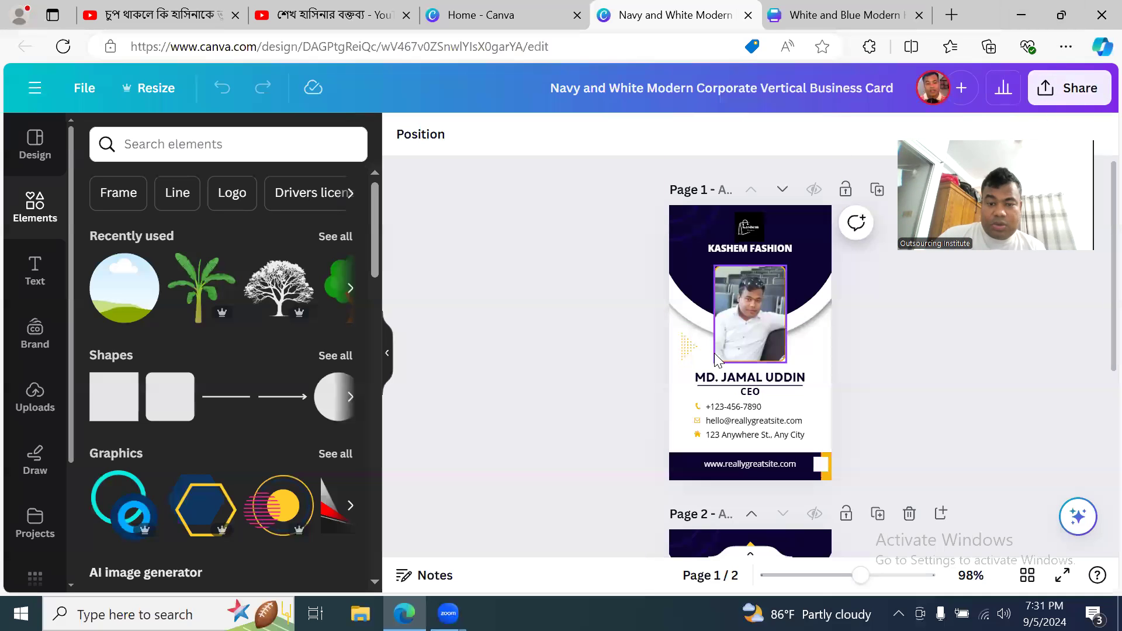
{"action": "left_click", "coordinate": [695, 322]}
{"action": "left_click", "coordinate": [549, 370]}
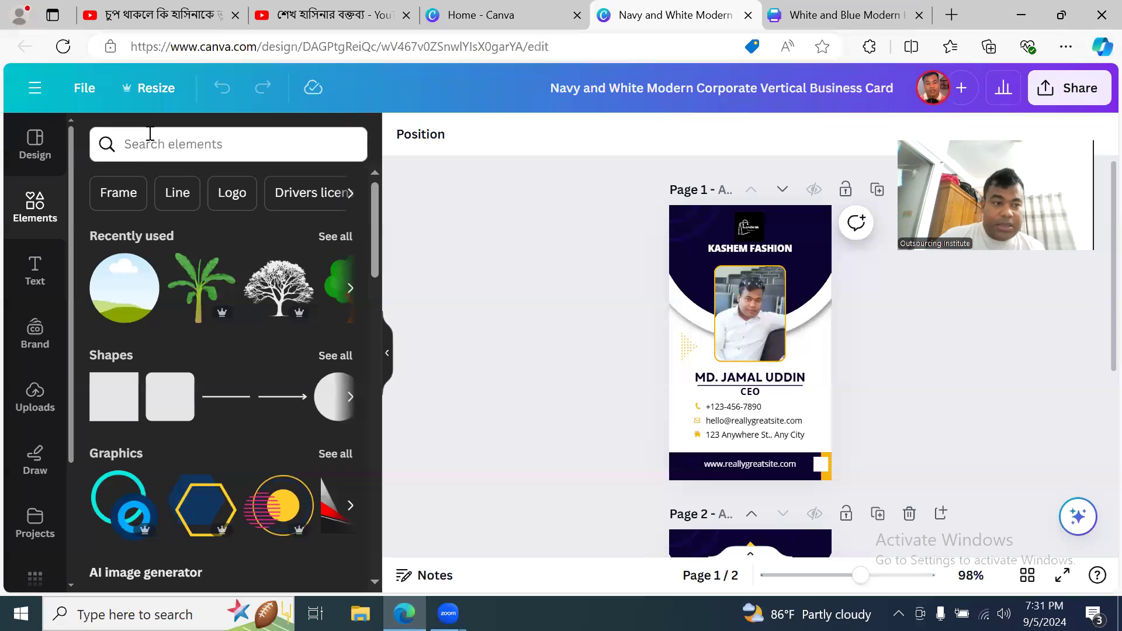
{"action": "left_click", "coordinate": [150, 89]}
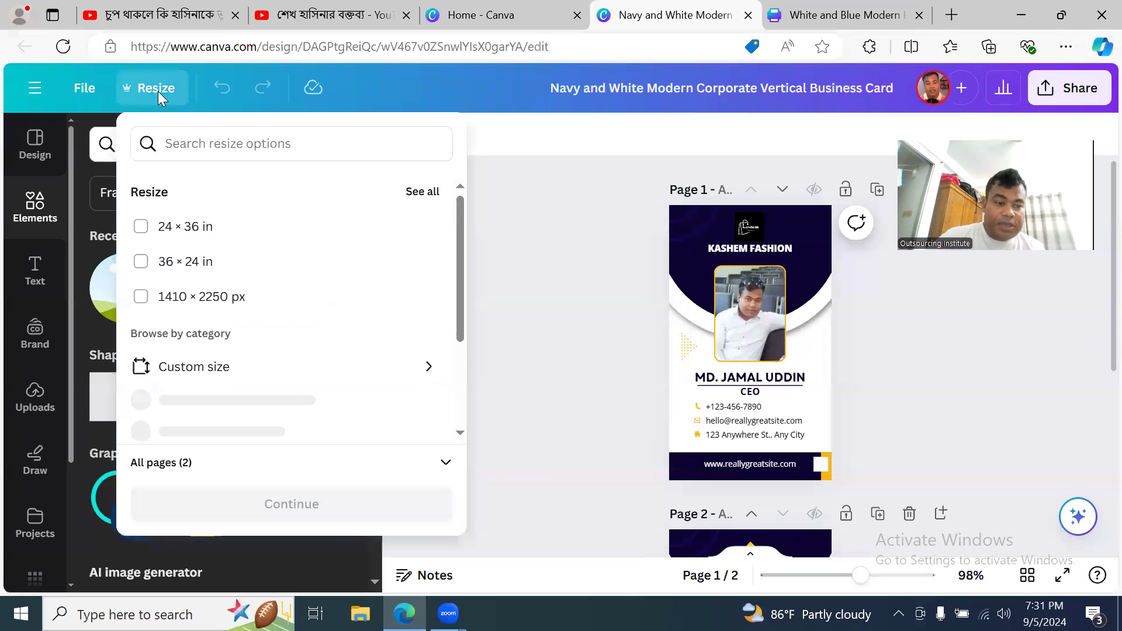
{"action": "left_click", "coordinate": [197, 369]}
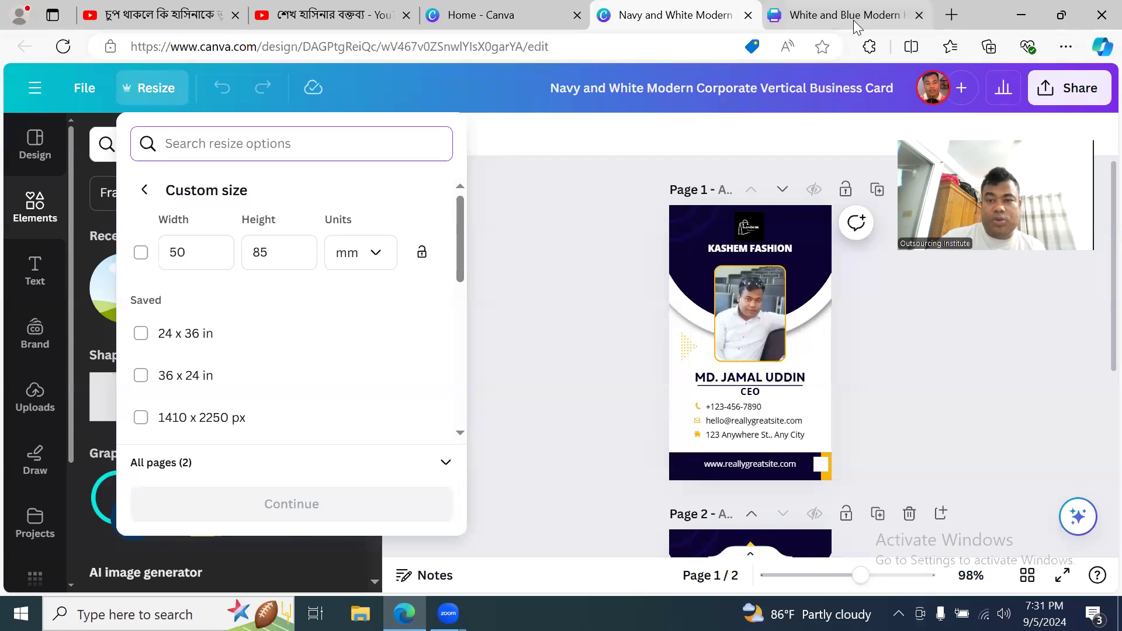
- Search Google for "id card standard size" in a new browser tab and read the recommended card dimensions
{"action": "left_click", "coordinate": [951, 16]}
{"action": "type", "text": "g"}
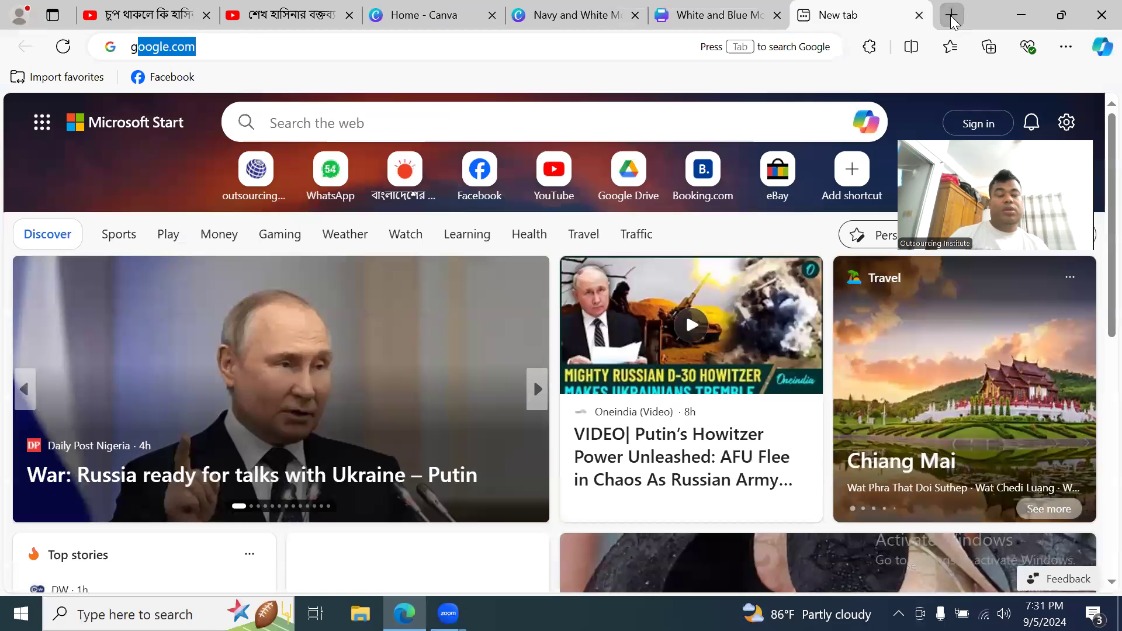
{"action": "key", "text": "Return"}
{"action": "type", "text": "id"}
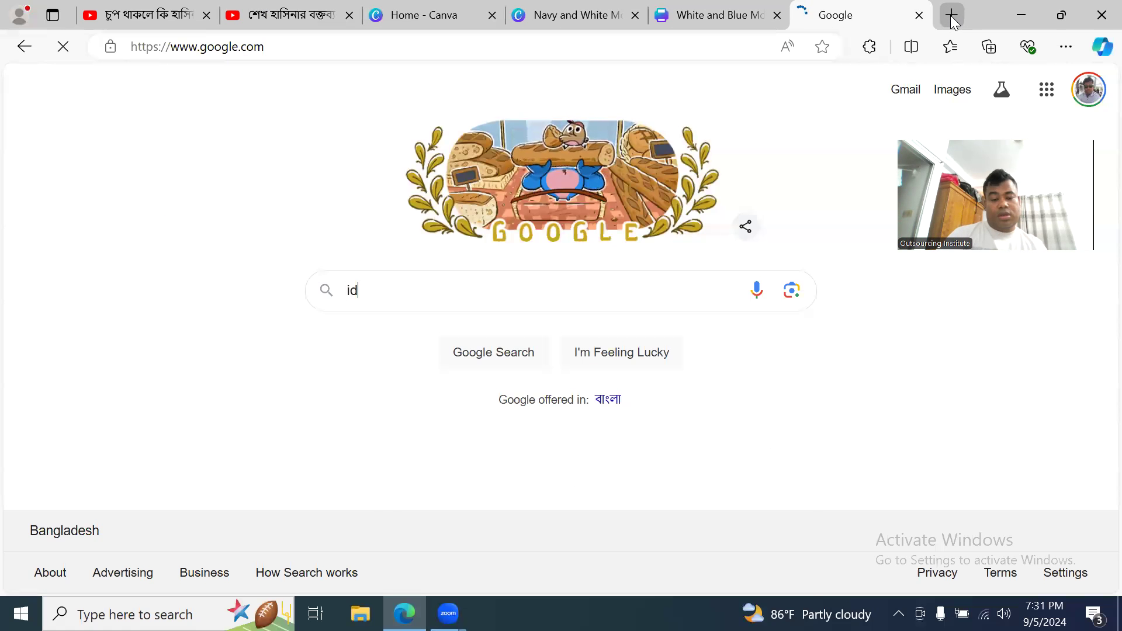
{"action": "type", "text": " card "}
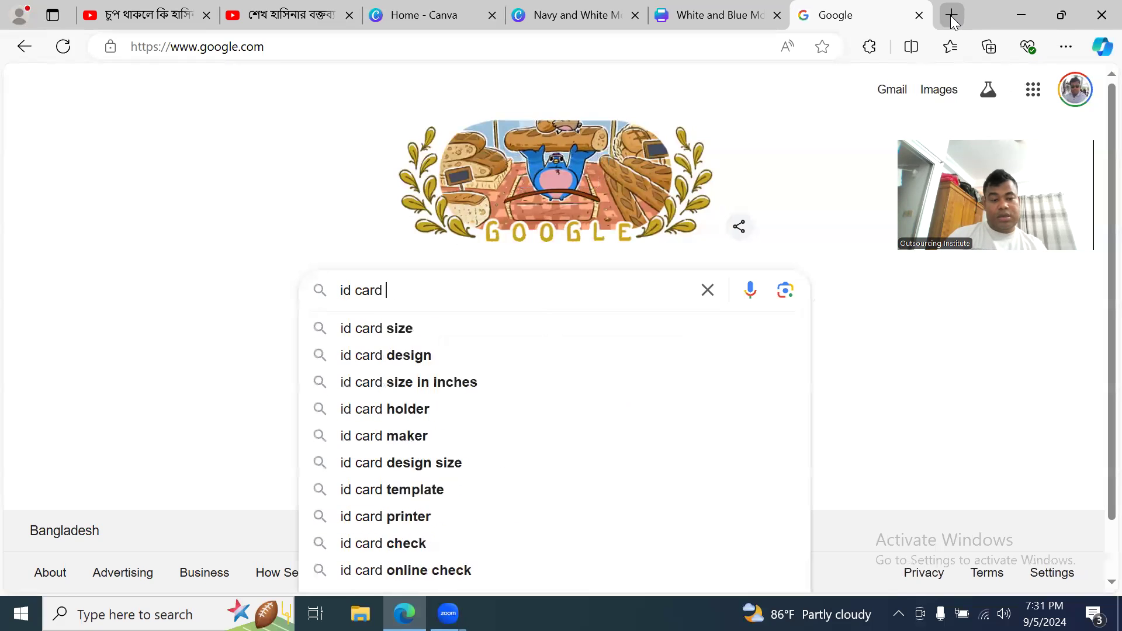
{"action": "type", "text": "standard size"}
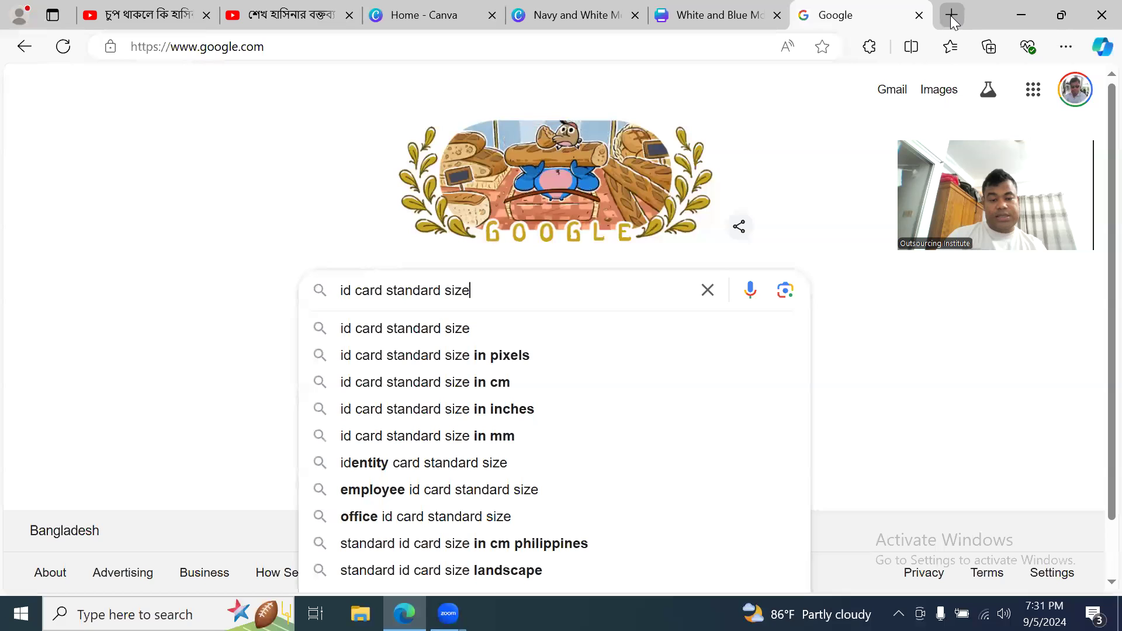
{"action": "key", "text": "Return"}
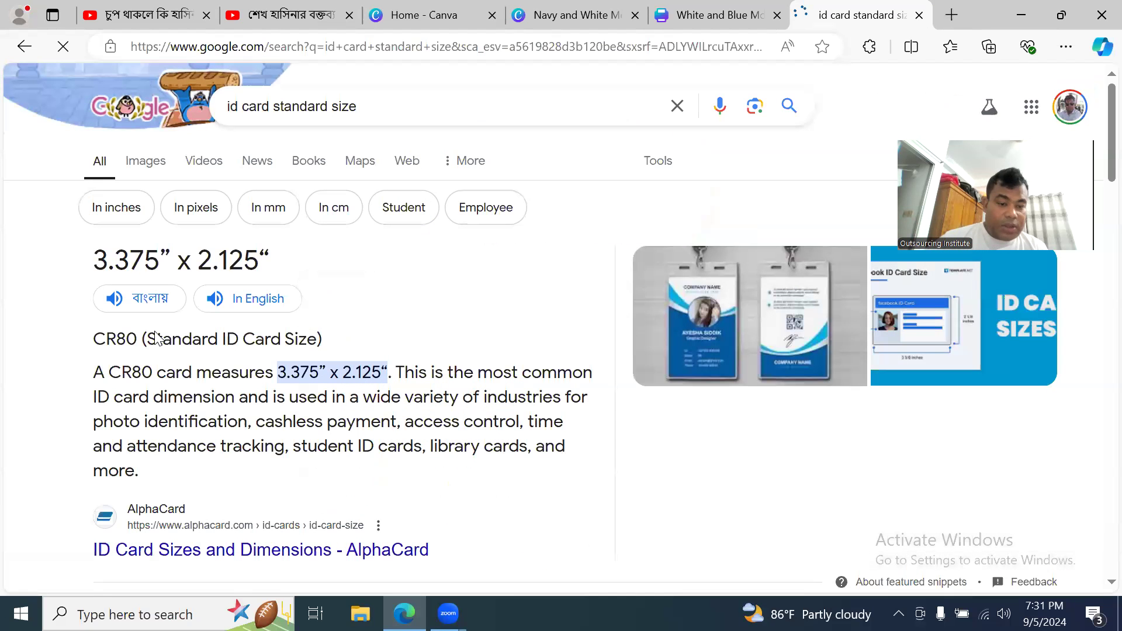
{"action": "scroll", "coordinate": [292, 393], "scroll_direction": "down", "scroll_amount": 2}
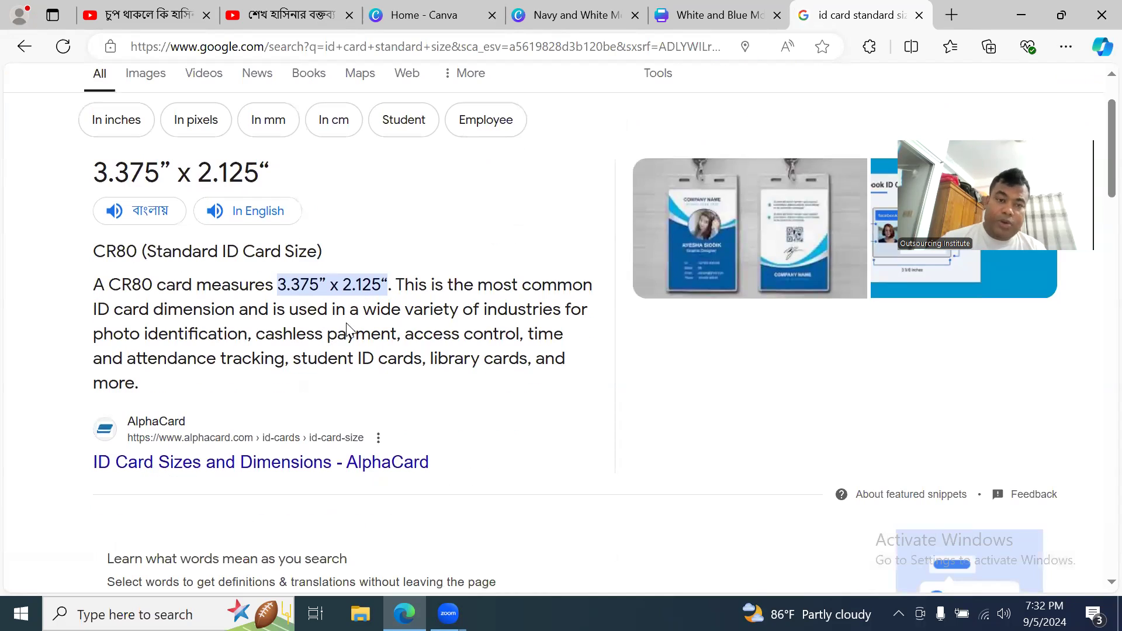
- Return to the Navy and White Modern Corporate company ID and check its current custom size settings
{"action": "left_click", "coordinate": [447, 15]}
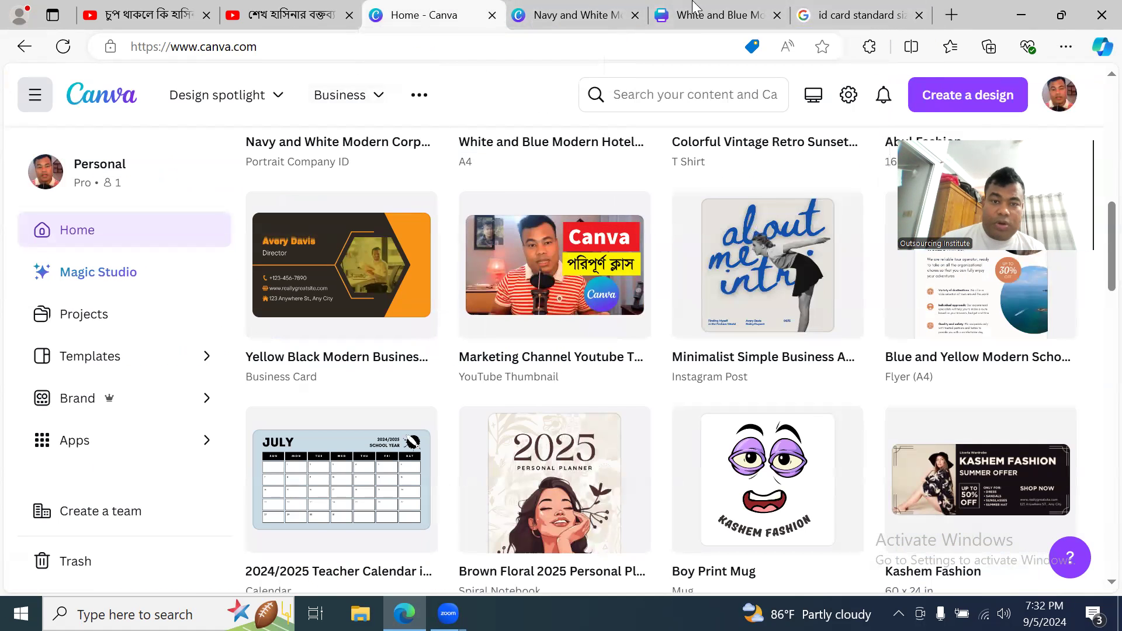
{"action": "left_click", "coordinate": [576, 15]}
{"action": "left_click", "coordinate": [546, 293]}
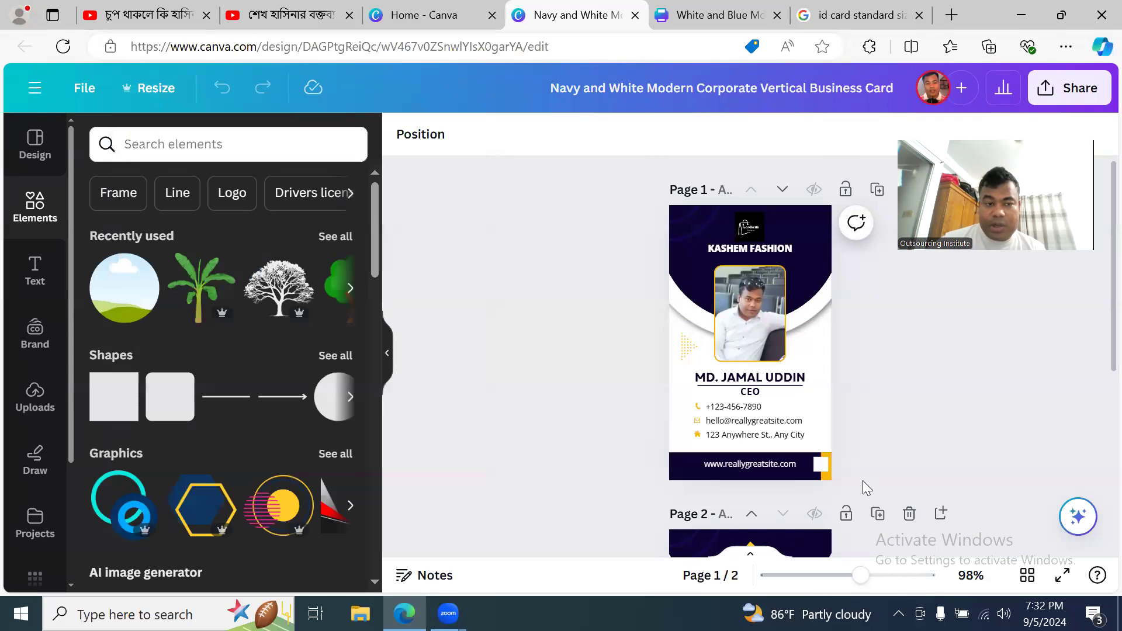
{"action": "left_click", "coordinate": [153, 91]}
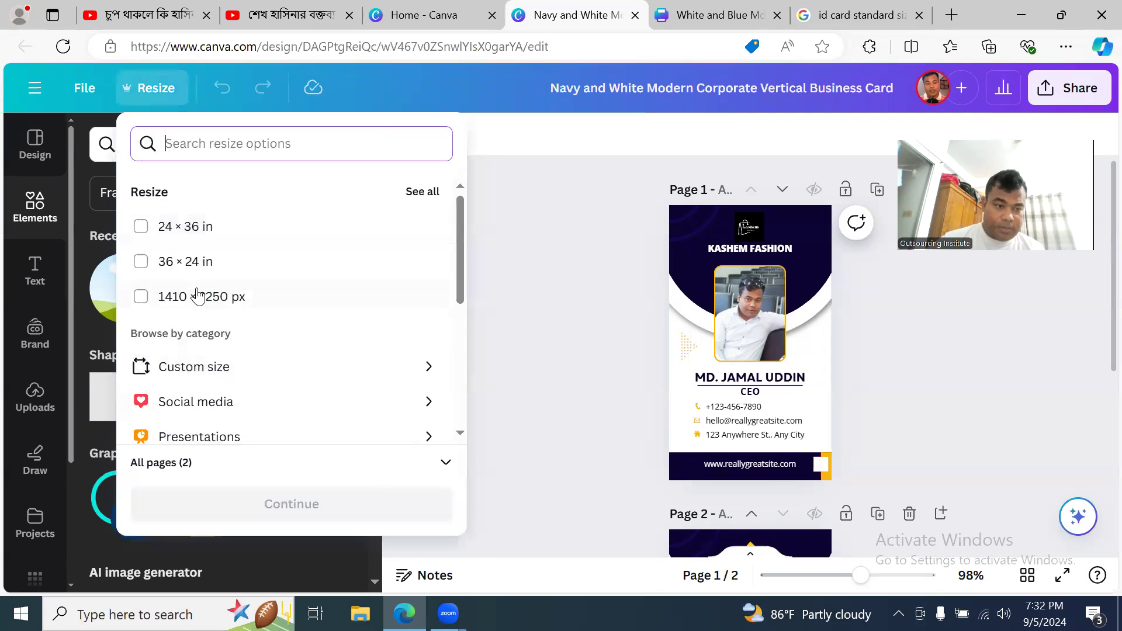
{"action": "left_click", "coordinate": [200, 367]}
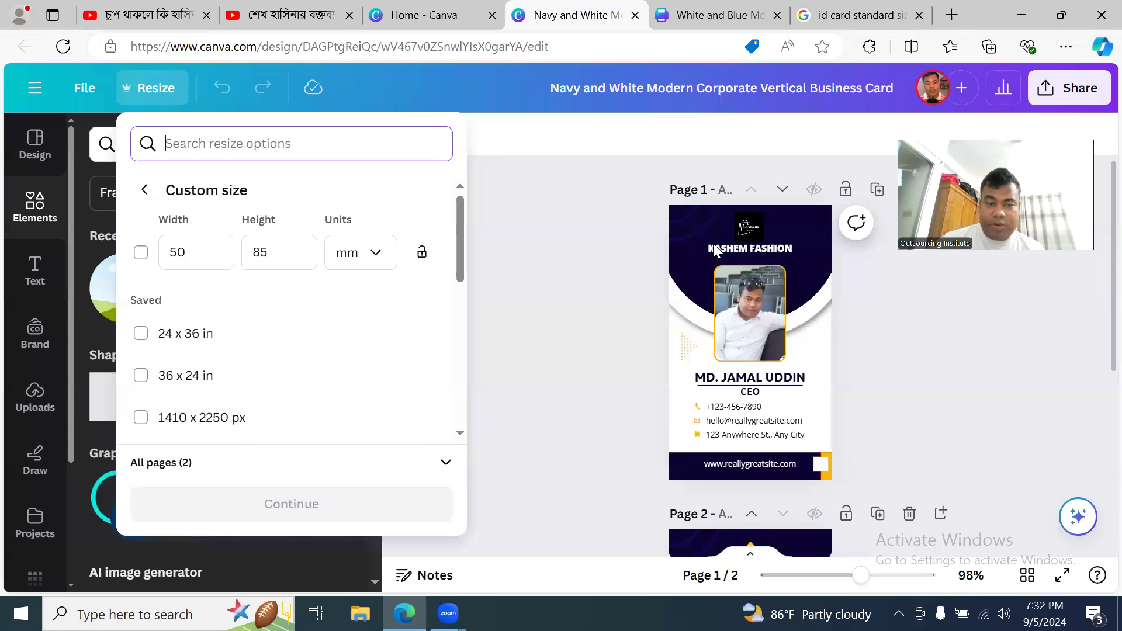
{"action": "left_click", "coordinate": [561, 244]}
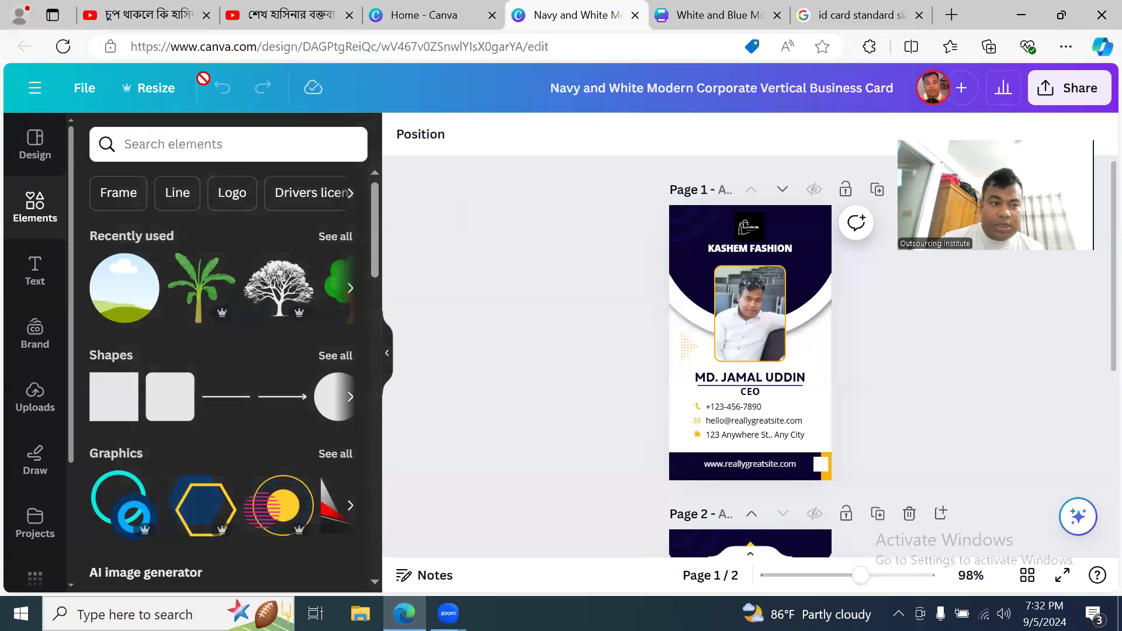
- Resize the company ID design itself to a custom size of 60 × 85 mm for all pages
{"action": "left_click", "coordinate": [151, 91]}
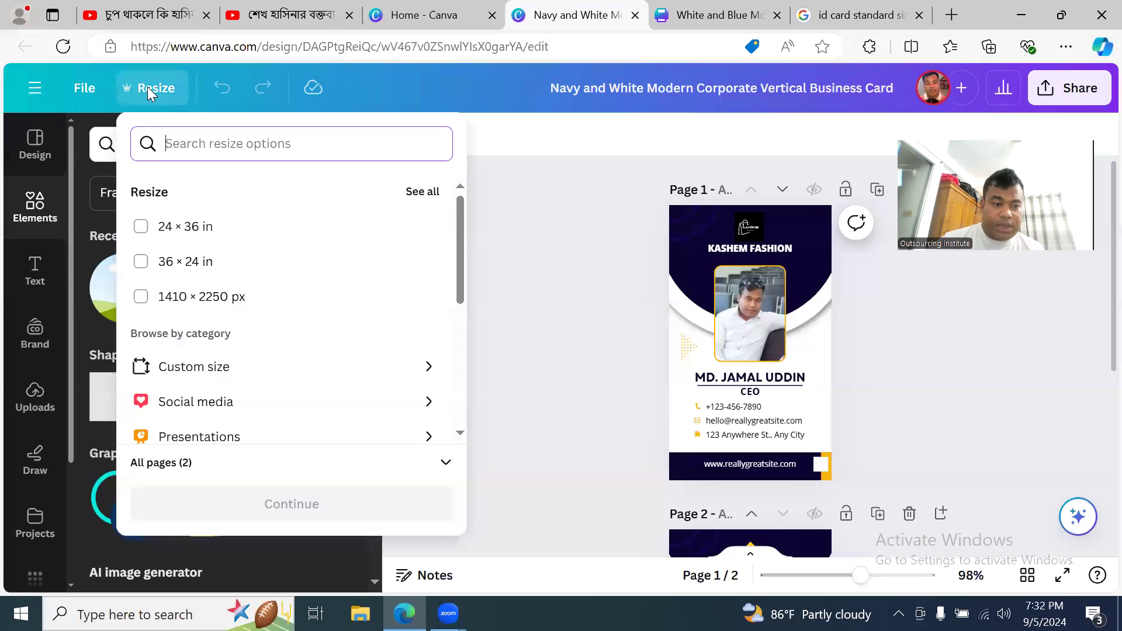
{"action": "left_click", "coordinate": [216, 368]}
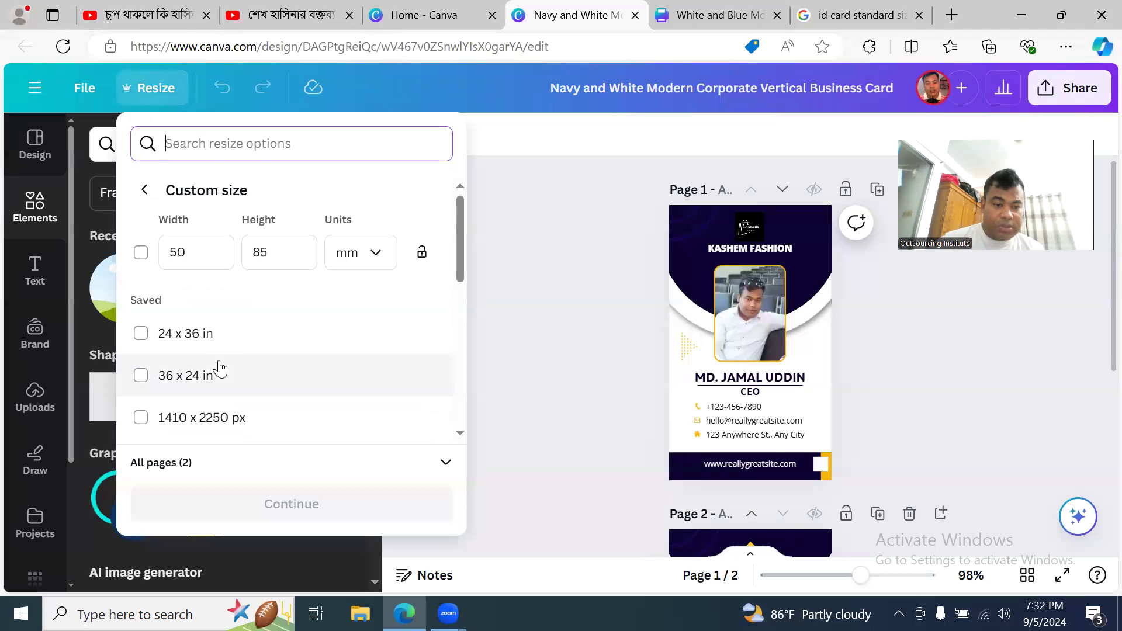
{"action": "left_click", "coordinate": [177, 252]}
{"action": "key", "text": "BackSpace"}
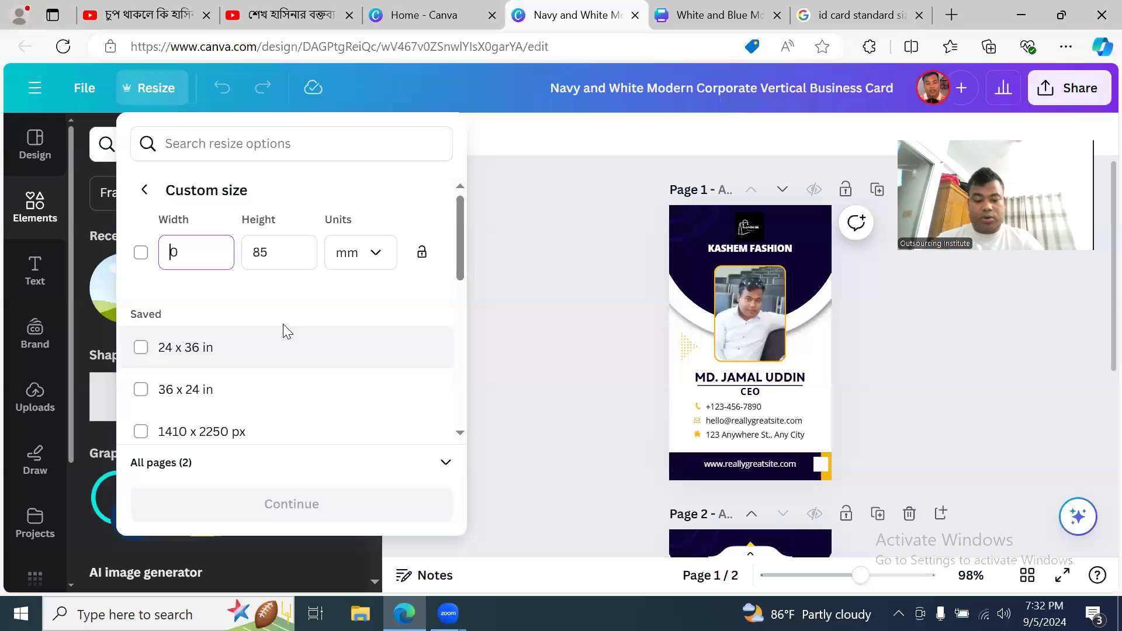
{"action": "type", "text": "6"}
{"action": "left_click", "coordinate": [415, 318]}
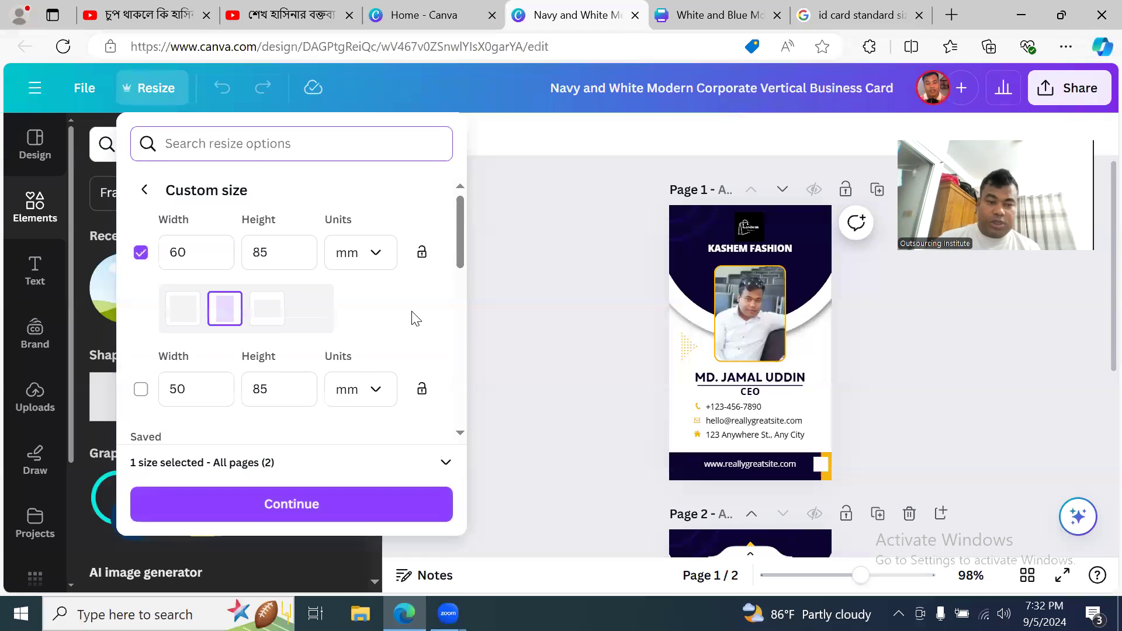
{"action": "left_click", "coordinate": [321, 498]}
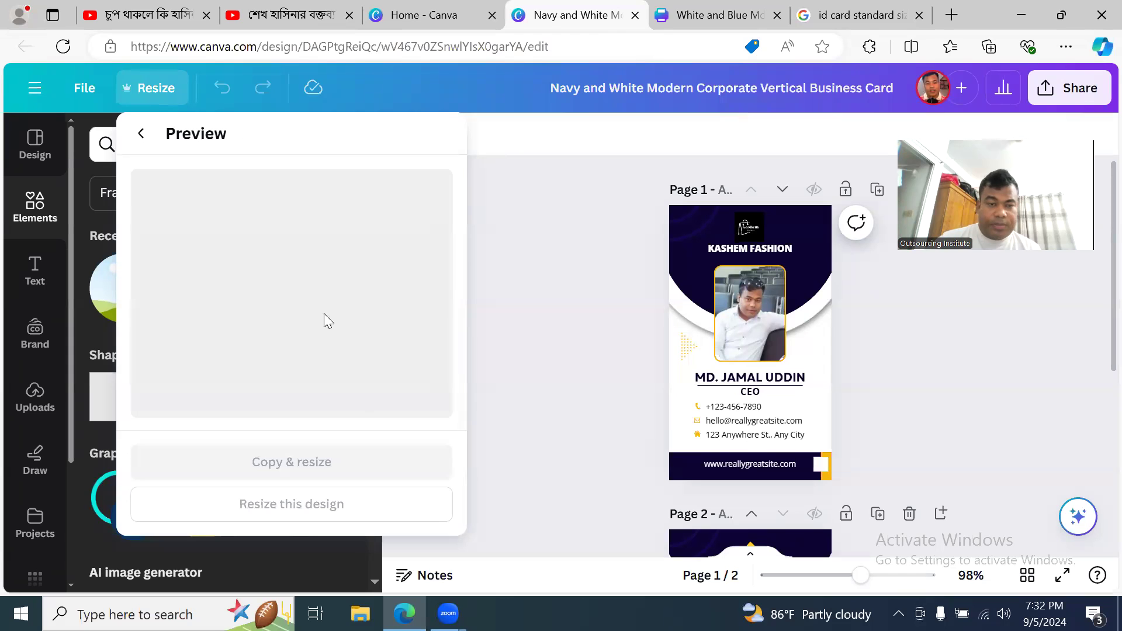
{"action": "left_click", "coordinate": [302, 506]}
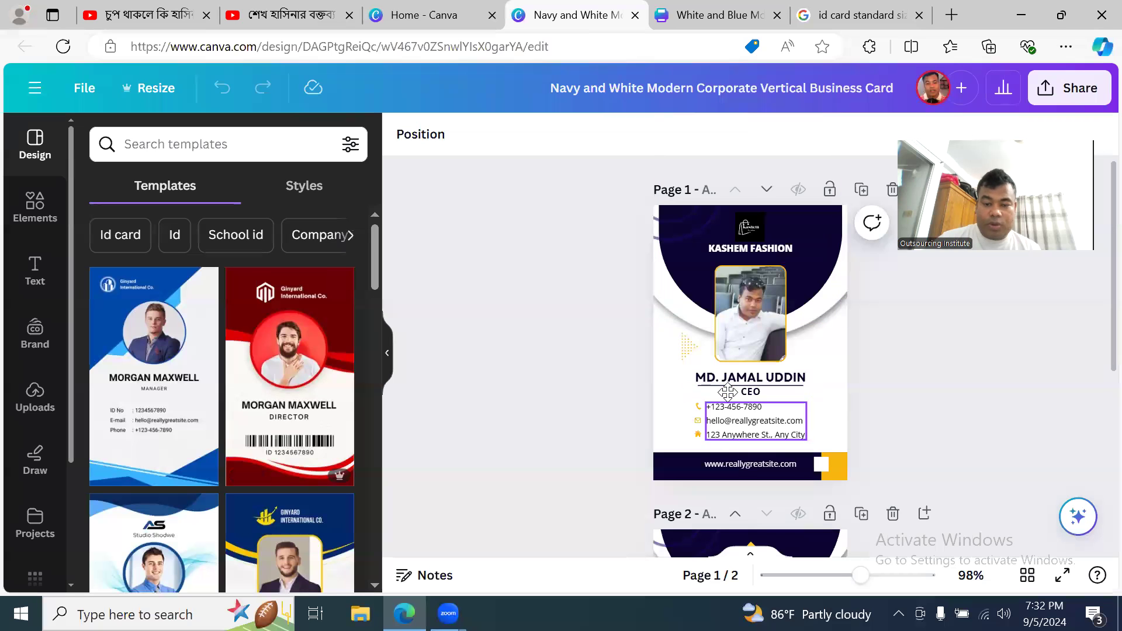
{"action": "left_click", "coordinate": [675, 403]}
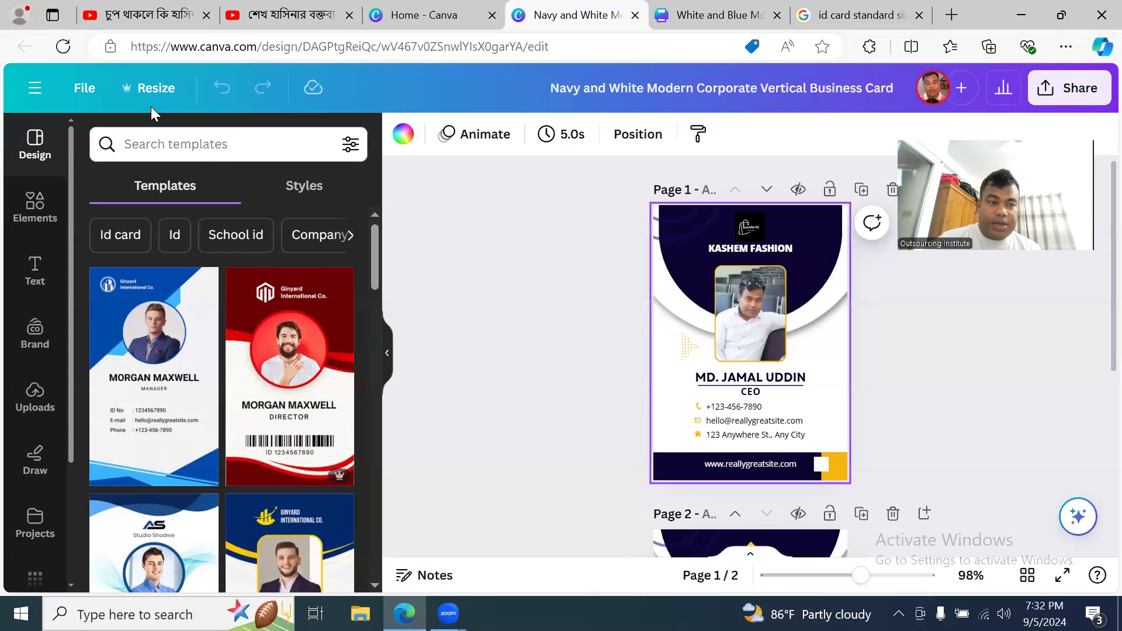
{"action": "left_click", "coordinate": [145, 88]}
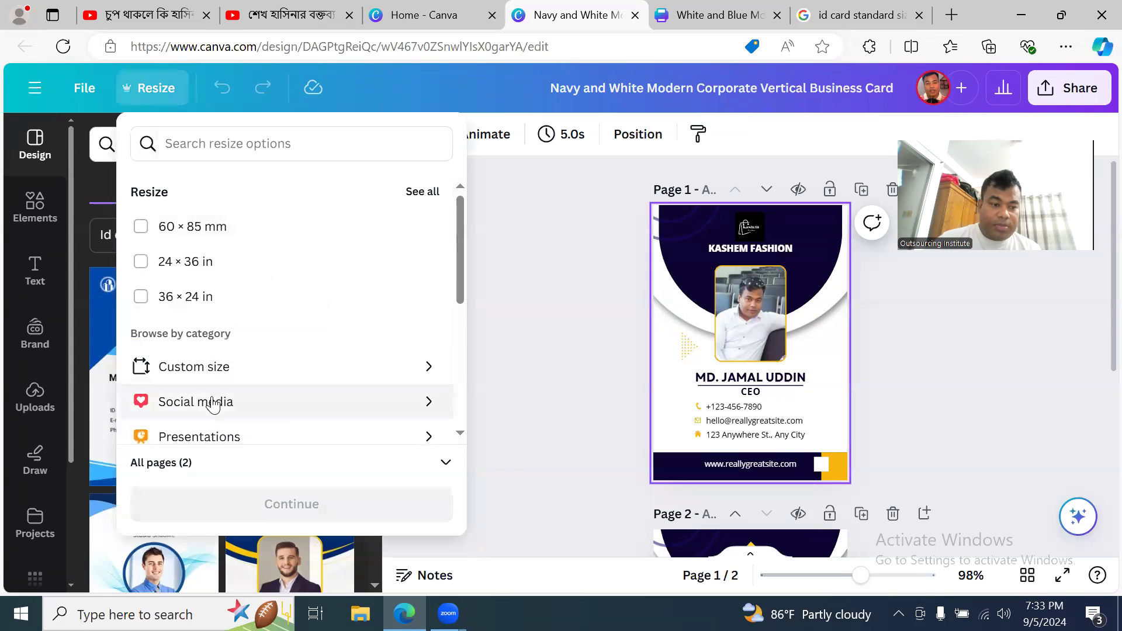
{"action": "left_click", "coordinate": [218, 376]}
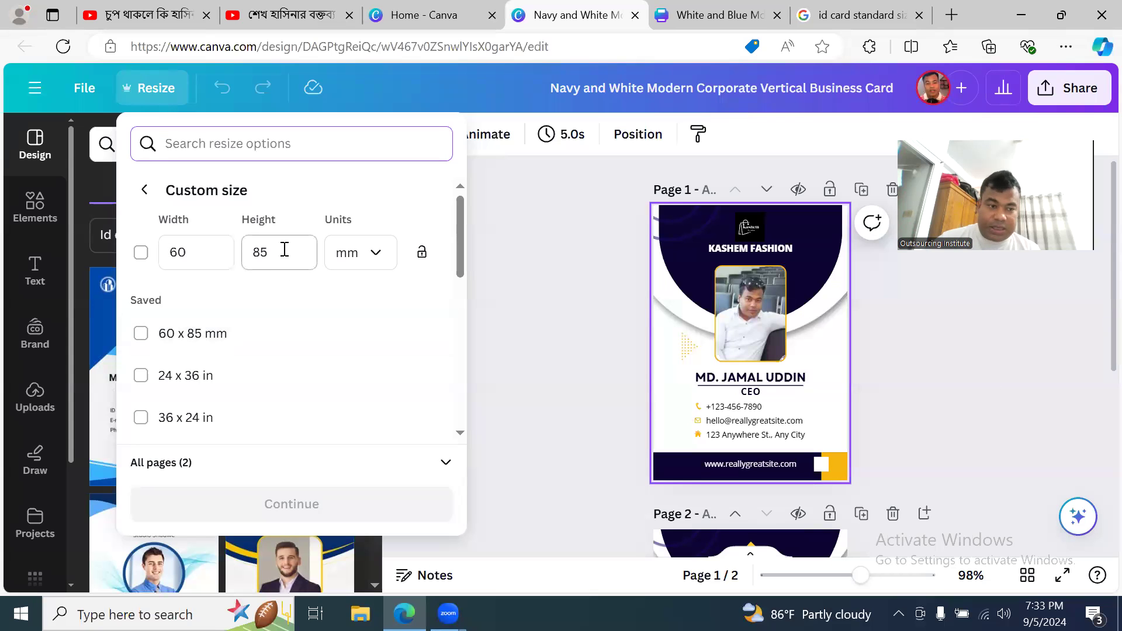
{"action": "left_click", "coordinate": [244, 252]}
{"action": "key", "text": "BackSpace"}
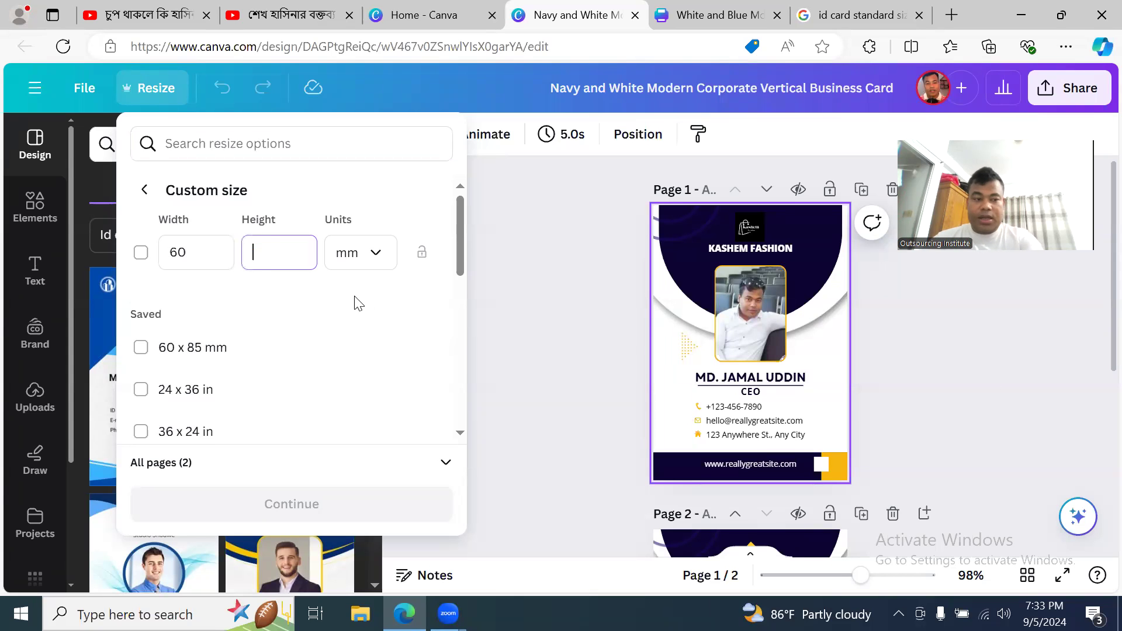
{"action": "left_click", "coordinate": [223, 253]}
{"action": "type", "text": "6"}
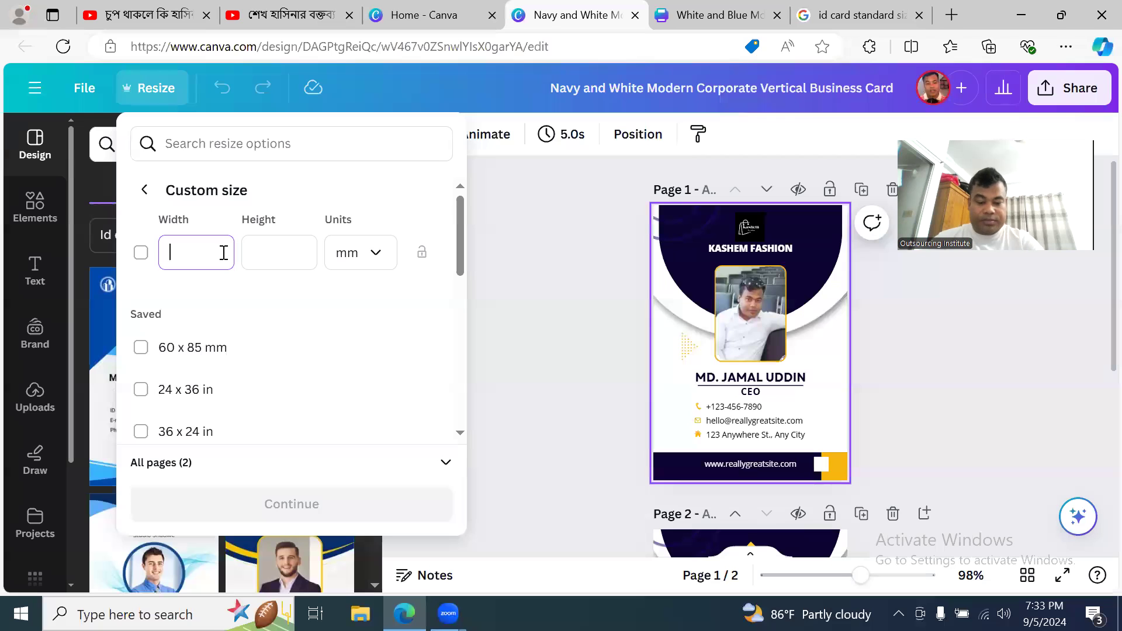
{"action": "type", "text": "5"}
{"action": "left_click", "coordinate": [274, 256]}
{"action": "type", "text": "50"}
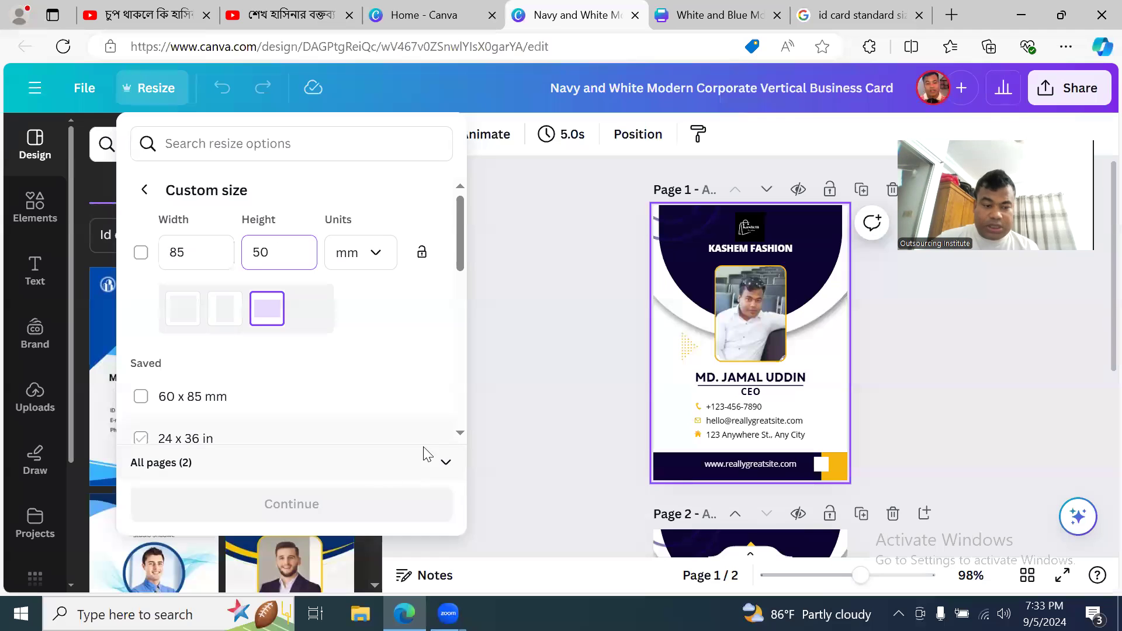
{"action": "left_click", "coordinate": [579, 441]}
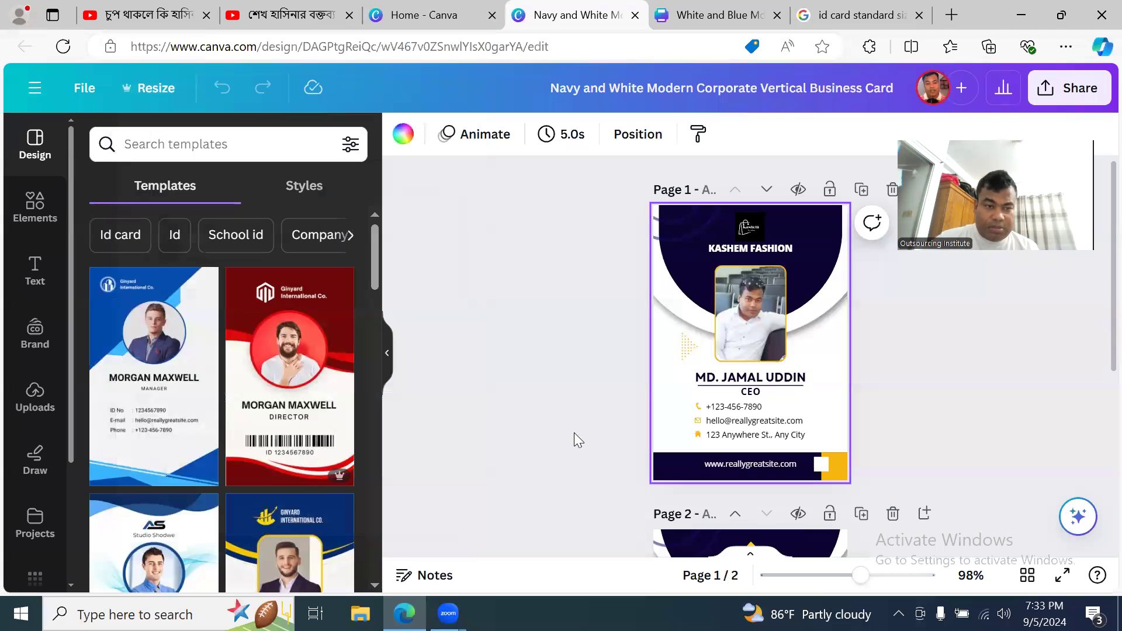
- Resize the company ID design itself to a landscape custom size of 85 × 50 mm for all pages
{"action": "left_click", "coordinate": [130, 88]}
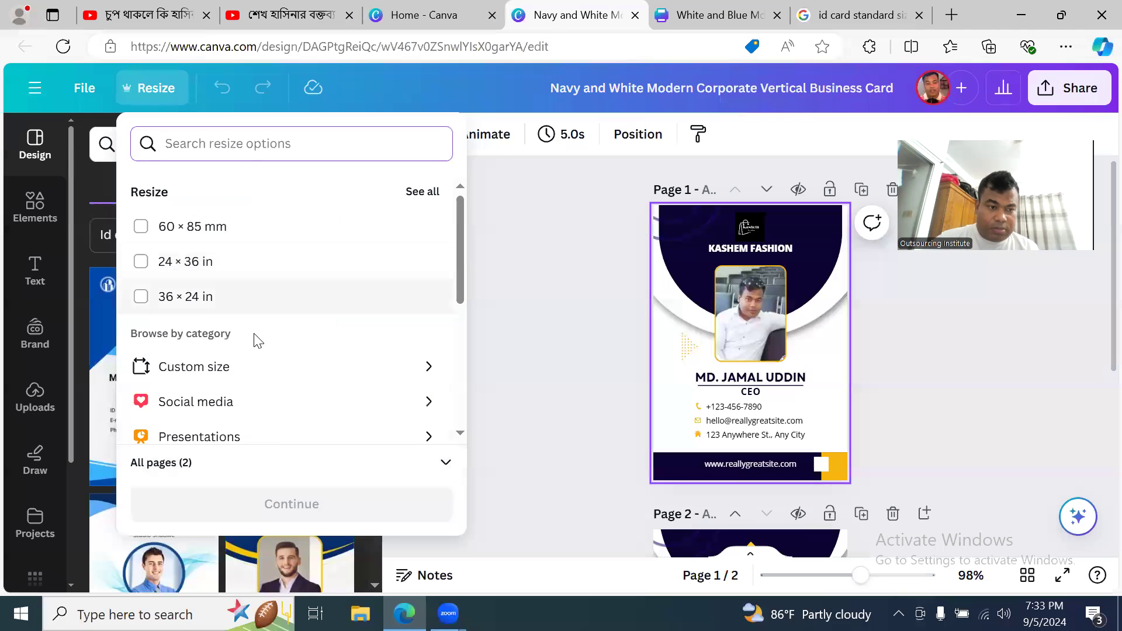
{"action": "left_click", "coordinate": [258, 368]}
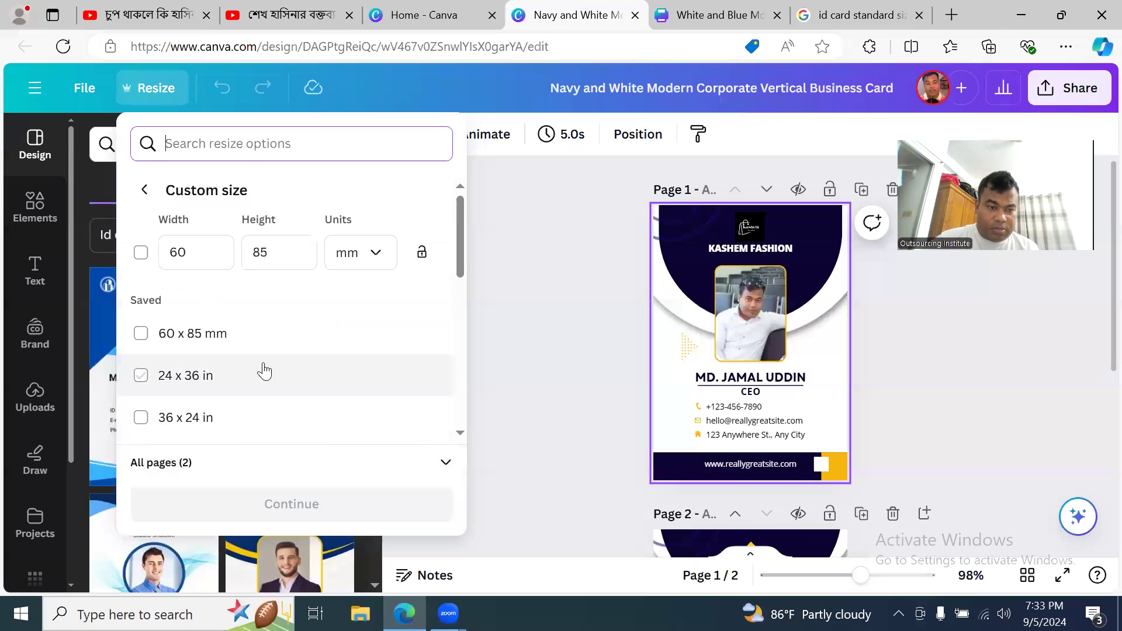
{"action": "left_click", "coordinate": [192, 258]}
{"action": "key", "text": "BackSpace"}
{"action": "key", "text": "BackSpace"}
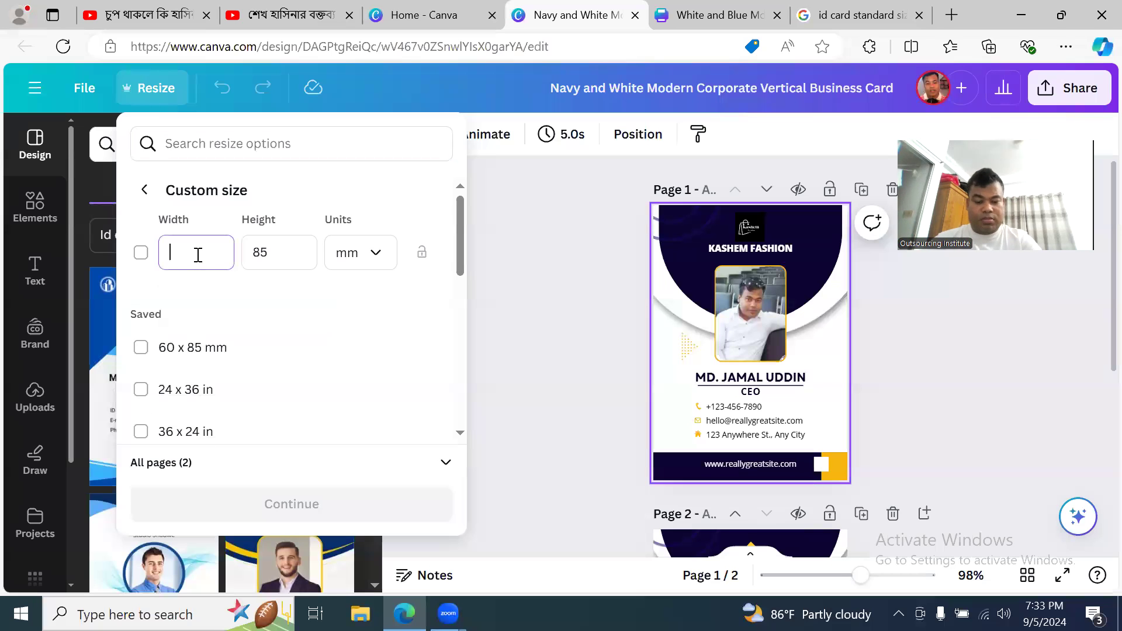
{"action": "type", "text": "85"}
{"action": "left_click", "coordinate": [283, 256]}
{"action": "key", "text": "BackSpace"}
{"action": "key", "text": "BackSpace"}
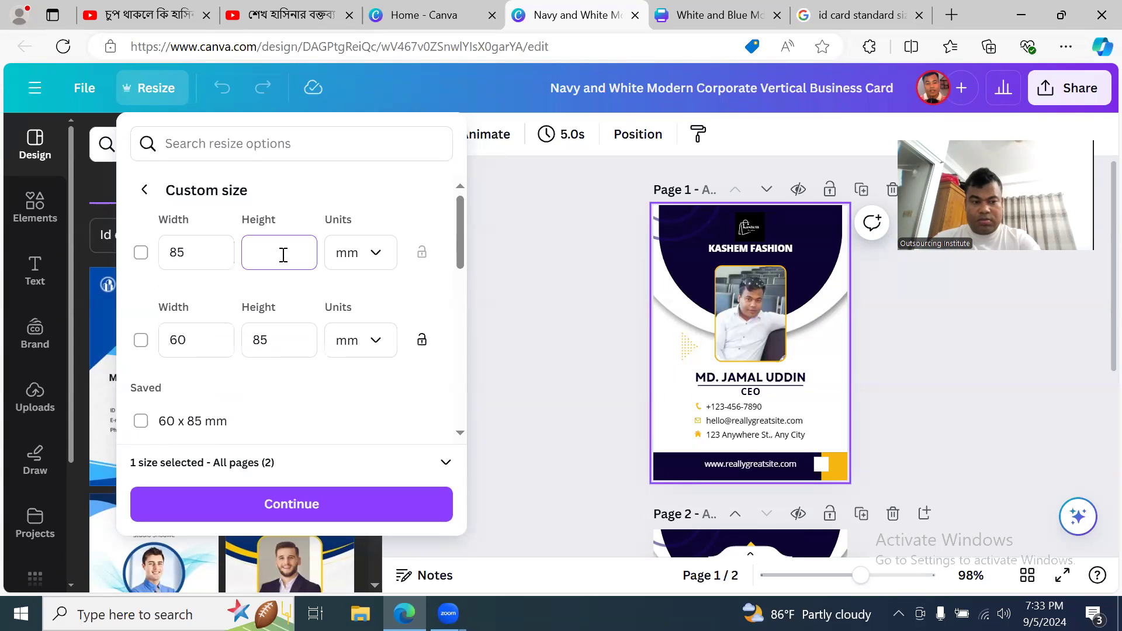
{"action": "type", "text": "50"}
{"action": "left_click", "coordinate": [333, 503]}
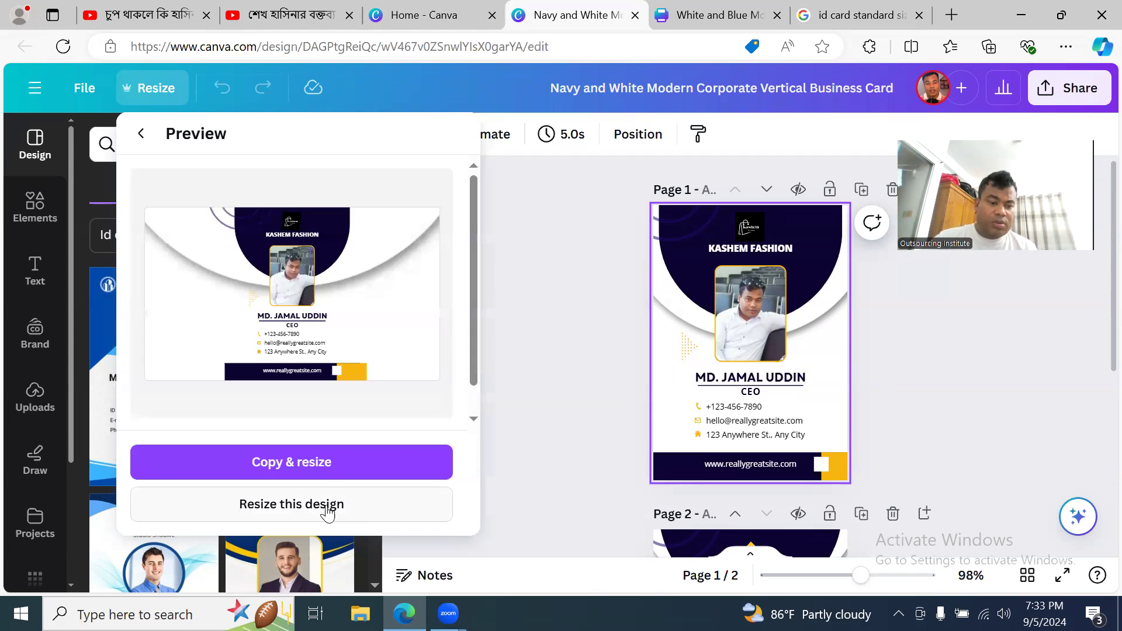
{"action": "left_click", "coordinate": [314, 508]}
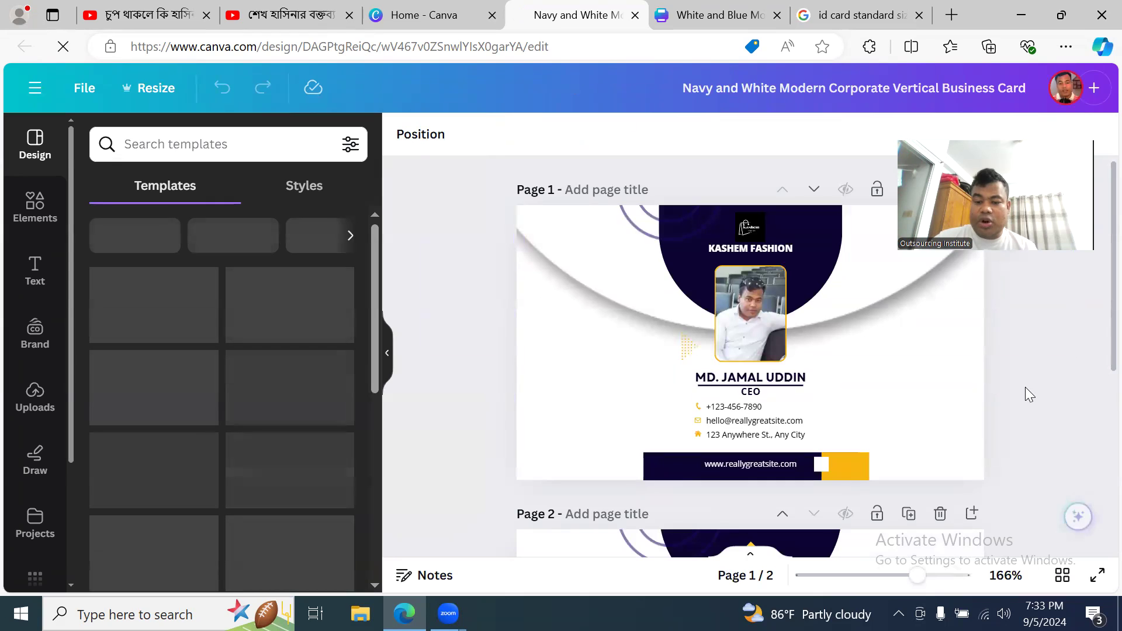
- Move the portrait photo to the left side of page 1 and the navy rounded shape to its upper right corner
{"action": "scroll", "coordinate": [1024, 386], "scroll_direction": "down", "scroll_amount": 5}
{"action": "scroll", "coordinate": [1022, 386], "scroll_direction": "up", "scroll_amount": 4}
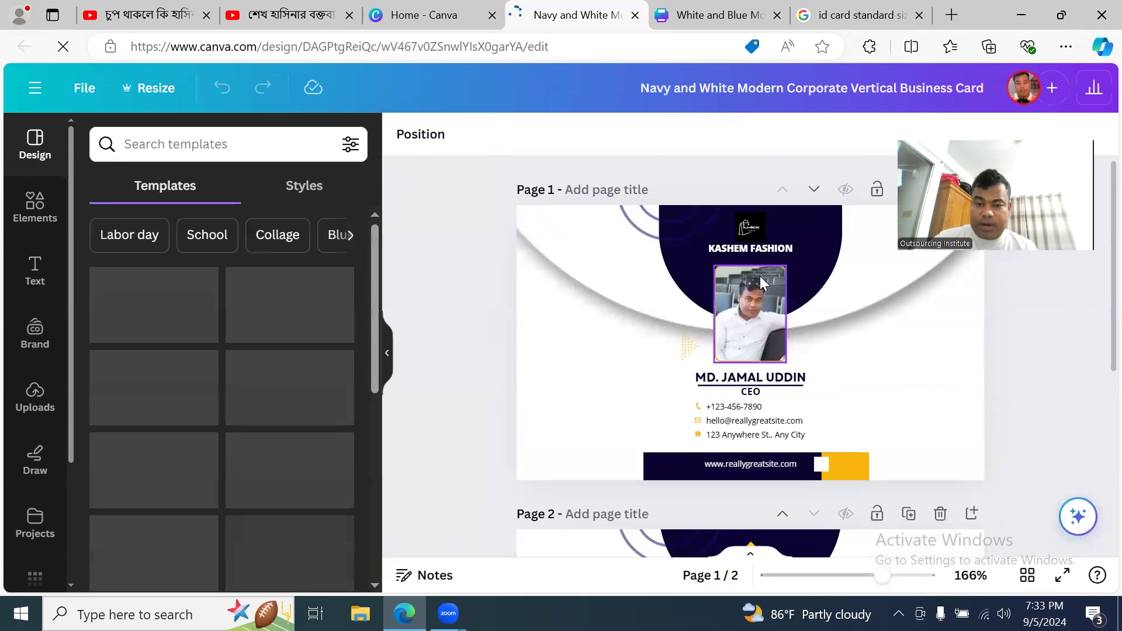
{"action": "left_click_drag", "start_coordinate": [737, 321], "coordinate": [565, 369]}
{"action": "left_click_drag", "start_coordinate": [776, 264], "coordinate": [931, 313]}
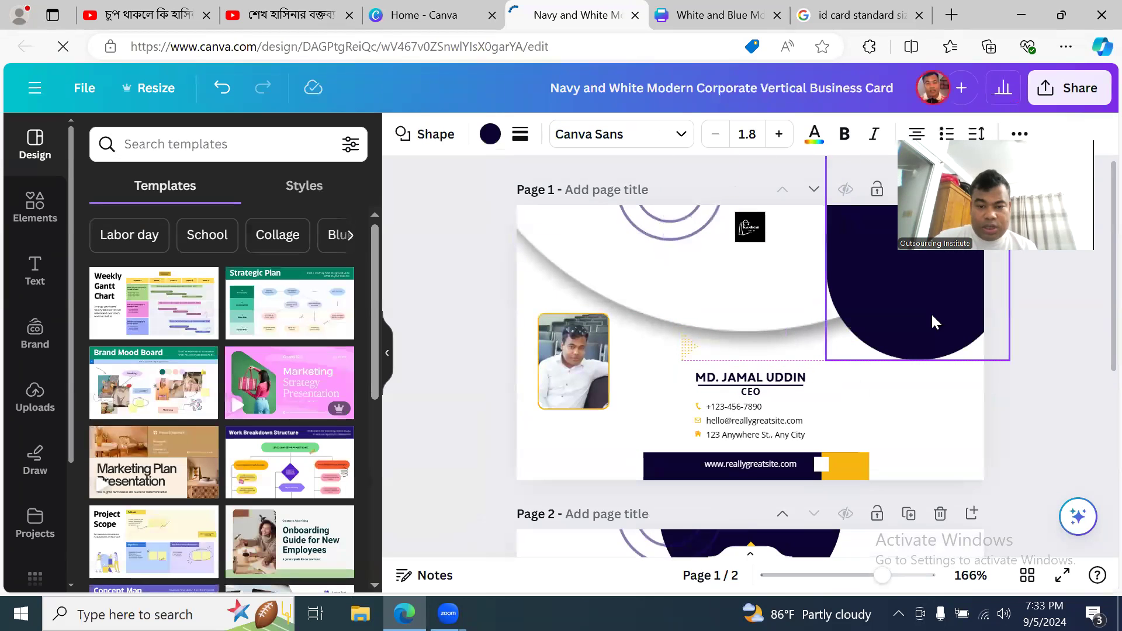
- Enlarge the cardholder's name to font size 11.9 beside the photo, and enlarge the portrait photo on the left half of page 1
{"action": "left_click", "coordinate": [694, 377]}
{"action": "left_click_drag", "start_coordinate": [692, 370], "coordinate": [591, 295]}
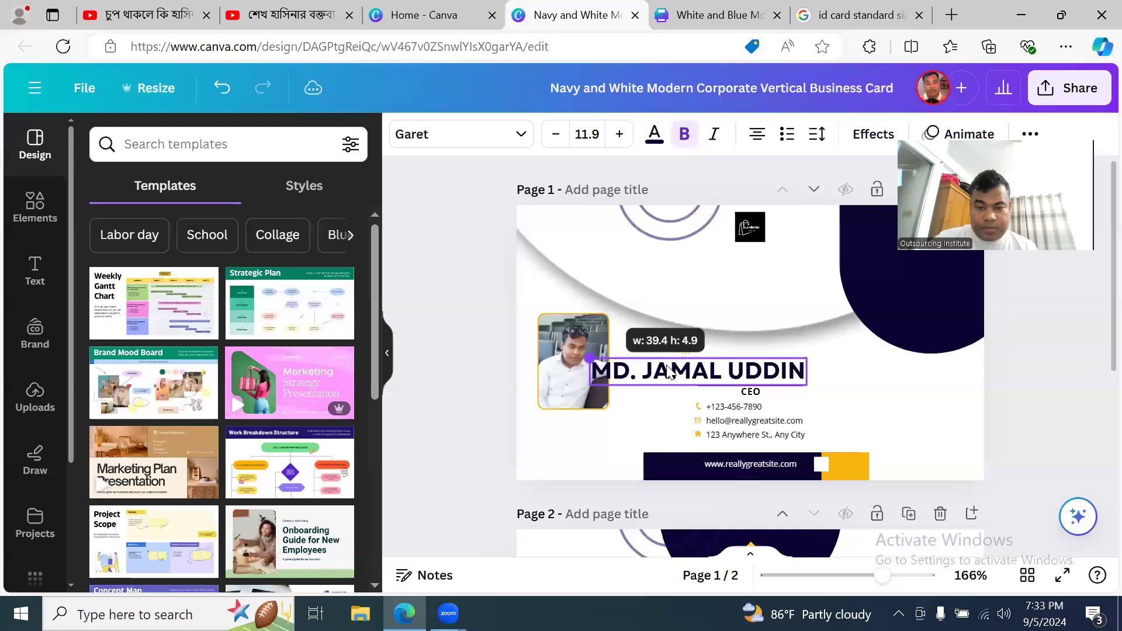
{"action": "left_click_drag", "start_coordinate": [675, 373], "coordinate": [755, 355]}
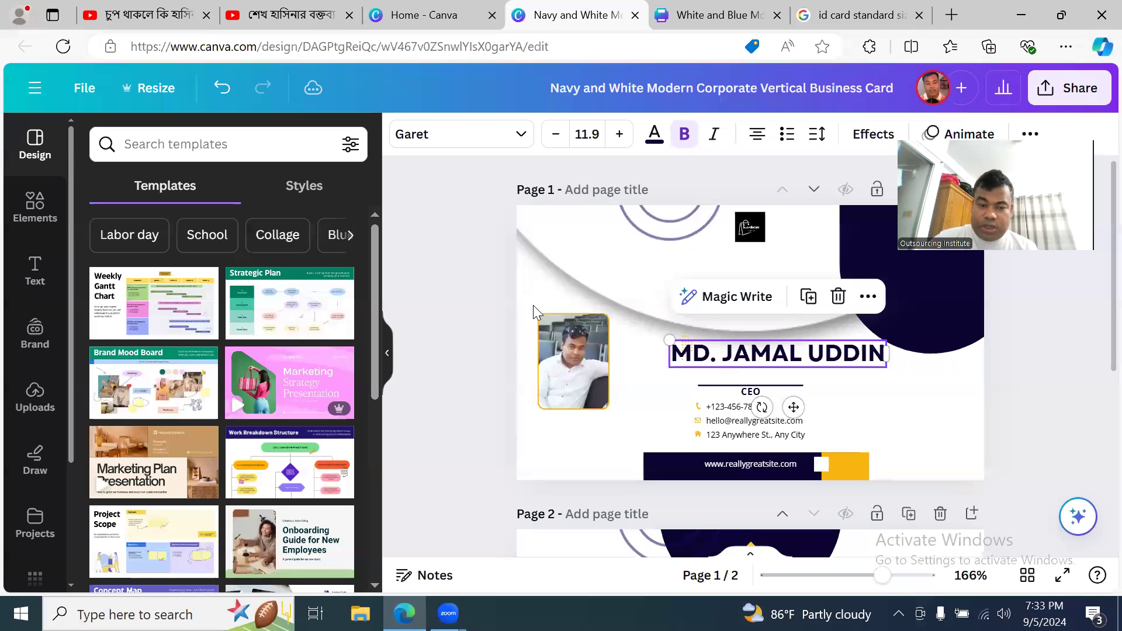
{"action": "left_click_drag", "start_coordinate": [539, 314], "coordinate": [562, 189]}
{"action": "left_click_drag", "start_coordinate": [573, 299], "coordinate": [623, 310]}
{"action": "left_click", "coordinate": [907, 393]}
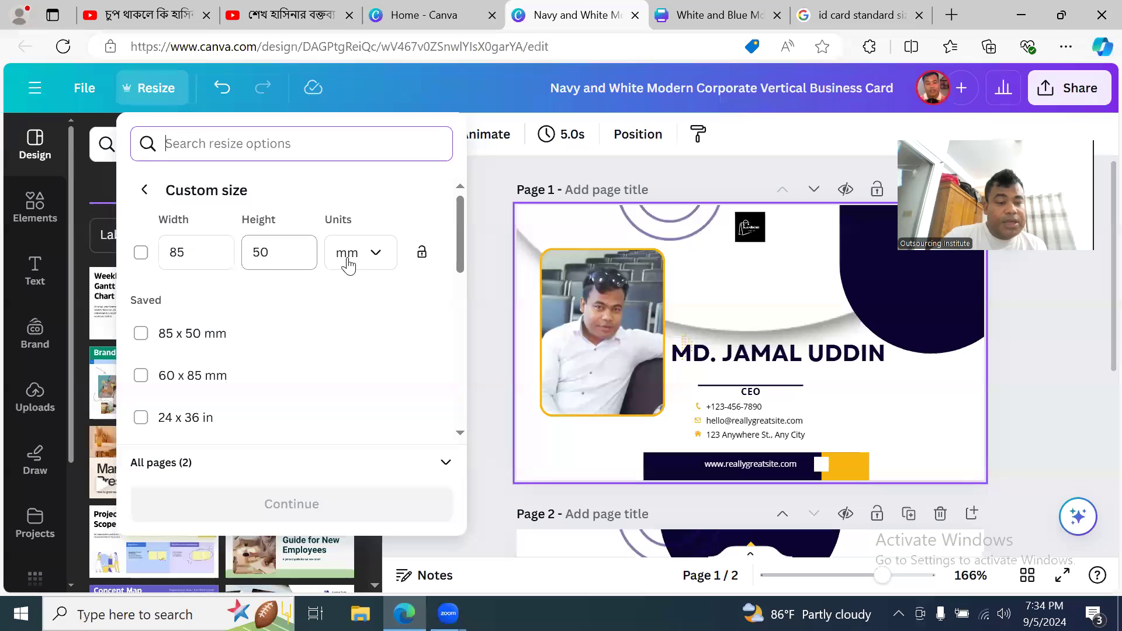
- Resize the company ID design itself to a custom size of 2 × 2 in for all pages
{"action": "left_click", "coordinate": [377, 265]}
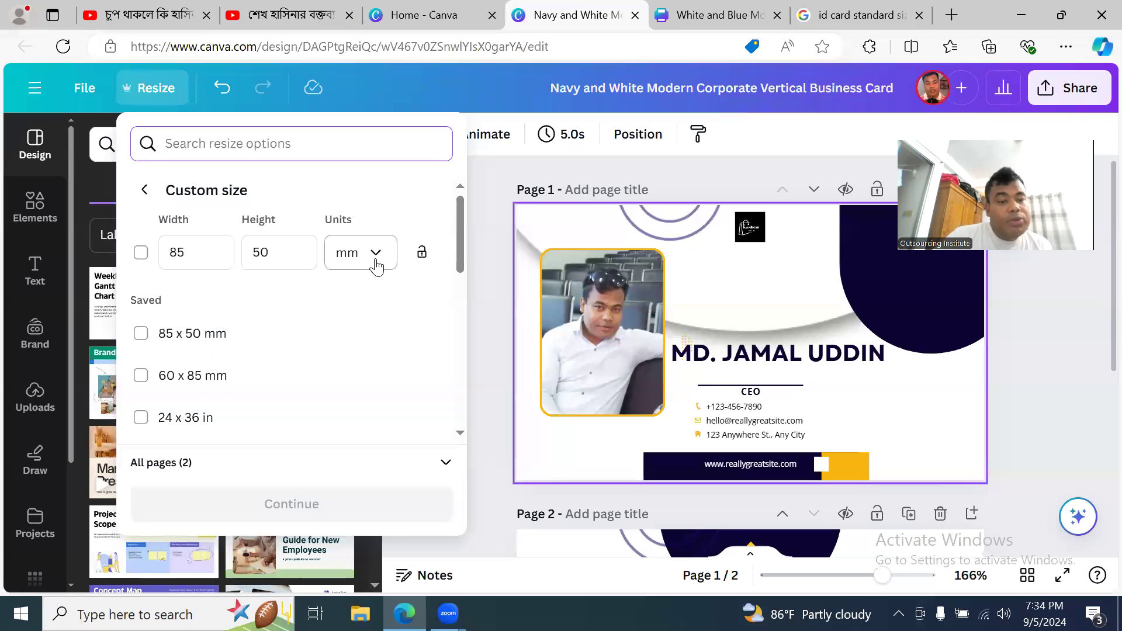
{"action": "left_click", "coordinate": [372, 264]}
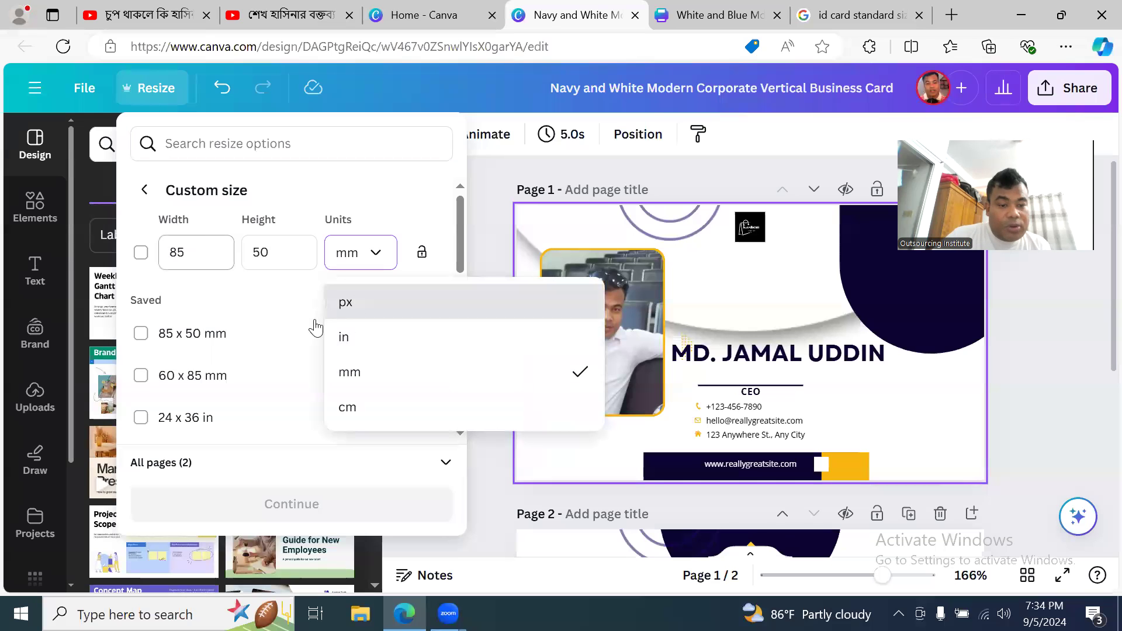
{"action": "left_click", "coordinate": [346, 337]}
{"action": "left_click", "coordinate": [211, 253]}
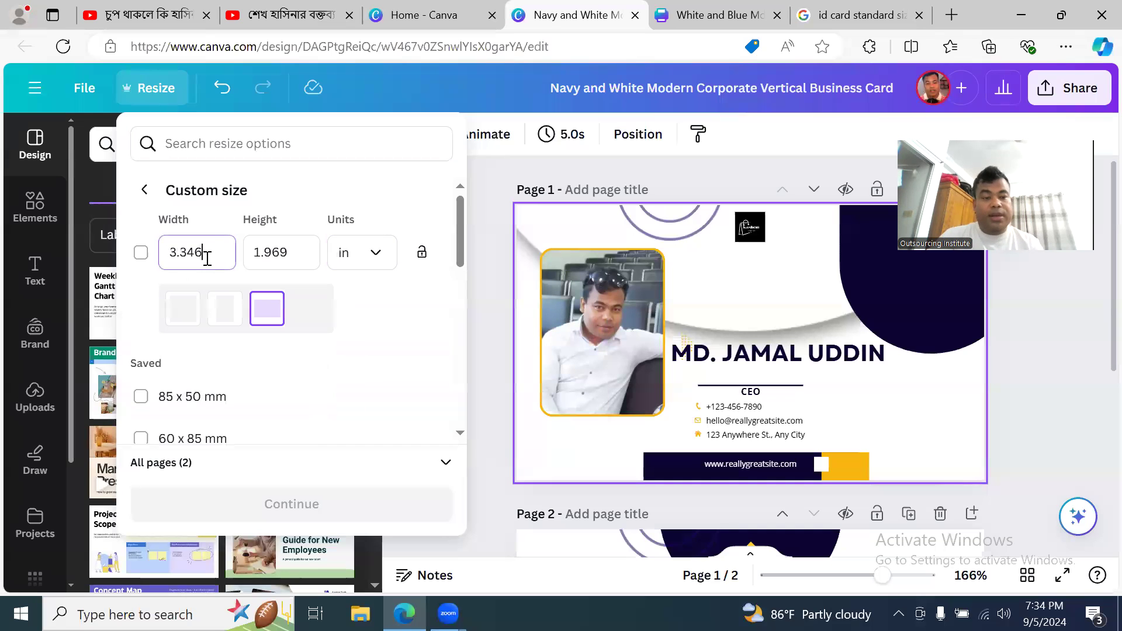
{"action": "type", "text": "2"}
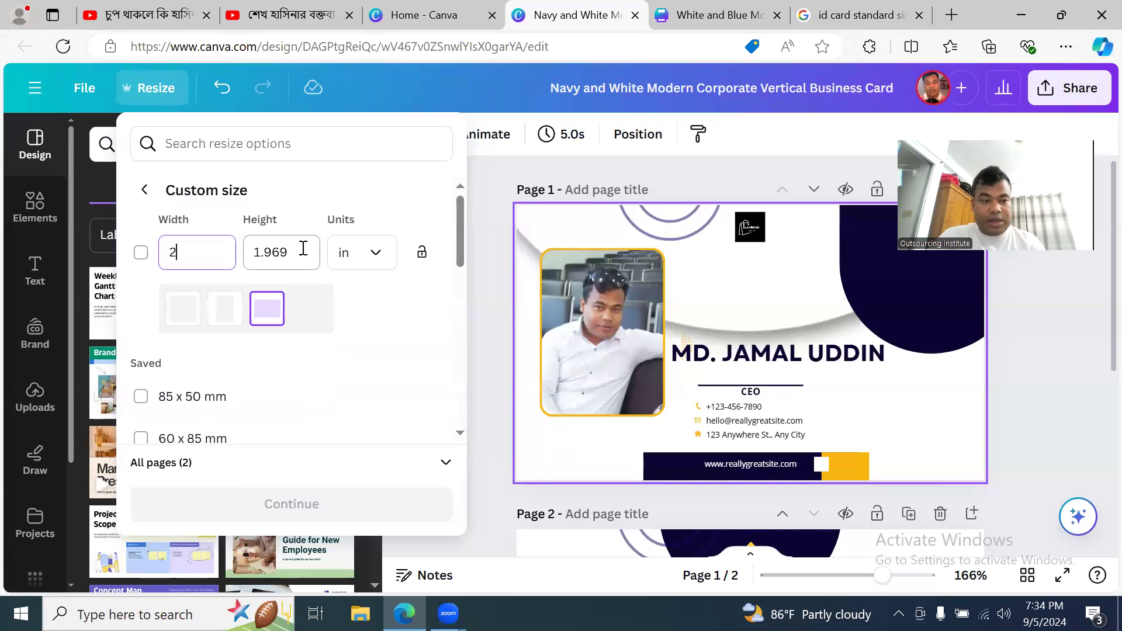
{"action": "left_click", "coordinate": [303, 249]}
{"action": "type", "text": "2"}
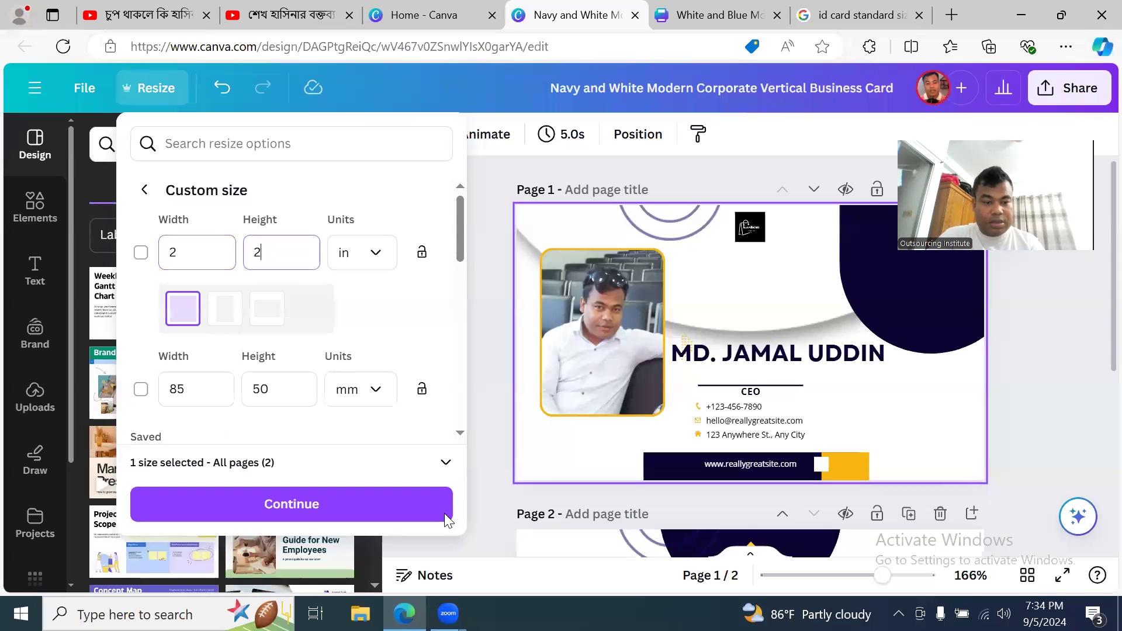
{"action": "left_click", "coordinate": [382, 500]}
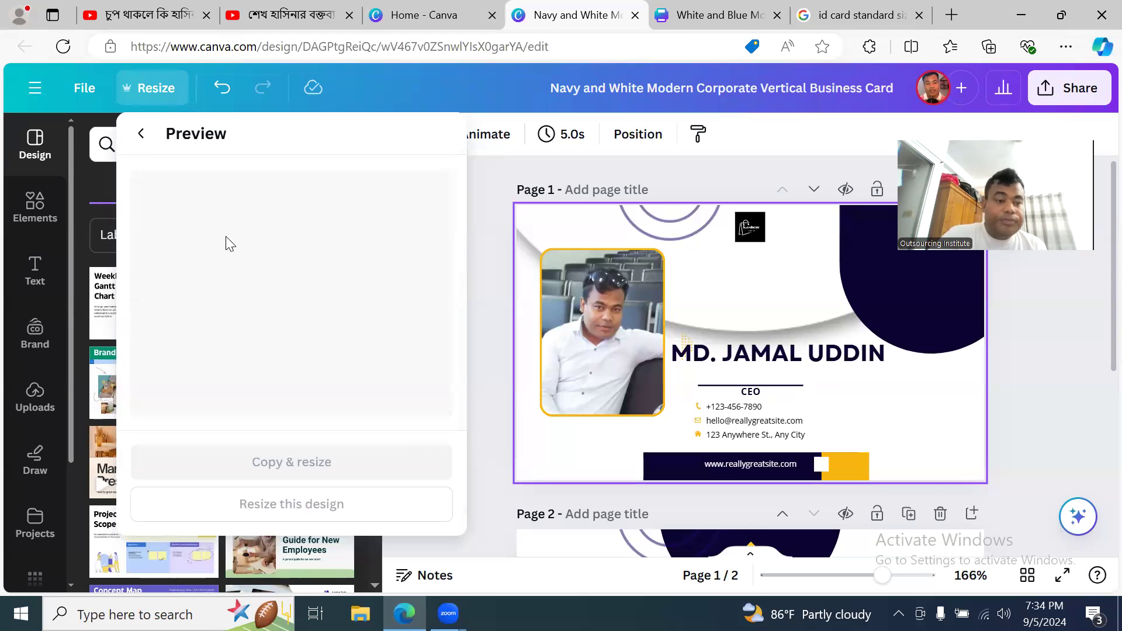
{"action": "left_click", "coordinate": [344, 504]}
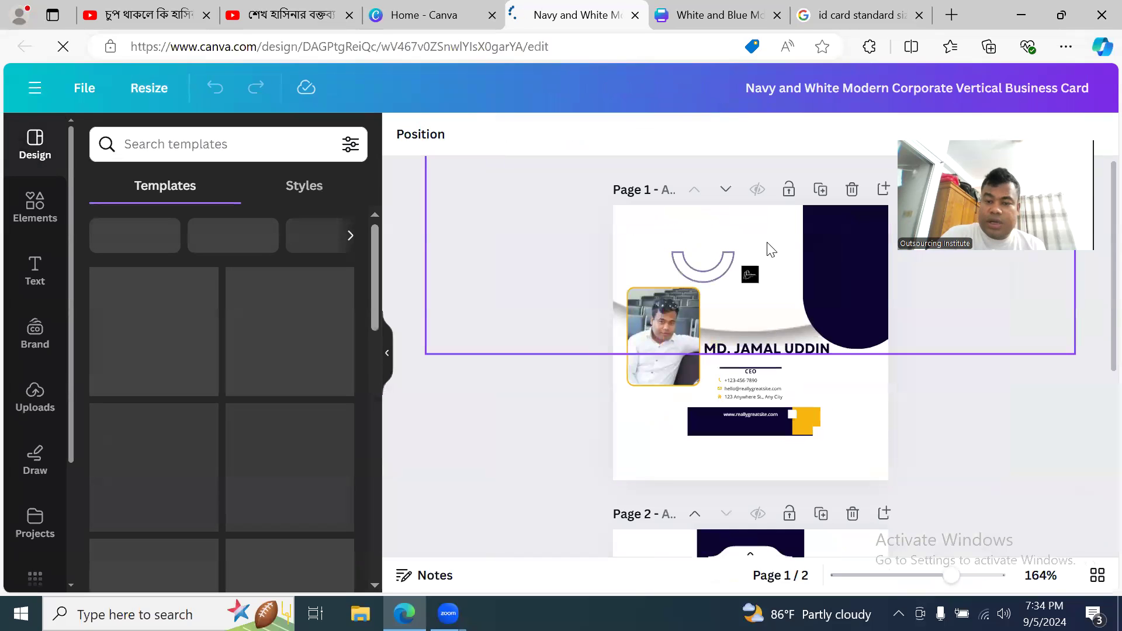
{"action": "left_click", "coordinate": [643, 440]}
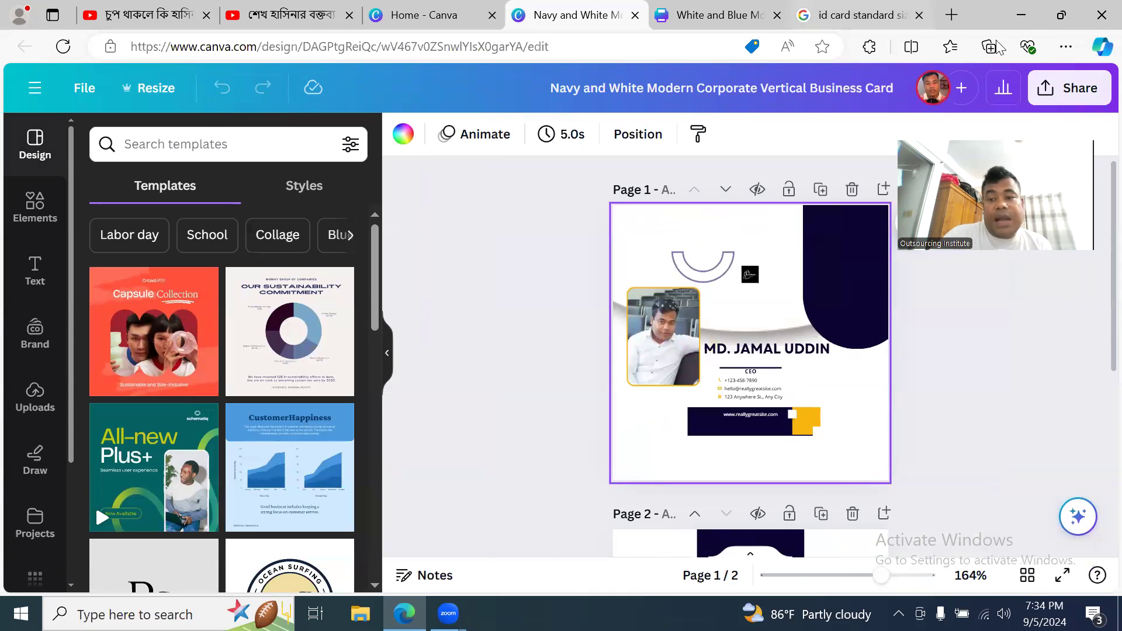
- Shrink the browser window and look through the sharing options for the ID card design, including collaboration link, download and social sharing
{"action": "double_click", "coordinate": [978, 13]}
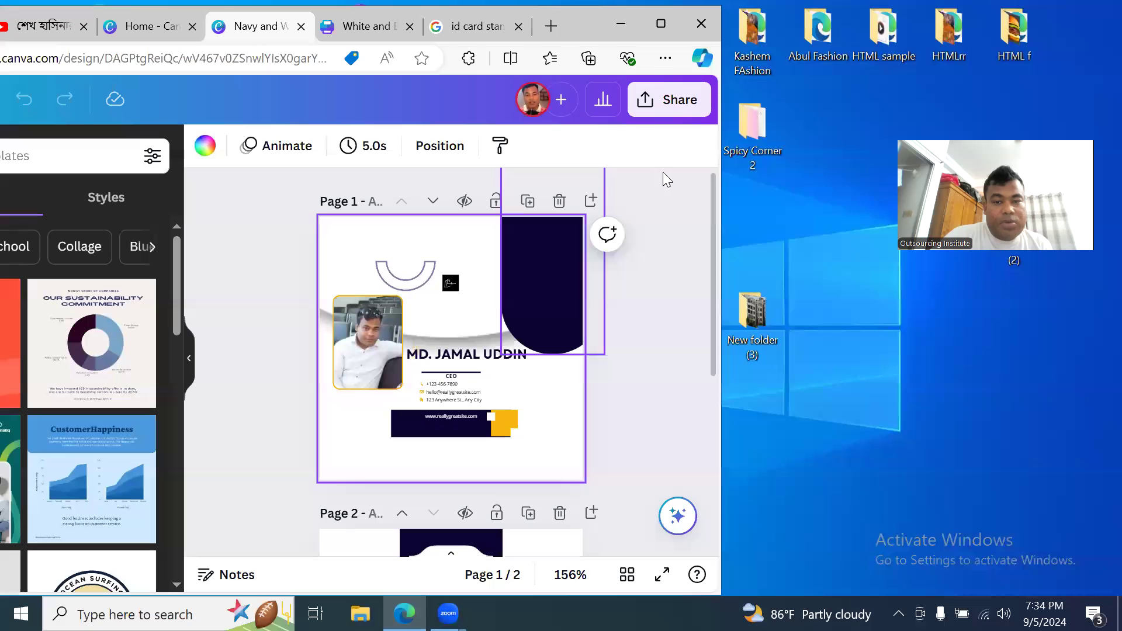
{"action": "left_click", "coordinate": [651, 104]}
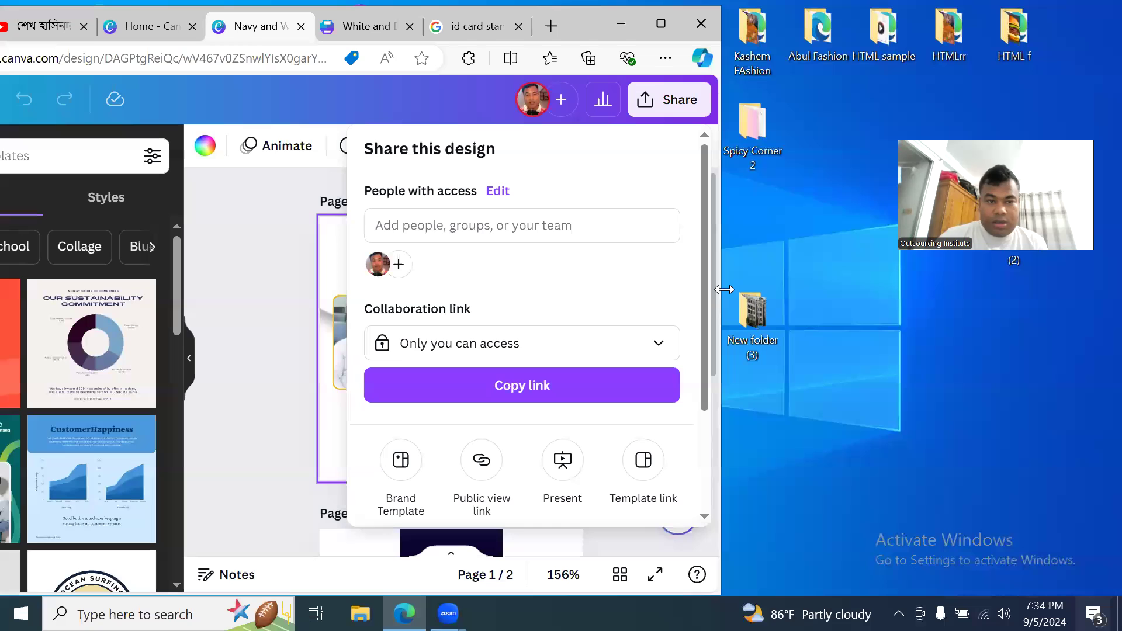
{"action": "left_click", "coordinate": [394, 93]}
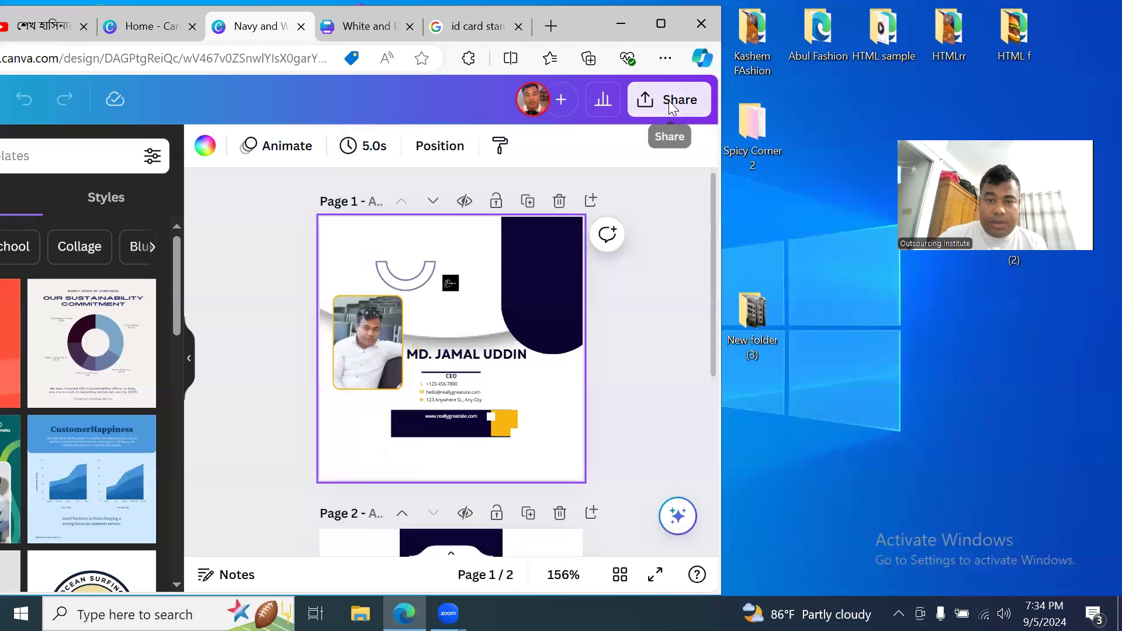
{"action": "left_click", "coordinate": [668, 101]}
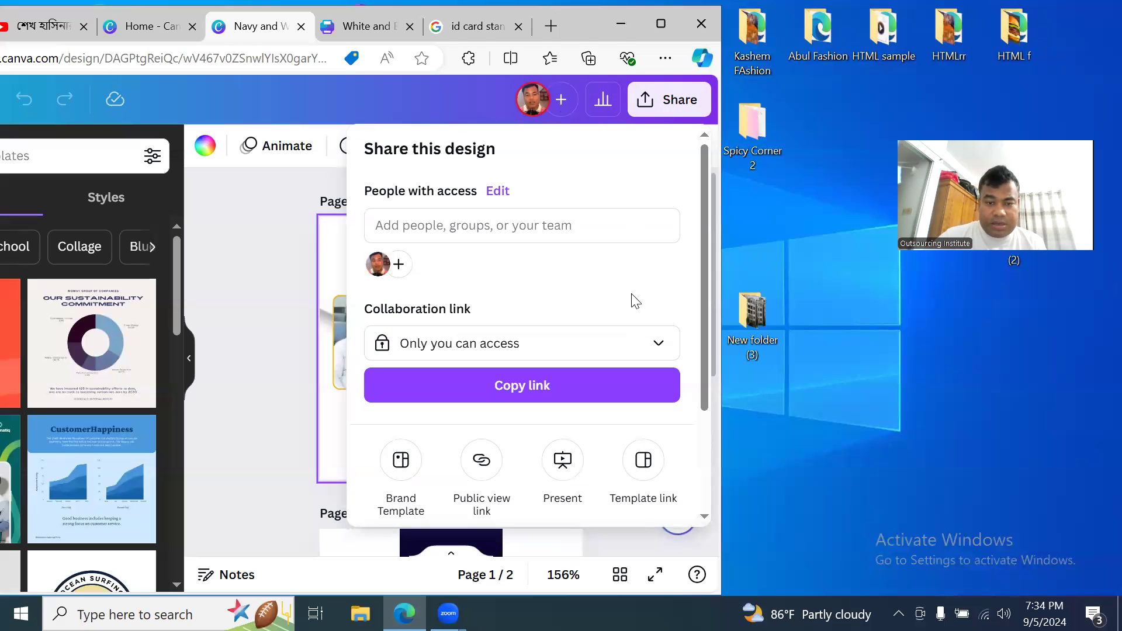
{"action": "scroll", "coordinate": [633, 295], "scroll_direction": "down", "scroll_amount": 3}
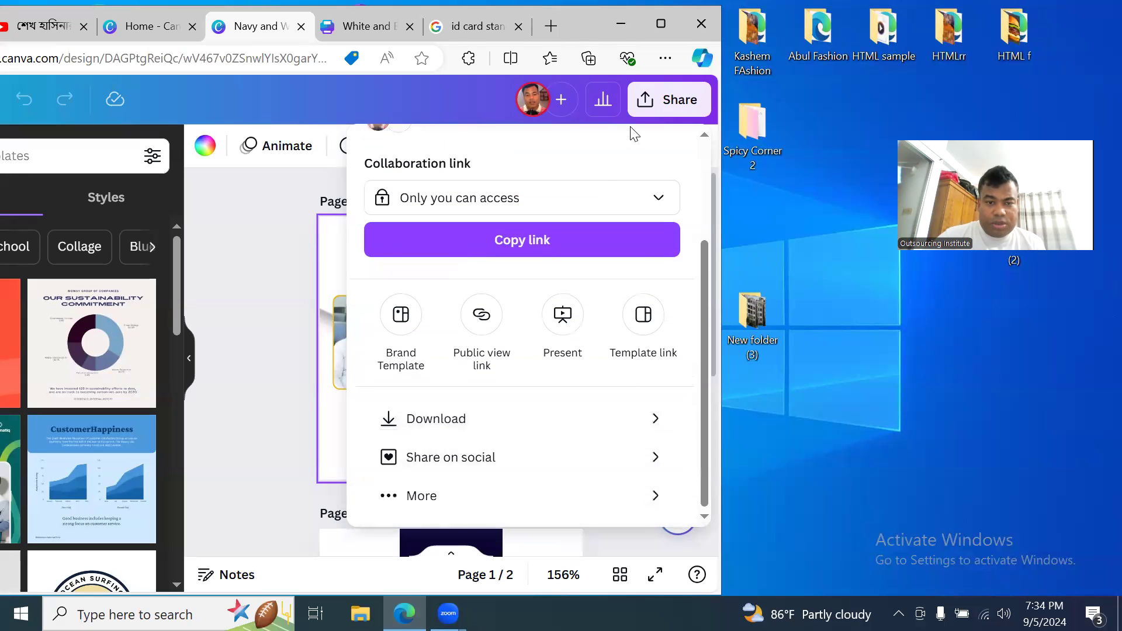
{"action": "scroll", "coordinate": [646, 269], "scroll_direction": "up", "scroll_amount": 3}
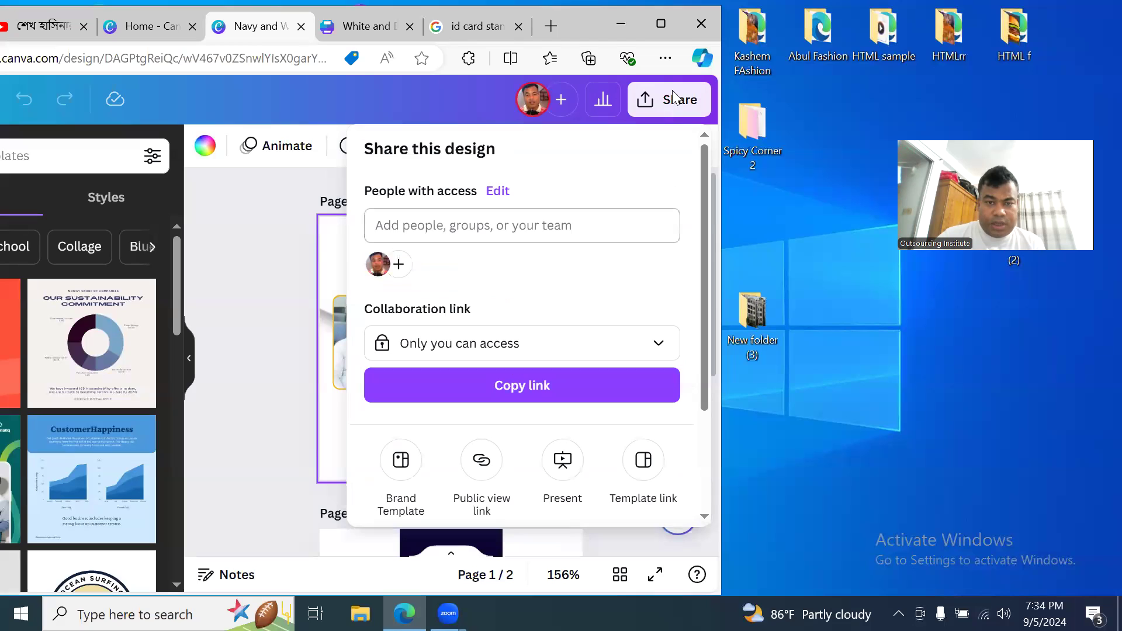
{"action": "scroll", "coordinate": [645, 302], "scroll_direction": "down", "scroll_amount": 3}
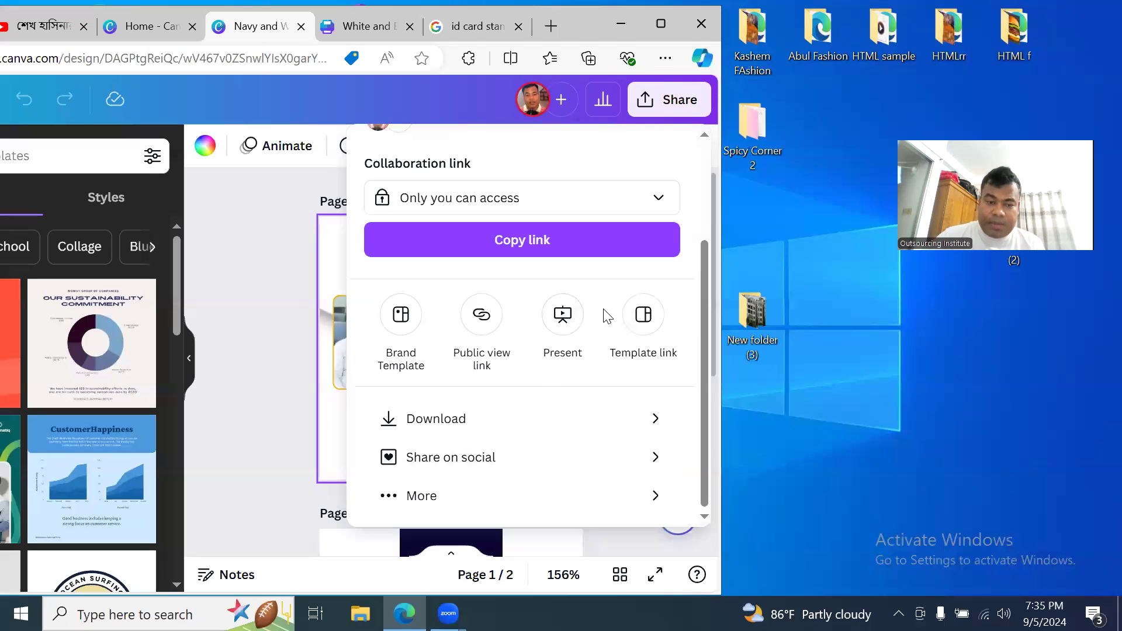
{"action": "scroll", "coordinate": [586, 356], "scroll_direction": "up", "scroll_amount": 3}
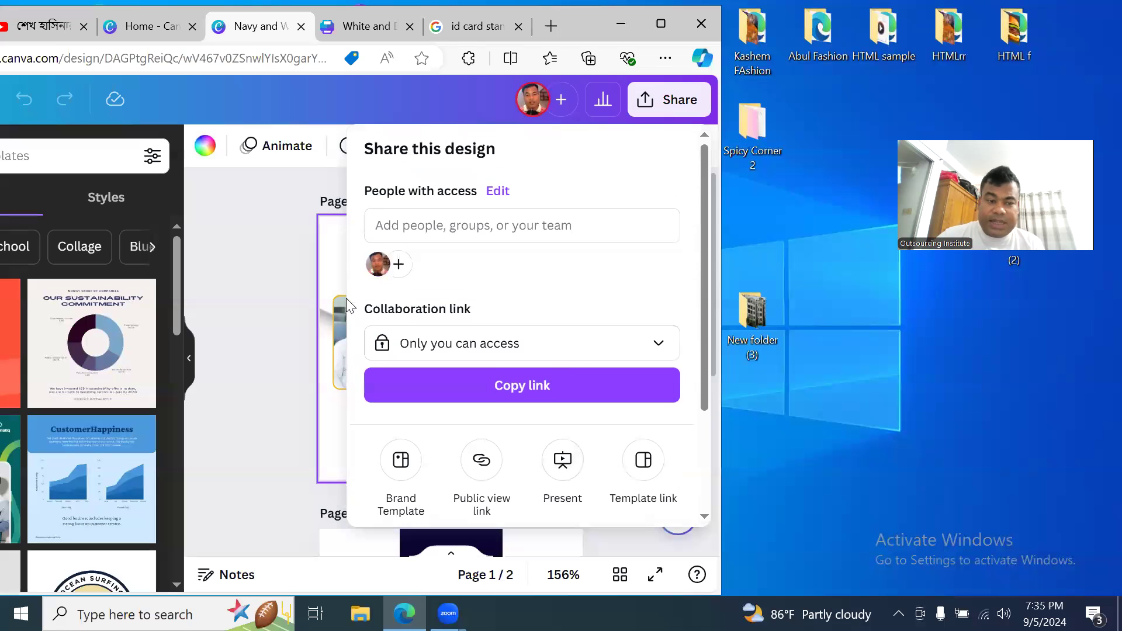
{"action": "left_click", "coordinate": [407, 96]}
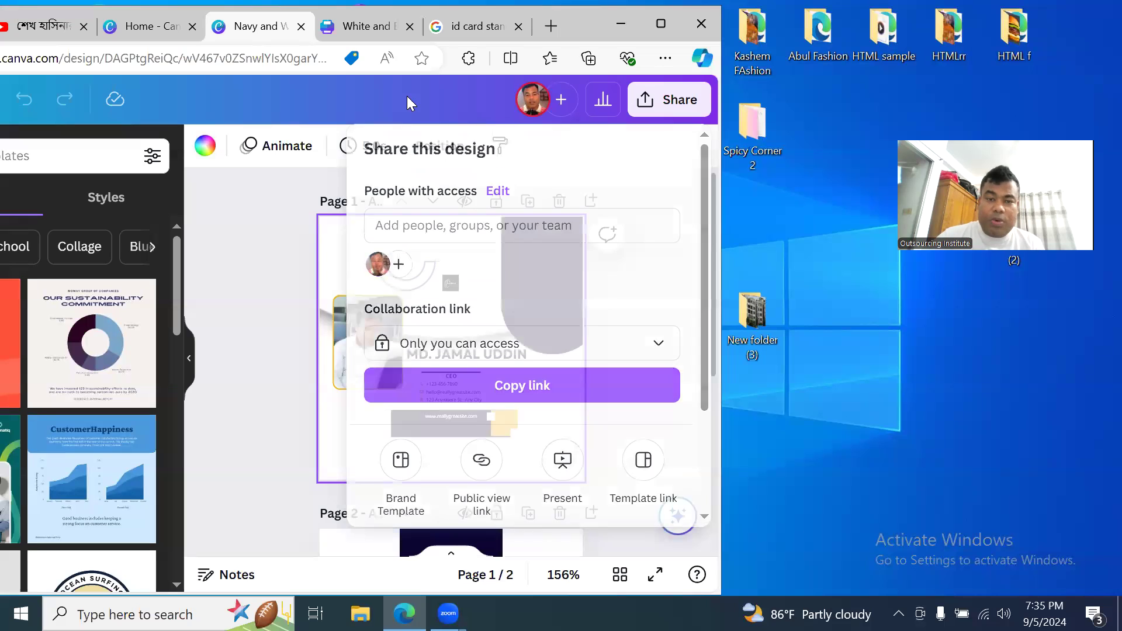
- Create a public view link for the ID card design and copy it
{"action": "left_click", "coordinate": [643, 105]}
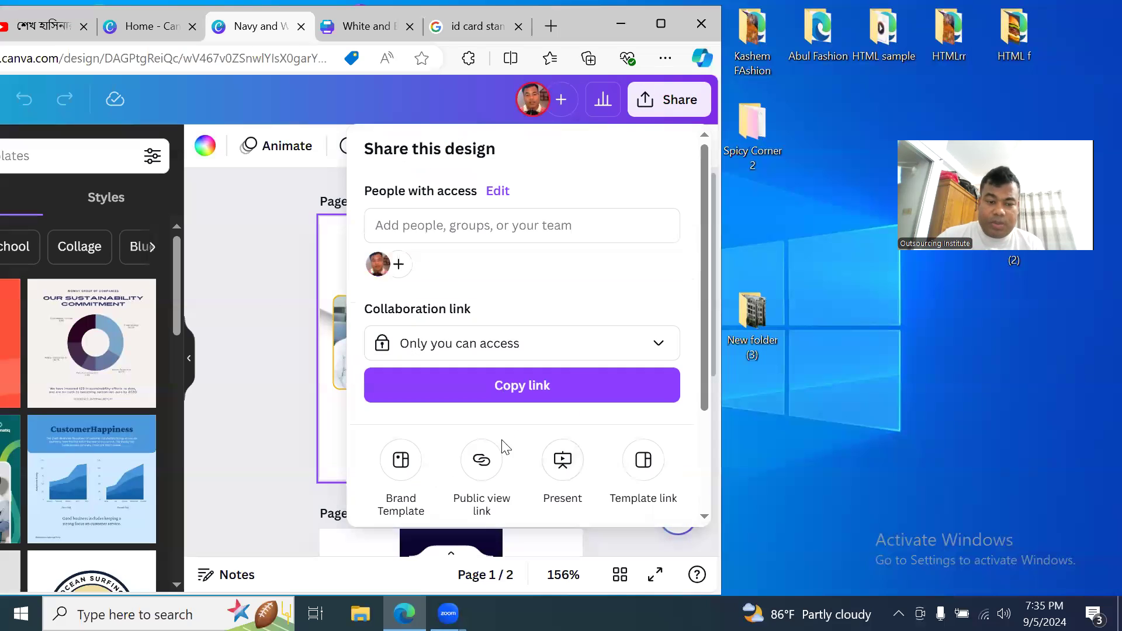
{"action": "scroll", "coordinate": [500, 449], "scroll_direction": "down", "scroll_amount": 2}
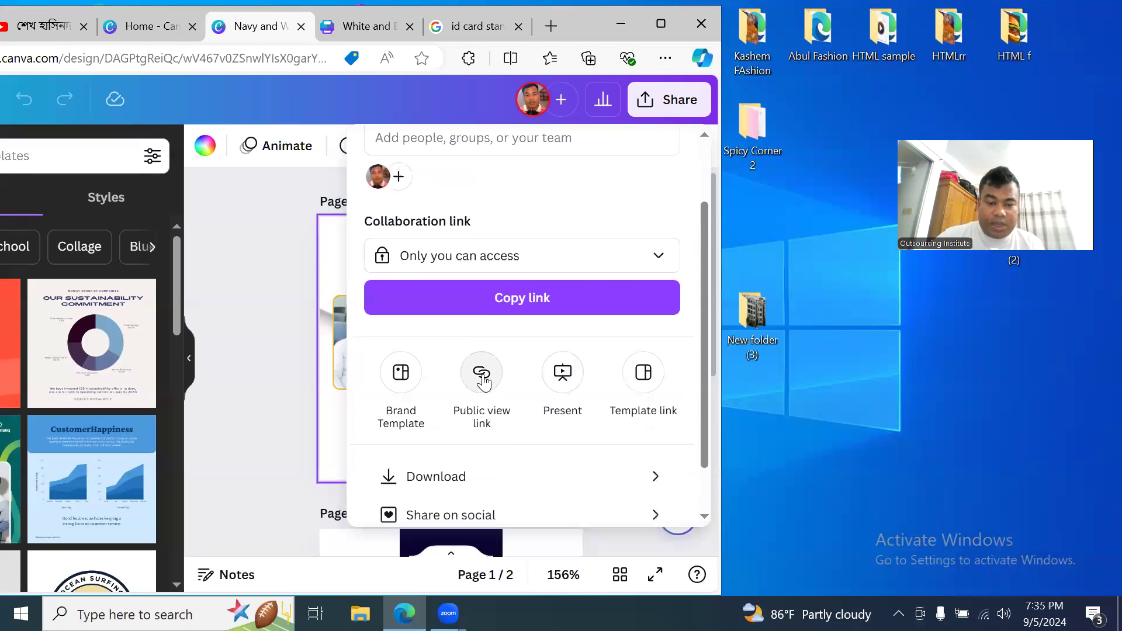
{"action": "left_click", "coordinate": [477, 374]}
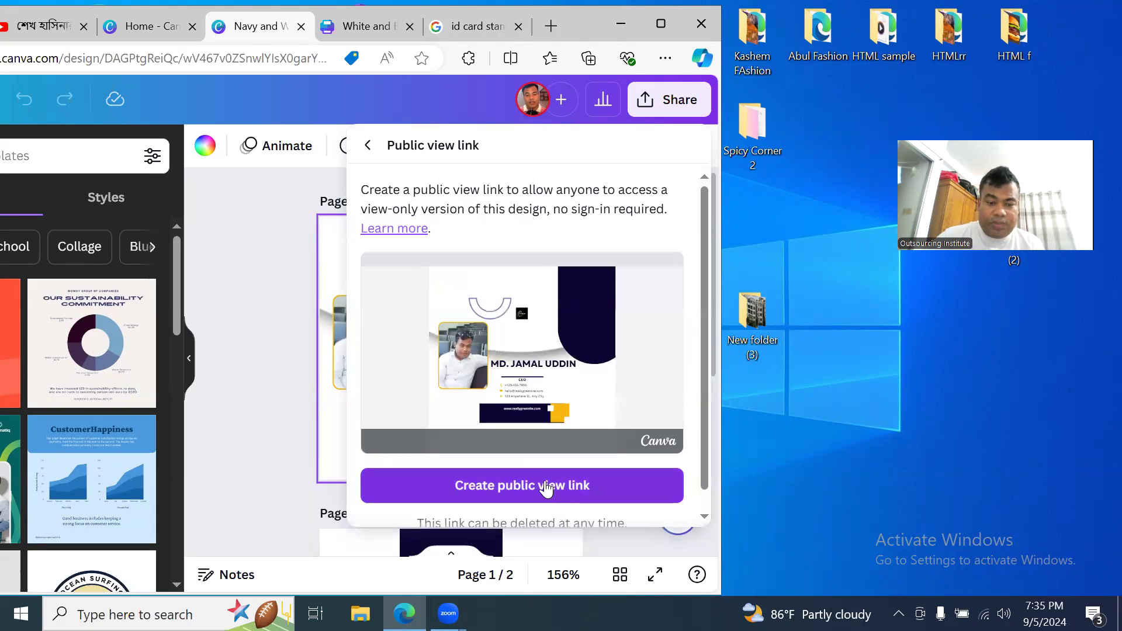
{"action": "left_click", "coordinate": [546, 487]}
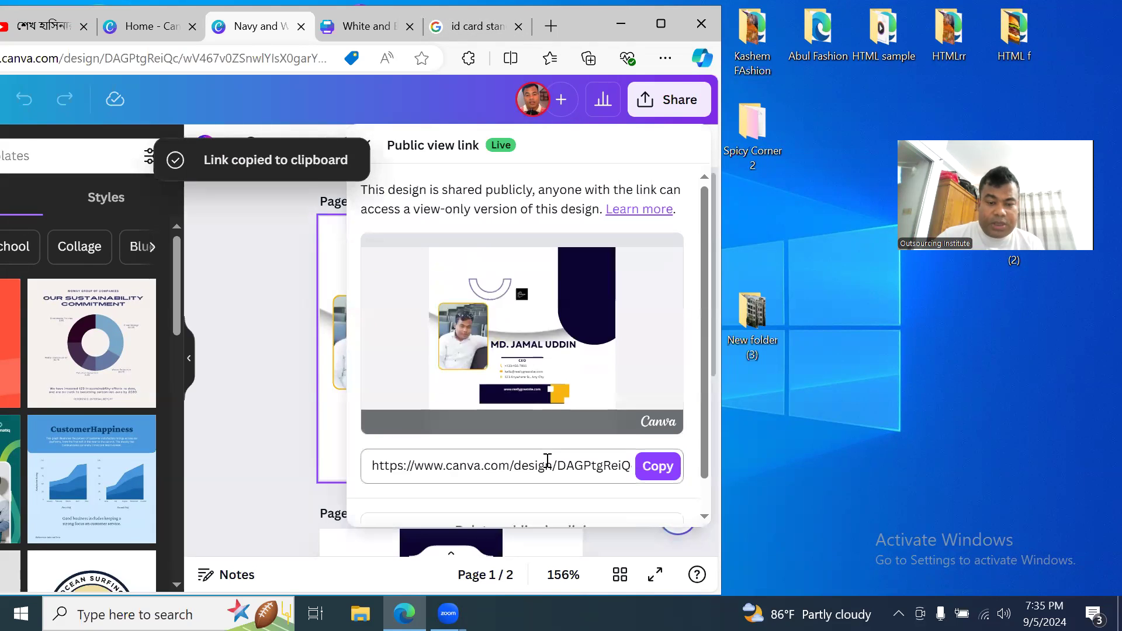
{"action": "left_click", "coordinate": [652, 466]}
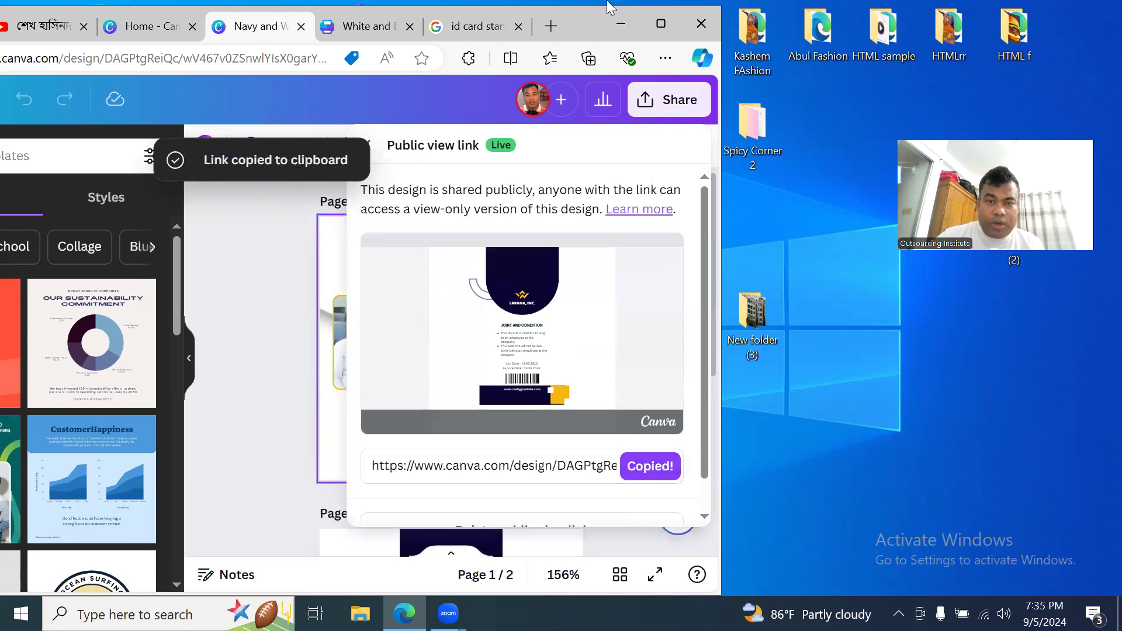
- Maximize the browser window and open the copied public view link in a new browser tab
{"action": "left_click", "coordinate": [661, 24]}
{"action": "key", "text": "ctrl+t"}
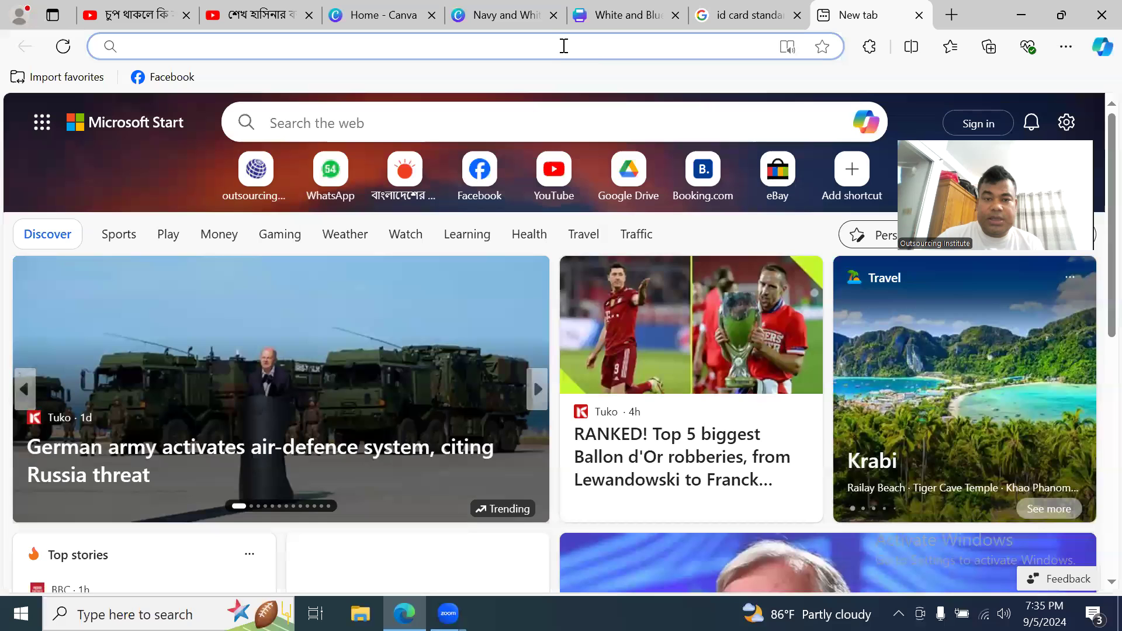
{"action": "right_click", "coordinate": [564, 47]}
{"action": "left_click", "coordinate": [618, 210]}
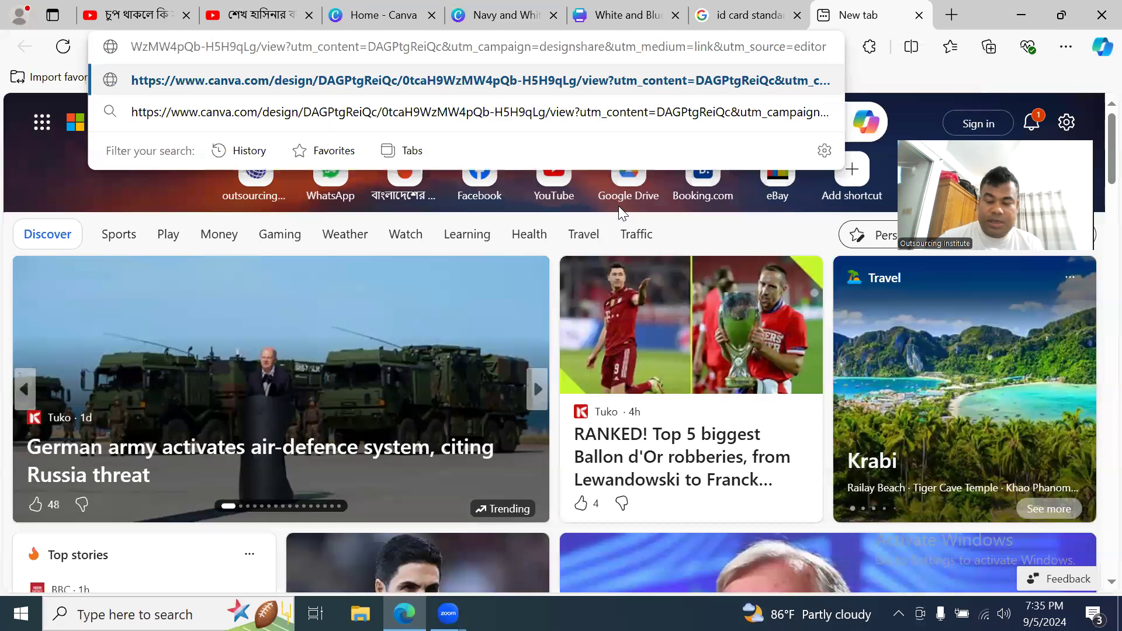
{"action": "key", "text": "Return"}
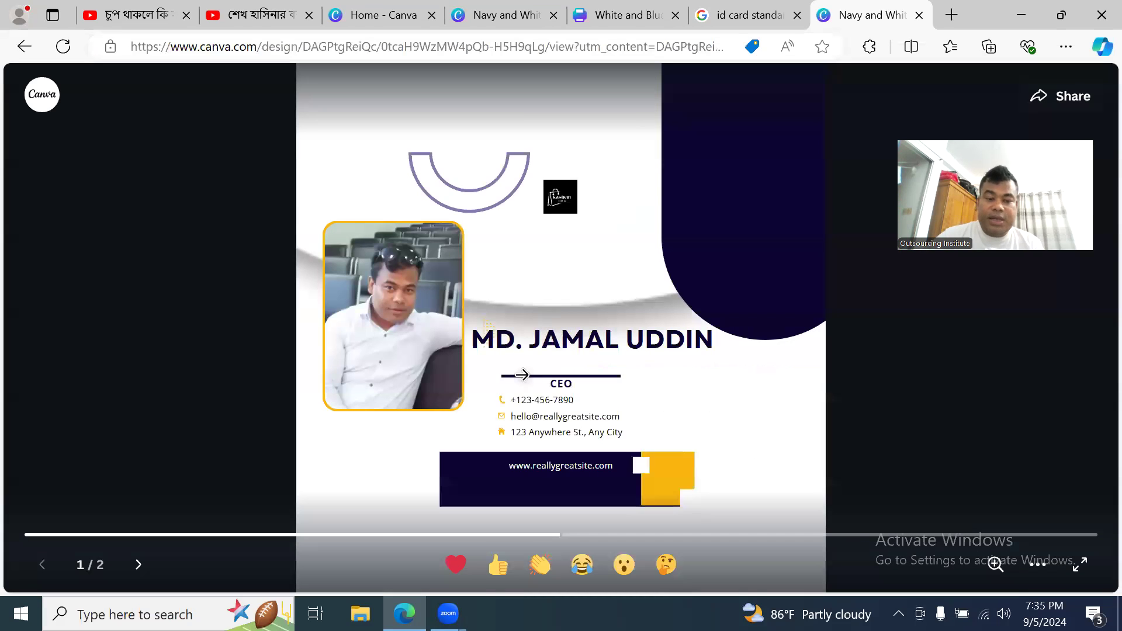
- Page through the shared ID card design to its end, restart it and view both pages again
{"action": "left_click", "coordinate": [555, 349]}
{"action": "left_click", "coordinate": [561, 344]}
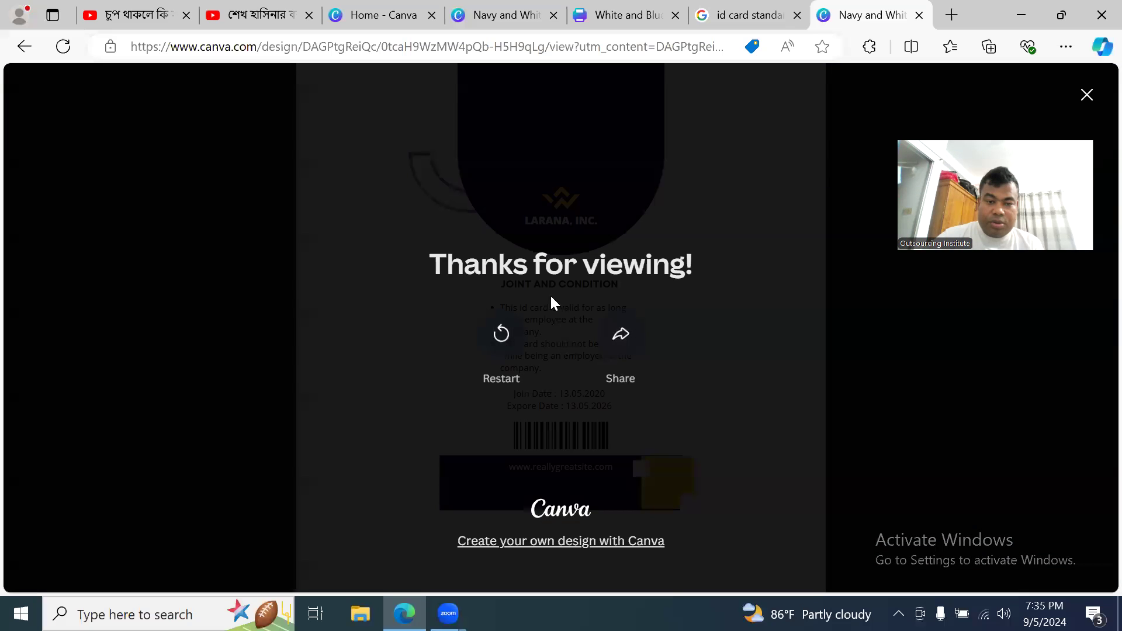
{"action": "left_click", "coordinate": [502, 337]}
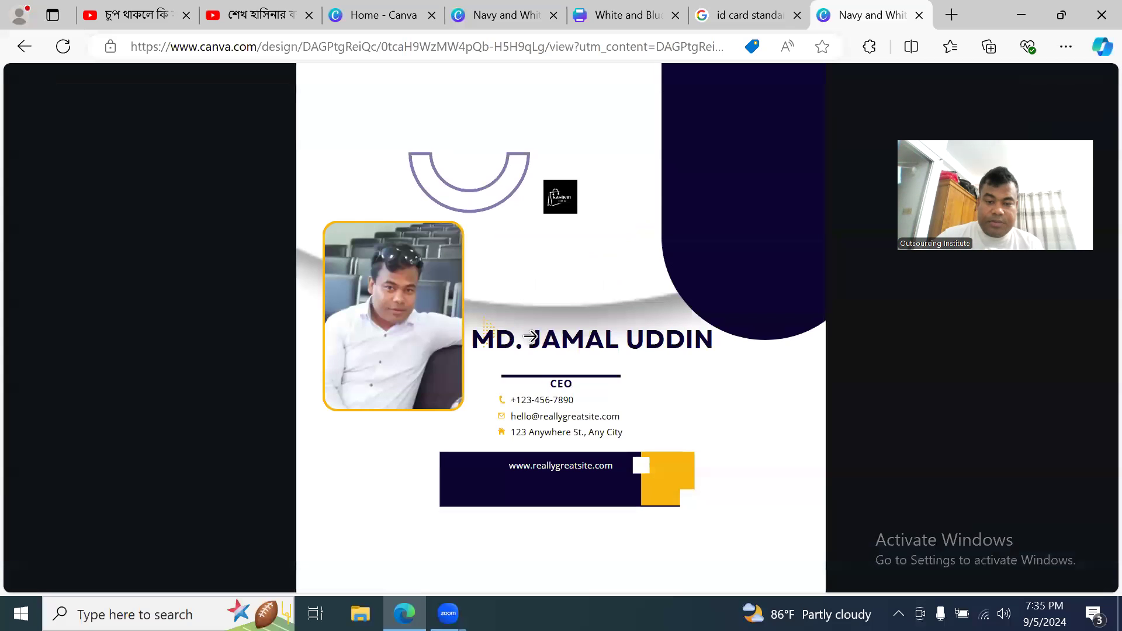
{"action": "left_click", "coordinate": [710, 281]}
{"action": "left_click", "coordinate": [710, 282]}
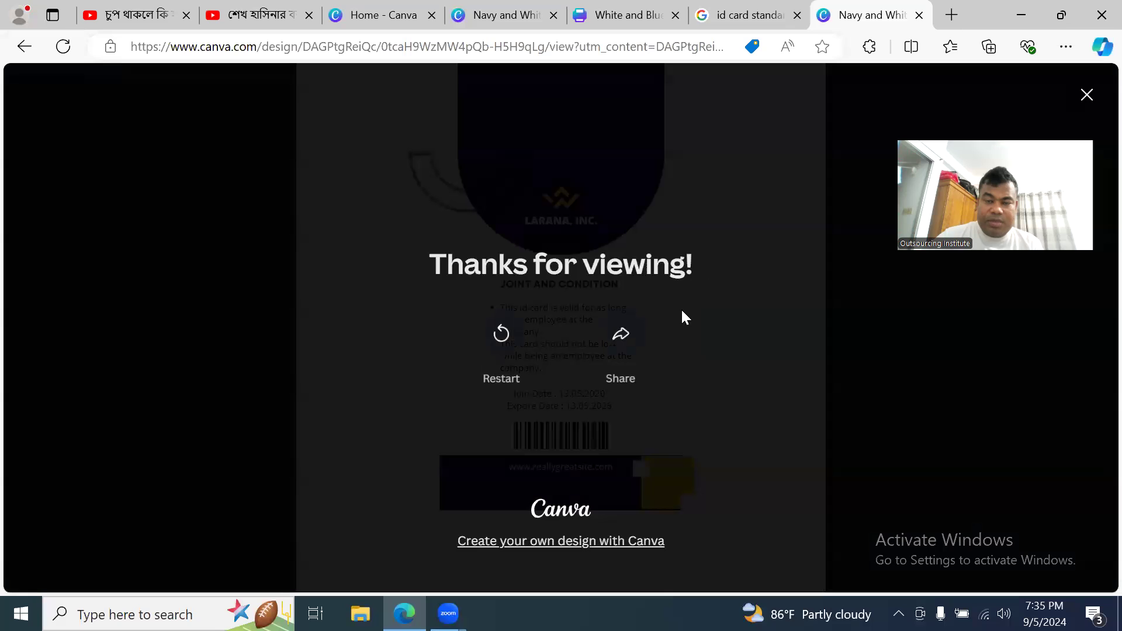
- Close the public view tab and the sharing options, and return to the ID card design after a glance at the hotel invoice
{"action": "left_click", "coordinate": [919, 15]}
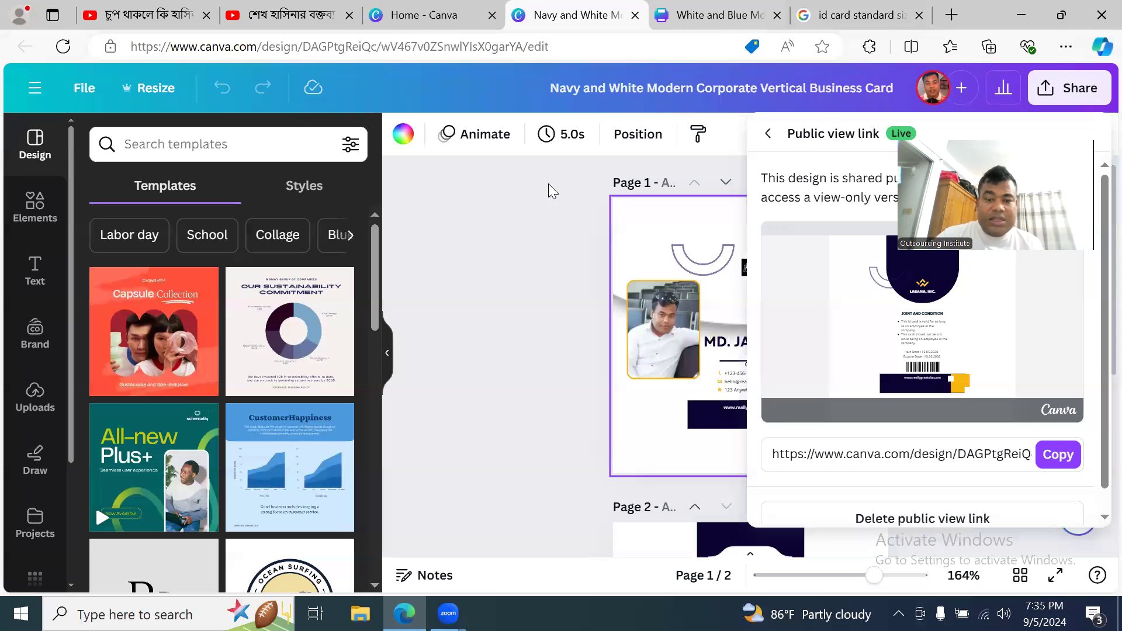
{"action": "left_click", "coordinate": [499, 255]}
{"action": "left_click", "coordinate": [702, 17]}
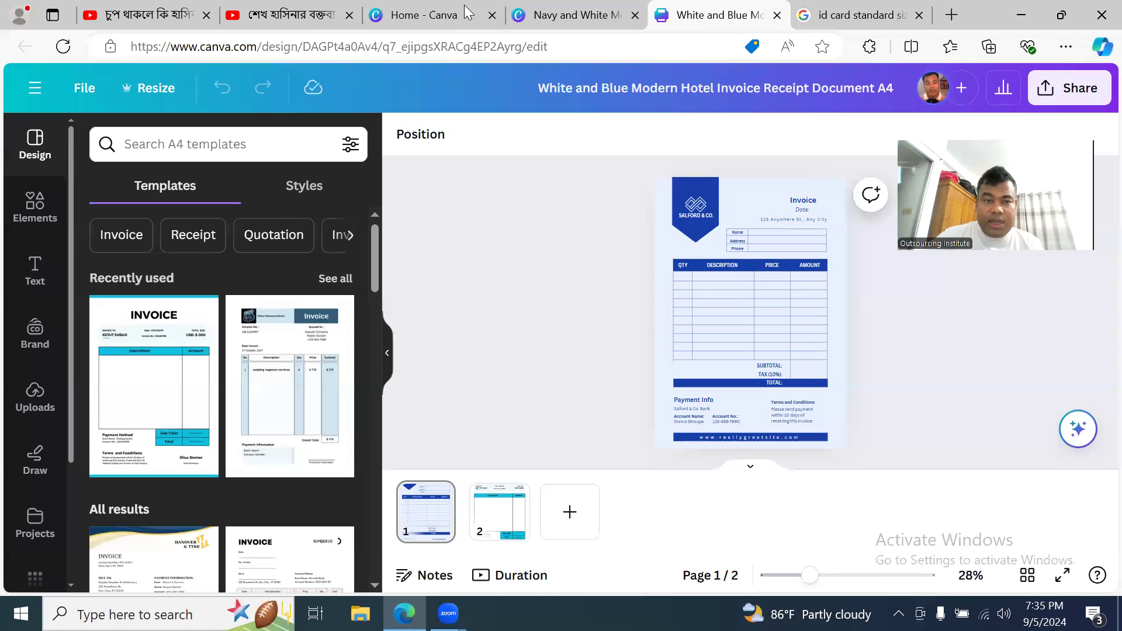
{"action": "left_click", "coordinate": [572, 14]}
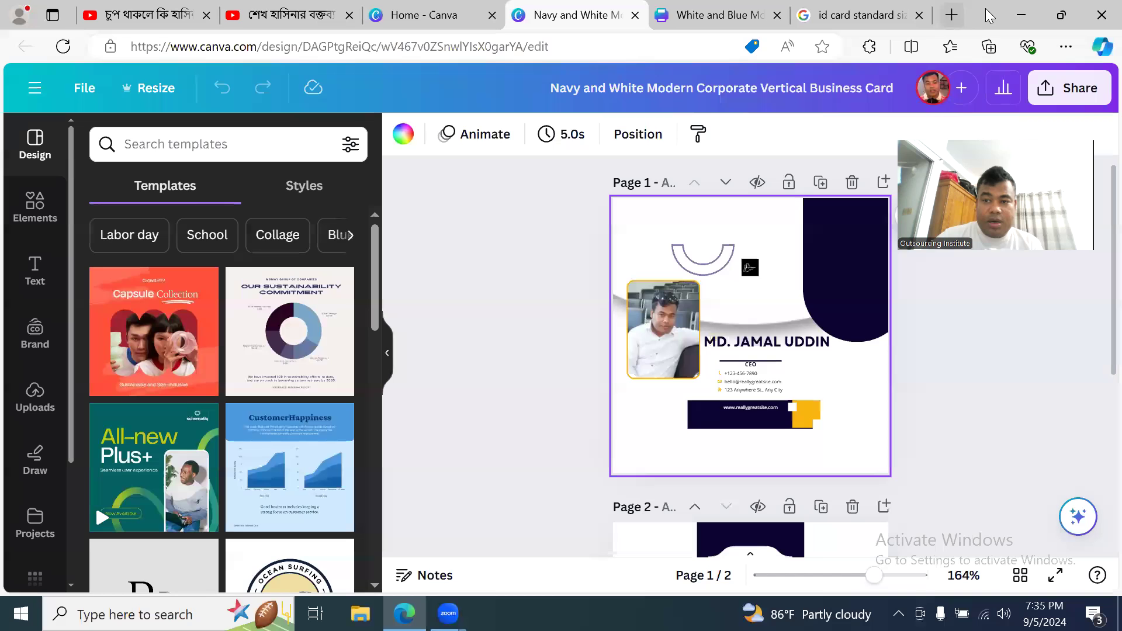
- Open the ID card design's download settings and review the available file types, from JPG and PNG to MP4 Video and GIF
{"action": "left_click", "coordinate": [709, 93]}
{"action": "scroll", "coordinate": [606, 328], "scroll_direction": "down", "scroll_amount": 3}
{"action": "left_click", "coordinate": [563, 415]}
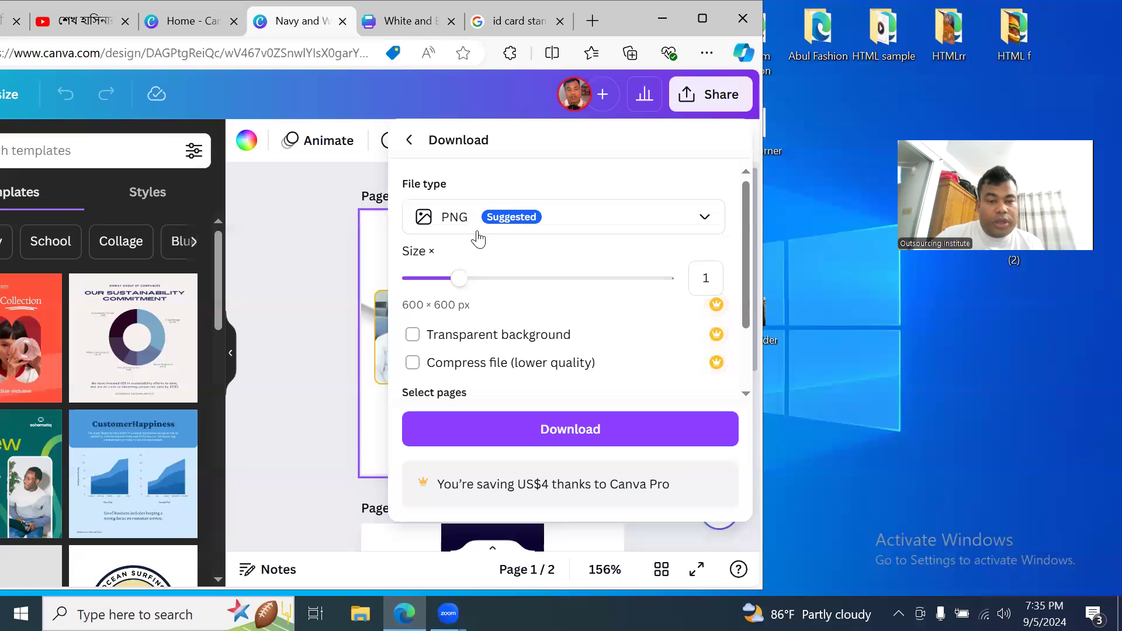
{"action": "left_click", "coordinate": [588, 224]}
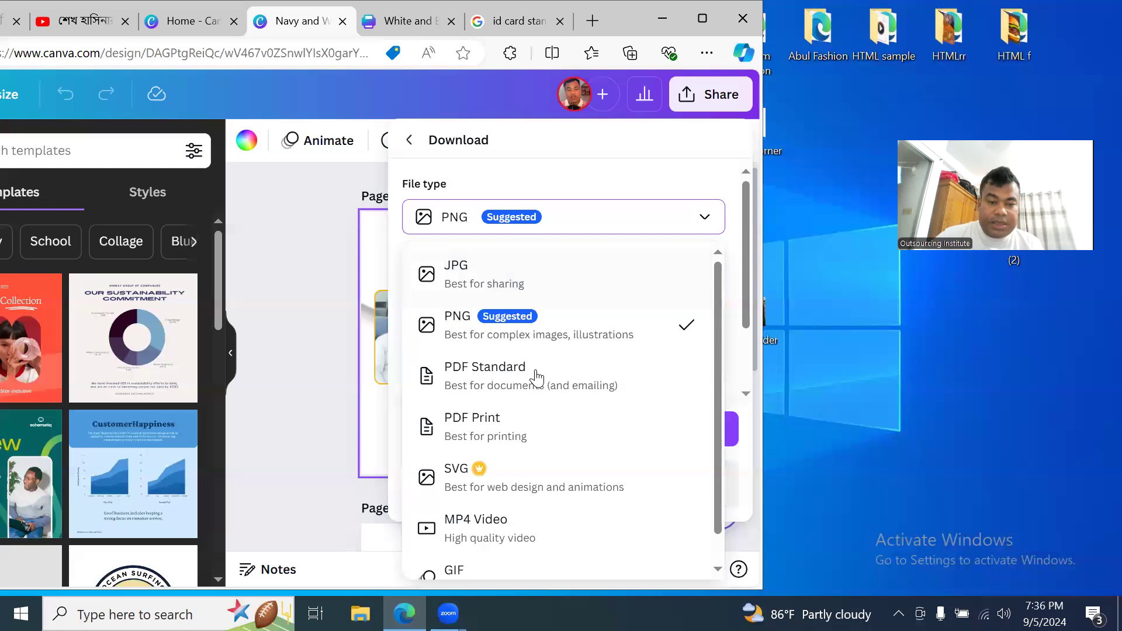
{"action": "scroll", "coordinate": [546, 412], "scroll_direction": "down", "scroll_amount": 1}
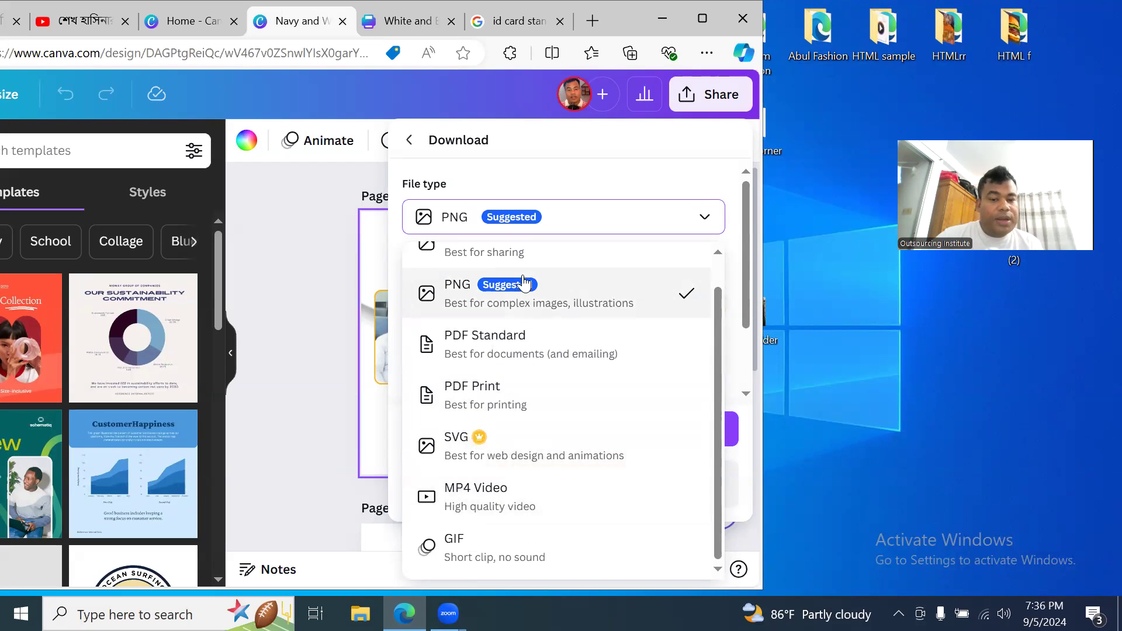
{"action": "scroll", "coordinate": [573, 342], "scroll_direction": "up", "scroll_amount": 1}
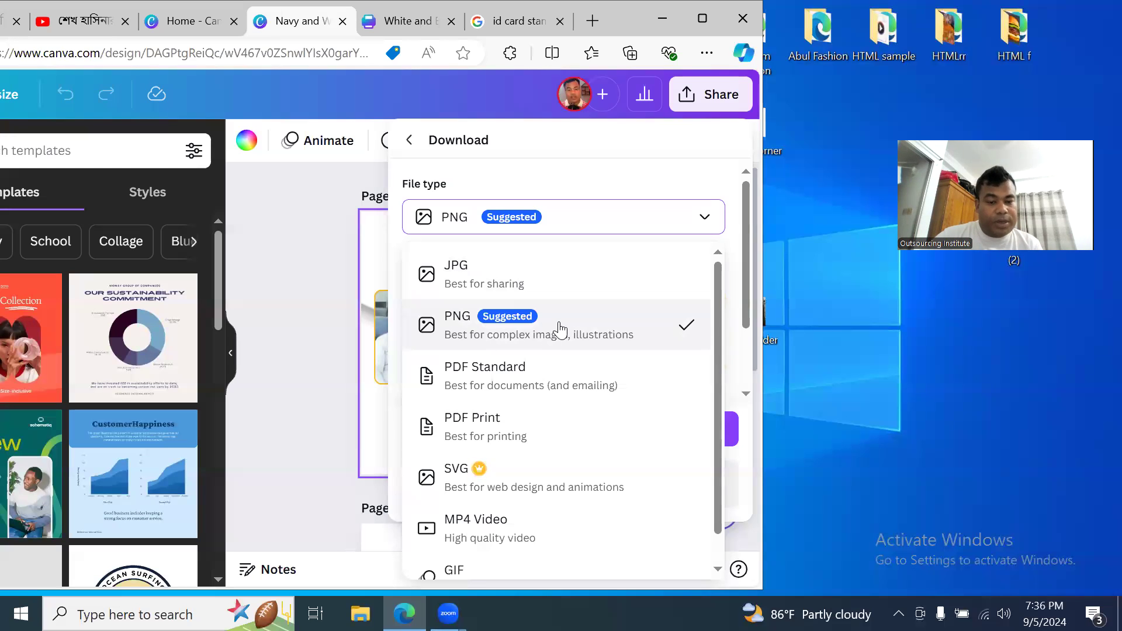
{"action": "scroll", "coordinate": [562, 332], "scroll_direction": "down", "scroll_amount": 1}
{"action": "scroll", "coordinate": [566, 334], "scroll_direction": "up", "scroll_amount": 1}
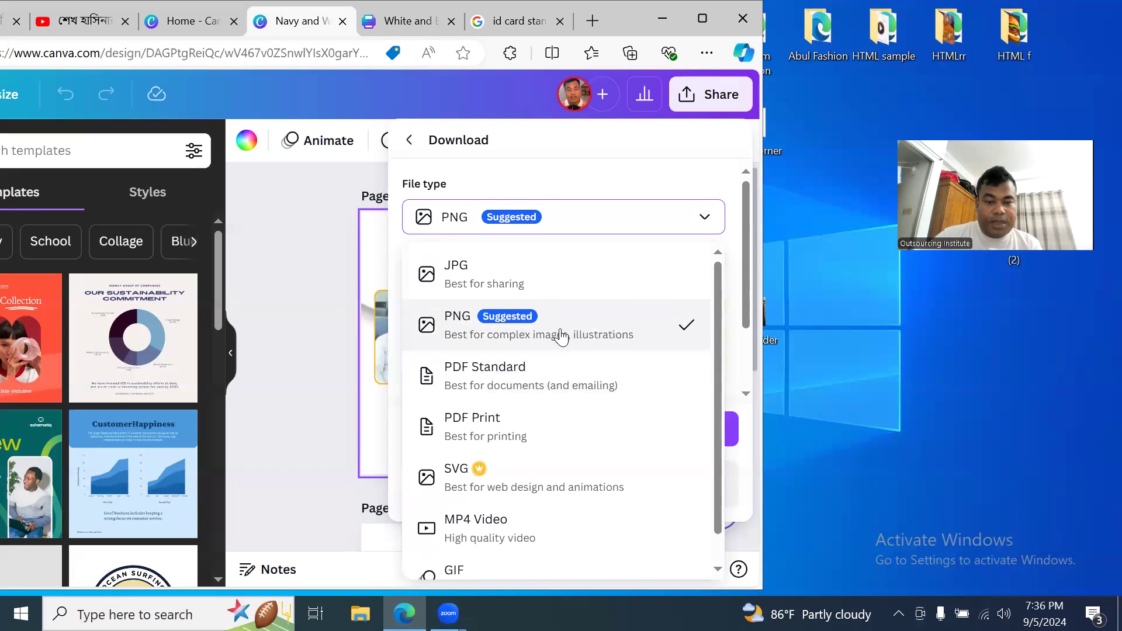
- Check both pages of the ID card design, then reopen the download settings and review the size, quality and page selection options
{"action": "left_click", "coordinate": [307, 309]}
{"action": "scroll", "coordinate": [691, 326], "scroll_direction": "down", "scroll_amount": 3}
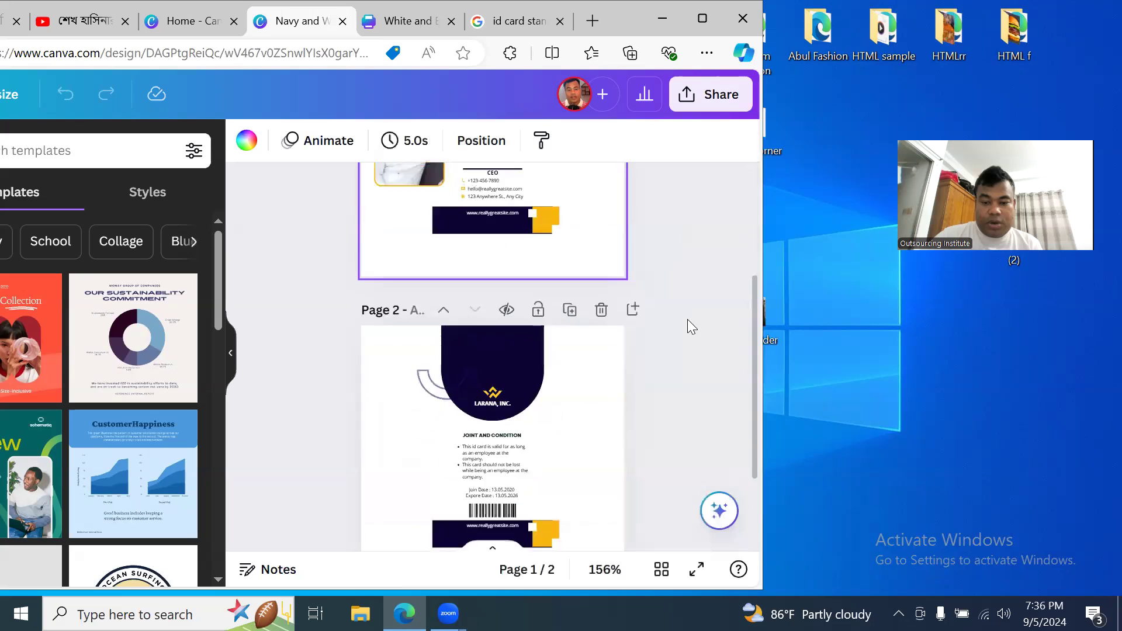
{"action": "scroll", "coordinate": [691, 326], "scroll_direction": "up", "scroll_amount": 3}
{"action": "left_click", "coordinate": [710, 94]}
{"action": "scroll", "coordinate": [589, 421], "scroll_direction": "down", "scroll_amount": 3}
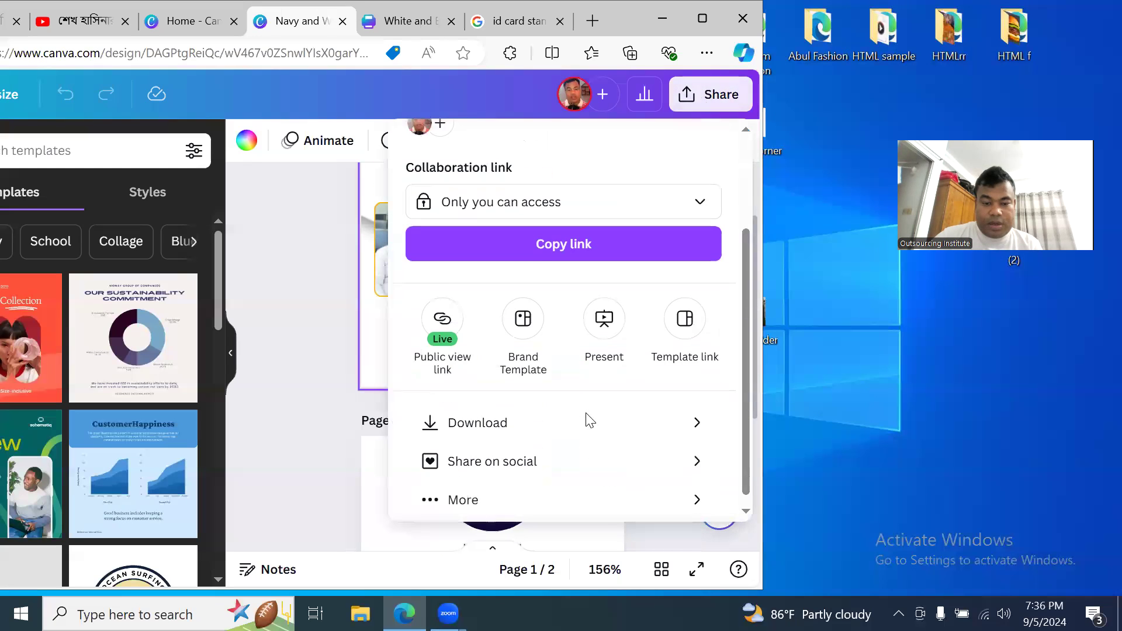
{"action": "left_click", "coordinate": [560, 423]}
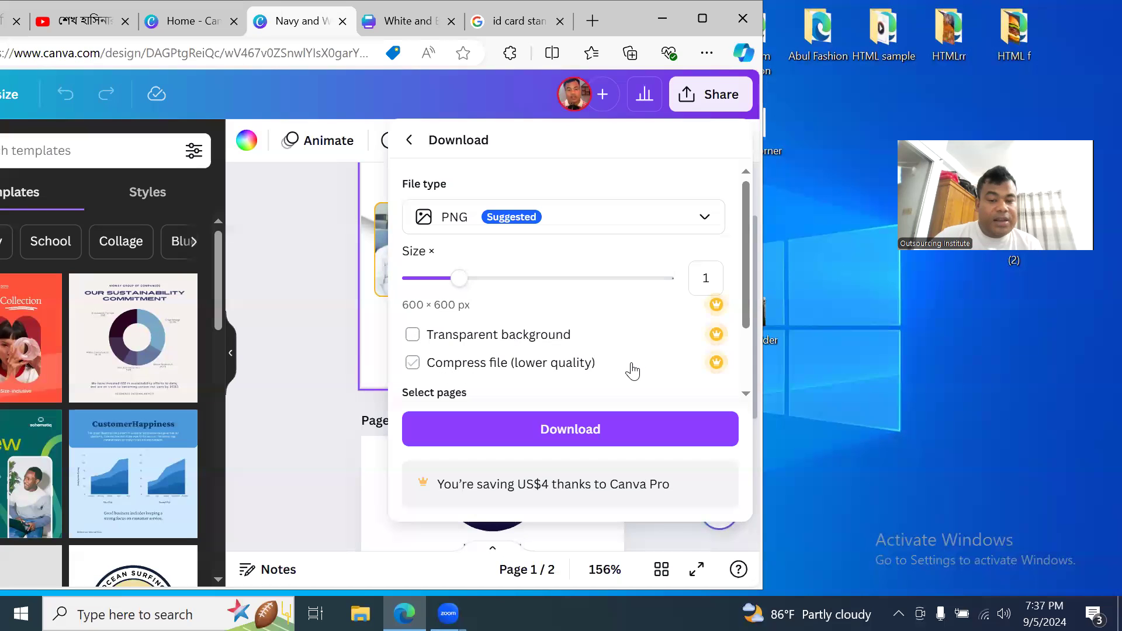
{"action": "scroll", "coordinate": [508, 376], "scroll_direction": "down", "scroll_amount": 2}
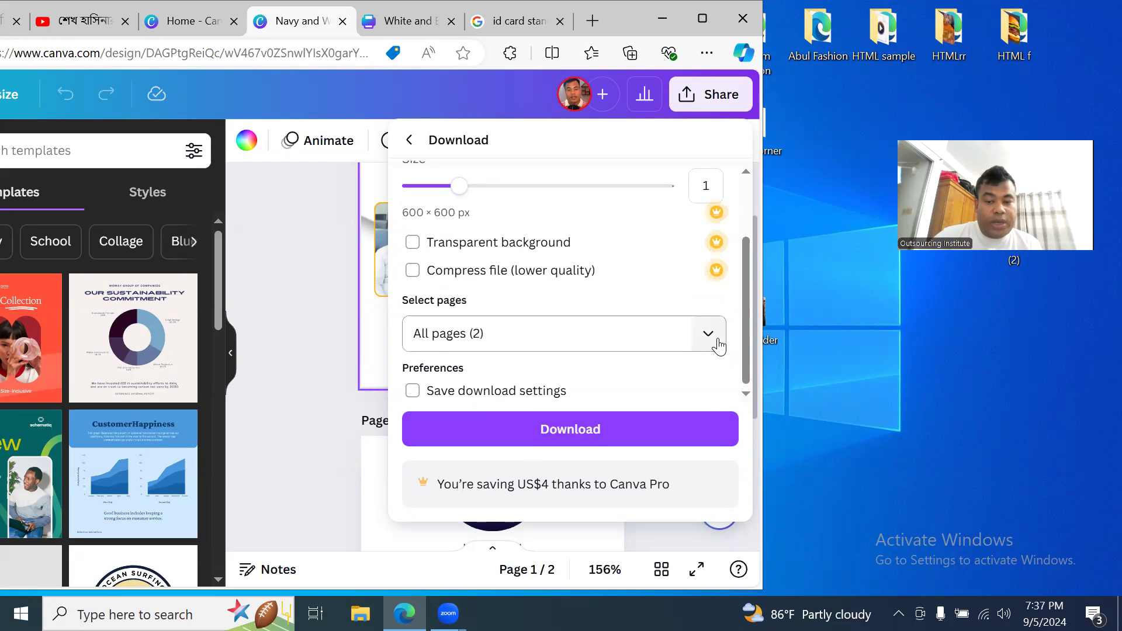
- Close the download settings, return to the ID card's first page, and briefly open and dismiss the sharing options
{"action": "left_click", "coordinate": [298, 314]}
{"action": "scroll", "coordinate": [537, 254], "scroll_direction": "up", "scroll_amount": 2}
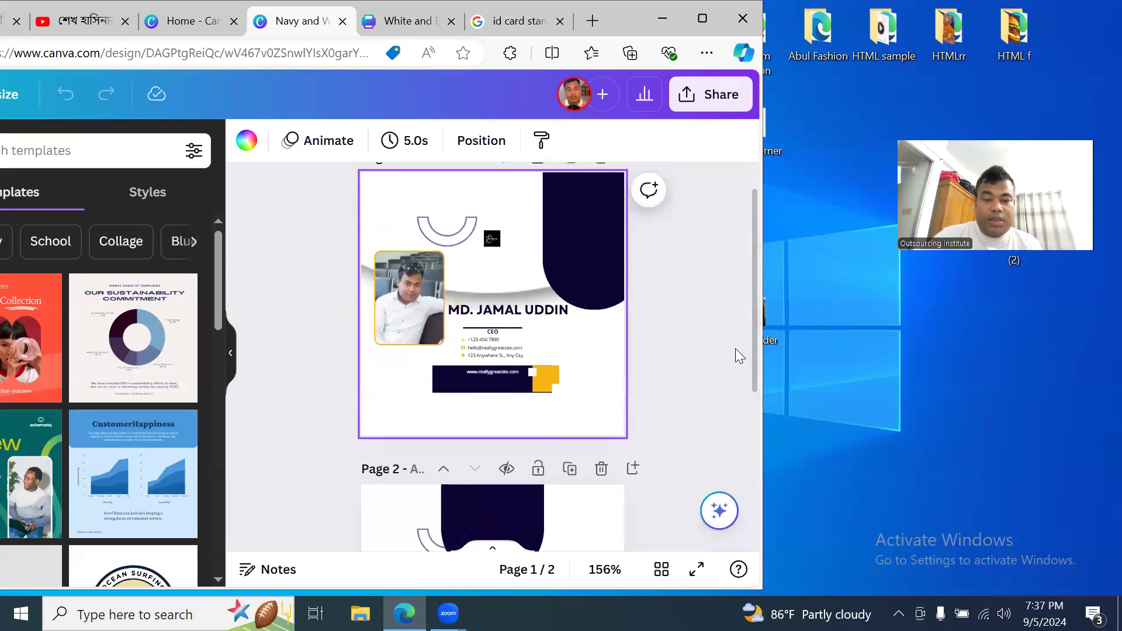
{"action": "left_click", "coordinate": [664, 380]}
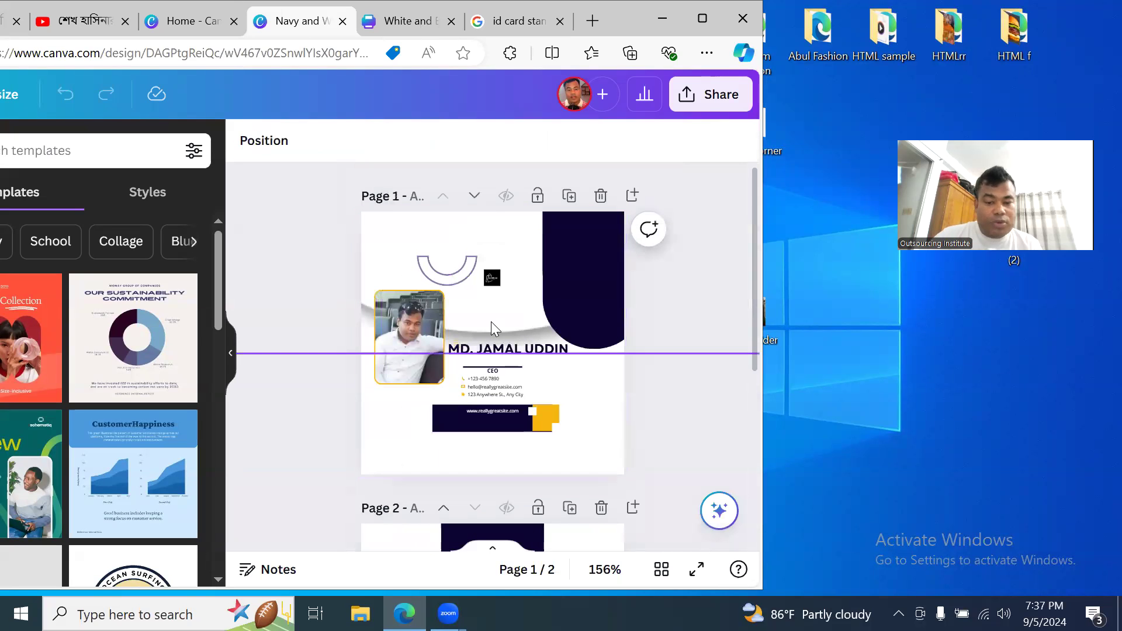
{"action": "left_click", "coordinate": [711, 97]}
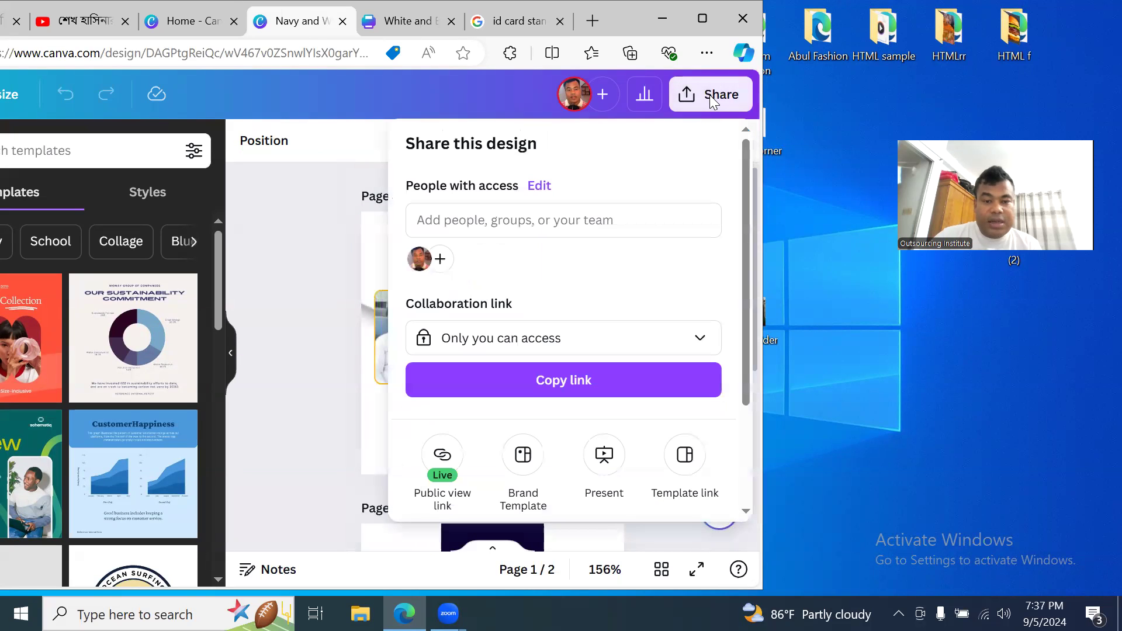
{"action": "left_click", "coordinate": [325, 321]}
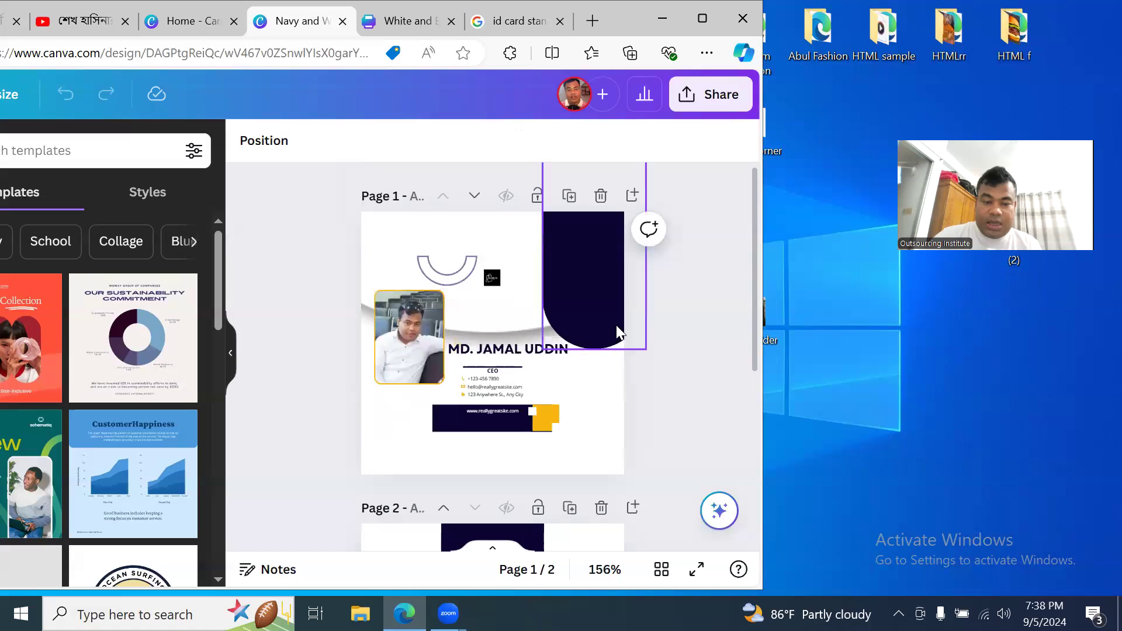
- Look over both pages of the ID card design and delete page 2
{"action": "scroll", "coordinate": [426, 344], "scroll_direction": "down", "scroll_amount": 5}
{"action": "scroll", "coordinate": [438, 374], "scroll_direction": "up", "scroll_amount": 3}
{"action": "scroll", "coordinate": [454, 402], "scroll_direction": "down", "scroll_amount": 3}
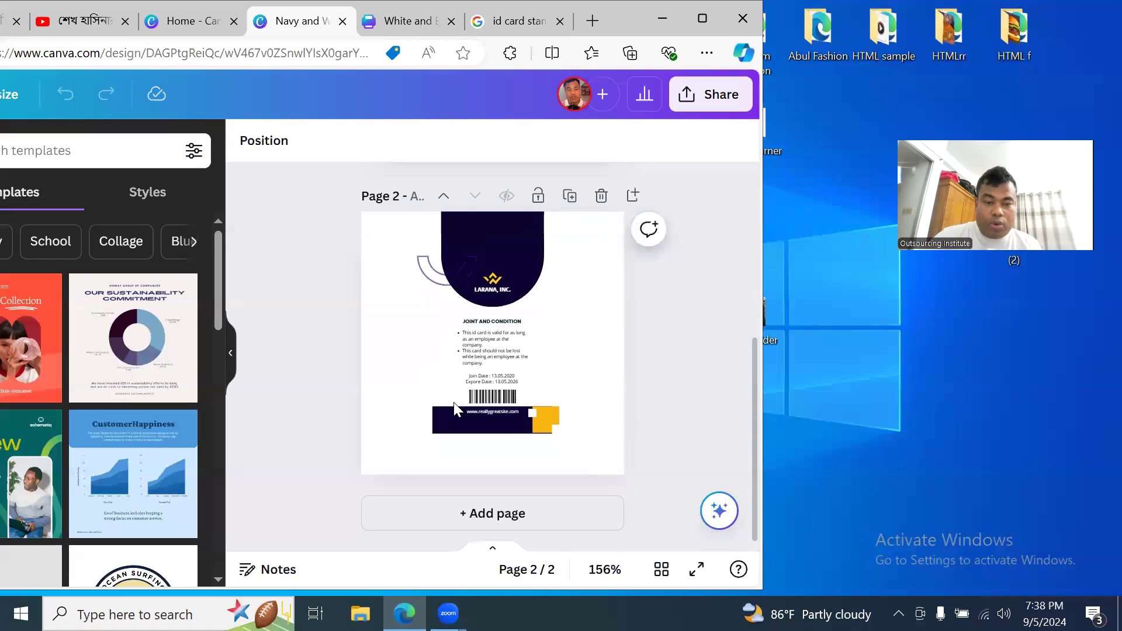
{"action": "scroll", "coordinate": [402, 448], "scroll_direction": "up", "scroll_amount": 3}
{"action": "scroll", "coordinate": [483, 464], "scroll_direction": "down", "scroll_amount": 2}
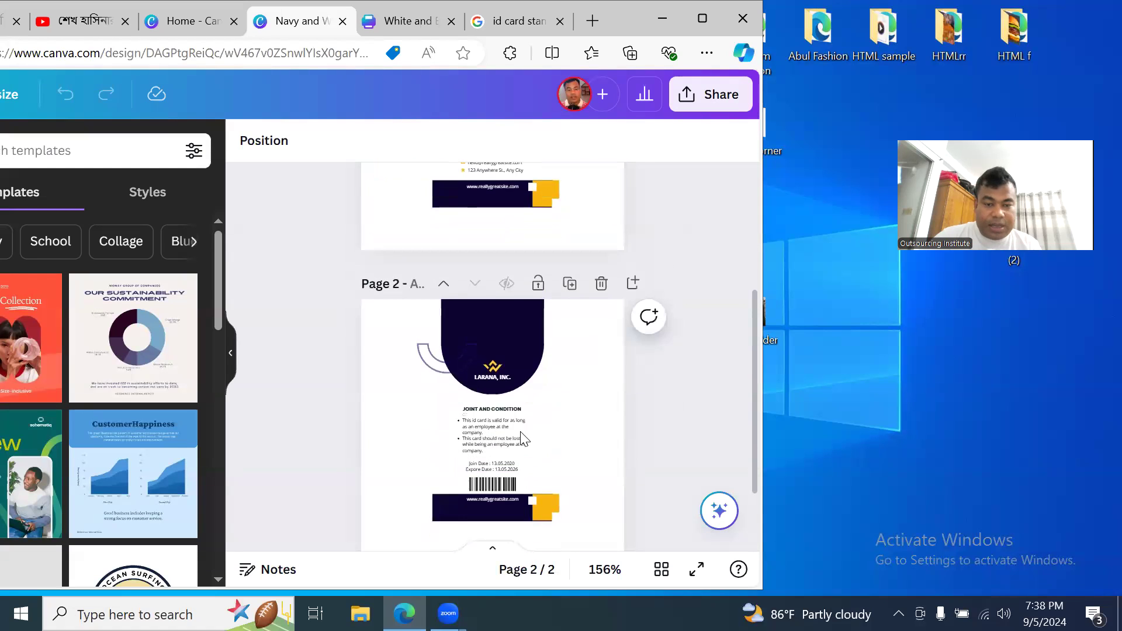
{"action": "left_click", "coordinate": [601, 284]}
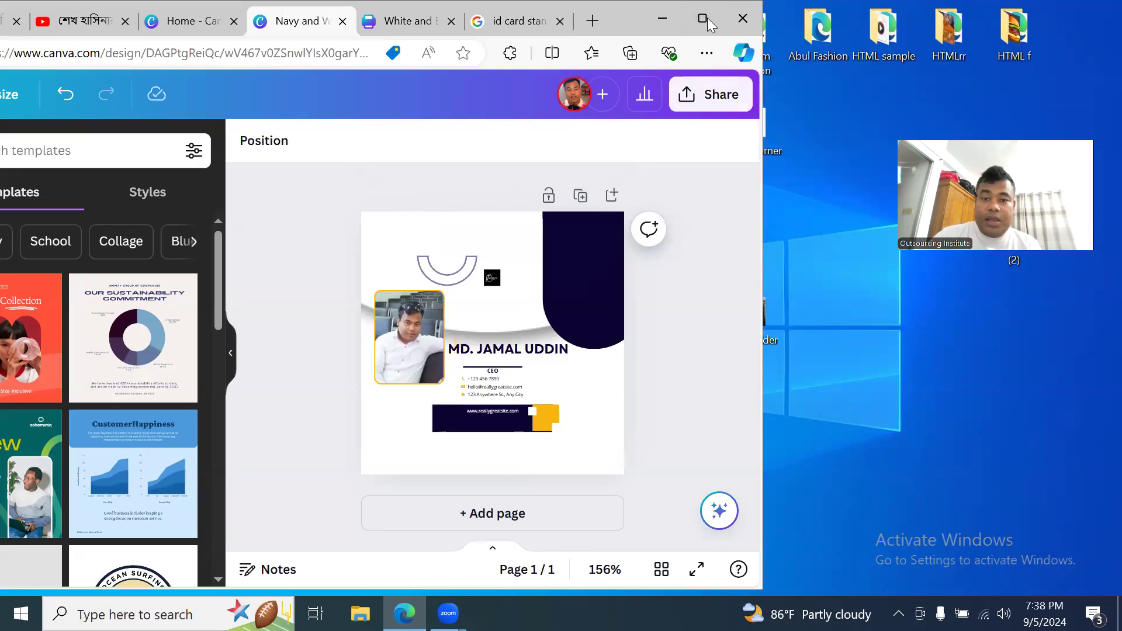
- Show the full list of publishing and social sharing options for the ID card design, and close it again
{"action": "left_click", "coordinate": [709, 93]}
{"action": "scroll", "coordinate": [657, 309], "scroll_direction": "down", "scroll_amount": 3}
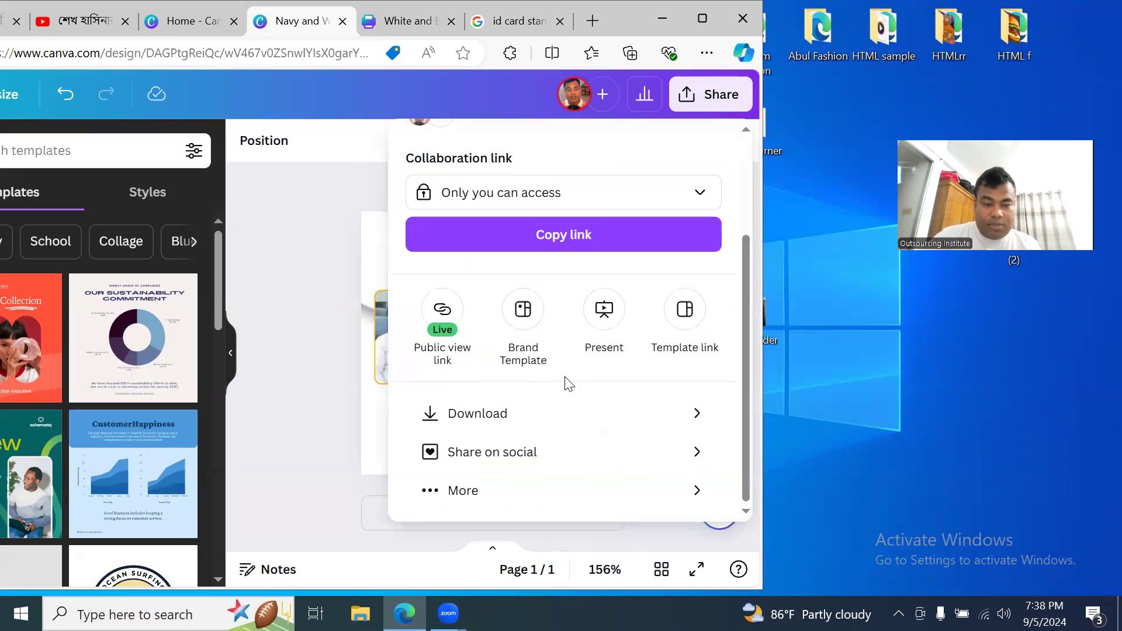
{"action": "left_click", "coordinate": [708, 493]}
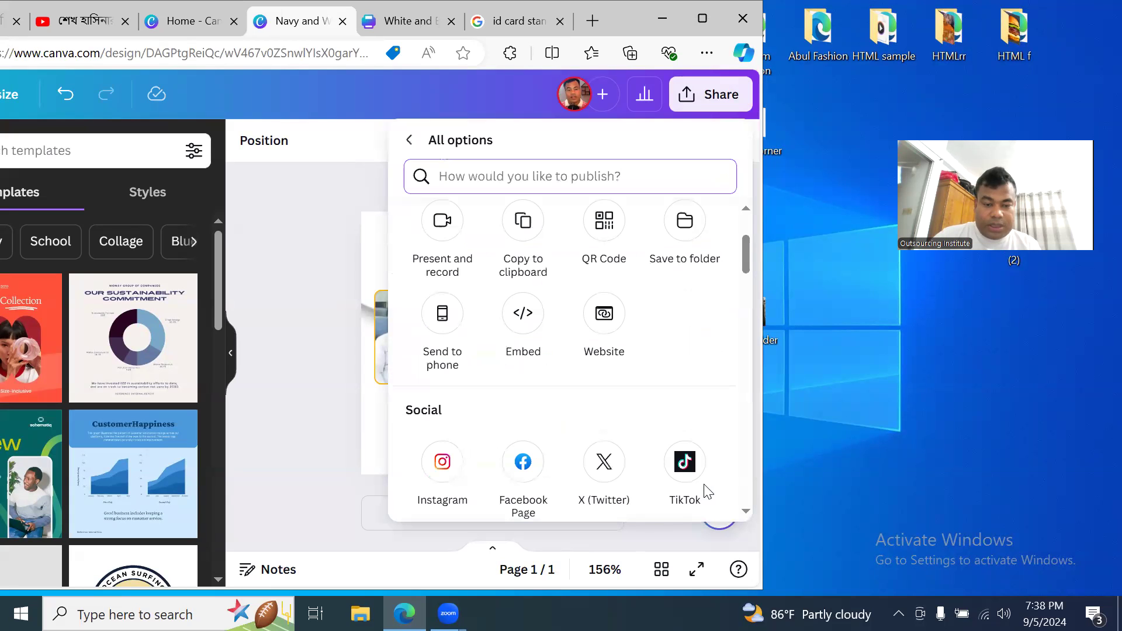
{"action": "left_click", "coordinate": [342, 303]}
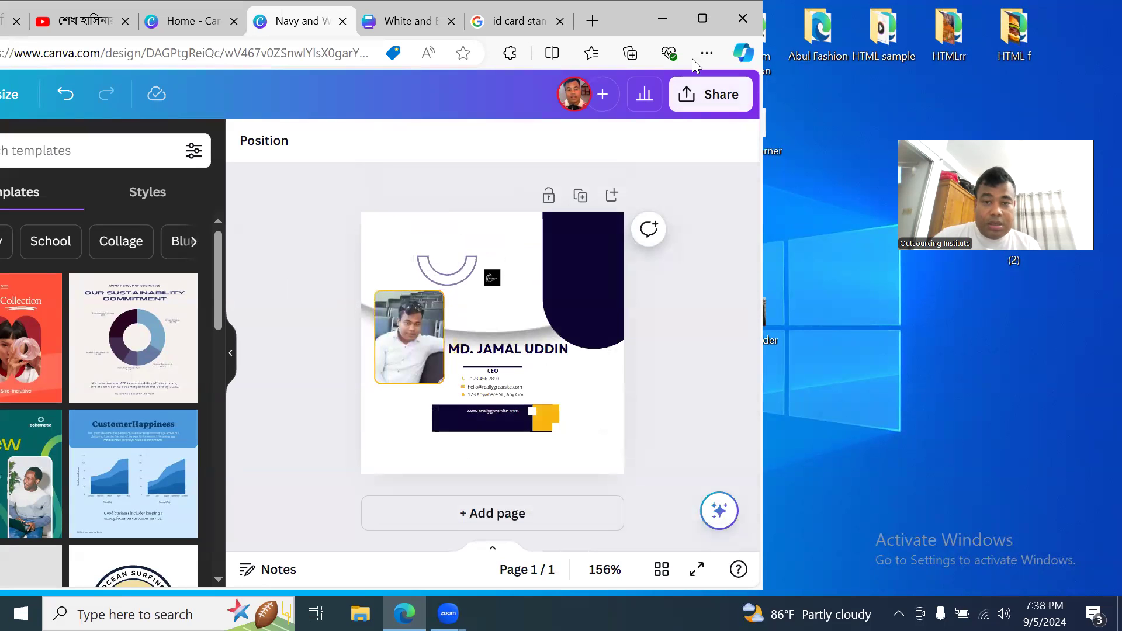
- Maximize the browser window and close the ID card and hotel invoice designs
{"action": "left_click", "coordinate": [702, 18]}
{"action": "left_click", "coordinate": [634, 17]}
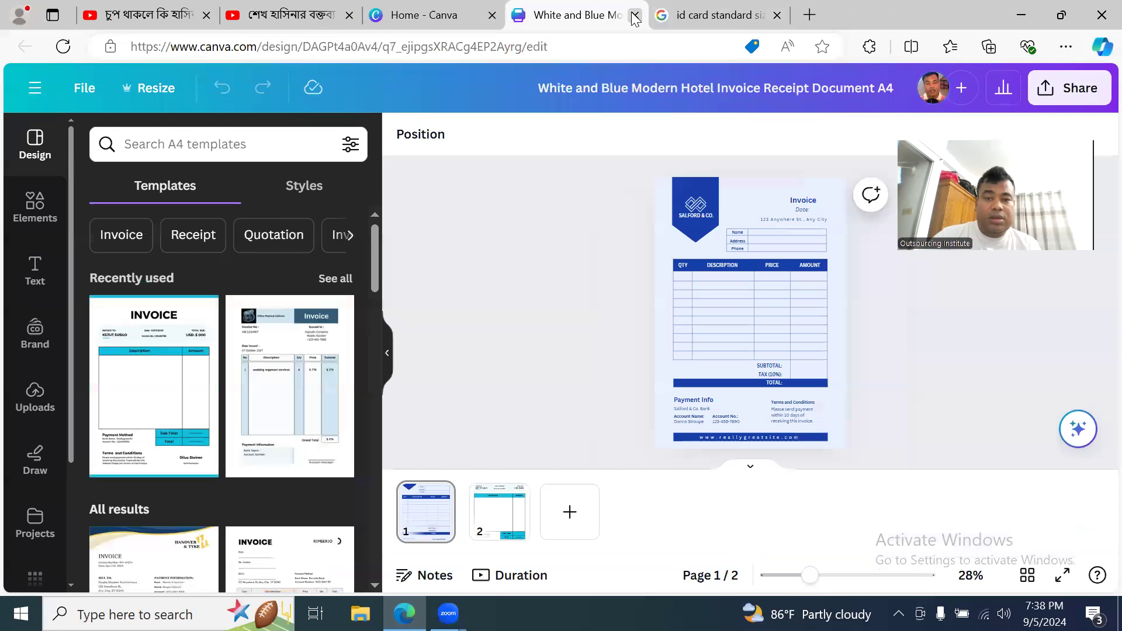
{"action": "left_click", "coordinate": [635, 16]}
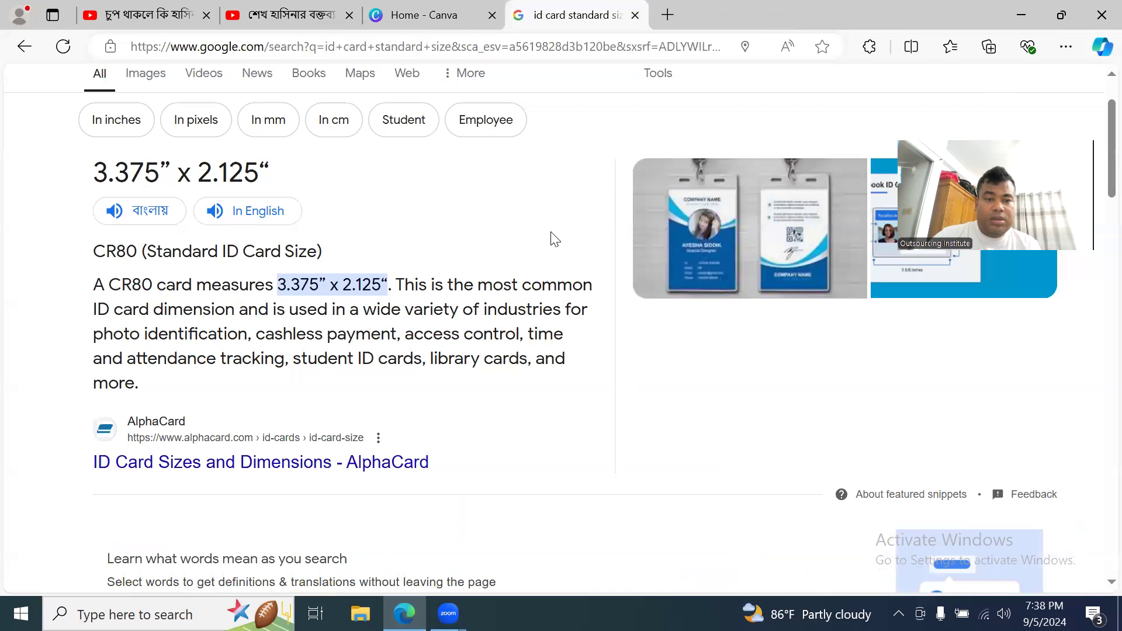
{"action": "left_click", "coordinate": [215, 8]}
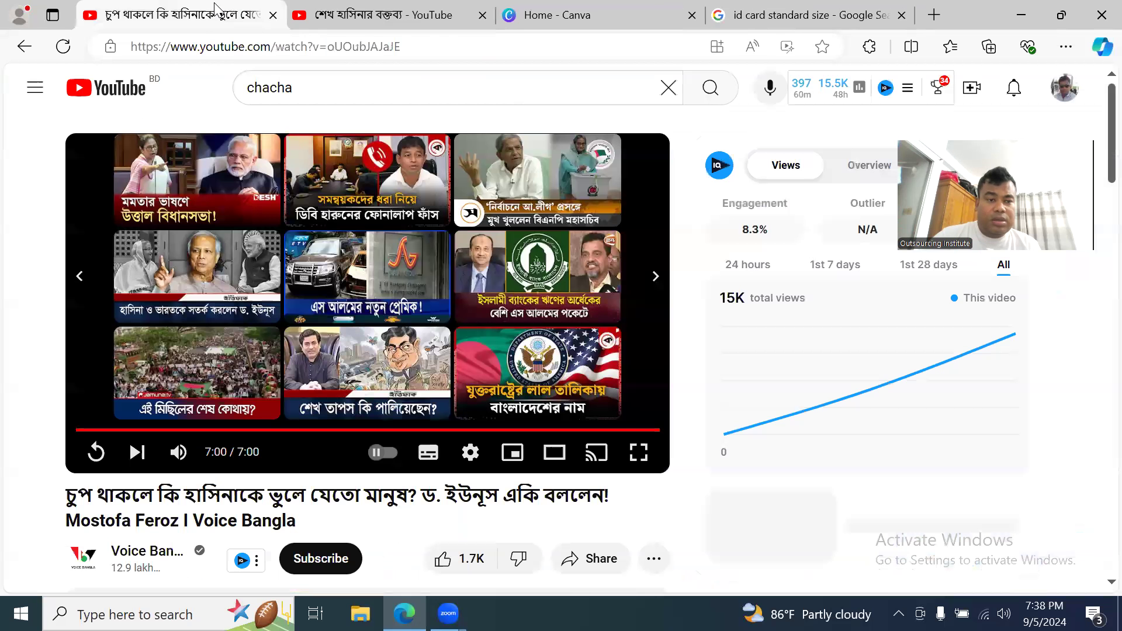
{"action": "left_click", "coordinate": [397, 12]}
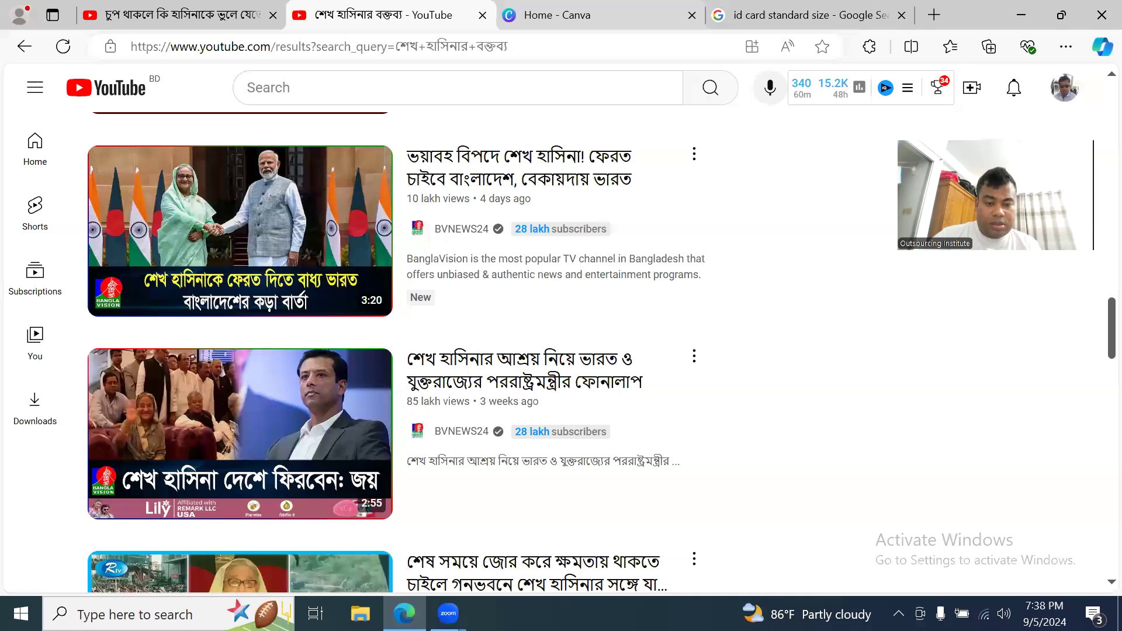
{"action": "left_click", "coordinate": [404, 614]}
{"action": "left_click", "coordinate": [404, 613]}
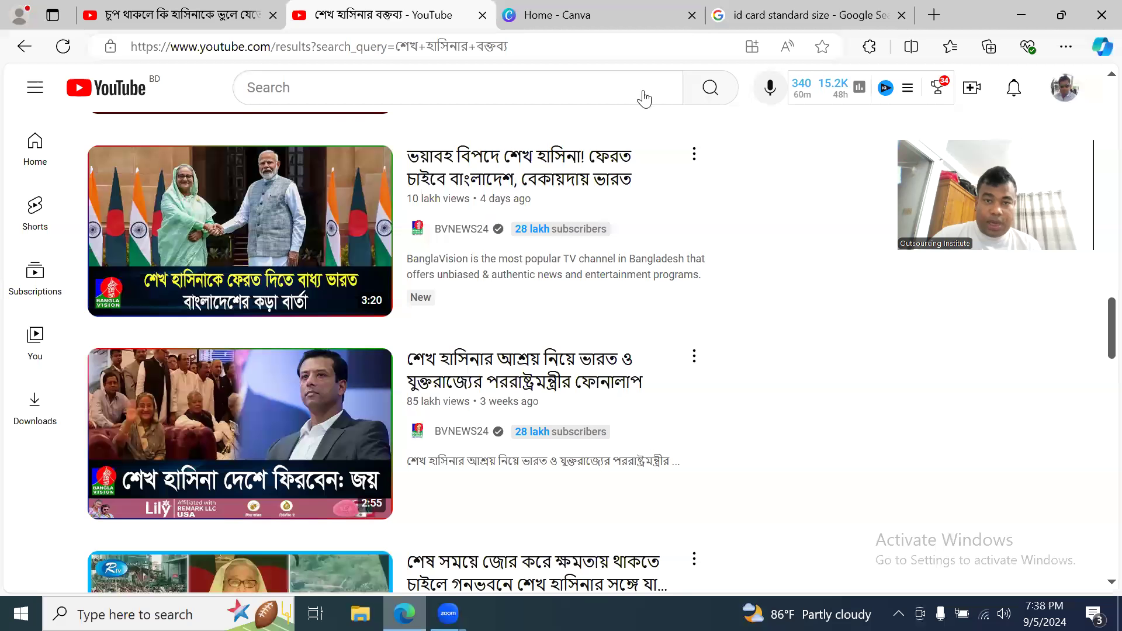
- Browse the recent designs on the Canva home page, open the 24 x 36 in Black & Yellow Modern Exclusive poster and look over its editing tools
{"action": "left_click", "coordinate": [538, 16]}
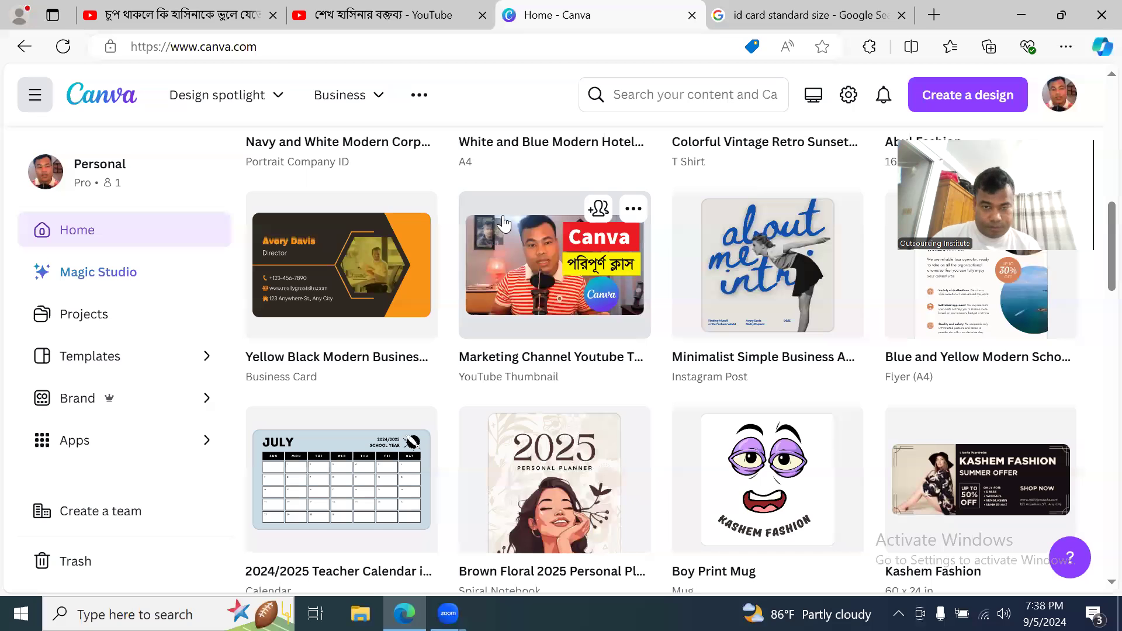
{"action": "scroll", "coordinate": [666, 271], "scroll_direction": "down", "scroll_amount": 10}
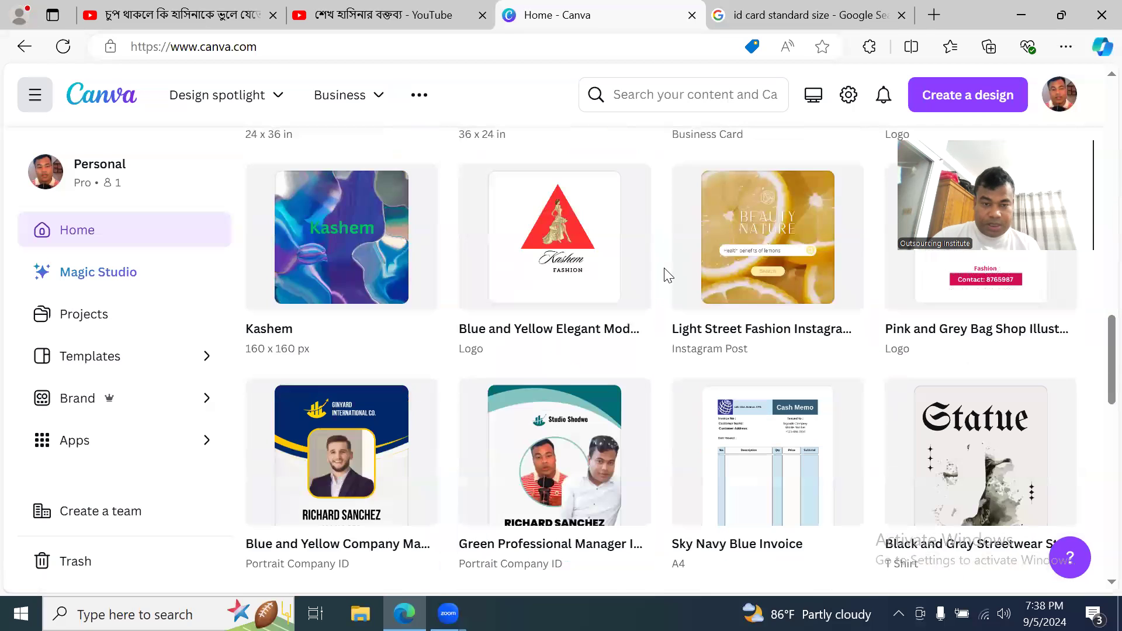
{"action": "scroll", "coordinate": [660, 274], "scroll_direction": "down", "scroll_amount": 4}
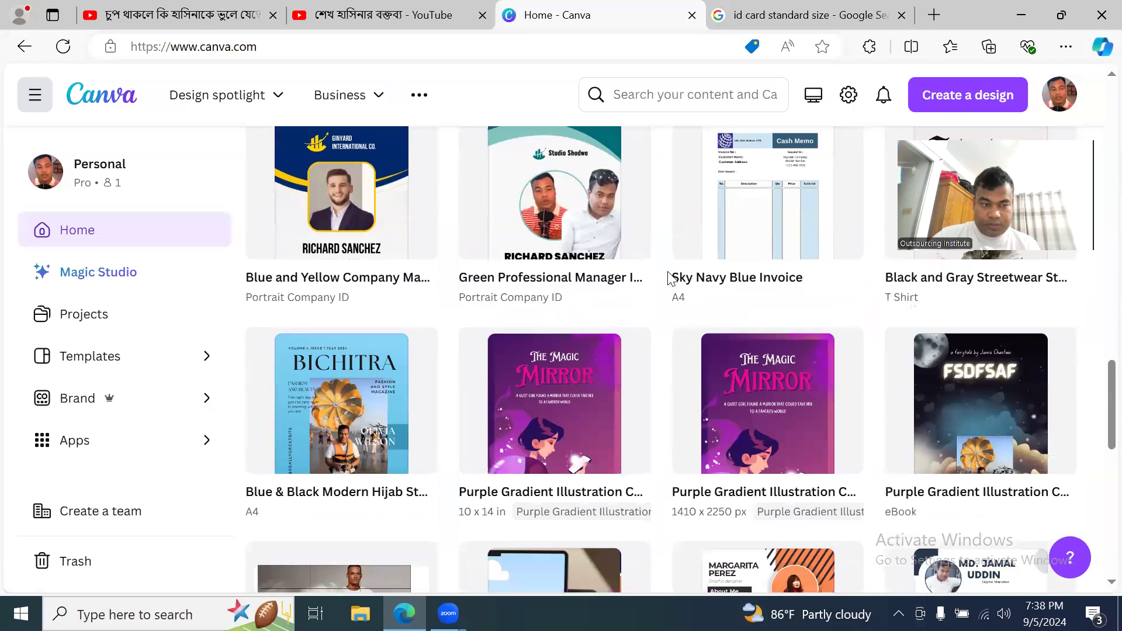
{"action": "scroll", "coordinate": [669, 275], "scroll_direction": "down", "scroll_amount": 2}
{"action": "scroll", "coordinate": [395, 374], "scroll_direction": "up", "scroll_amount": 6}
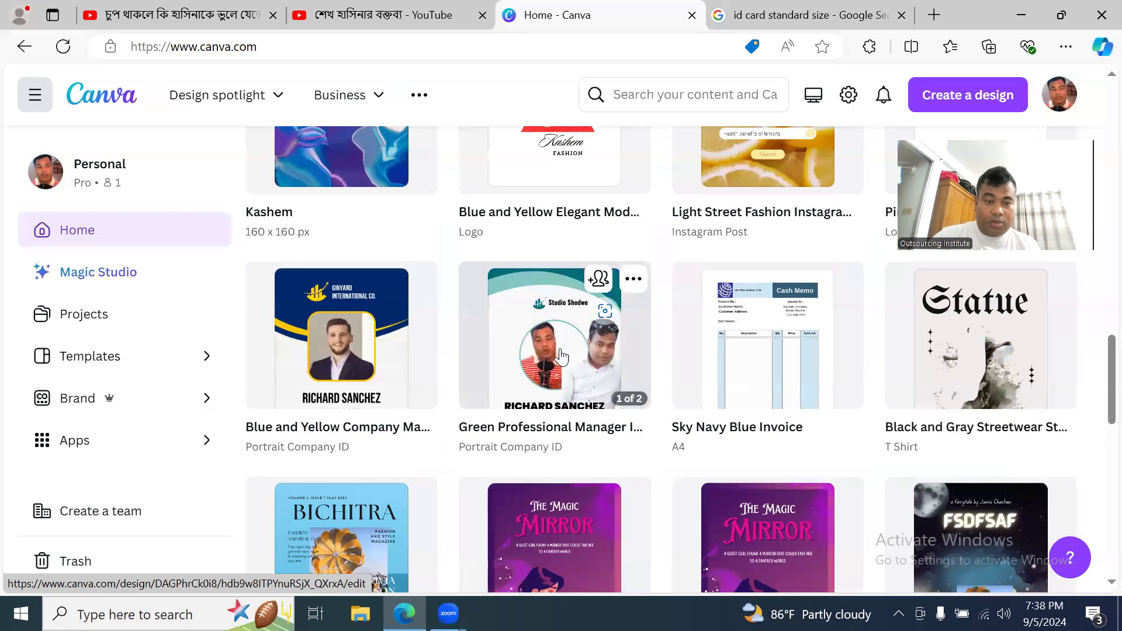
{"action": "scroll", "coordinate": [554, 355], "scroll_direction": "up", "scroll_amount": 5}
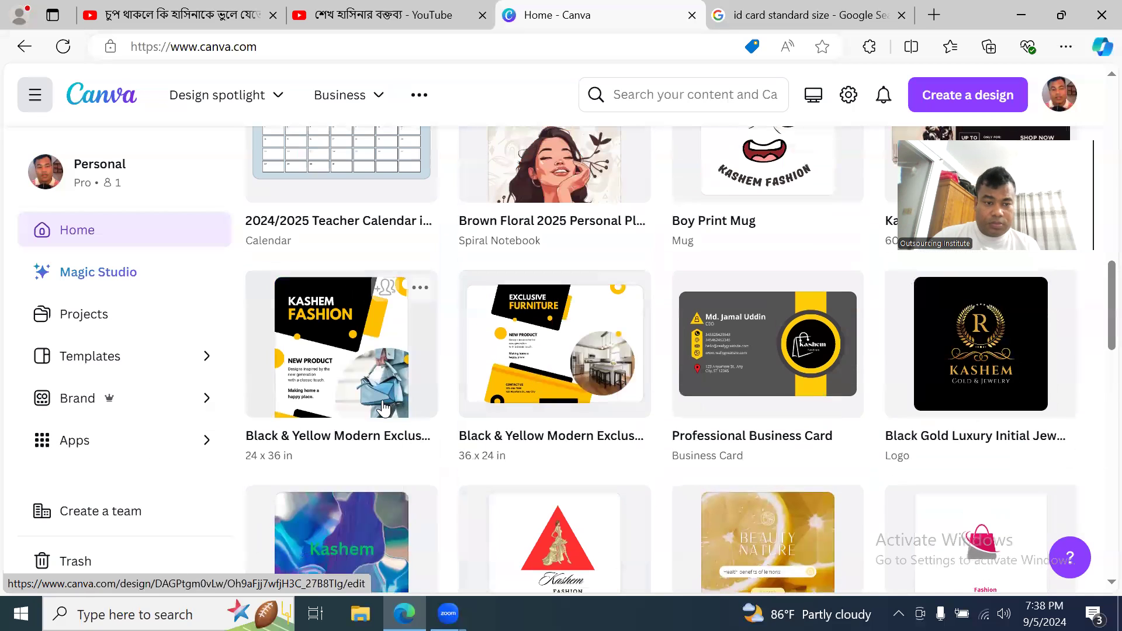
{"action": "left_click", "coordinate": [360, 353]}
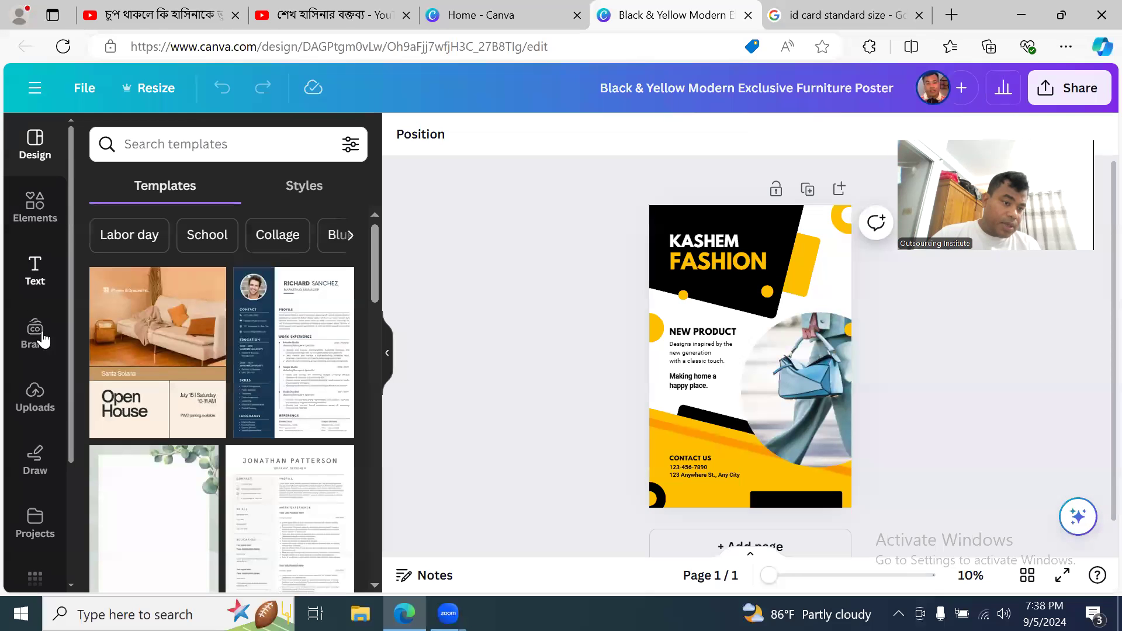
{"action": "scroll", "coordinate": [43, 340], "scroll_direction": "down", "scroll_amount": 3}
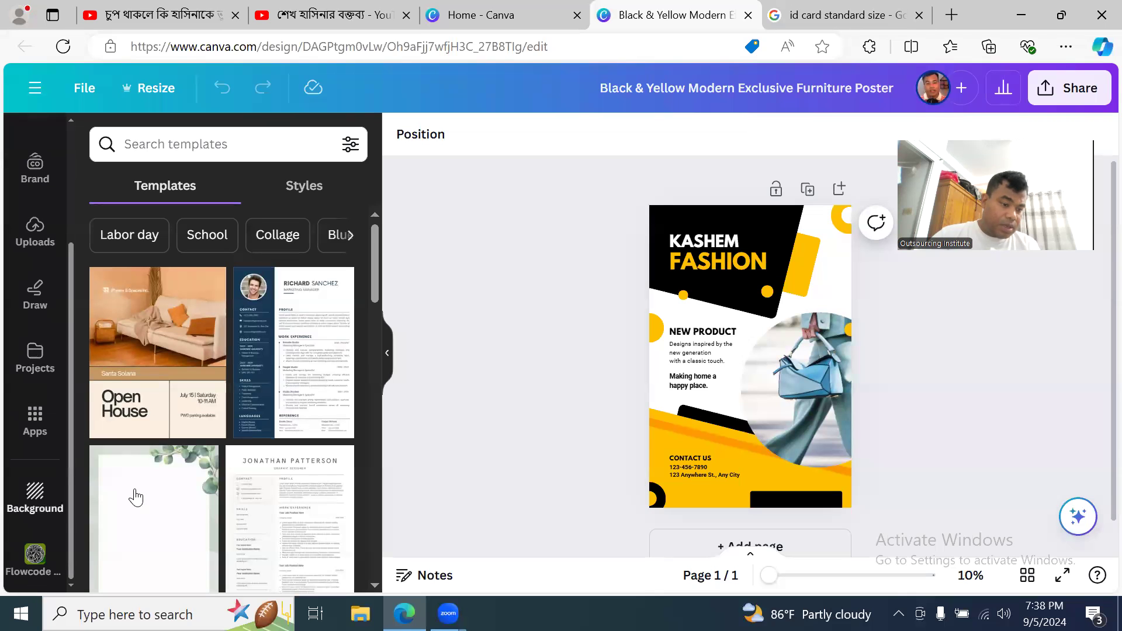
{"action": "scroll", "coordinate": [36, 351], "scroll_direction": "up", "scroll_amount": 3}
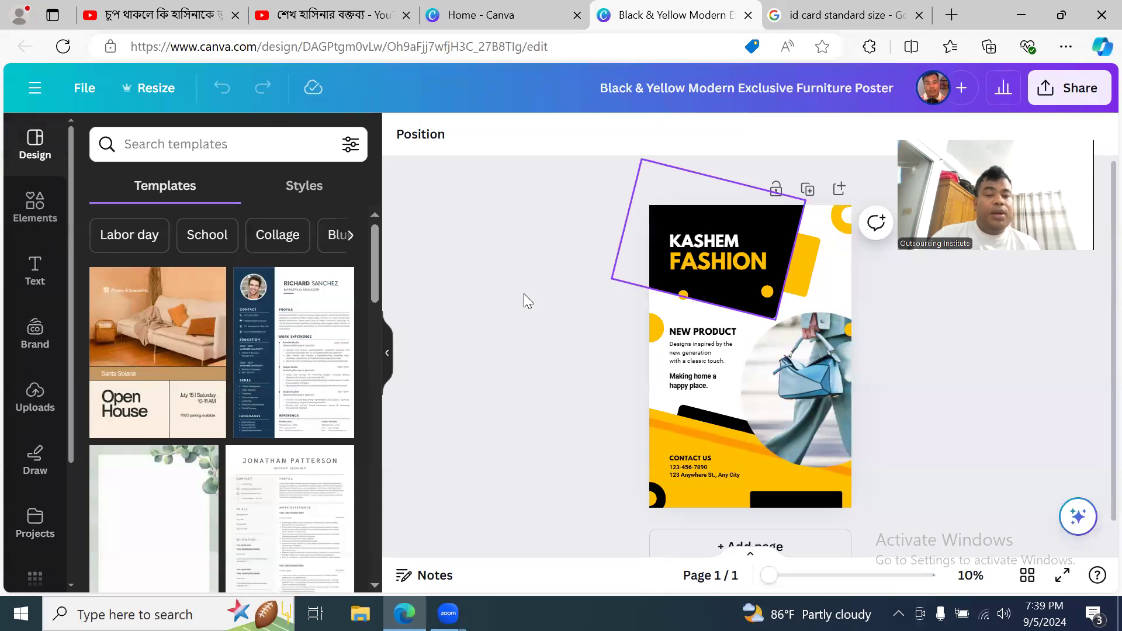
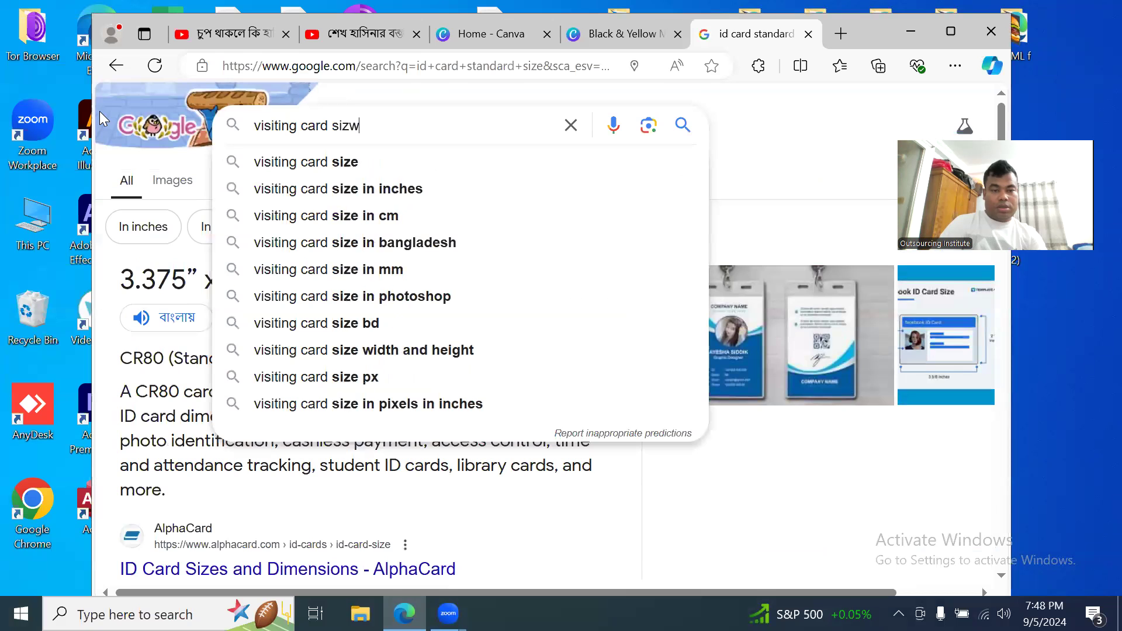
- Search Google for "visiting card size" and return to the black and yellow poster design in Canva
{"action": "key", "text": "Return"}
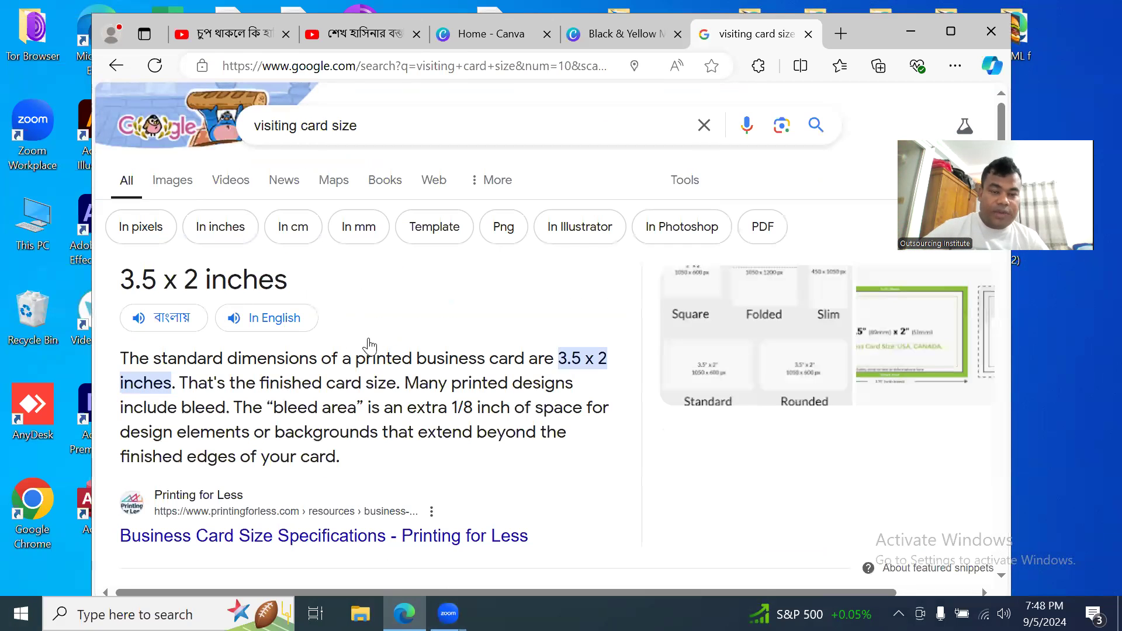
{"action": "left_click", "coordinate": [623, 34]}
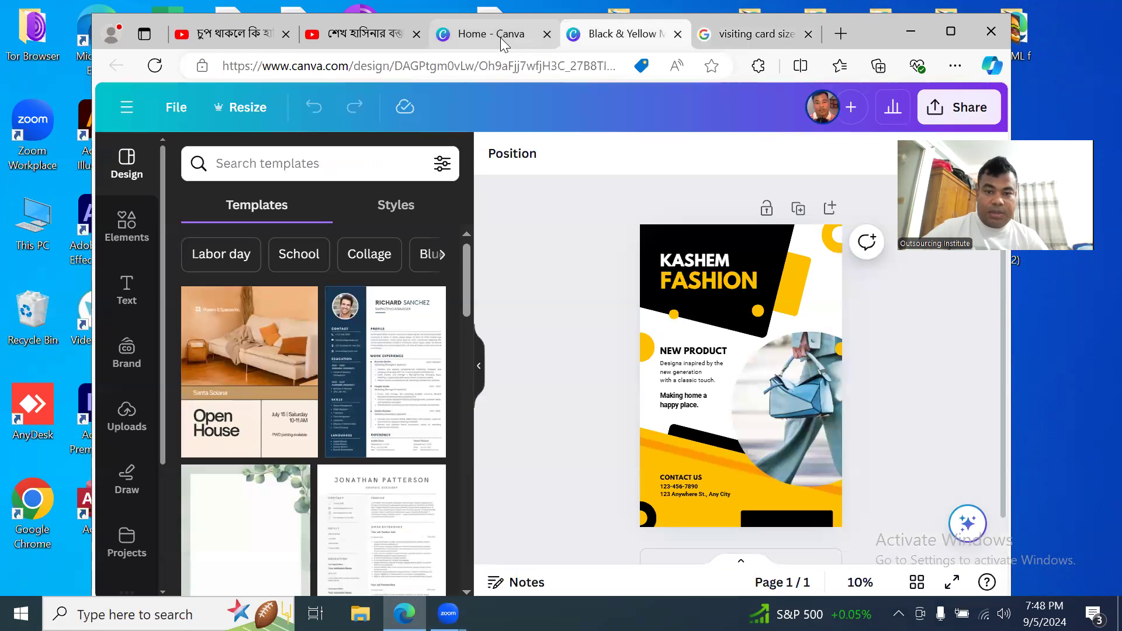
- From the Canva home page, create a new custom-size design 3.5 in wide and 2 in high
{"action": "left_click", "coordinate": [498, 38]}
{"action": "left_click", "coordinate": [833, 240]}
{"action": "left_click", "coordinate": [747, 320]}
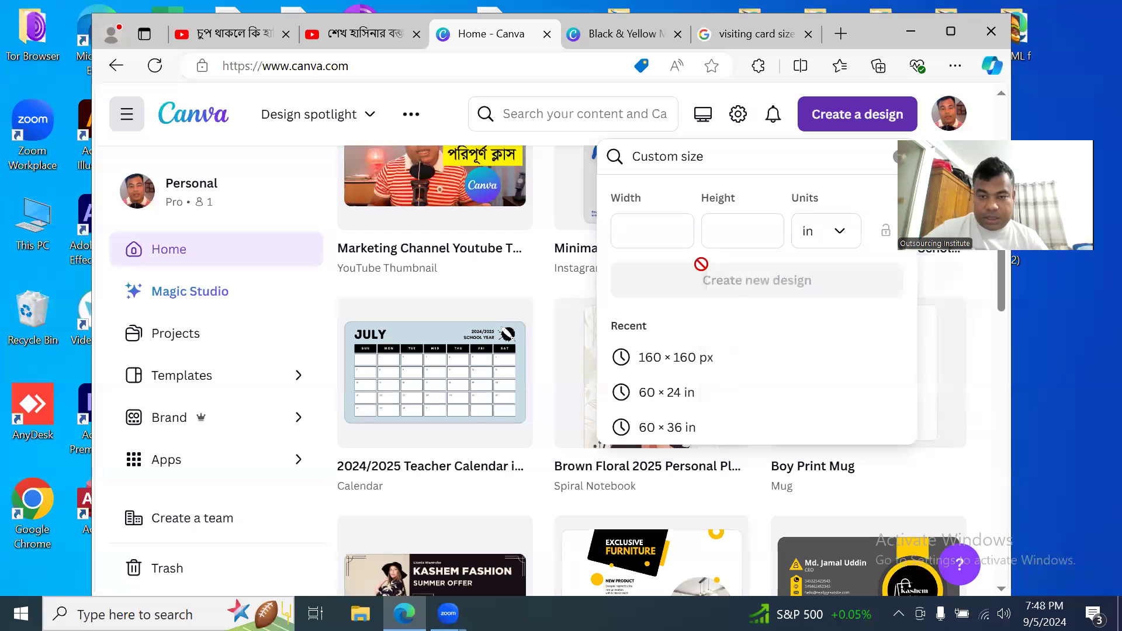
{"action": "left_click", "coordinate": [654, 236]}
{"action": "type", "text": "3.5"}
{"action": "left_click", "coordinate": [737, 237]}
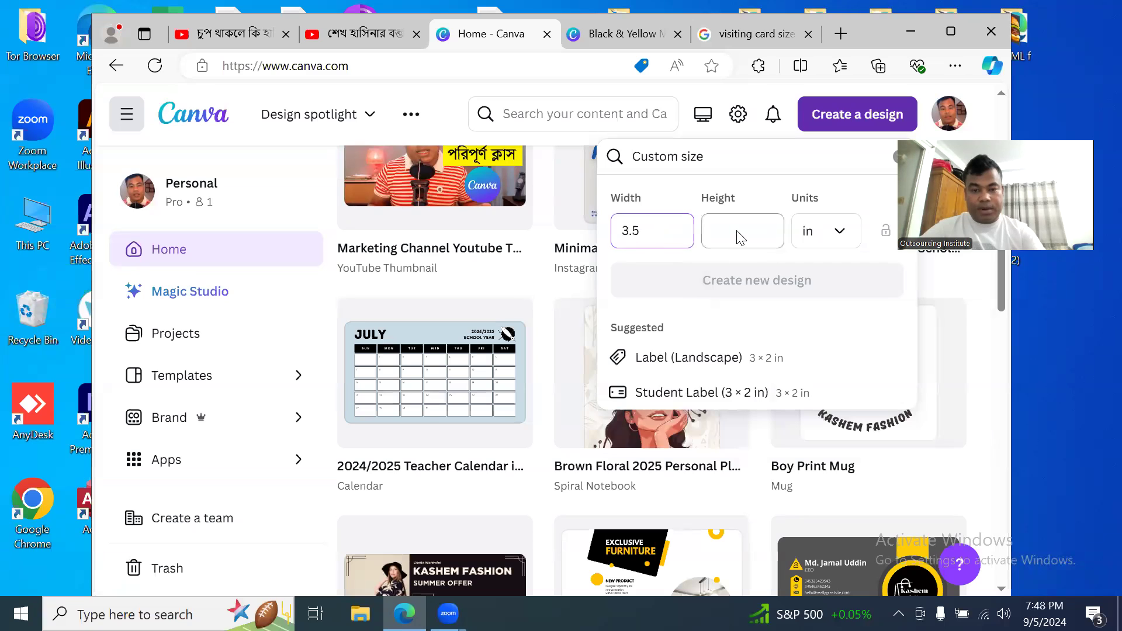
{"action": "type", "text": "3"}
{"action": "key", "text": "BackSpace"}
{"action": "type", "text": "2"}
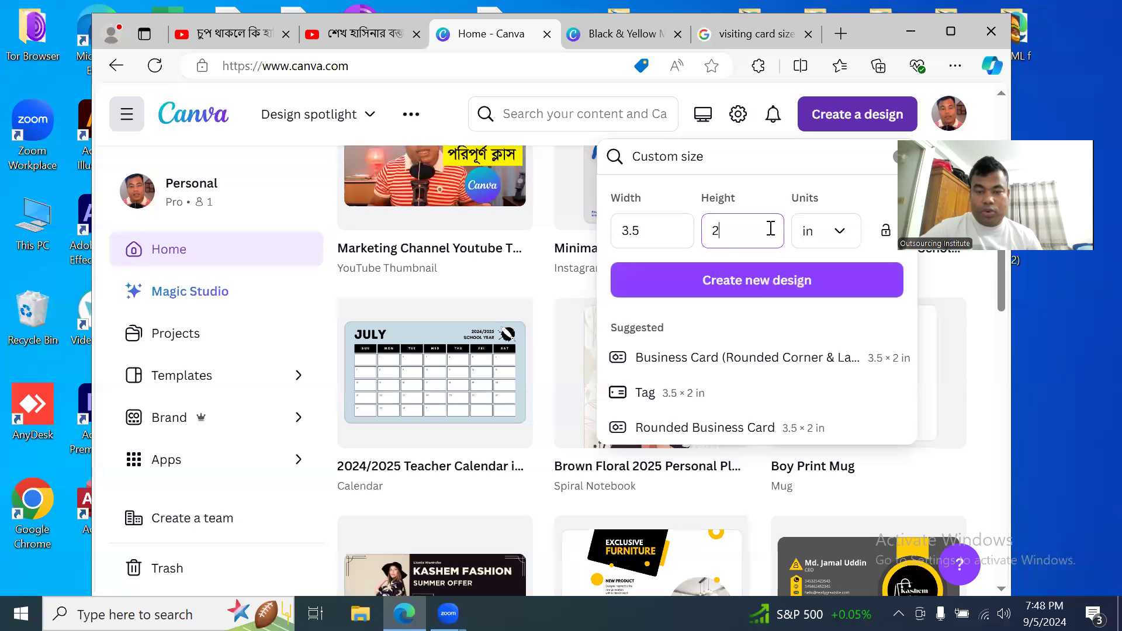
{"action": "left_click", "coordinate": [771, 289]}
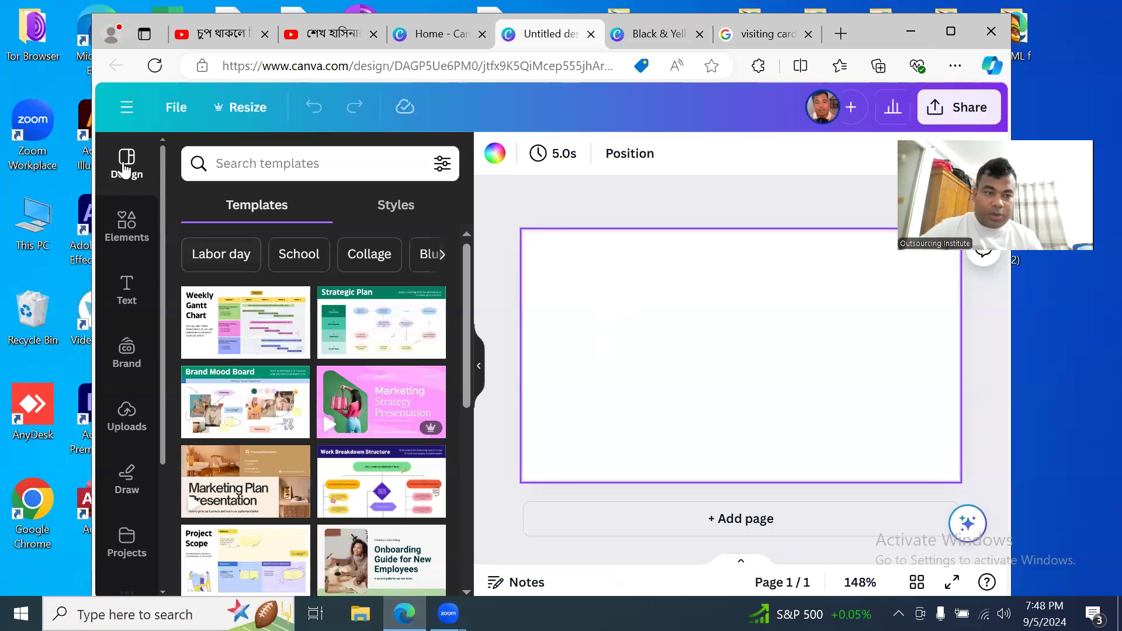
- Search the design templates for "visiting card" and browse the offered cards
{"action": "left_click", "coordinate": [270, 160]}
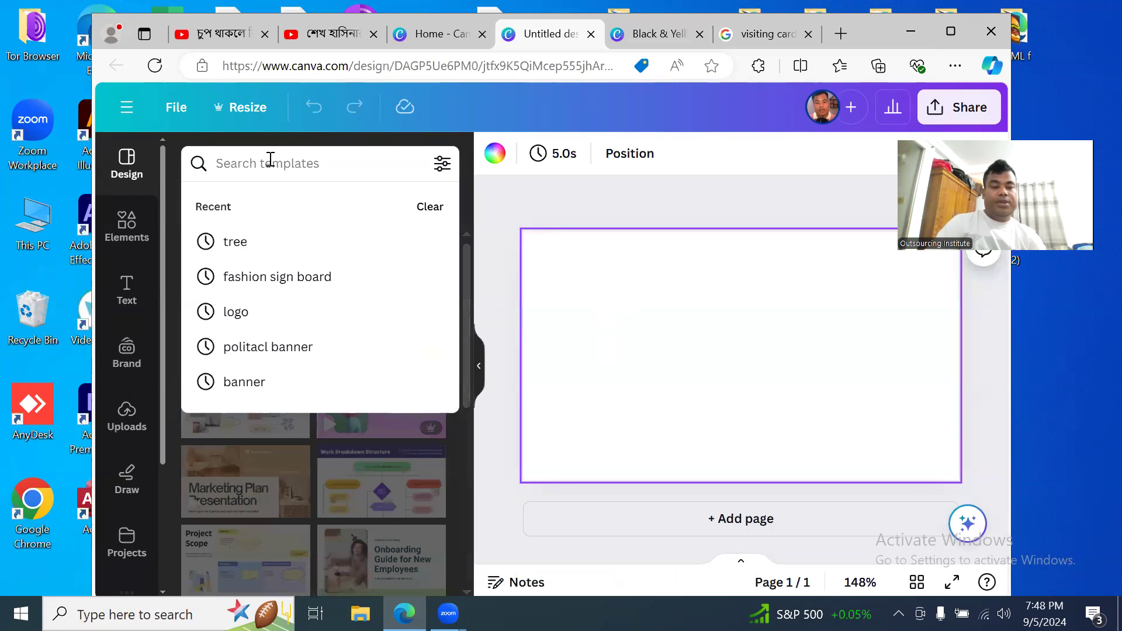
{"action": "type", "text": "visiting card"}
{"action": "key", "text": "Return"}
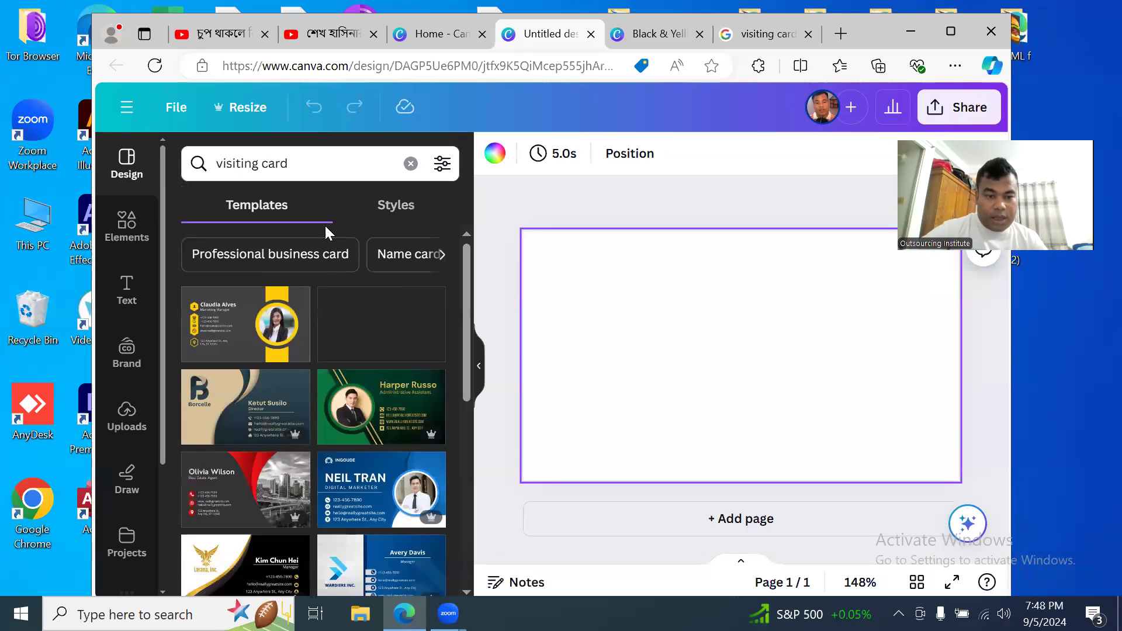
{"action": "scroll", "coordinate": [344, 386], "scroll_direction": "down", "scroll_amount": 5}
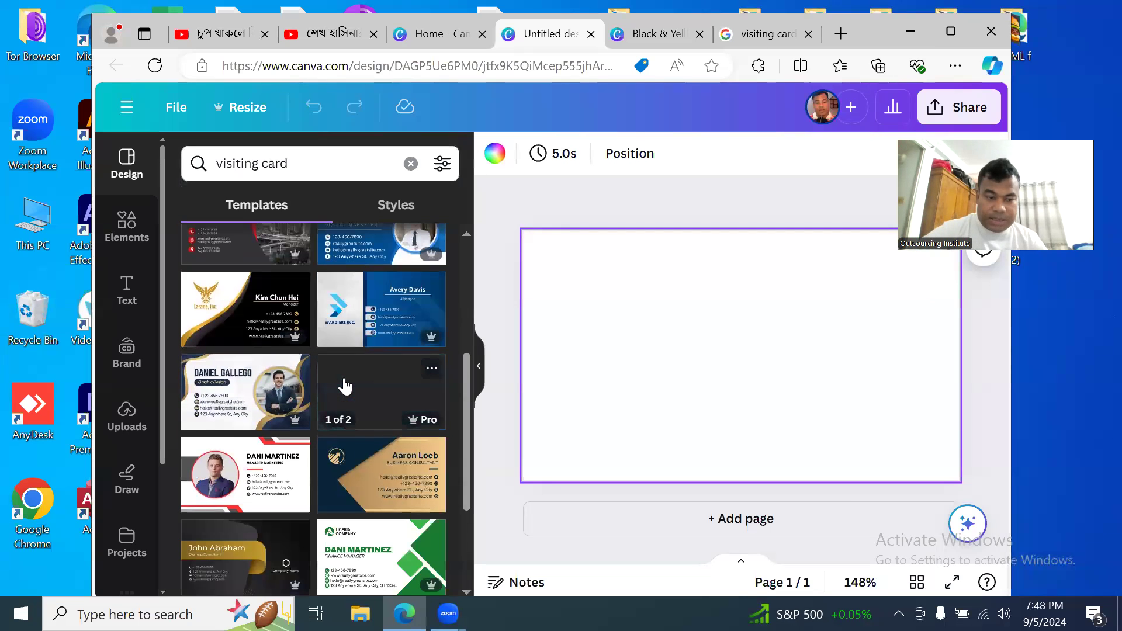
{"action": "scroll", "coordinate": [348, 374], "scroll_direction": "up", "scroll_amount": 5}
- Replace the template search with "teacher visiting card"
{"action": "triple_click", "coordinate": [327, 165]}
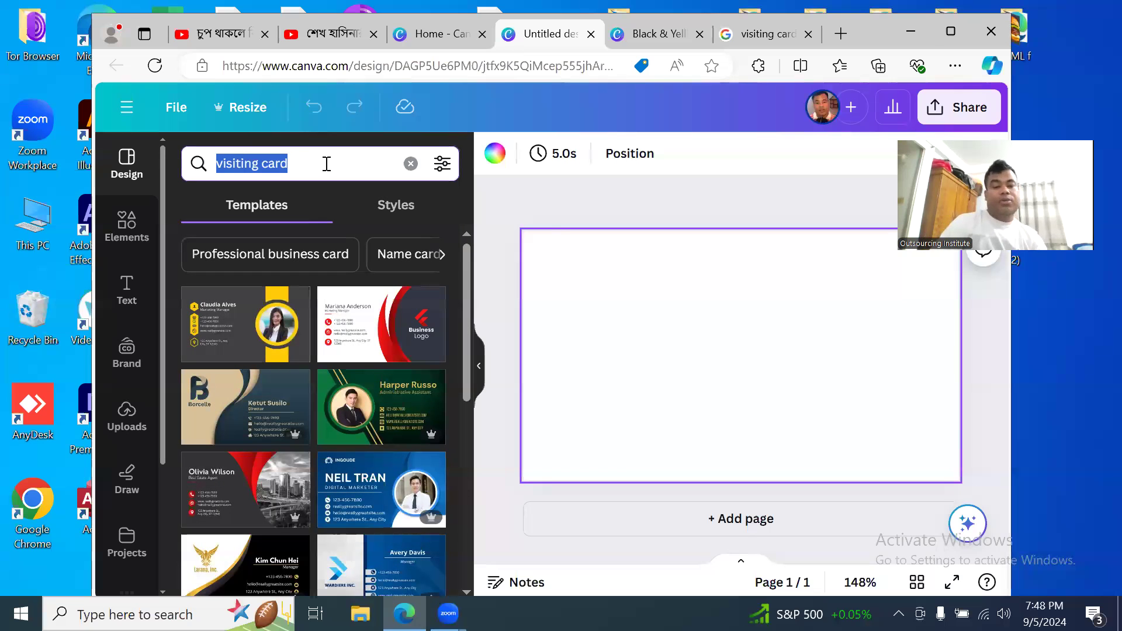
{"action": "type", "text": "sc"}
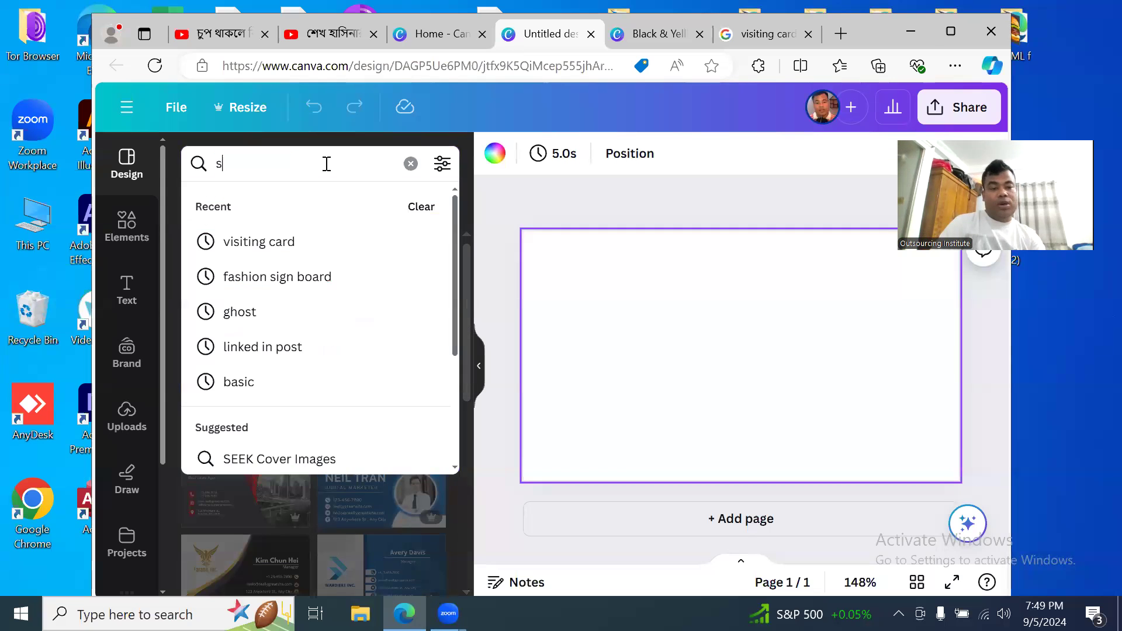
{"action": "key", "text": "BackSpace"}
{"action": "key", "text": "BackSpace"}
{"action": "type", "text": "tea"}
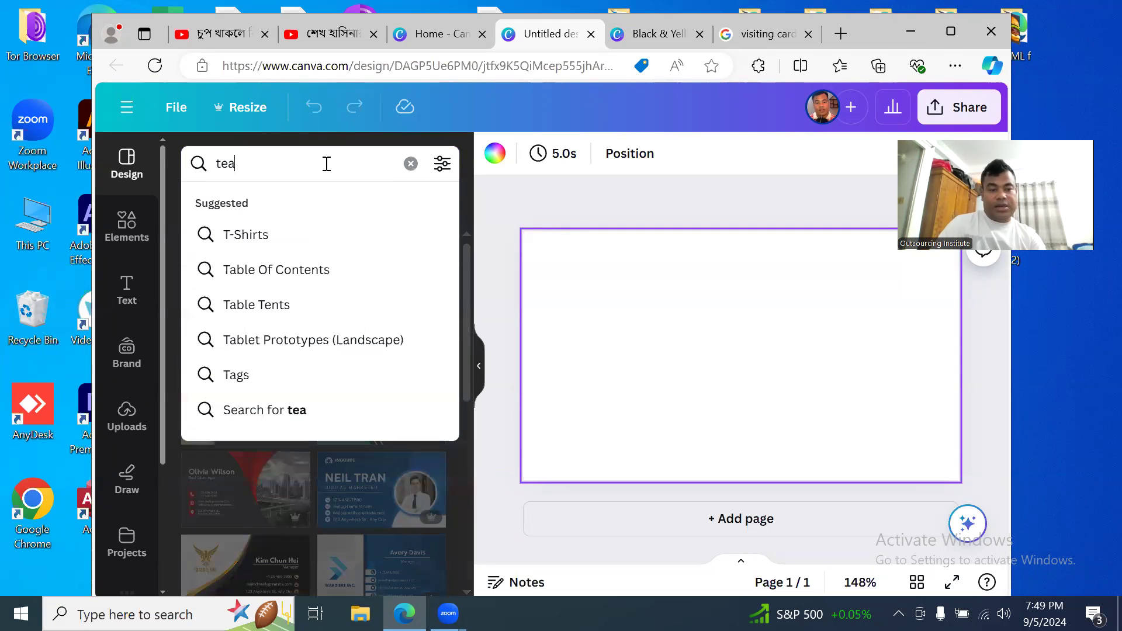
{"action": "type", "text": "cher "}
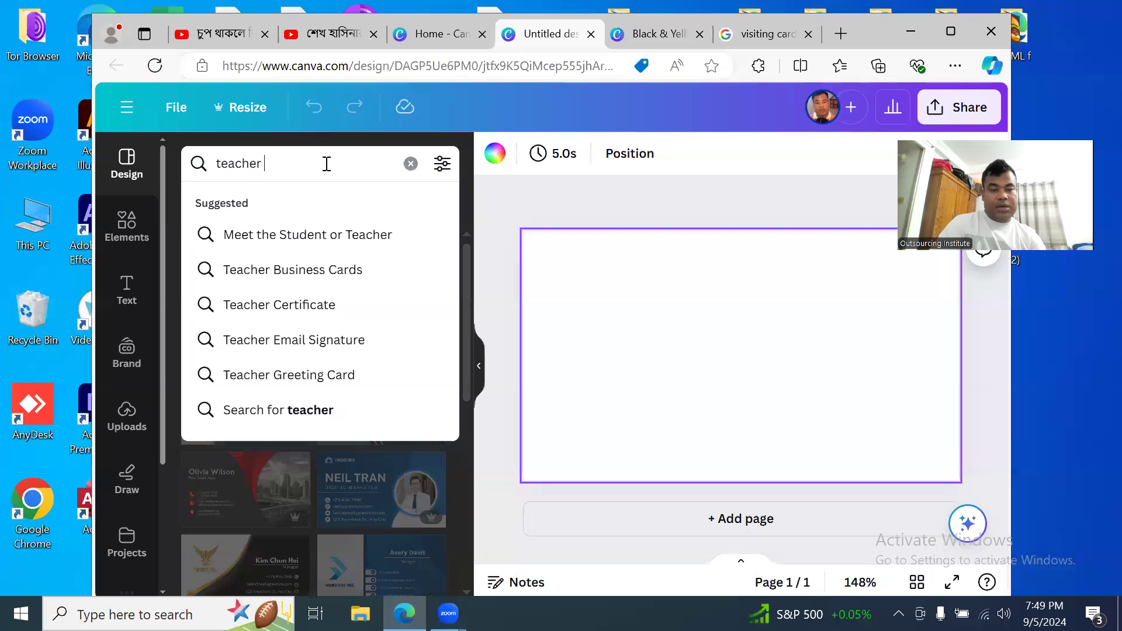
{"action": "type", "text": "visiti"}
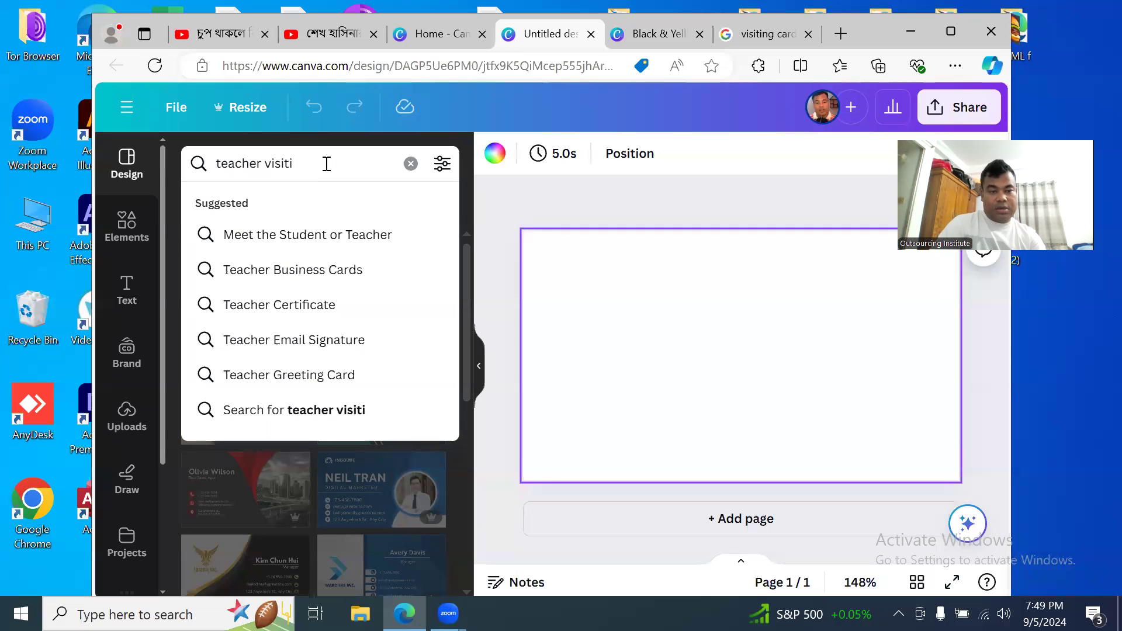
{"action": "type", "text": "ng card"}
{"action": "key", "text": "Return"}
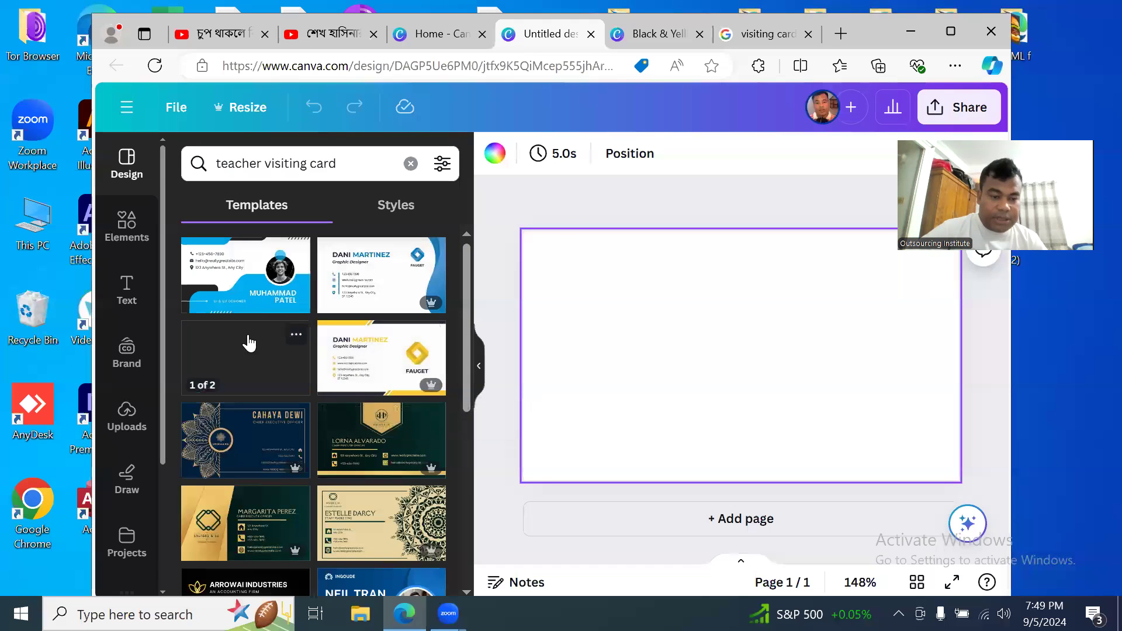
- Browse the teacher card templates and apply the Blue Modern Business Card template to the blank page
{"action": "scroll", "coordinate": [418, 343], "scroll_direction": "down", "scroll_amount": 5}
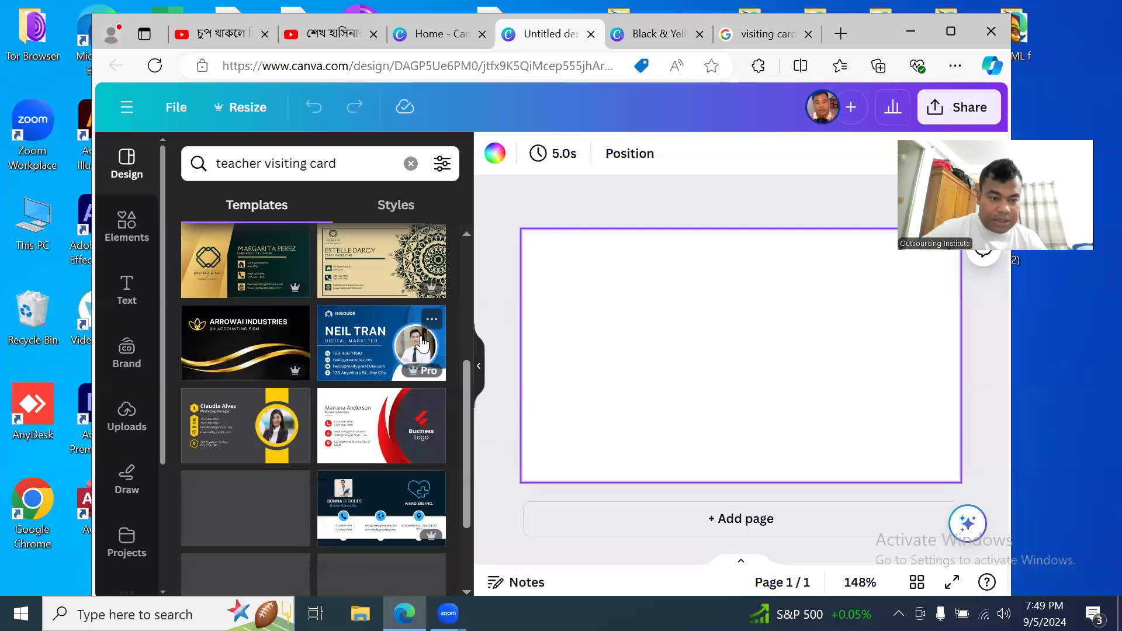
{"action": "scroll", "coordinate": [405, 456], "scroll_direction": "down", "scroll_amount": 3}
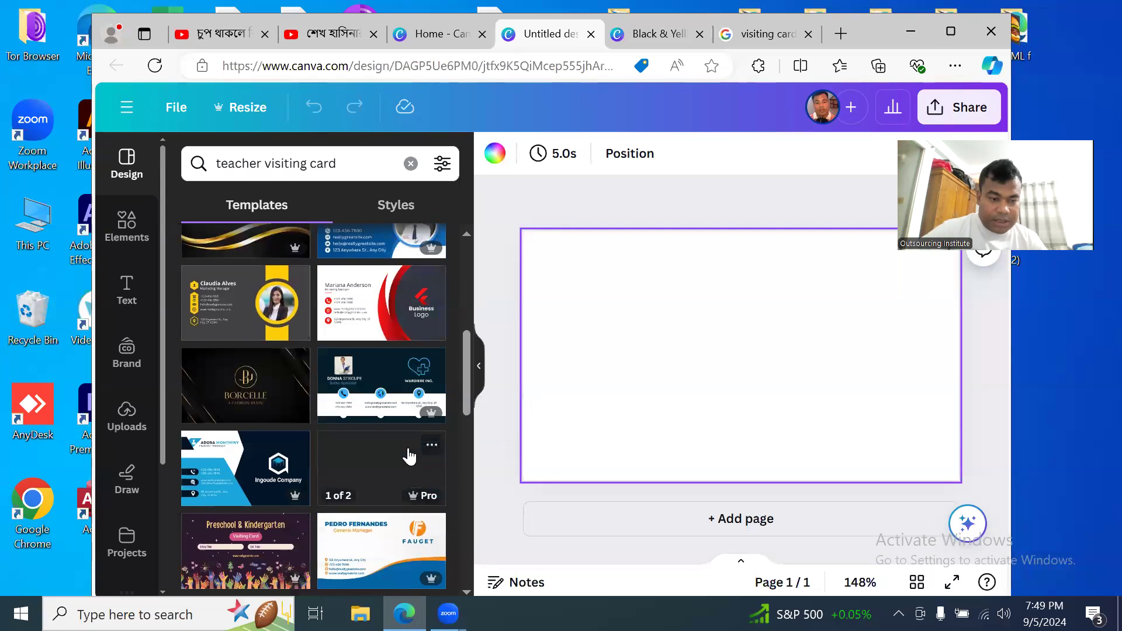
{"action": "scroll", "coordinate": [408, 459], "scroll_direction": "up", "scroll_amount": 4}
{"action": "left_click", "coordinate": [368, 397]}
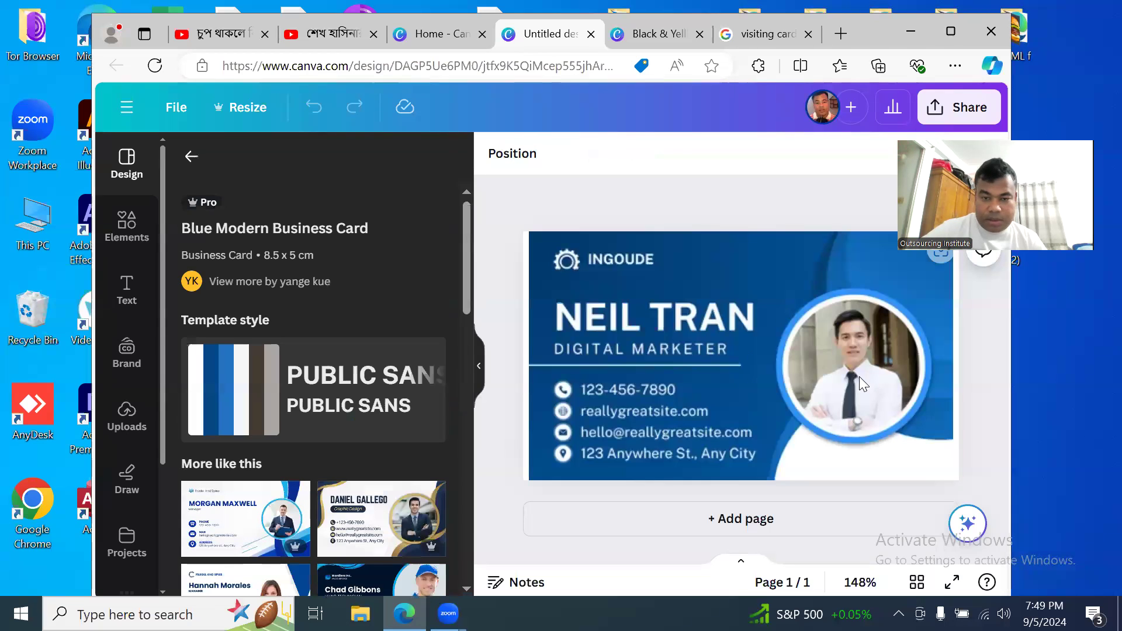
- Select the name, job title, e-mail line and photo on the blue card in turn to show its separate editable elements
{"action": "left_click", "coordinate": [676, 333]}
{"action": "left_click", "coordinate": [687, 356]}
{"action": "left_click", "coordinate": [703, 430]}
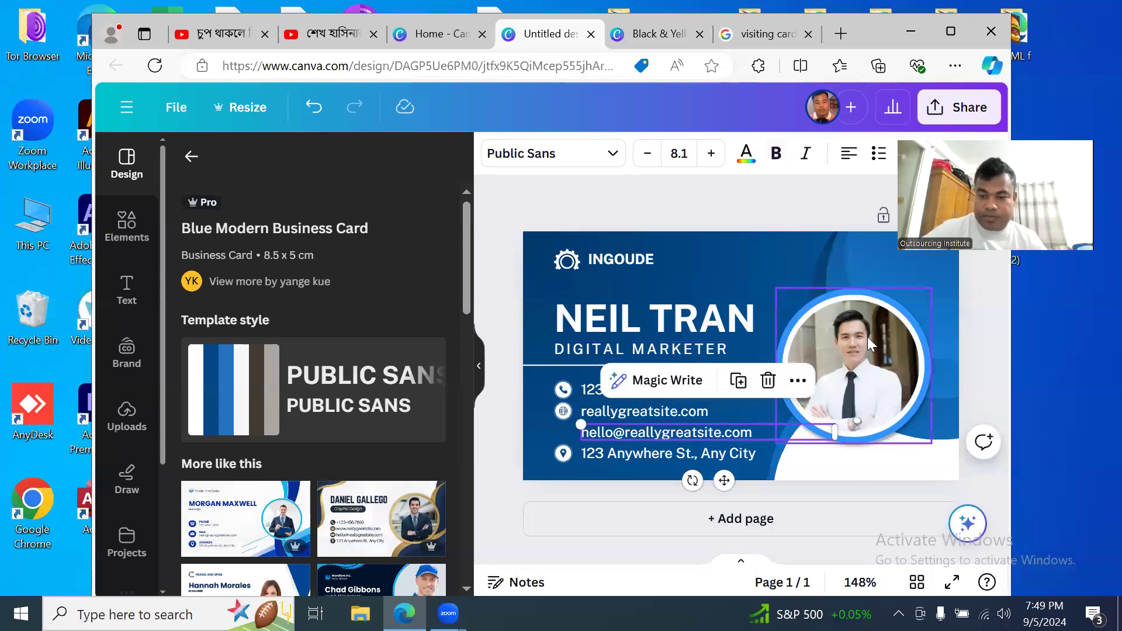
{"action": "left_click", "coordinate": [842, 353]}
{"action": "left_click", "coordinate": [752, 381]}
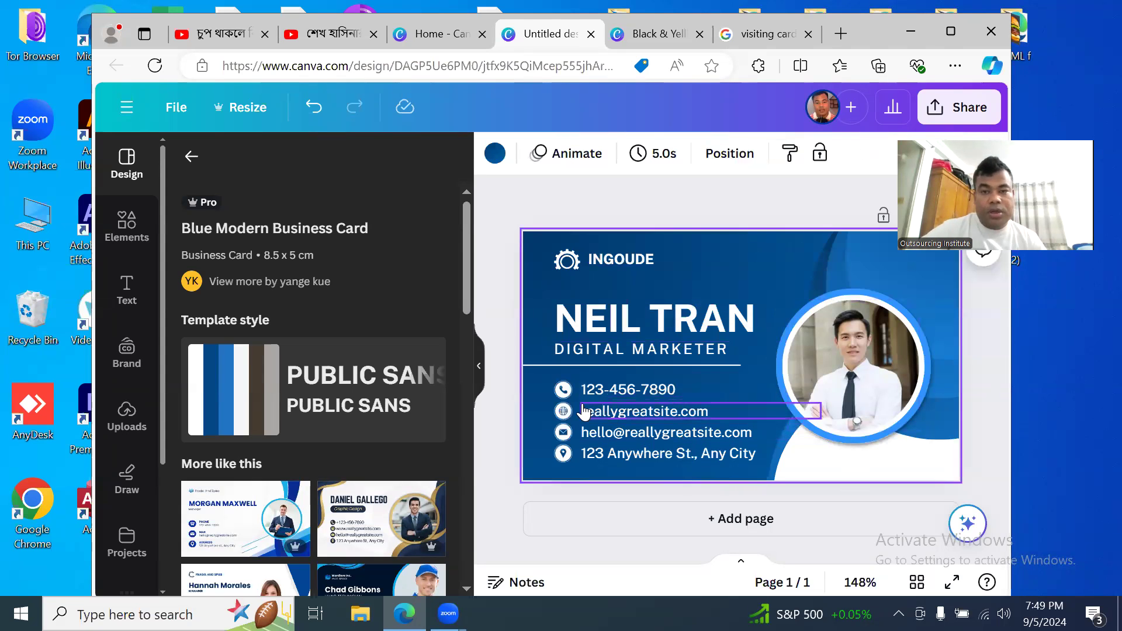
- Review the visiting card size on Google, then reopen the custom size form from the design types on the Canva home page
{"action": "left_click", "coordinate": [766, 33]}
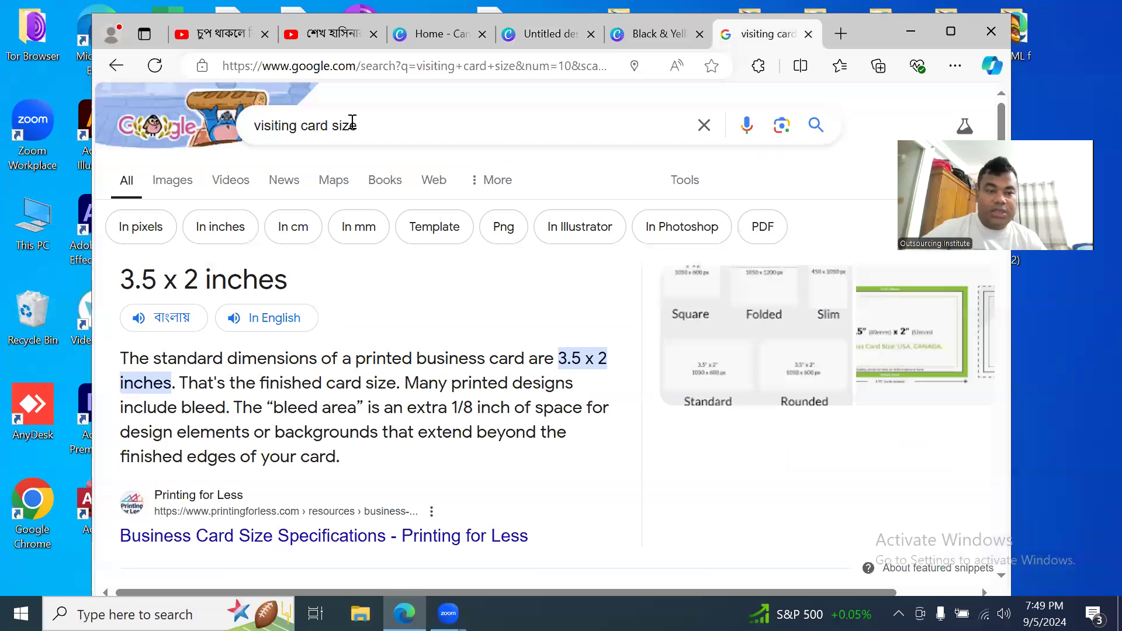
{"action": "left_click", "coordinate": [428, 36]}
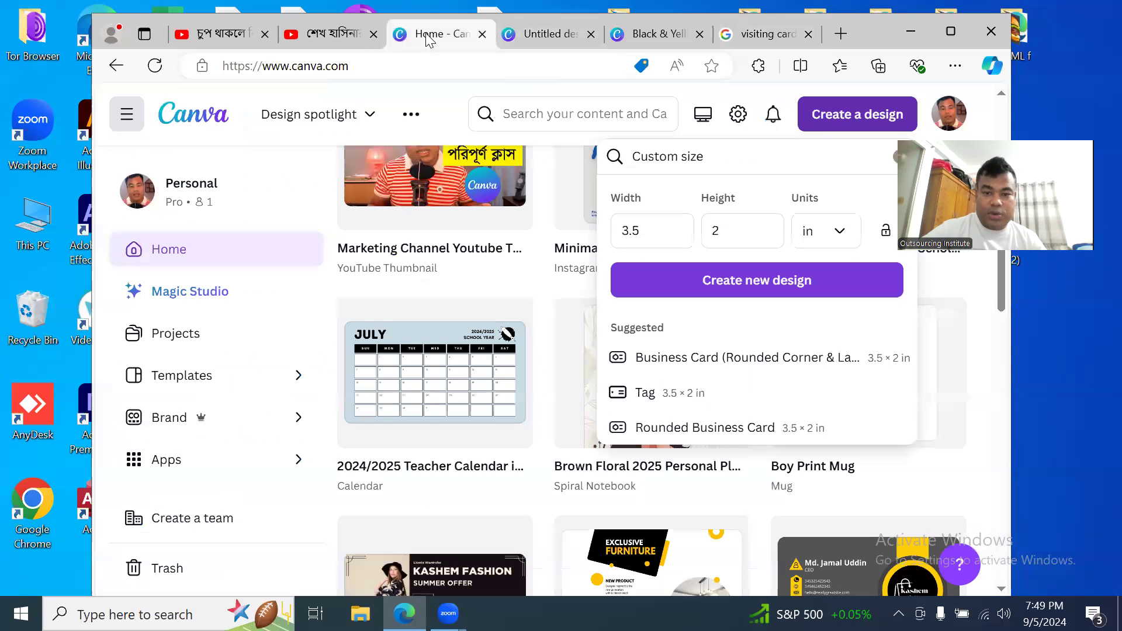
{"action": "left_click", "coordinate": [827, 130]}
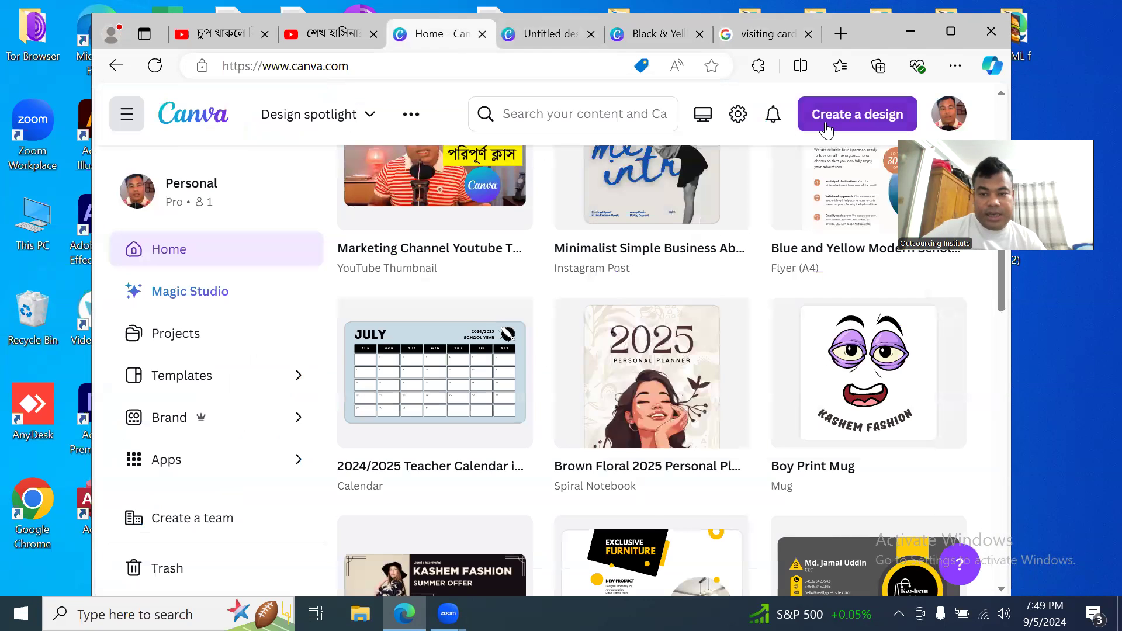
{"action": "left_click", "coordinate": [827, 127]}
{"action": "scroll", "coordinate": [753, 388], "scroll_direction": "down", "scroll_amount": 1}
{"action": "scroll", "coordinate": [752, 388], "scroll_direction": "down", "scroll_amount": 1}
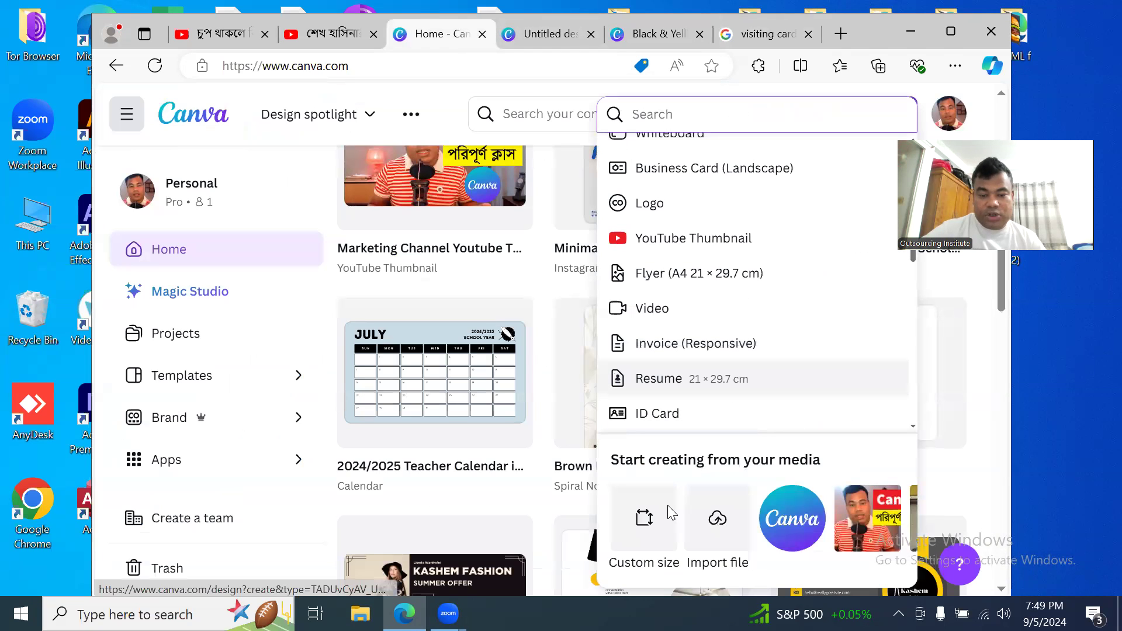
{"action": "left_click", "coordinate": [668, 505]}
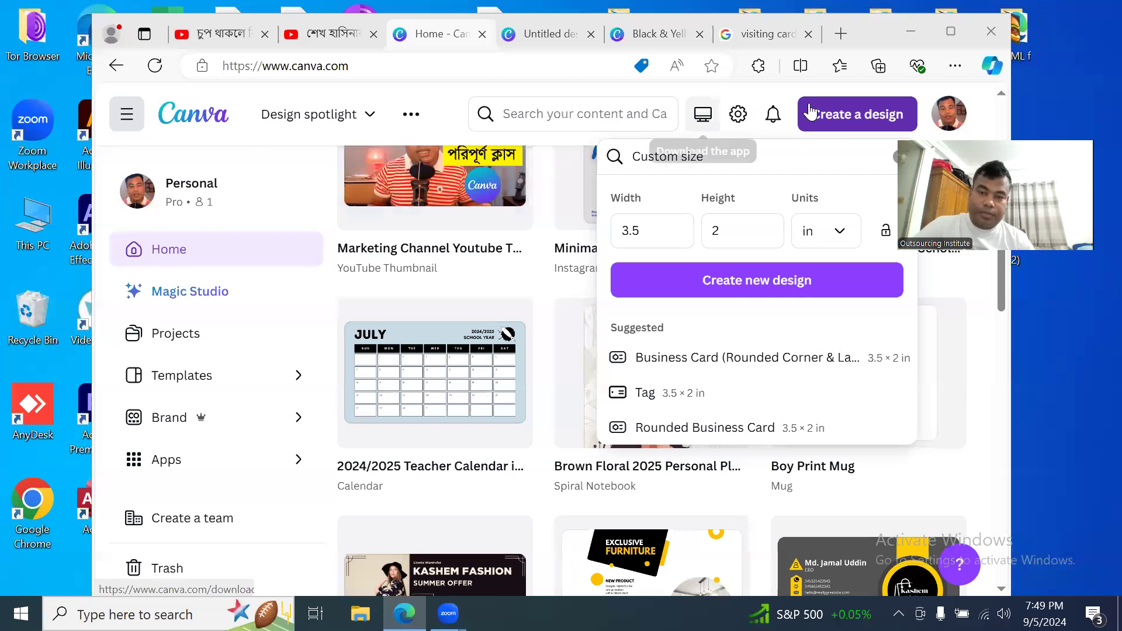
- Maximize the browser window and close the custom size form
{"action": "left_click", "coordinate": [951, 32]}
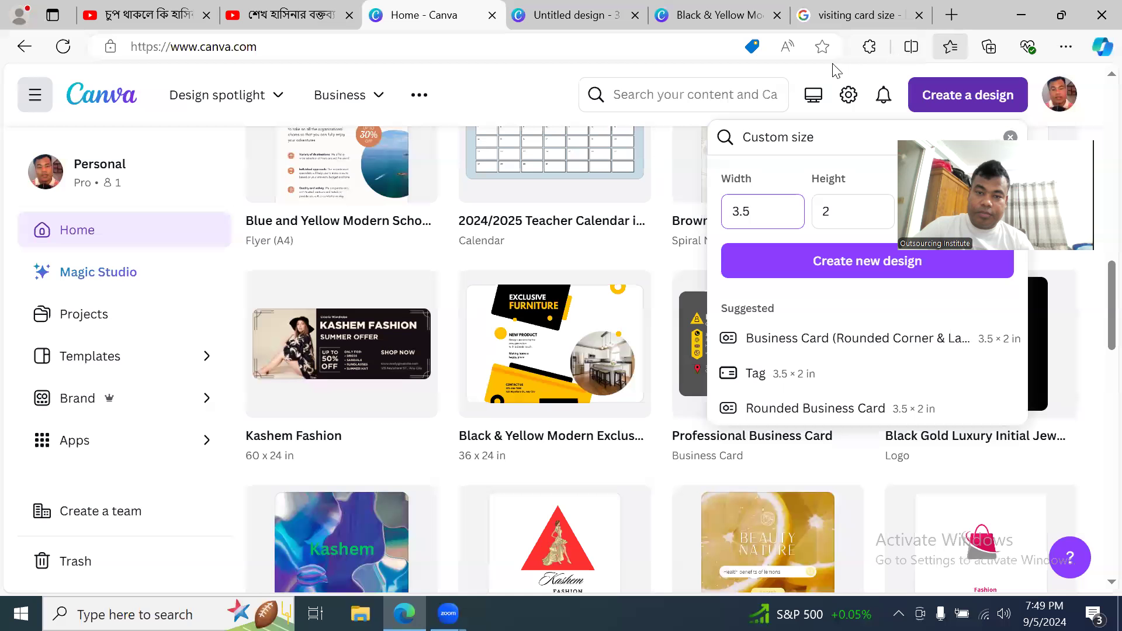
{"action": "left_click", "coordinate": [423, 383]}
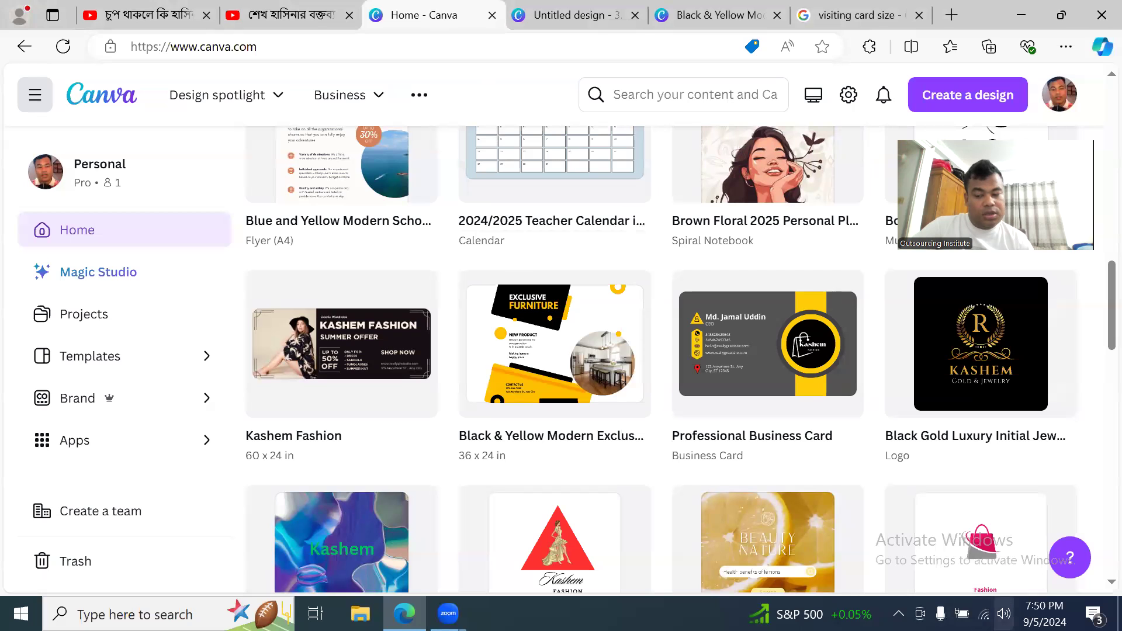
{"action": "left_click", "coordinate": [1003, 613]}
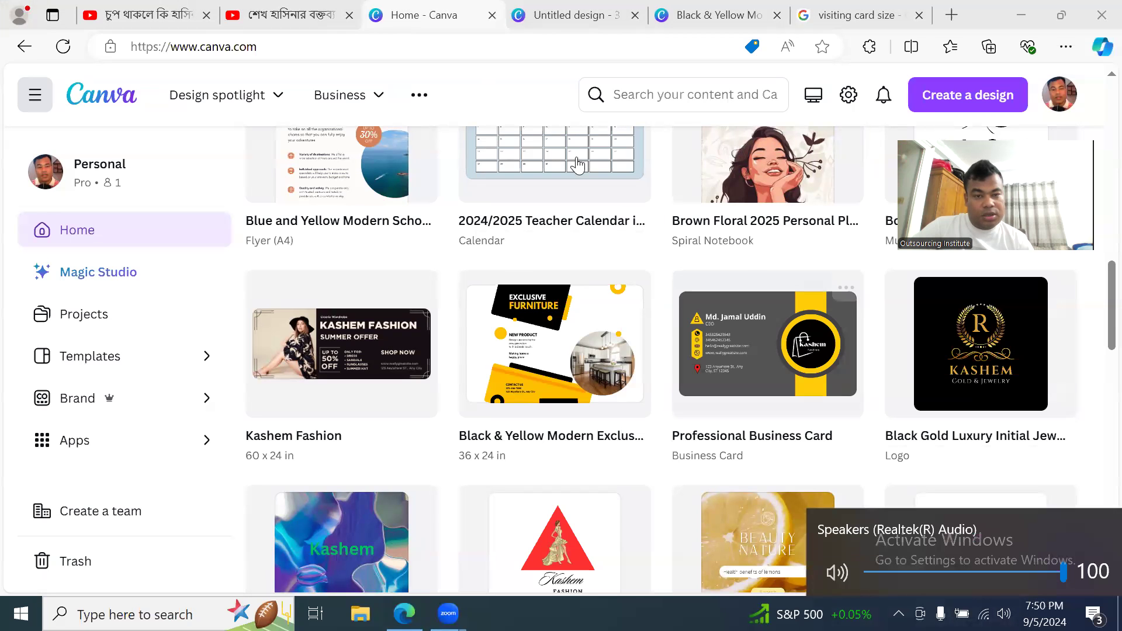
{"action": "left_click", "coordinate": [481, 85]}
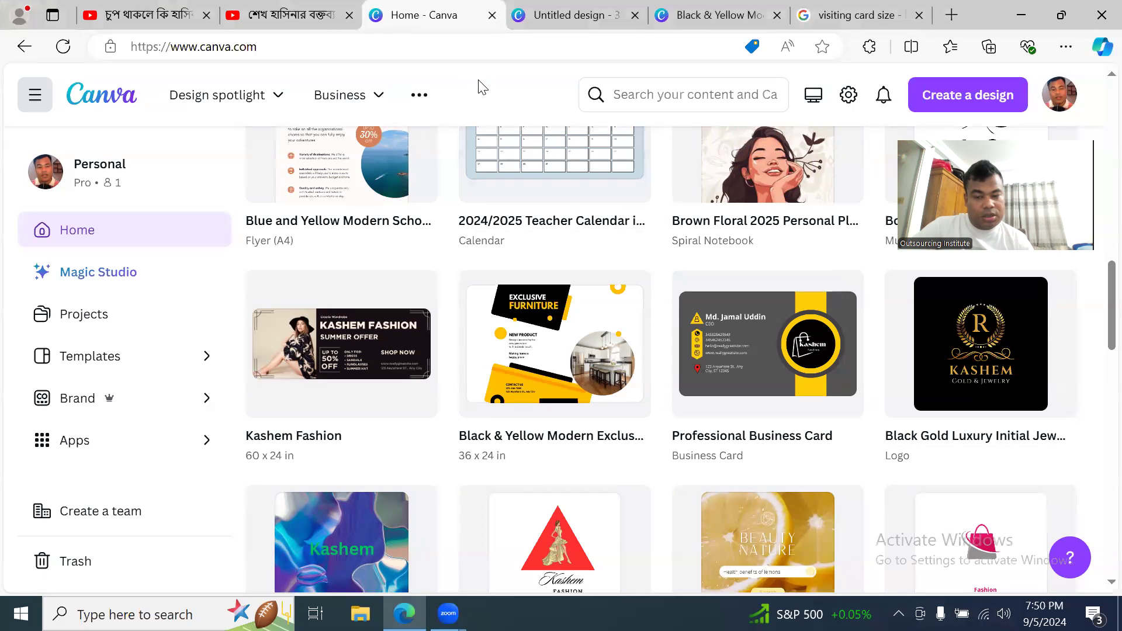
- Open the Yellow Black Modern Business Card from the recent designs and browse its library of elements
{"action": "scroll", "coordinate": [643, 438], "scroll_direction": "down", "scroll_amount": 6}
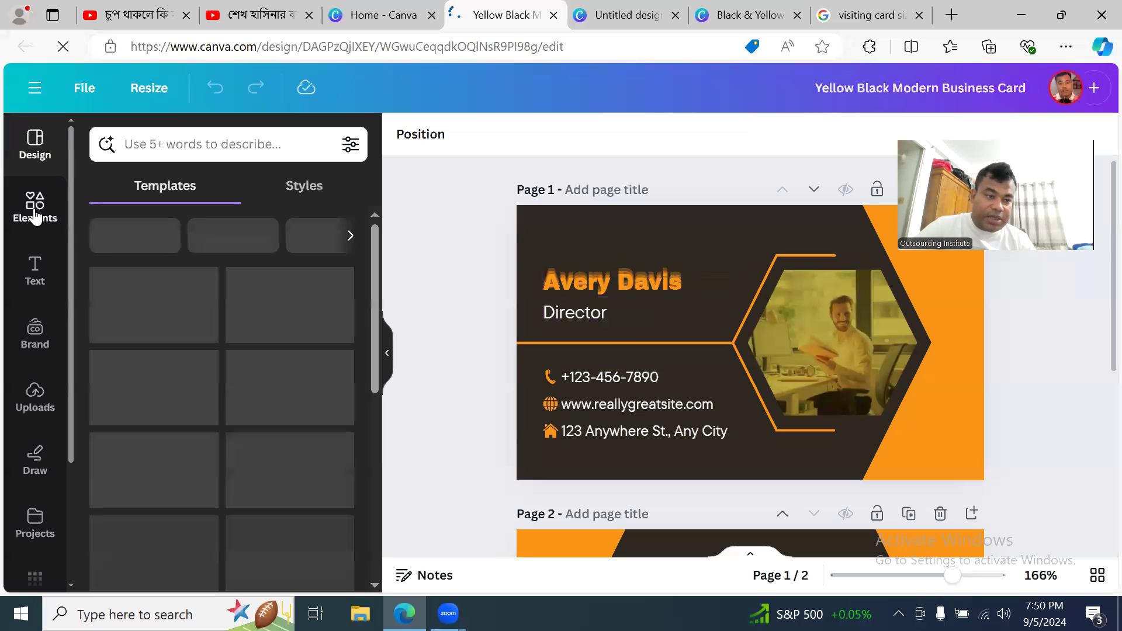
{"action": "left_click", "coordinate": [35, 213]}
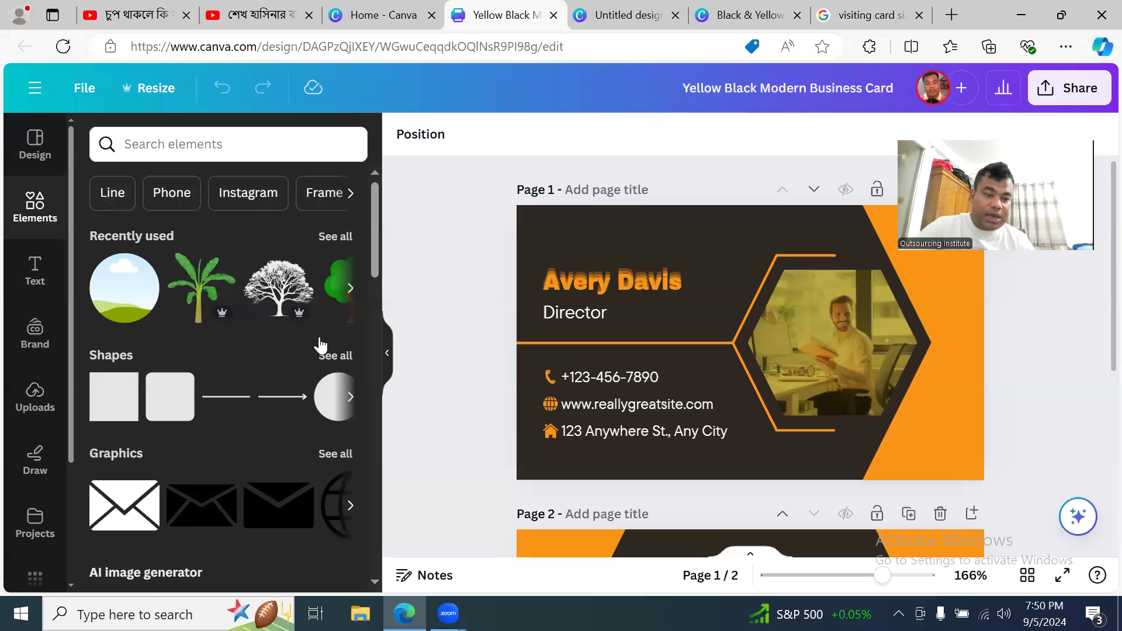
{"action": "scroll", "coordinate": [321, 345], "scroll_direction": "down", "scroll_amount": 15}
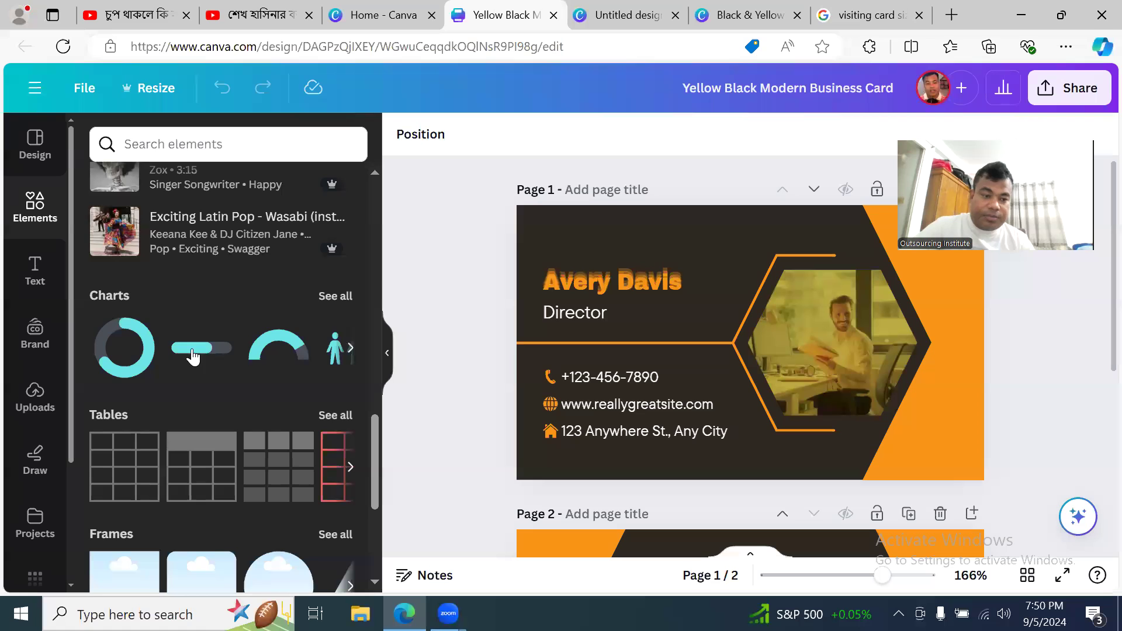
{"action": "scroll", "coordinate": [207, 350], "scroll_direction": "up", "scroll_amount": 10}
{"action": "scroll", "coordinate": [212, 371], "scroll_direction": "down", "scroll_amount": 10}
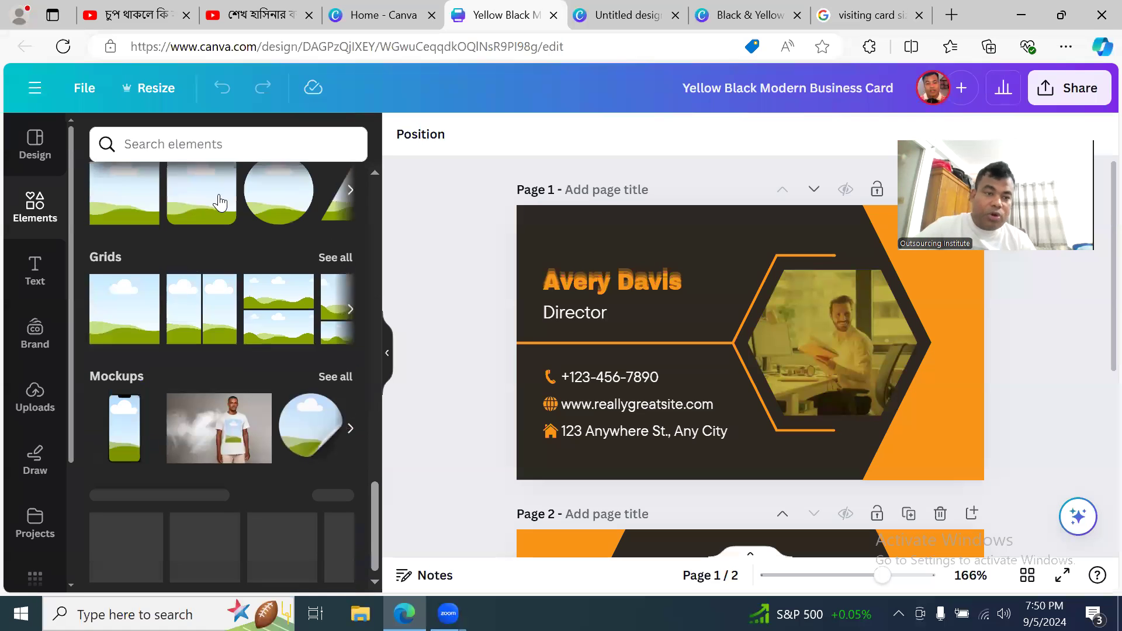
- Search the elements for "rose" and add the pink rose graphic to page 1 of the business card
{"action": "left_click", "coordinate": [247, 139]}
{"action": "type", "text": "rose"}
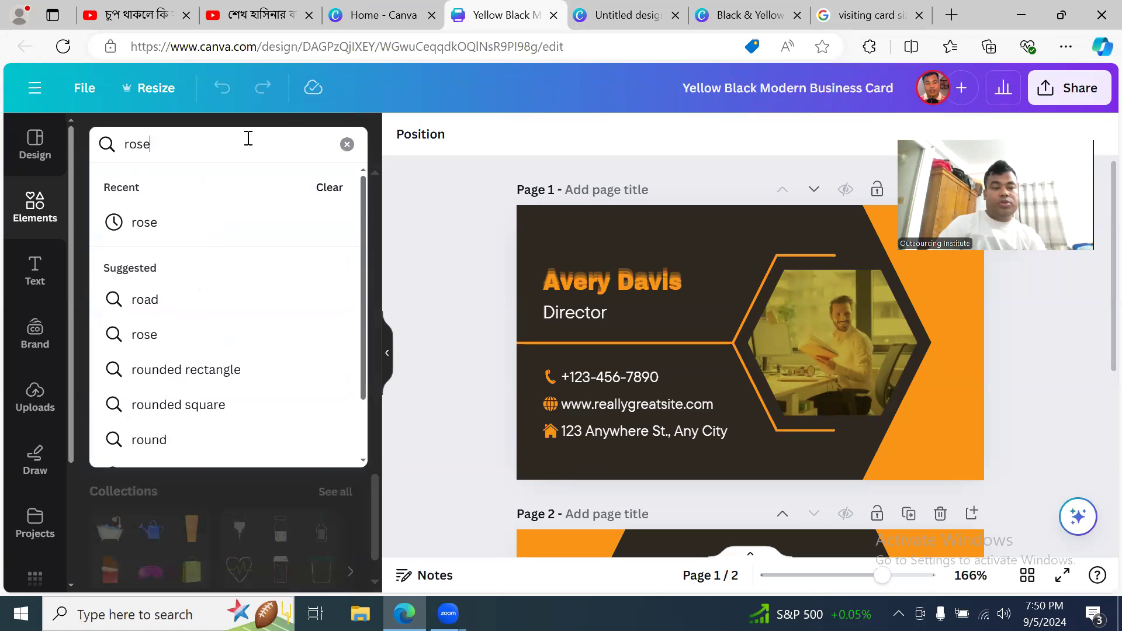
{"action": "key", "text": "Return"}
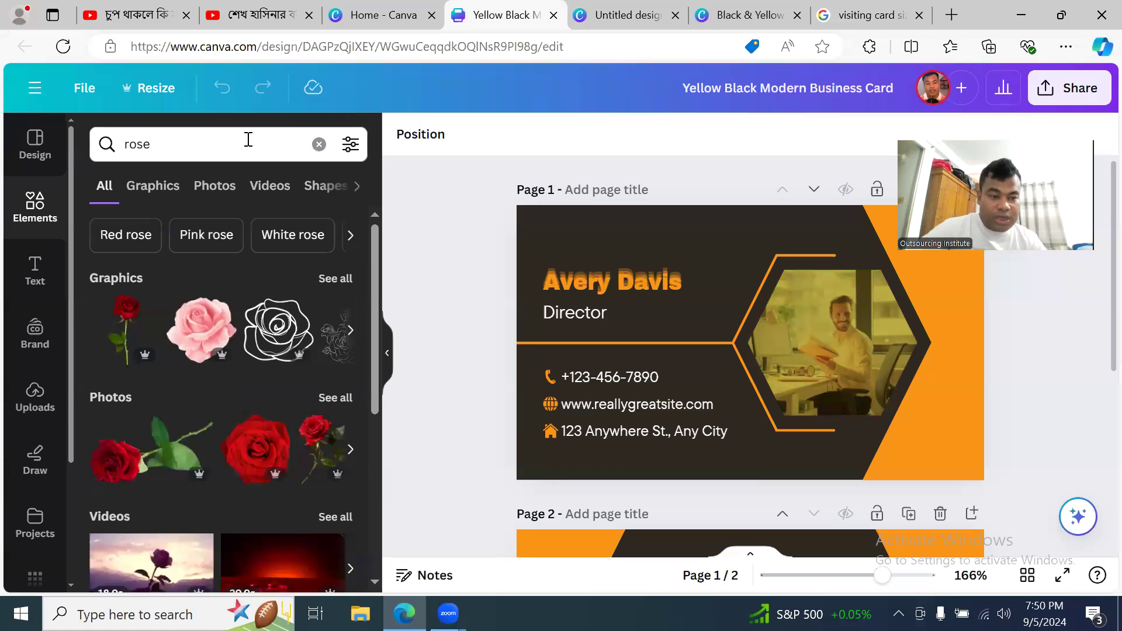
{"action": "scroll", "coordinate": [212, 373], "scroll_direction": "down", "scroll_amount": 5}
{"action": "scroll", "coordinate": [214, 377], "scroll_direction": "up", "scroll_amount": 5}
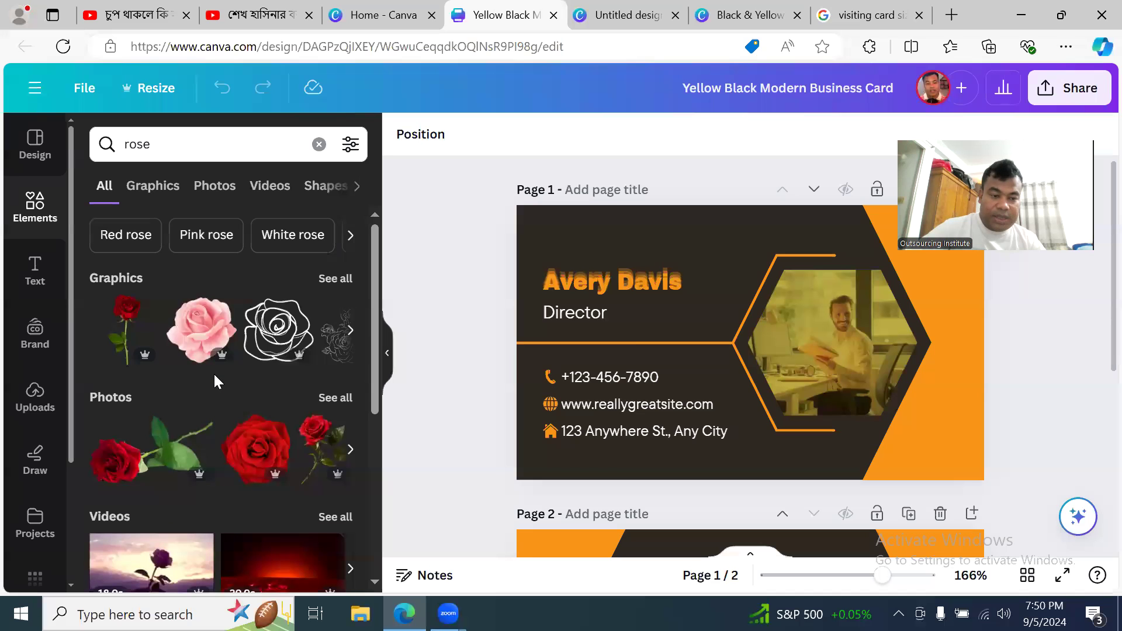
{"action": "left_click", "coordinate": [206, 324]}
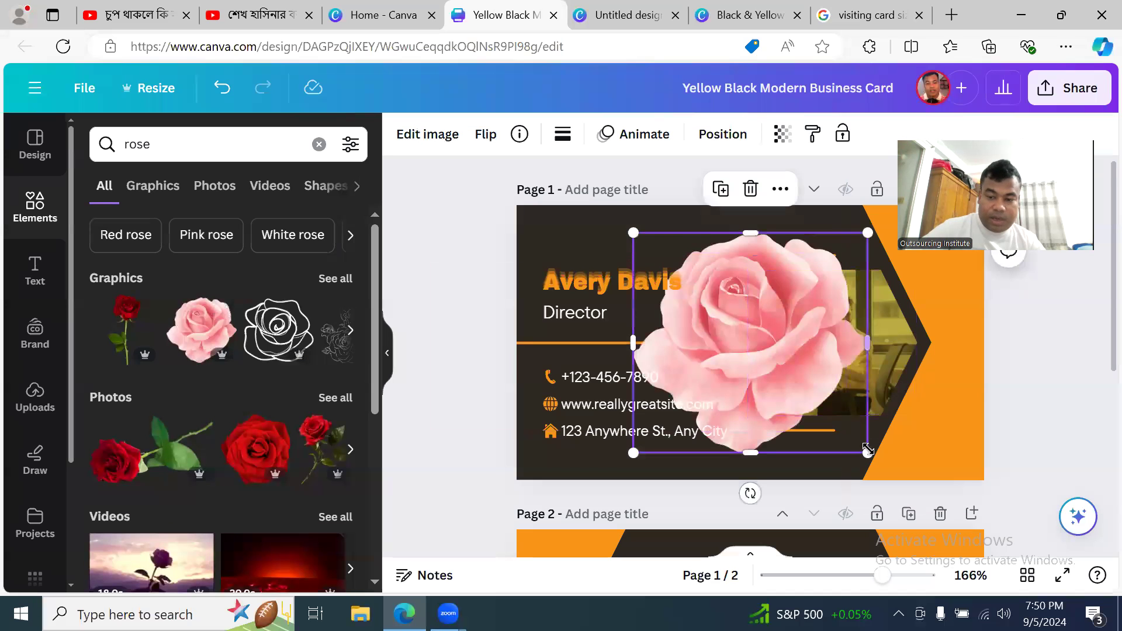
- Shrink the pink rose graphic so it fits in the upper-left corner of the business card's page 1
{"action": "left_click_drag", "start_coordinate": [867, 451], "coordinate": [544, 232]}
{"action": "left_click", "coordinate": [726, 235]}
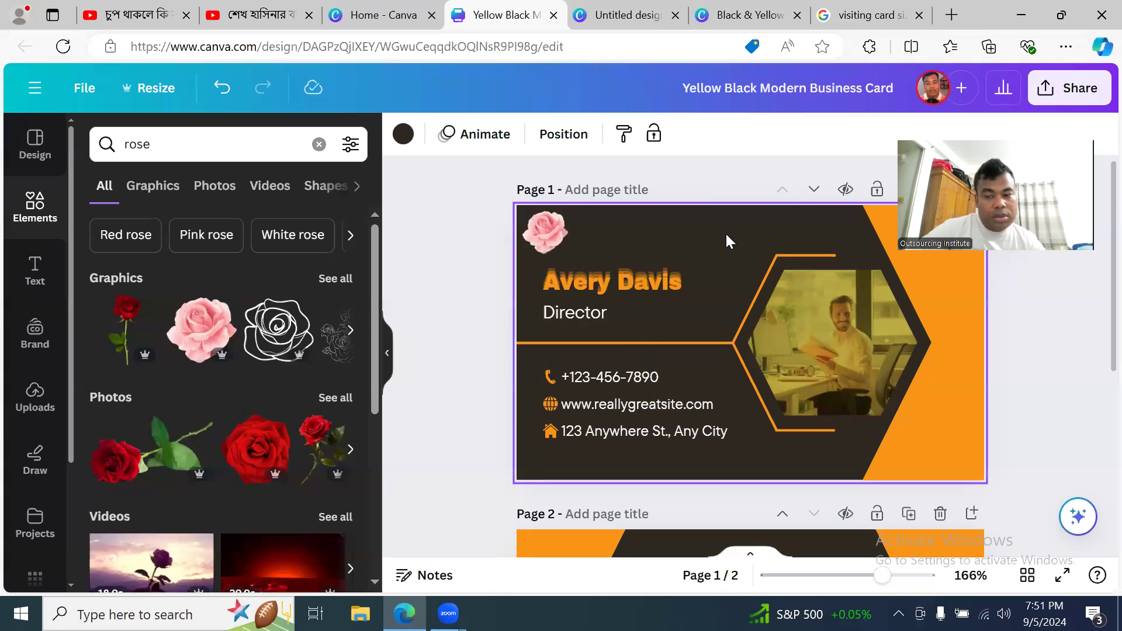
{"action": "left_click", "coordinate": [858, 371]}
{"action": "left_click", "coordinate": [701, 405]}
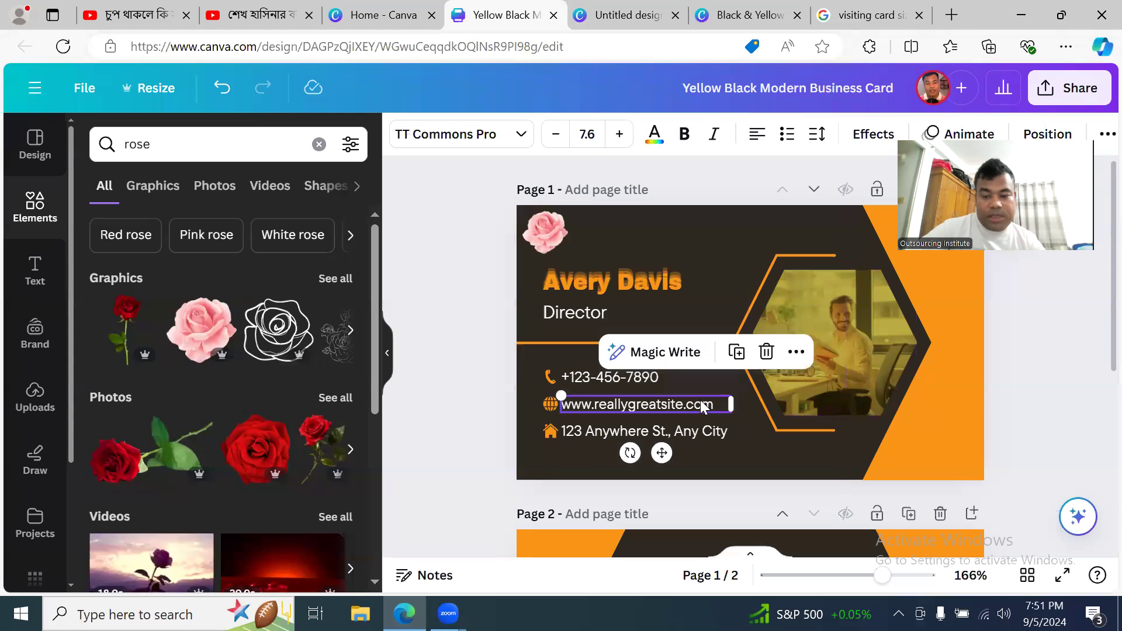
- Shift the orange angled shape slightly toward the card's right edge and delete the pink rose from page 1
{"action": "mouse_move", "coordinate": [932, 420]}
{"action": "left_mouse_down"}
{"action": "mouse_move", "coordinate": [1001, 453]}
{"action": "mouse_move", "coordinate": [897, 433]}
{"action": "mouse_move", "coordinate": [972, 446]}
{"action": "mouse_move", "coordinate": [943, 437]}
{"action": "left_mouse_up"}
{"action": "mouse_move", "coordinate": [952, 326]}
{"action": "left_mouse_down"}
{"action": "mouse_move", "coordinate": [931, 323]}
{"action": "mouse_move", "coordinate": [956, 323]}
{"action": "left_mouse_up"}
{"action": "left_click", "coordinate": [550, 232]}
{"action": "key", "text": "Delete"}
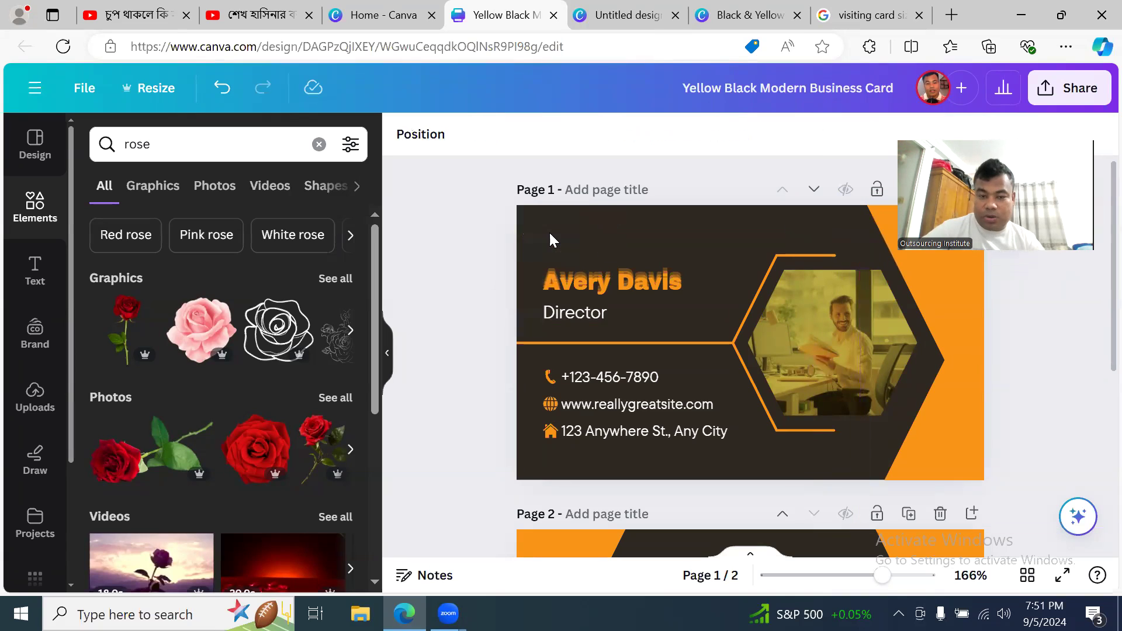
{"action": "left_click", "coordinate": [526, 262]}
{"action": "left_click", "coordinate": [422, 305]}
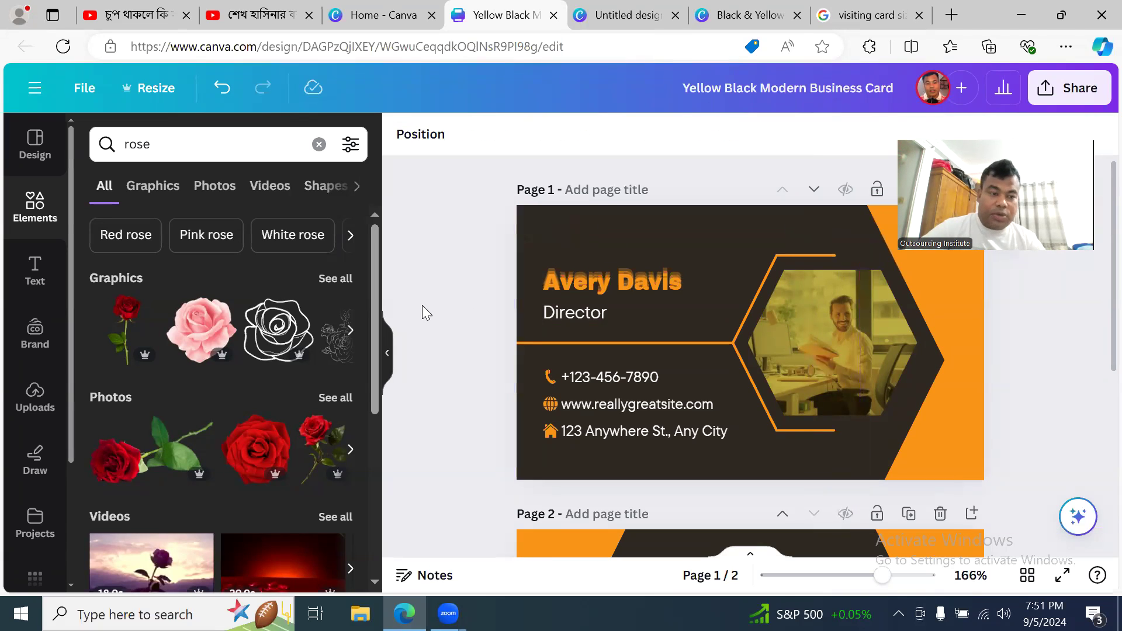
- Browse the element categories and add the square frame to the business card, shrinking it to about 2.4 by 2.4
{"action": "left_click", "coordinate": [43, 211]}
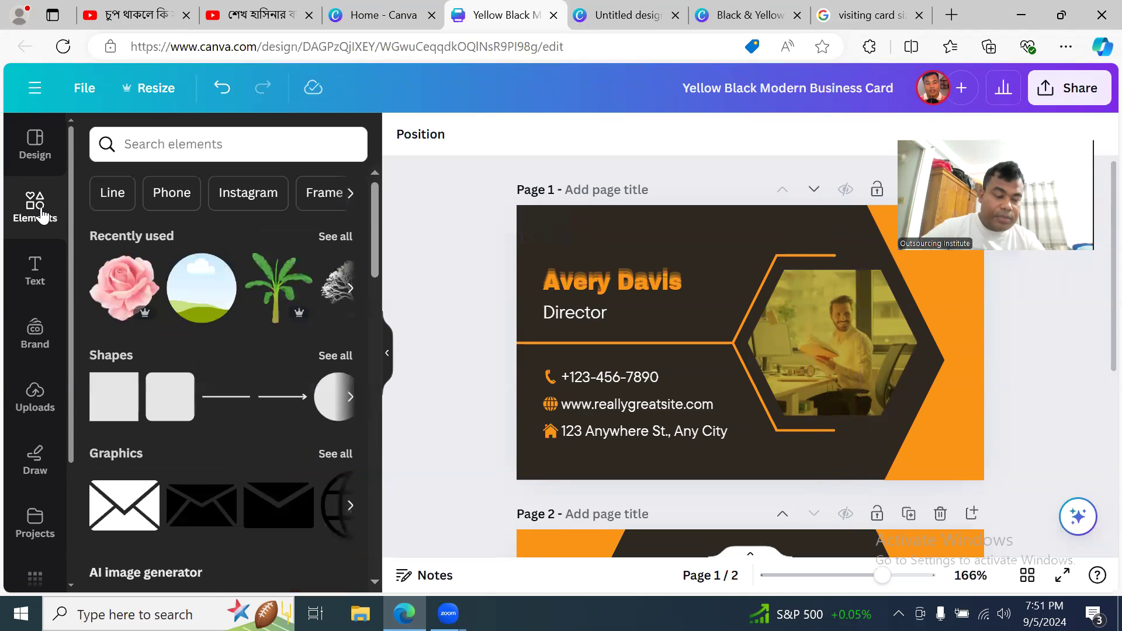
{"action": "scroll", "coordinate": [325, 316], "scroll_direction": "down", "scroll_amount": 3}
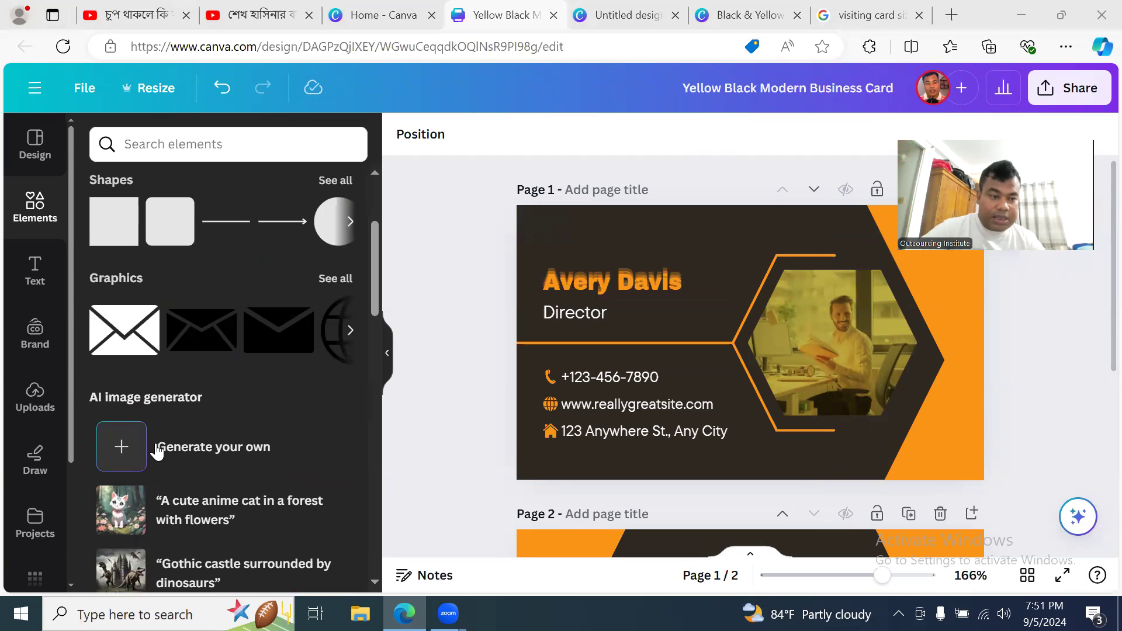
{"action": "left_click", "coordinate": [38, 208]}
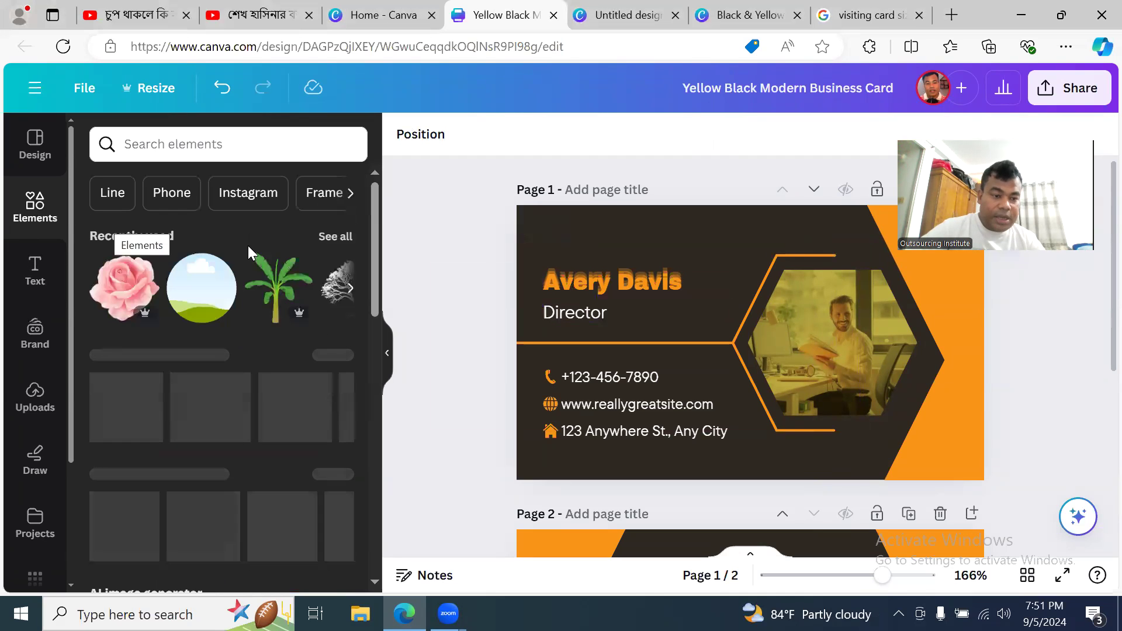
{"action": "scroll", "coordinate": [255, 325], "scroll_direction": "down", "scroll_amount": 5}
{"action": "scroll", "coordinate": [261, 333], "scroll_direction": "down", "scroll_amount": 15}
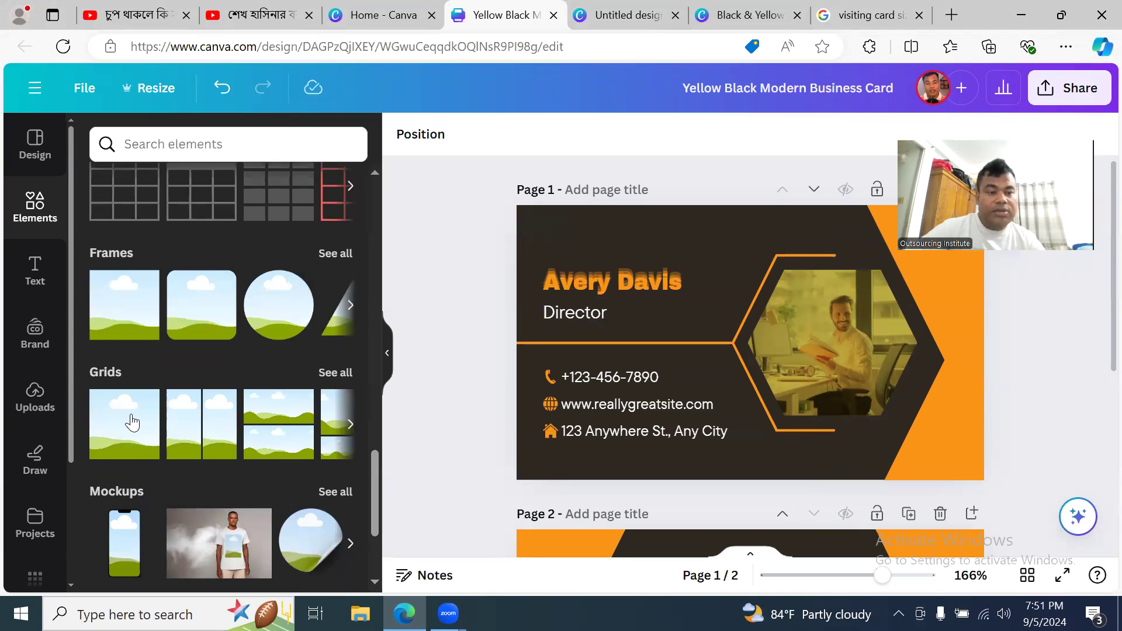
{"action": "left_click", "coordinate": [121, 315]}
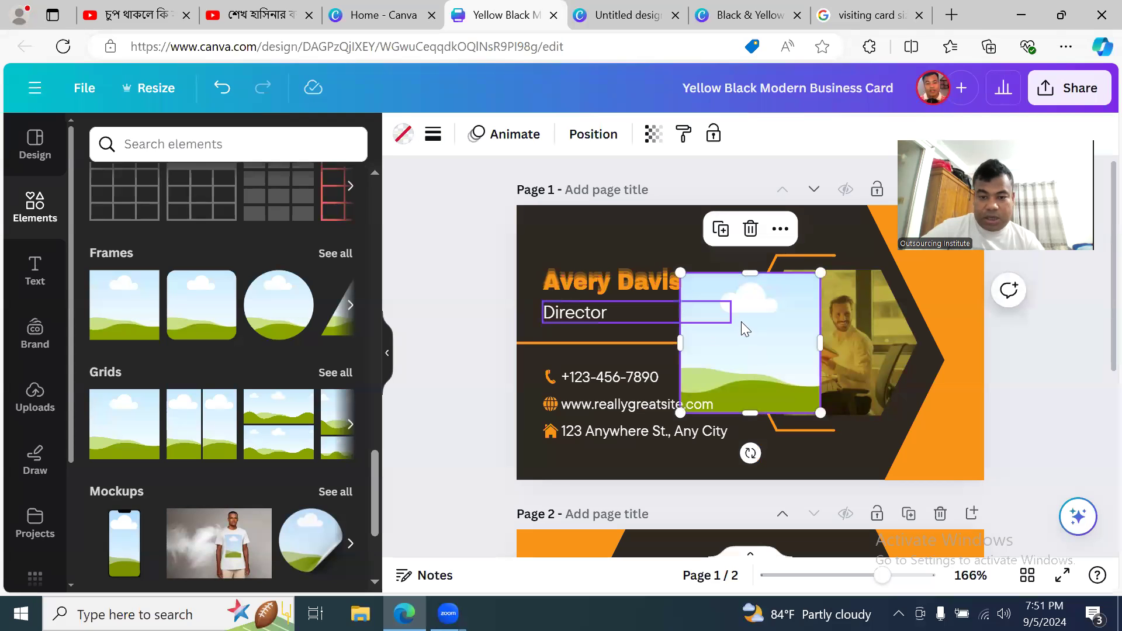
{"action": "left_click_drag", "start_coordinate": [637, 268], "coordinate": [666, 301]}
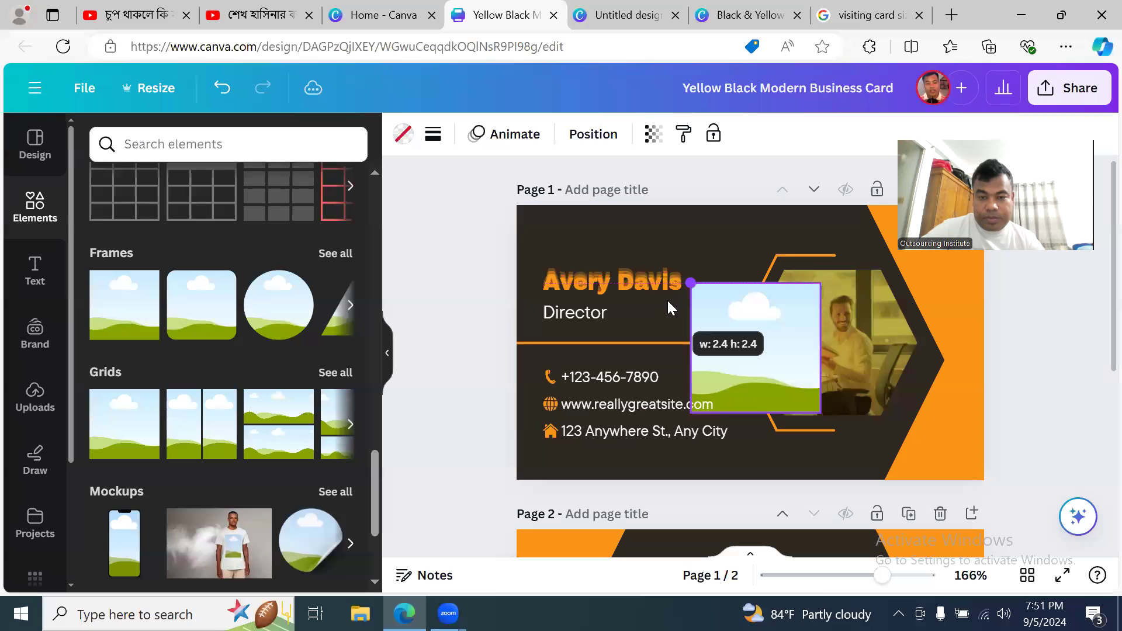
- Close the Yellow Black Modern Business Card and the Black & Yellow Modern Exclusive Furniture Poster
{"action": "left_click", "coordinate": [553, 14]}
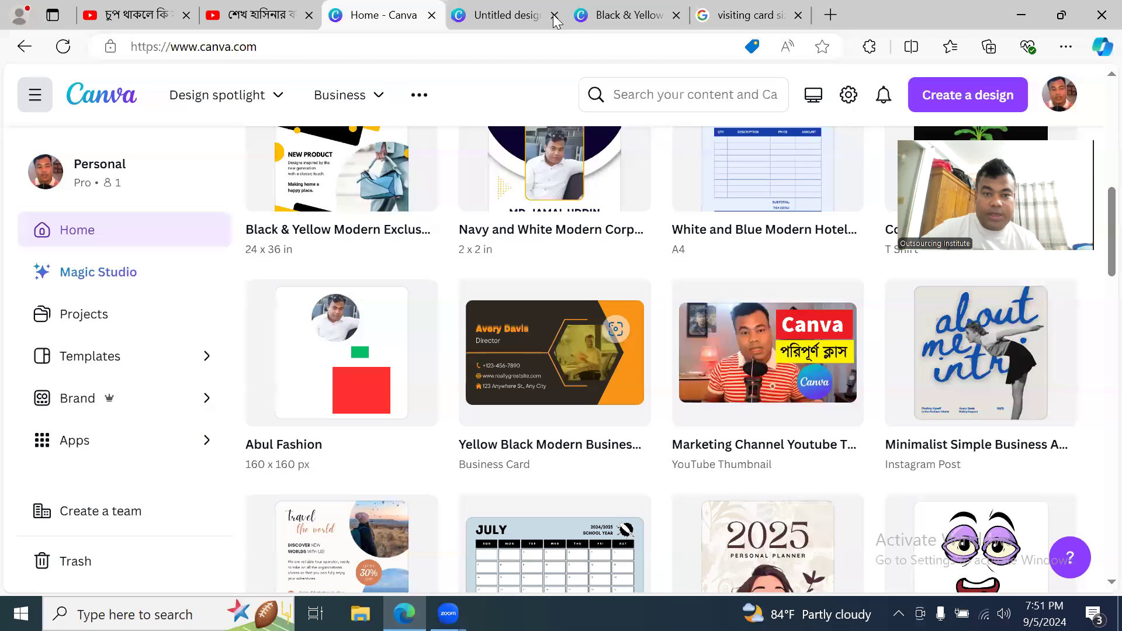
{"action": "left_click", "coordinate": [621, 17]}
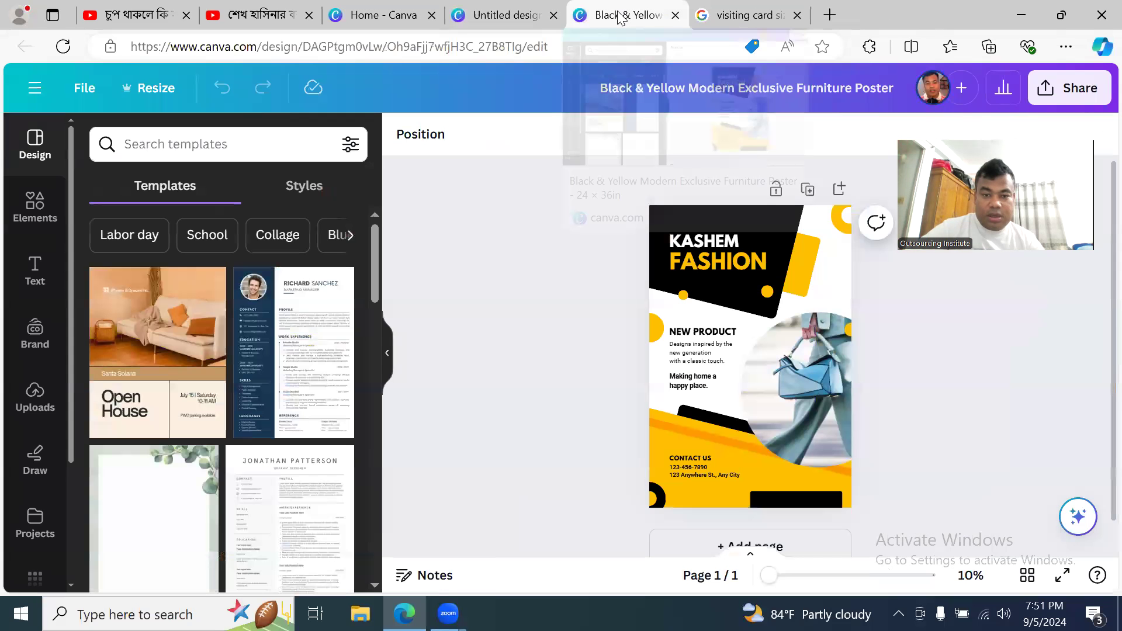
{"action": "left_click", "coordinate": [675, 14]}
- Create a new custom size design of 3.5 x 2 in from the Canva home page
{"action": "left_click", "coordinate": [397, 16]}
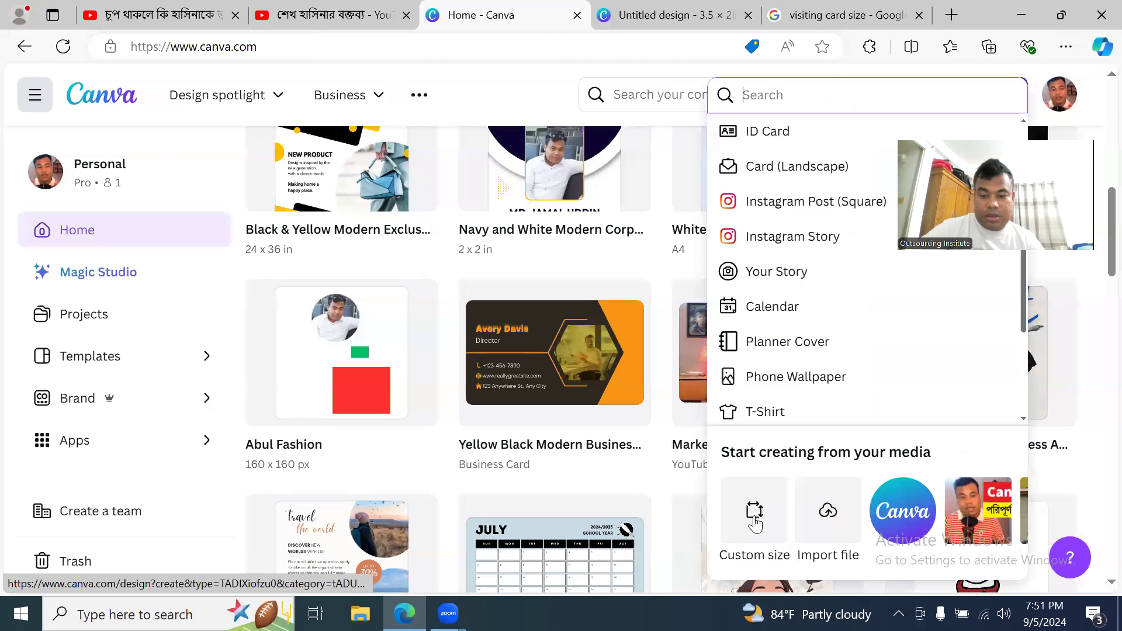
{"action": "left_click", "coordinate": [751, 516]}
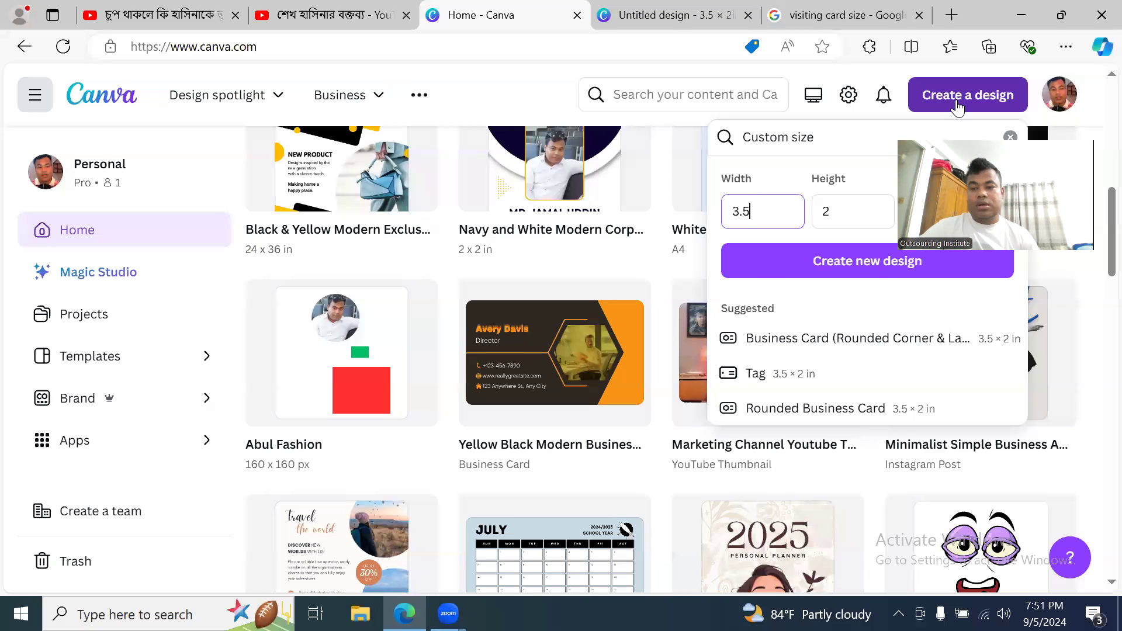
{"action": "left_click", "coordinate": [870, 263]}
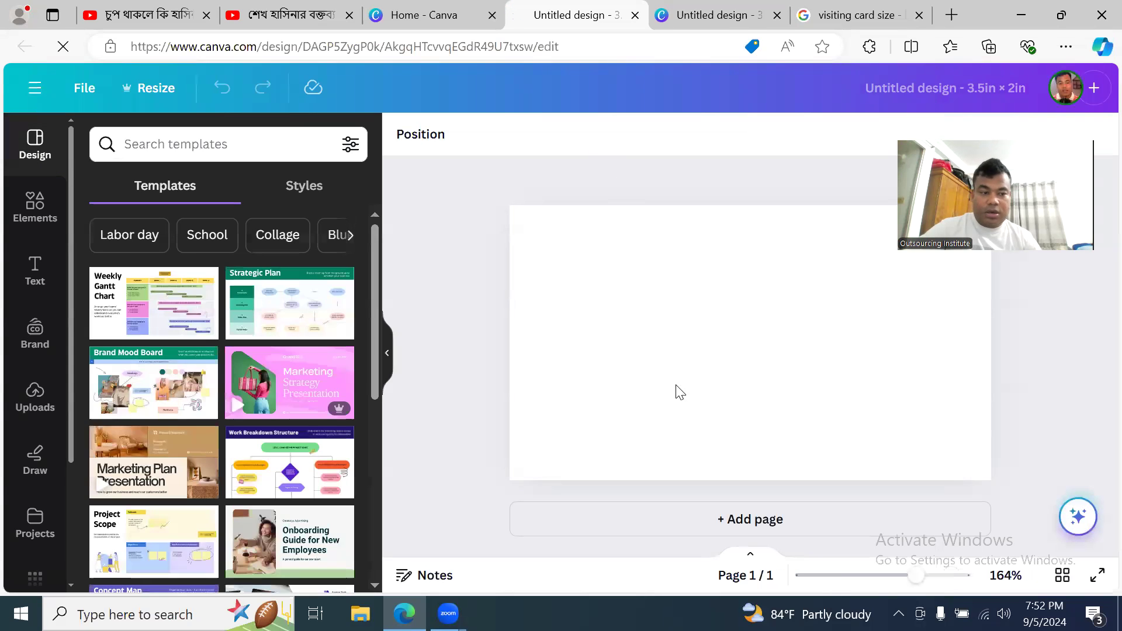
- Add the single-cell grid to the blank card and shrink it to about half size in the upper-left area
{"action": "left_click", "coordinate": [35, 206]}
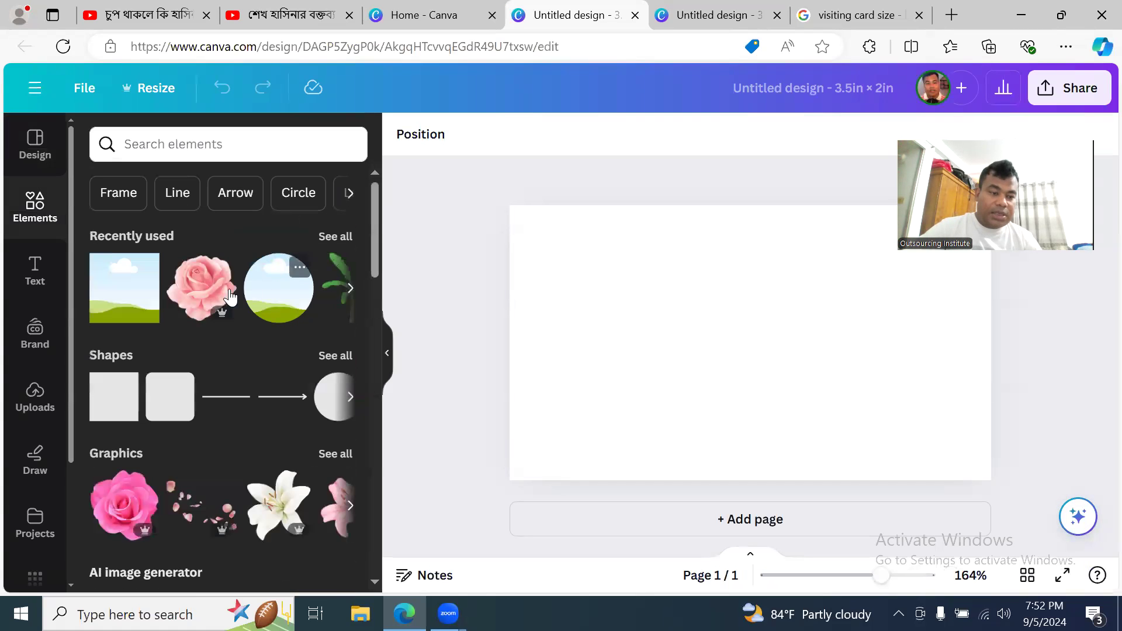
{"action": "scroll", "coordinate": [189, 351], "scroll_direction": "down", "scroll_amount": 12}
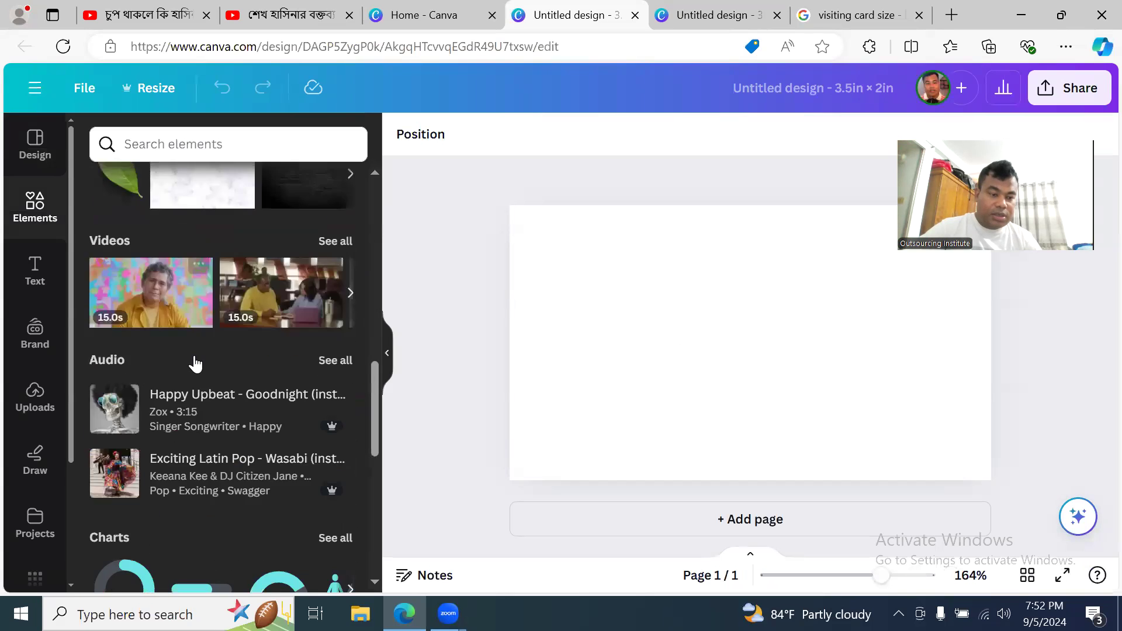
{"action": "scroll", "coordinate": [194, 361], "scroll_direction": "down", "scroll_amount": 8}
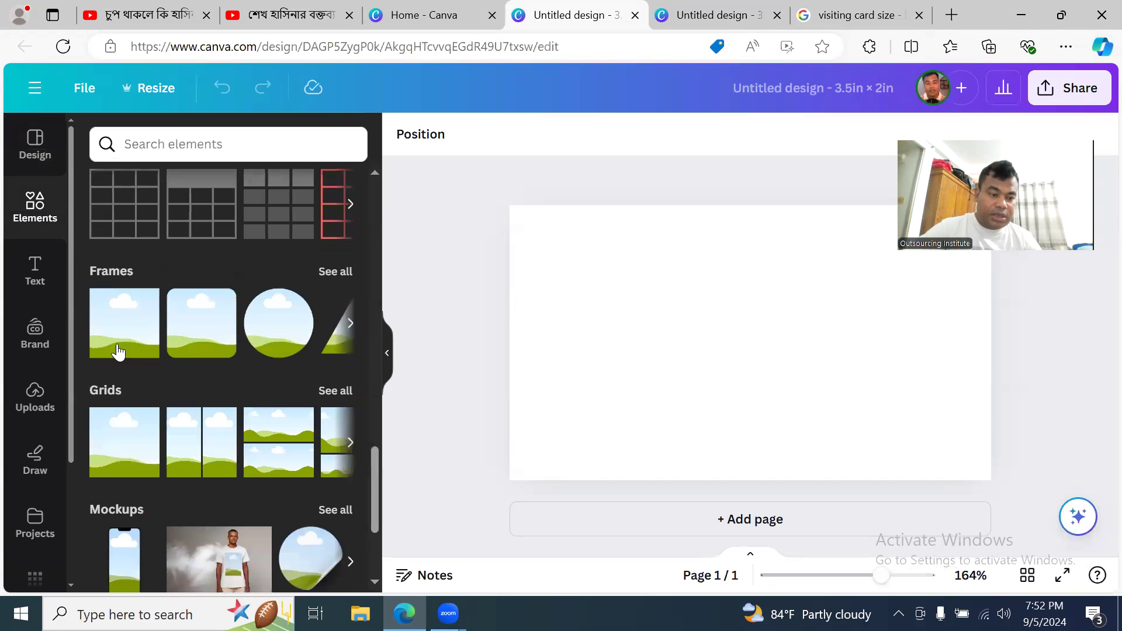
{"action": "left_click", "coordinate": [124, 453]}
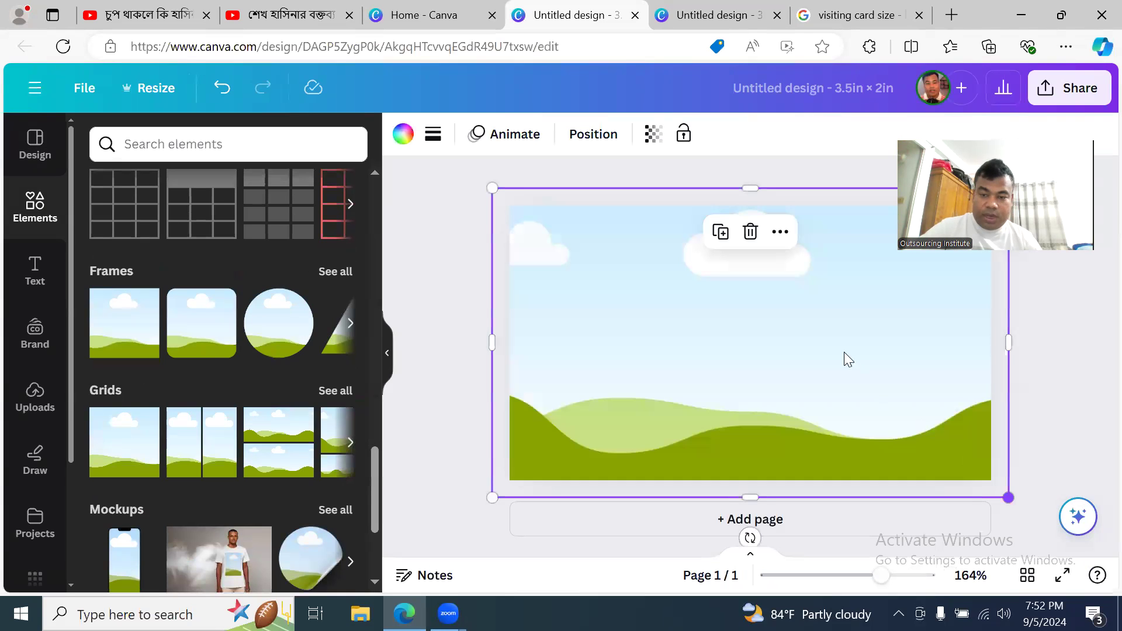
{"action": "mouse_move", "coordinate": [838, 347]}
{"action": "left_mouse_down"}
{"action": "mouse_move", "coordinate": [769, 290]}
{"action": "mouse_move", "coordinate": [874, 360]}
{"action": "mouse_move", "coordinate": [804, 333]}
{"action": "mouse_move", "coordinate": [821, 346]}
{"action": "left_mouse_up"}
{"action": "left_click_drag", "start_coordinate": [991, 498], "coordinate": [710, 354]}
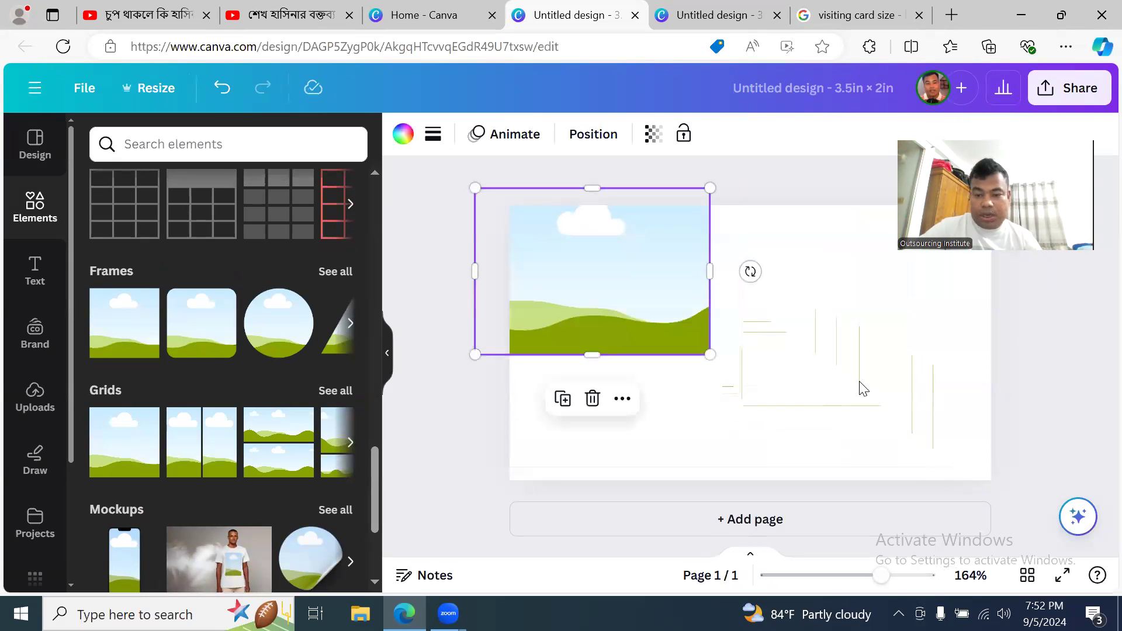
- Move the grid partly off the card's upper-left corner and rotate it to 15°
{"action": "left_click", "coordinate": [840, 386]}
{"action": "left_click", "coordinate": [589, 277]}
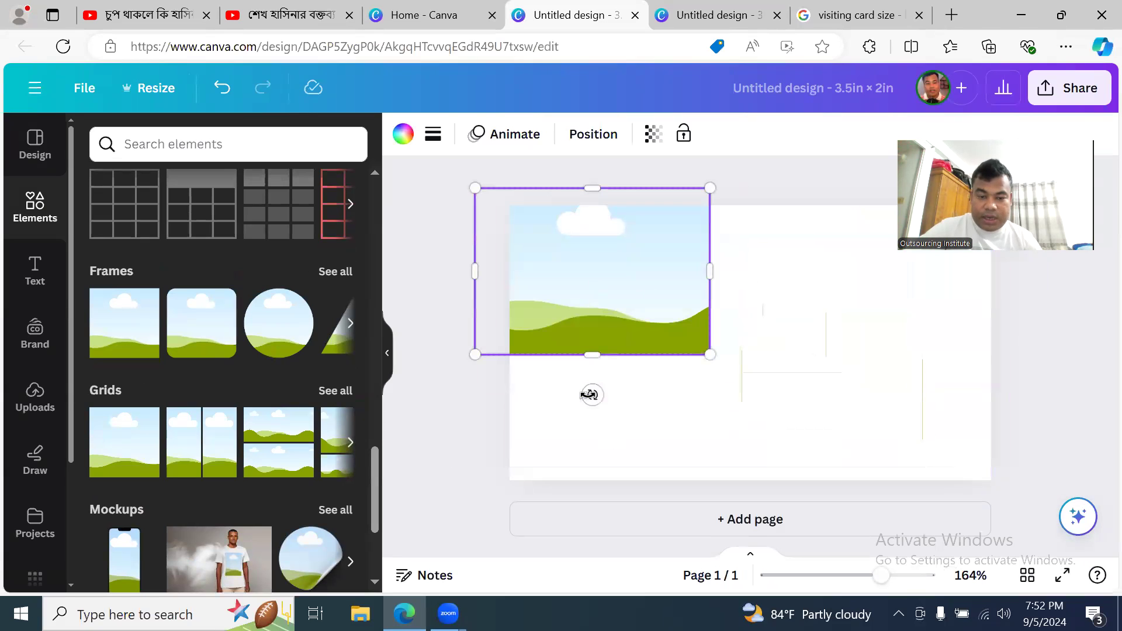
{"action": "left_click_drag", "start_coordinate": [591, 395], "coordinate": [547, 377]}
{"action": "left_click_drag", "start_coordinate": [605, 281], "coordinate": [570, 233]}
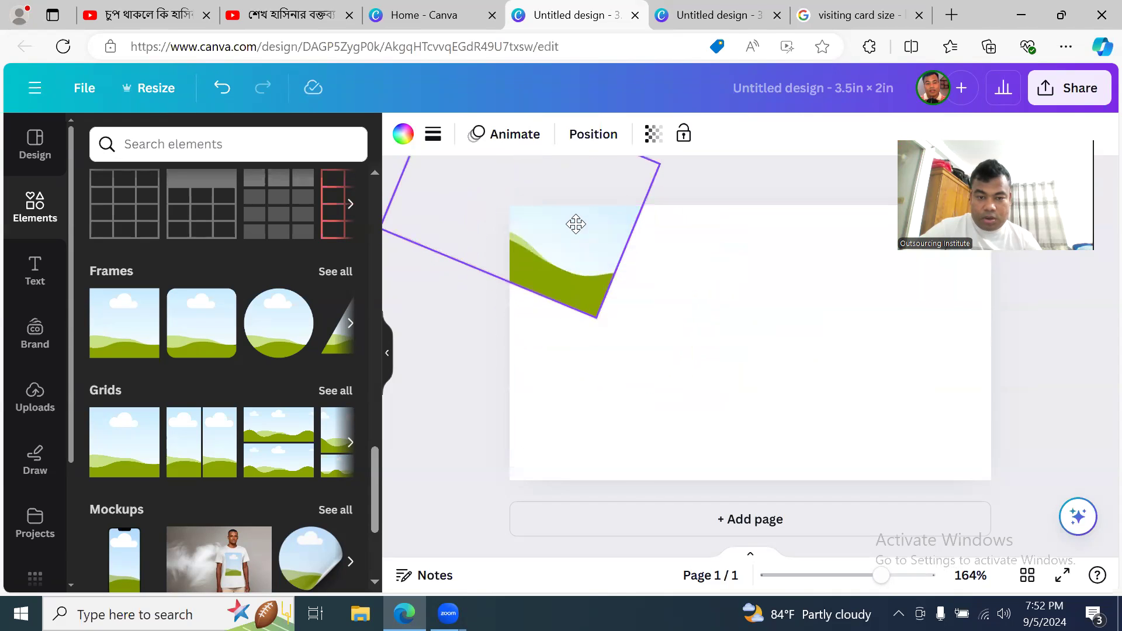
{"action": "left_click_drag", "start_coordinate": [472, 310], "coordinate": [489, 308]}
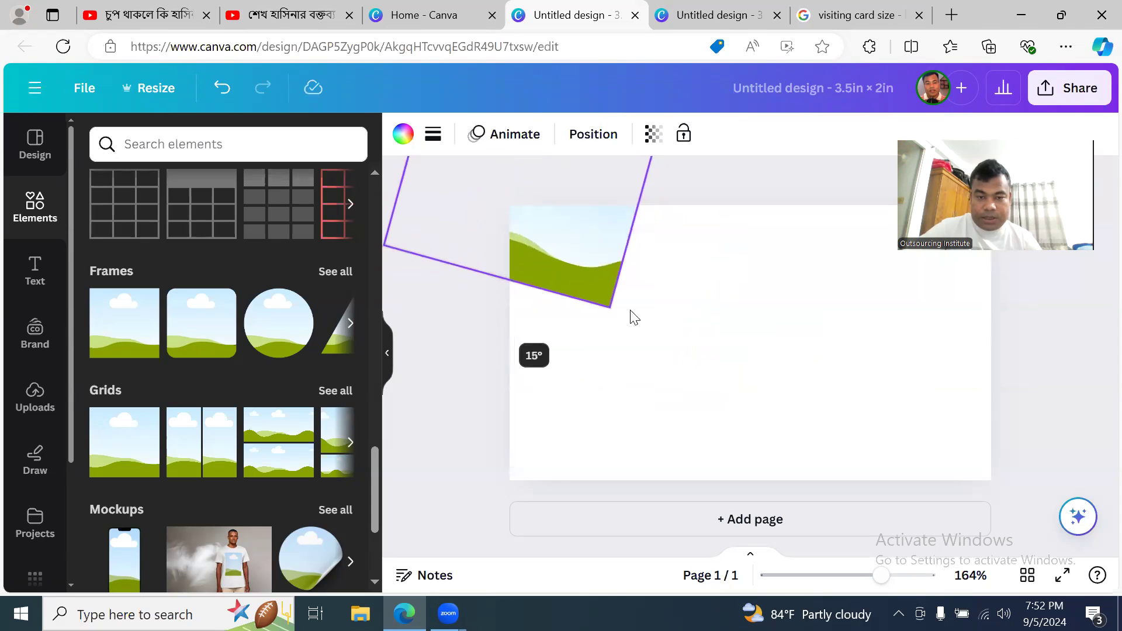
- Fill the rotated grid with red and move it further into the card from the upper-left corner
{"action": "left_click", "coordinate": [604, 259]}
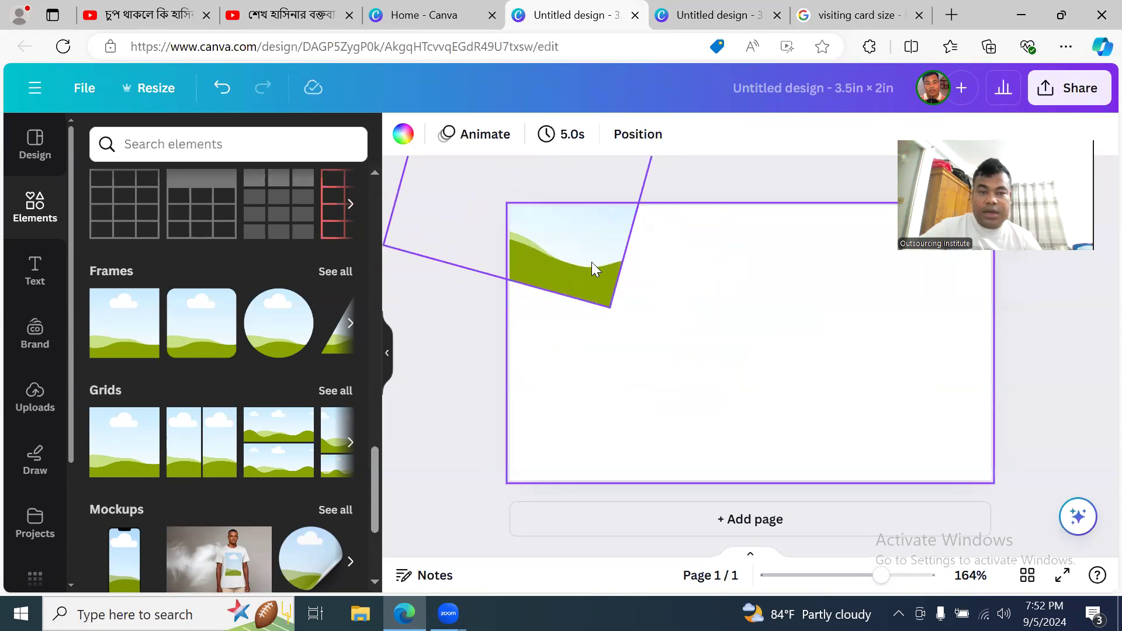
{"action": "left_click", "coordinate": [591, 262]}
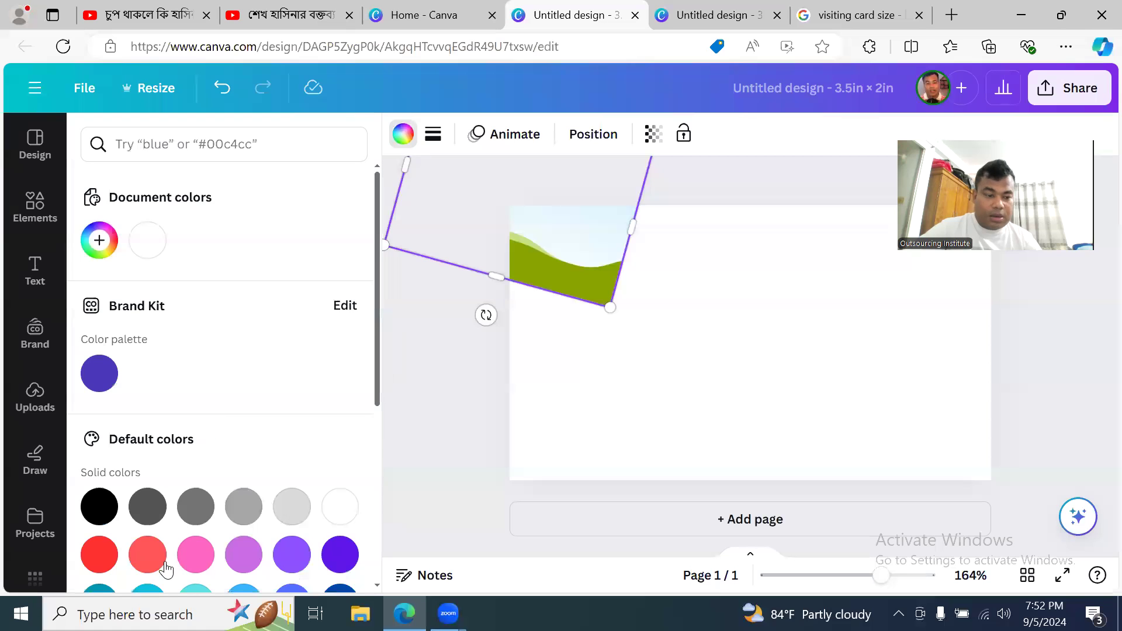
{"action": "left_click", "coordinate": [99, 553]}
{"action": "left_click", "coordinate": [623, 421]}
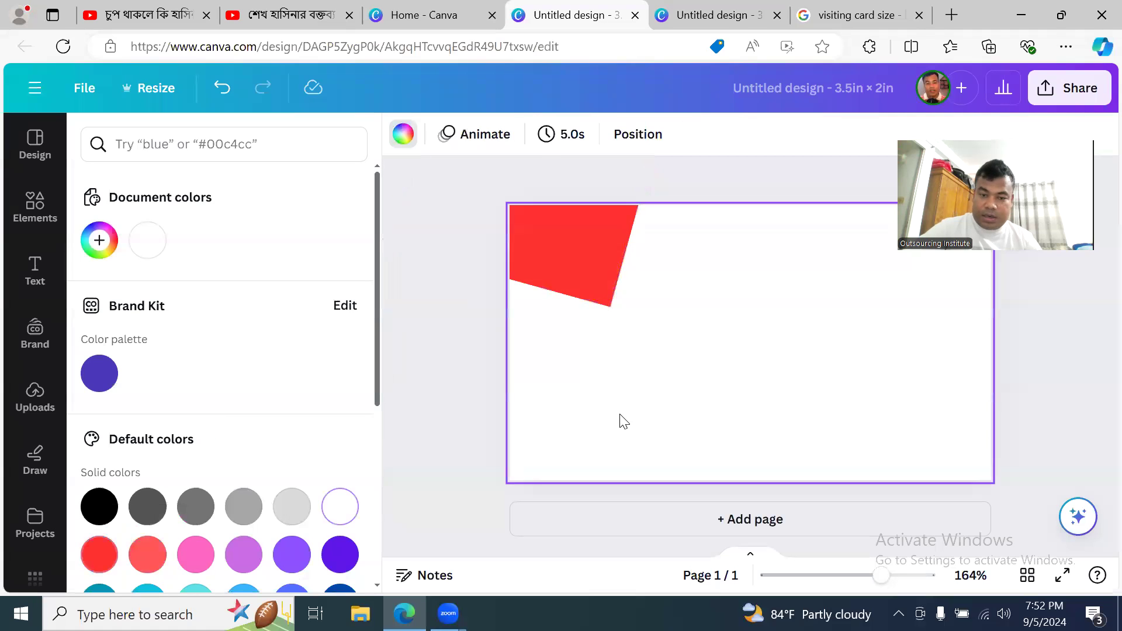
{"action": "left_click", "coordinate": [577, 259]}
{"action": "left_click_drag", "start_coordinate": [577, 260], "coordinate": [622, 305]}
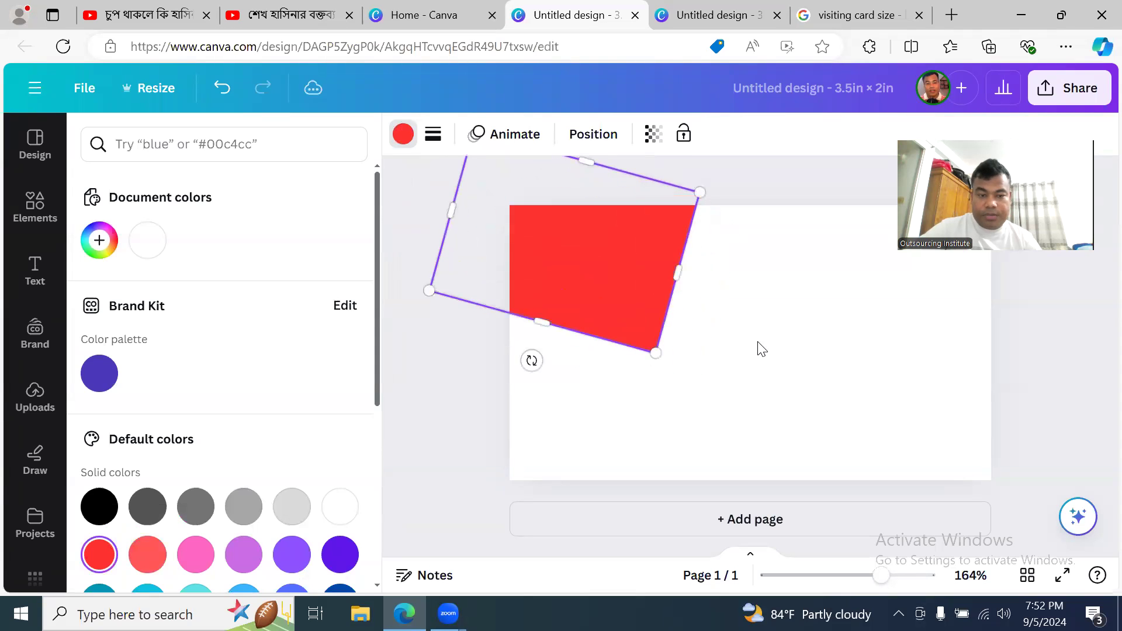
{"action": "left_click", "coordinate": [575, 407]}
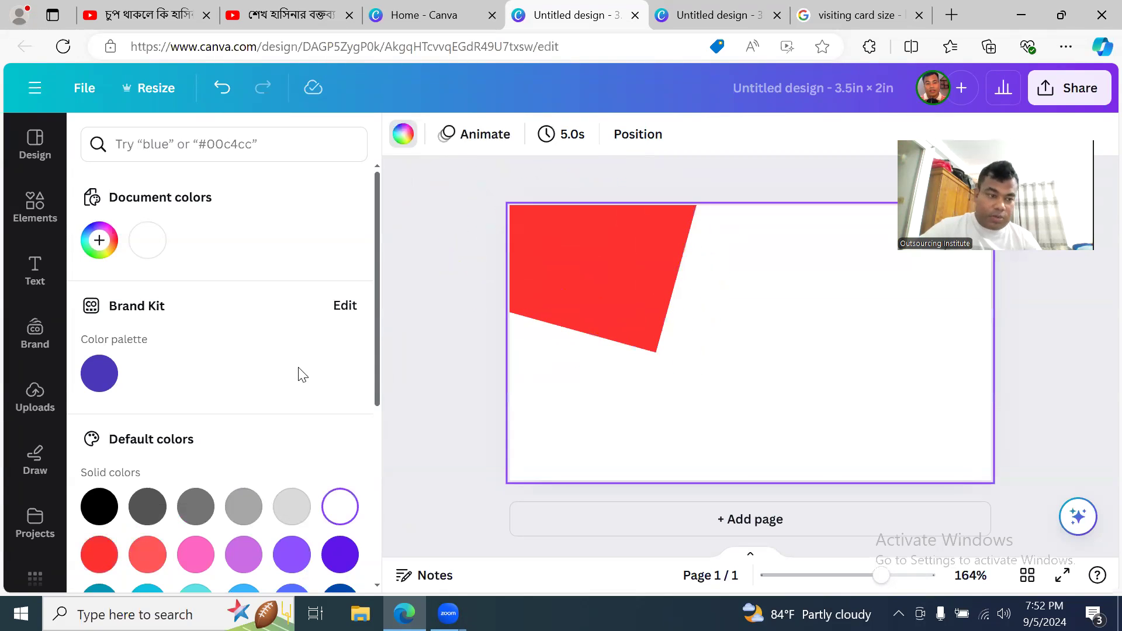
- Add a second single-cell grid to the card and shrink it into the lower-right area
{"action": "left_click", "coordinate": [36, 206]}
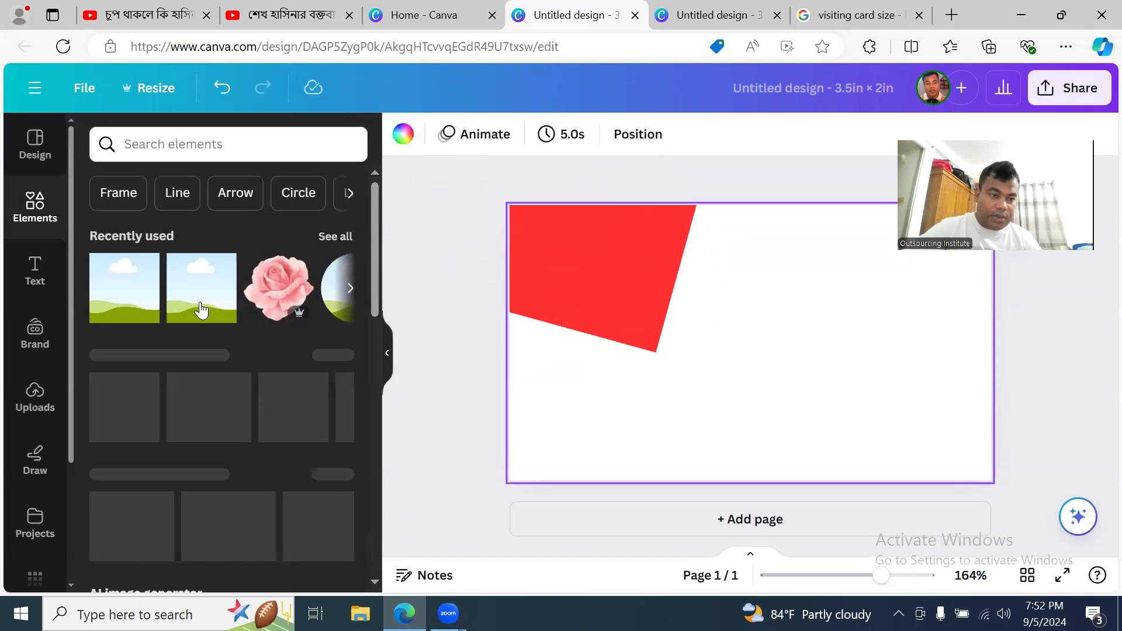
{"action": "left_click", "coordinate": [121, 302]}
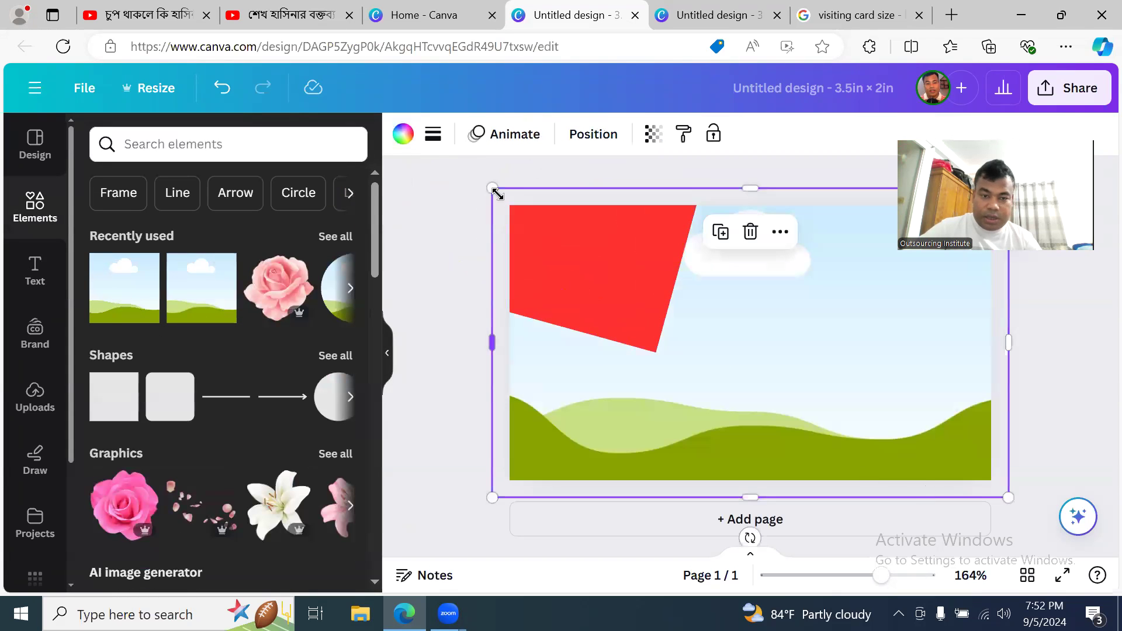
{"action": "left_click_drag", "start_coordinate": [508, 195], "coordinate": [874, 340]}
{"action": "left_click_drag", "start_coordinate": [899, 405], "coordinate": [862, 400]}
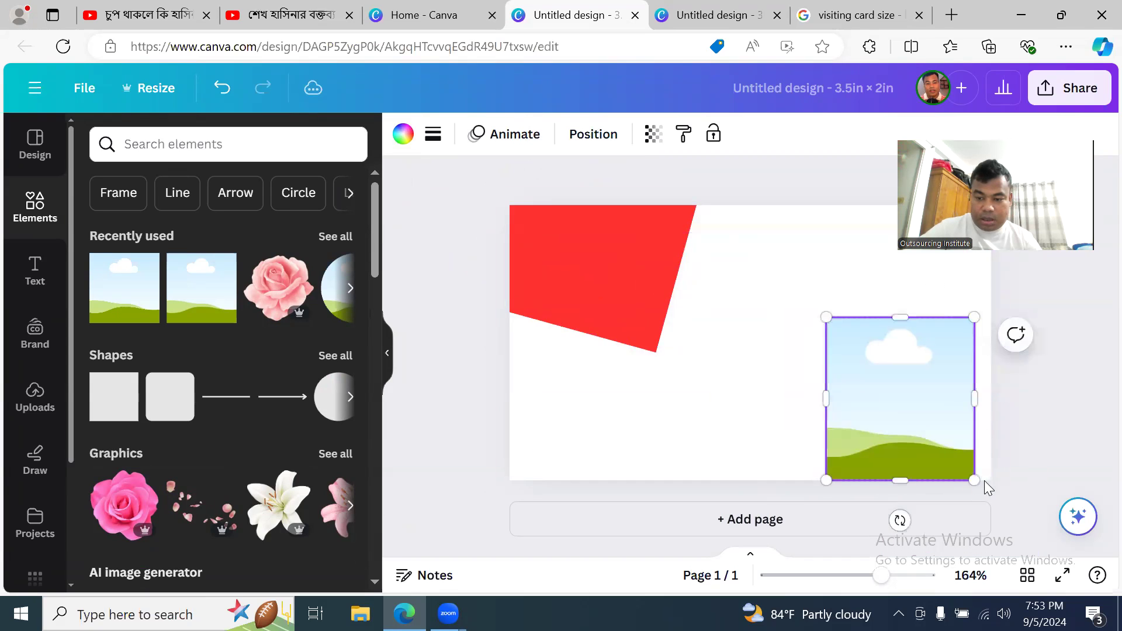
- Enlarge the second grid and position it so it extends past the card's right and bottom edges
{"action": "left_click_drag", "start_coordinate": [974, 480], "coordinate": [1120, 562]}
{"action": "left_click_drag", "start_coordinate": [904, 392], "coordinate": [825, 445]}
{"action": "left_click", "coordinate": [753, 431]}
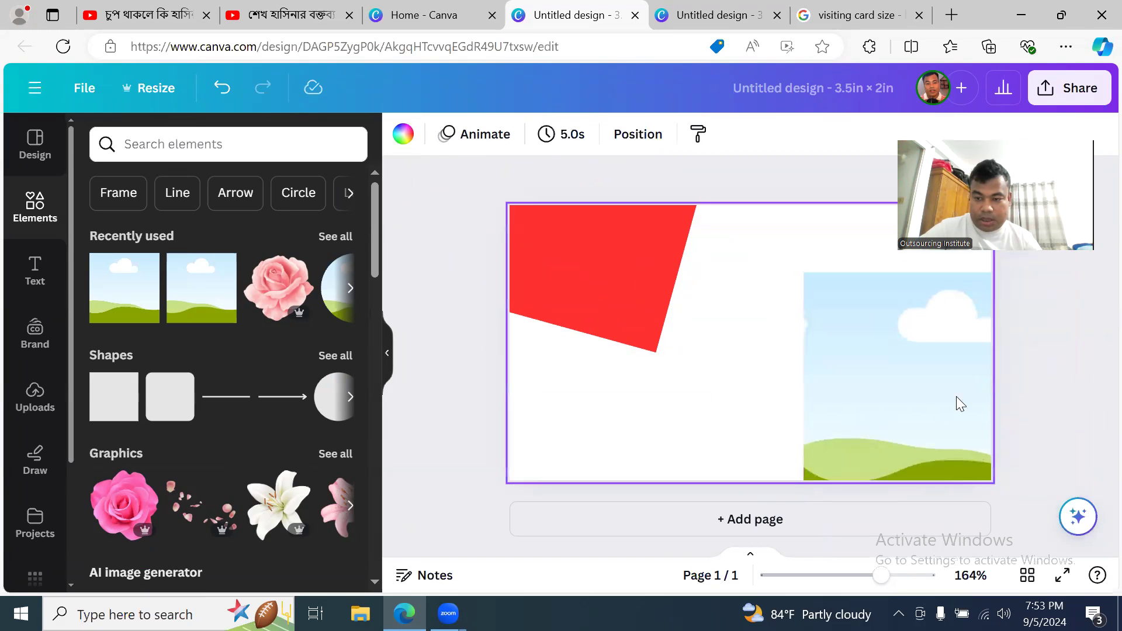
{"action": "left_click", "coordinate": [1043, 306]}
{"action": "left_click", "coordinate": [765, 374]}
{"action": "left_click_drag", "start_coordinate": [877, 326], "coordinate": [906, 377]}
{"action": "scroll", "coordinate": [971, 499], "scroll_direction": "down", "scroll_amount": 1}
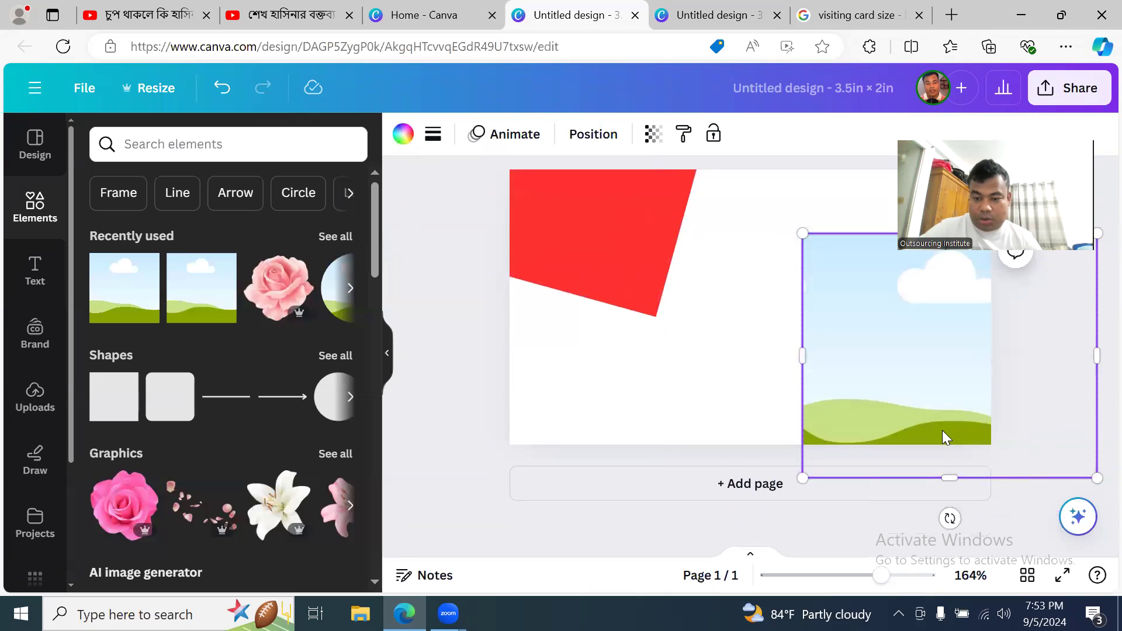
- Rotate the second grid, shift it over the card's lower-right corner and fill it with the Brand Kit purple
{"action": "left_click_drag", "start_coordinate": [949, 516], "coordinate": [981, 517]}
{"action": "left_click_drag", "start_coordinate": [909, 374], "coordinate": [932, 444]}
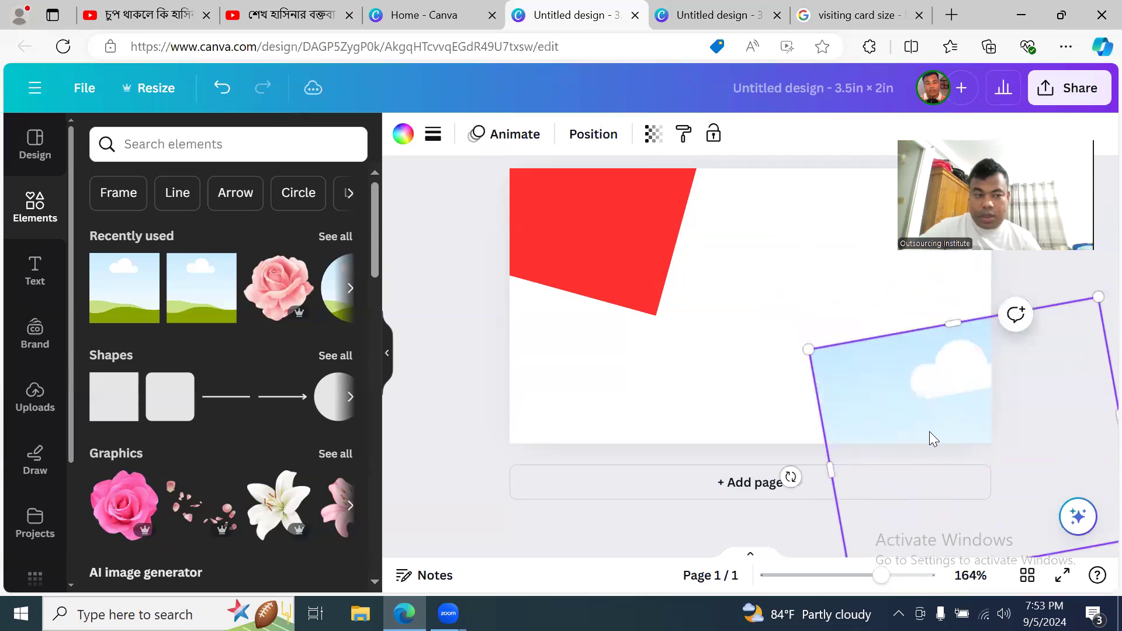
{"action": "left_click", "coordinate": [403, 134]}
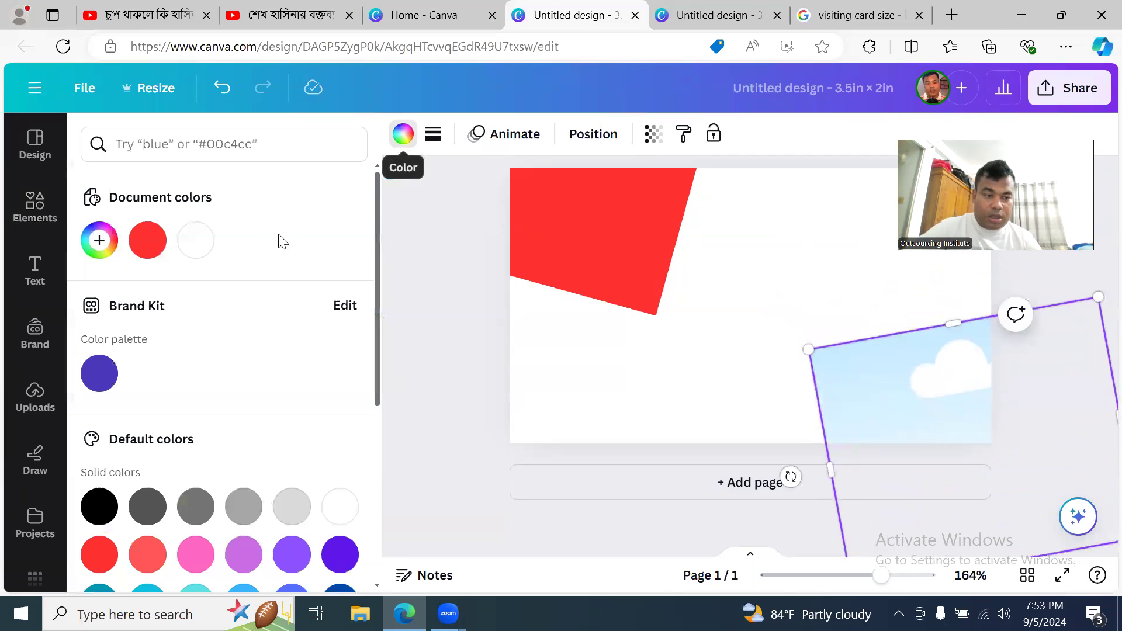
{"action": "left_click", "coordinate": [96, 379]}
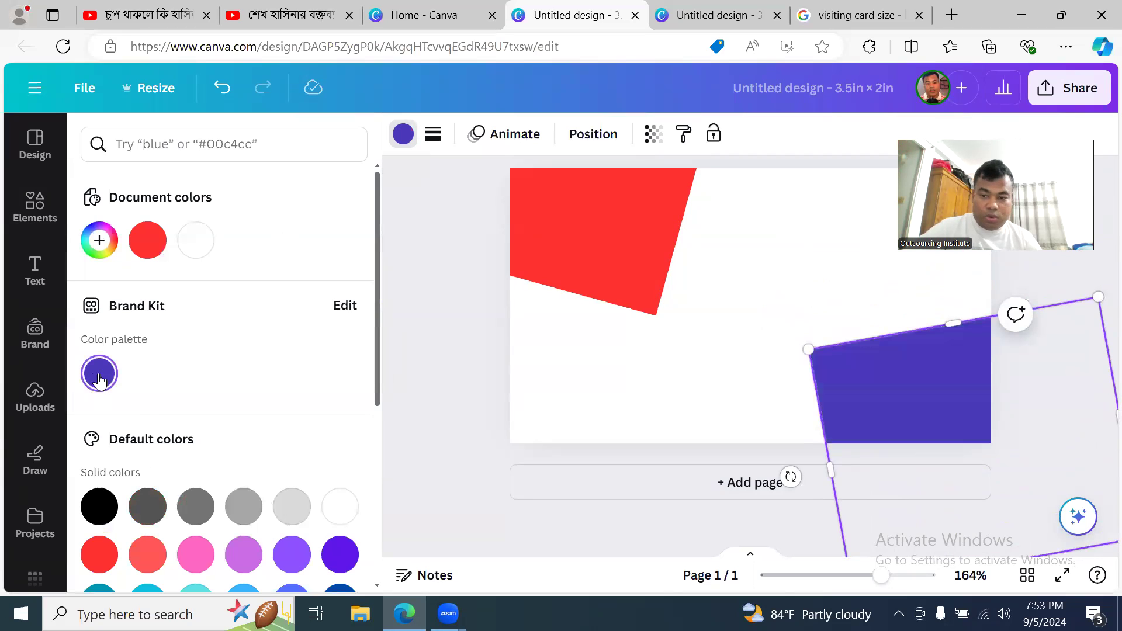
{"action": "left_click", "coordinate": [770, 294]}
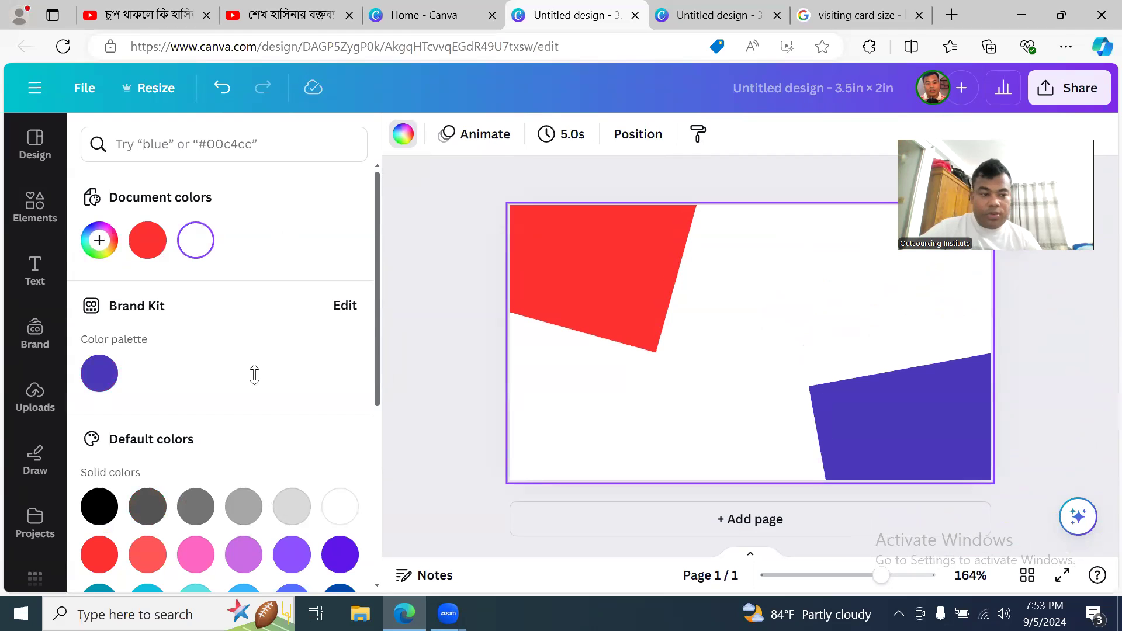
- Add a third single-cell grid to the card, shrink it and move it to the upper-right area
{"action": "left_click", "coordinate": [36, 208]}
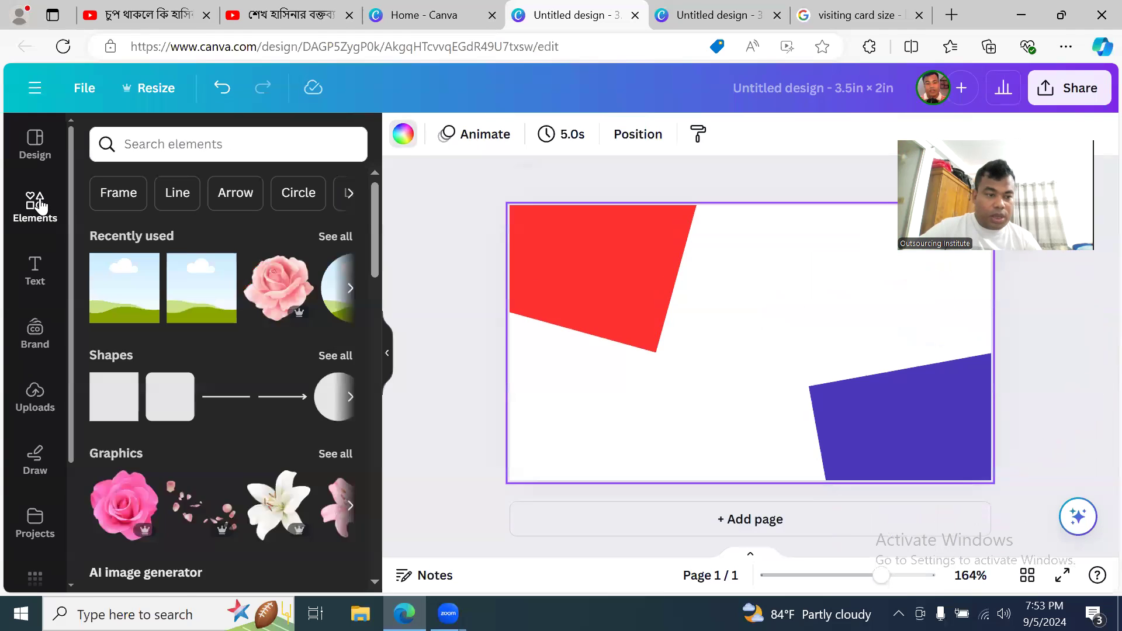
{"action": "left_click_drag", "start_coordinate": [117, 290], "coordinate": [849, 357]}
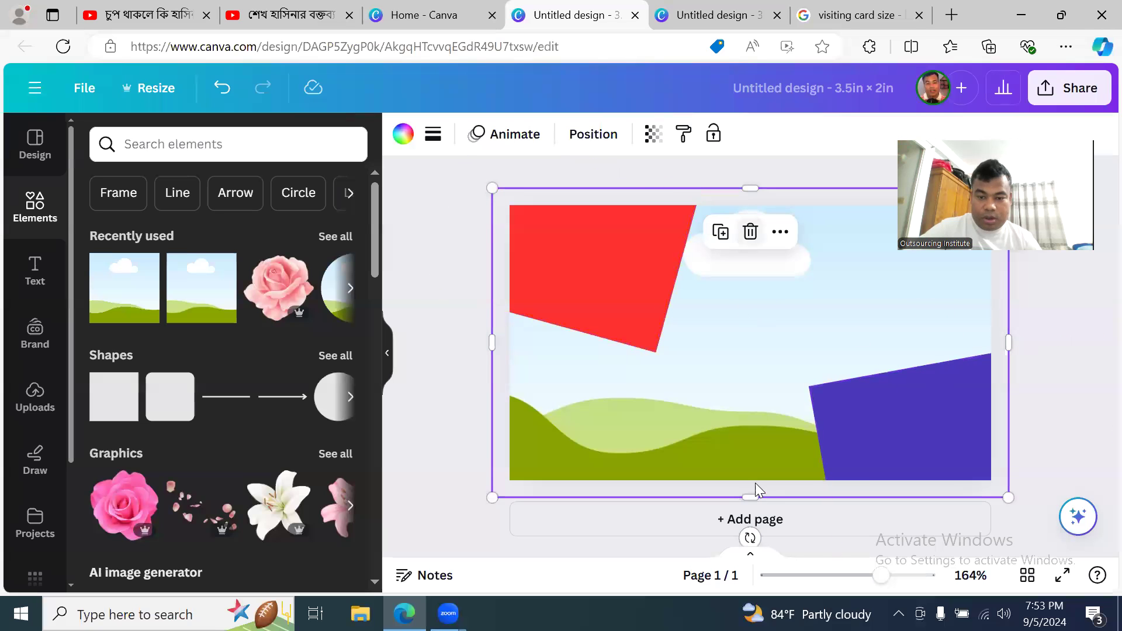
{"action": "left_click_drag", "start_coordinate": [491, 189], "coordinate": [663, 306]}
{"action": "left_click_drag", "start_coordinate": [852, 408], "coordinate": [847, 301]}
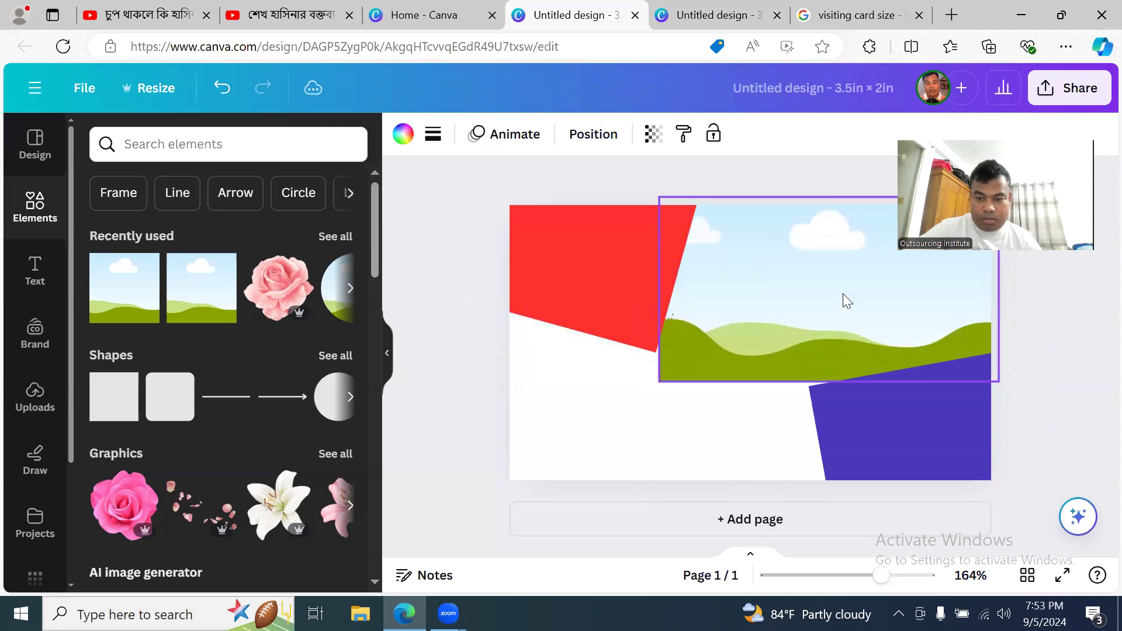
- Rotate the third grid so one corner points down from the card's top edge, and move the purple grid up along the right edge
{"action": "left_click_drag", "start_coordinate": [826, 420], "coordinate": [945, 424]}
{"action": "left_click_drag", "start_coordinate": [888, 357], "coordinate": [936, 403]}
{"action": "left_click_drag", "start_coordinate": [849, 306], "coordinate": [854, 181]}
{"action": "left_click_drag", "start_coordinate": [918, 426], "coordinate": [929, 298]}
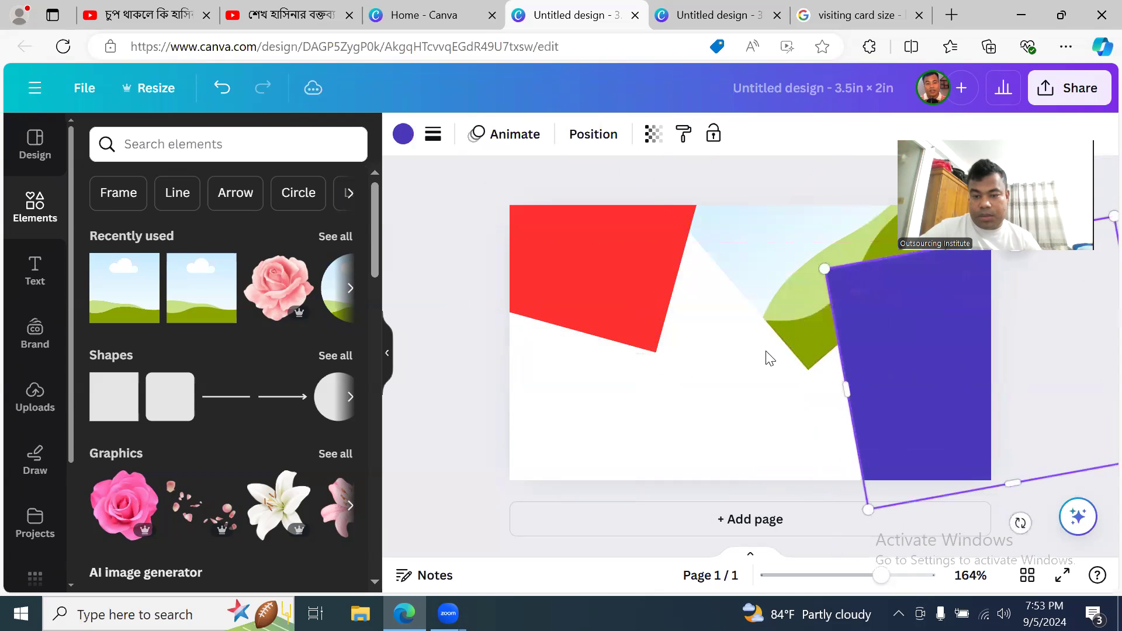
{"action": "left_click", "coordinate": [789, 331]}
{"action": "left_click_drag", "start_coordinate": [781, 391], "coordinate": [765, 419]}
{"action": "left_click", "coordinate": [693, 435]}
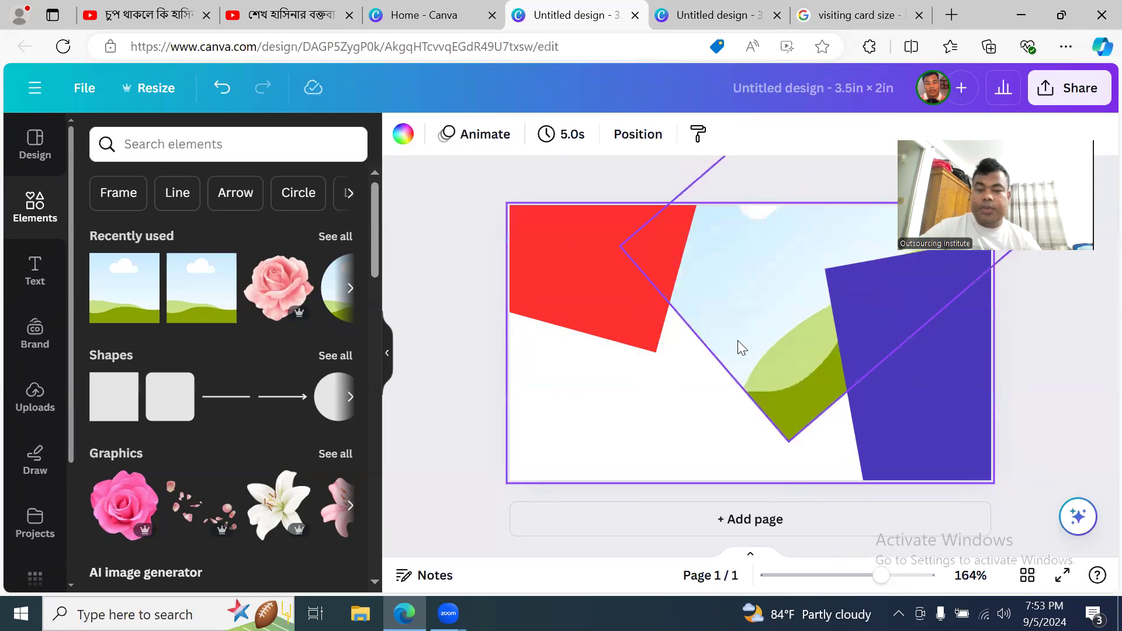
- Fill the third, diagonally rotated grid with solid black
{"action": "left_click", "coordinate": [752, 326]}
{"action": "left_click", "coordinate": [403, 134]}
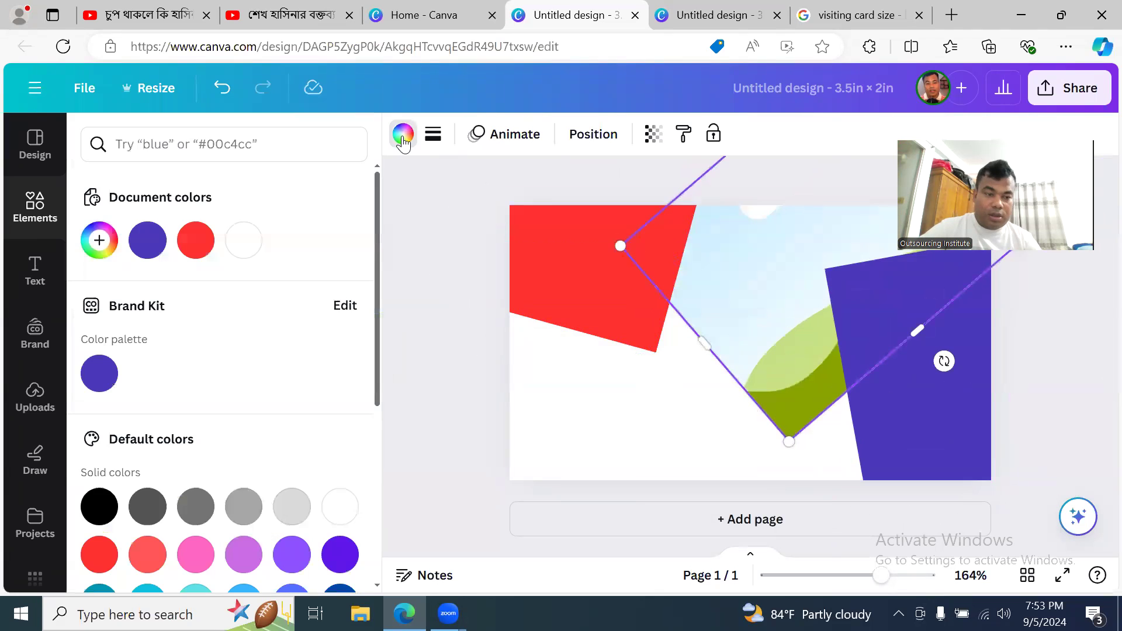
{"action": "left_click", "coordinate": [100, 506]}
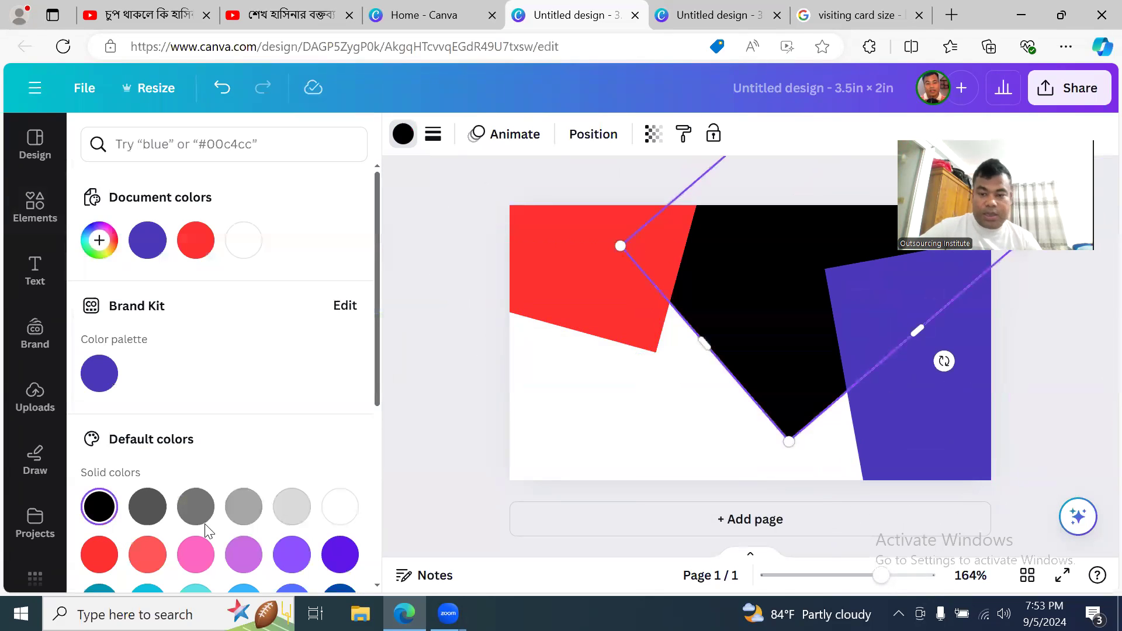
{"action": "mouse_move", "coordinate": [807, 613]}
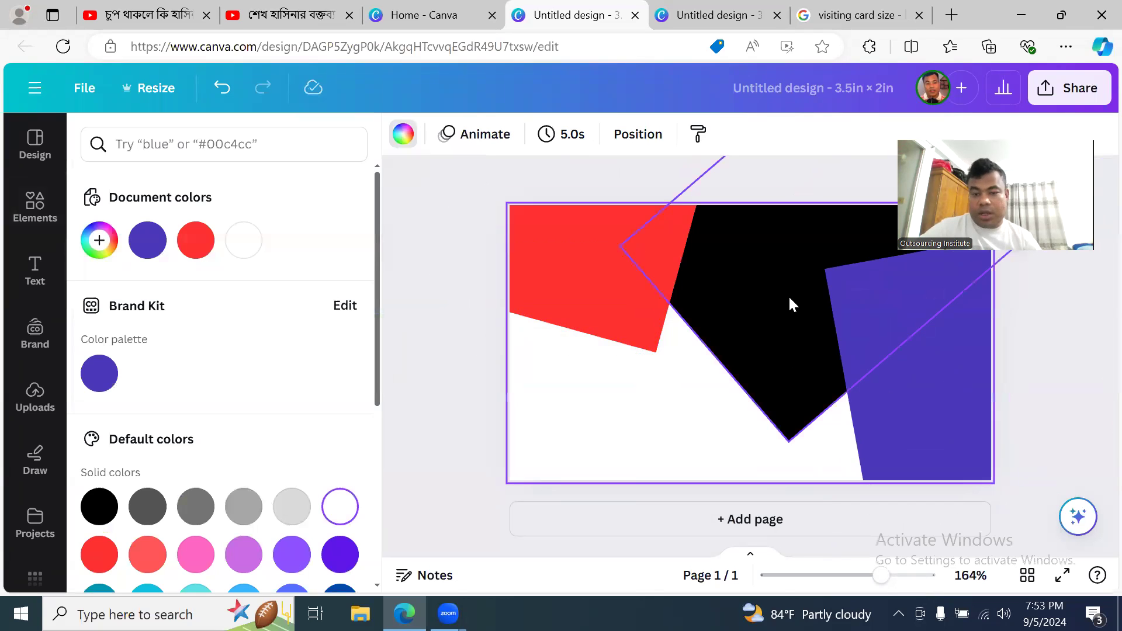
- Set the black grid's transparency to 37
{"action": "left_click", "coordinate": [777, 305]}
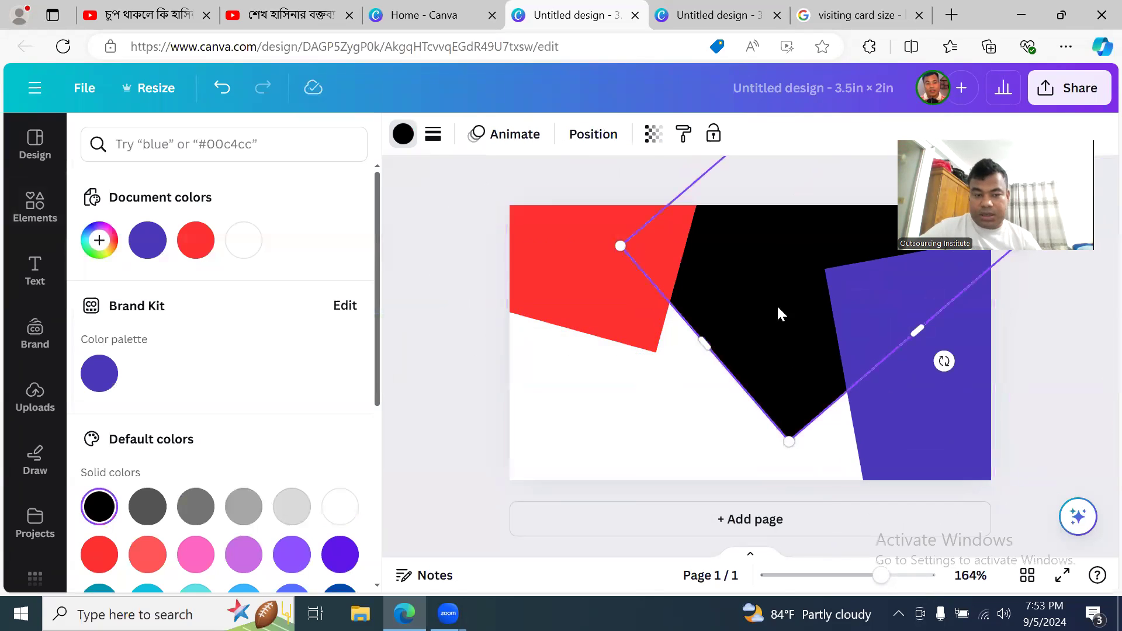
{"action": "left_click", "coordinate": [654, 136]}
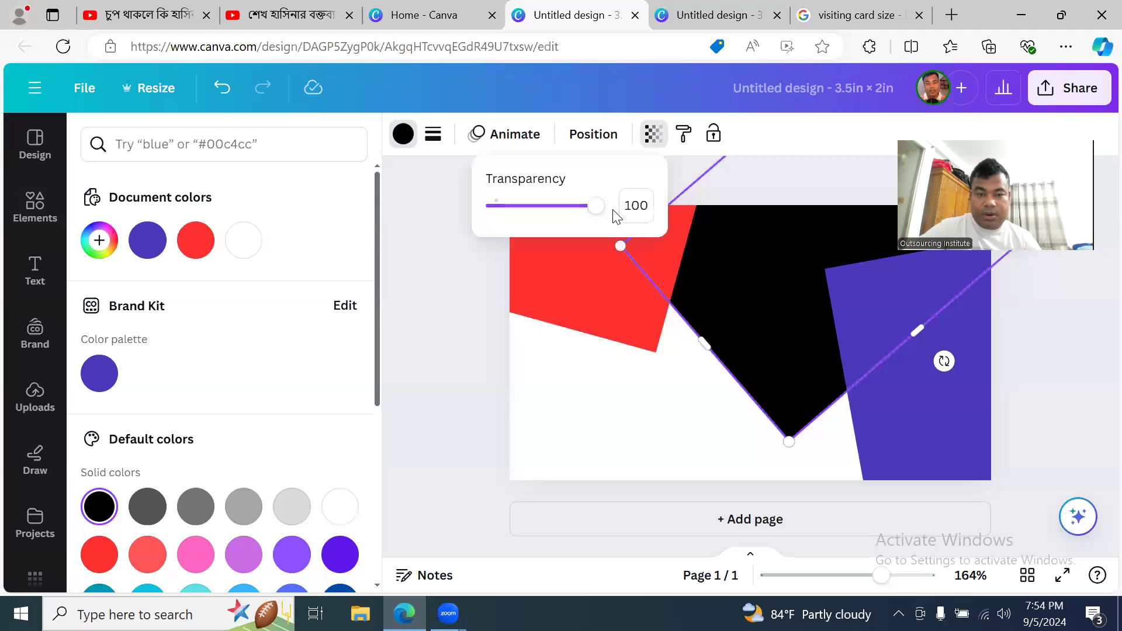
{"action": "left_click_drag", "start_coordinate": [593, 208], "coordinate": [534, 223]}
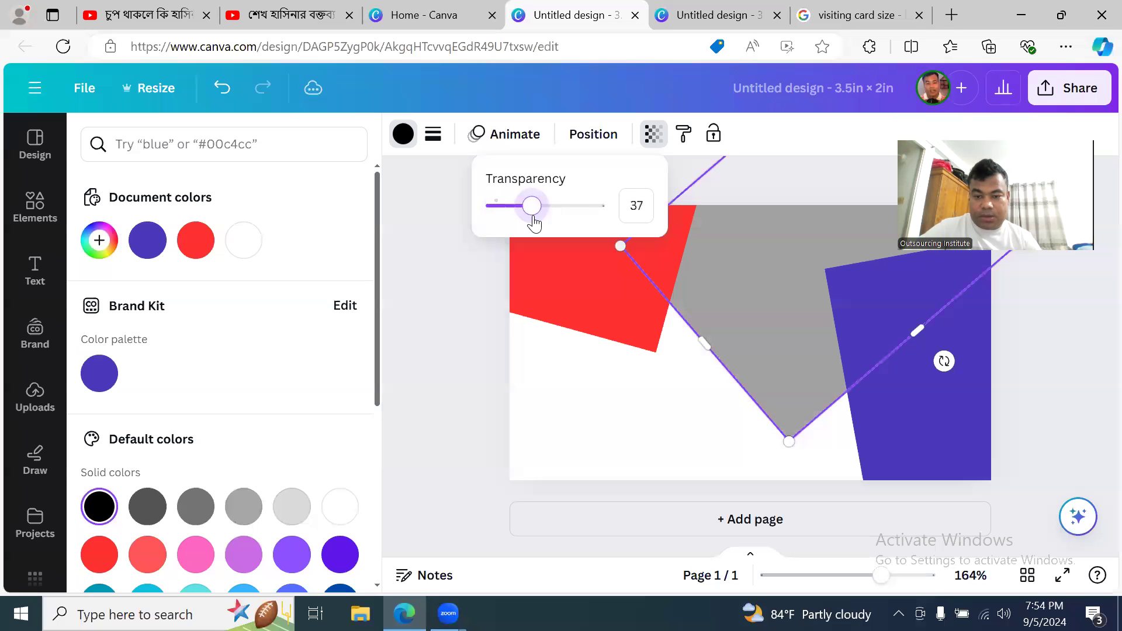
- Make the red and purple grids semi-transparent to match the black one
{"action": "left_click", "coordinate": [576, 300]}
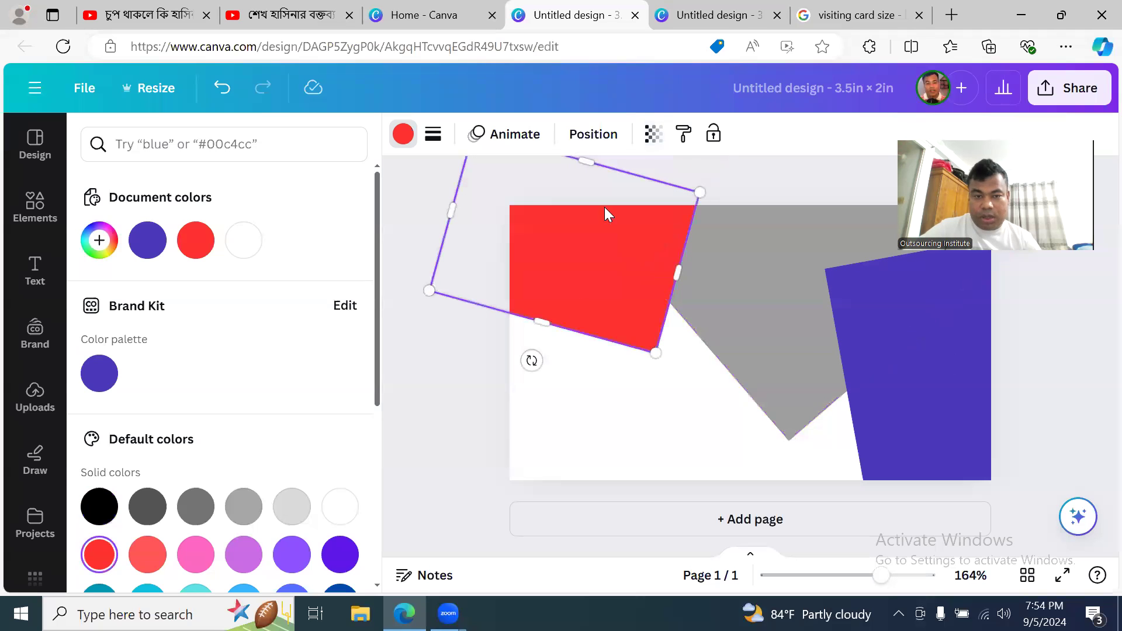
{"action": "left_click", "coordinate": [653, 135]}
{"action": "left_click_drag", "start_coordinate": [597, 211], "coordinate": [542, 228]}
{"action": "left_click", "coordinate": [918, 350]}
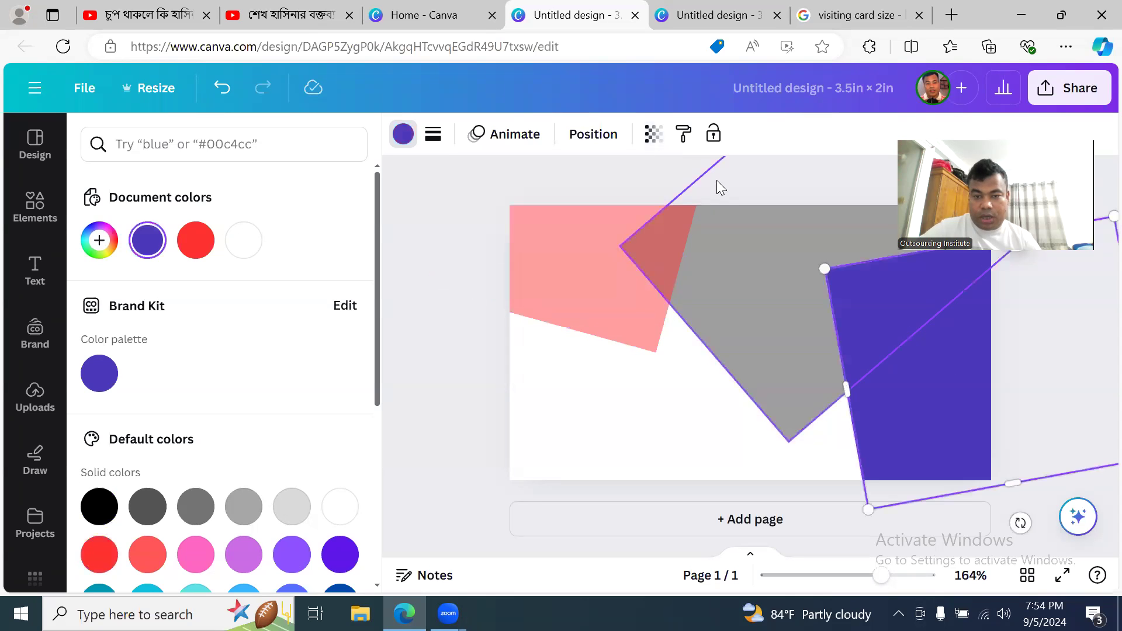
{"action": "left_click", "coordinate": [653, 135]}
{"action": "left_click_drag", "start_coordinate": [591, 212], "coordinate": [538, 225]}
{"action": "left_click", "coordinate": [659, 423]}
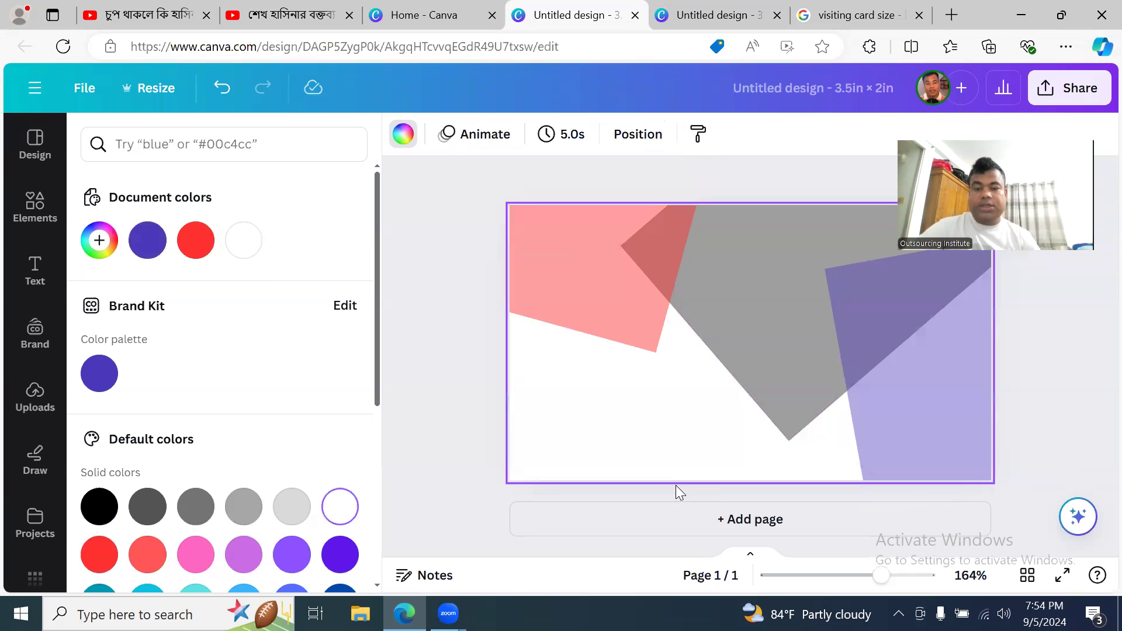
- Move the black grid to the card's lower-left area as a peak, and stretch the red grid downward to about 1.7 × 1.9 in
{"action": "left_click", "coordinate": [447, 348]}
{"action": "left_click_drag", "start_coordinate": [643, 370], "coordinate": [623, 524]}
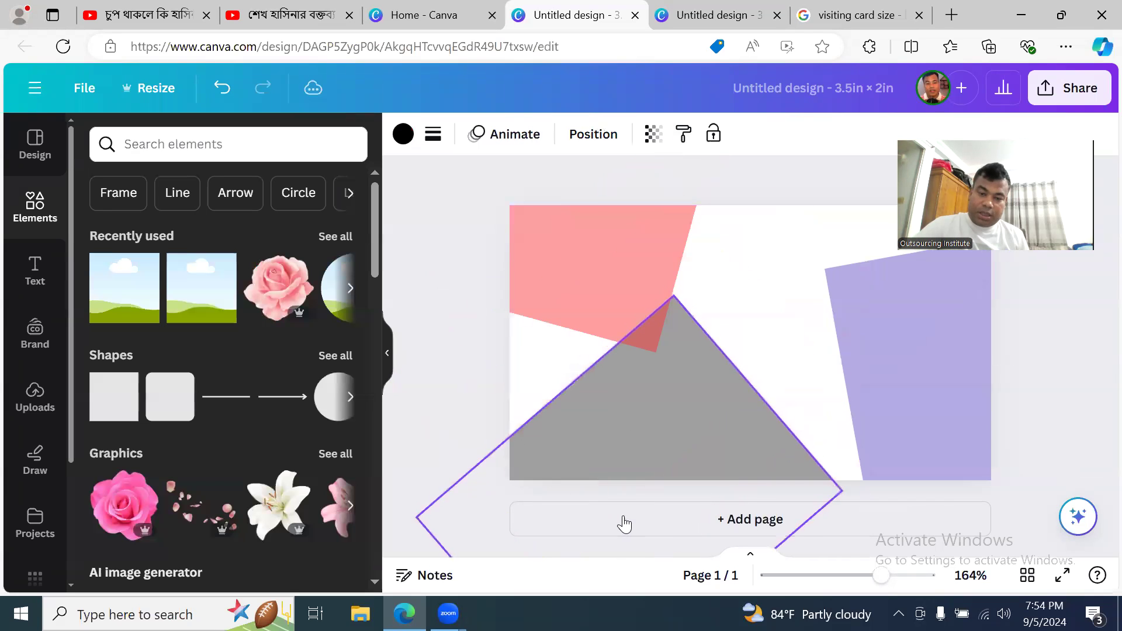
{"action": "left_click", "coordinate": [576, 268]}
{"action": "left_click_drag", "start_coordinate": [645, 421], "coordinate": [638, 450]}
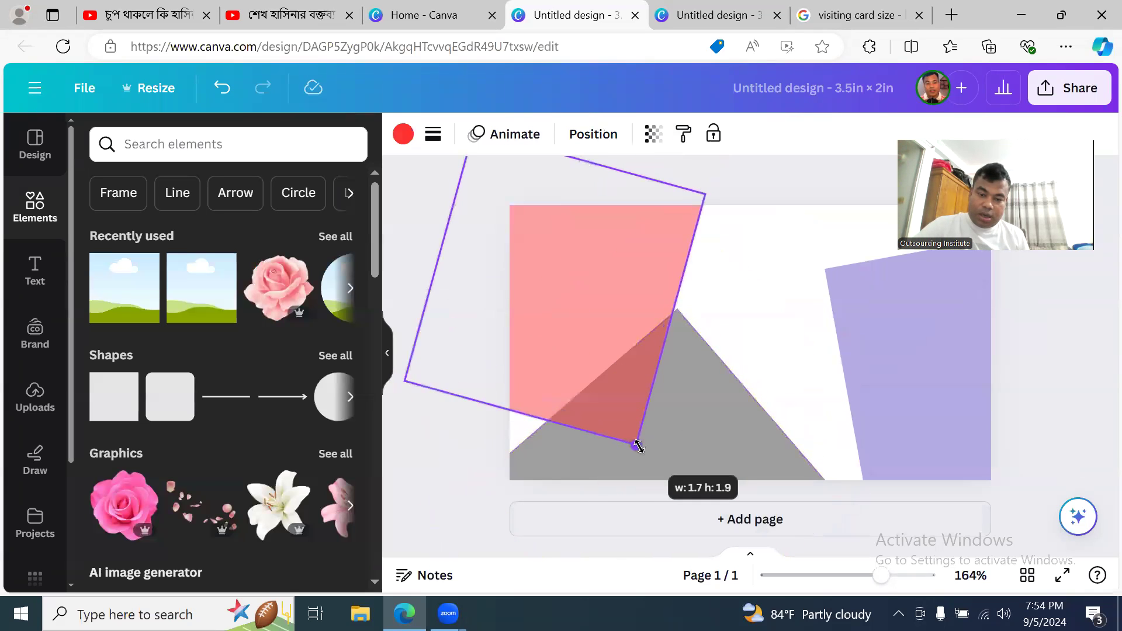
- Move the purple grid to the card's bottom edge, and lengthen and narrow the red grid into a strip along the left edge
{"action": "left_click", "coordinate": [779, 277]}
{"action": "left_click_drag", "start_coordinate": [908, 401], "coordinate": [620, 522]}
{"action": "left_click", "coordinate": [580, 377]}
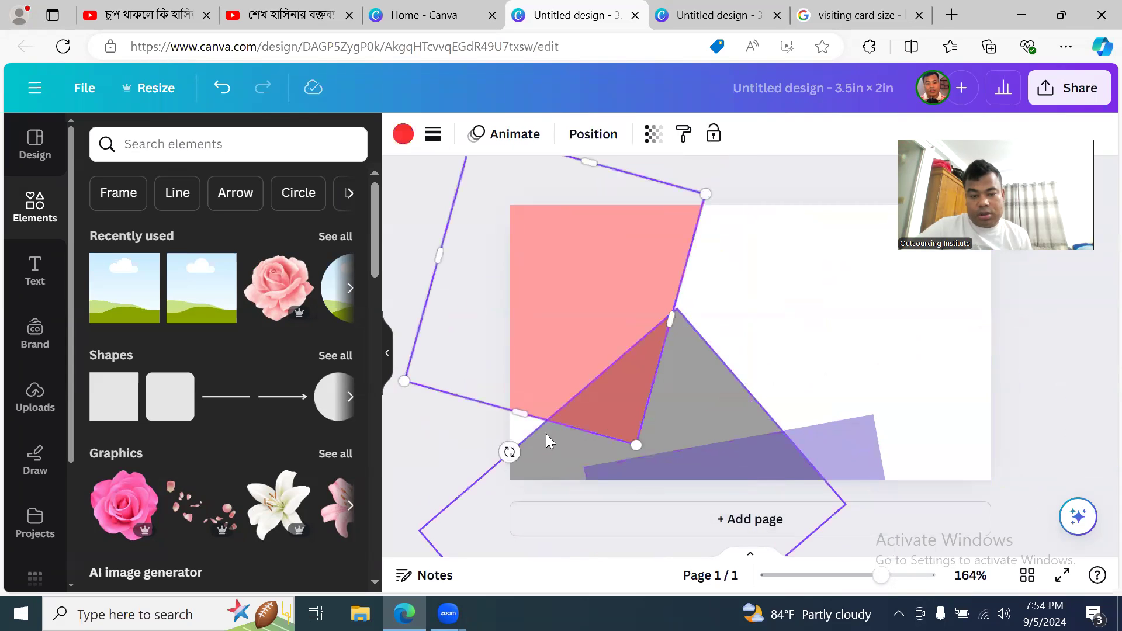
{"action": "left_click_drag", "start_coordinate": [514, 409], "coordinate": [506, 465]}
{"action": "left_click_drag", "start_coordinate": [664, 345], "coordinate": [594, 358]}
- Shift the purple grid left so it covers the card's lower-left corner
{"action": "left_click_drag", "start_coordinate": [724, 462], "coordinate": [639, 454]}
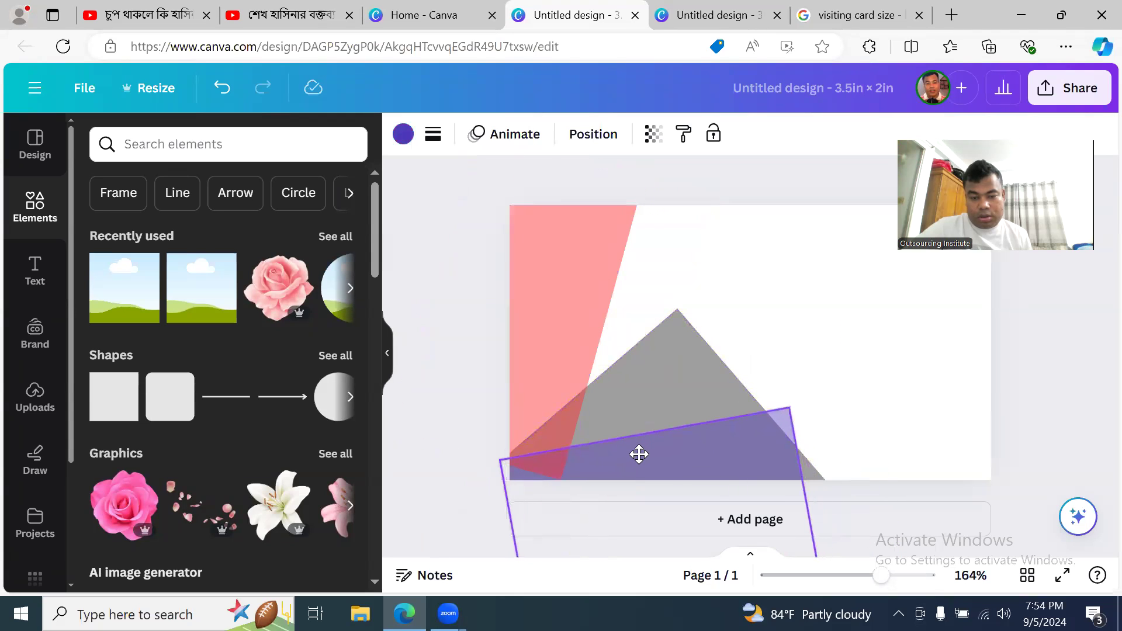
{"action": "left_click", "coordinate": [885, 313]}
{"action": "left_click", "coordinate": [603, 271]}
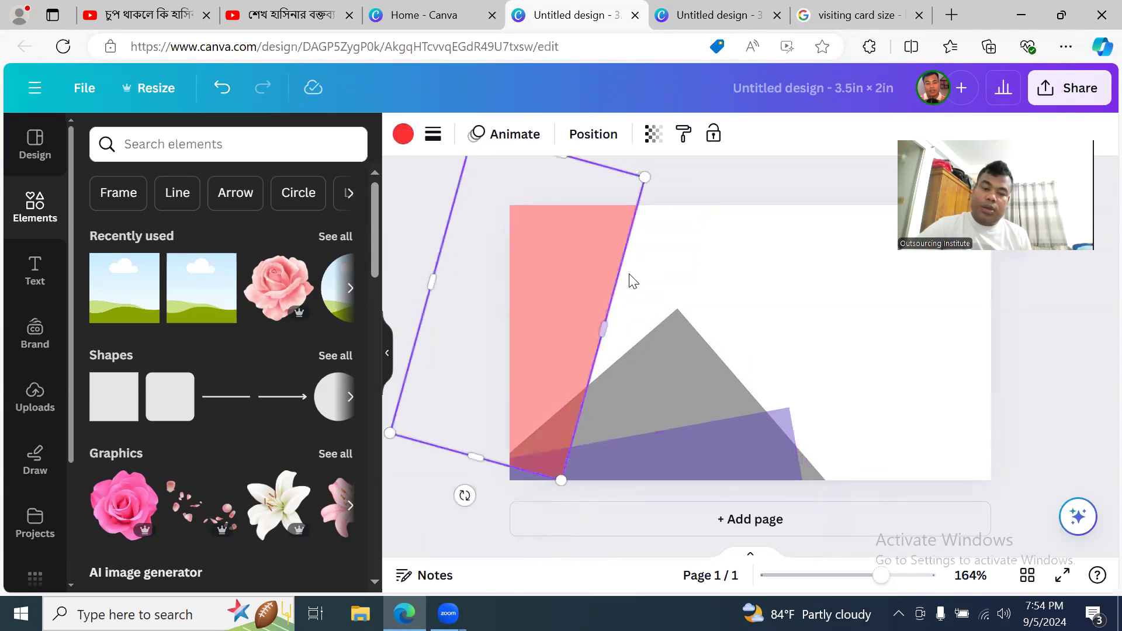
{"action": "left_click", "coordinate": [784, 305]}
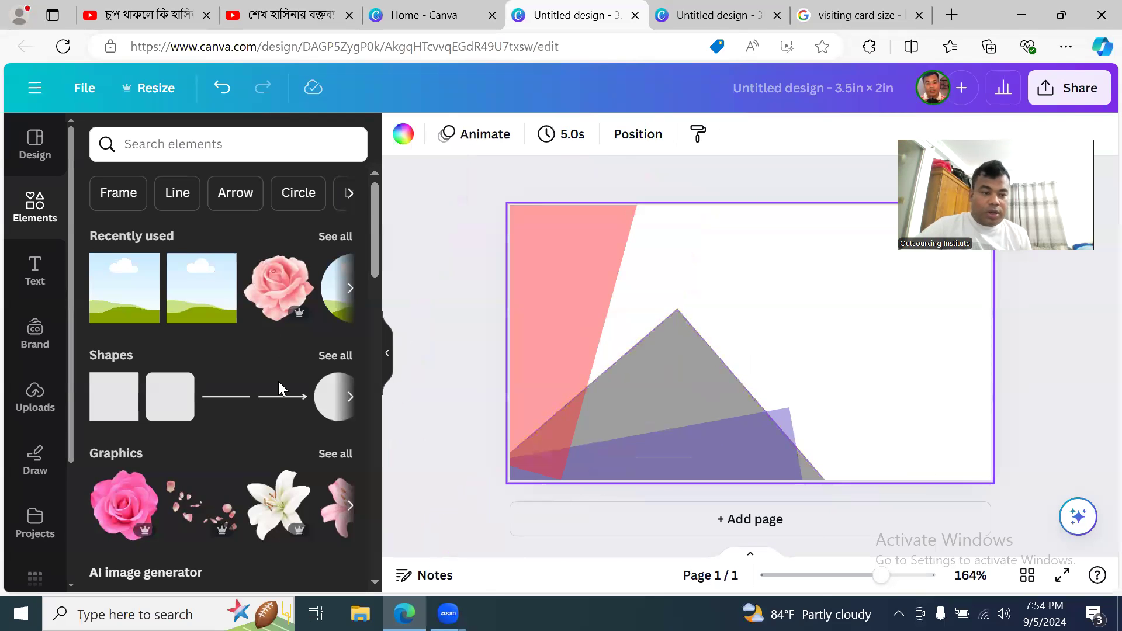
- Browse the grid layouts and add the three-cell grid with two cells above one wide cell to the card
{"action": "scroll", "coordinate": [278, 381], "scroll_direction": "down", "scroll_amount": 10}
{"action": "scroll", "coordinate": [280, 395], "scroll_direction": "down", "scroll_amount": 10}
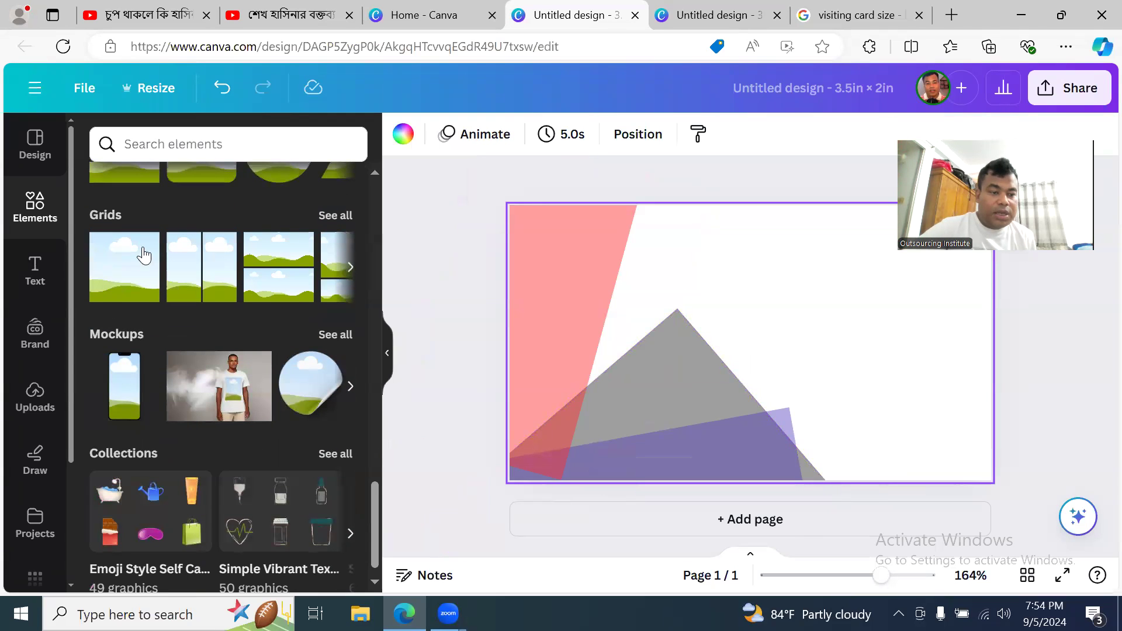
{"action": "left_click", "coordinate": [350, 268]}
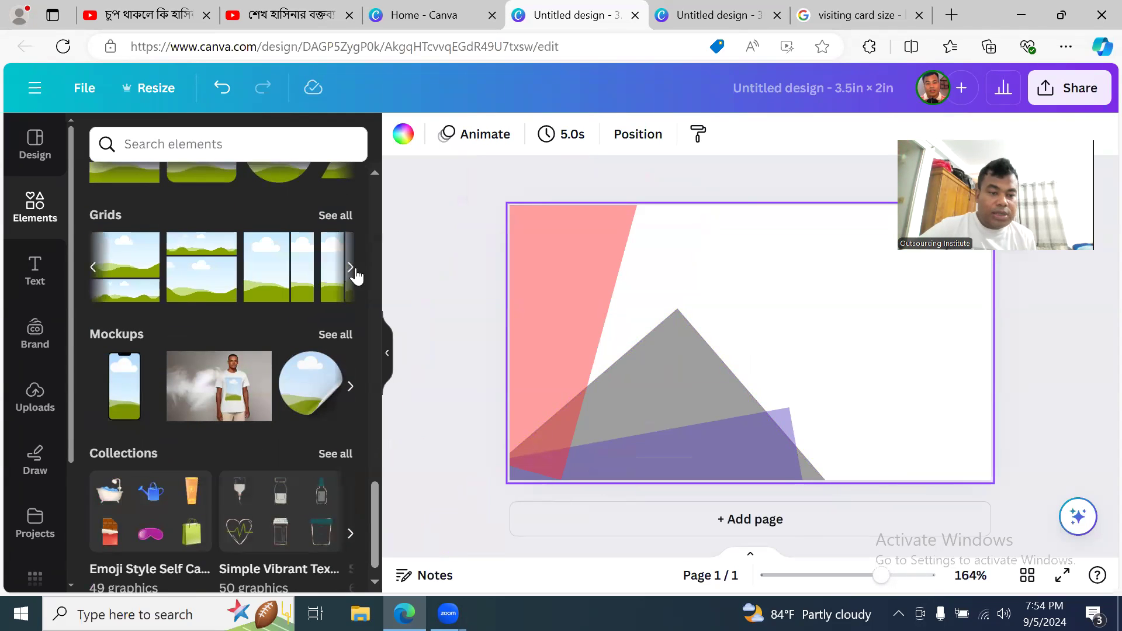
{"action": "left_click", "coordinate": [350, 270]}
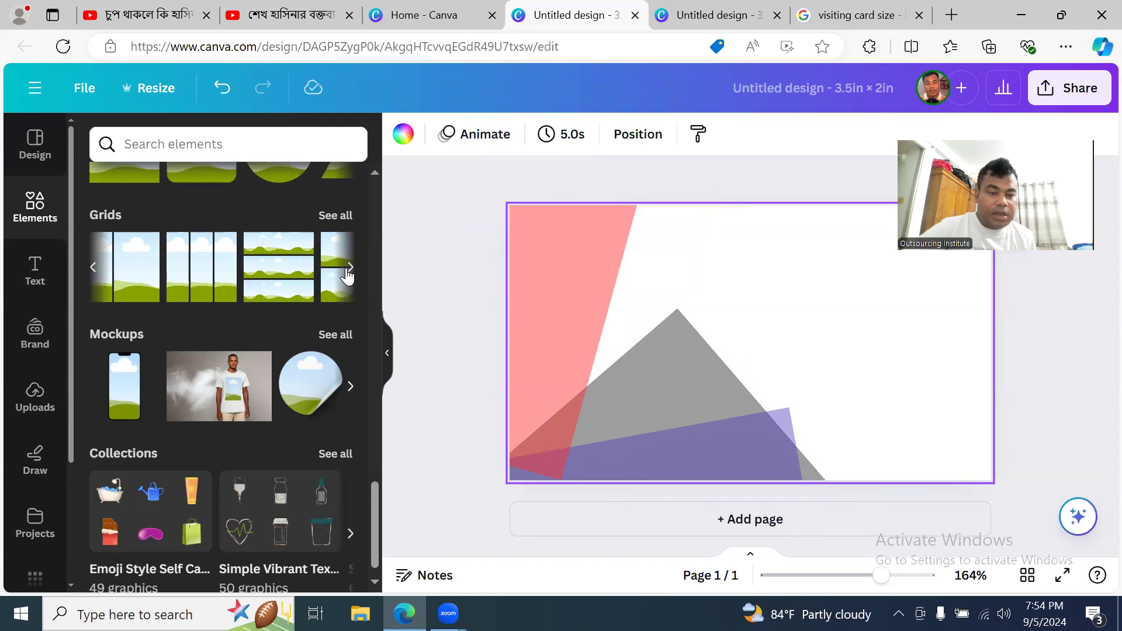
{"action": "left_click", "coordinate": [347, 270]}
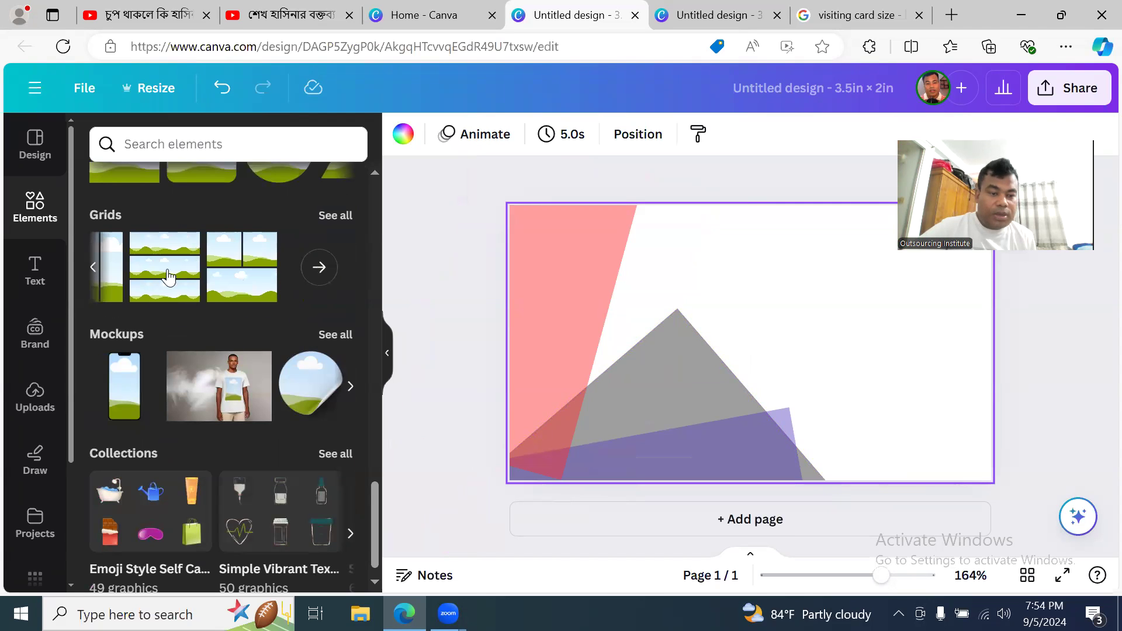
{"action": "left_click", "coordinate": [227, 280]}
{"action": "left_click_drag", "start_coordinate": [824, 288], "coordinate": [847, 364]}
{"action": "left_click", "coordinate": [860, 303]}
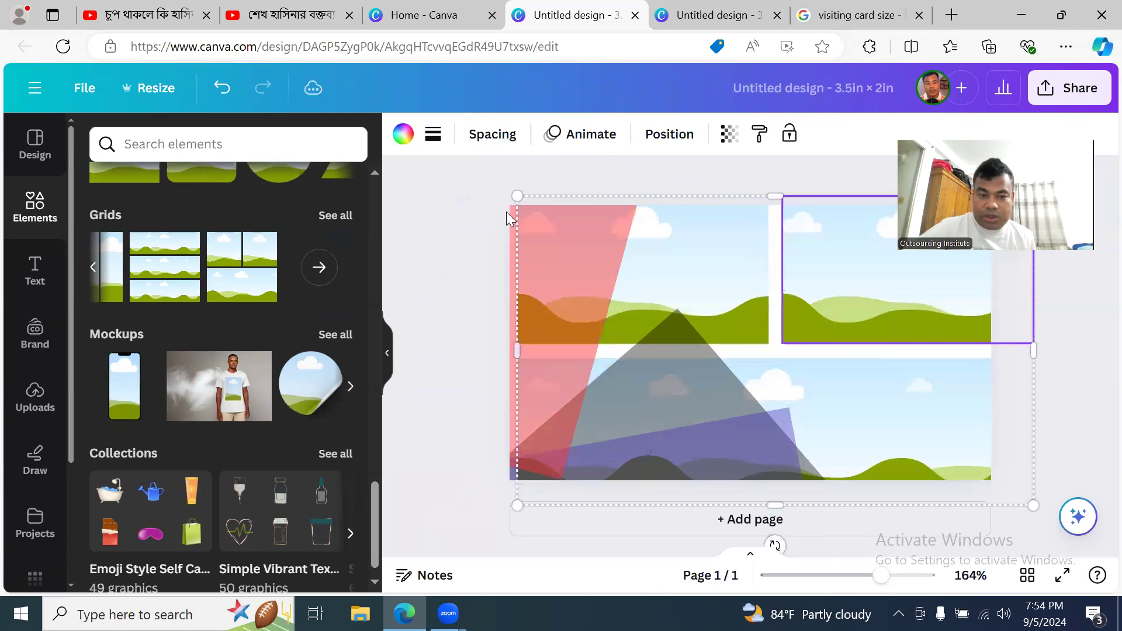
- Resize and move the three-cell grid, try a slight rotation, straighten it and enlarge it across most of the card
{"action": "left_click_drag", "start_coordinate": [521, 194], "coordinate": [663, 276]}
{"action": "left_click_drag", "start_coordinate": [784, 371], "coordinate": [844, 280]}
{"action": "mouse_move", "coordinate": [890, 447]}
{"action": "left_mouse_down"}
{"action": "mouse_move", "coordinate": [776, 481]}
{"action": "mouse_move", "coordinate": [755, 510]}
{"action": "mouse_move", "coordinate": [939, 441]}
{"action": "mouse_move", "coordinate": [883, 461]}
{"action": "left_mouse_up"}
{"action": "left_click_drag", "start_coordinate": [876, 361], "coordinate": [696, 394]}
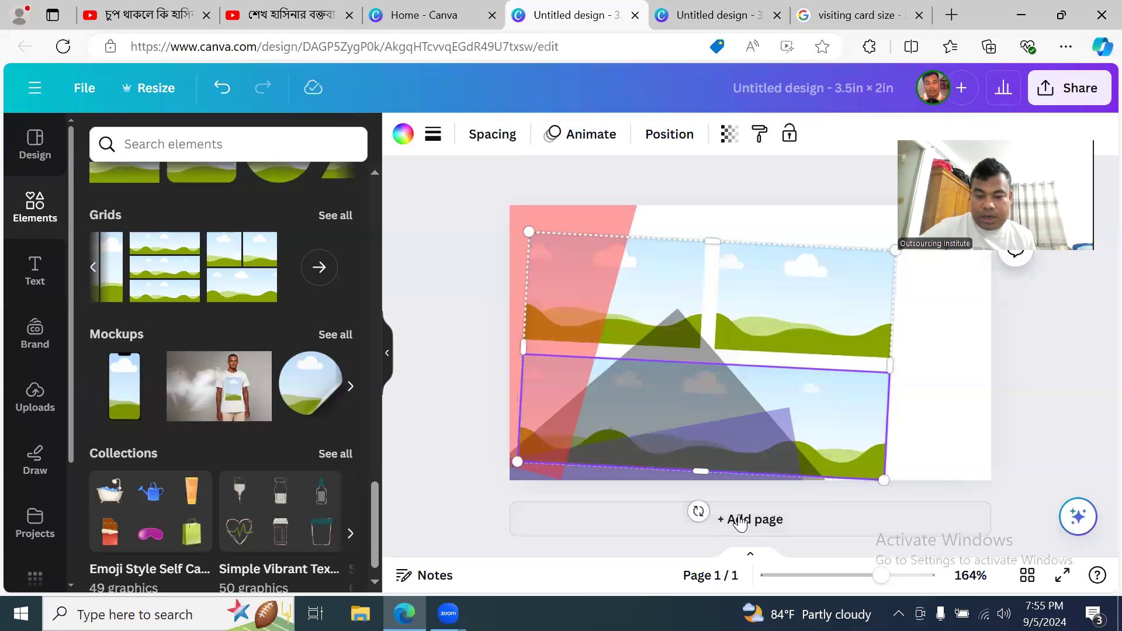
{"action": "left_click_drag", "start_coordinate": [701, 511], "coordinate": [741, 529]}
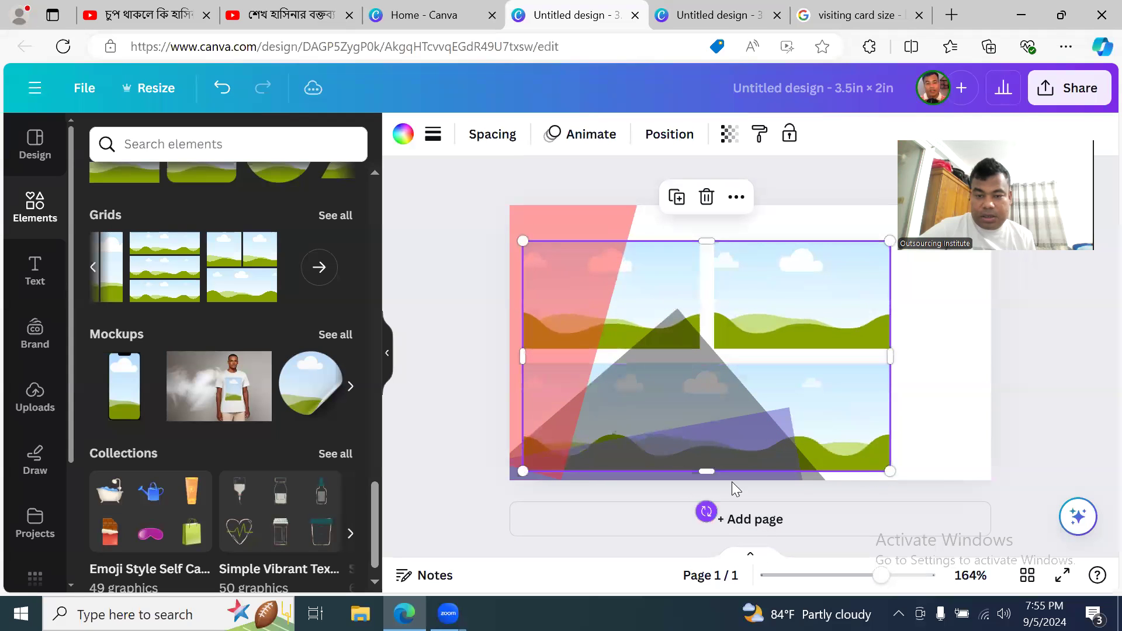
{"action": "left_click_drag", "start_coordinate": [888, 238], "coordinate": [980, 195]}
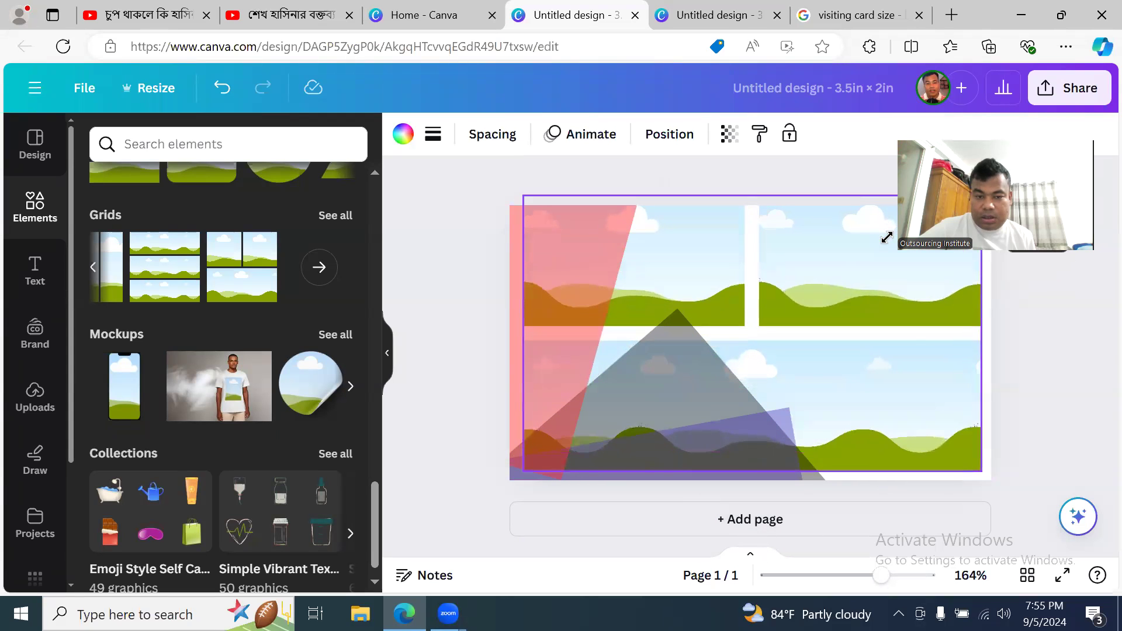
- Delete the three-cell grid from the card
{"action": "left_click", "coordinate": [1035, 389]}
{"action": "left_click", "coordinate": [780, 377]}
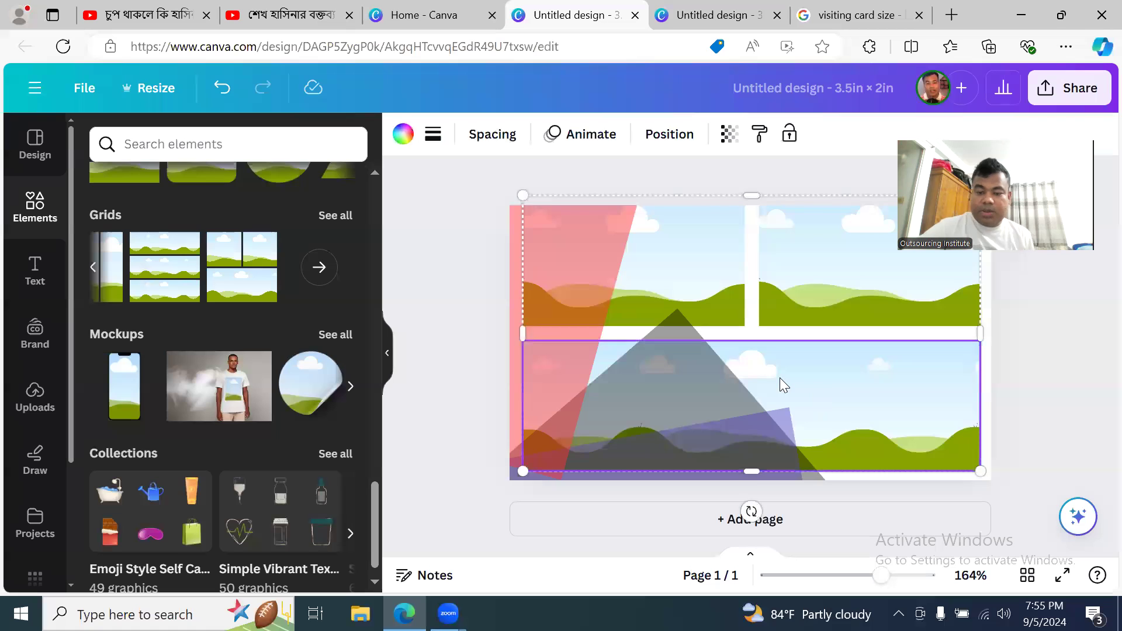
{"action": "key", "text": "Delete"}
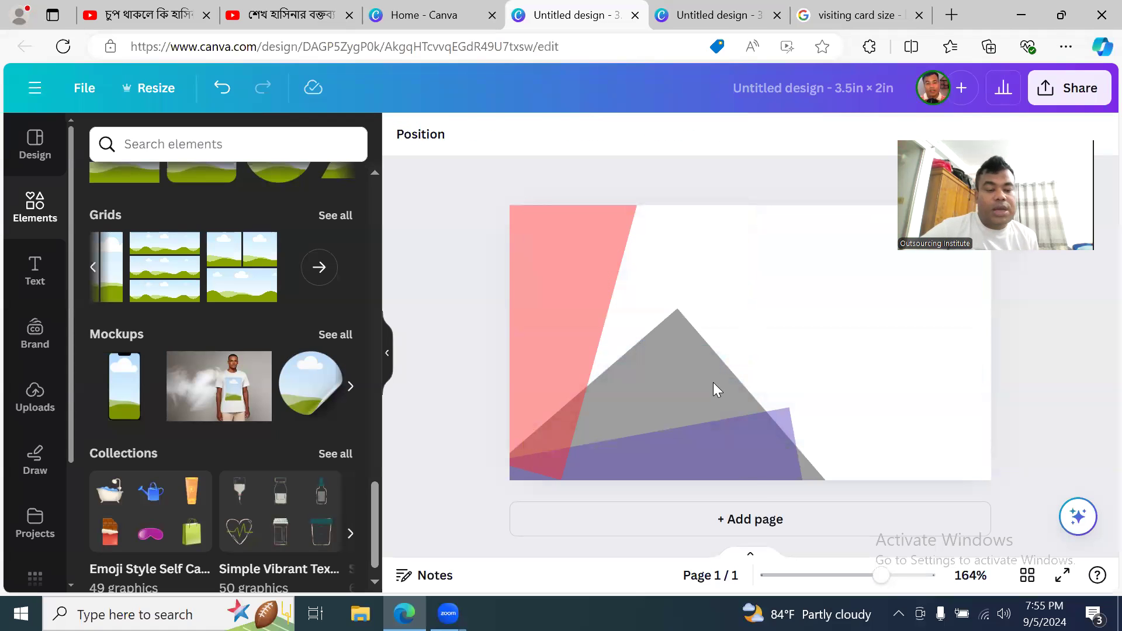
{"action": "left_click", "coordinate": [770, 283]}
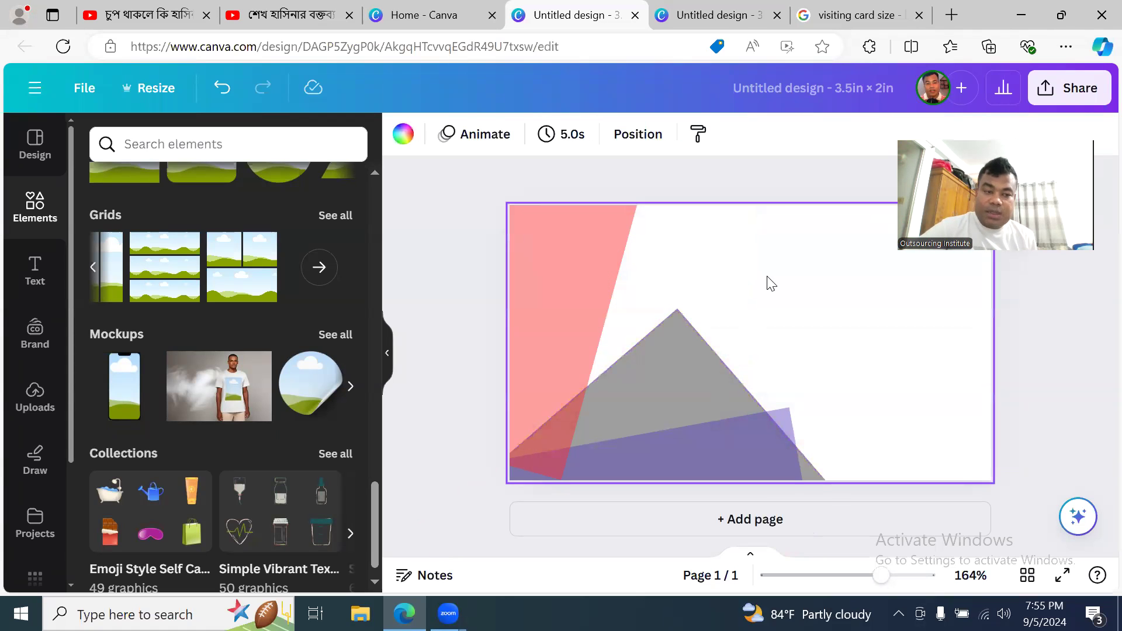
- Add the white lily graphic to the card, shrink it and place it in the card's upper-left corner over the red grid
{"action": "left_click", "coordinate": [35, 216]}
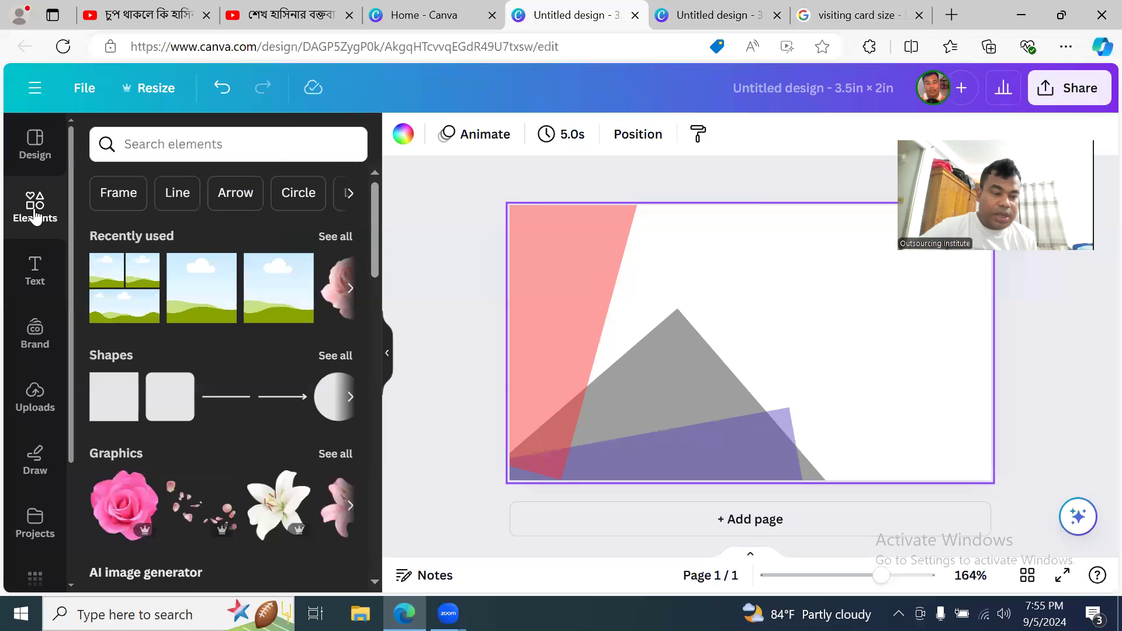
{"action": "left_click", "coordinate": [276, 504]}
{"action": "left_click_drag", "start_coordinate": [743, 324], "coordinate": [551, 241]}
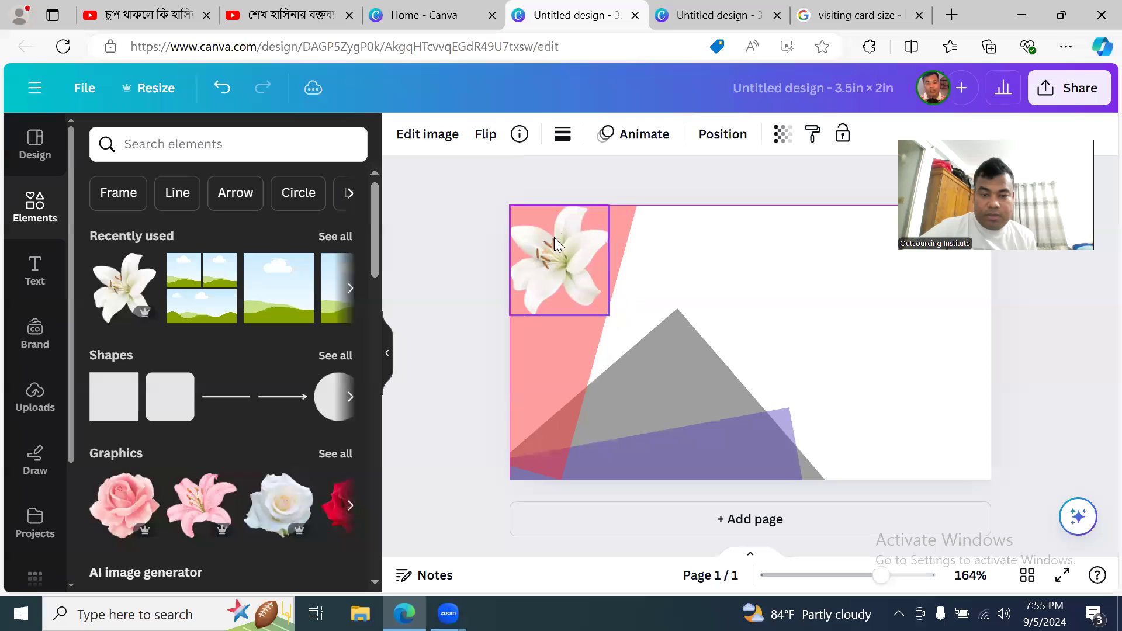
{"action": "left_click_drag", "start_coordinate": [601, 310], "coordinate": [576, 277]}
- Search the elements for "tree", add the round green tree graphic, shrink it and drop it into the grey grid as its fill
{"action": "left_click", "coordinate": [713, 362]}
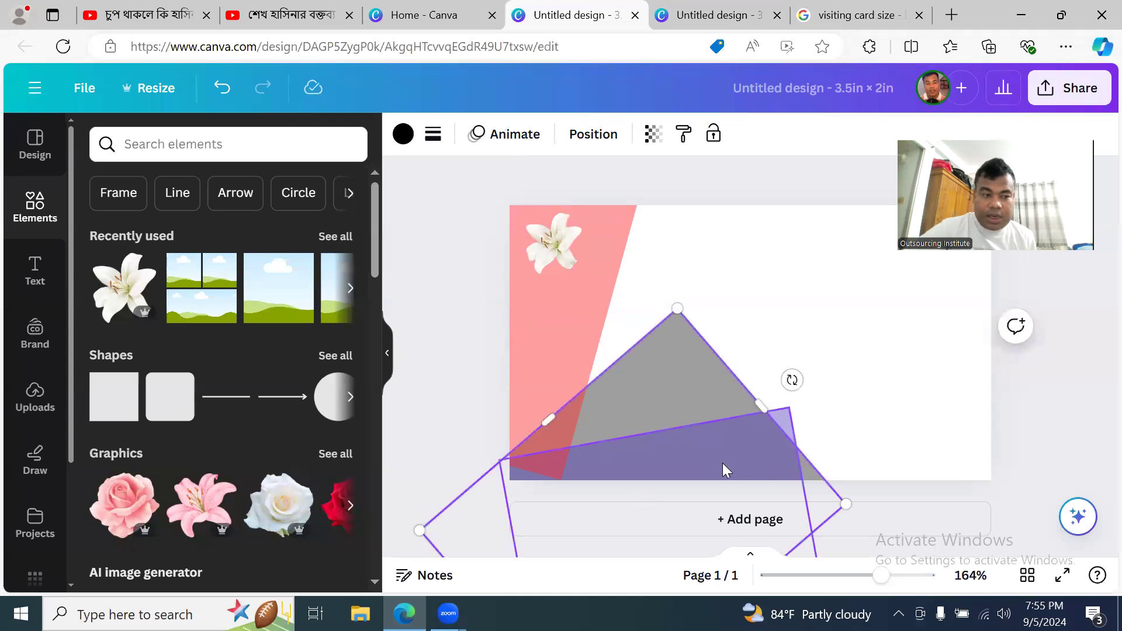
{"action": "left_click", "coordinate": [246, 146]}
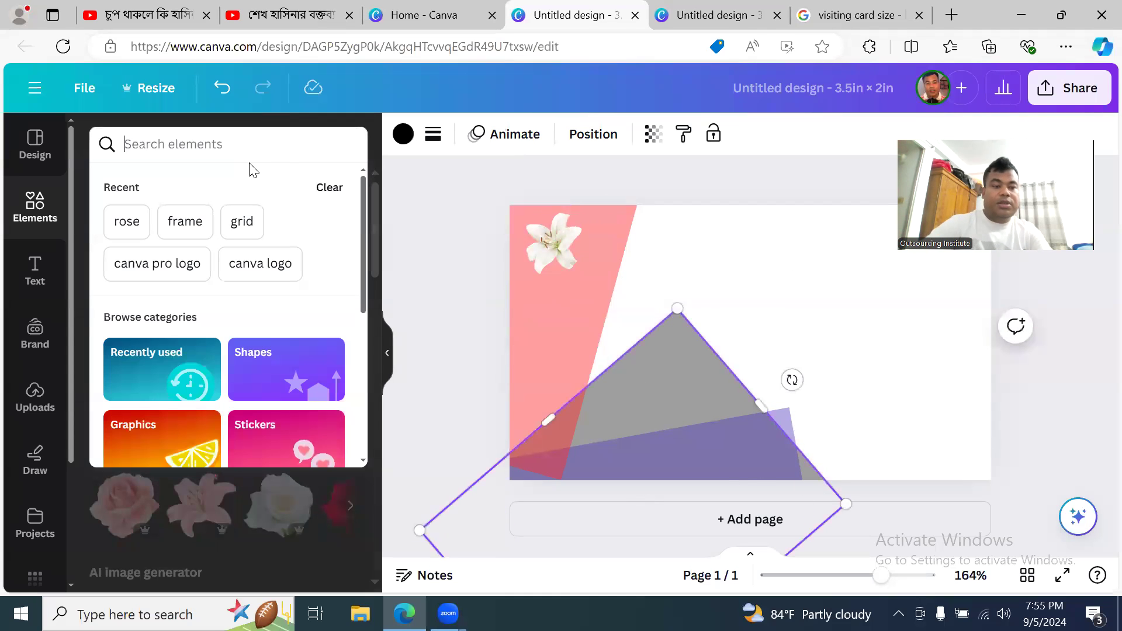
{"action": "type", "text": "tree"}
{"action": "key", "text": "Return"}
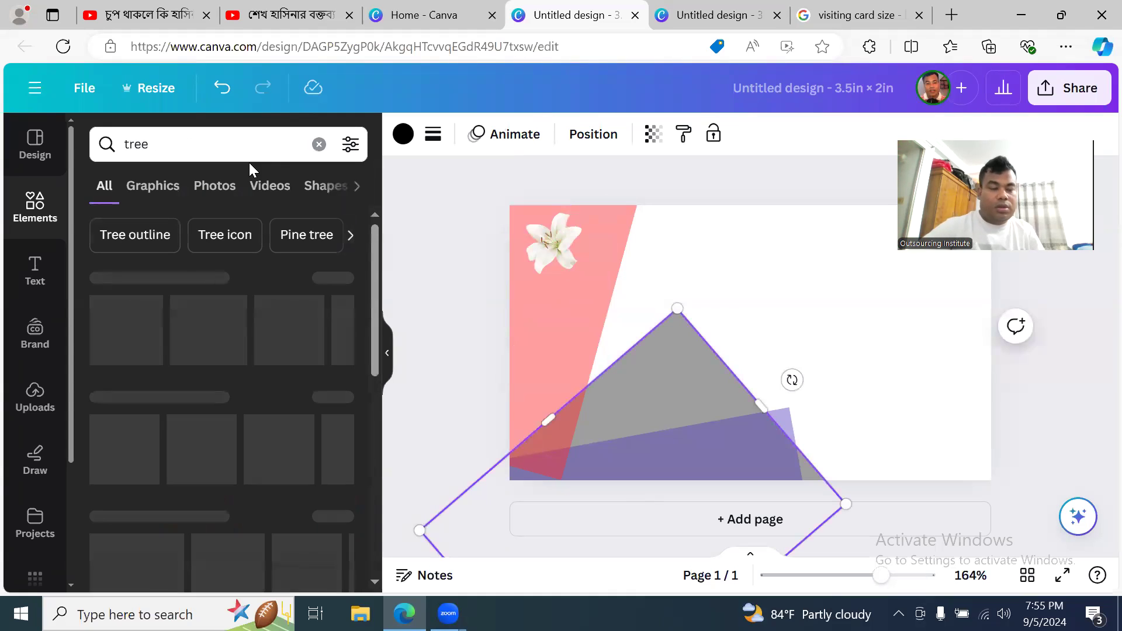
{"action": "left_click", "coordinate": [276, 345]}
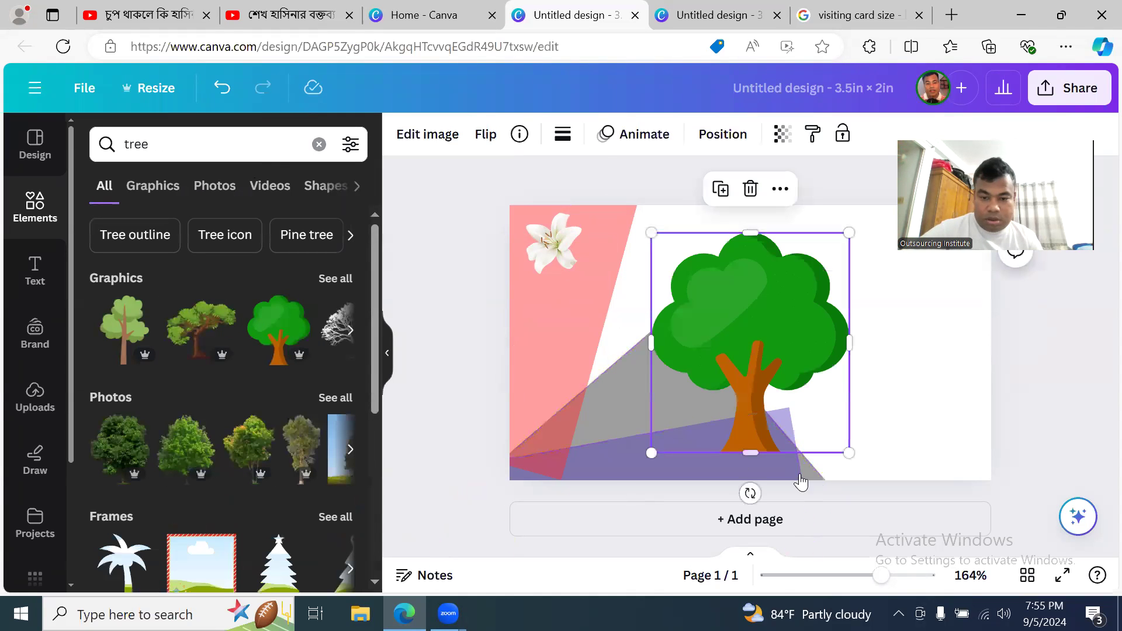
{"action": "left_click_drag", "start_coordinate": [850, 232], "coordinate": [721, 375]}
{"action": "left_click_drag", "start_coordinate": [701, 428], "coordinate": [665, 399]}
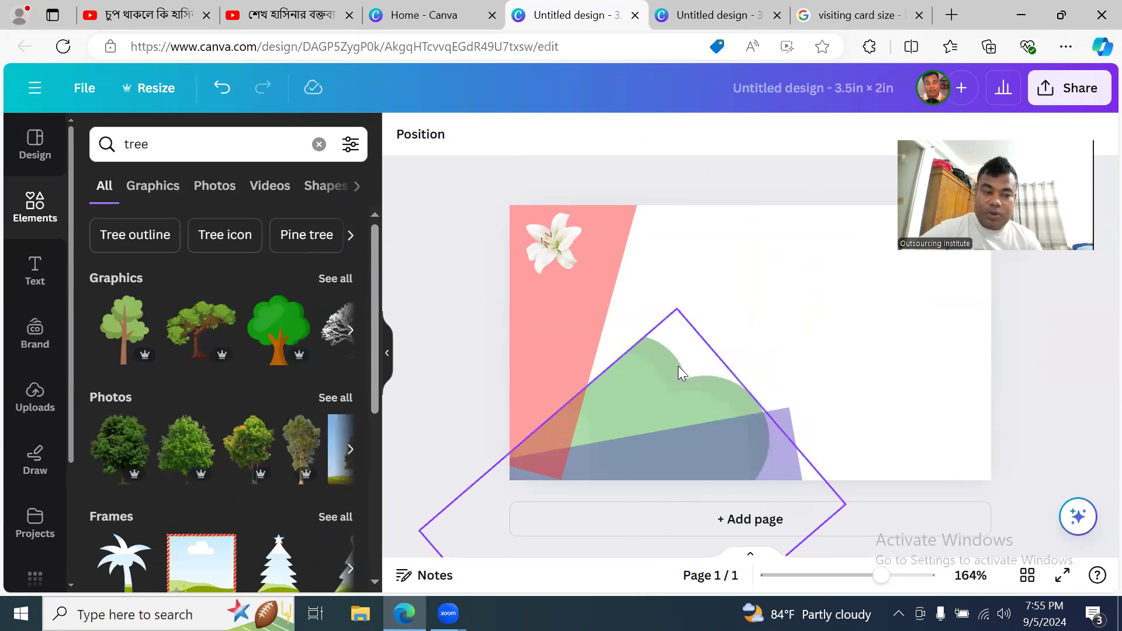
- Add the leafy green tree photo, fill the red grid with it, and shift the grid holding the tree graphic slightly up and left
{"action": "left_click", "coordinate": [189, 450]}
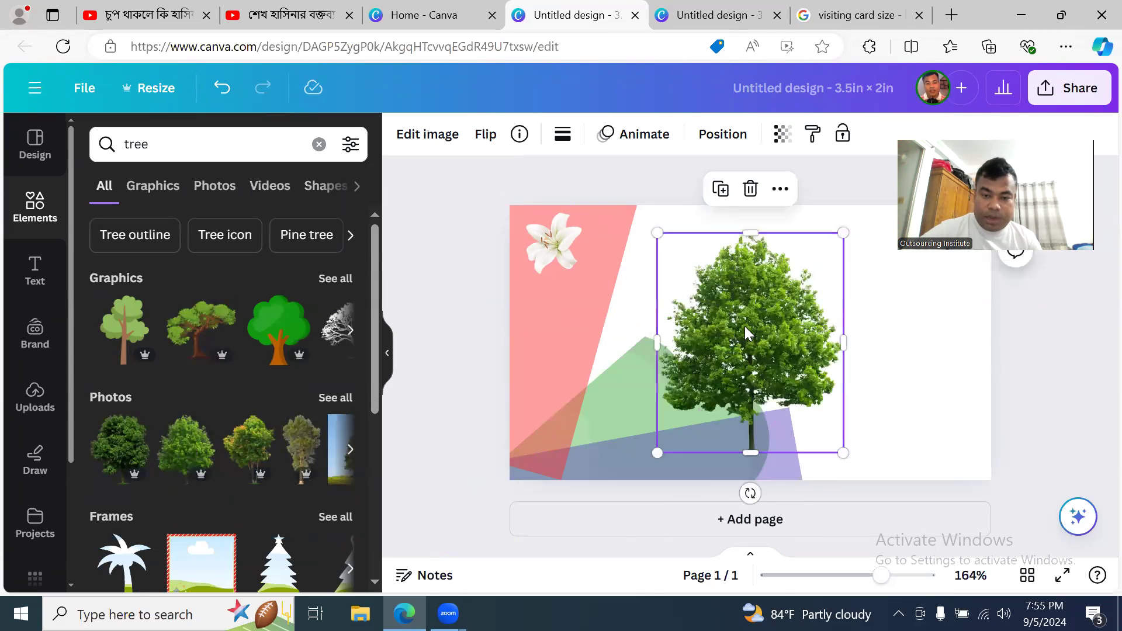
{"action": "left_click_drag", "start_coordinate": [741, 326], "coordinate": [573, 341]}
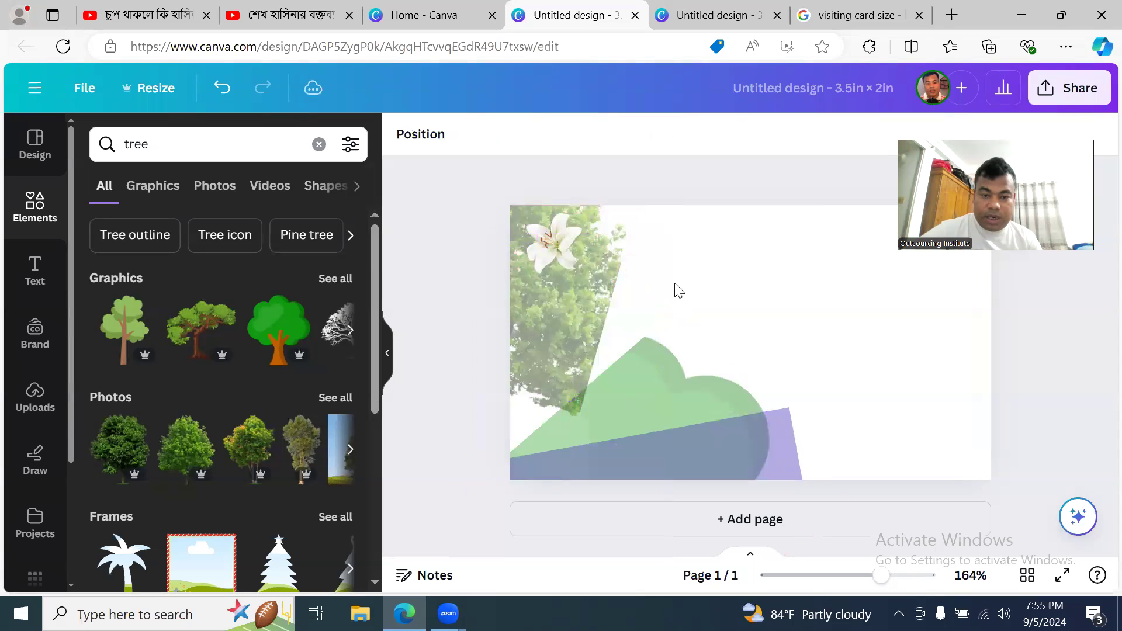
{"action": "left_click", "coordinate": [537, 456]}
{"action": "left_click_drag", "start_coordinate": [479, 453], "coordinate": [461, 511]}
{"action": "left_click", "coordinate": [829, 314]}
{"action": "left_click", "coordinate": [656, 376]}
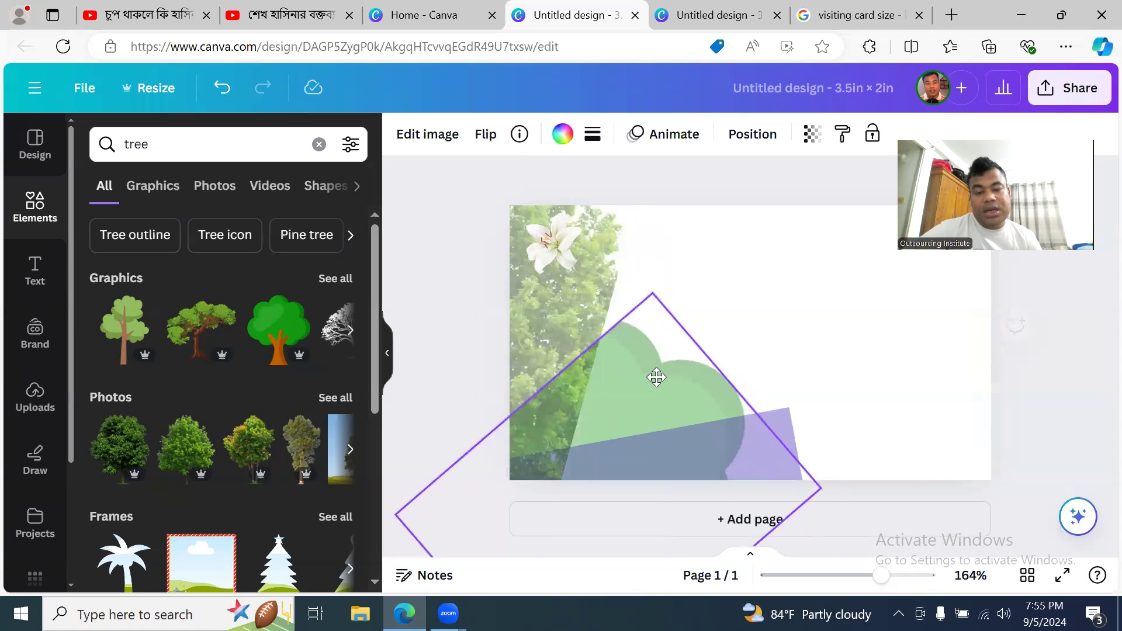
{"action": "left_click", "coordinate": [800, 347]}
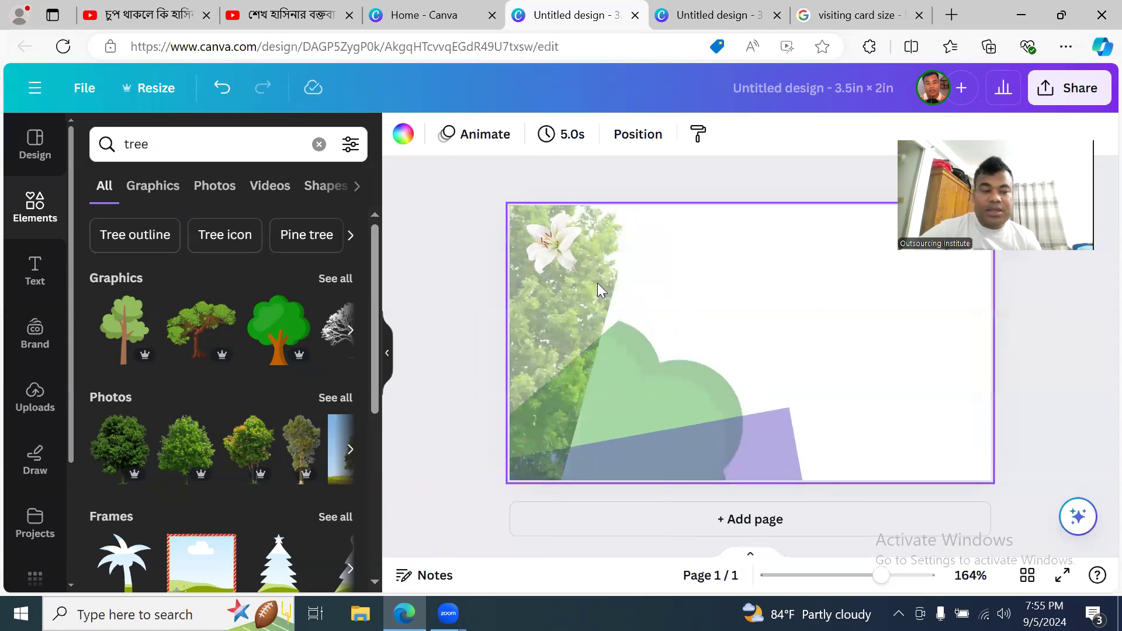
- Undo the tree fills, the tree images and the lily, back to the card without any flower or tree
{"action": "left_click", "coordinate": [222, 88]}
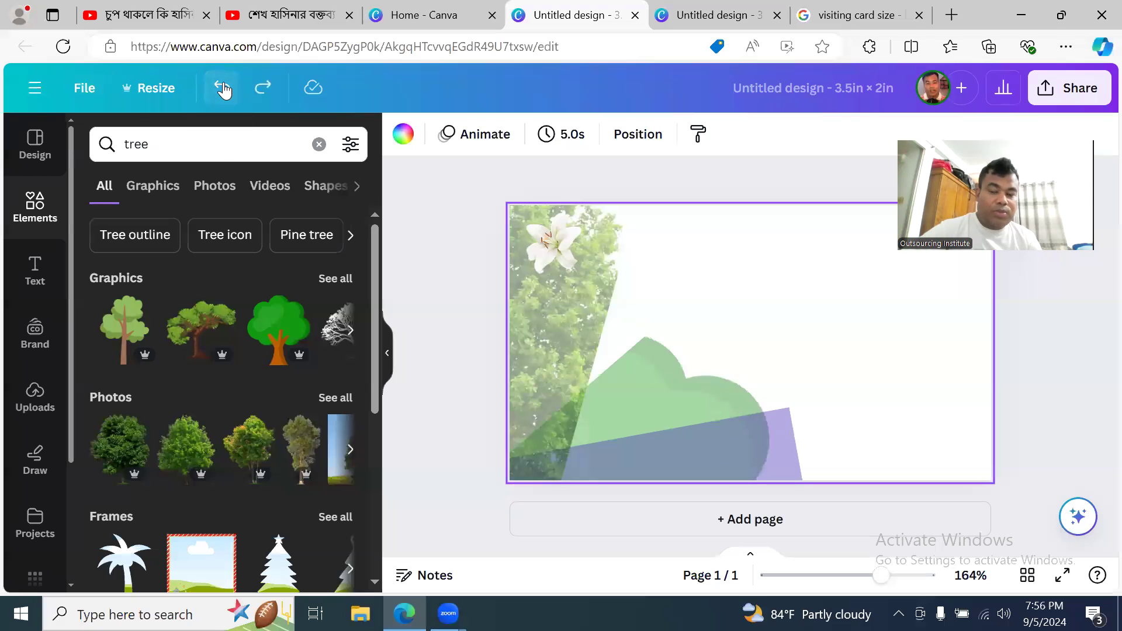
{"action": "left_click", "coordinate": [222, 89]}
{"action": "left_click", "coordinate": [222, 89]}
{"action": "left_click", "coordinate": [223, 89]}
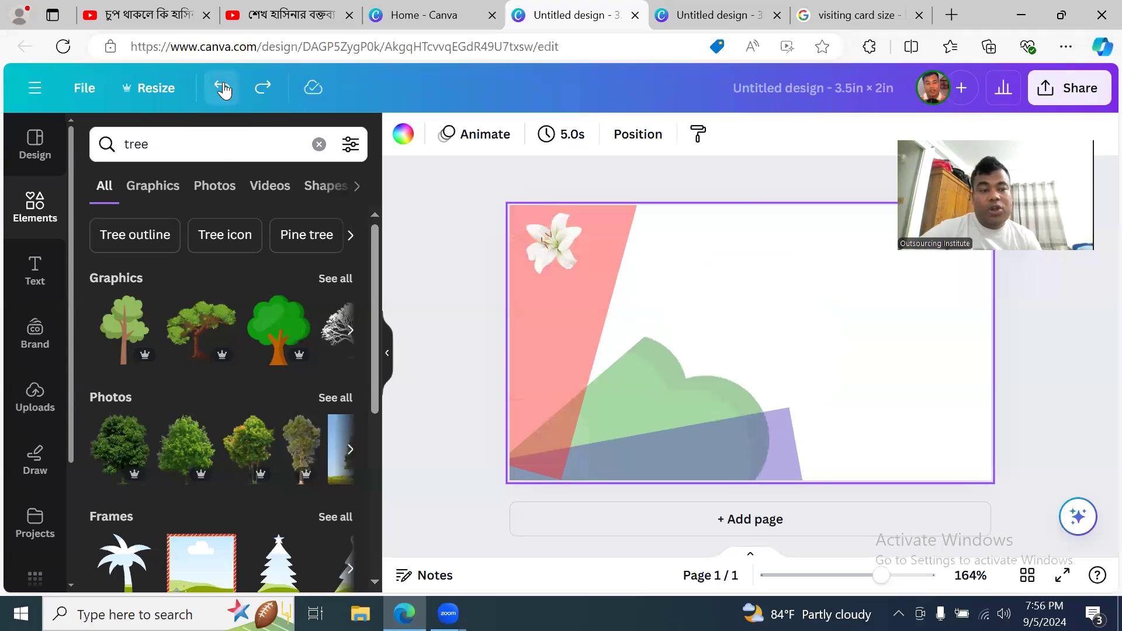
{"action": "left_click", "coordinate": [223, 89]}
{"action": "left_click", "coordinate": [222, 91]}
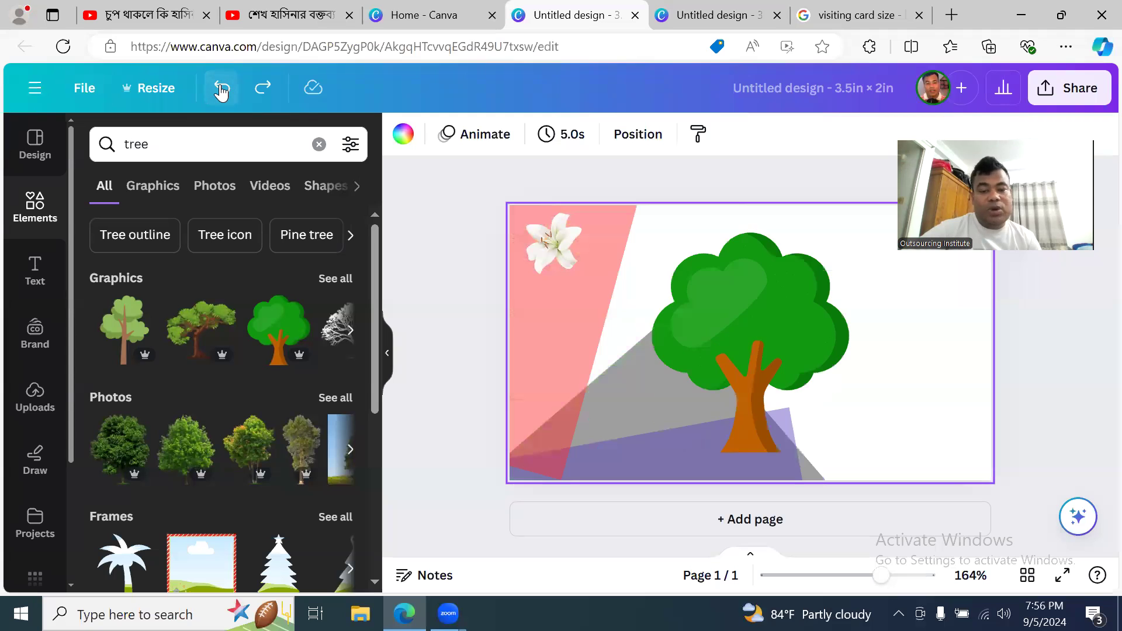
{"action": "left_click", "coordinate": [221, 89]}
{"action": "left_click", "coordinate": [221, 91]}
{"action": "left_click", "coordinate": [221, 90]}
{"action": "left_click", "coordinate": [221, 91]}
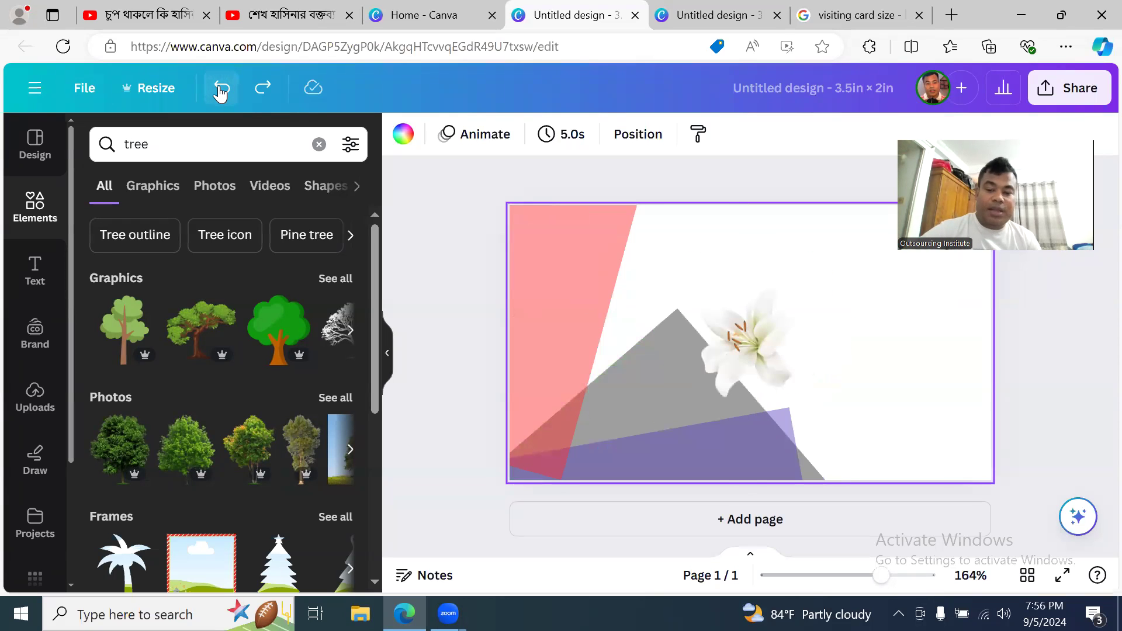
{"action": "left_click", "coordinate": [221, 90]}
- Undo all the three-cell grid edits and the preceding adjustments to the purple and red grids
{"action": "left_click", "coordinate": [221, 90]}
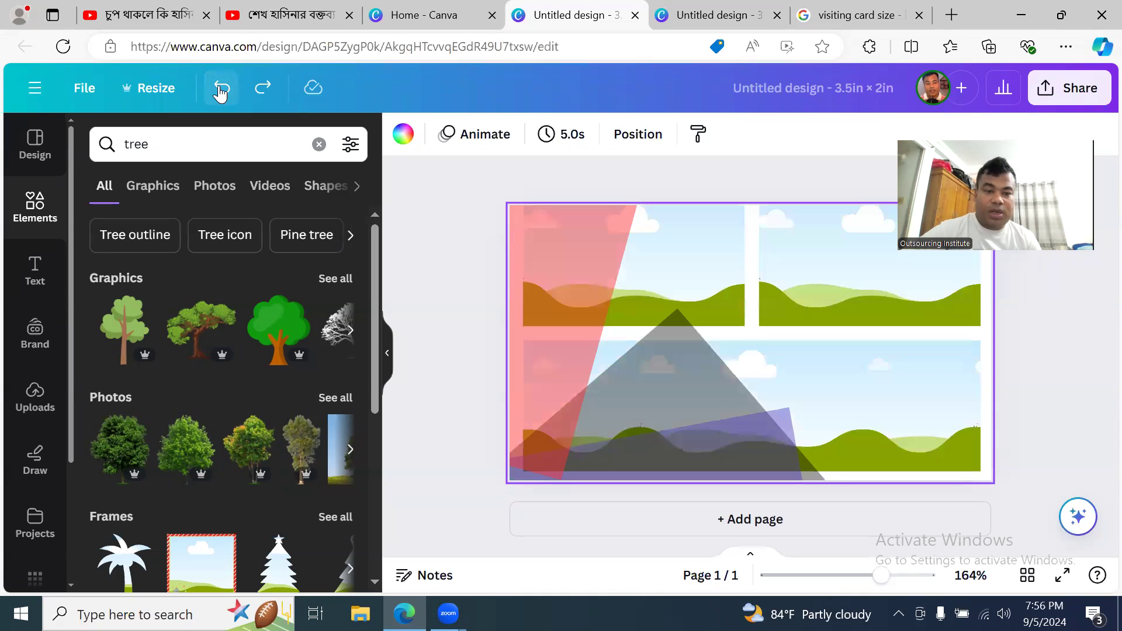
{"action": "left_click", "coordinate": [221, 91]}
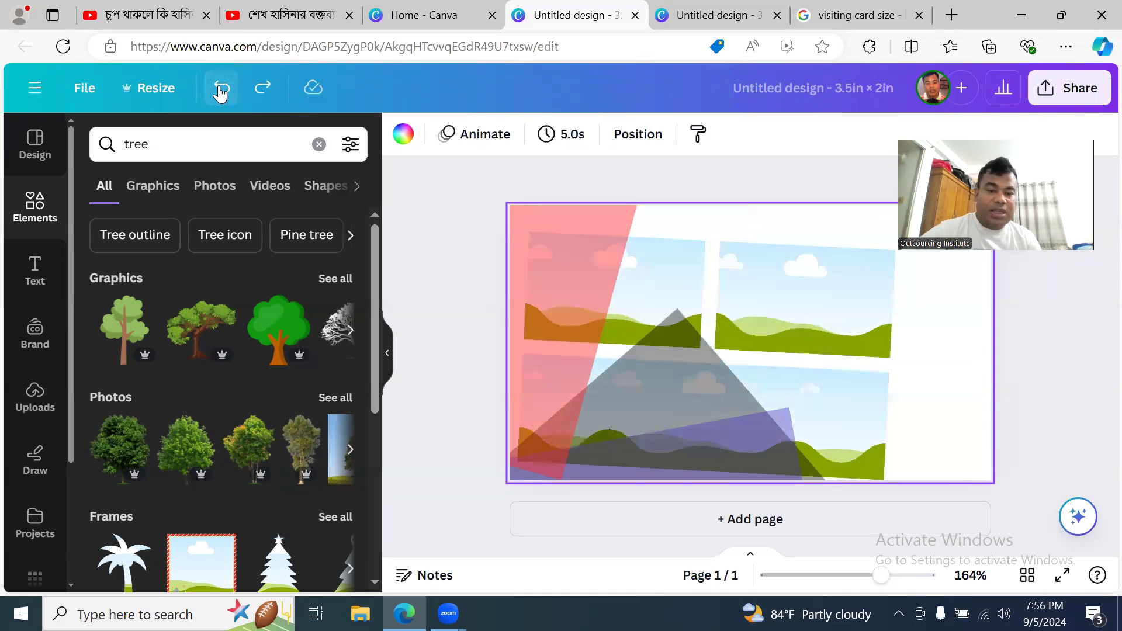
{"action": "left_click", "coordinate": [221, 90]}
{"action": "left_click", "coordinate": [221, 90]}
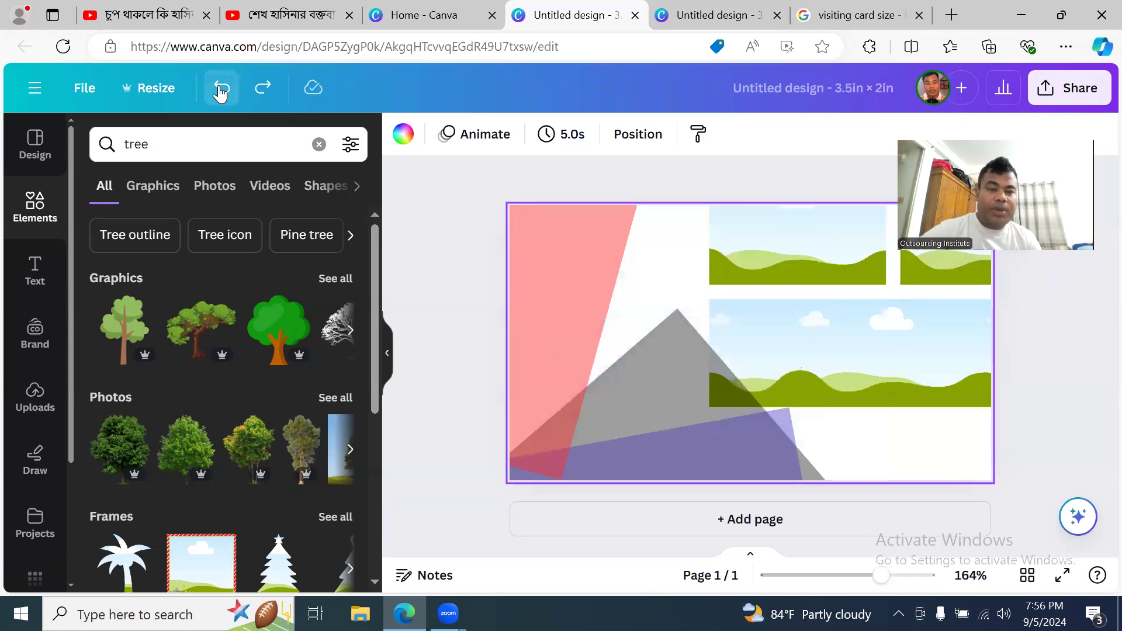
{"action": "left_click", "coordinate": [221, 91]}
{"action": "left_click", "coordinate": [221, 91]}
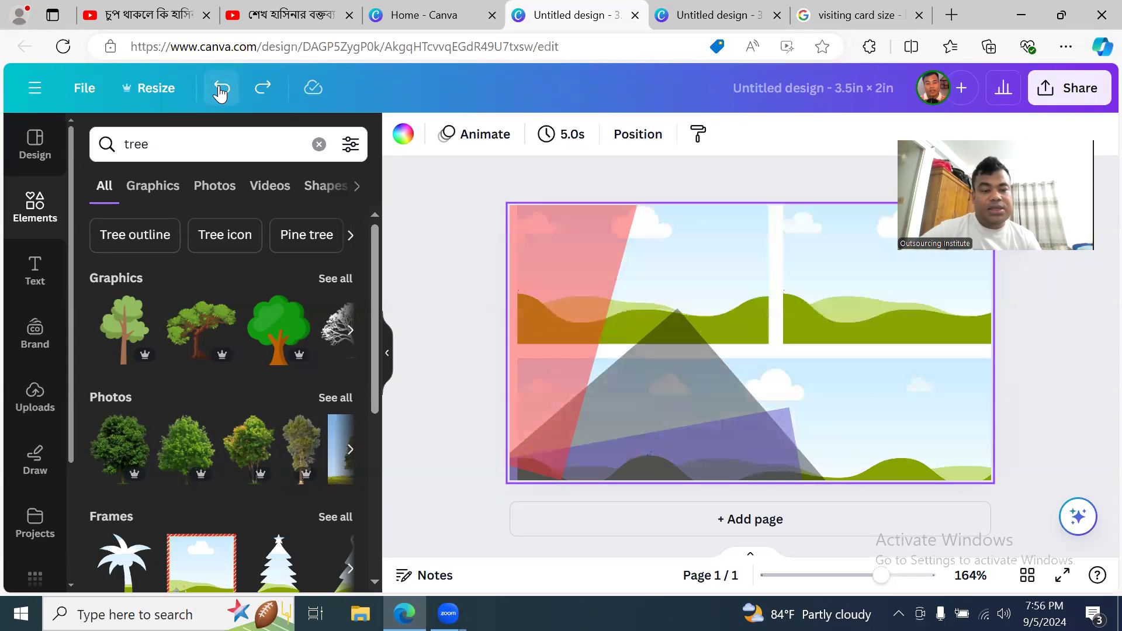
{"action": "left_click", "coordinate": [221, 90]}
{"action": "left_click", "coordinate": [221, 90]}
{"action": "left_click", "coordinate": [220, 90]}
{"action": "left_click", "coordinate": [220, 91]}
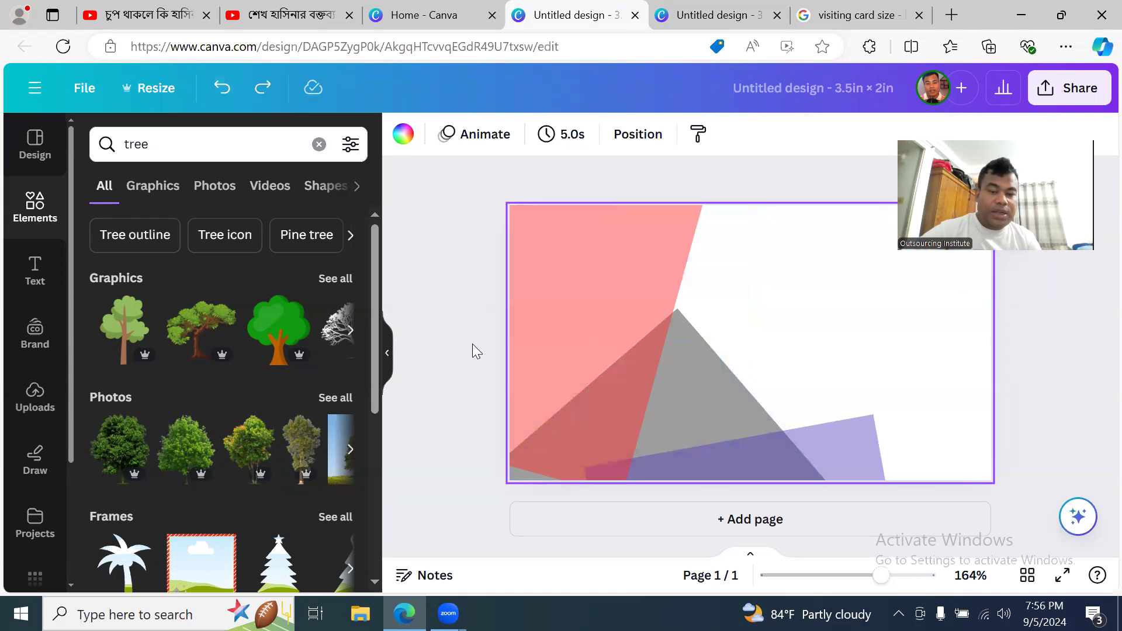
{"action": "left_click", "coordinate": [221, 91]}
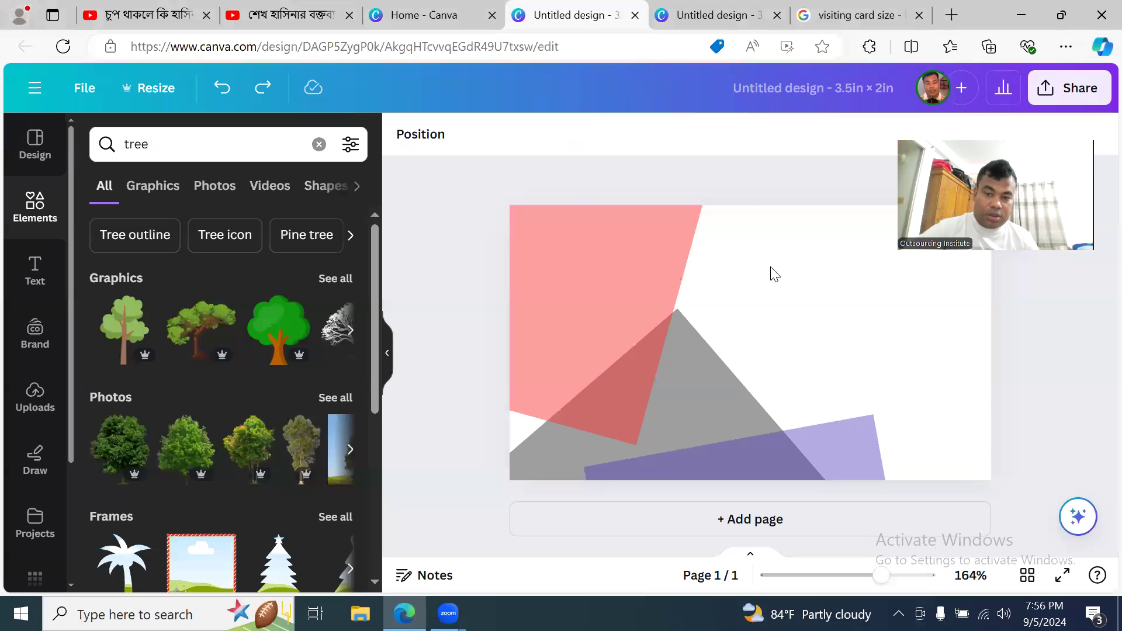
- Clear the tree search and search the elements for "shape"
{"action": "left_click", "coordinate": [787, 308]}
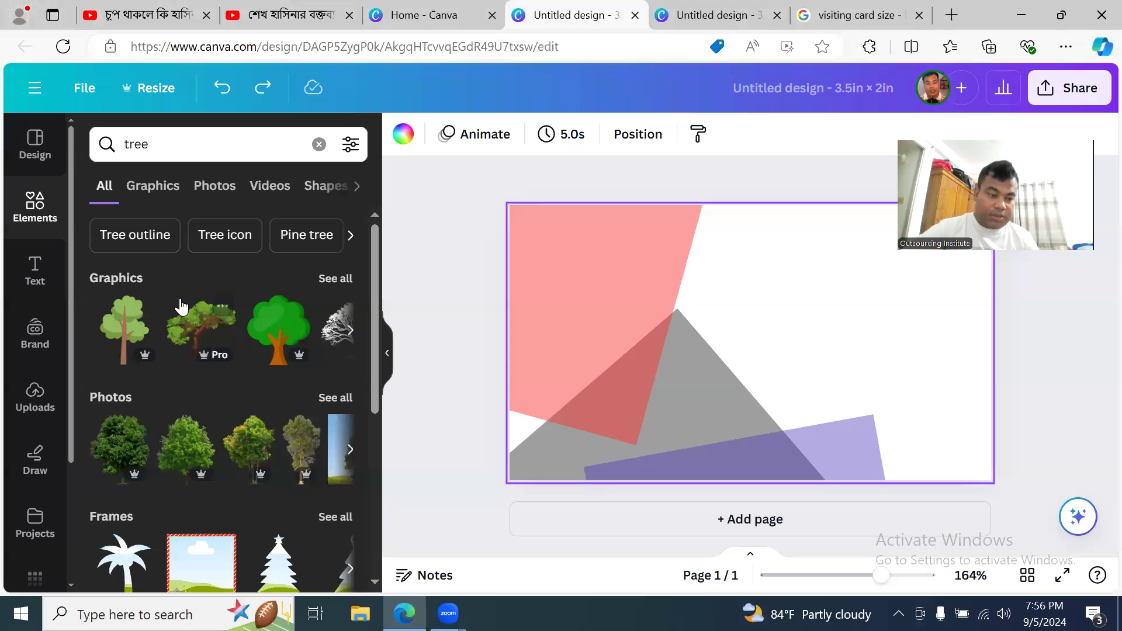
{"action": "scroll", "coordinate": [180, 304], "scroll_direction": "down", "scroll_amount": 5}
{"action": "scroll", "coordinate": [180, 300], "scroll_direction": "up", "scroll_amount": 5}
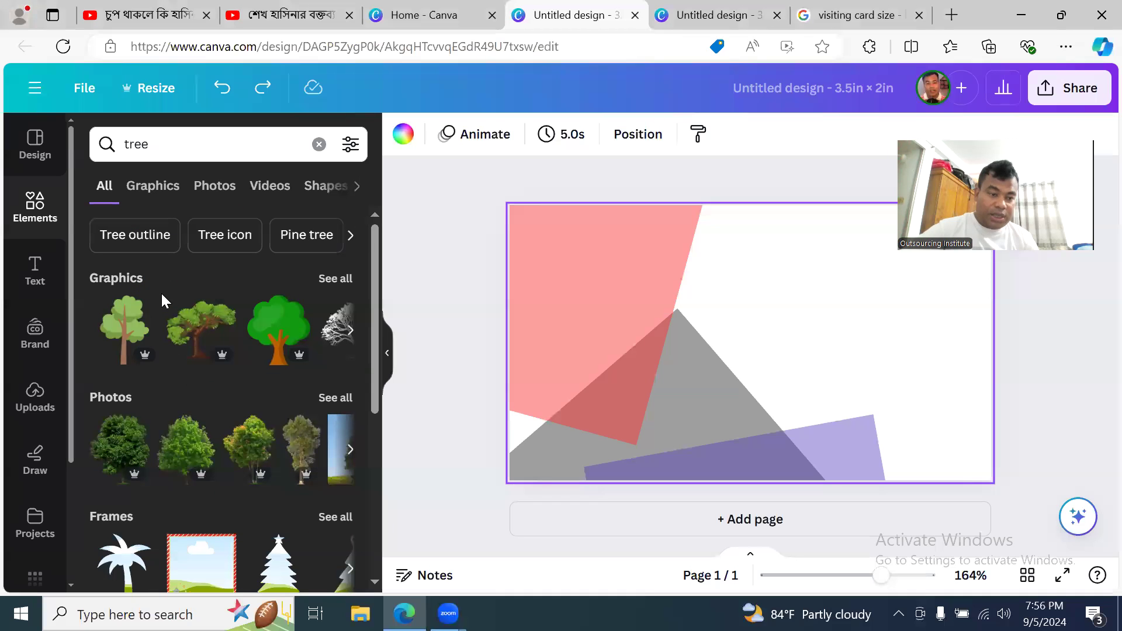
{"action": "left_click", "coordinate": [319, 144]}
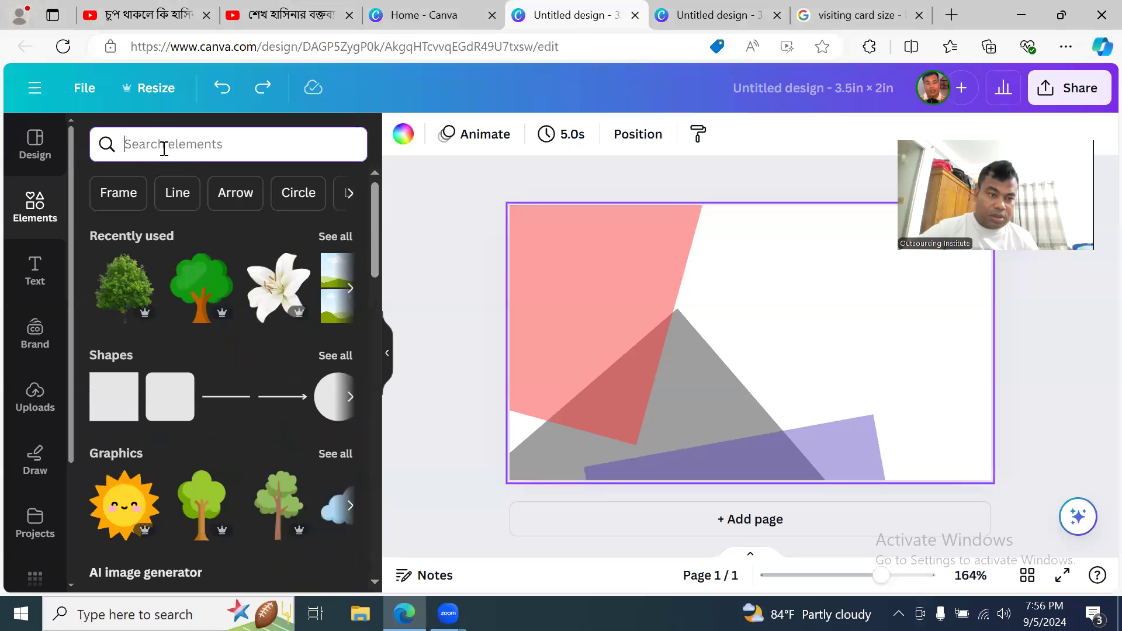
{"action": "type", "text": "shape"}
{"action": "key", "text": "Return"}
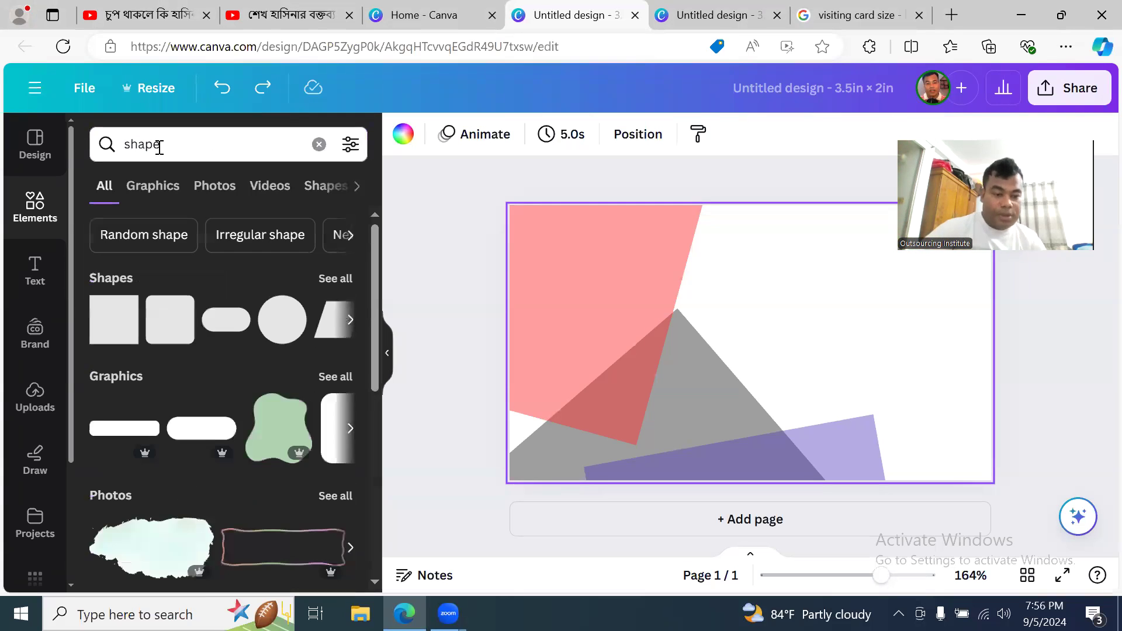
- Add the green blob graphic, enlarge it and place it partly off the card's upper-right corner
{"action": "scroll", "coordinate": [281, 426], "scroll_direction": "down", "scroll_amount": 3}
{"action": "scroll", "coordinate": [279, 409], "scroll_direction": "up", "scroll_amount": 2}
{"action": "left_click", "coordinate": [278, 333]}
{"action": "left_click_drag", "start_coordinate": [797, 284], "coordinate": [996, 87]}
{"action": "left_click_drag", "start_coordinate": [875, 323], "coordinate": [1017, 337]}
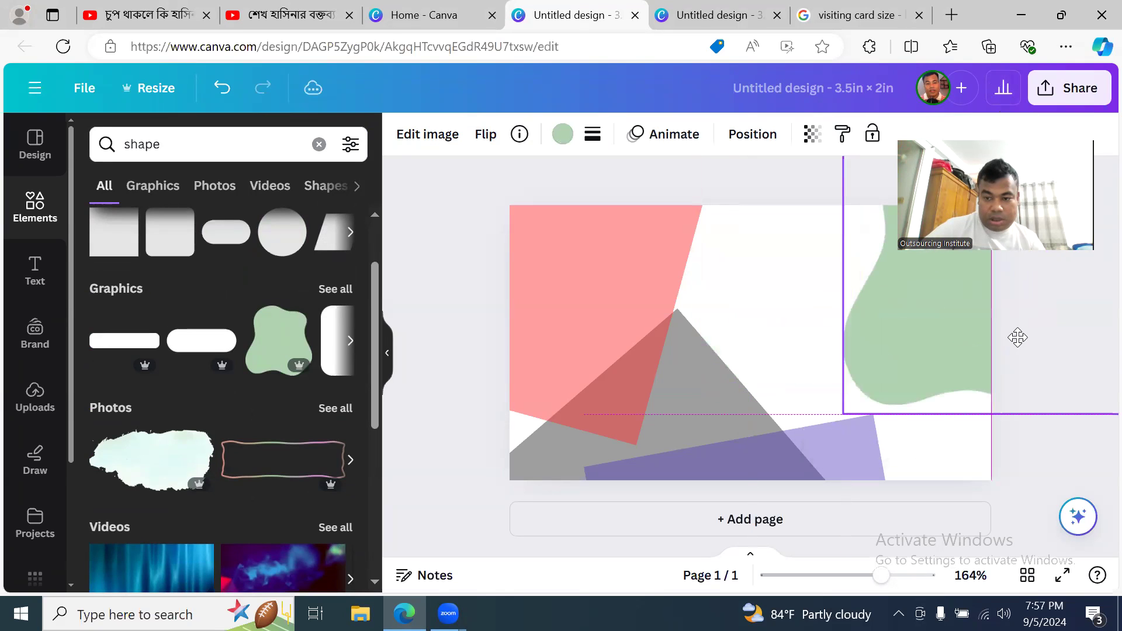
- Browse the shape graphics and add the pink burst of five rounded strokes to the card
{"action": "left_click", "coordinate": [351, 342]}
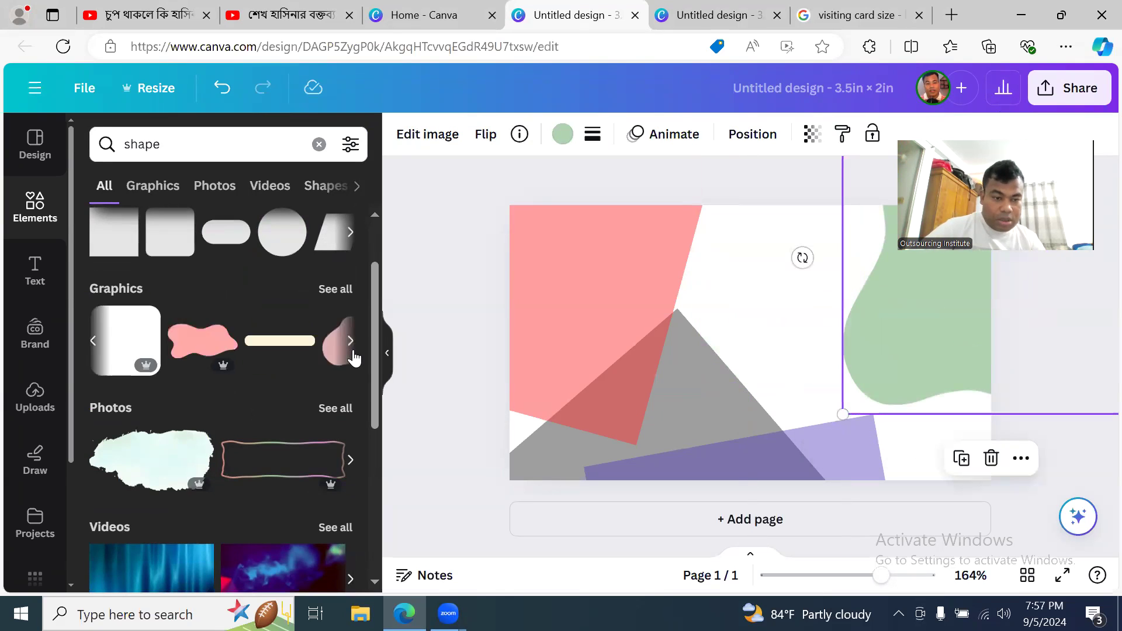
{"action": "scroll", "coordinate": [306, 350], "scroll_direction": "down", "scroll_amount": 5}
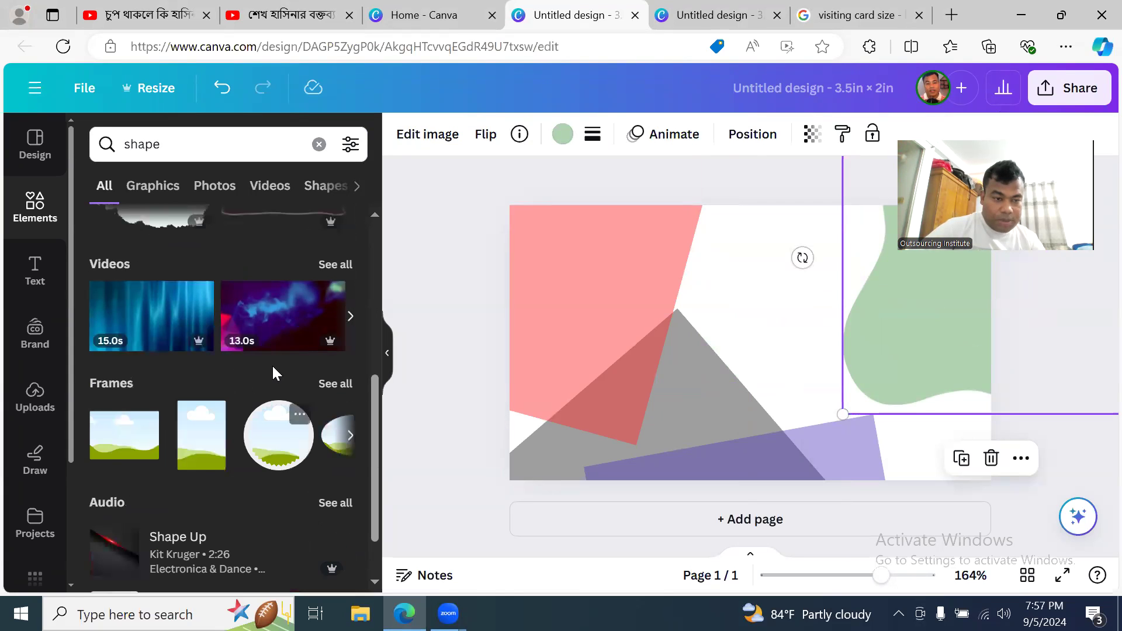
{"action": "scroll", "coordinate": [276, 372], "scroll_direction": "up", "scroll_amount": 5}
{"action": "scroll", "coordinate": [283, 370], "scroll_direction": "up", "scroll_amount": 1}
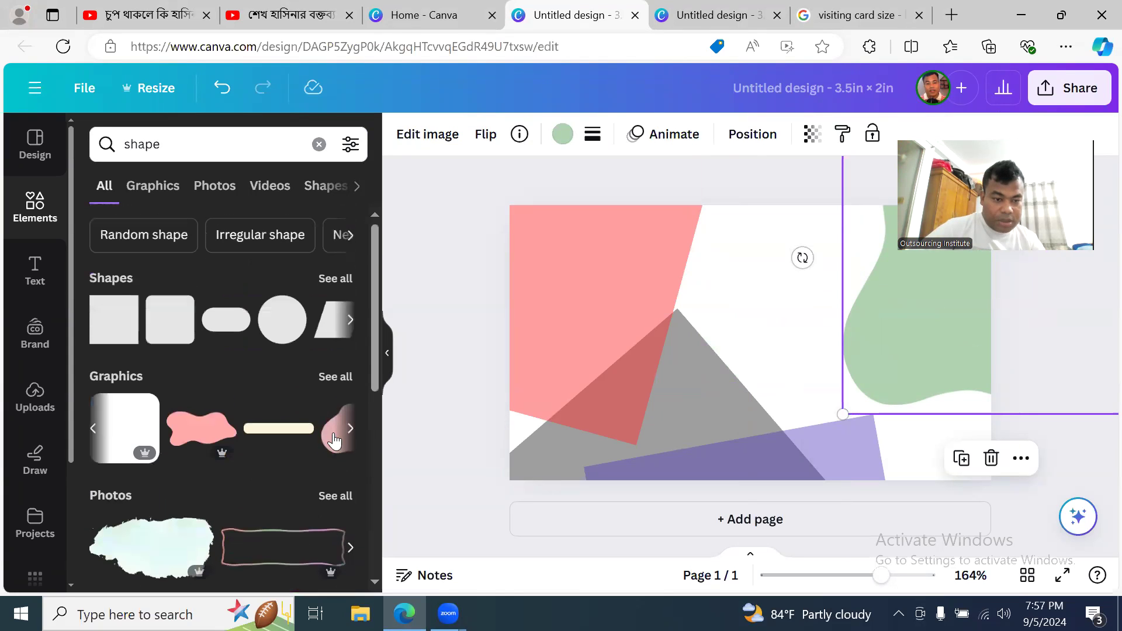
{"action": "left_click", "coordinate": [350, 429]}
{"action": "left_click", "coordinate": [351, 426]}
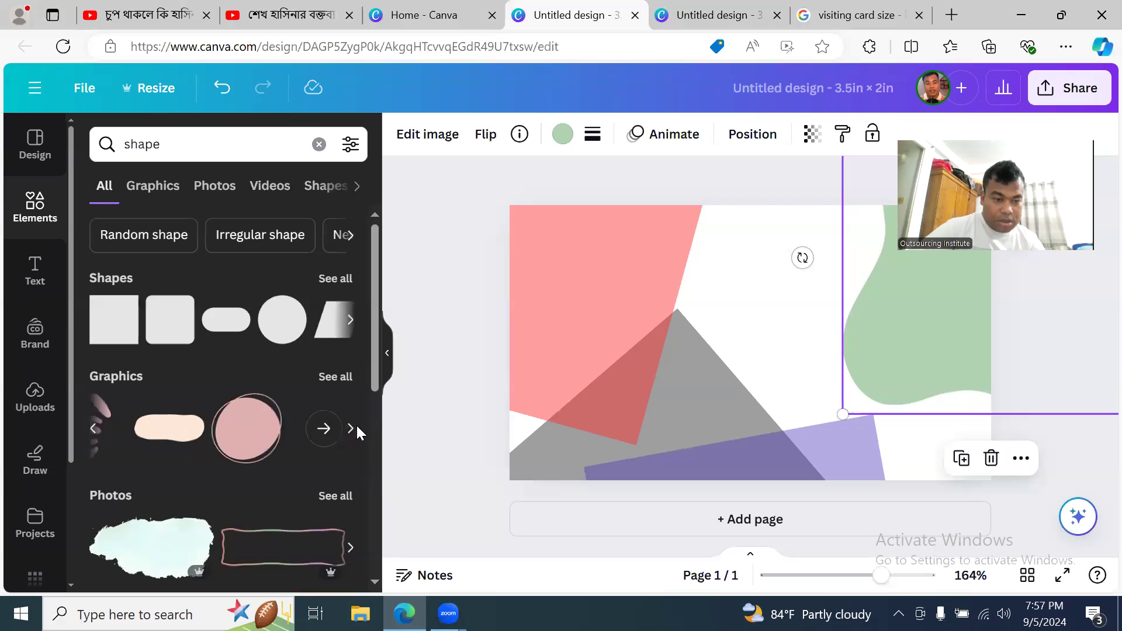
{"action": "left_click", "coordinate": [93, 429]}
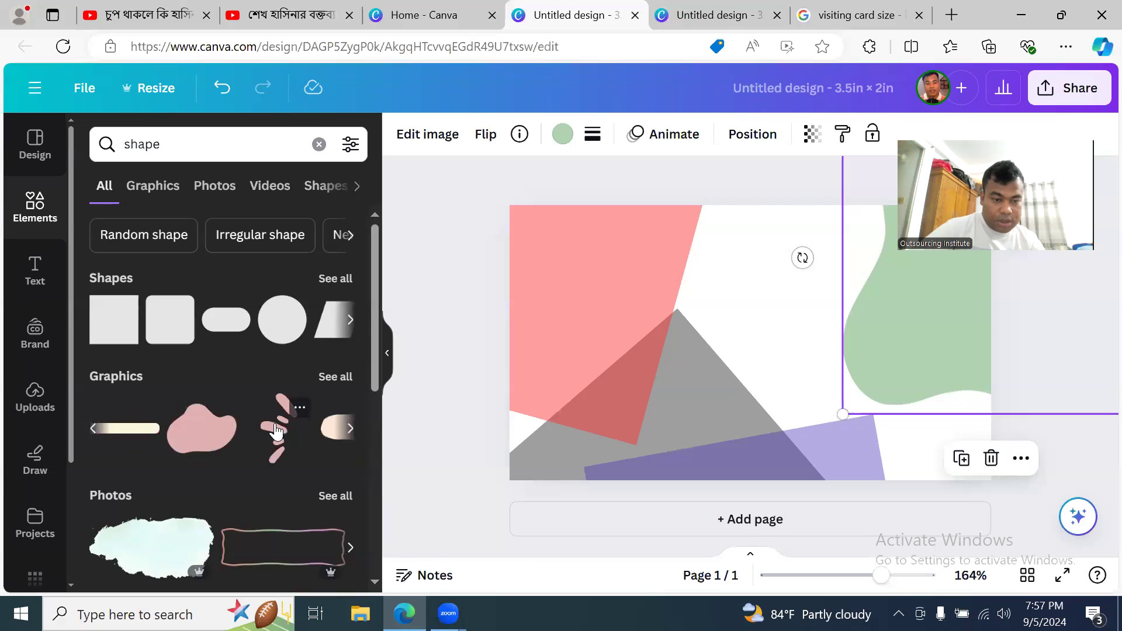
{"action": "left_click", "coordinate": [278, 428]}
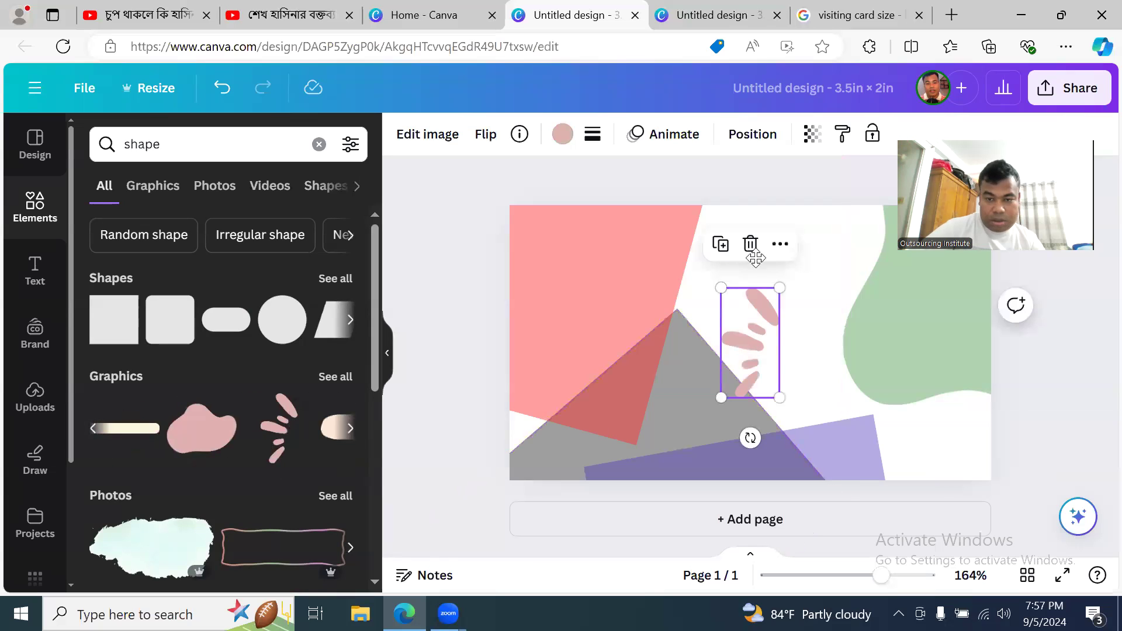
- Enlarge the pink burst graphic, rotate it to about -14° and position it along the green blob's left edge
{"action": "left_click_drag", "start_coordinate": [754, 338], "coordinate": [765, 236]}
{"action": "left_click_drag", "start_coordinate": [876, 271], "coordinate": [817, 339]}
{"action": "left_click_drag", "start_coordinate": [845, 400], "coordinate": [869, 439]}
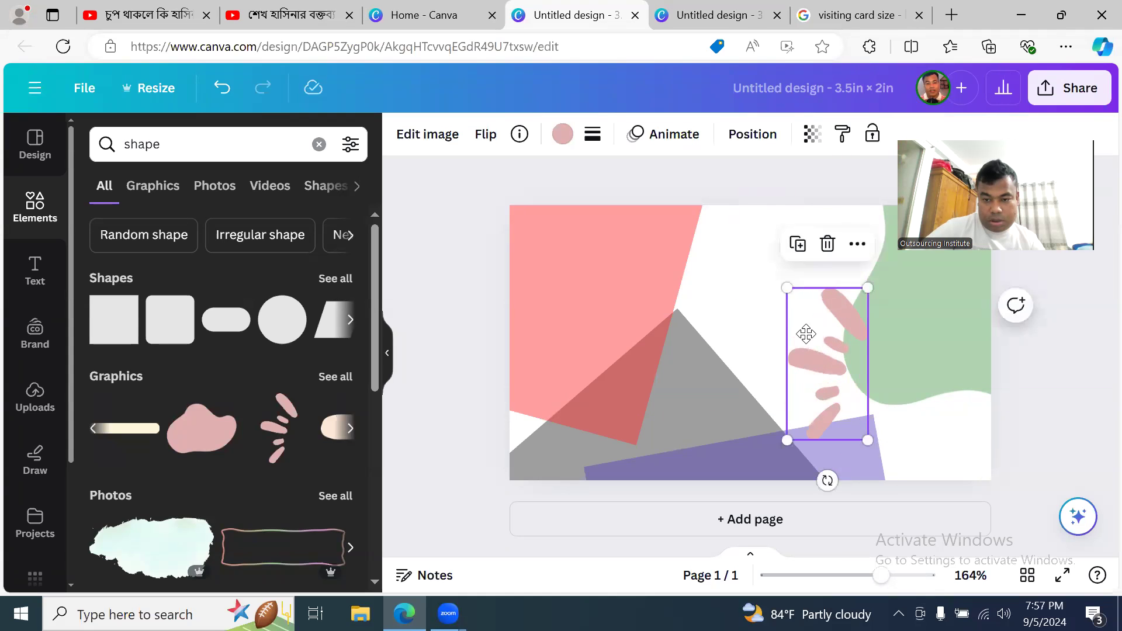
{"action": "left_click_drag", "start_coordinate": [819, 346], "coordinate": [795, 322]}
{"action": "left_click_drag", "start_coordinate": [802, 455], "coordinate": [828, 445]}
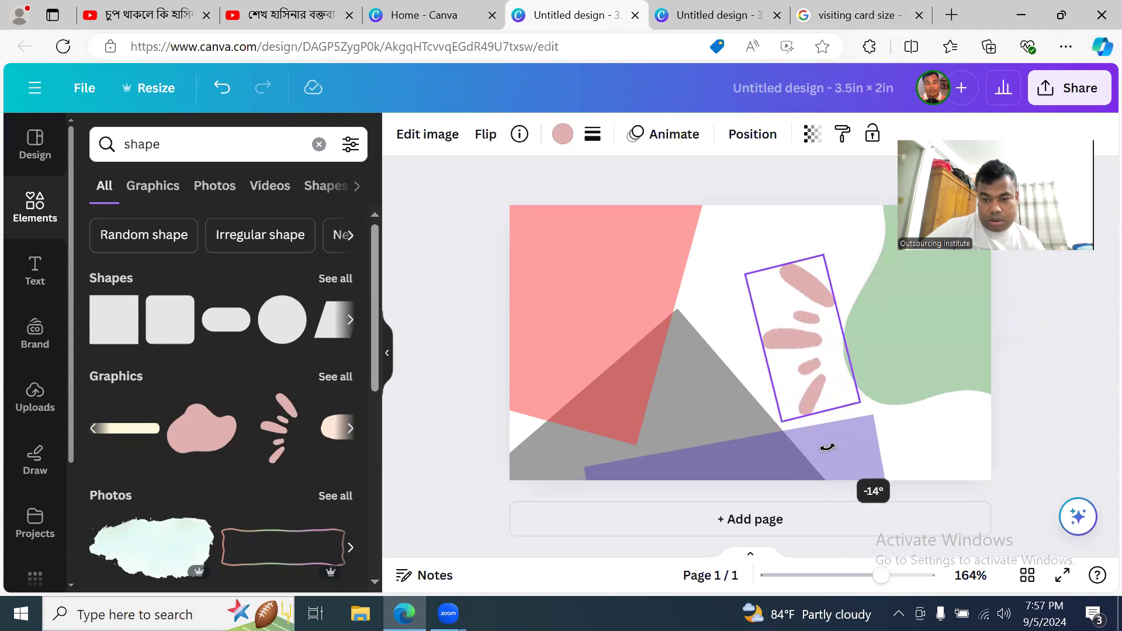
{"action": "mouse_move", "coordinate": [794, 324]}
{"action": "left_mouse_down"}
{"action": "mouse_move", "coordinate": [803, 350]}
{"action": "mouse_move", "coordinate": [815, 326]}
{"action": "left_mouse_up"}
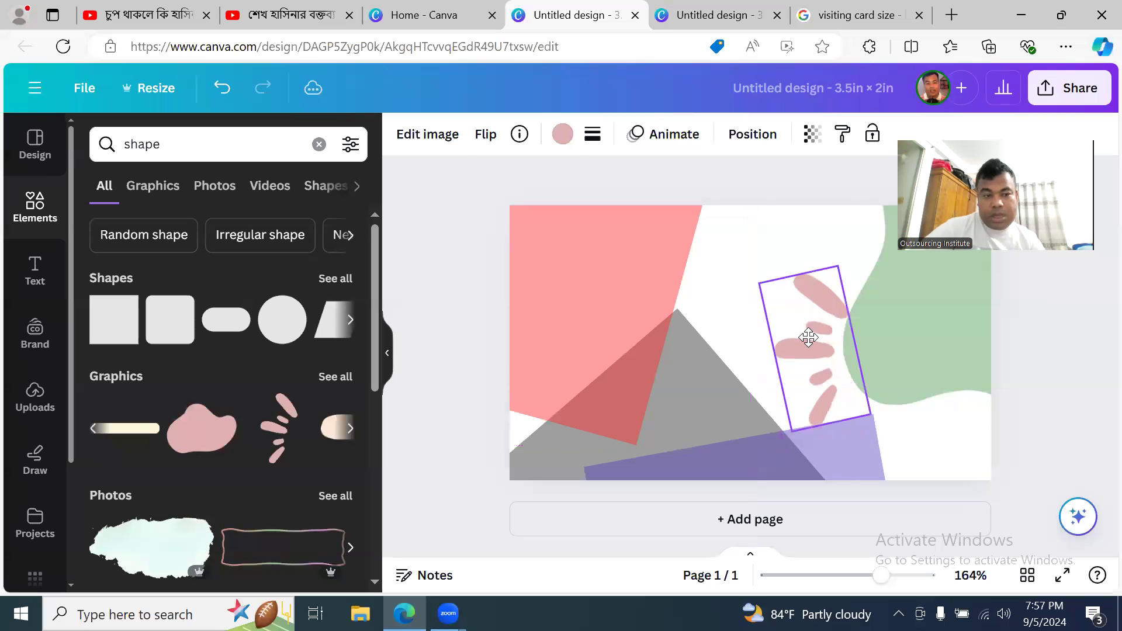
- Browse the search suggestions, graphics, frames and basic shapes offered for the "shape" search
{"action": "left_click", "coordinate": [241, 143]}
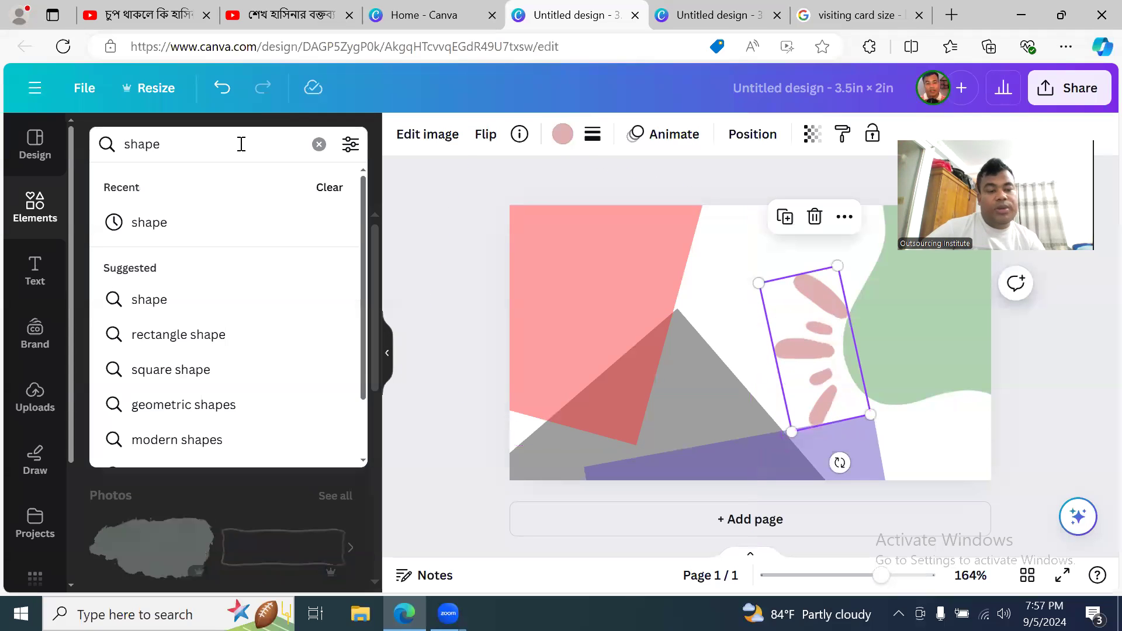
{"action": "left_click", "coordinate": [416, 72]}
{"action": "left_click", "coordinate": [262, 146]}
{"action": "left_click", "coordinate": [293, 475]}
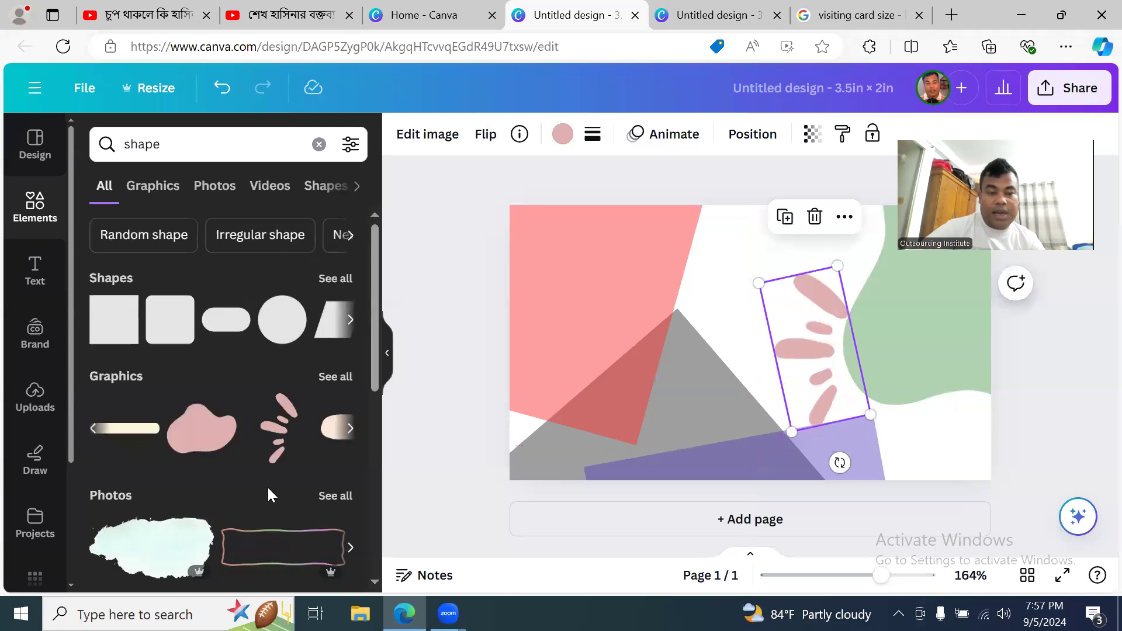
{"action": "scroll", "coordinate": [281, 407], "scroll_direction": "down", "scroll_amount": 3}
{"action": "scroll", "coordinate": [282, 400], "scroll_direction": "down", "scroll_amount": 2}
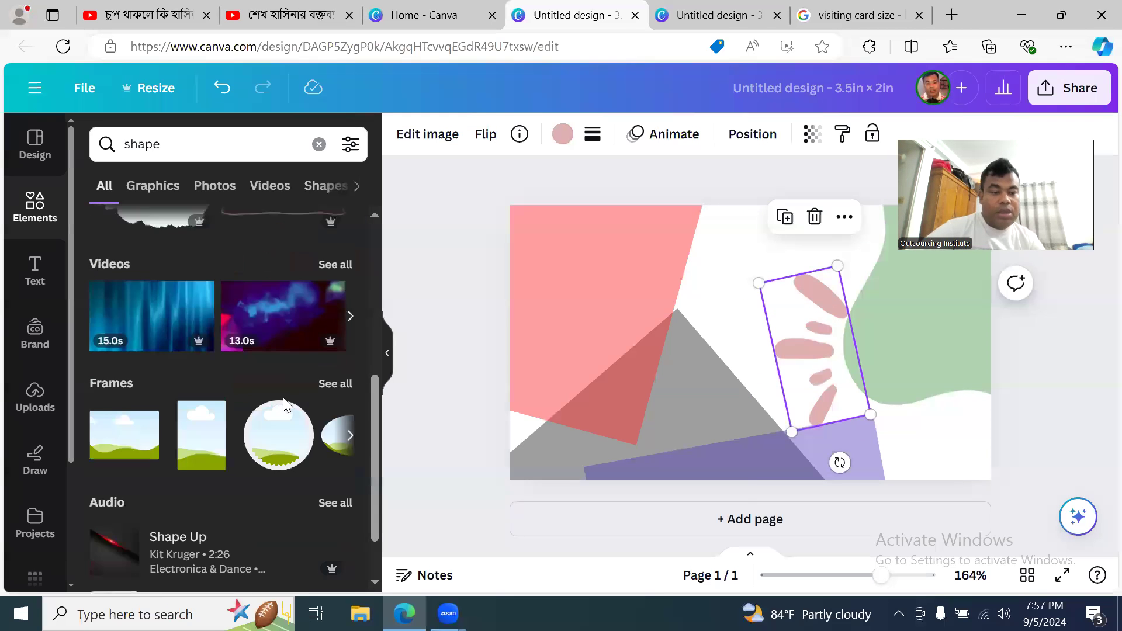
{"action": "scroll", "coordinate": [277, 404], "scroll_direction": "up", "scroll_amount": 5}
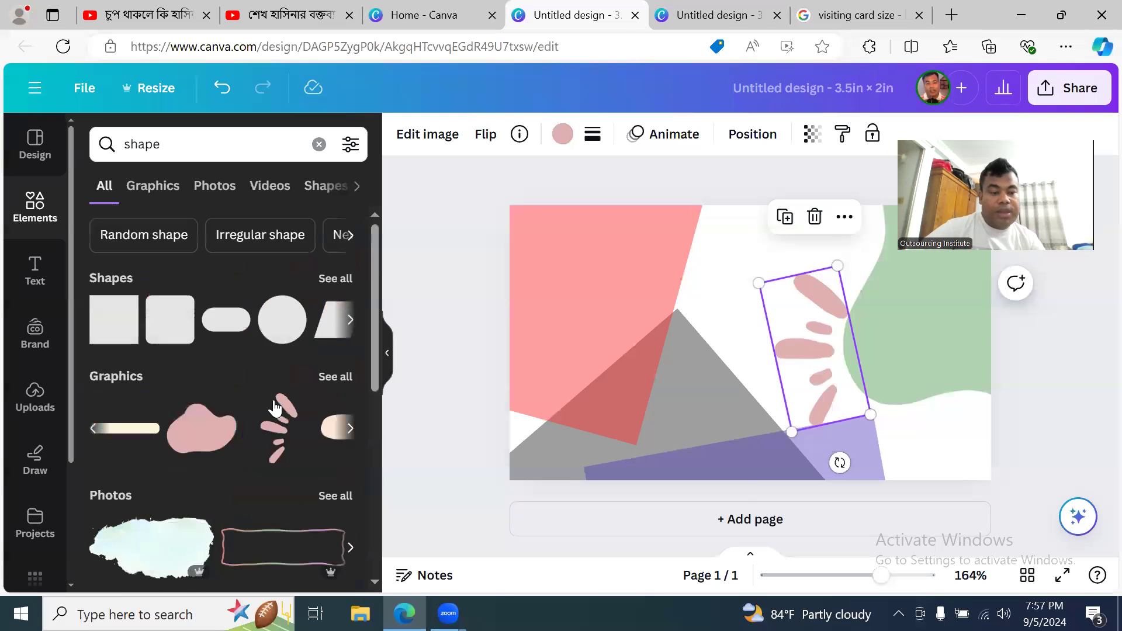
{"action": "left_click", "coordinate": [346, 430]}
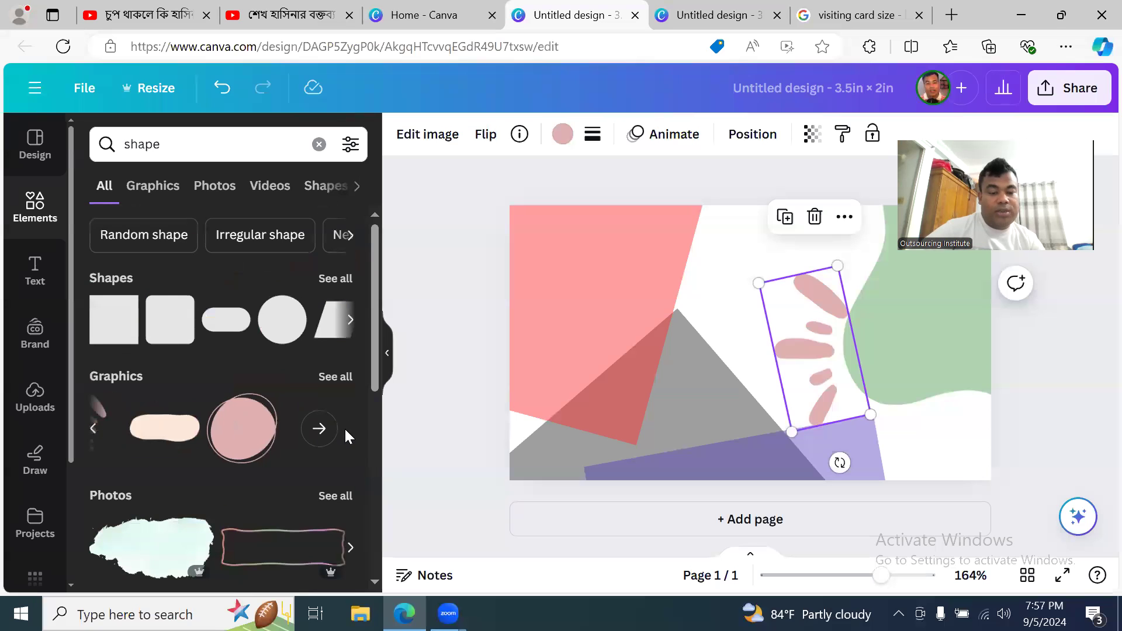
{"action": "left_click", "coordinate": [350, 320]}
{"action": "left_click", "coordinate": [350, 319]}
{"action": "left_click", "coordinate": [319, 322]}
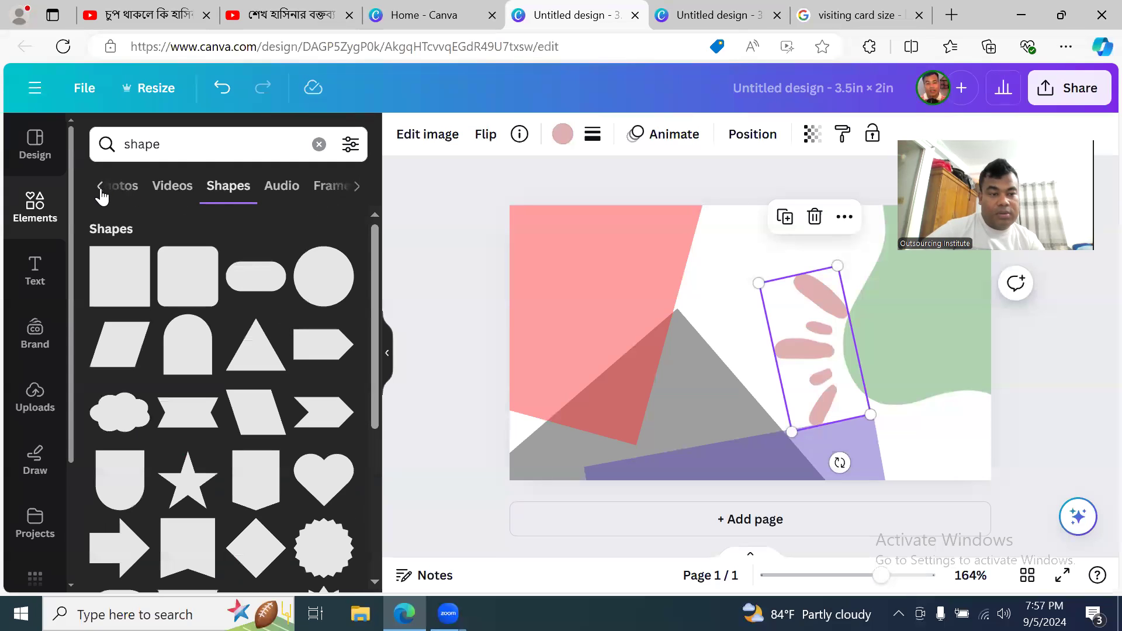
{"action": "left_click", "coordinate": [99, 187]}
- Add the crumpled brown paper strip from the shape photos and place it across the card's upper-right area
{"action": "left_click", "coordinate": [215, 187]}
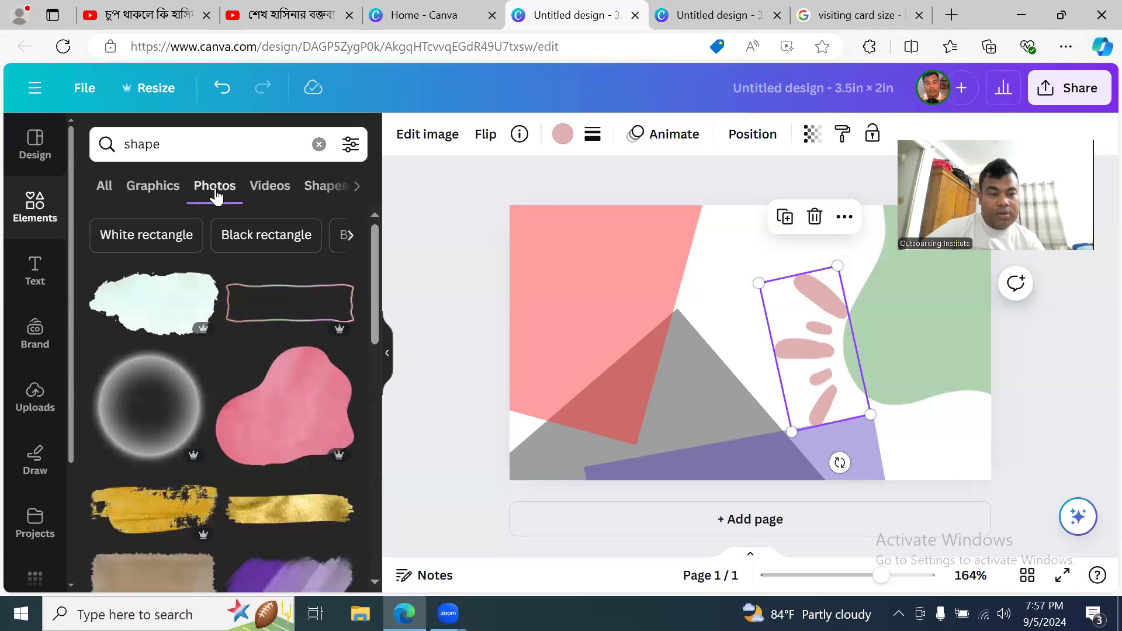
{"action": "scroll", "coordinate": [230, 438], "scroll_direction": "down", "scroll_amount": 5}
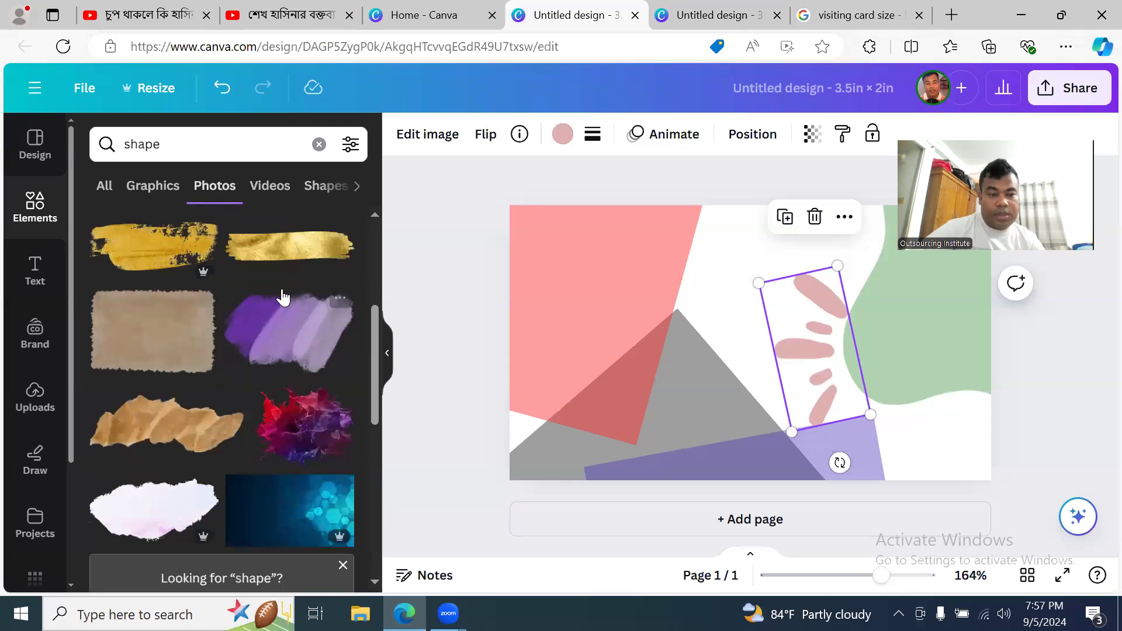
{"action": "left_click", "coordinate": [170, 425]}
{"action": "left_click_drag", "start_coordinate": [726, 366], "coordinate": [817, 294]}
- Add the red and purple paint splash photo, enlarge it and place it partly off the card's lower-right corner
{"action": "left_click", "coordinate": [301, 432]}
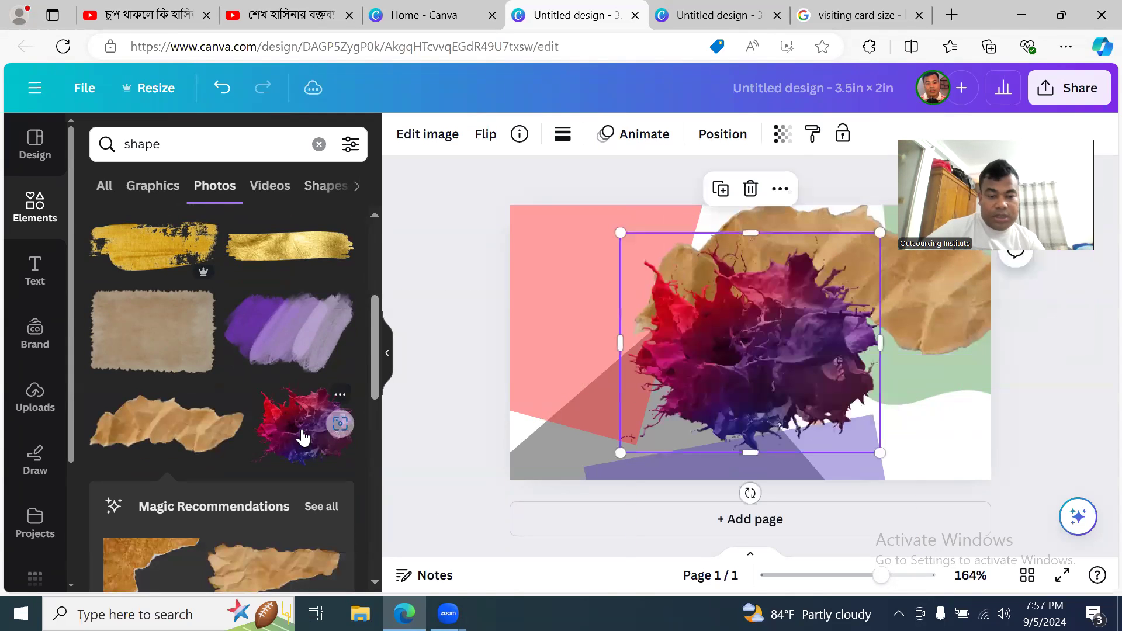
{"action": "left_click_drag", "start_coordinate": [880, 452], "coordinate": [999, 496]}
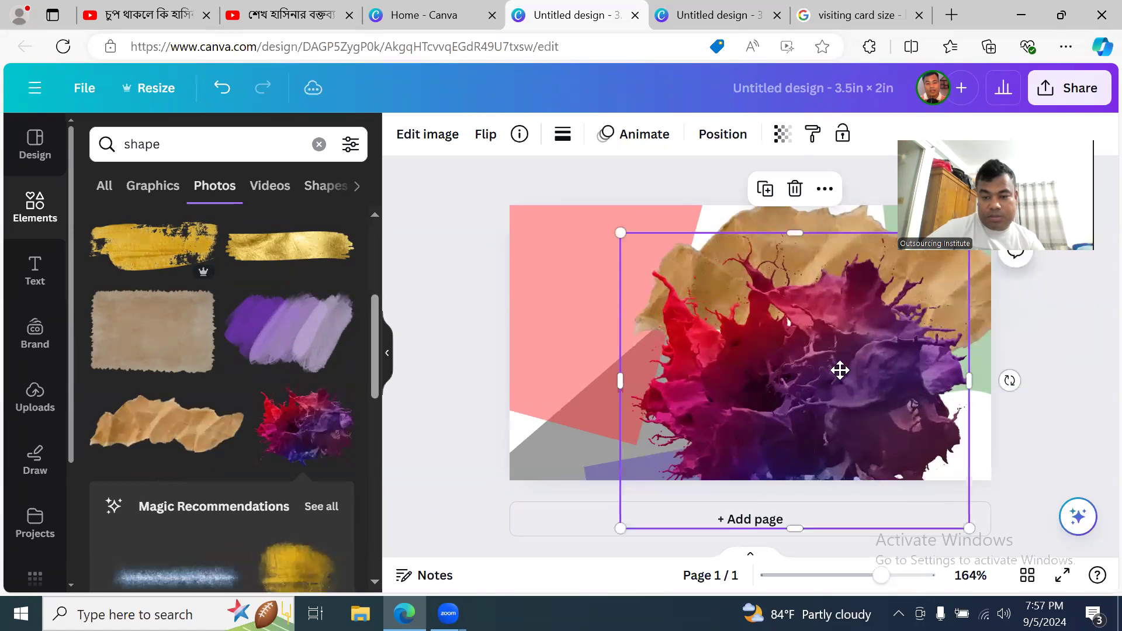
{"action": "left_click_drag", "start_coordinate": [787, 346], "coordinate": [876, 372]}
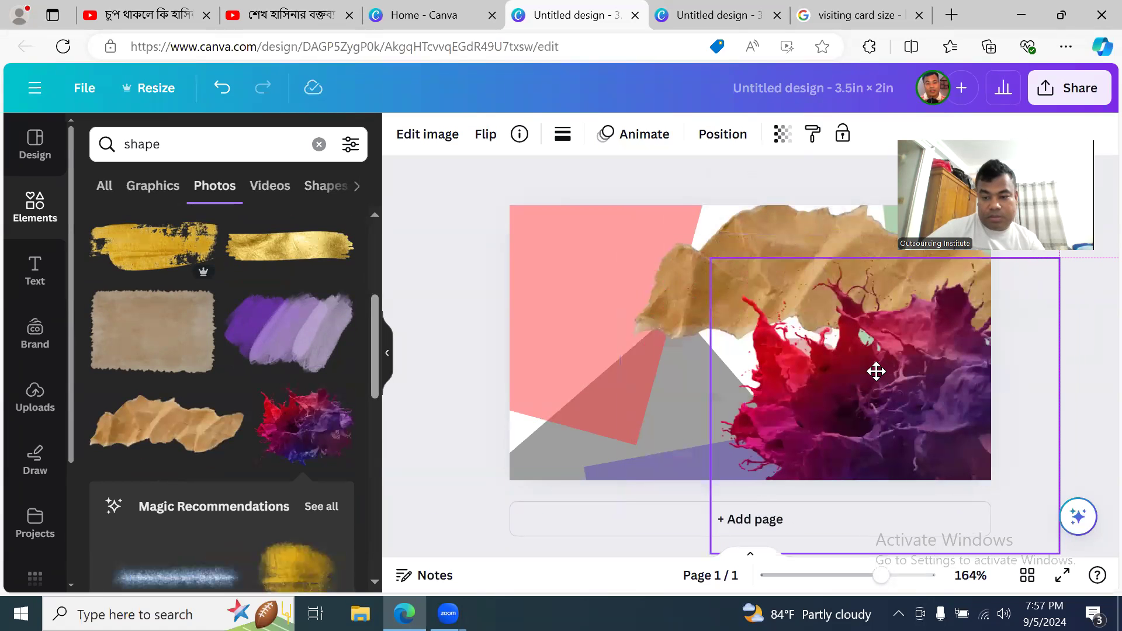
{"action": "left_click", "coordinate": [610, 359]}
{"action": "left_click", "coordinate": [840, 430]}
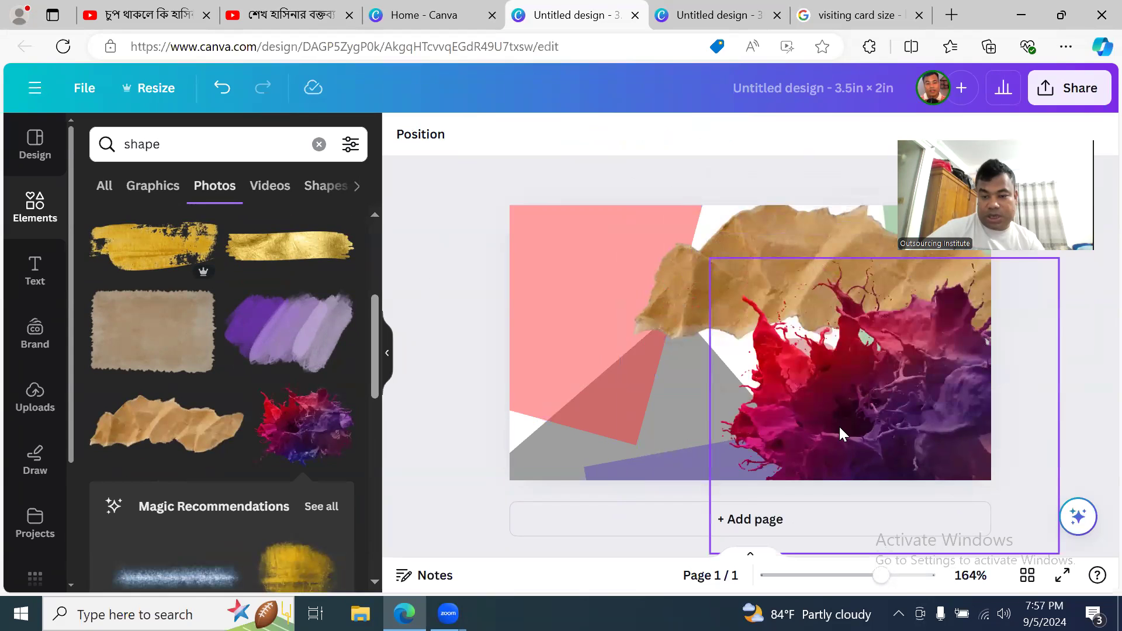
{"action": "left_click", "coordinate": [1063, 322]}
- Add the blue 3D squiggle photo with spheres to the card, and undo dropping it into the pink grid
{"action": "scroll", "coordinate": [188, 426], "scroll_direction": "down", "scroll_amount": 8}
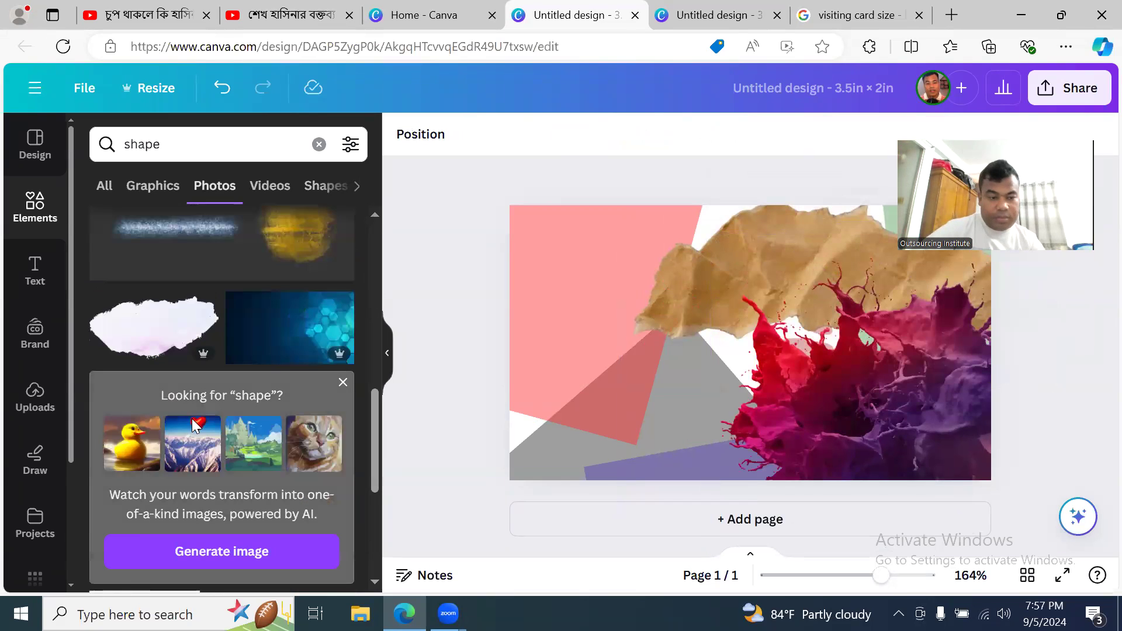
{"action": "scroll", "coordinate": [194, 426], "scroll_direction": "down", "scroll_amount": 5}
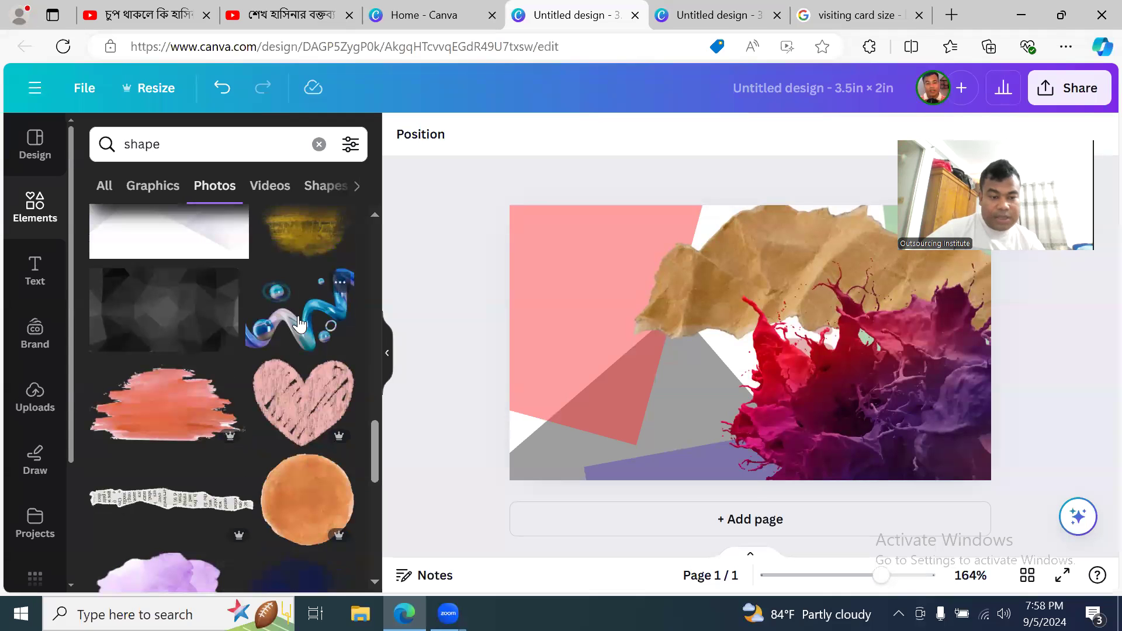
{"action": "left_click", "coordinate": [299, 323]}
{"action": "left_click_drag", "start_coordinate": [773, 306], "coordinate": [555, 261]}
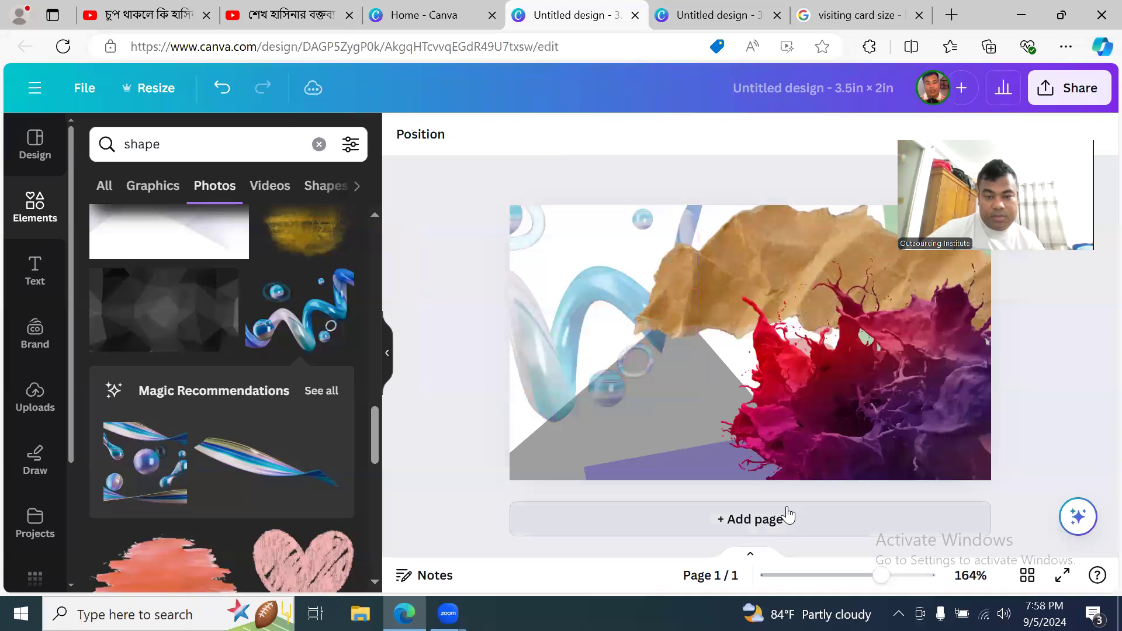
{"action": "left_click", "coordinate": [221, 88]}
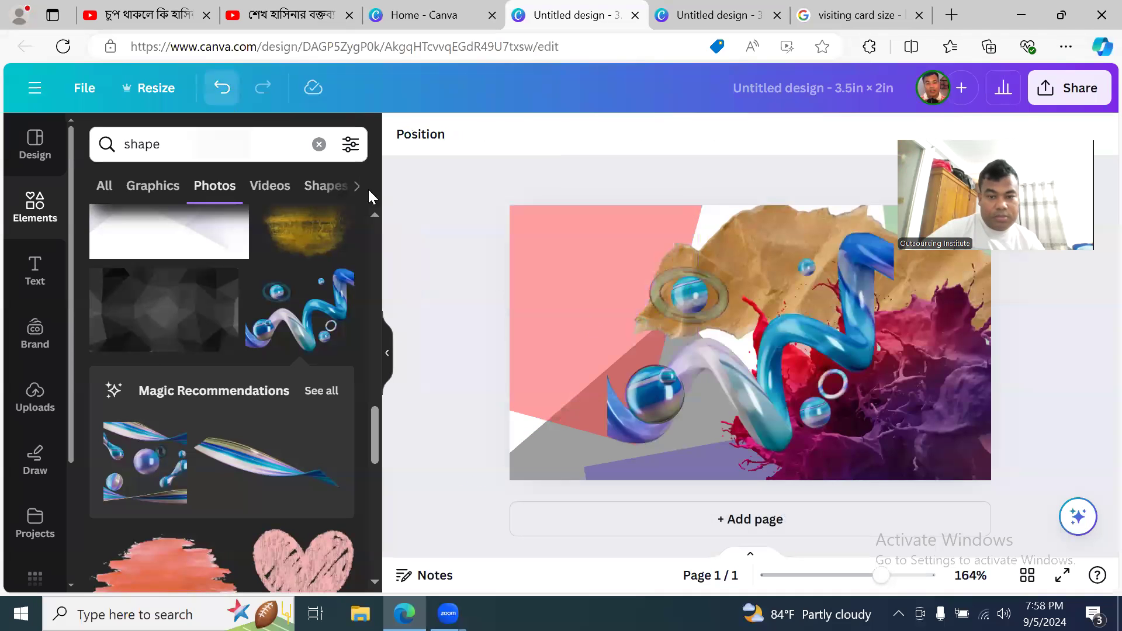
- Shrink the blue 3D squiggle photo and place it on the crumpled paper near the card's upper edge
{"action": "left_click", "coordinate": [609, 446]}
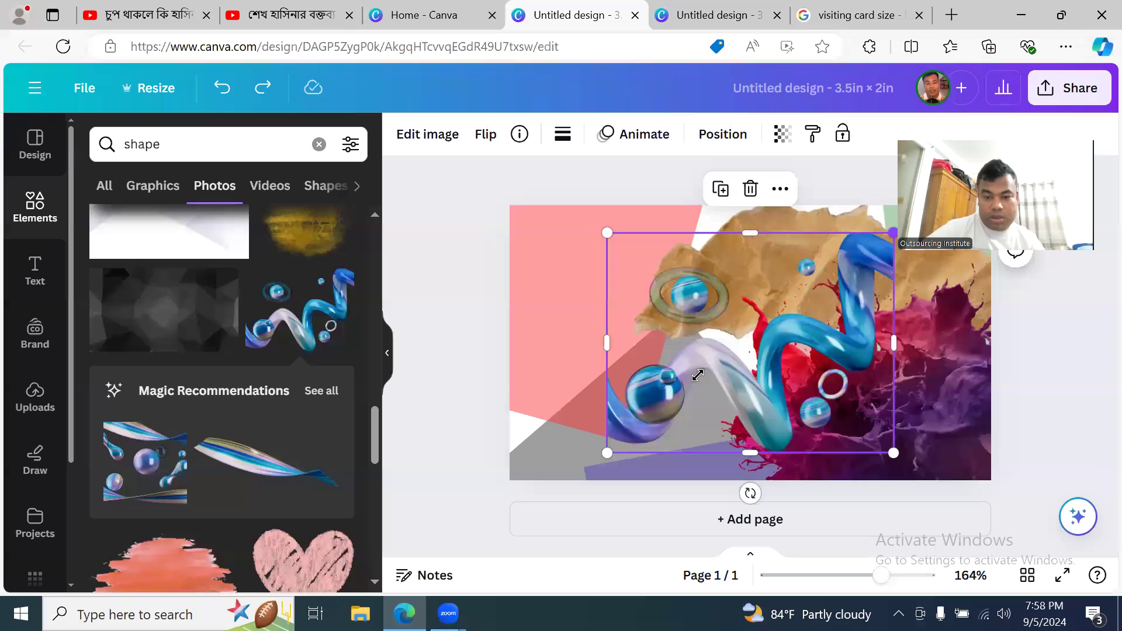
{"action": "left_click_drag", "start_coordinate": [893, 232], "coordinate": [704, 376]}
{"action": "left_click_drag", "start_coordinate": [672, 415], "coordinate": [663, 452]}
{"action": "left_click_drag", "start_coordinate": [678, 413], "coordinate": [784, 245]}
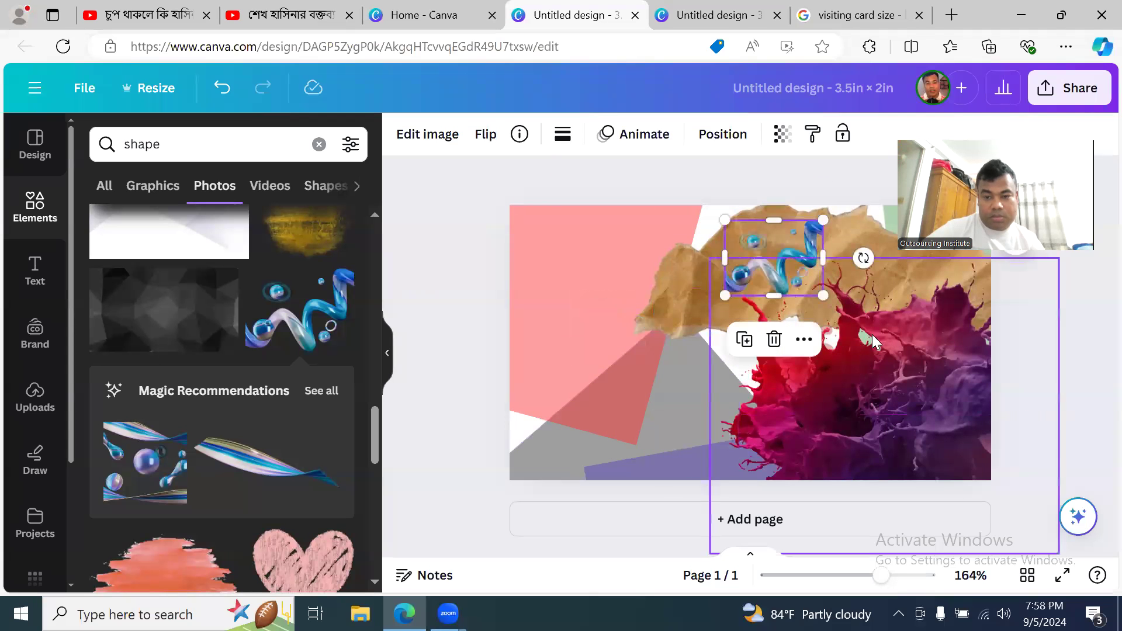
{"action": "scroll", "coordinate": [199, 423], "scroll_direction": "down", "scroll_amount": 6}
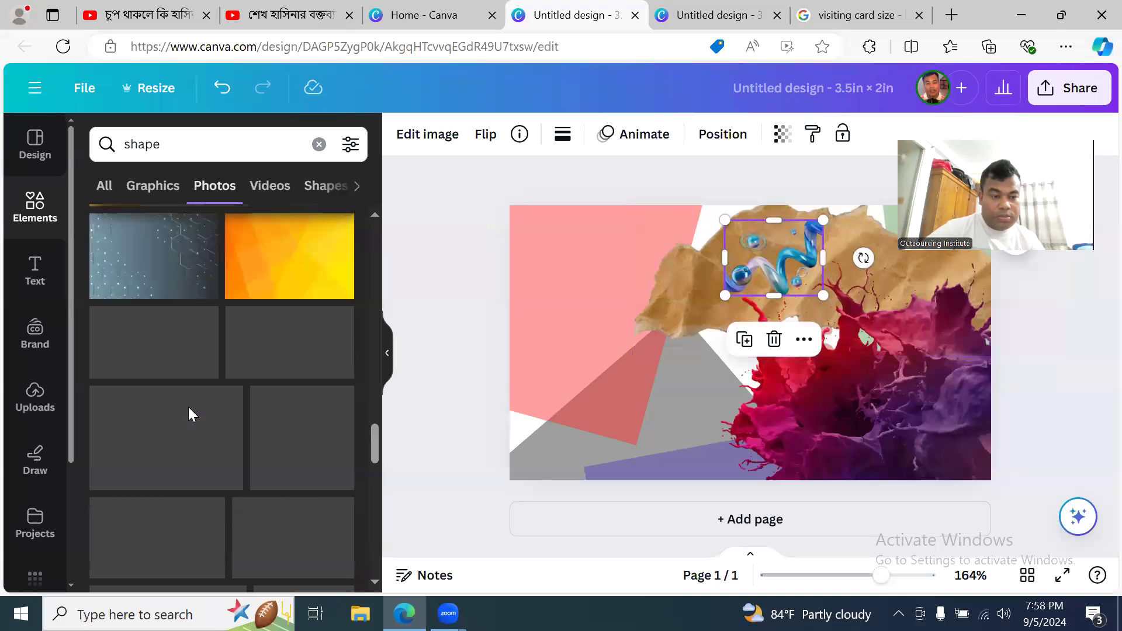
{"action": "scroll", "coordinate": [188, 413], "scroll_direction": "down", "scroll_amount": 5}
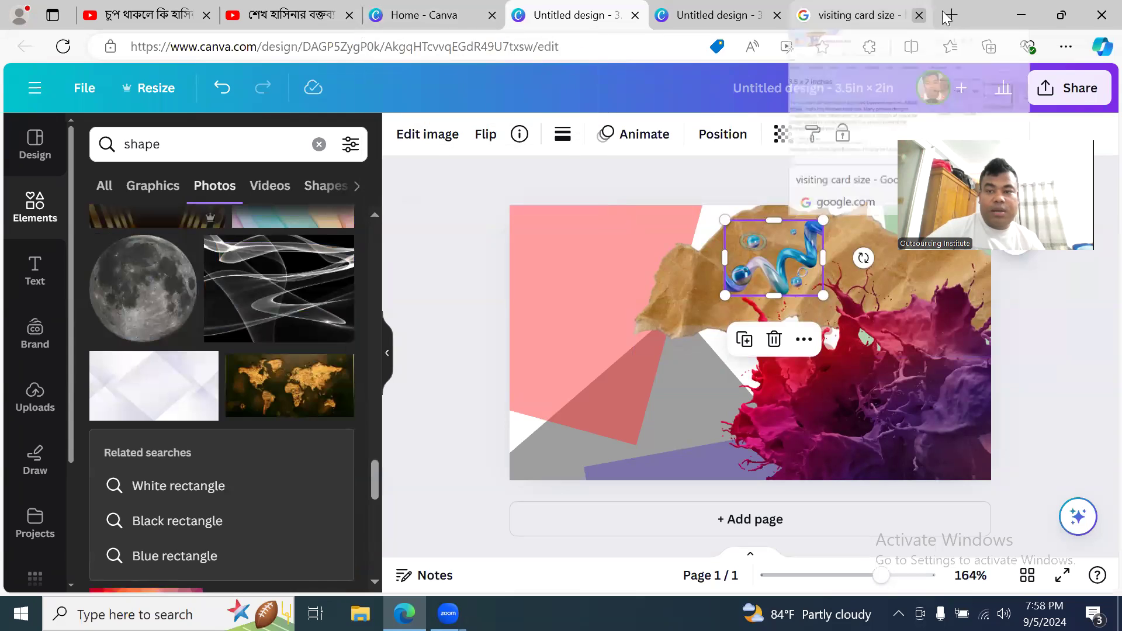
- Switch to the Google search page and search for "visiting card sample"
{"action": "left_click", "coordinate": [856, 18]}
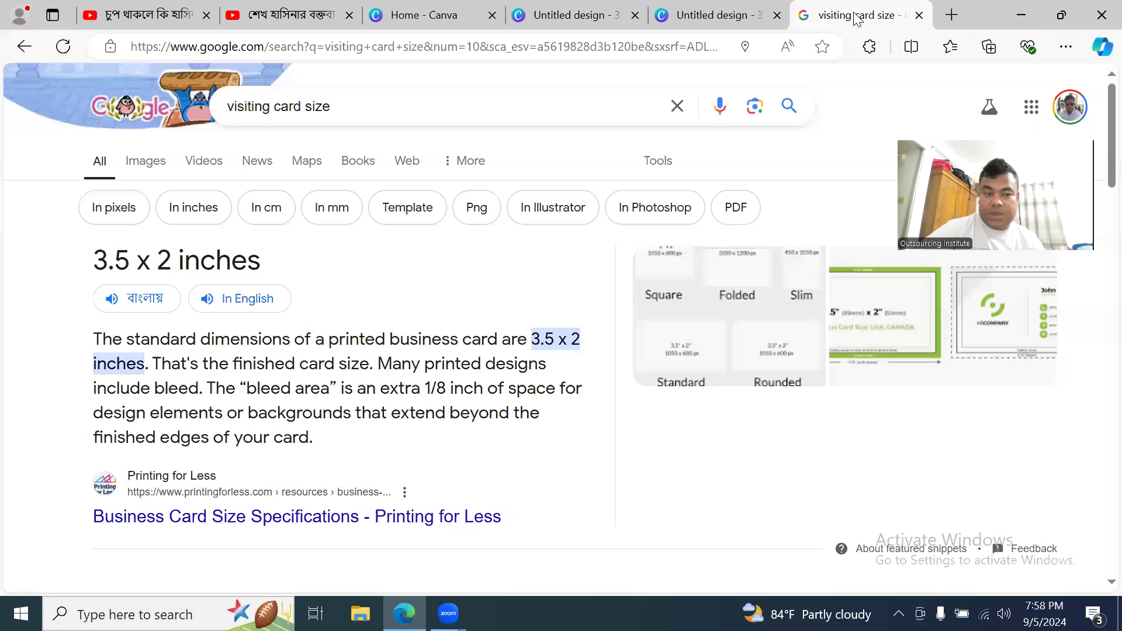
{"action": "triple_click", "coordinate": [223, 108]}
{"action": "type", "text": "vi"}
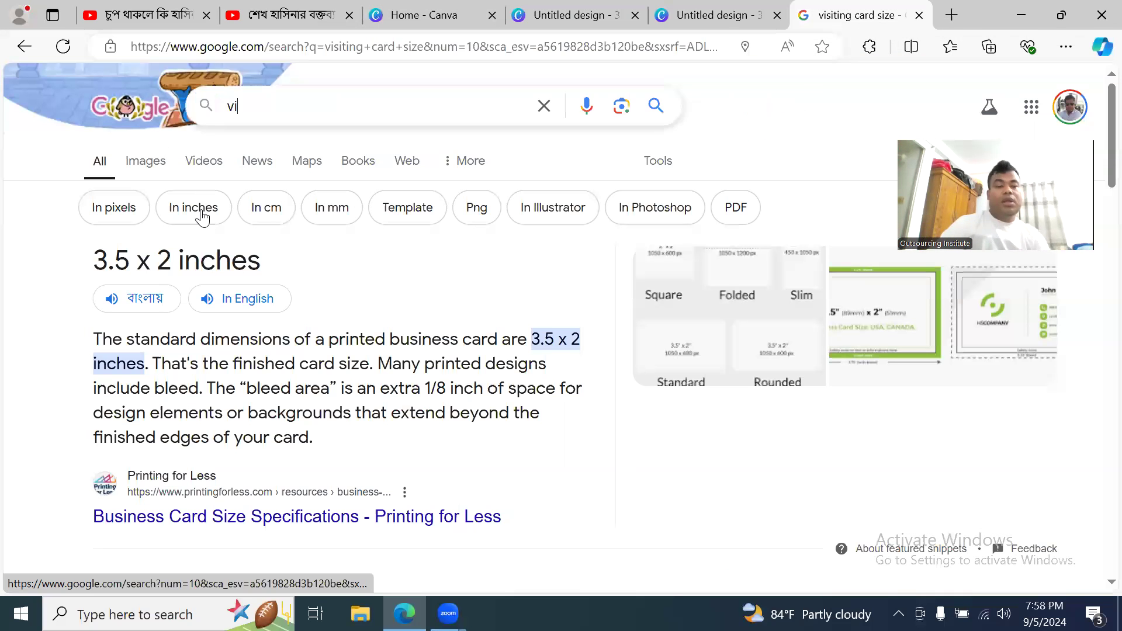
{"action": "type", "text": "siting"}
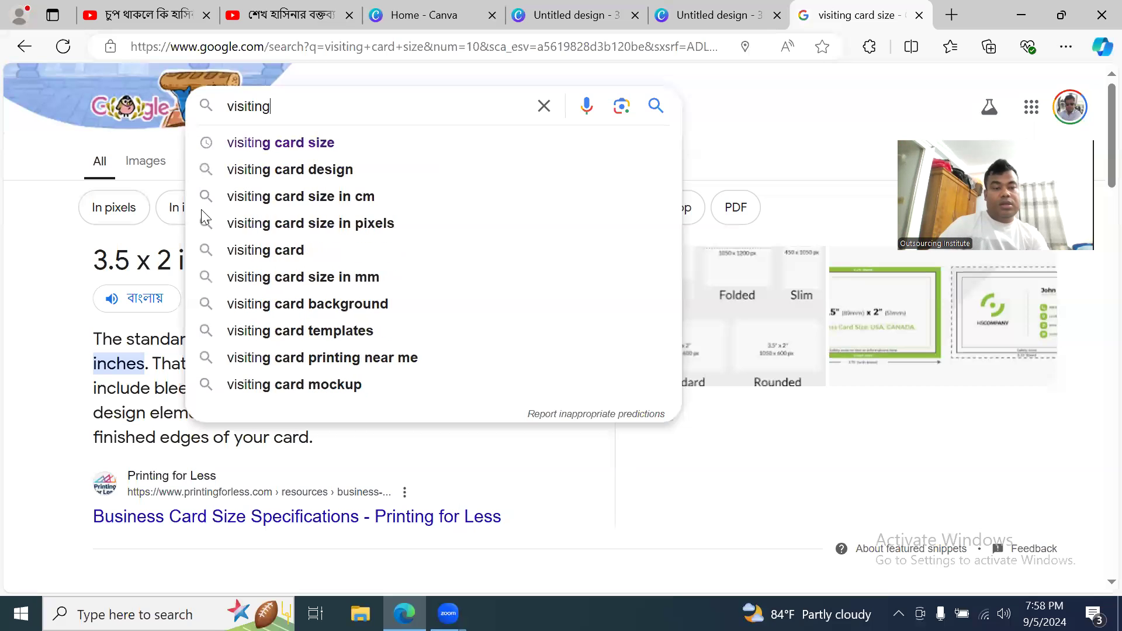
{"action": "type", "text": " card sampl"}
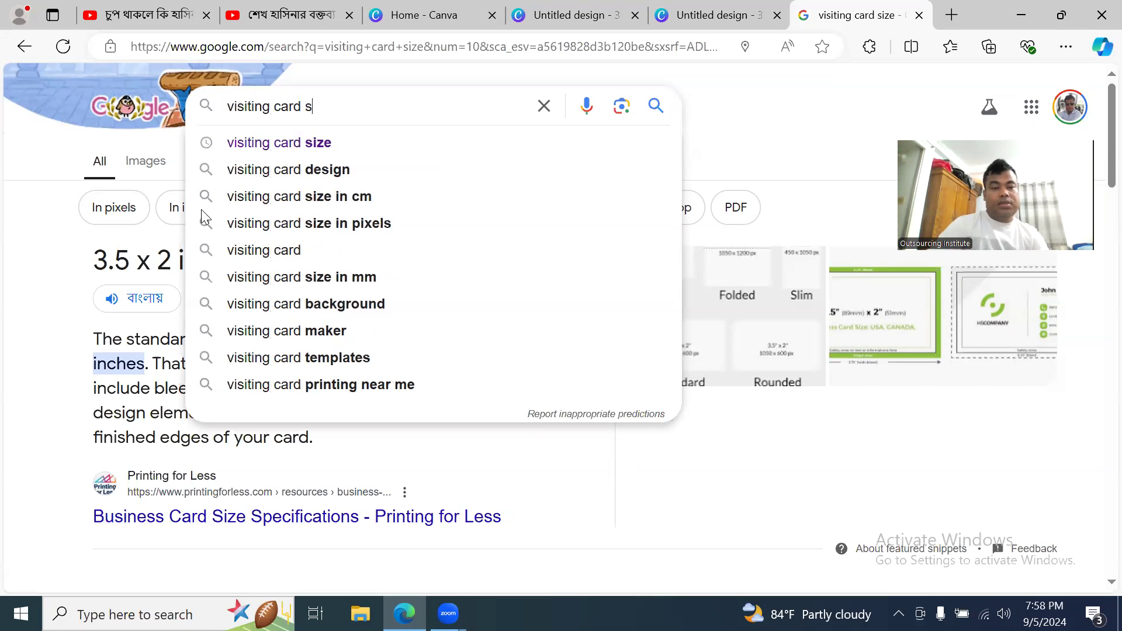
{"action": "type", "text": "e"}
{"action": "key", "text": "Return"}
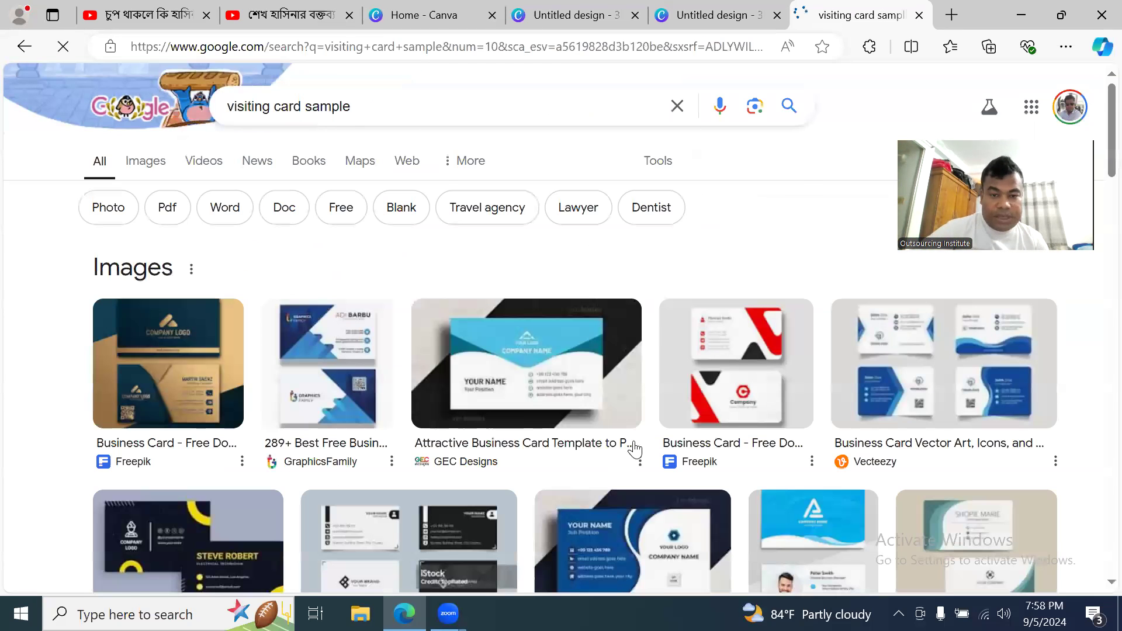
- Browse the sample card images and open the GEC Designs page for the blue and white Elegant Professional Business Card Template
{"action": "scroll", "coordinate": [610, 502], "scroll_direction": "down", "scroll_amount": 3}
{"action": "scroll", "coordinate": [590, 383], "scroll_direction": "down", "scroll_amount": 4}
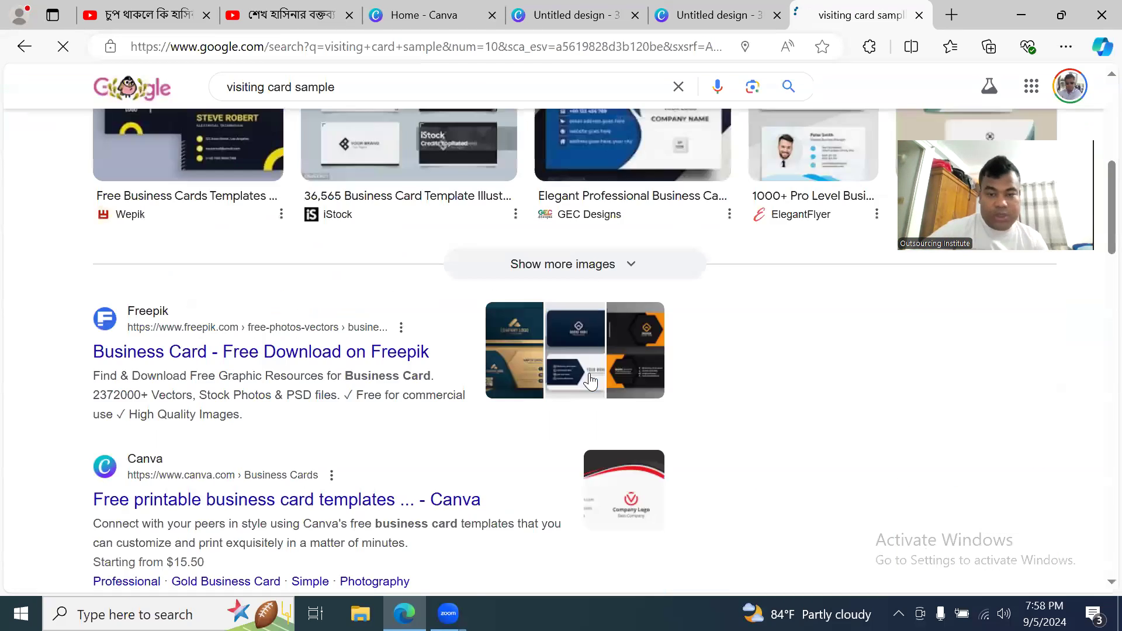
{"action": "scroll", "coordinate": [666, 310], "scroll_direction": "up", "scroll_amount": 3}
{"action": "left_click", "coordinate": [647, 306]}
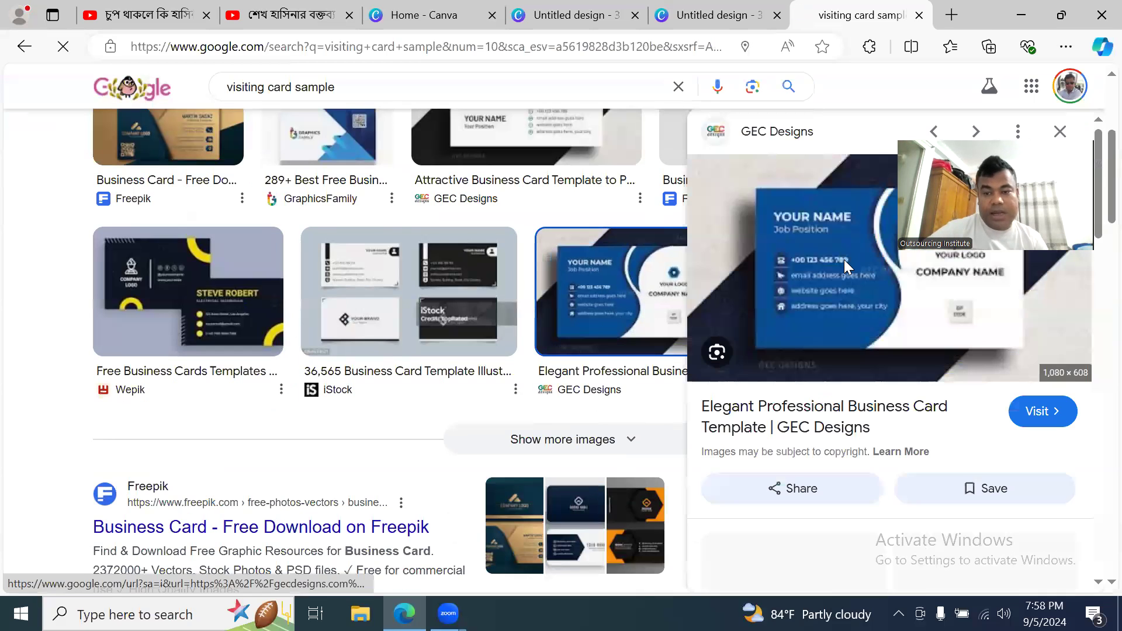
{"action": "left_click", "coordinate": [843, 259]}
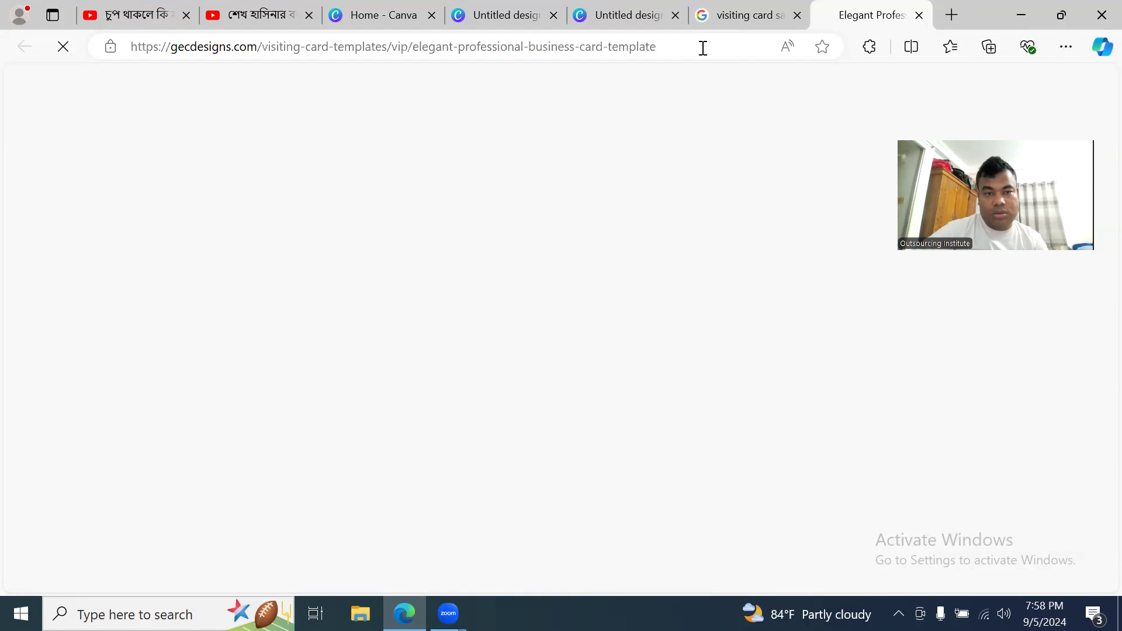
{"action": "left_click", "coordinate": [745, 14]}
{"action": "left_click", "coordinate": [892, 11]}
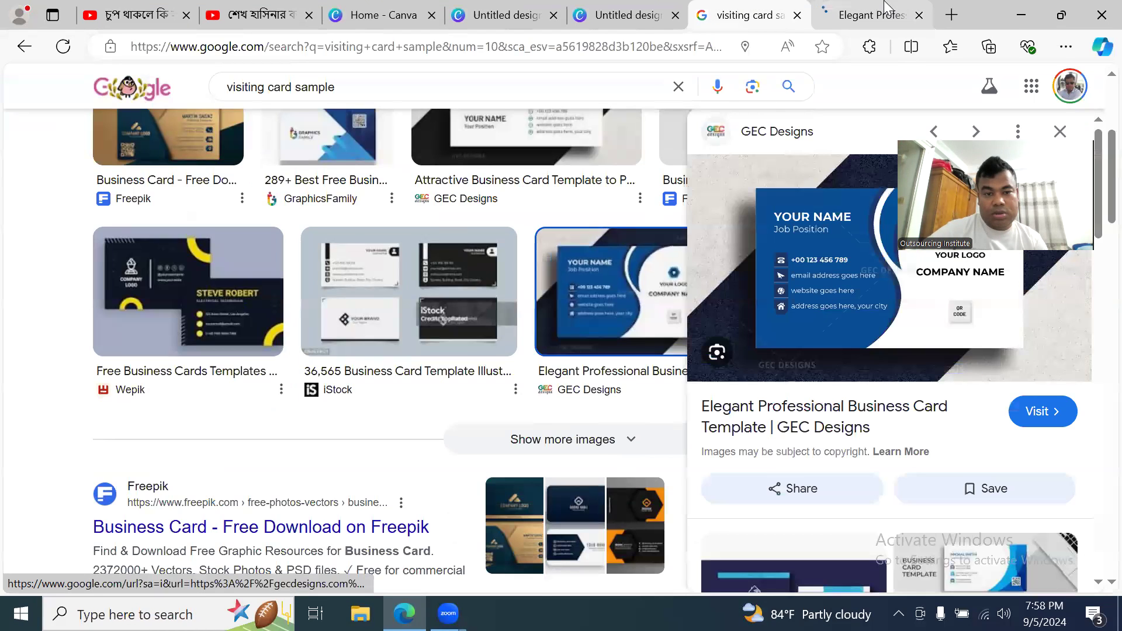
- Enlarge the preview image of the Elegant Professional Business Card Template to examine its layout
{"action": "scroll", "coordinate": [567, 311], "scroll_direction": "down", "scroll_amount": 5}
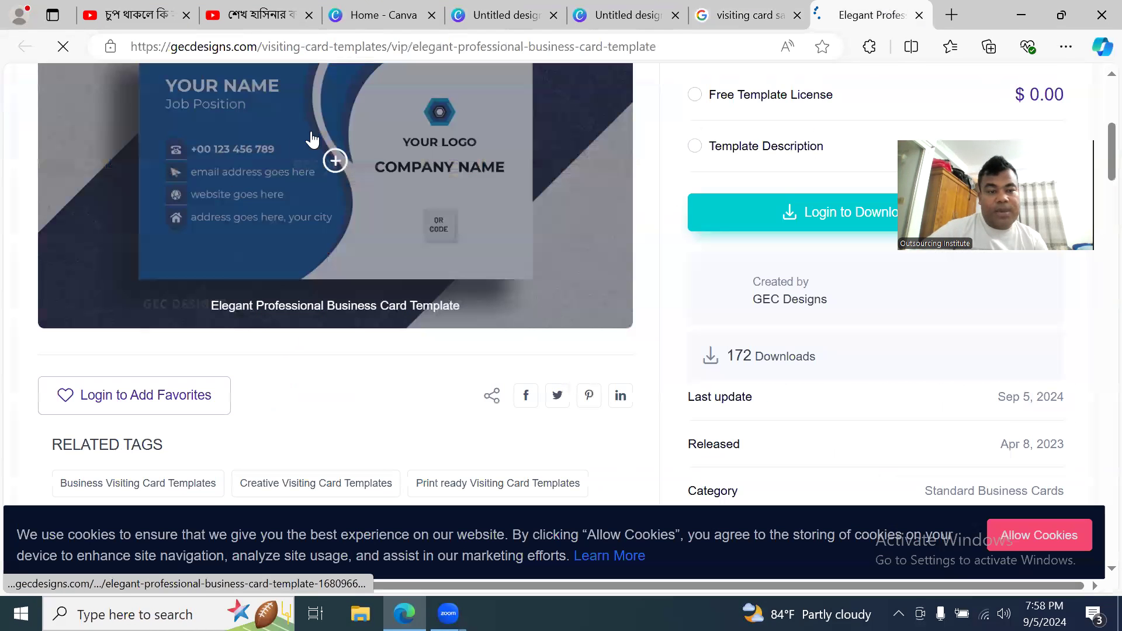
{"action": "scroll", "coordinate": [263, 260], "scroll_direction": "up", "scroll_amount": 1}
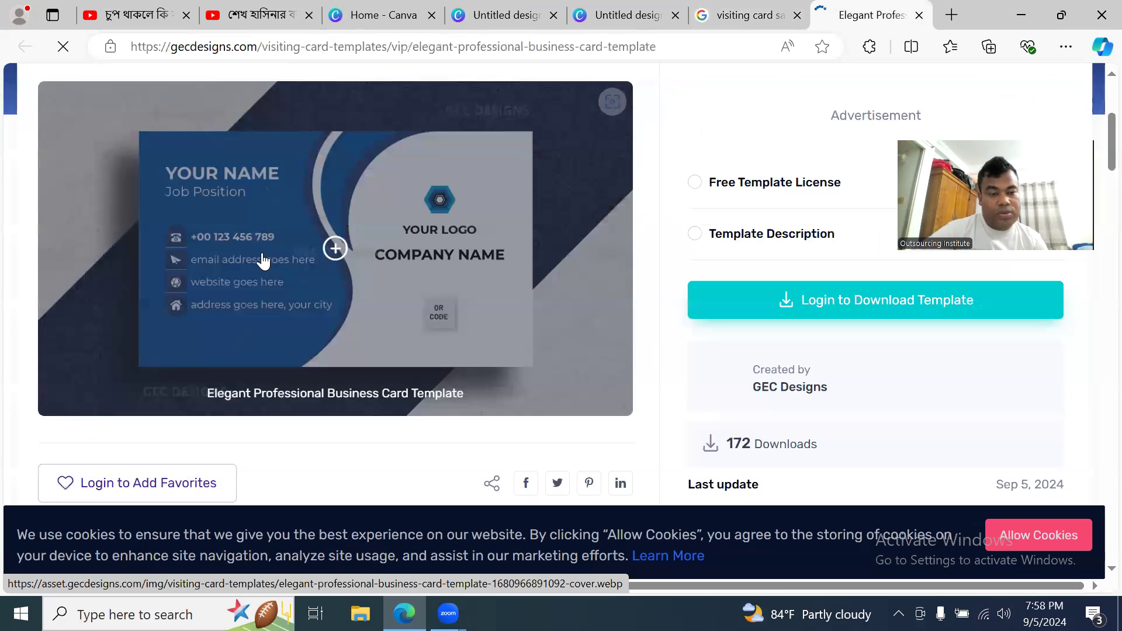
{"action": "left_click", "coordinate": [396, 232]}
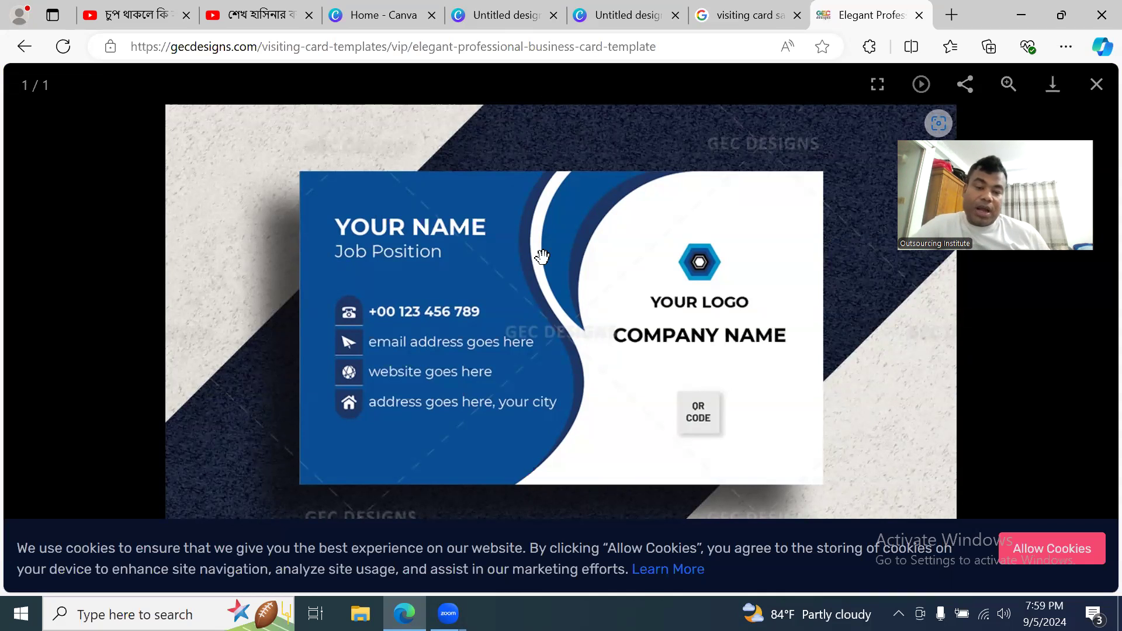
- Switch to the Canva design with the blue business card and apply the front page of the Blue and White Modern Business Card template
{"action": "left_click", "coordinate": [627, 12]}
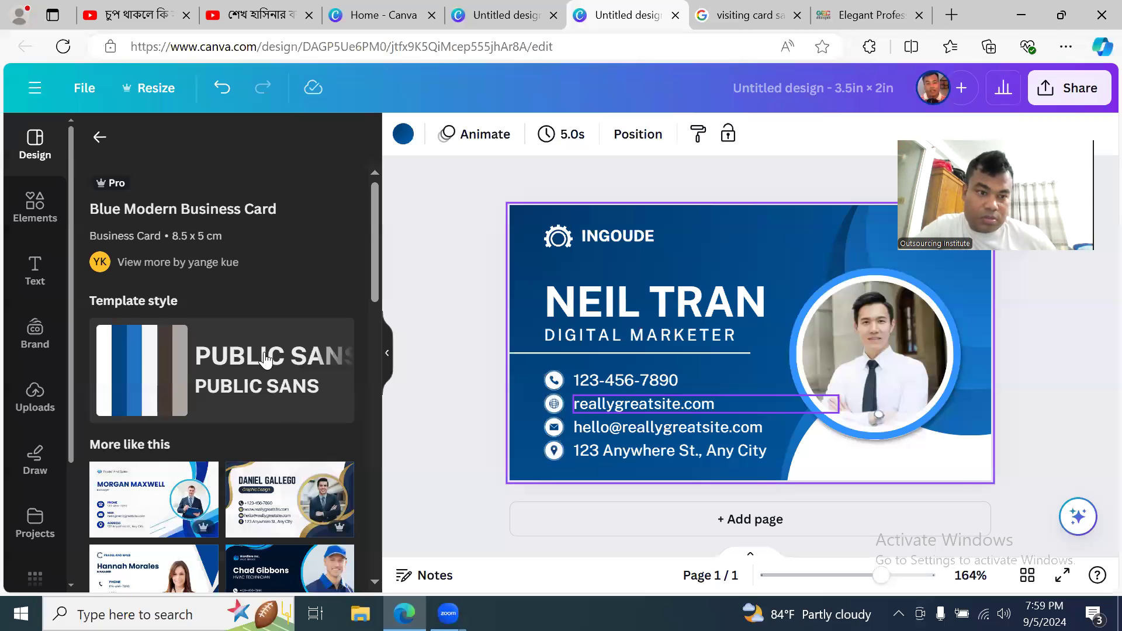
{"action": "scroll", "coordinate": [265, 359], "scroll_direction": "down", "scroll_amount": 10}
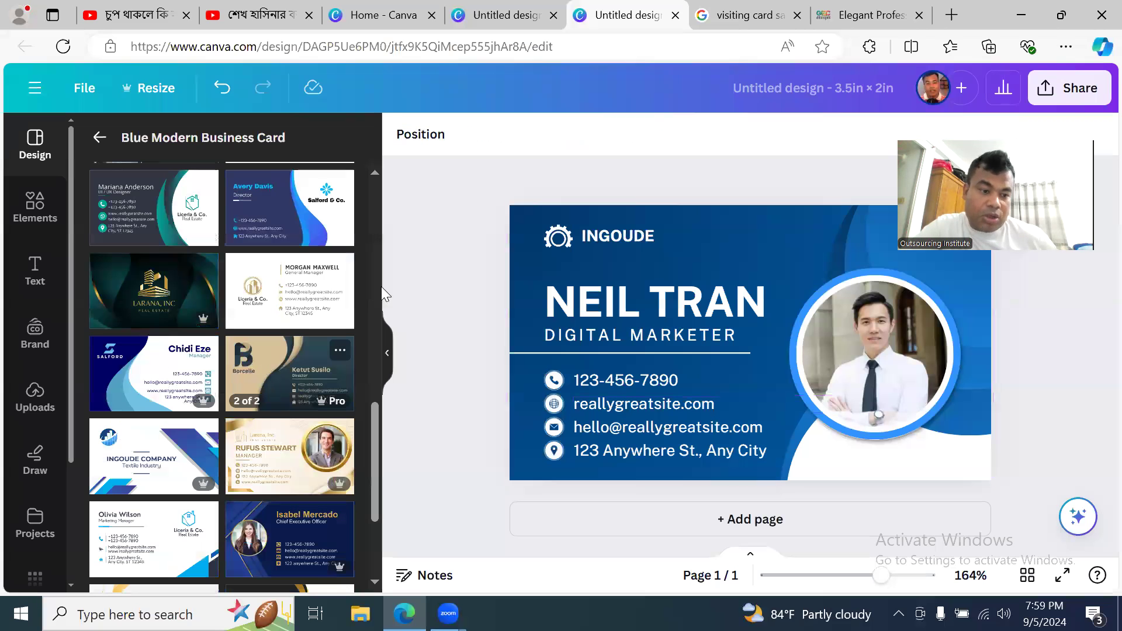
{"action": "left_click", "coordinate": [152, 376]}
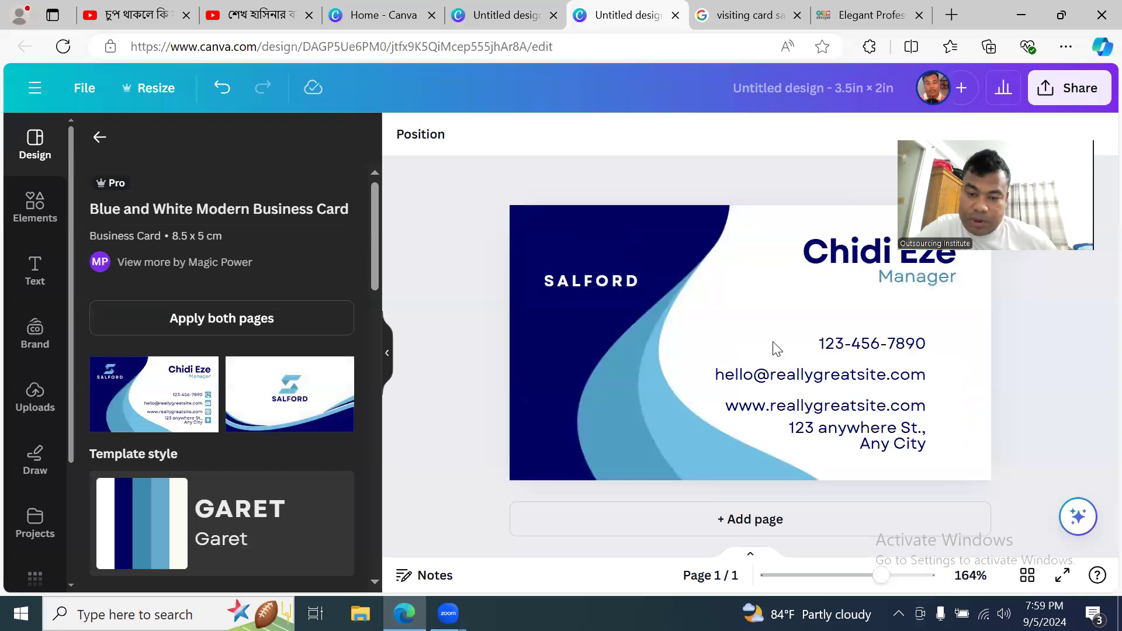
- Reposition the blue wave graphic so that it fills the left part of the business card
{"action": "left_click_drag", "start_coordinate": [632, 350], "coordinate": [576, 352]}
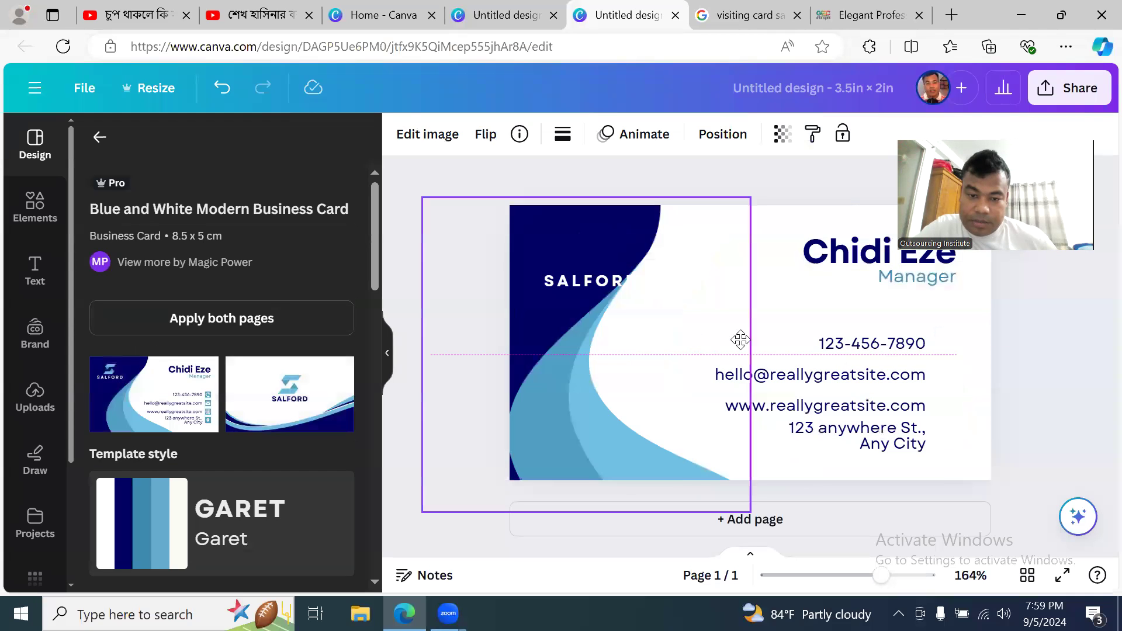
{"action": "left_click_drag", "start_coordinate": [653, 345], "coordinate": [692, 347]}
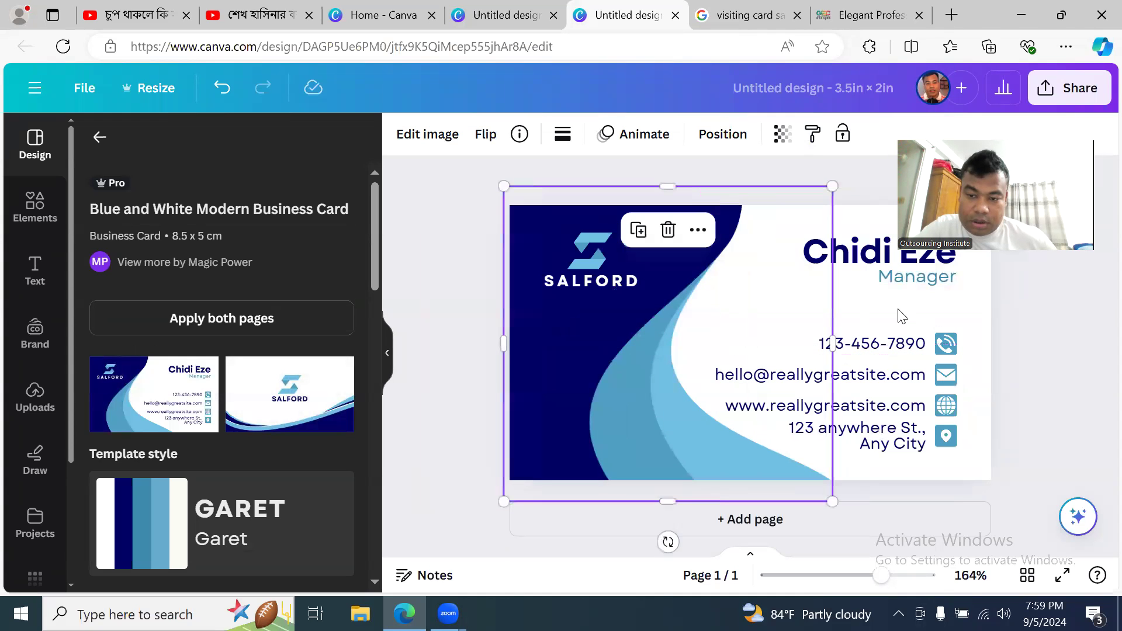
{"action": "left_click", "coordinate": [763, 334]}
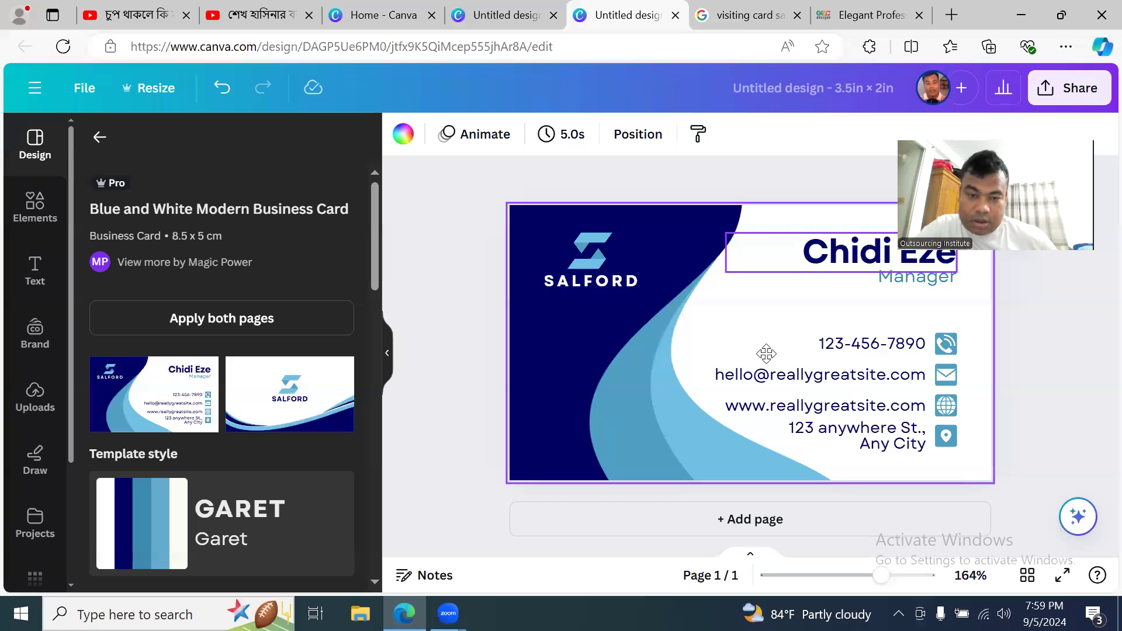
{"action": "left_click_drag", "start_coordinate": [655, 382], "coordinate": [661, 372]}
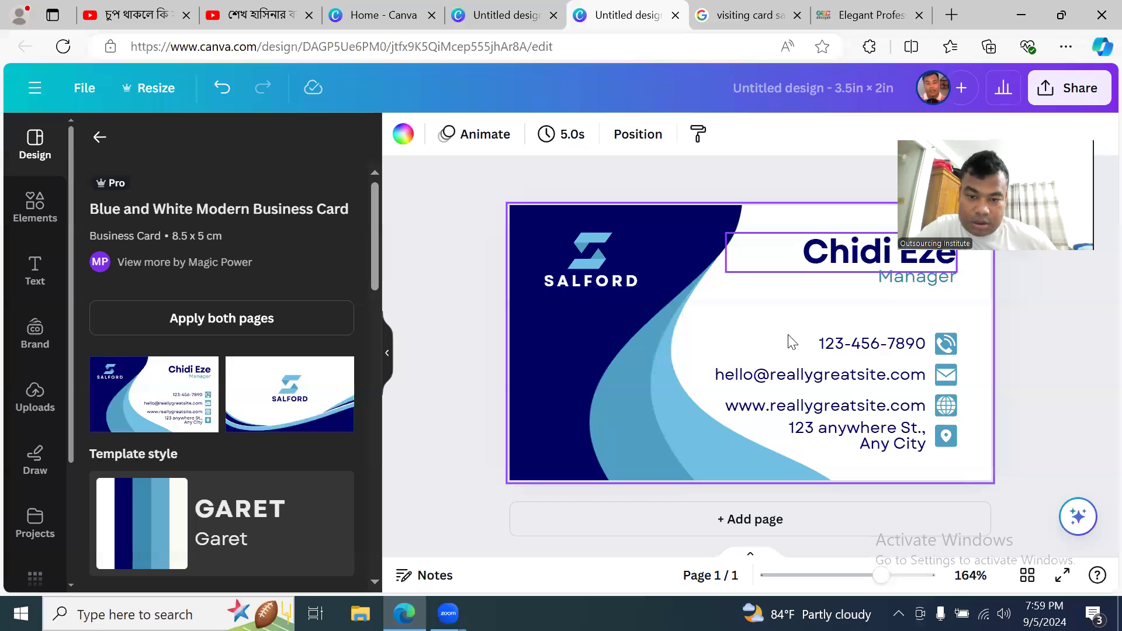
{"action": "left_click", "coordinate": [995, 345]}
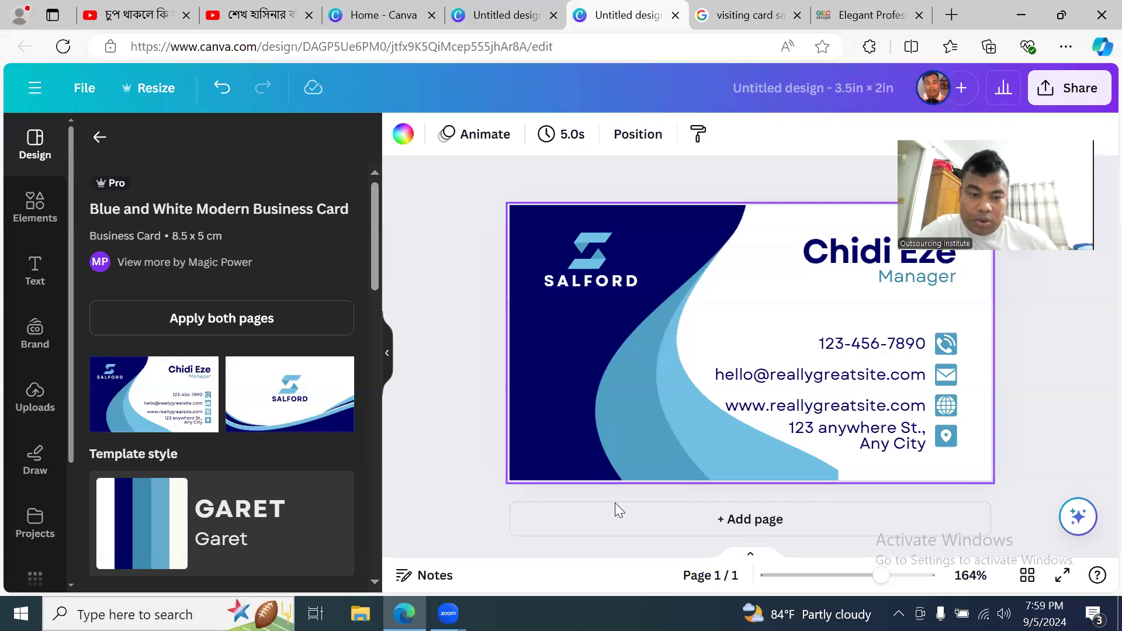
{"action": "left_click", "coordinate": [421, 430]}
- Scale the blue wave graphic from its upper-right corner to about 2.2 x 2.1 in
{"action": "scroll", "coordinate": [332, 422], "scroll_direction": "down", "scroll_amount": 1}
{"action": "scroll", "coordinate": [332, 422], "scroll_direction": "down", "scroll_amount": 5}
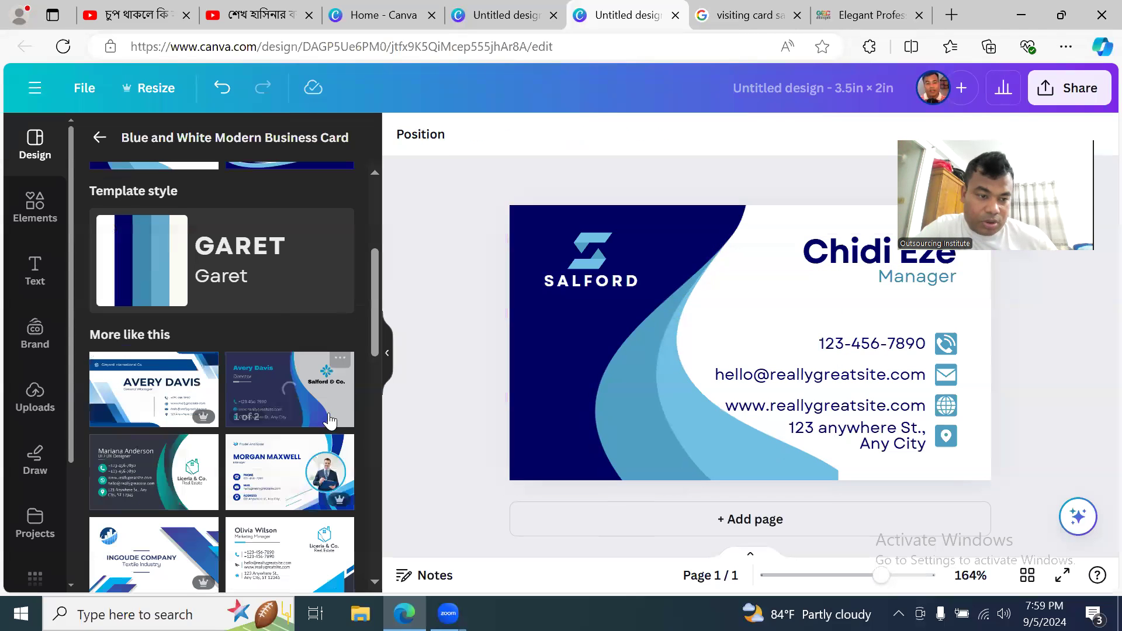
{"action": "scroll", "coordinate": [271, 311], "scroll_direction": "up", "scroll_amount": 2}
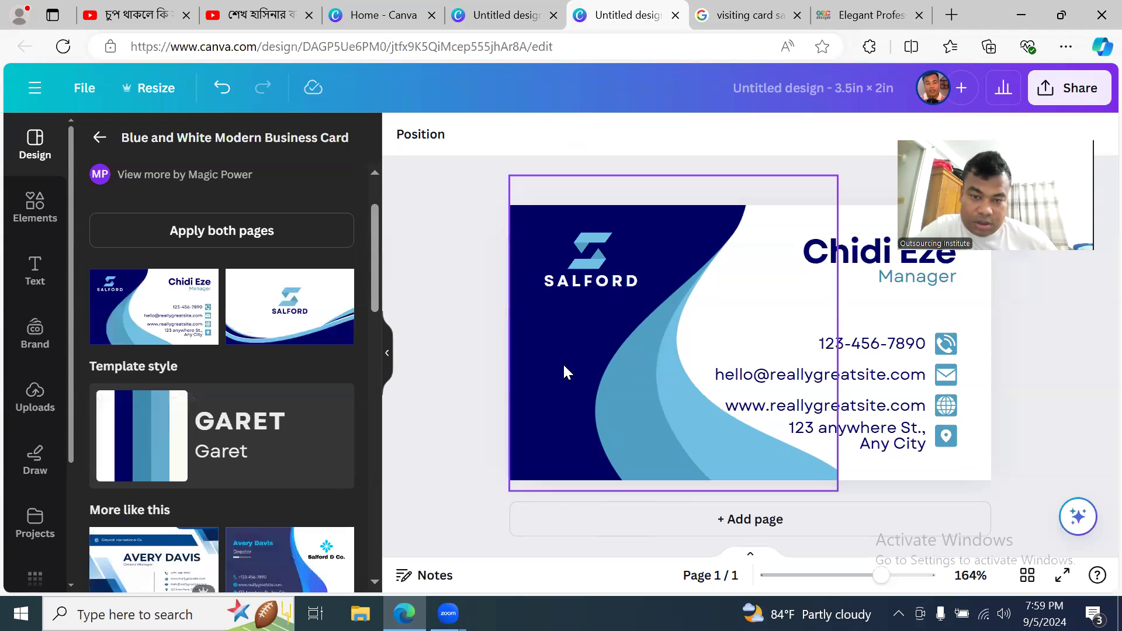
{"action": "left_click_drag", "start_coordinate": [837, 175], "coordinate": [649, 354]}
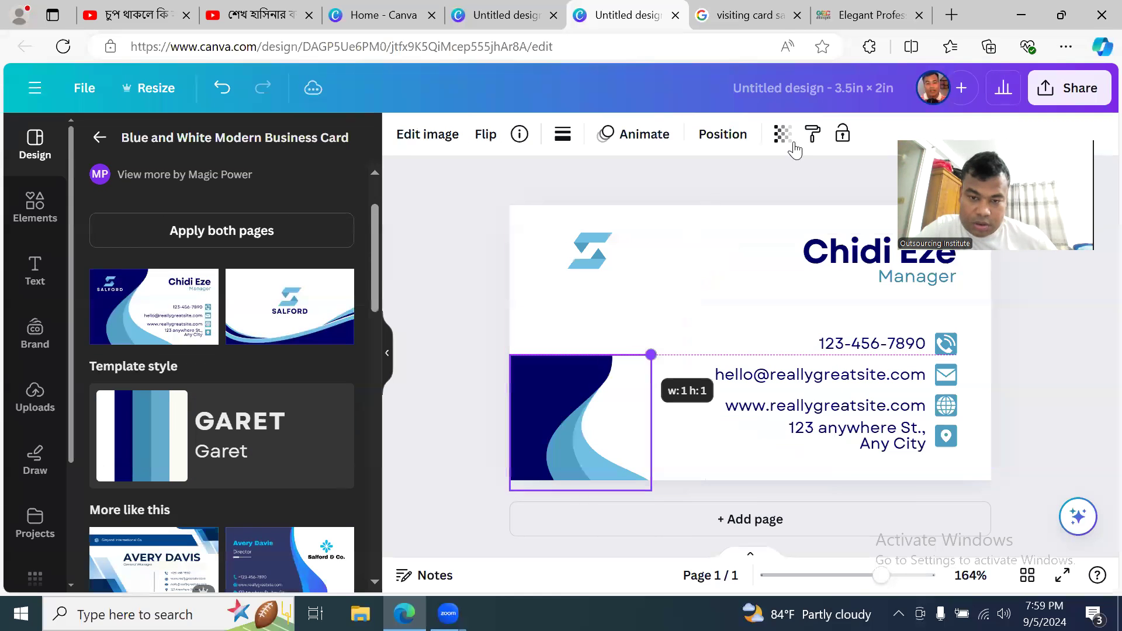
{"action": "left_click_drag", "start_coordinate": [794, 150], "coordinate": [785, 193]}
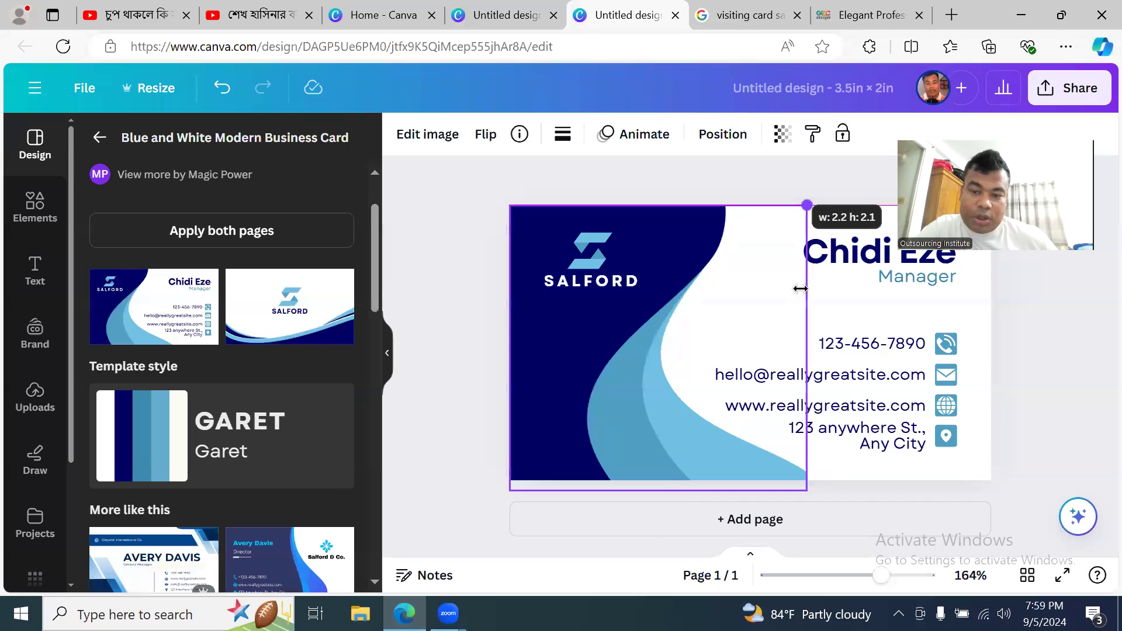
{"action": "left_click", "coordinate": [856, 314]}
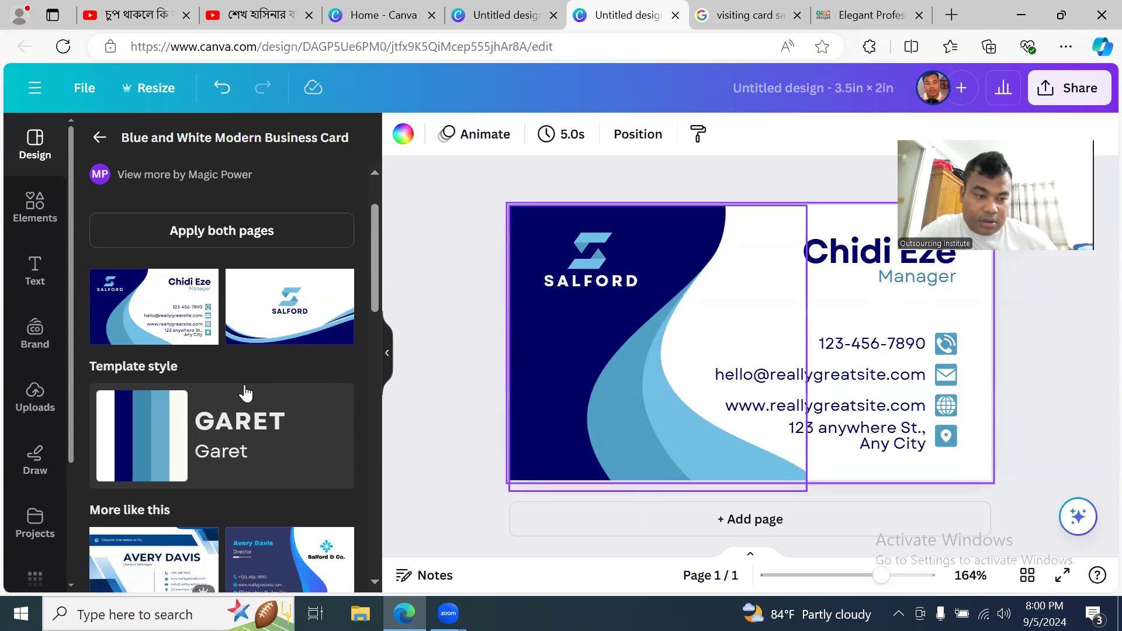
- Delete the blue wave graphic and the logo symbol above the SALFORD text from the card
{"action": "scroll", "coordinate": [245, 392], "scroll_direction": "down", "scroll_amount": 4}
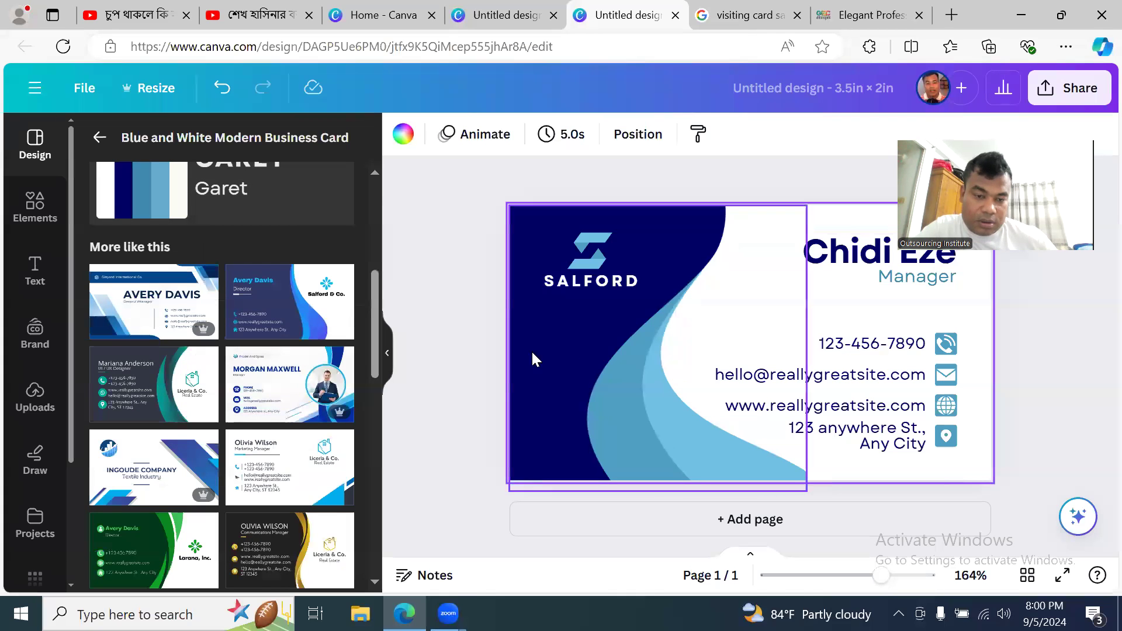
{"action": "left_click", "coordinate": [439, 403]}
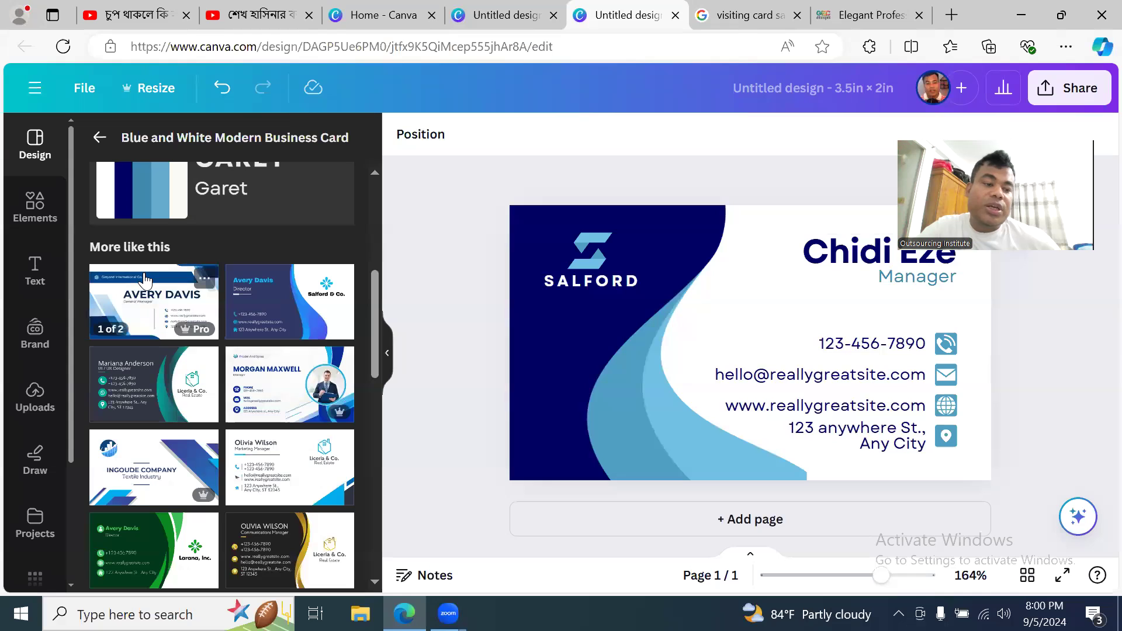
{"action": "left_click", "coordinate": [654, 395]}
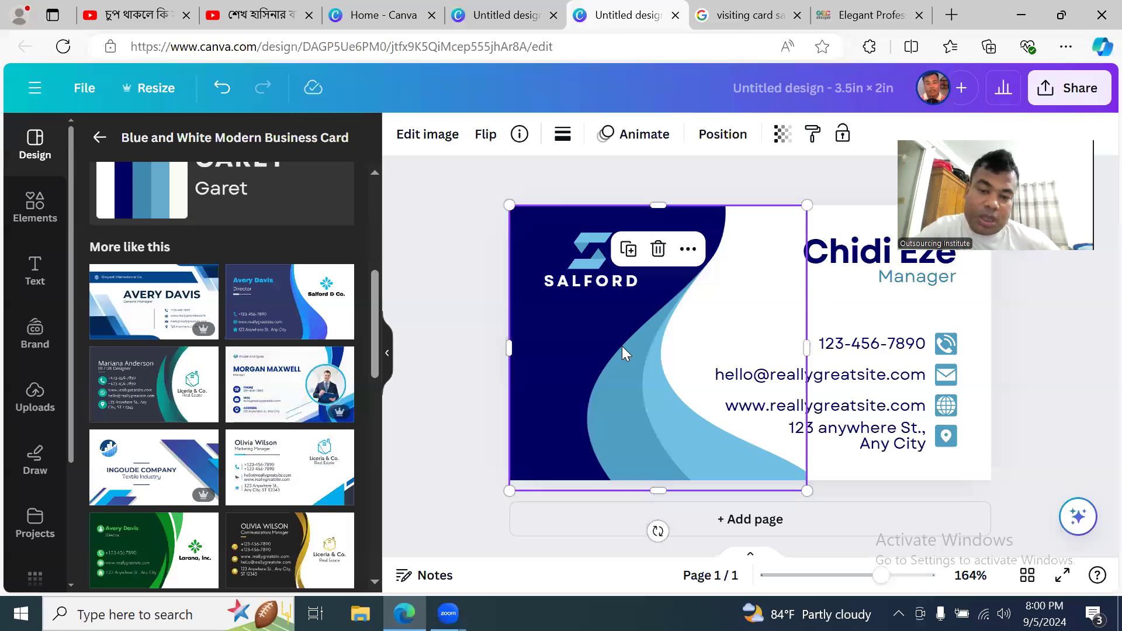
{"action": "key", "text": "Delete"}
{"action": "left_click", "coordinate": [593, 261]}
{"action": "key", "text": "Delete"}
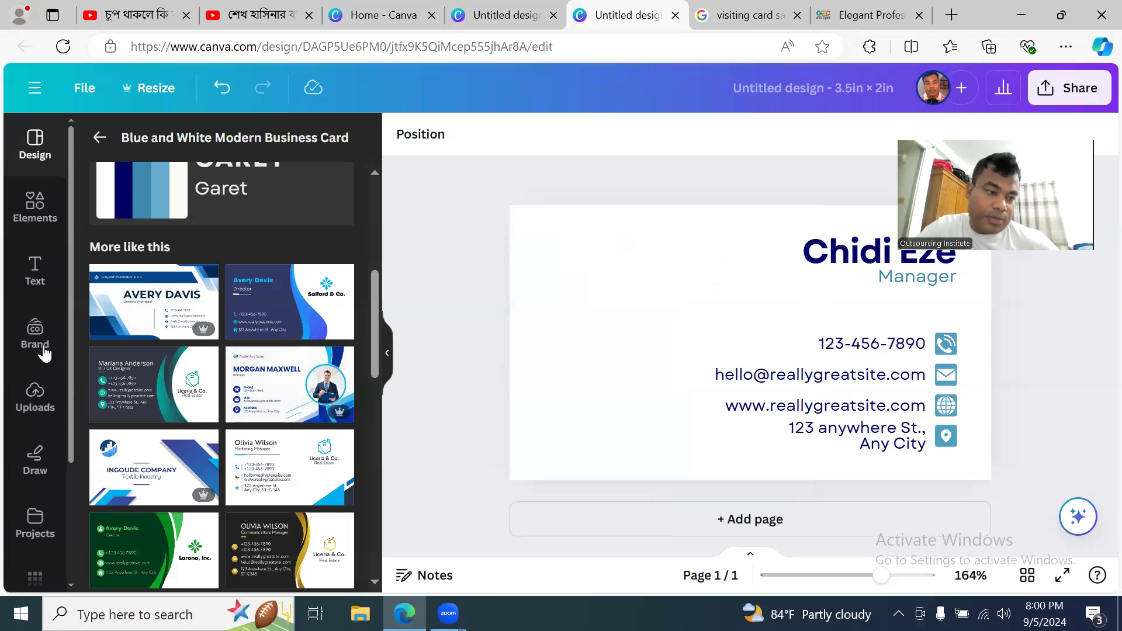
- Look through the Elements library categories, from shapes and graphics to charts, tables, frames, grids and mockups
{"action": "left_click", "coordinate": [36, 214]}
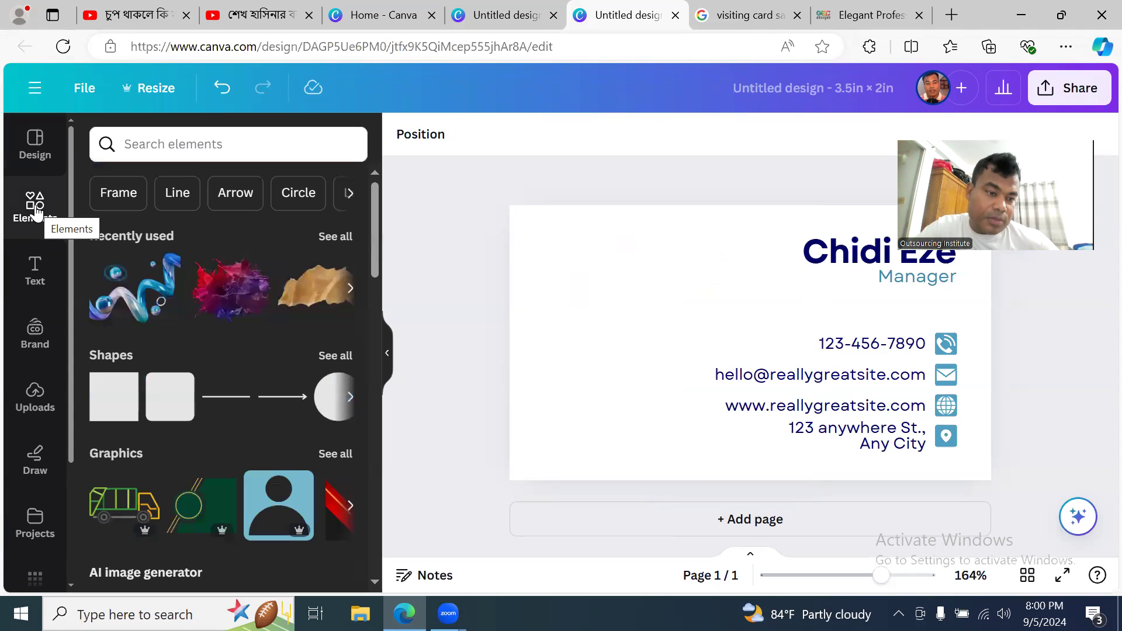
{"action": "scroll", "coordinate": [302, 346], "scroll_direction": "down", "scroll_amount": 3}
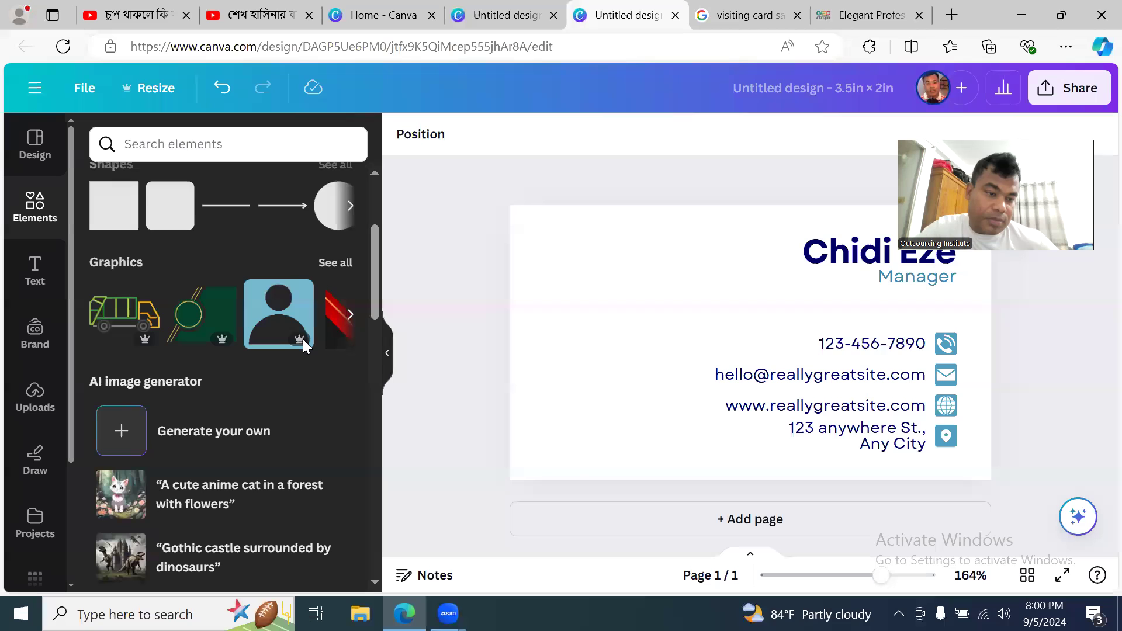
{"action": "scroll", "coordinate": [305, 345], "scroll_direction": "down", "scroll_amount": 12}
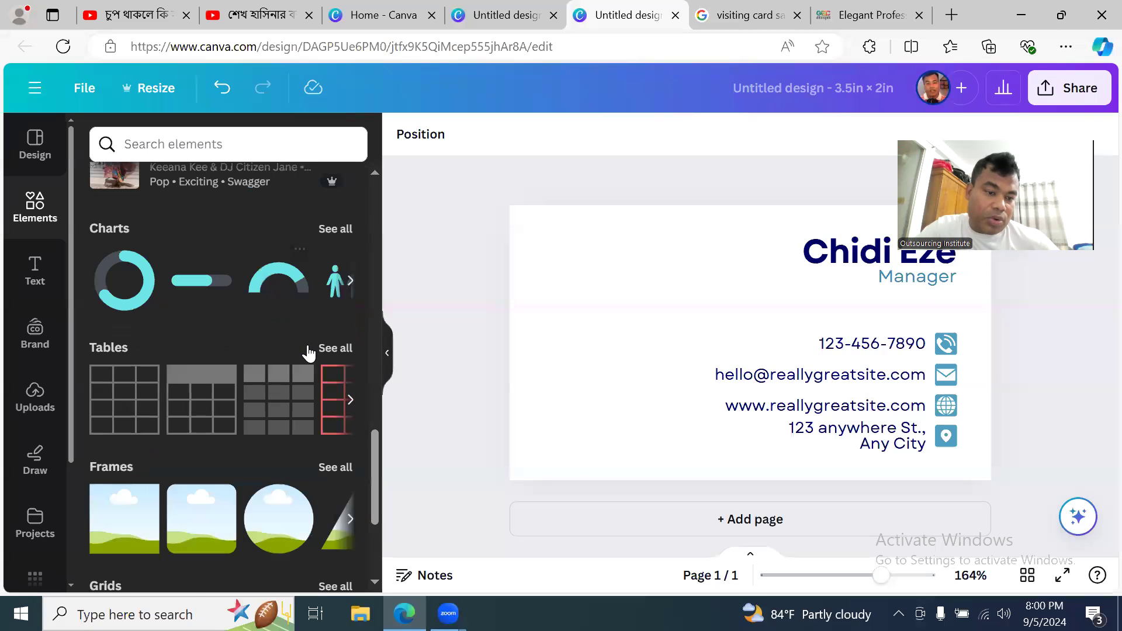
{"action": "scroll", "coordinate": [308, 352], "scroll_direction": "up", "scroll_amount": 4}
{"action": "scroll", "coordinate": [311, 353], "scroll_direction": "down", "scroll_amount": 6}
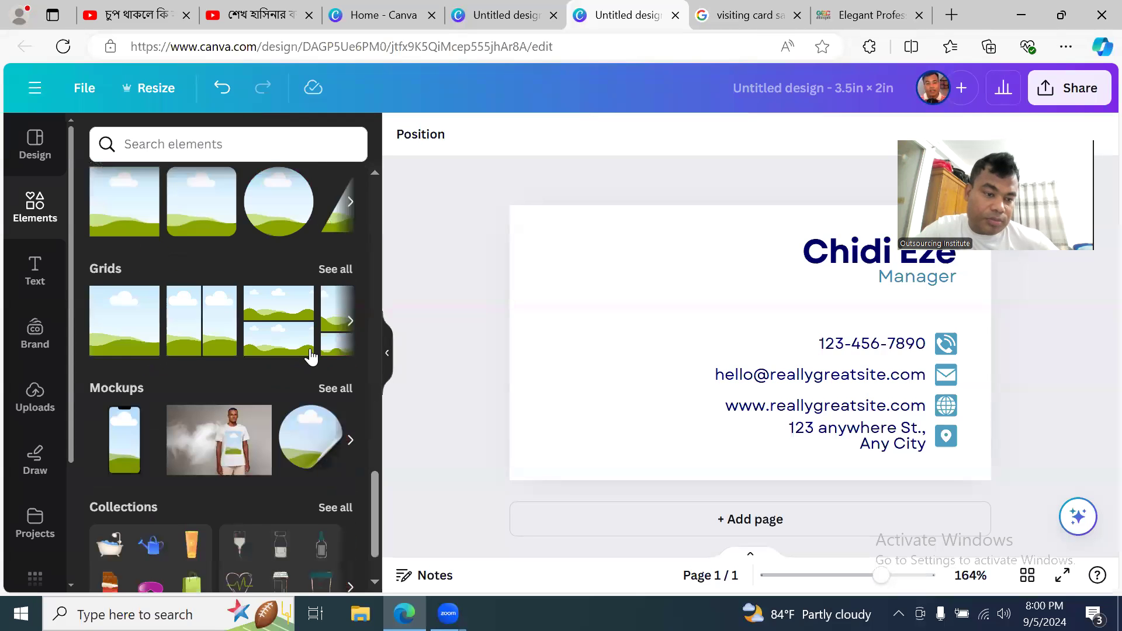
{"action": "scroll", "coordinate": [314, 357], "scroll_direction": "down", "scroll_amount": 1}
{"action": "scroll", "coordinate": [310, 354], "scroll_direction": "up", "scroll_amount": 18}
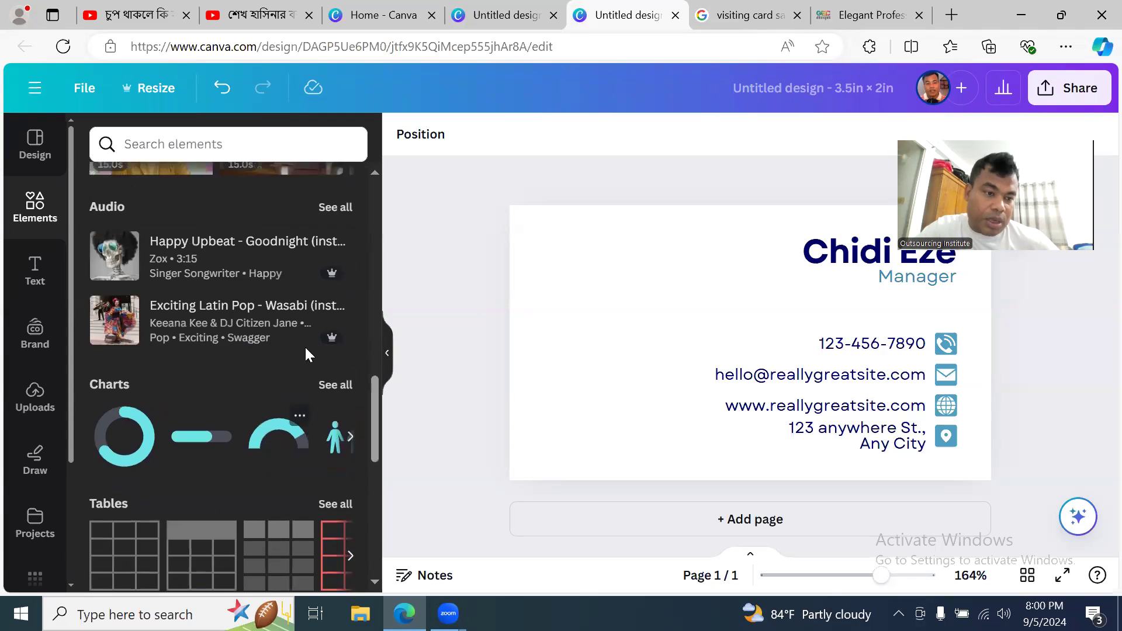
{"action": "scroll", "coordinate": [303, 344], "scroll_direction": "up", "scroll_amount": 1}
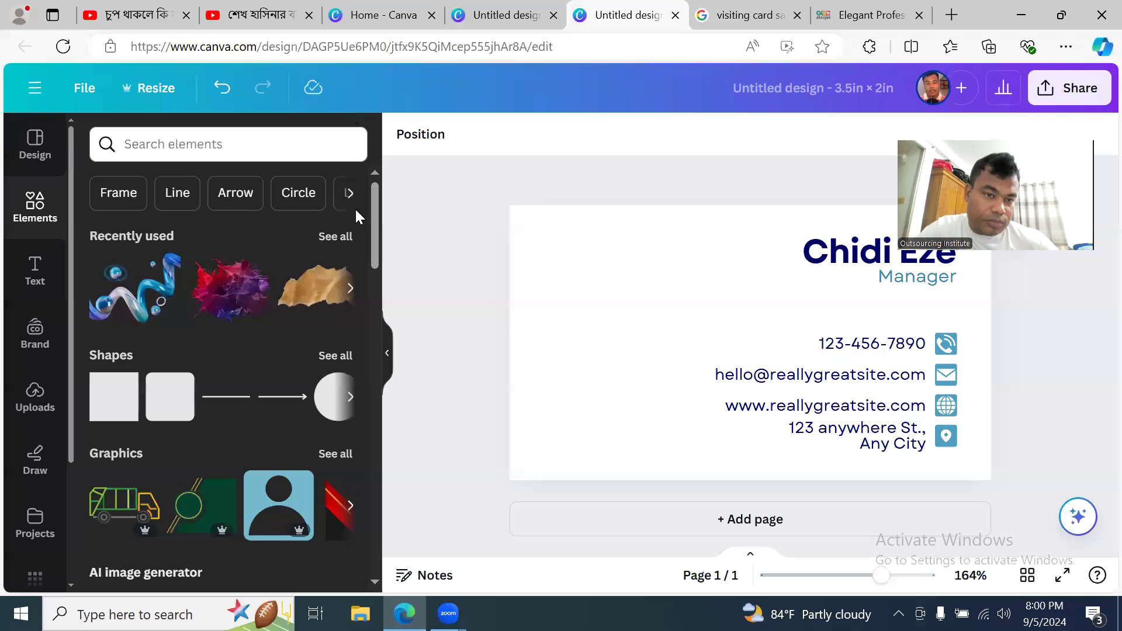
- Search the elements for "shape" and look over the result categories
{"action": "left_click", "coordinate": [204, 144]}
{"action": "type", "text": "sha"}
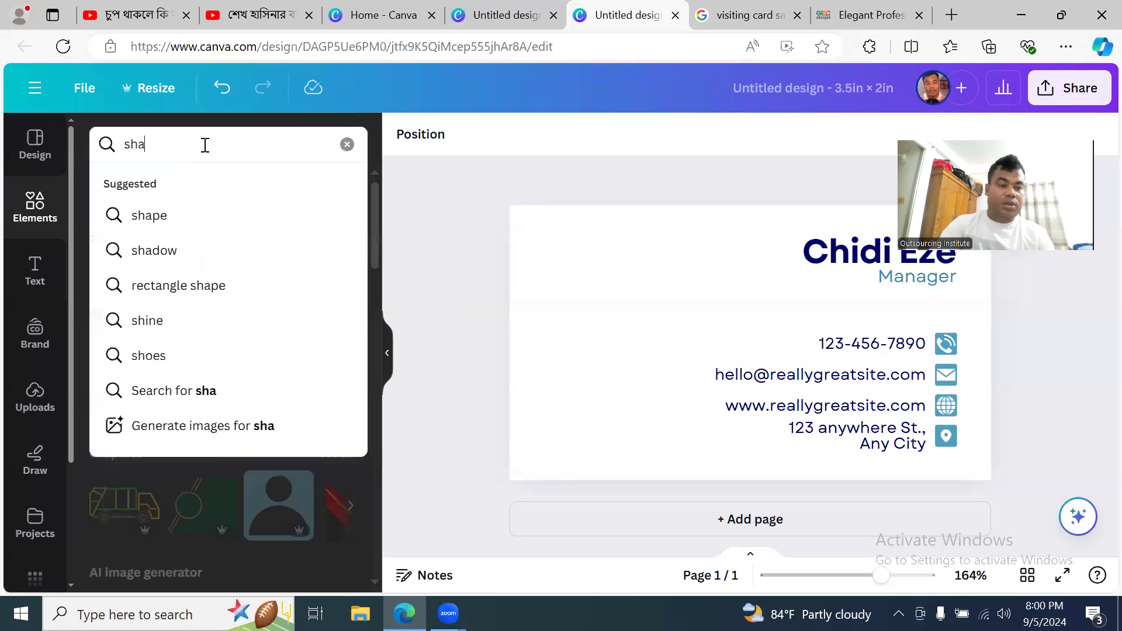
{"action": "type", "text": "pe"}
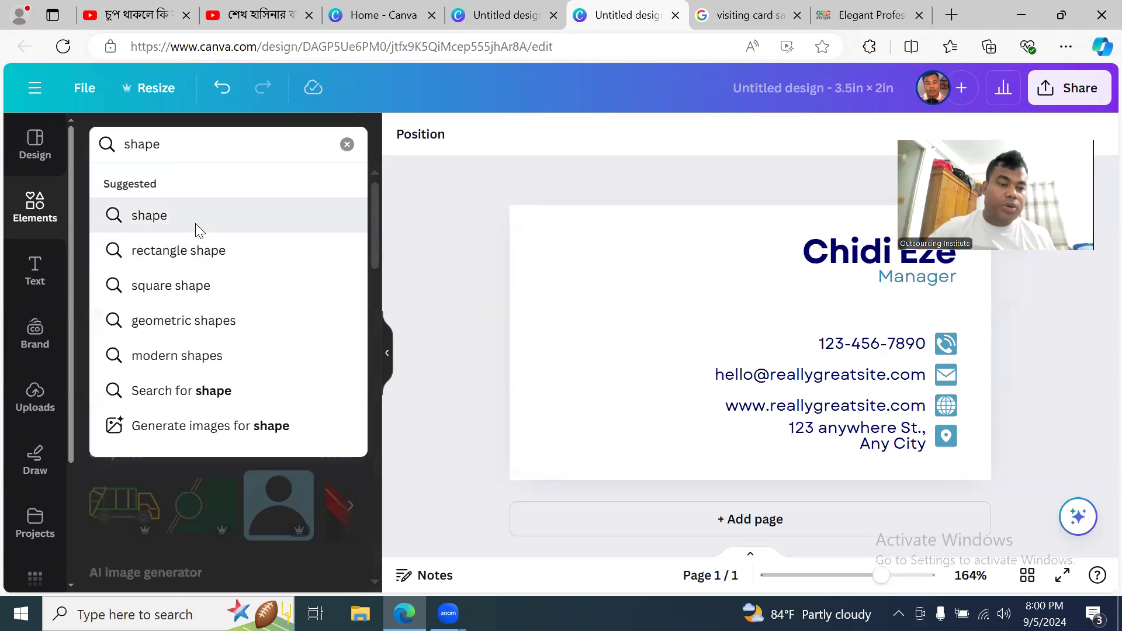
{"action": "left_click", "coordinate": [195, 222]}
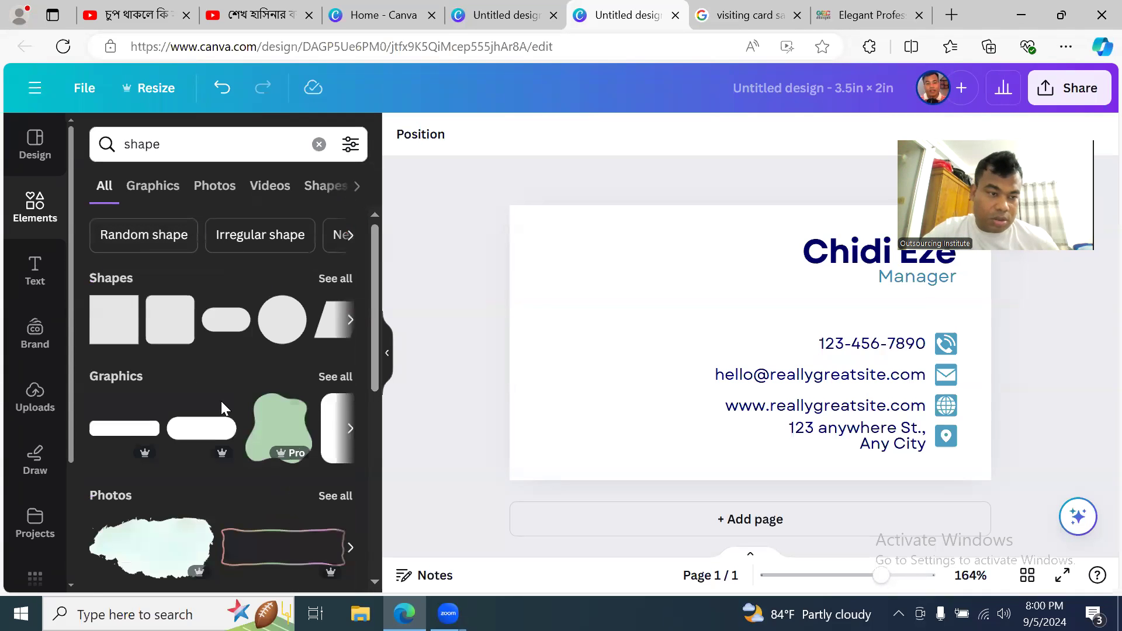
{"action": "scroll", "coordinate": [227, 404], "scroll_direction": "down", "scroll_amount": 2}
{"action": "scroll", "coordinate": [227, 402], "scroll_direction": "down", "scroll_amount": 2}
{"action": "scroll", "coordinate": [227, 401], "scroll_direction": "down", "scroll_amount": 3}
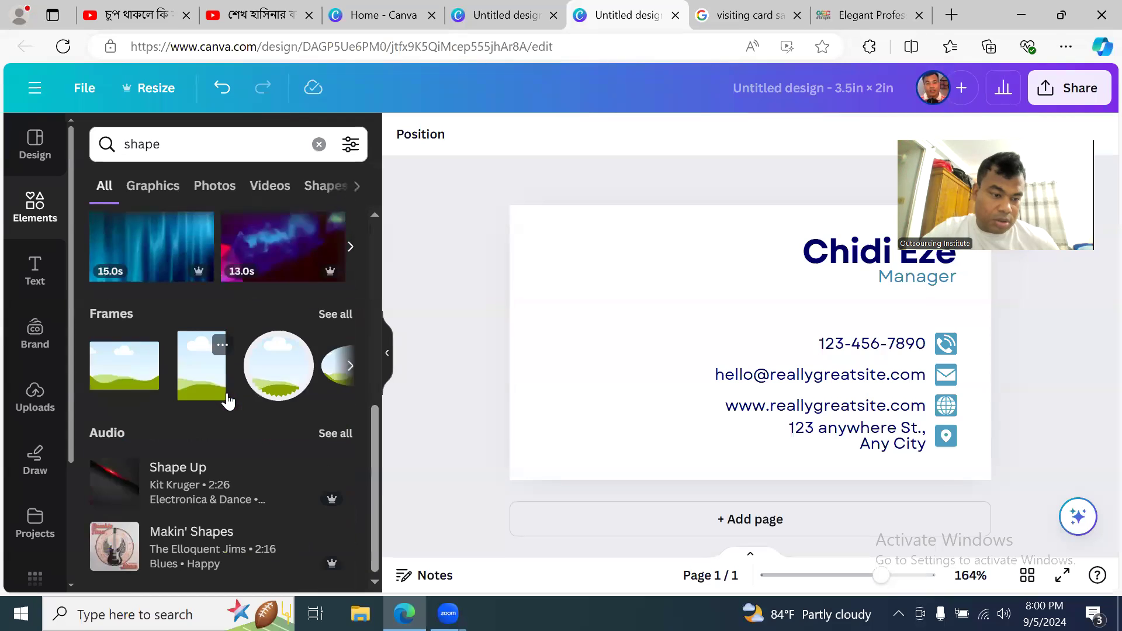
{"action": "scroll", "coordinate": [228, 399], "scroll_direction": "up", "scroll_amount": 6}
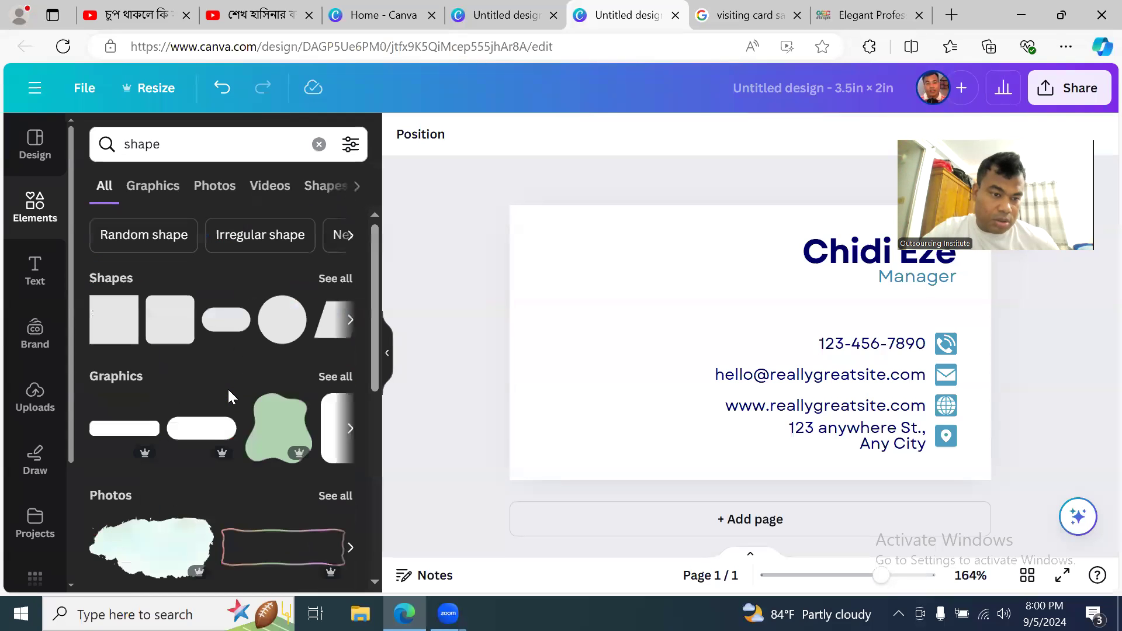
- Add the ribbon banner shape with notched ends to the card and enlarge it across the upper-left area
{"action": "left_click", "coordinate": [351, 320]}
{"action": "left_click", "coordinate": [350, 320]}
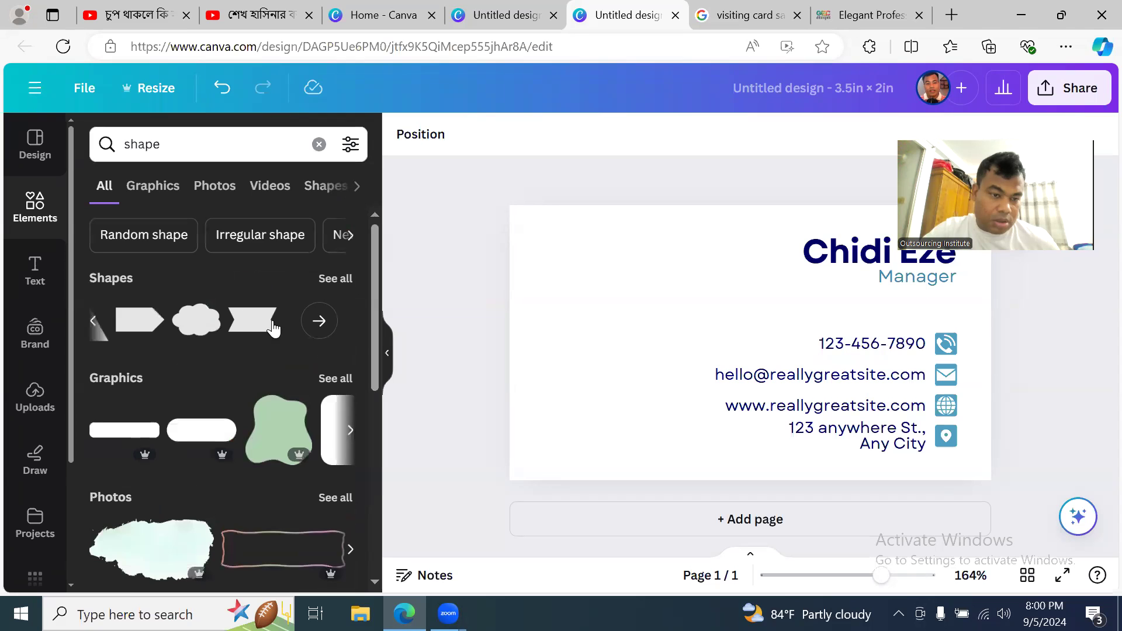
{"action": "left_click", "coordinate": [250, 324]}
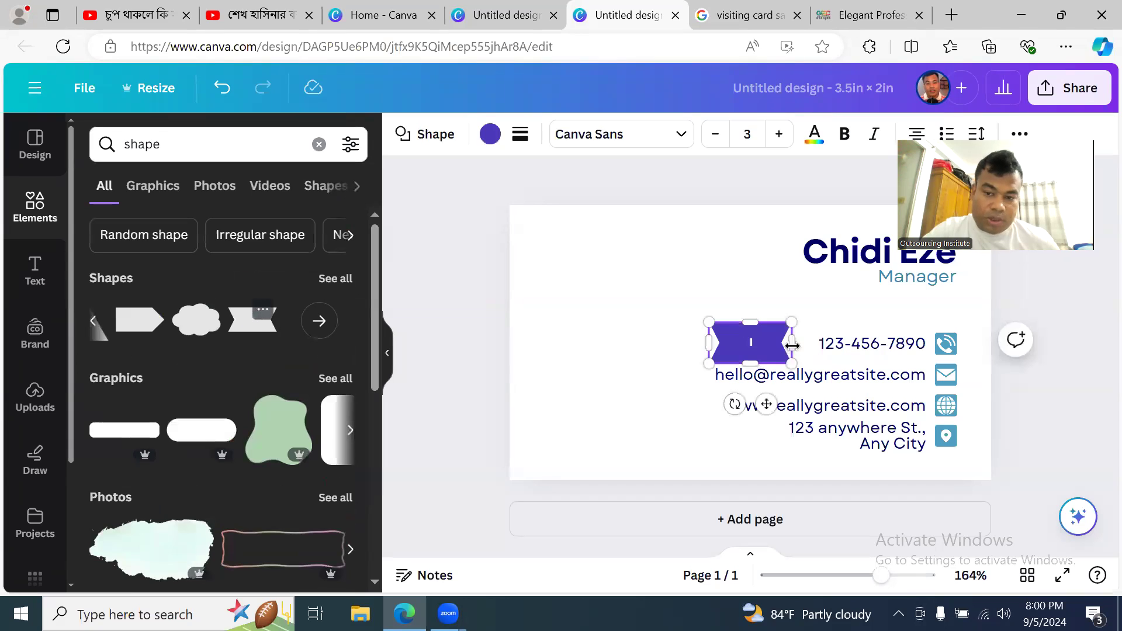
{"action": "left_click", "coordinate": [753, 251]}
{"action": "left_click_drag", "start_coordinate": [749, 338], "coordinate": [778, 333]}
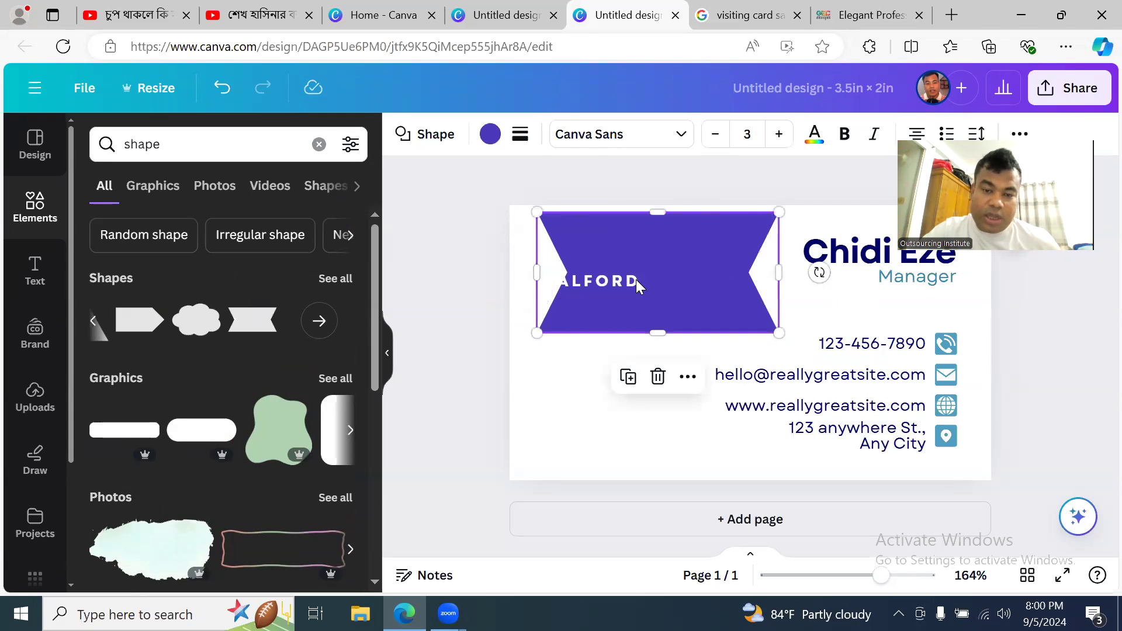
- Move the purple banner shape to the card's lower-left corner so that it runs past the left edge
{"action": "left_click", "coordinate": [635, 280]}
{"action": "left_click_drag", "start_coordinate": [635, 279], "coordinate": [503, 431]}
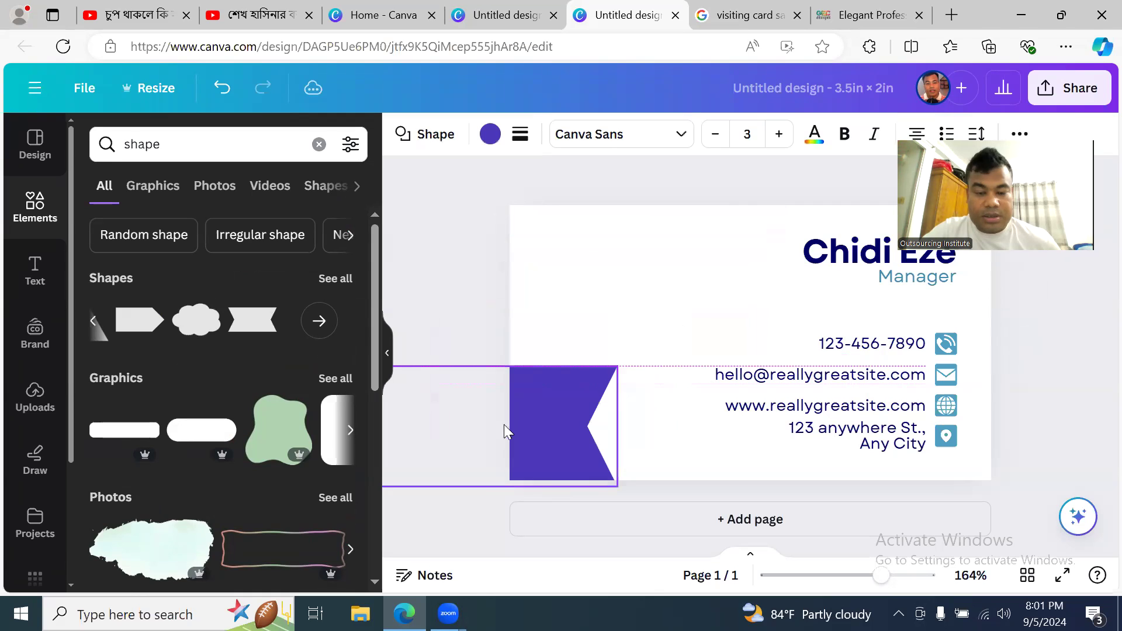
{"action": "left_click", "coordinate": [571, 290]}
- Examine the graphics, photos and videos offered for the "shape" search
{"action": "scroll", "coordinate": [328, 337], "scroll_direction": "down", "scroll_amount": 3}
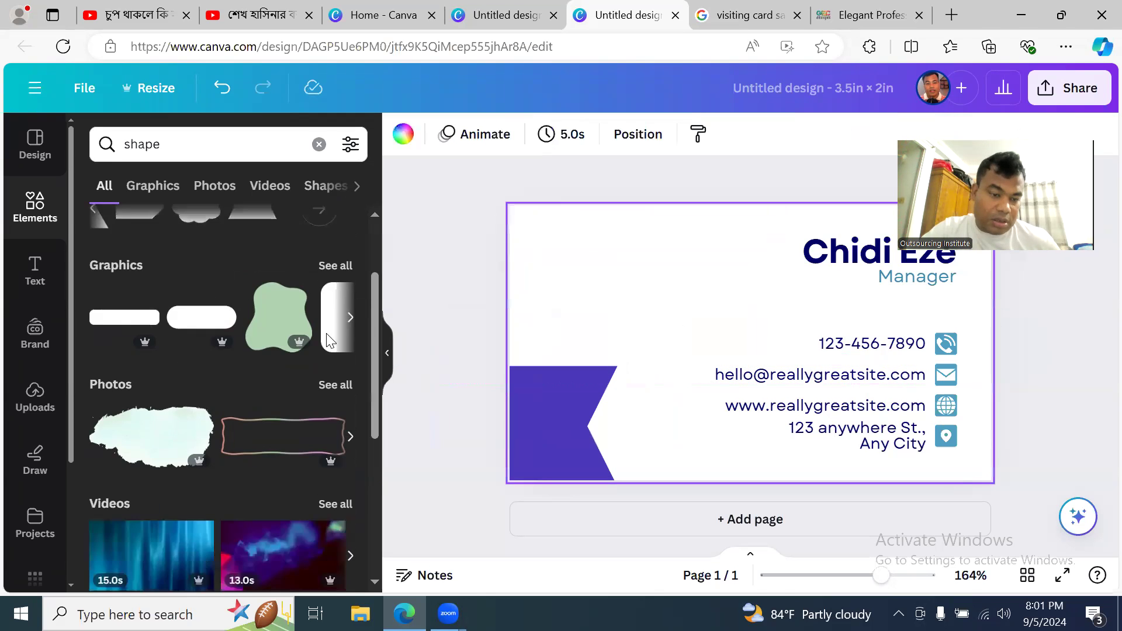
{"action": "scroll", "coordinate": [329, 337], "scroll_direction": "up", "scroll_amount": 2}
{"action": "left_click", "coordinate": [350, 343]}
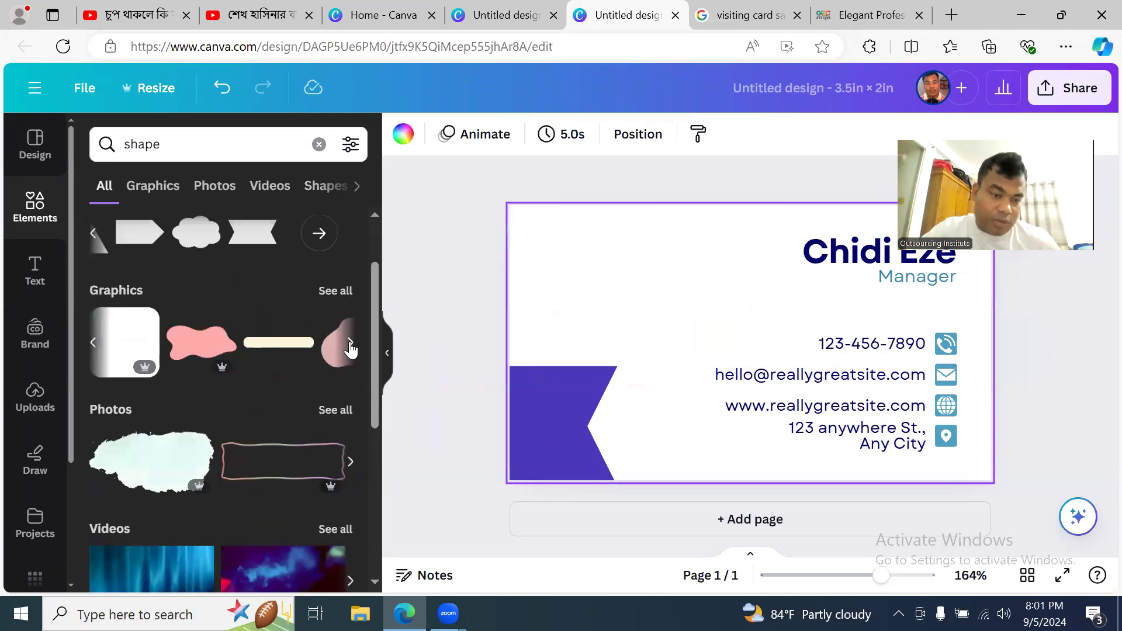
{"action": "left_click", "coordinate": [351, 347]}
{"action": "left_click", "coordinate": [351, 347]}
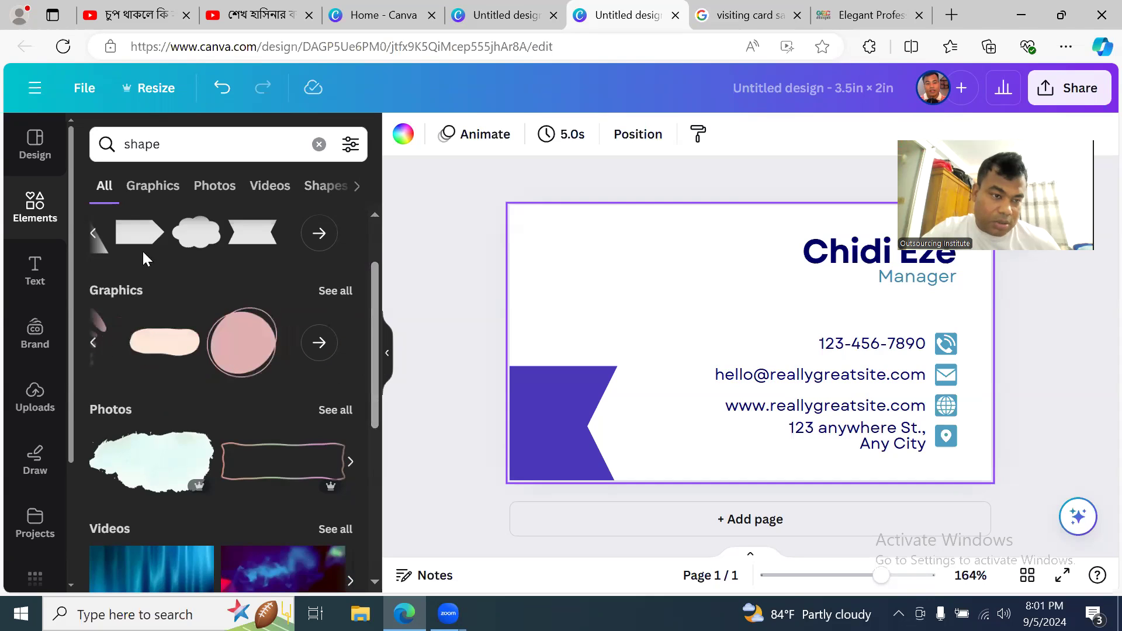
{"action": "left_click", "coordinate": [161, 199]}
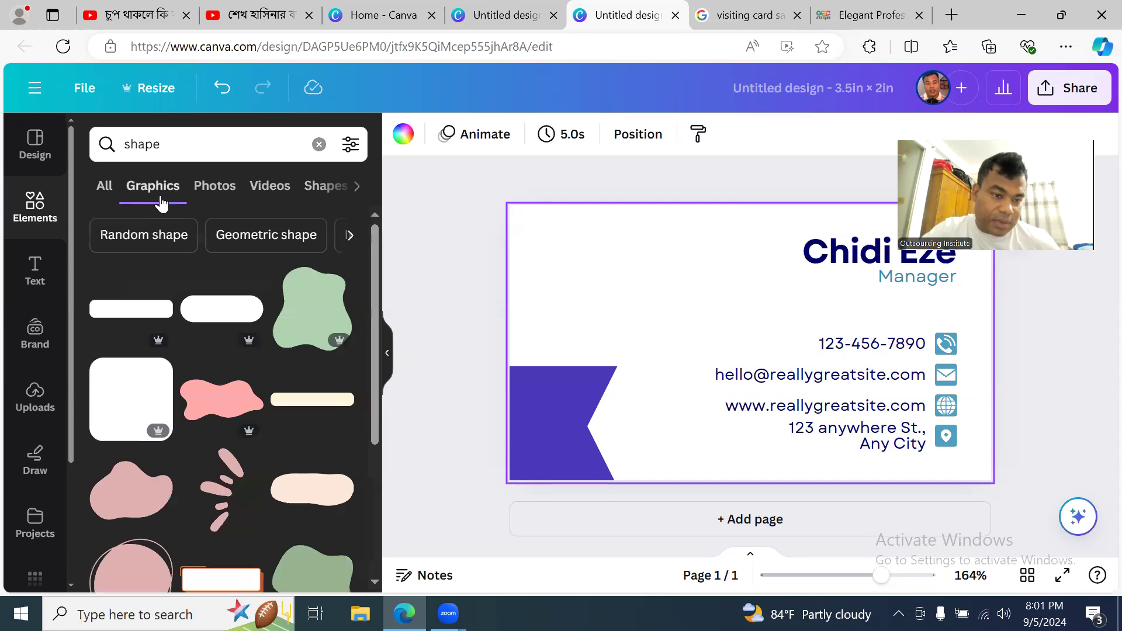
{"action": "left_click", "coordinate": [212, 197]}
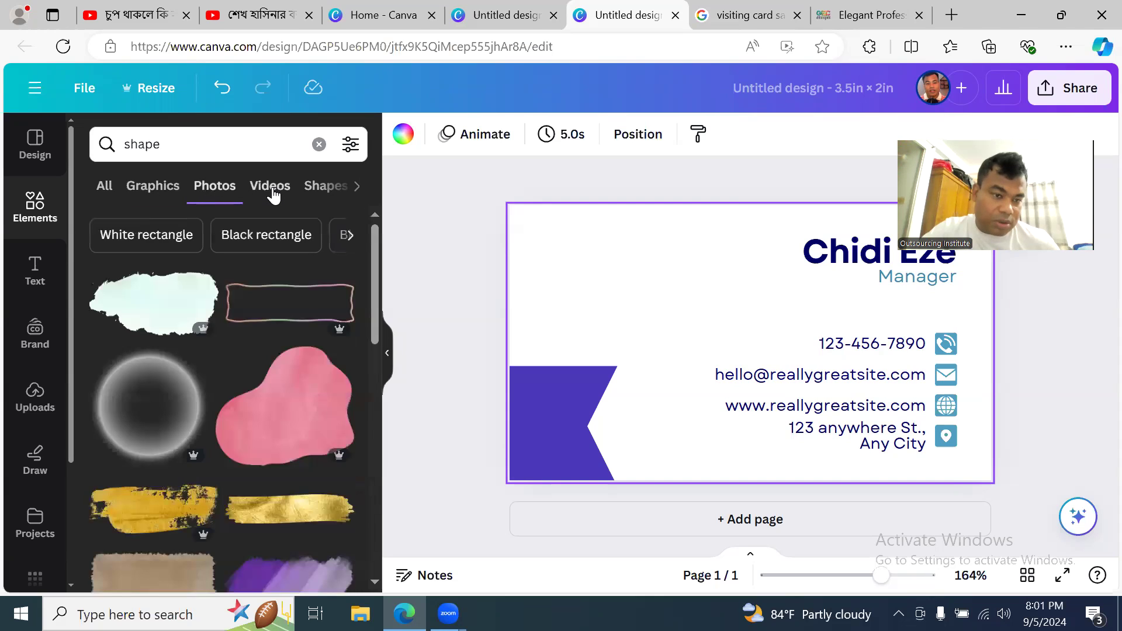
{"action": "left_click", "coordinate": [271, 195]}
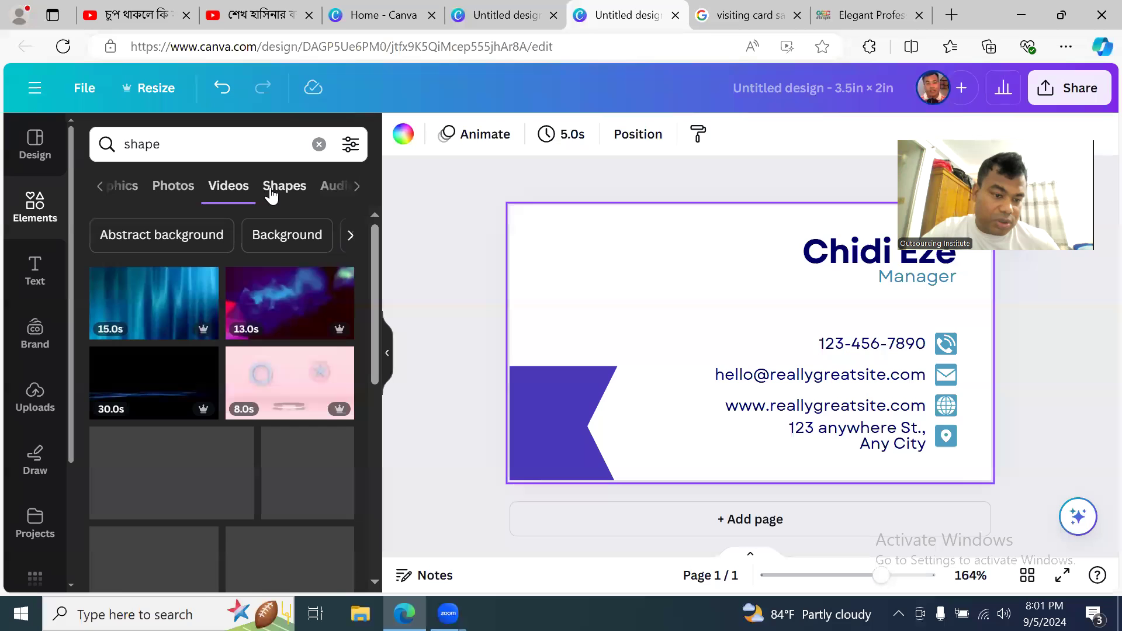
- Add the 3-second pink and yellow triangle-pattern video from the "shape" results to the card
{"action": "scroll", "coordinate": [301, 388], "scroll_direction": "down", "scroll_amount": 3}
{"action": "left_click", "coordinate": [305, 291]}
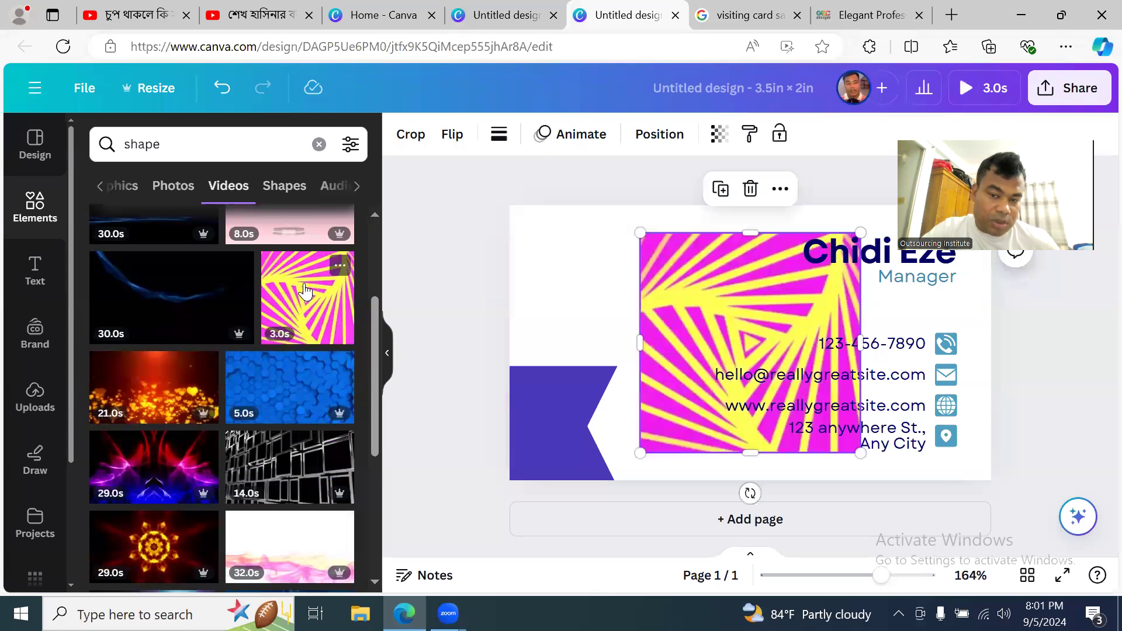
- Examine the basic shapes, audio and frames offered for the "shape" search
{"action": "left_click", "coordinate": [285, 187]}
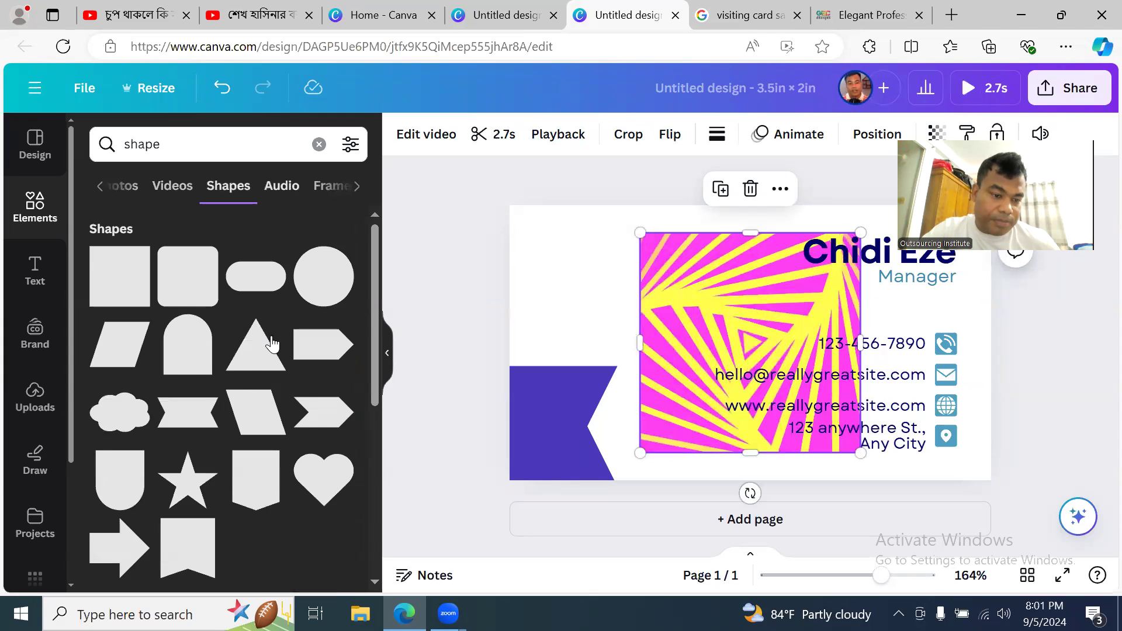
{"action": "scroll", "coordinate": [273, 345], "scroll_direction": "down", "scroll_amount": 3}
{"action": "scroll", "coordinate": [272, 347], "scroll_direction": "down", "scroll_amount": 5}
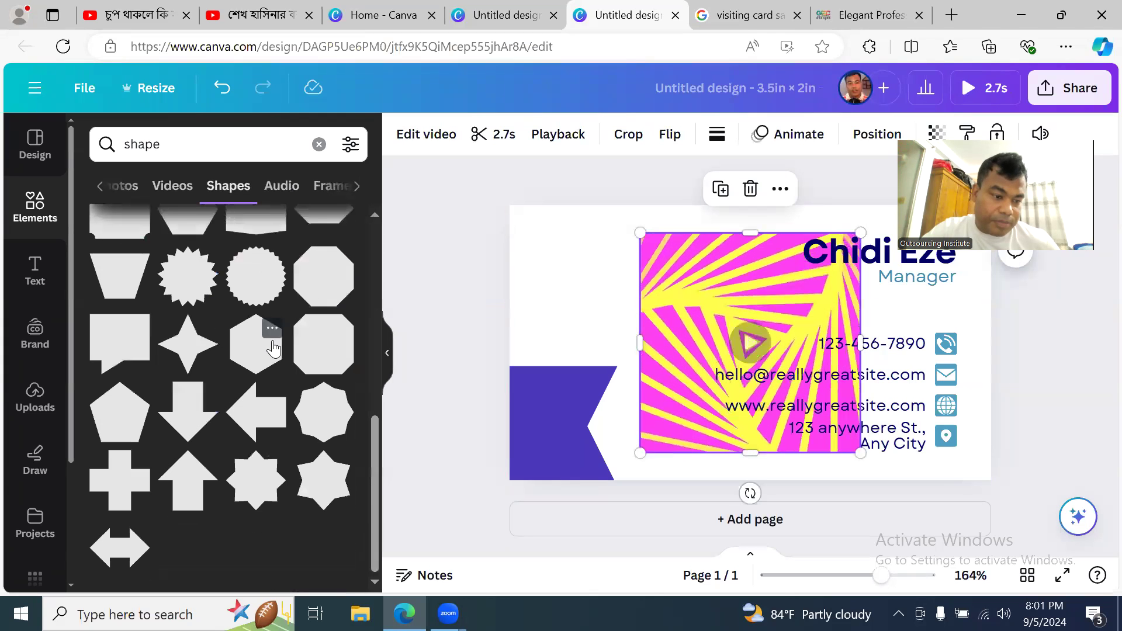
{"action": "left_click", "coordinate": [285, 187]}
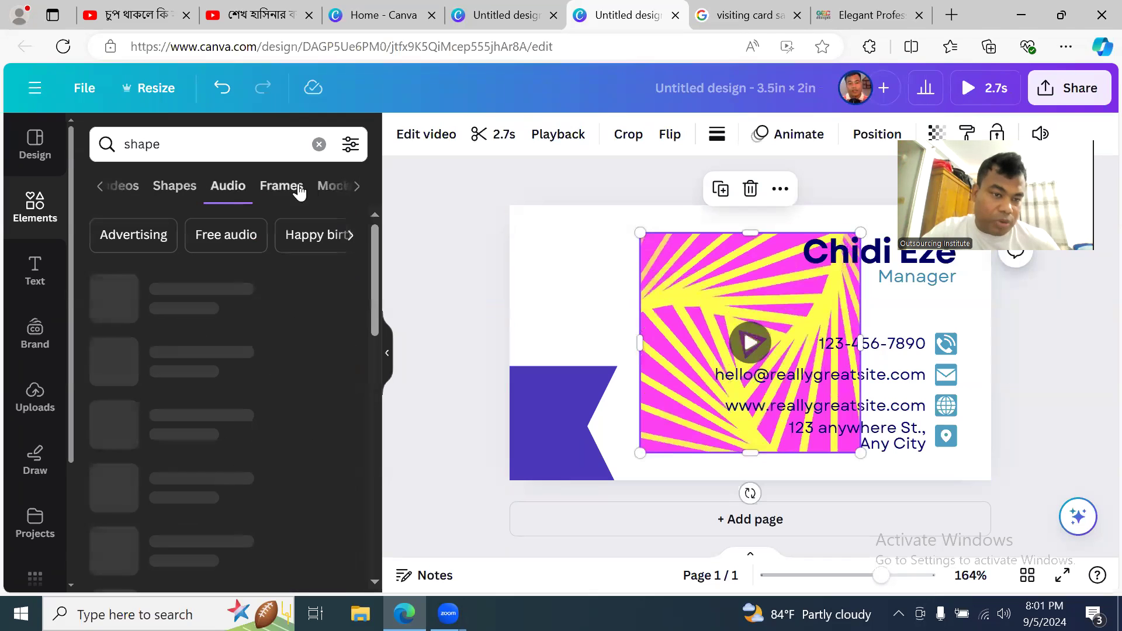
{"action": "left_click", "coordinate": [283, 188]}
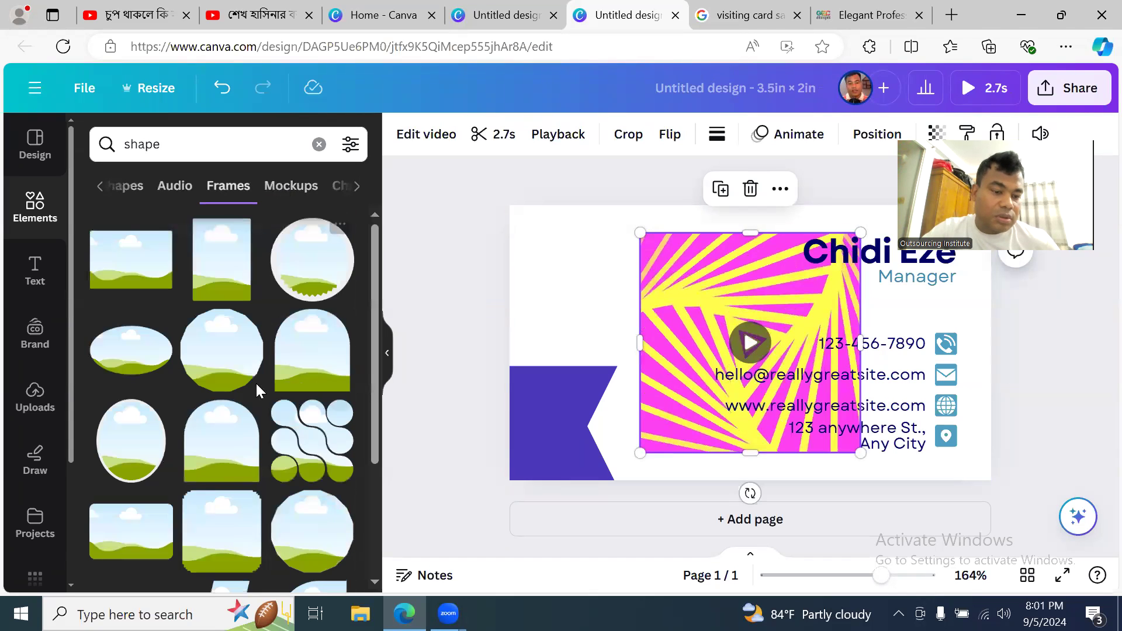
{"action": "scroll", "coordinate": [257, 380], "scroll_direction": "down", "scroll_amount": 2}
{"action": "scroll", "coordinate": [263, 370], "scroll_direction": "down", "scroll_amount": 5}
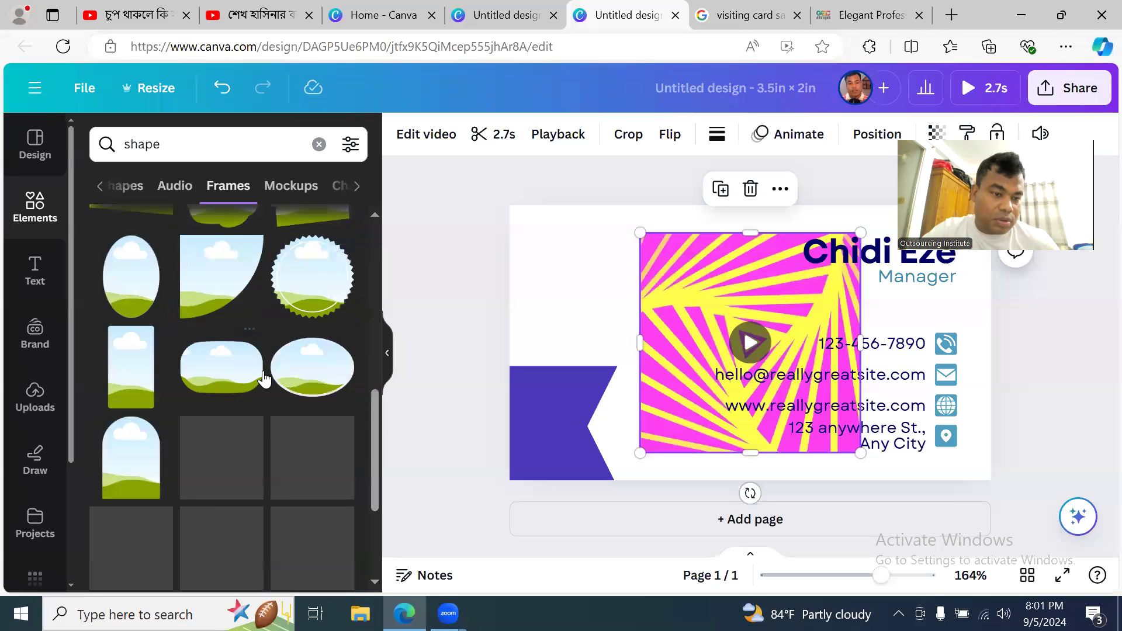
{"action": "scroll", "coordinate": [268, 359], "scroll_direction": "down", "scroll_amount": 5}
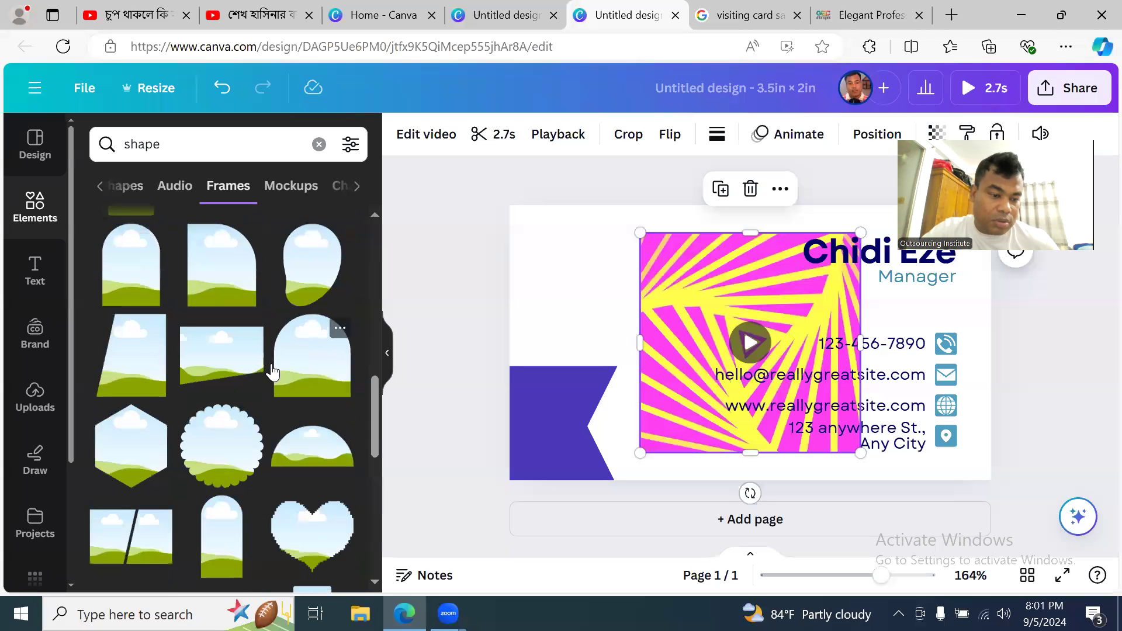
- Delete the pink and yellow striped video graphic from the business card
{"action": "scroll", "coordinate": [272, 371], "scroll_direction": "down", "scroll_amount": 5}
{"action": "scroll", "coordinate": [273, 370], "scroll_direction": "down", "scroll_amount": 3}
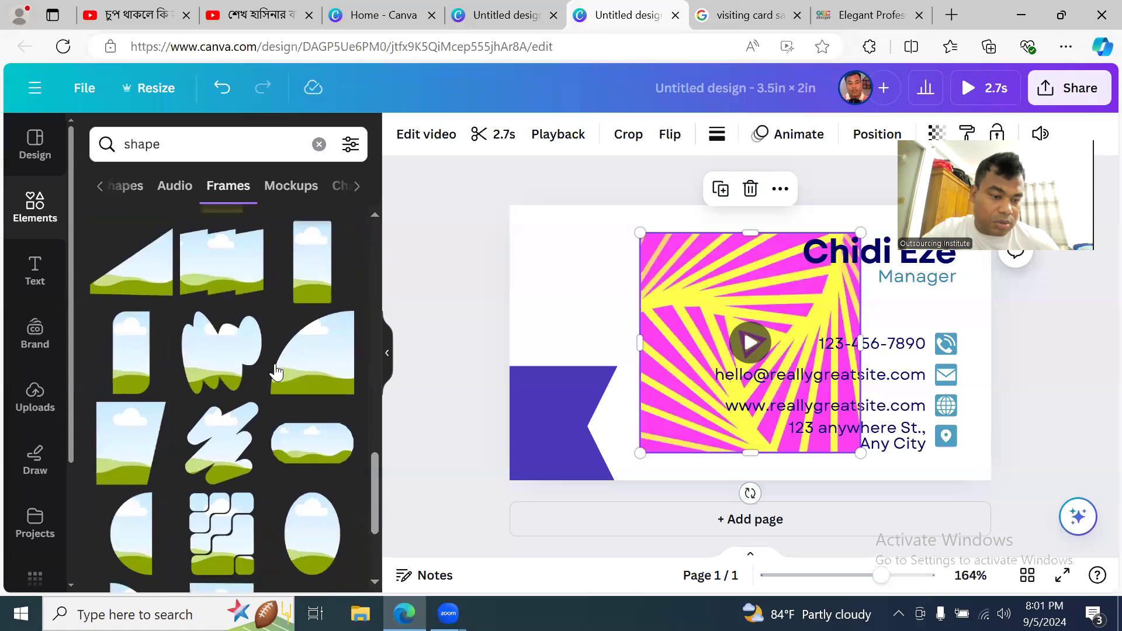
{"action": "scroll", "coordinate": [278, 367], "scroll_direction": "down", "scroll_amount": 5}
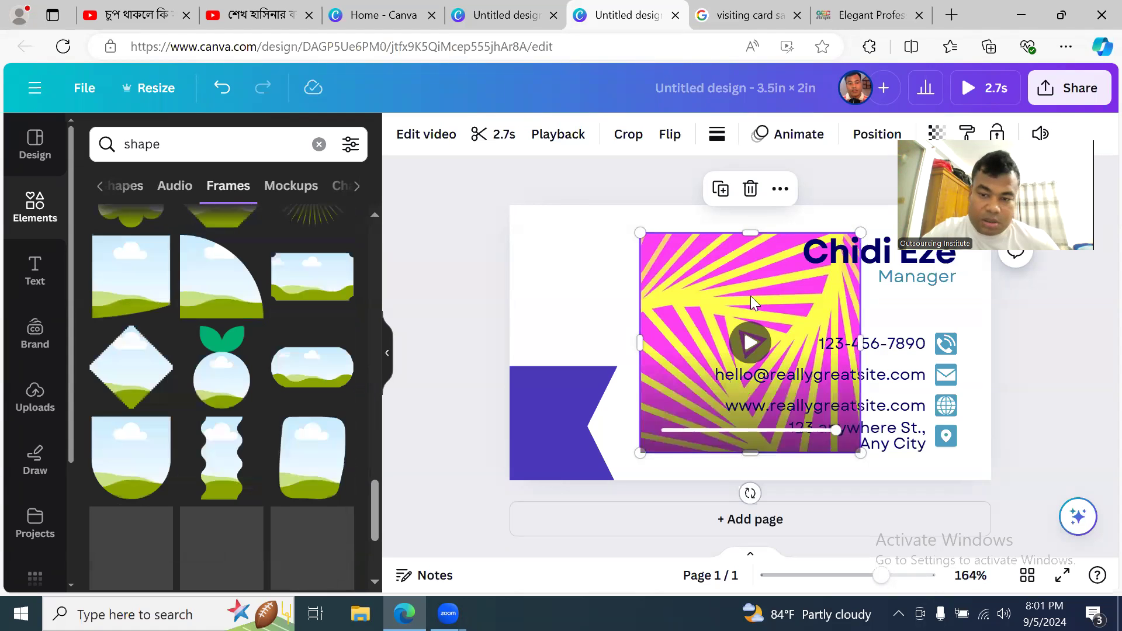
{"action": "key", "text": "Delete"}
- Examine the frame shapes in the search results for one that suits the card's empty area
{"action": "scroll", "coordinate": [216, 375], "scroll_direction": "down", "scroll_amount": 4}
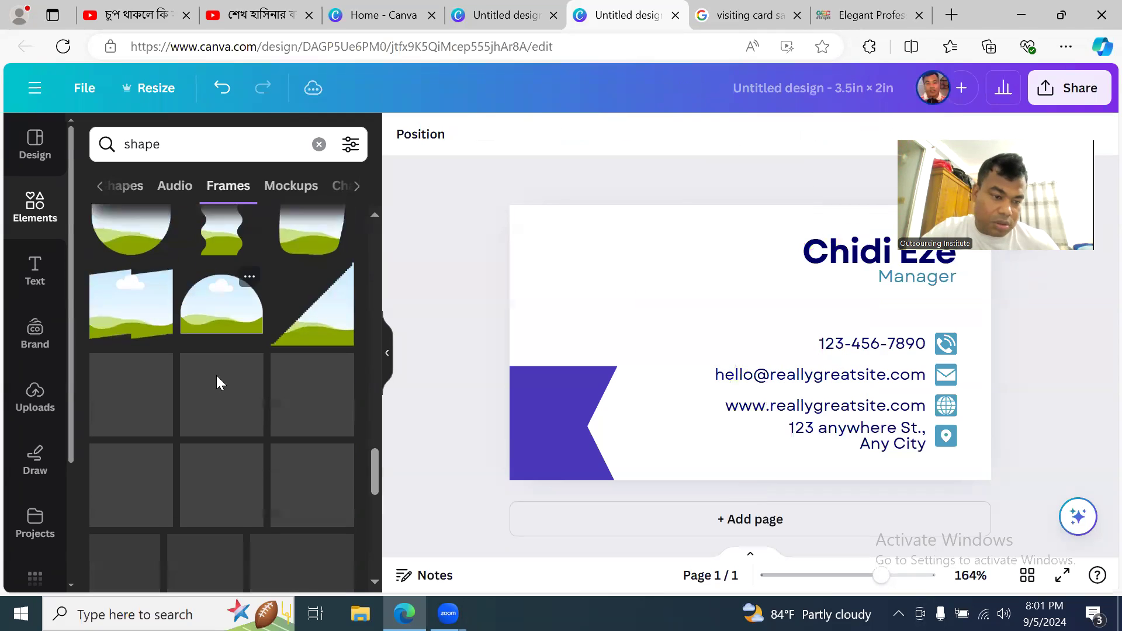
{"action": "scroll", "coordinate": [217, 375], "scroll_direction": "down", "scroll_amount": 1}
{"action": "scroll", "coordinate": [220, 375], "scroll_direction": "down", "scroll_amount": 3}
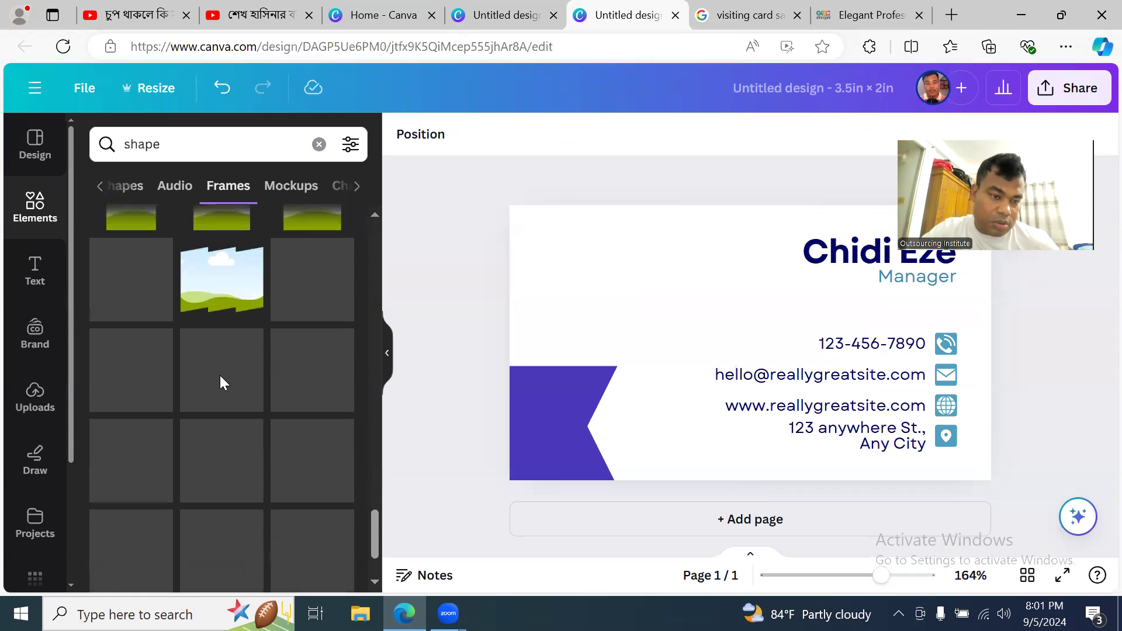
{"action": "scroll", "coordinate": [219, 374], "scroll_direction": "down", "scroll_amount": 5}
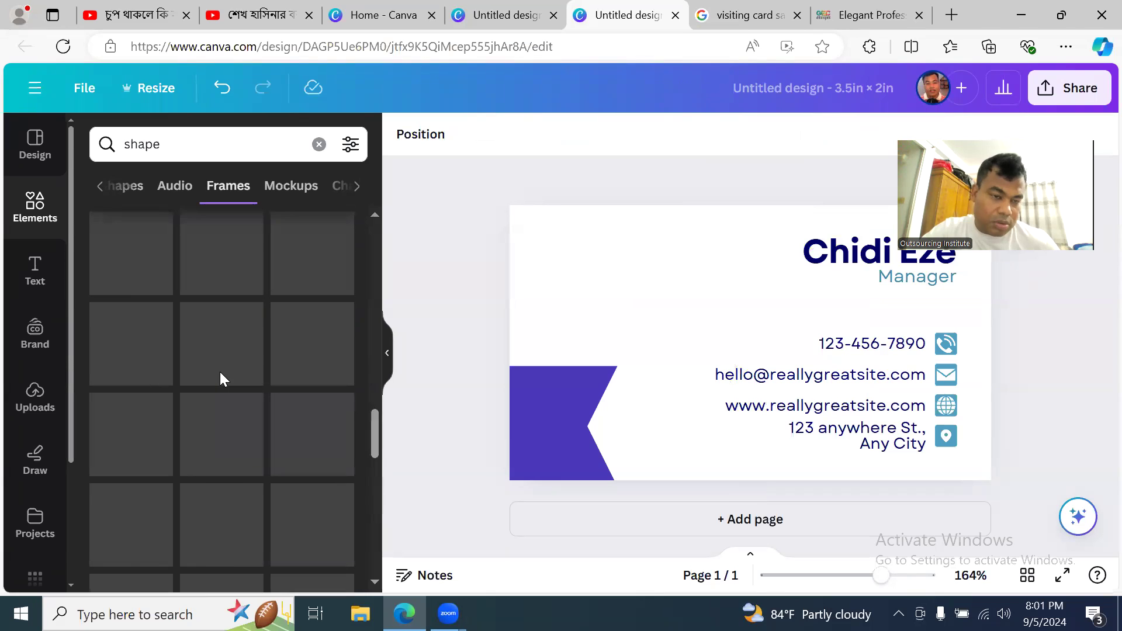
{"action": "scroll", "coordinate": [219, 371], "scroll_direction": "up", "scroll_amount": 5}
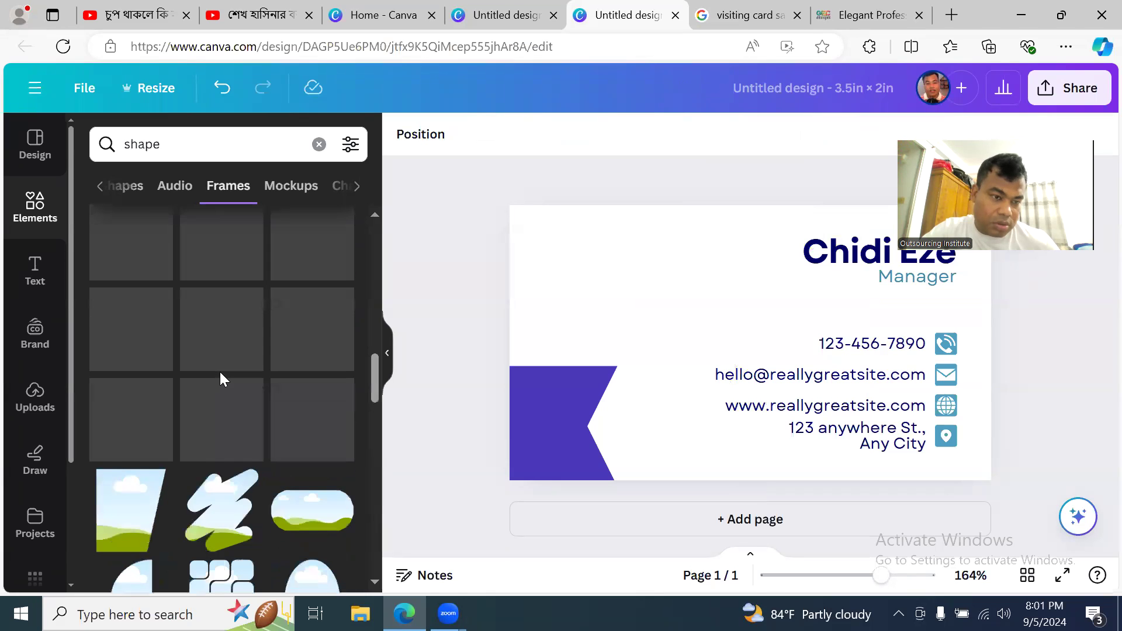
{"action": "scroll", "coordinate": [220, 371], "scroll_direction": "up", "scroll_amount": 5}
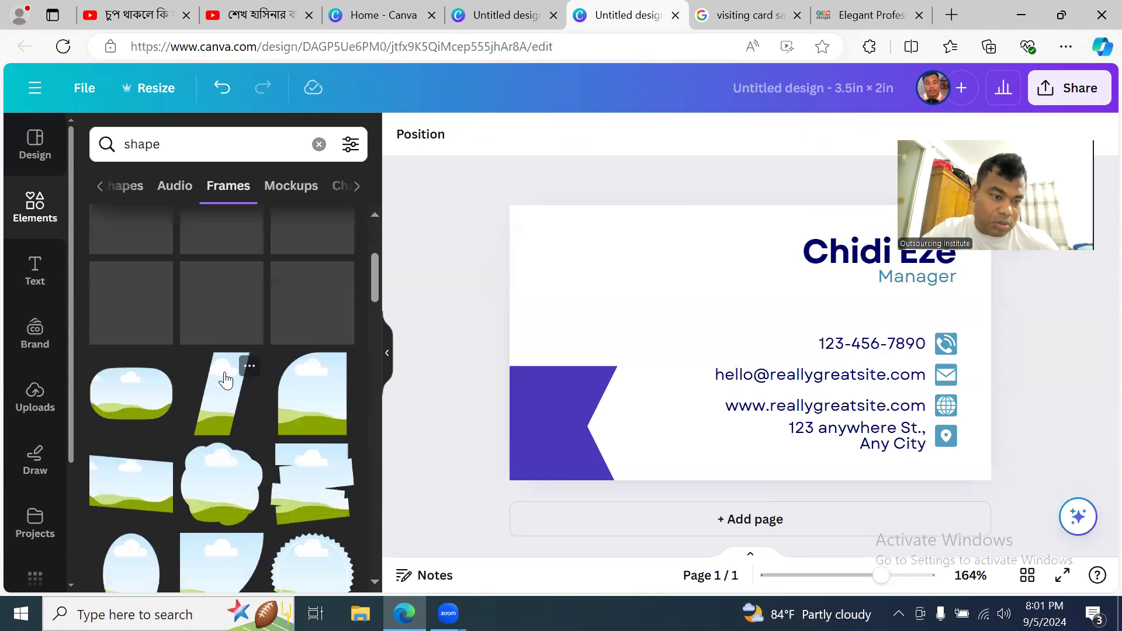
{"action": "scroll", "coordinate": [225, 380], "scroll_direction": "up", "scroll_amount": 3}
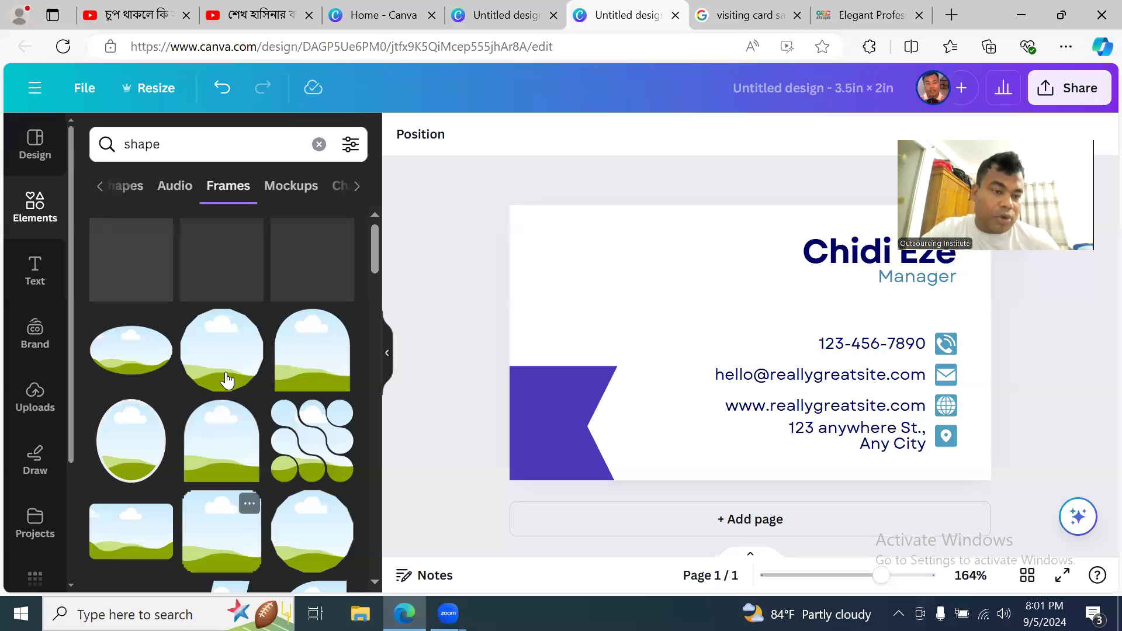
{"action": "scroll", "coordinate": [275, 407], "scroll_direction": "down", "scroll_amount": 4}
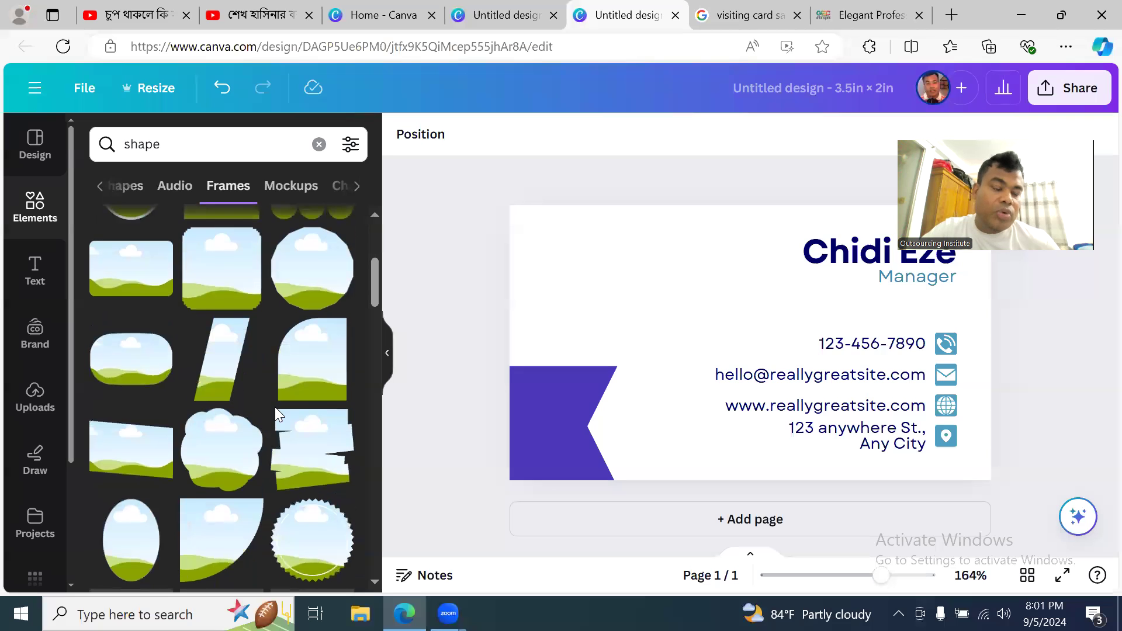
{"action": "scroll", "coordinate": [279, 416], "scroll_direction": "down", "scroll_amount": 4}
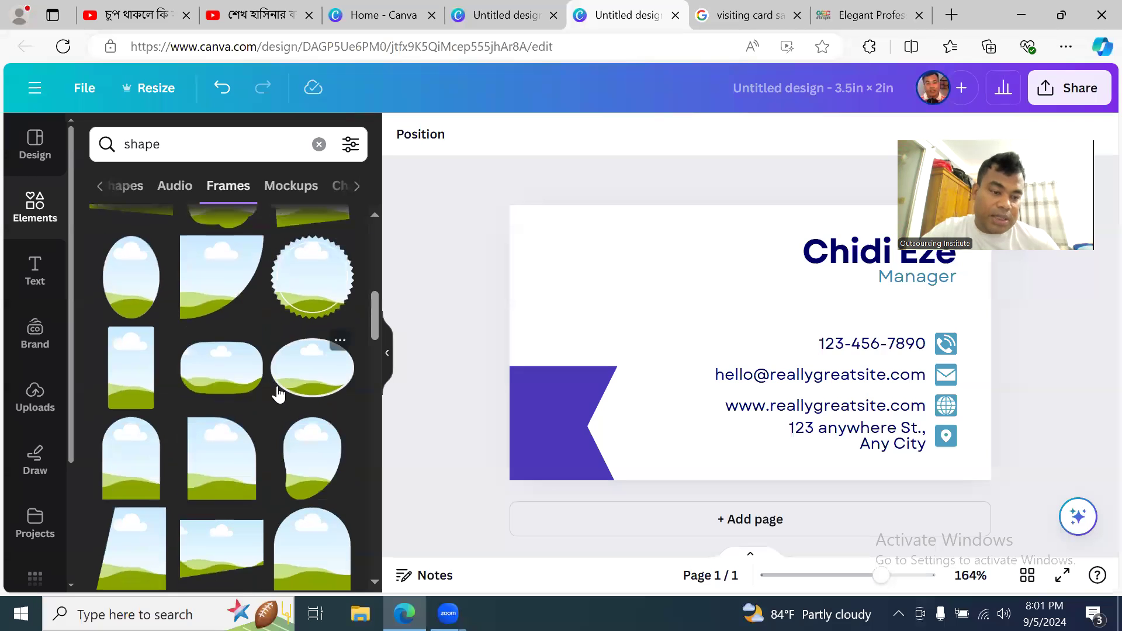
{"action": "scroll", "coordinate": [281, 397], "scroll_direction": "down", "scroll_amount": 4}
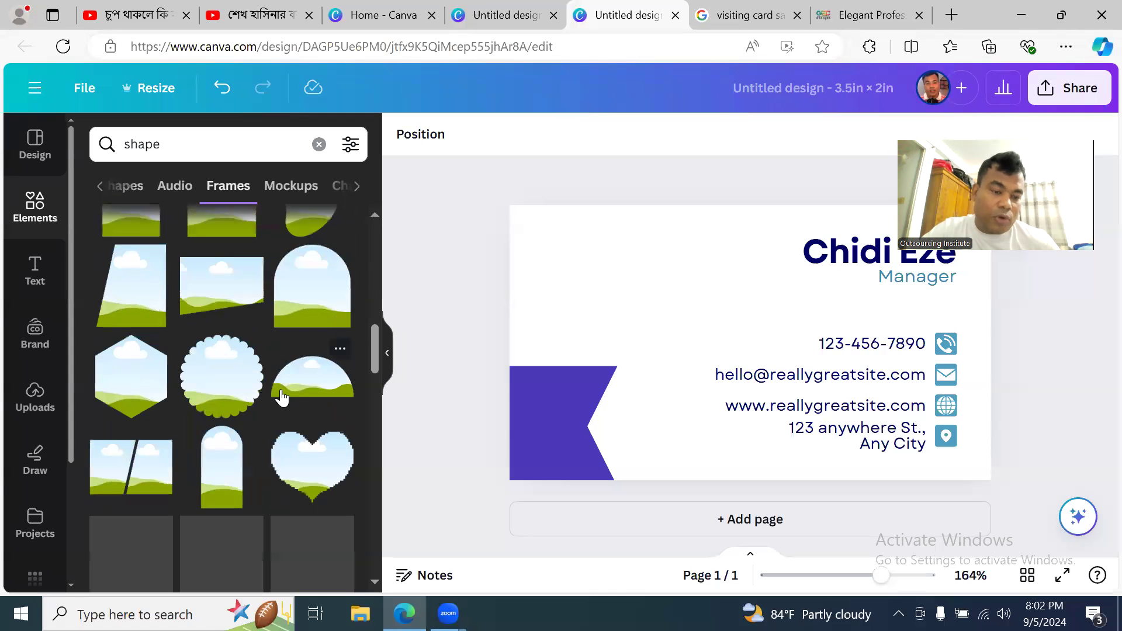
{"action": "scroll", "coordinate": [281, 397], "scroll_direction": "down", "scroll_amount": 3}
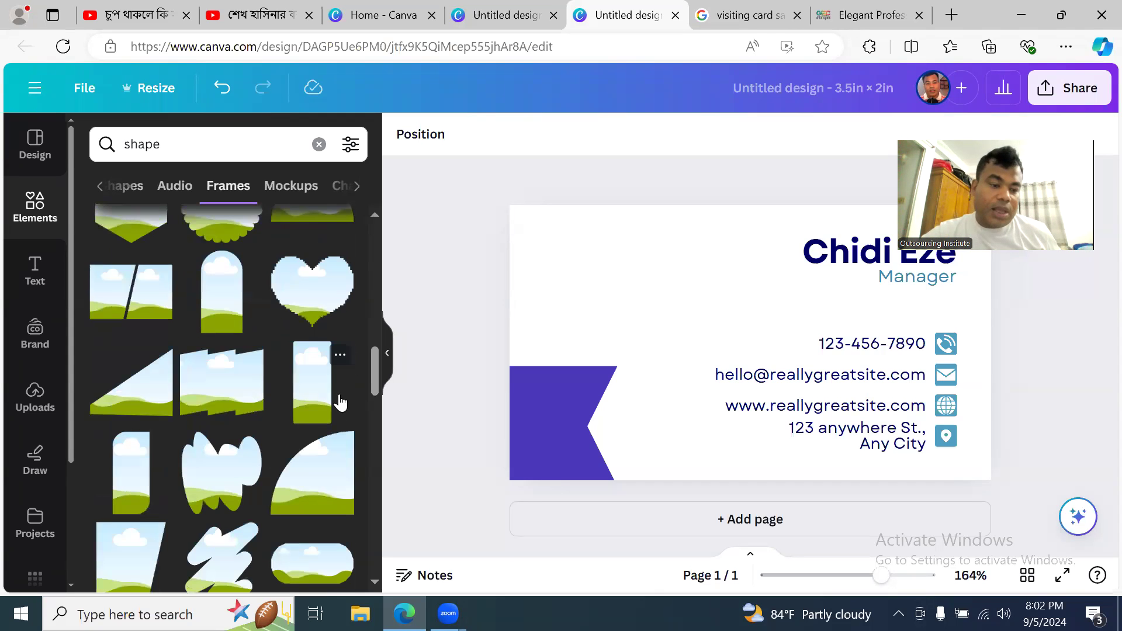
{"action": "scroll", "coordinate": [278, 382], "scroll_direction": "down", "scroll_amount": 2}
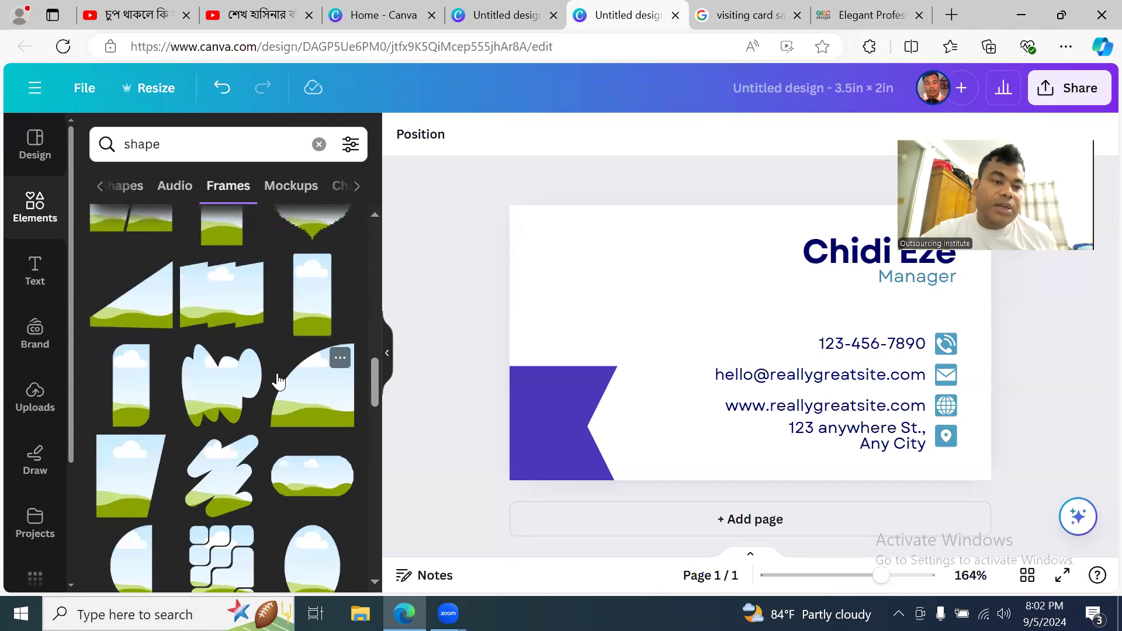
{"action": "scroll", "coordinate": [263, 395], "scroll_direction": "down", "scroll_amount": 2}
{"action": "scroll", "coordinate": [263, 384], "scroll_direction": "down", "scroll_amount": 3}
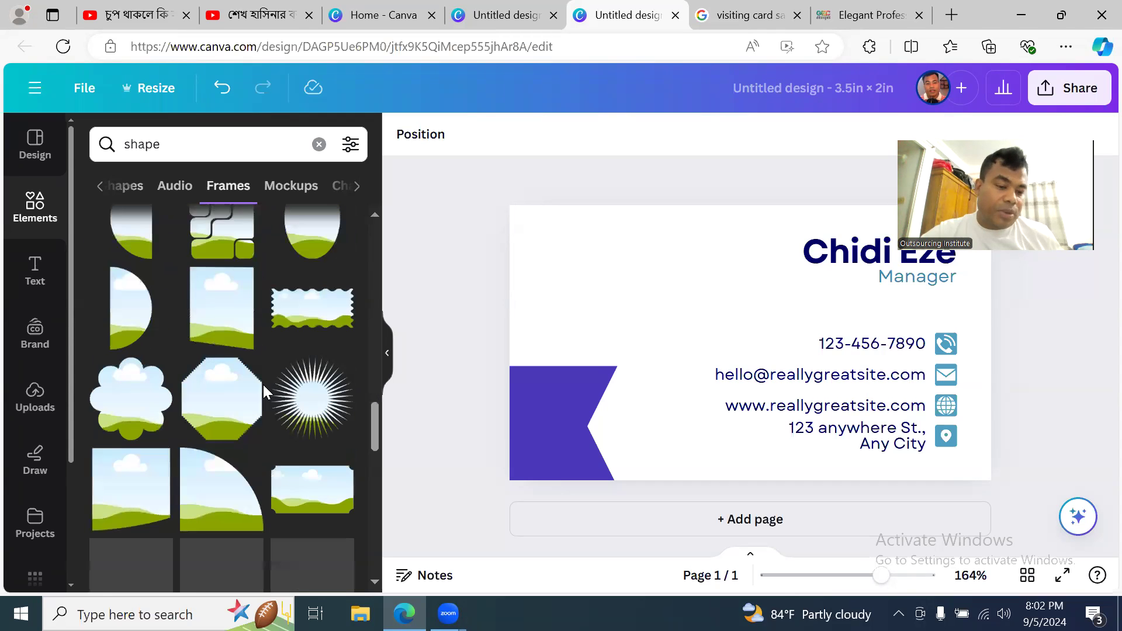
{"action": "scroll", "coordinate": [263, 384], "scroll_direction": "up", "scroll_amount": 3}
{"action": "scroll", "coordinate": [262, 386], "scroll_direction": "up", "scroll_amount": 3}
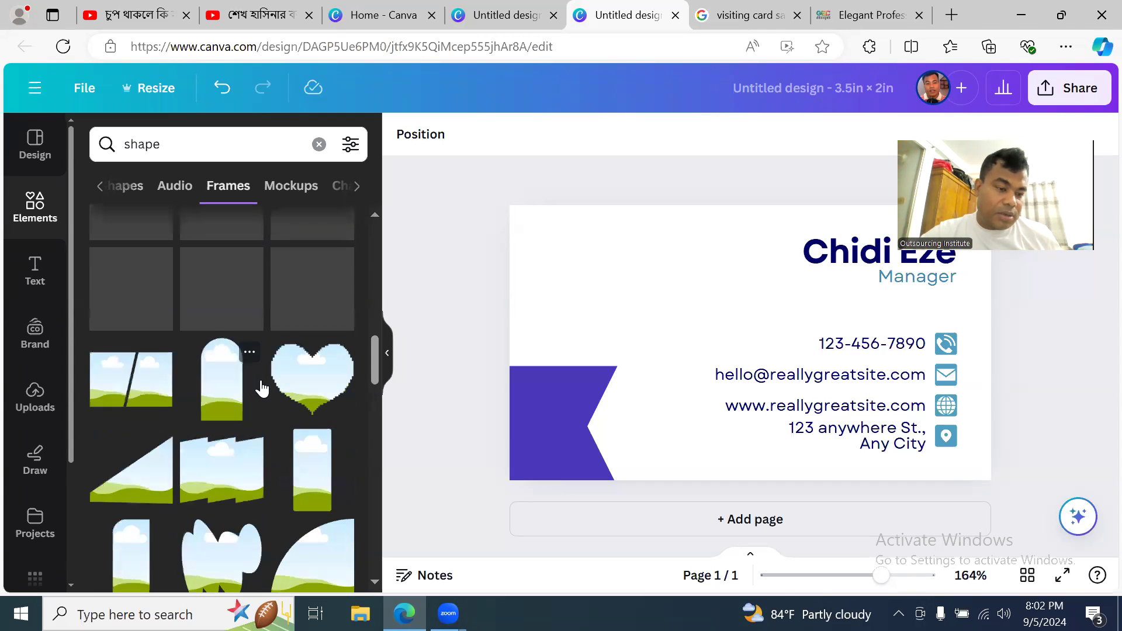
{"action": "scroll", "coordinate": [312, 310], "scroll_direction": "up", "scroll_amount": 4}
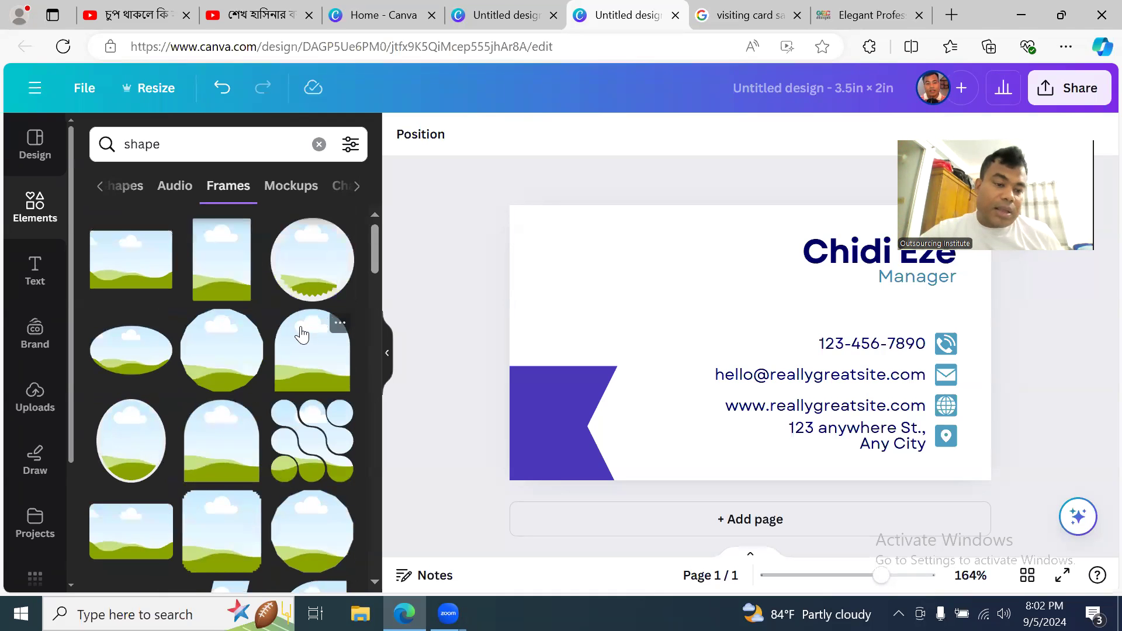
- Try a torn-strip frame on the card, and delete both it and the purple ribbon shape in the lower-left corner
{"action": "scroll", "coordinate": [249, 345], "scroll_direction": "down", "scroll_amount": 3}
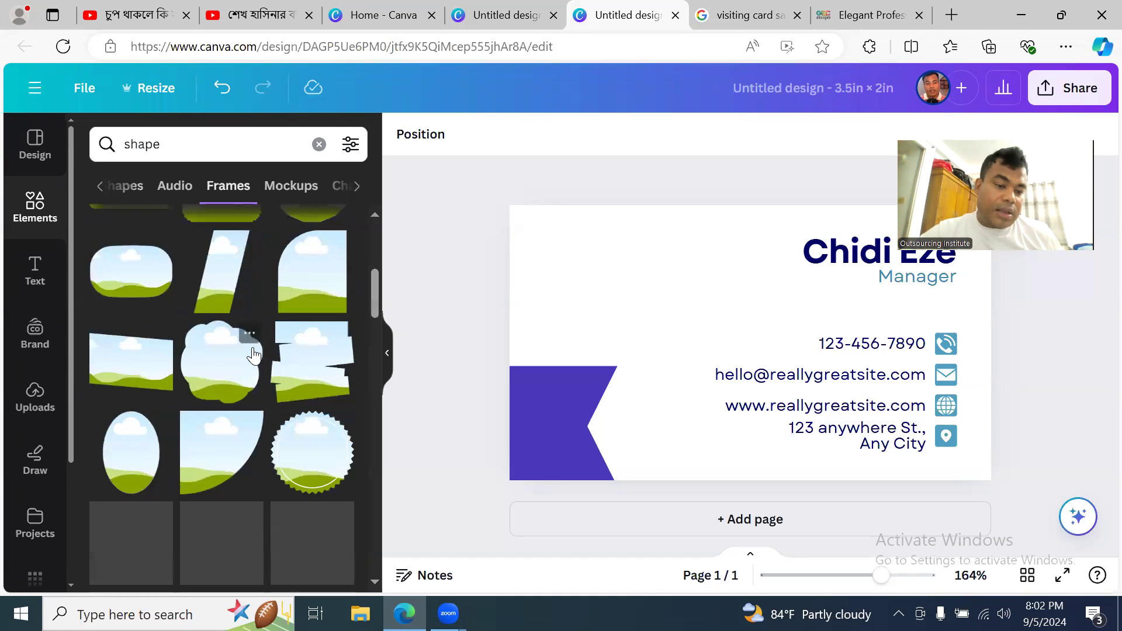
{"action": "left_click", "coordinate": [313, 385]}
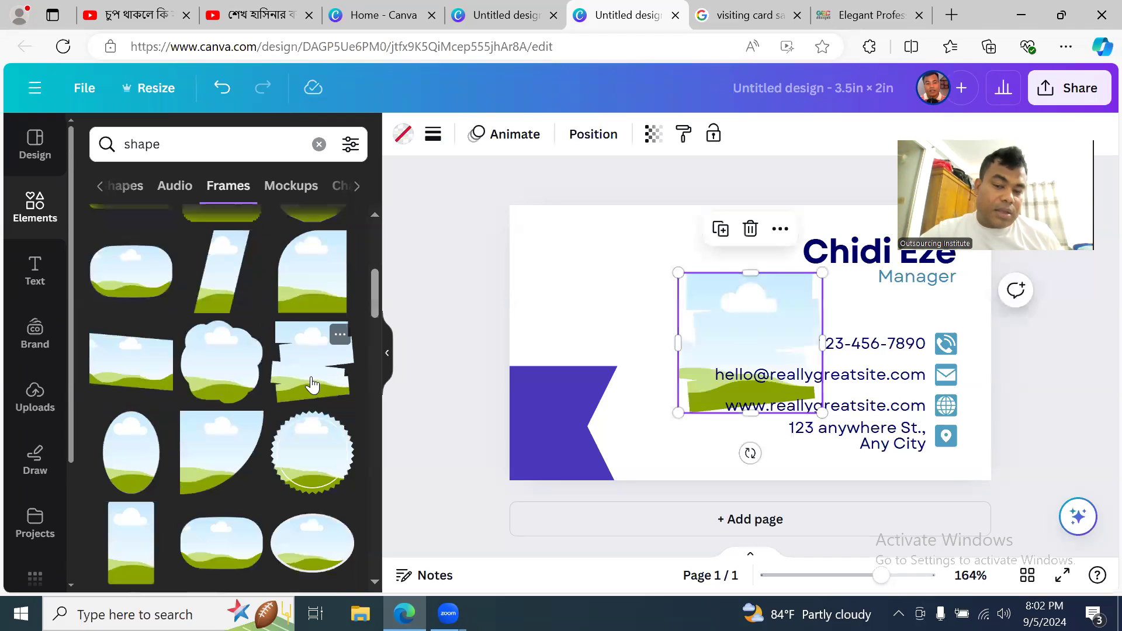
{"action": "left_click", "coordinate": [570, 419]}
{"action": "key", "text": "Delete"}
{"action": "left_click", "coordinate": [740, 312]}
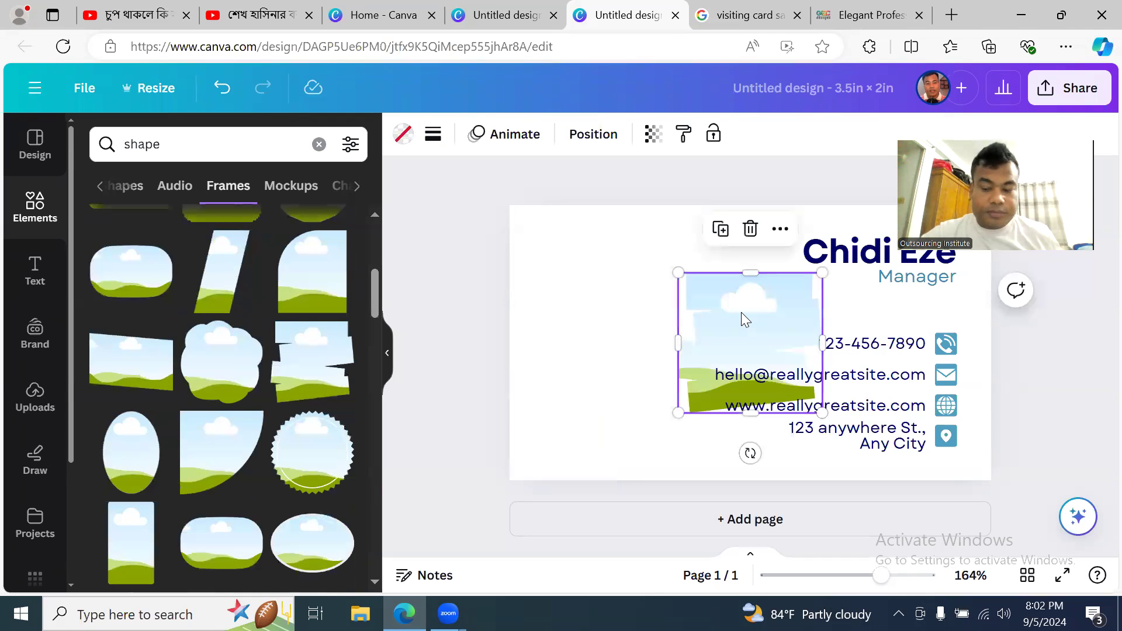
{"action": "key", "text": "Delete"}
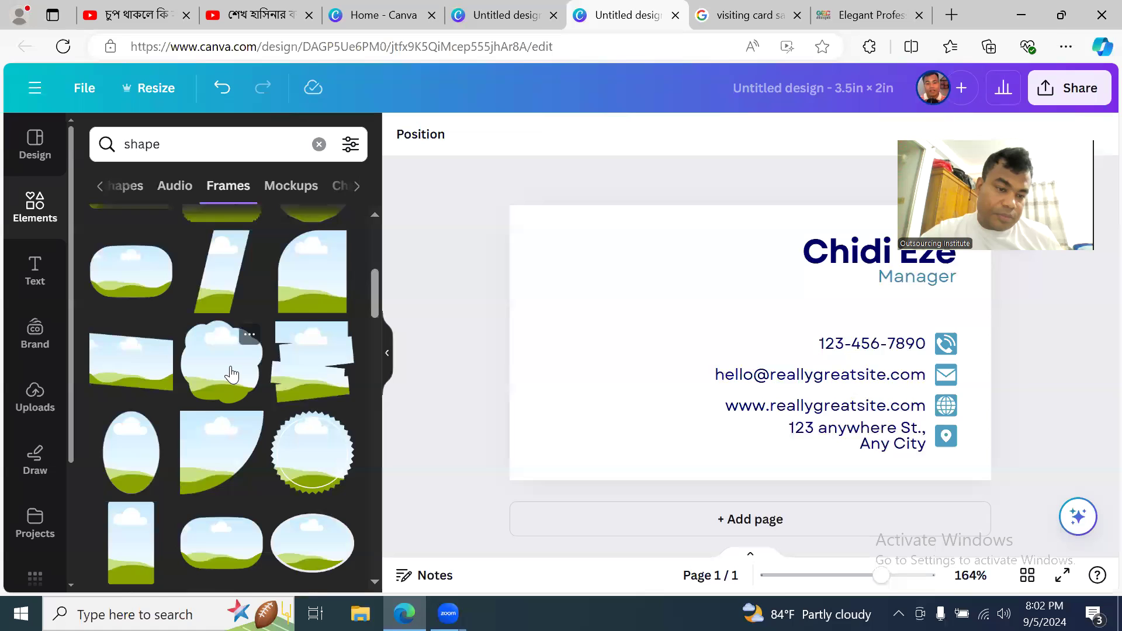
- Add the zigzag scribble frame to the card, move it to the left side and enlarge it to nearly the card's full height
{"action": "scroll", "coordinate": [230, 375], "scroll_direction": "down", "scroll_amount": 6}
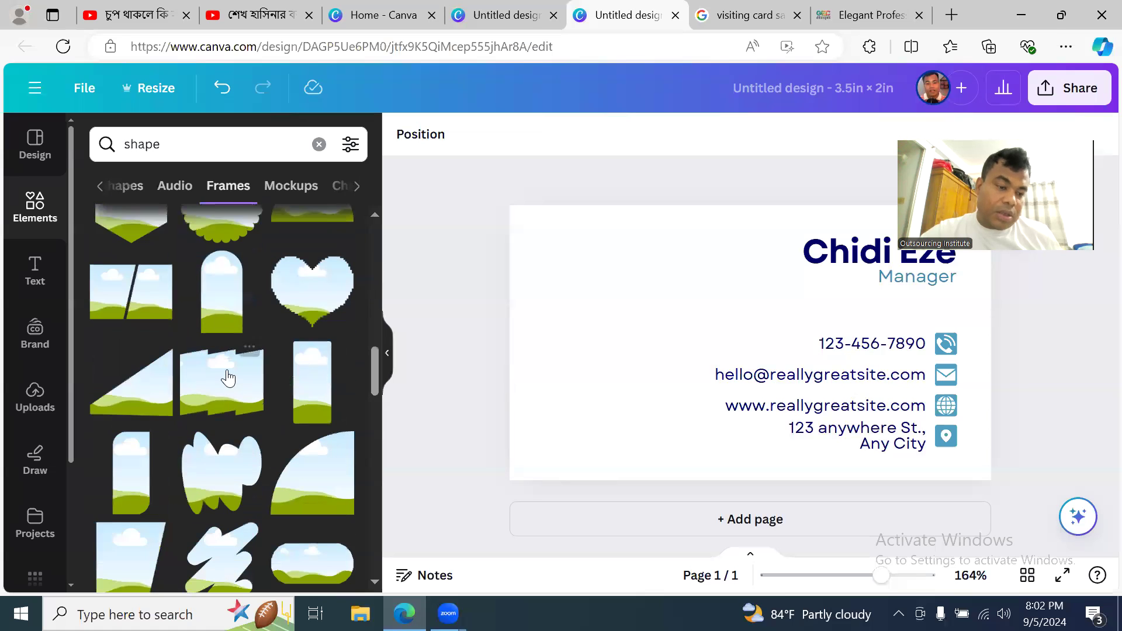
{"action": "scroll", "coordinate": [228, 378], "scroll_direction": "down", "scroll_amount": 4}
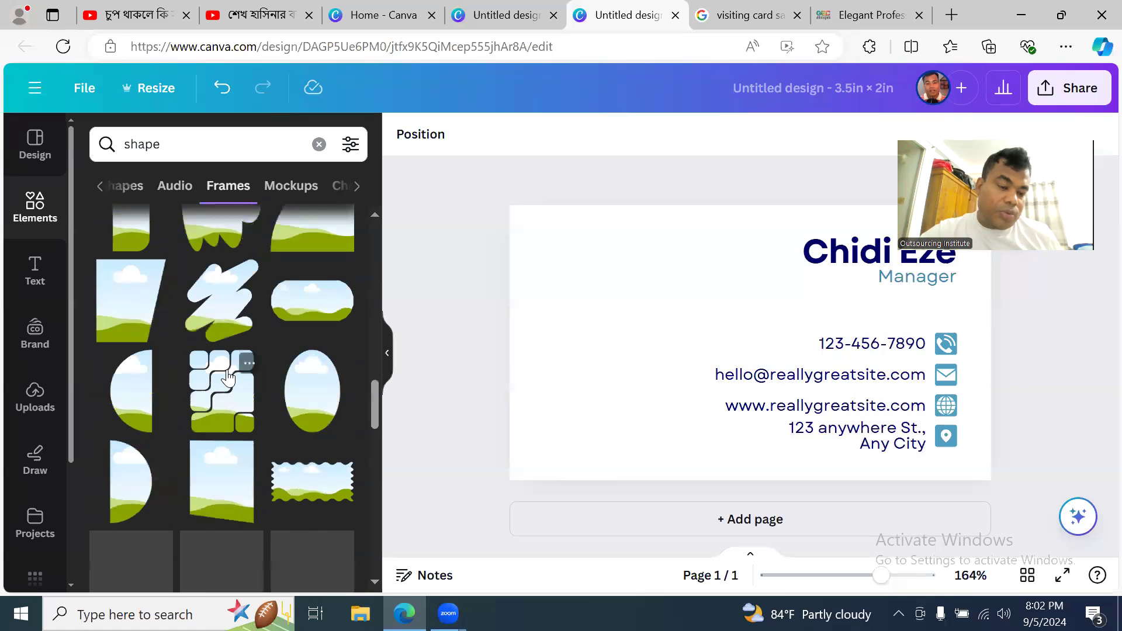
{"action": "left_click", "coordinate": [217, 305]}
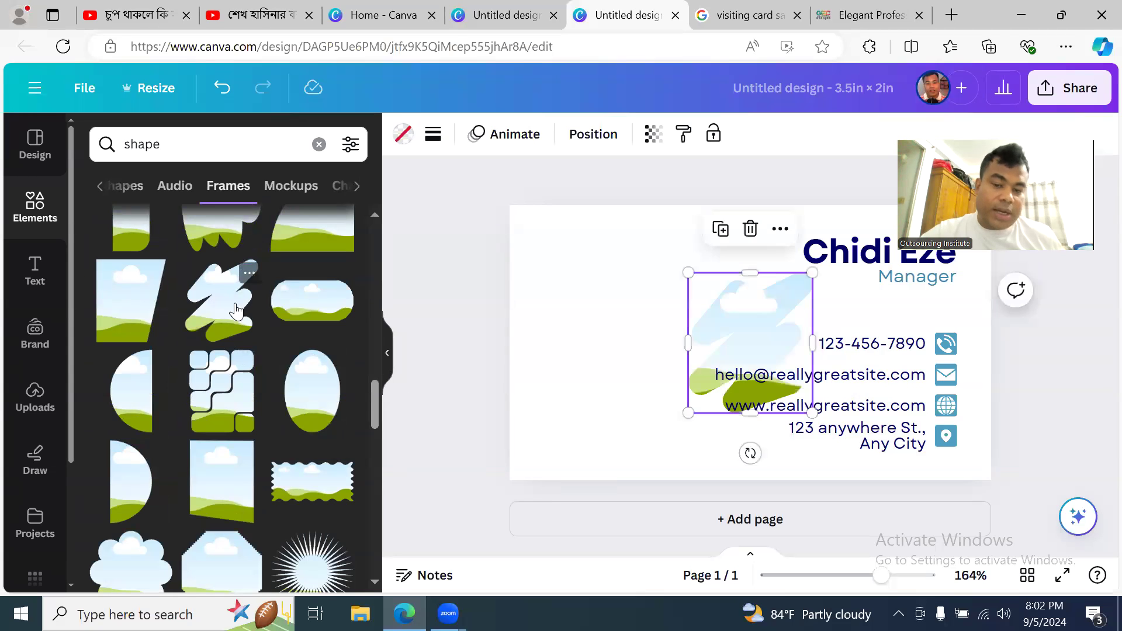
{"action": "left_click_drag", "start_coordinate": [721, 333], "coordinate": [579, 295]}
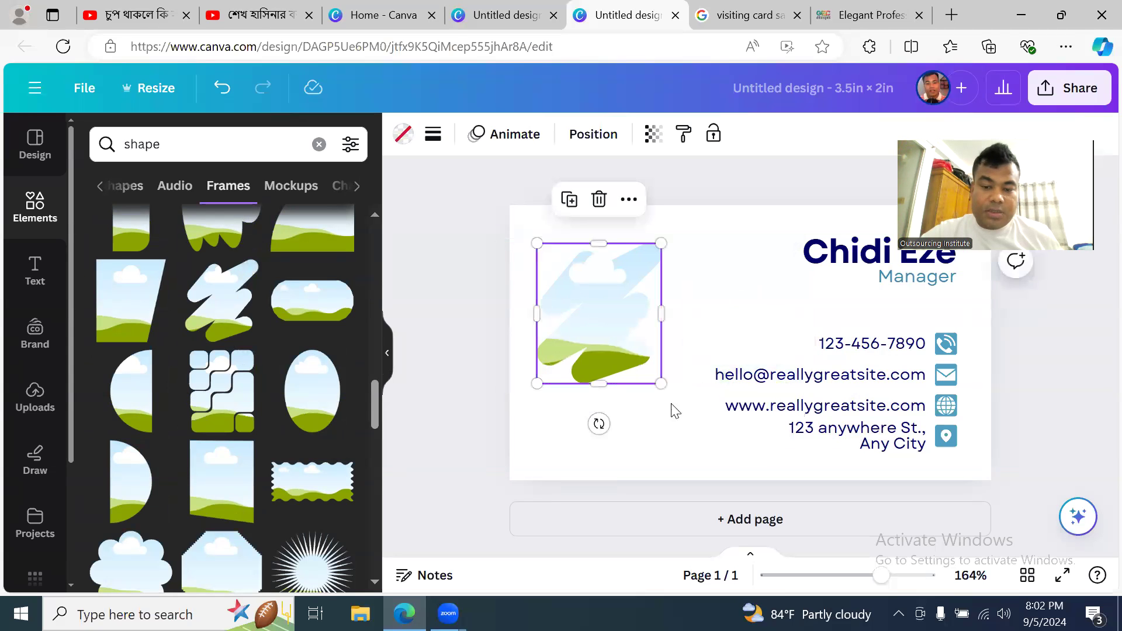
{"action": "left_click_drag", "start_coordinate": [660, 385], "coordinate": [614, 363]}
{"action": "left_click", "coordinate": [432, 333]}
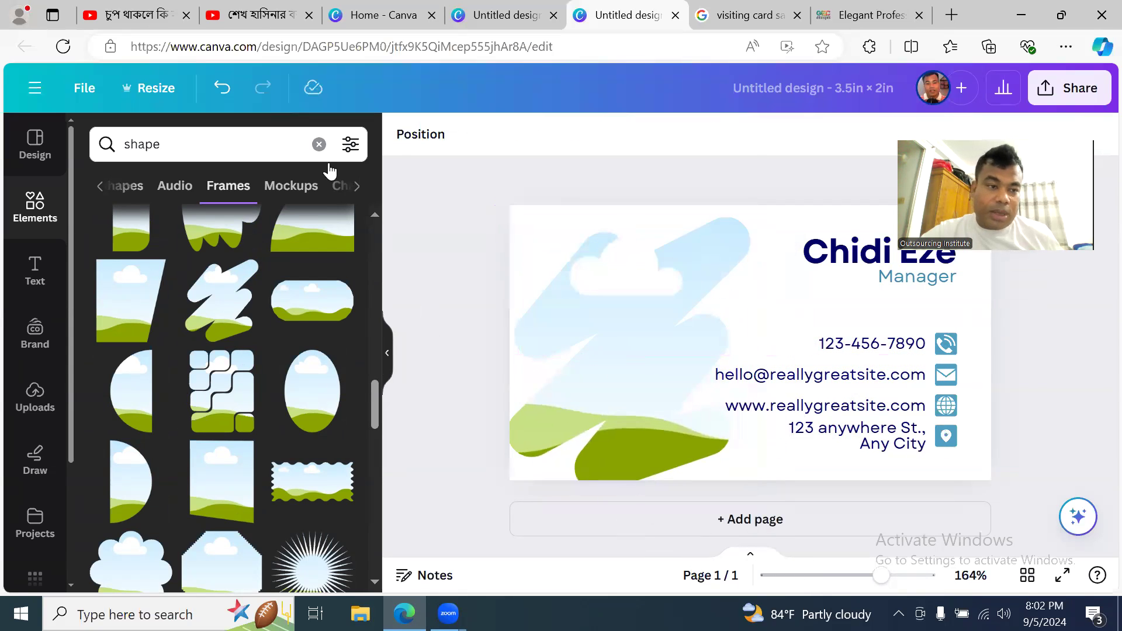
- Try filling the zigzag scribble frame with the darker teal-blue document color, and delete the frame from the card
{"action": "left_click", "coordinate": [584, 298]}
{"action": "left_click", "coordinate": [403, 136]}
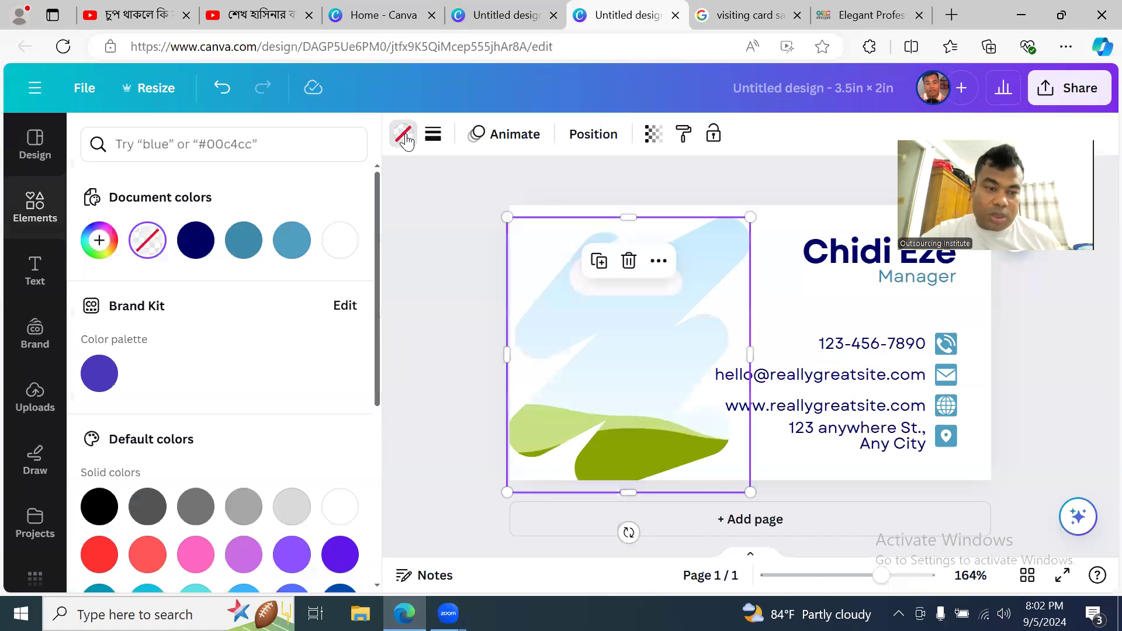
{"action": "left_click", "coordinate": [239, 253]}
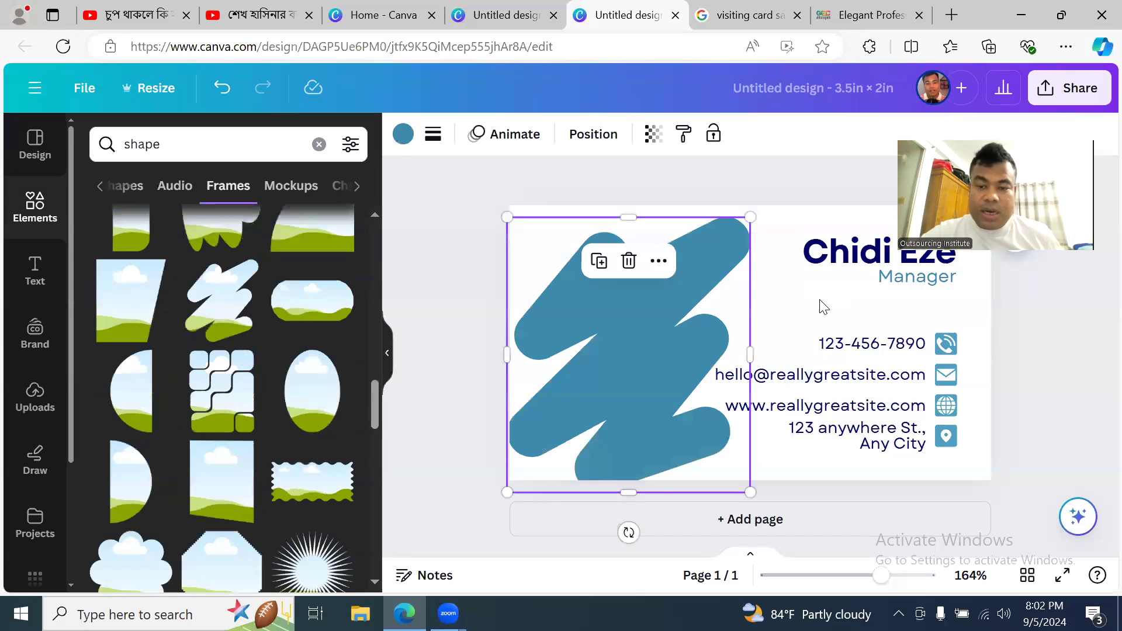
{"action": "left_click", "coordinate": [824, 306]}
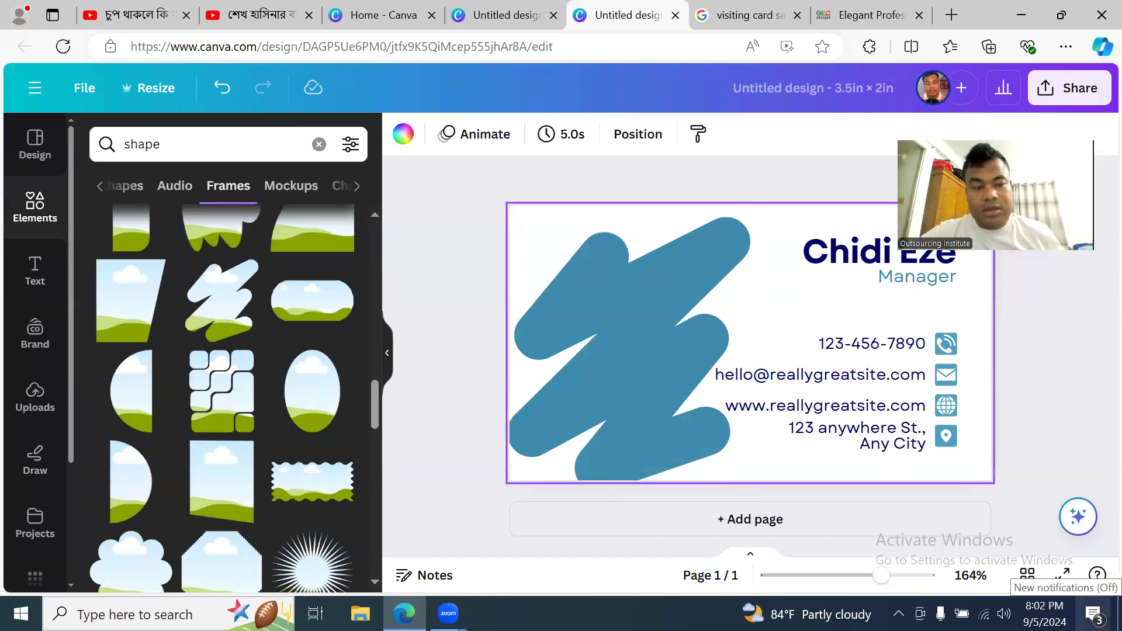
{"action": "left_click", "coordinate": [626, 374]}
{"action": "key", "text": "Delete"}
- Try another jagged-strip frame from further down the frame results, and delete it from the card
{"action": "scroll", "coordinate": [204, 401], "scroll_direction": "down", "scroll_amount": 5}
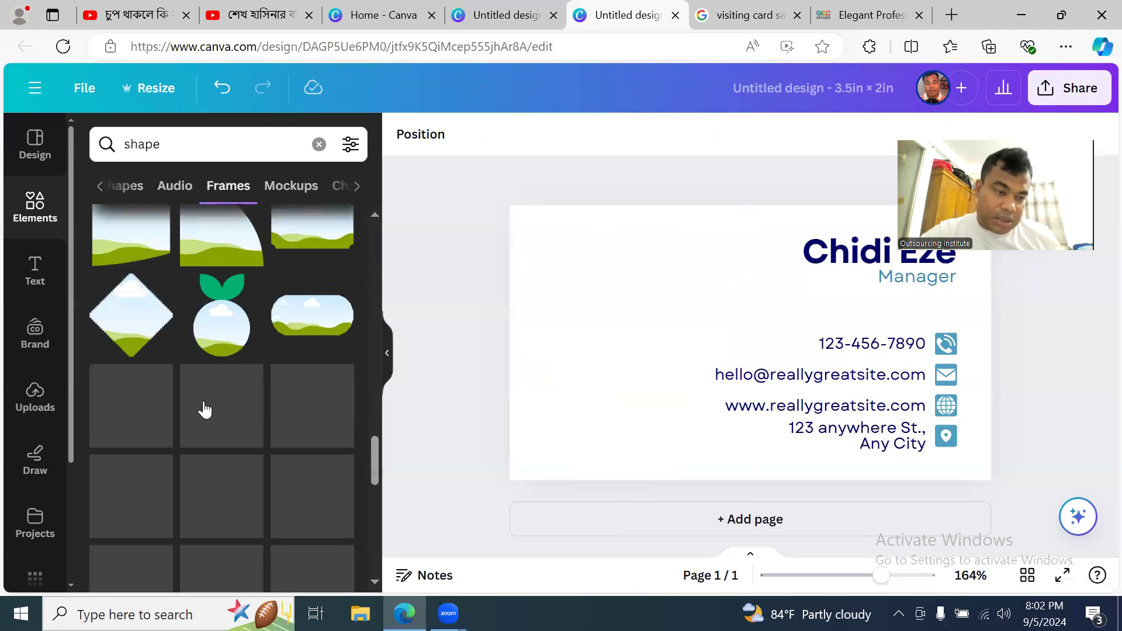
{"action": "scroll", "coordinate": [200, 403], "scroll_direction": "down", "scroll_amount": 3}
{"action": "left_click", "coordinate": [221, 419]}
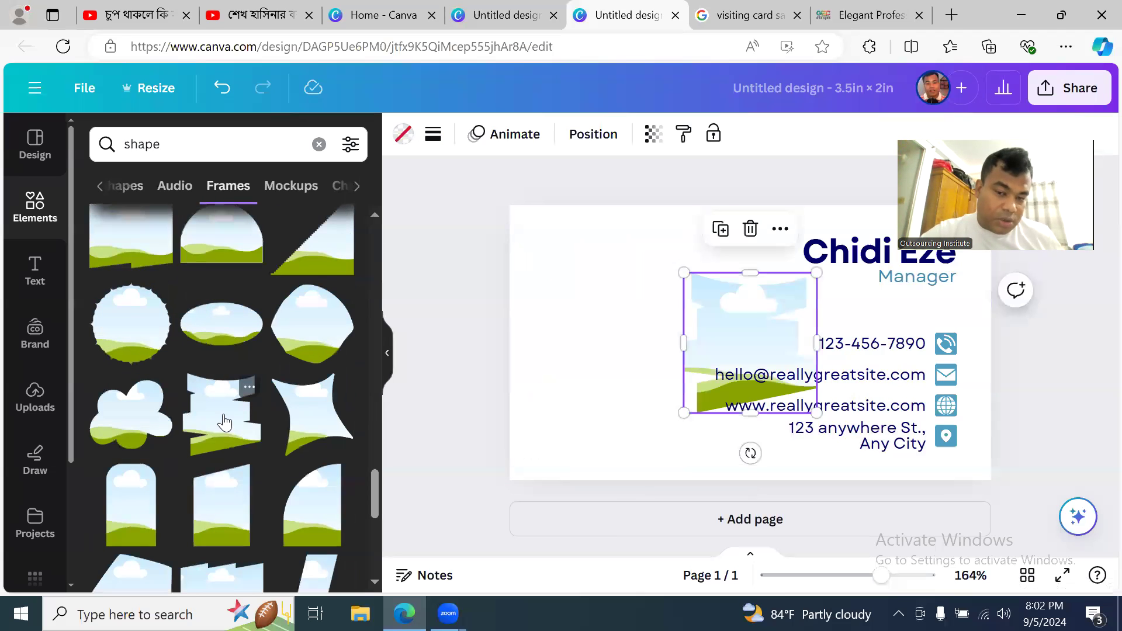
{"action": "scroll", "coordinate": [227, 455], "scroll_direction": "down", "scroll_amount": 3}
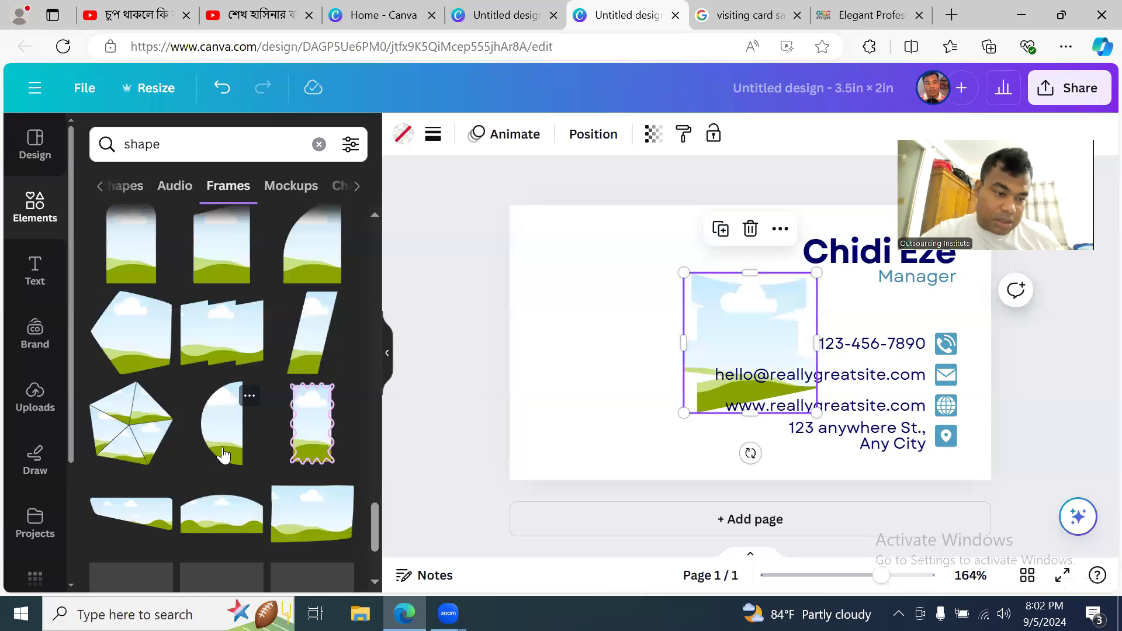
{"action": "key", "text": "Delete"}
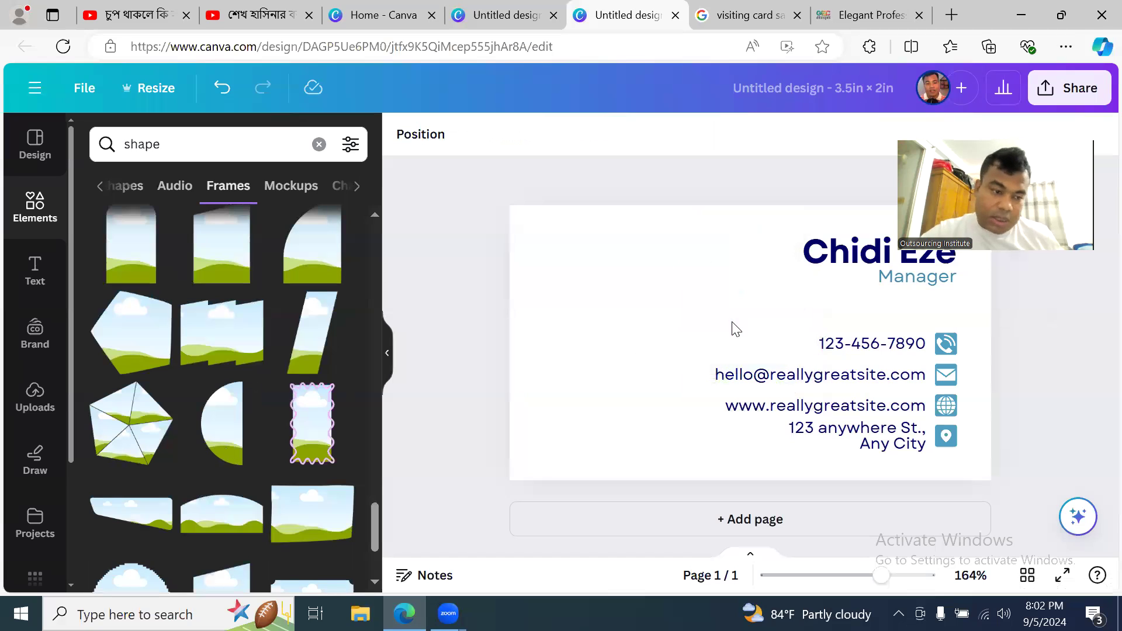
- Add the pentagon frame divided into triangular segments and enlarge it to fill the left half of the card
{"action": "left_click", "coordinate": [159, 403]}
{"action": "left_click_drag", "start_coordinate": [706, 316], "coordinate": [555, 256]}
{"action": "left_click_drag", "start_coordinate": [648, 357], "coordinate": [775, 496]}
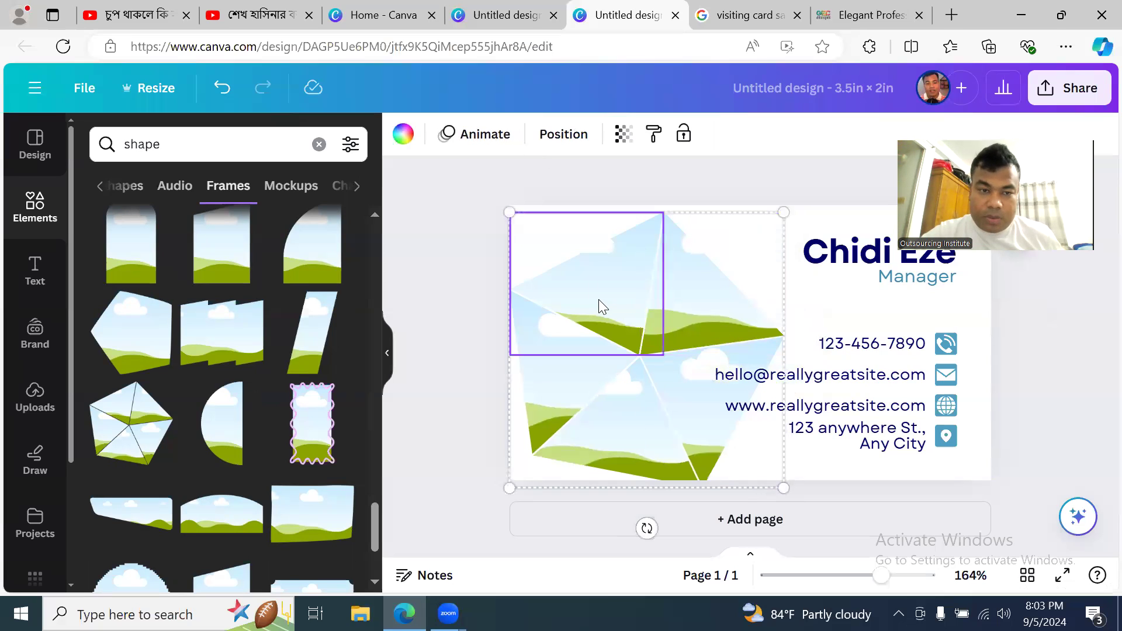
- Fill the pentagon frame's upper-left triangle with coral red and its upper-right triangle with light green
{"action": "left_click", "coordinate": [409, 141]}
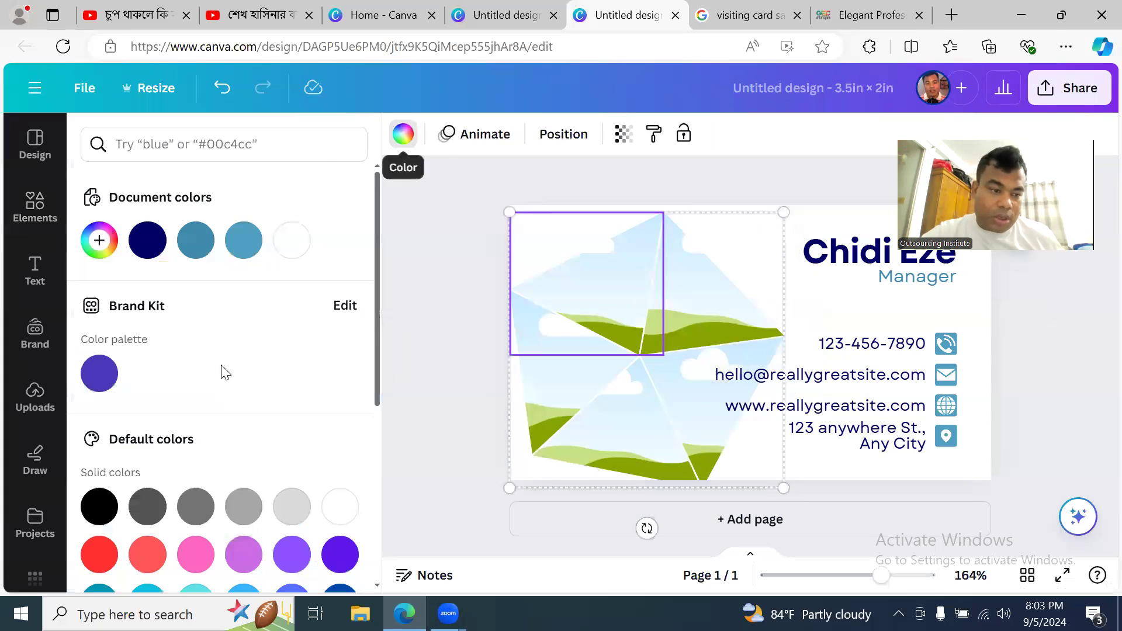
{"action": "left_click", "coordinate": [147, 554]}
{"action": "left_click", "coordinate": [704, 323]}
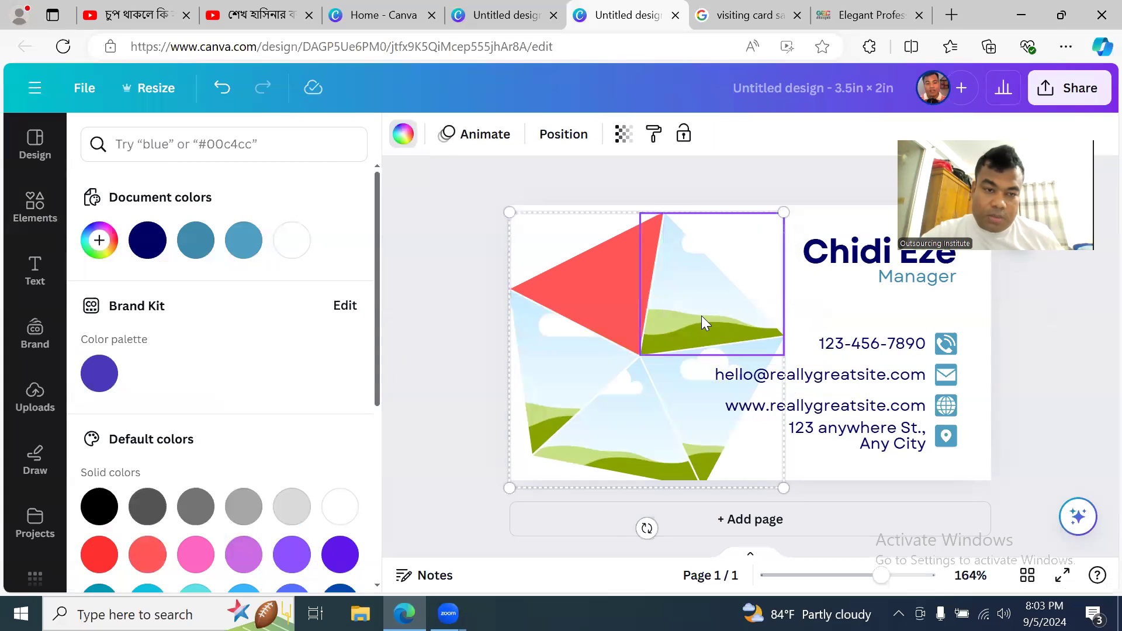
{"action": "left_click", "coordinate": [402, 135]}
{"action": "left_click", "coordinate": [402, 135]}
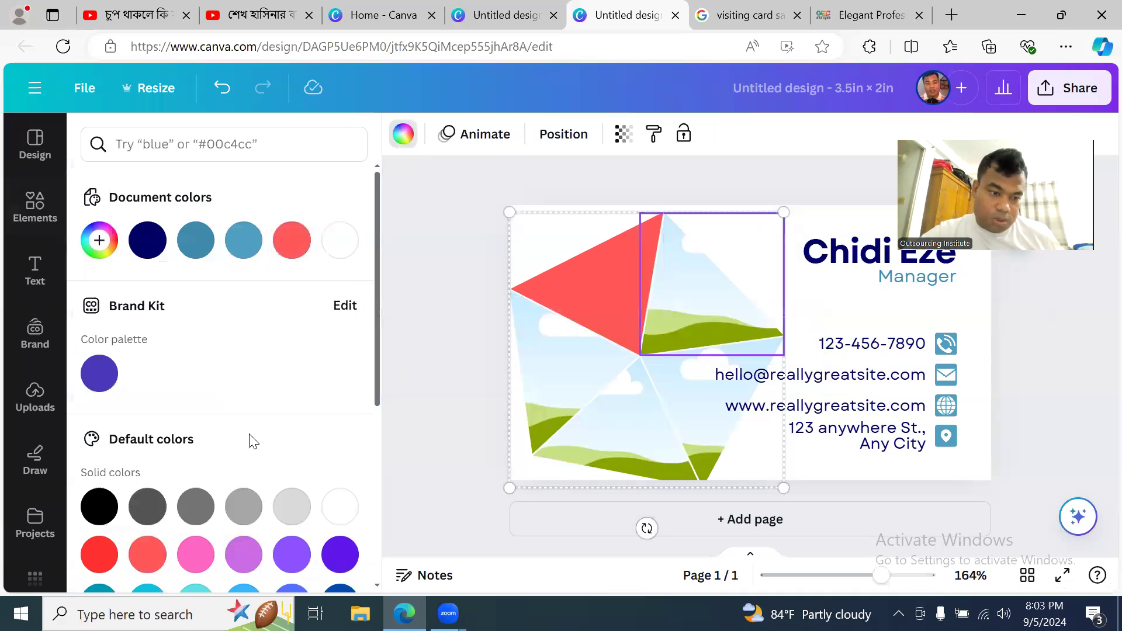
{"action": "scroll", "coordinate": [195, 509], "scroll_direction": "down", "scroll_amount": 3}
{"action": "left_click", "coordinate": [167, 481]}
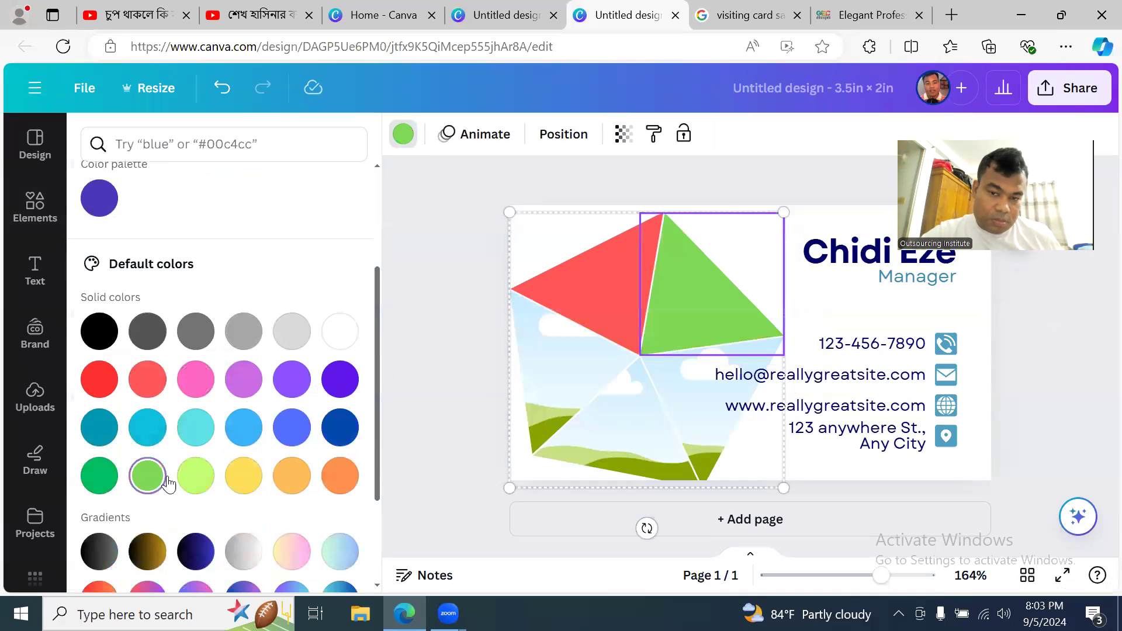
- Fill the pentagon frame's bottom triangle with lime green and its left triangle with violet
{"action": "left_click", "coordinate": [610, 421]}
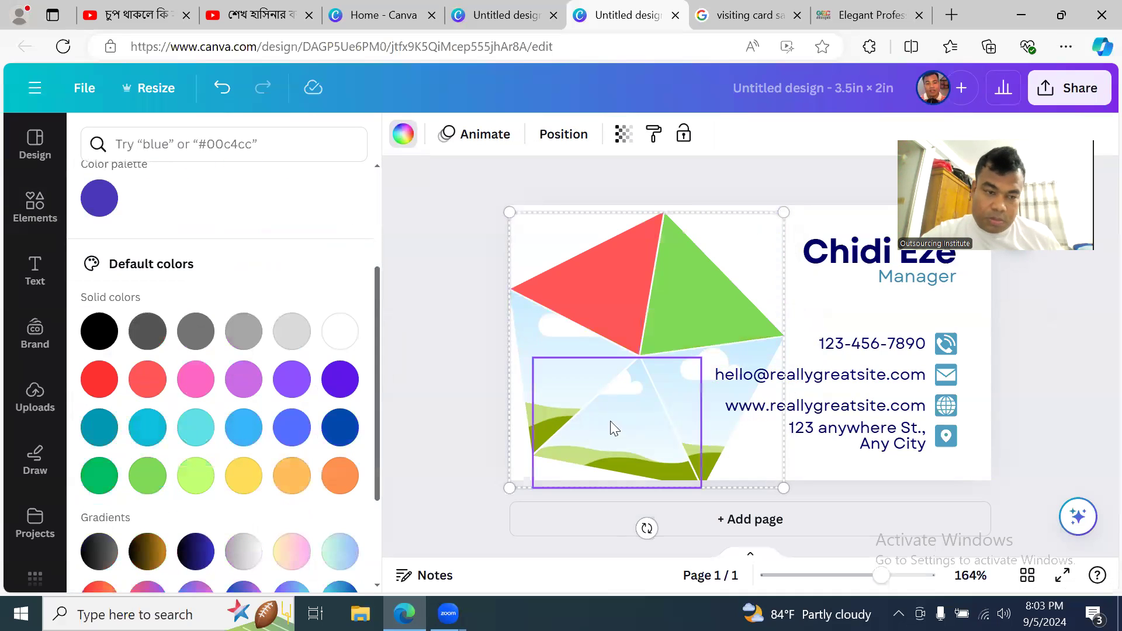
{"action": "left_click", "coordinate": [198, 470]}
{"action": "left_click", "coordinate": [537, 341]}
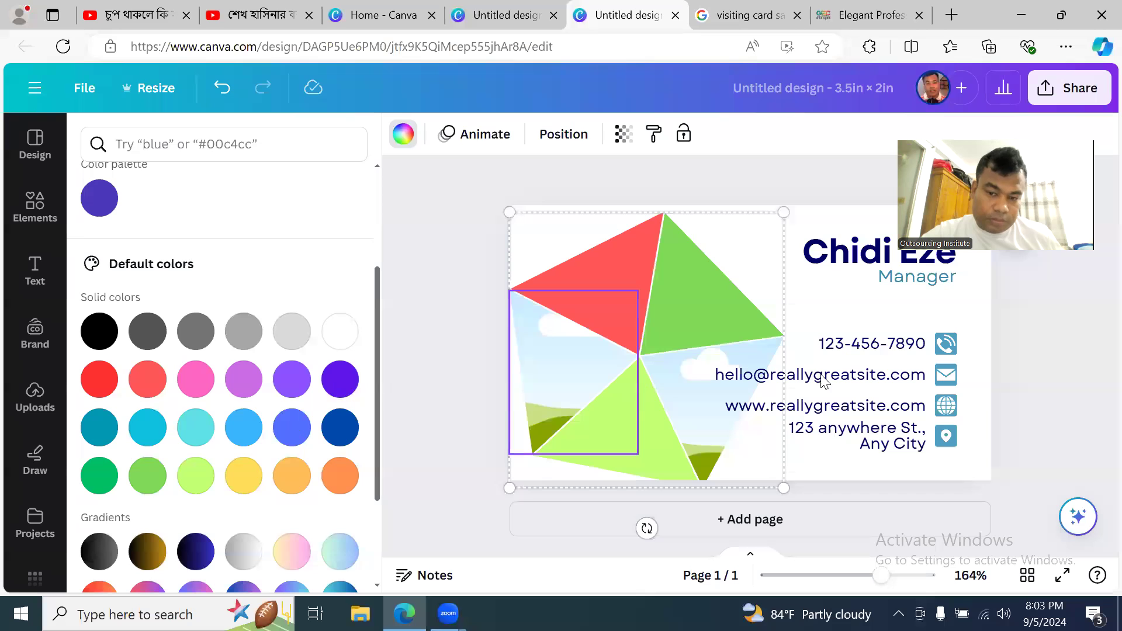
- Fill the pentagon frame's lower-right triangle with yellow from the default solid colors
{"action": "left_click", "coordinate": [705, 404]}
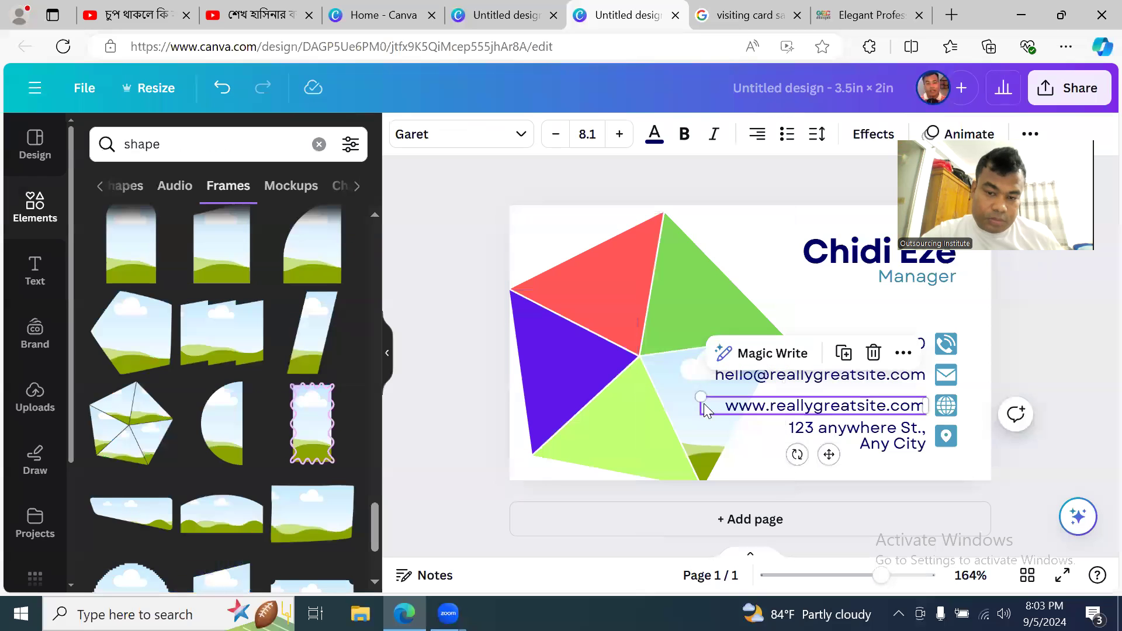
{"action": "left_click", "coordinate": [676, 371]}
{"action": "scroll", "coordinate": [188, 401], "scroll_direction": "down", "scroll_amount": 2}
{"action": "left_click", "coordinate": [404, 135]}
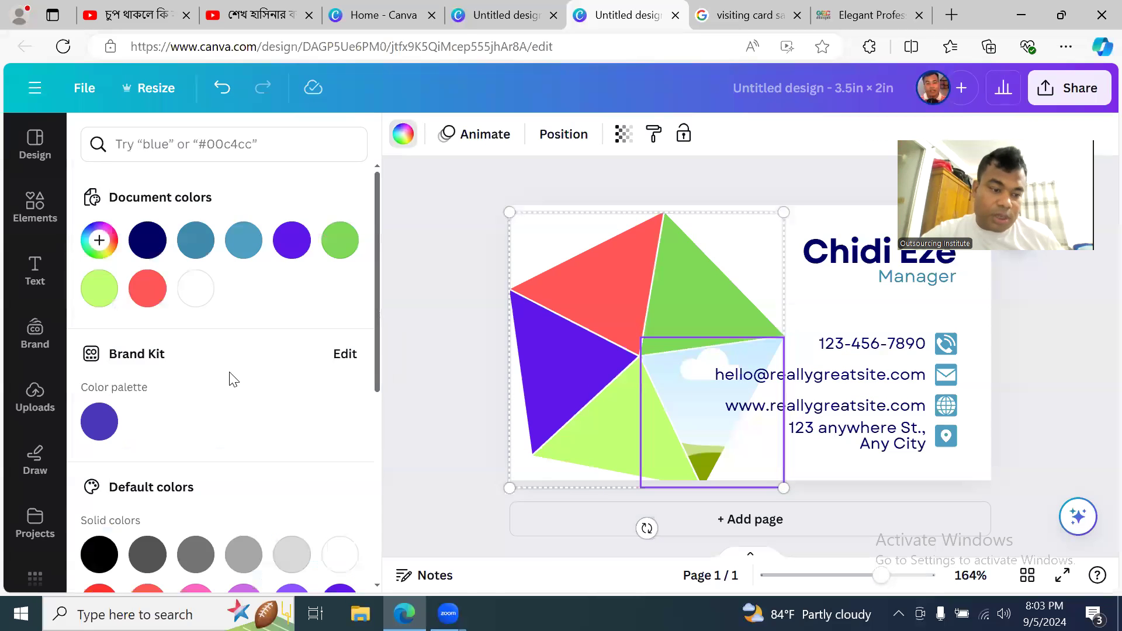
{"action": "scroll", "coordinate": [231, 377], "scroll_direction": "down", "scroll_amount": 5}
{"action": "left_click", "coordinate": [243, 349]}
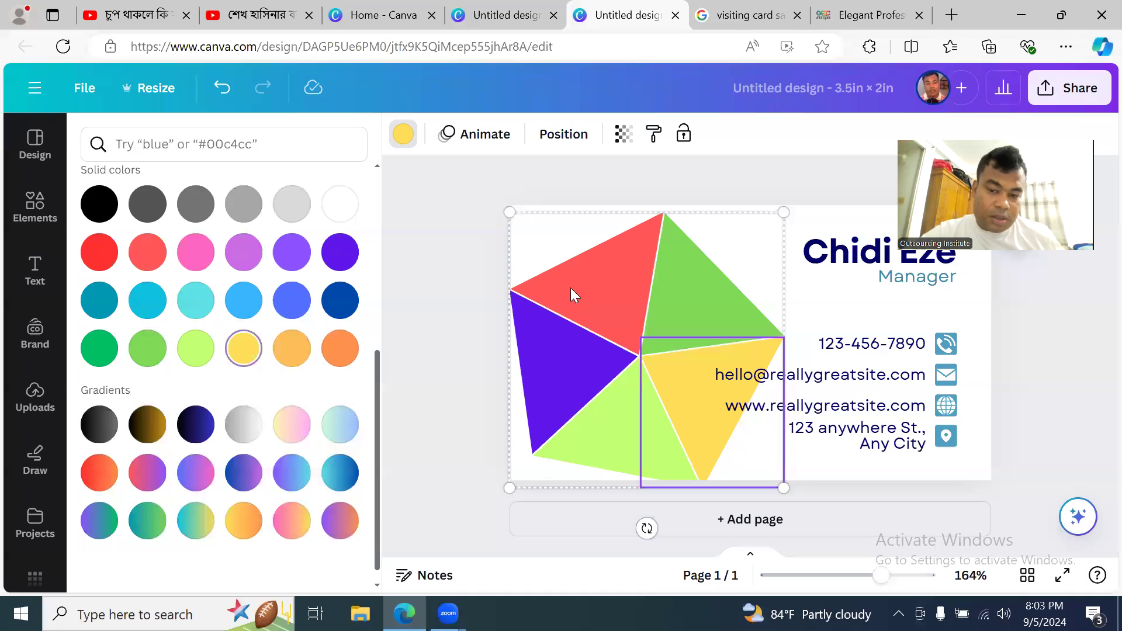
{"action": "left_click", "coordinate": [1071, 349]}
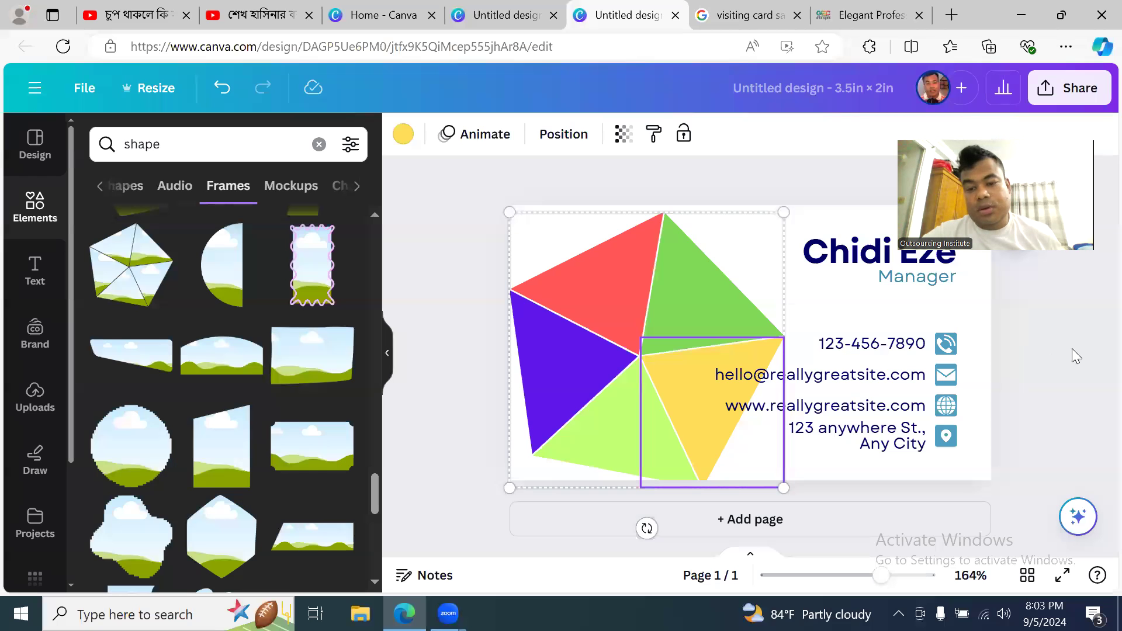
- Try the colored pentagon frame at a larger size running off the card, and at a smaller size within the left half
{"action": "left_click", "coordinate": [575, 256]}
{"action": "left_click_drag", "start_coordinate": [506, 209], "coordinate": [241, 112]}
{"action": "left_click_drag", "start_coordinate": [531, 315], "coordinate": [639, 425]}
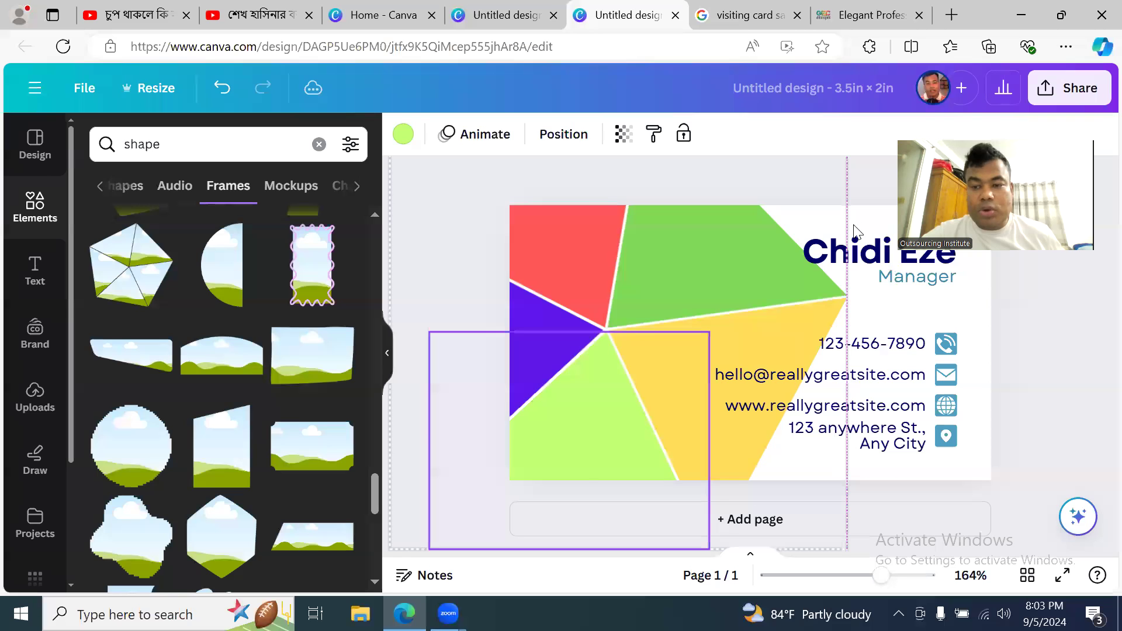
{"action": "left_click", "coordinate": [734, 301]}
{"action": "left_click_drag", "start_coordinate": [888, 188], "coordinate": [671, 403]}
{"action": "left_click_drag", "start_coordinate": [625, 439], "coordinate": [724, 243]}
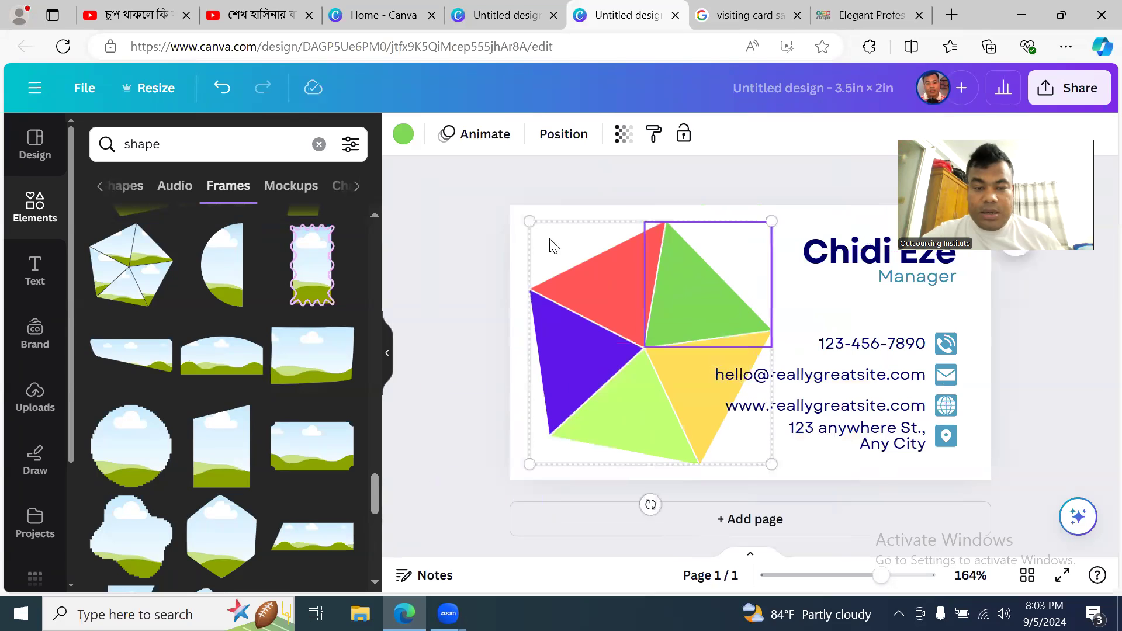
- Enlarge the colored pentagon frame and position it so that it covers almost the whole card
{"action": "left_click_drag", "start_coordinate": [530, 221], "coordinate": [227, 182]}
{"action": "left_click_drag", "start_coordinate": [562, 337], "coordinate": [584, 421]}
{"action": "left_click_drag", "start_coordinate": [644, 302], "coordinate": [794, 291]}
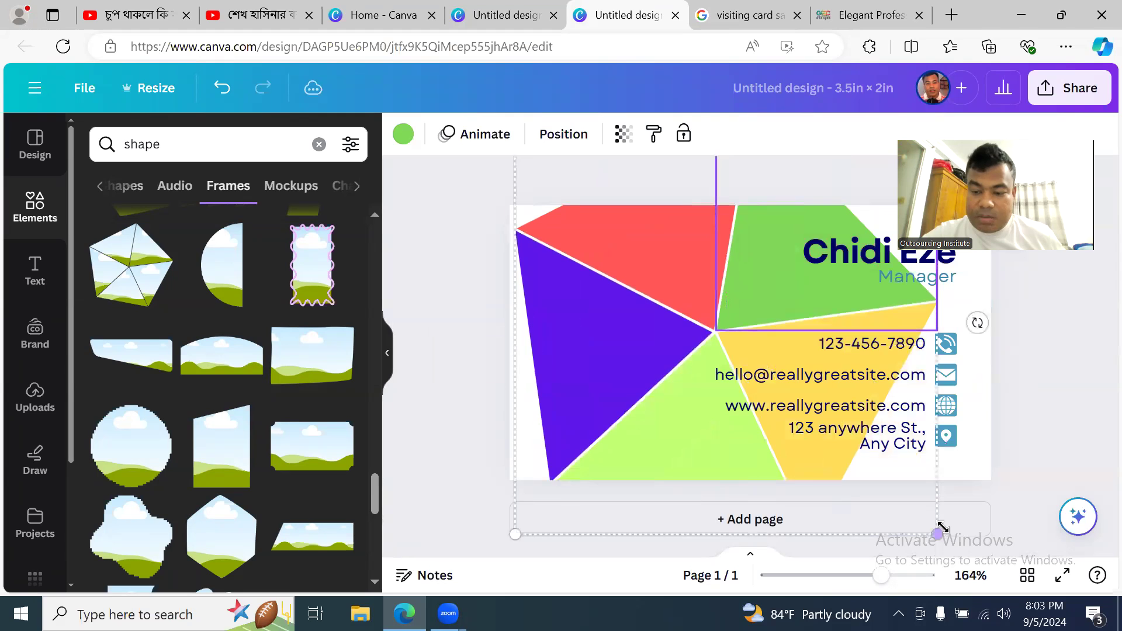
{"action": "left_click_drag", "start_coordinate": [938, 535], "coordinate": [1096, 614]}
{"action": "left_click_drag", "start_coordinate": [604, 352], "coordinate": [564, 274]}
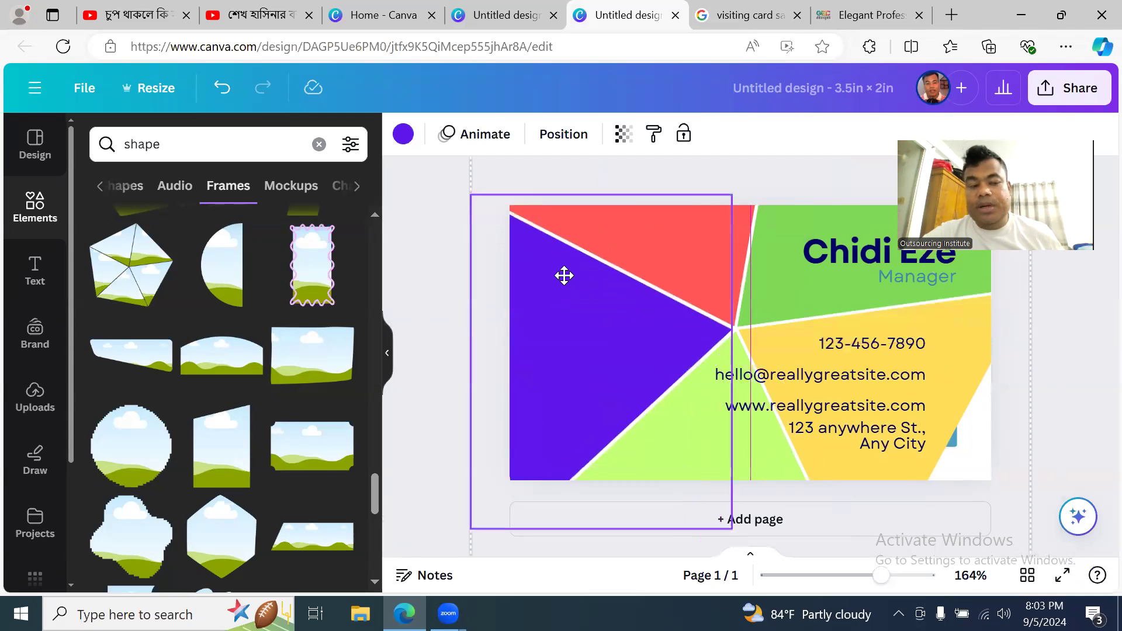
- Browse further frame results and clear the "shape" search from the elements
{"action": "scroll", "coordinate": [230, 317], "scroll_direction": "down", "scroll_amount": 5}
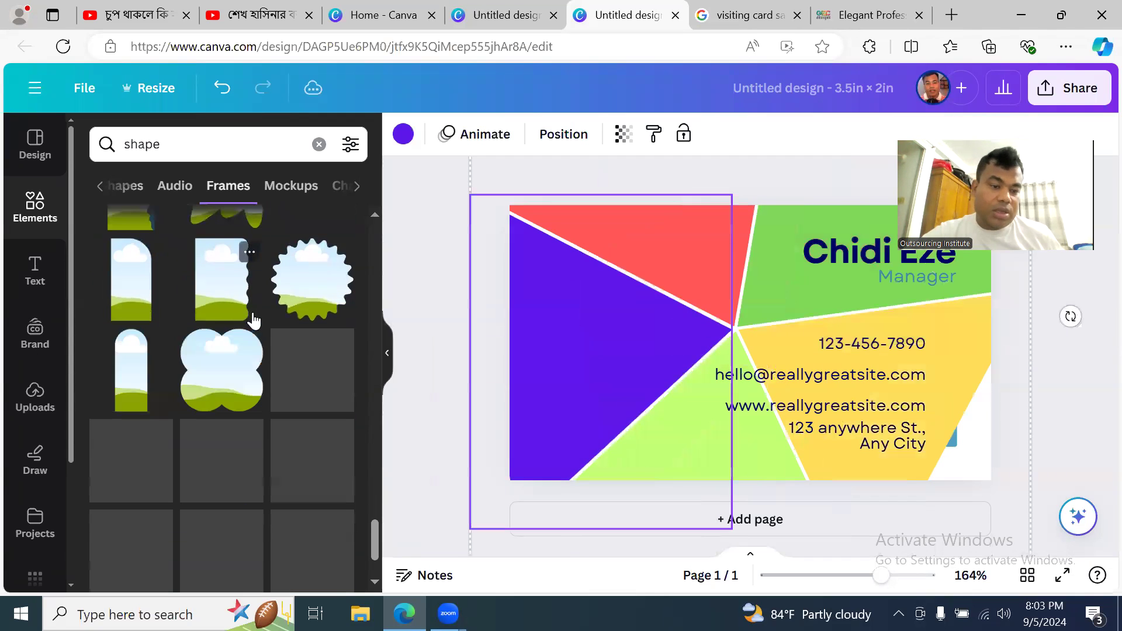
{"action": "scroll", "coordinate": [253, 321], "scroll_direction": "up", "scroll_amount": 5}
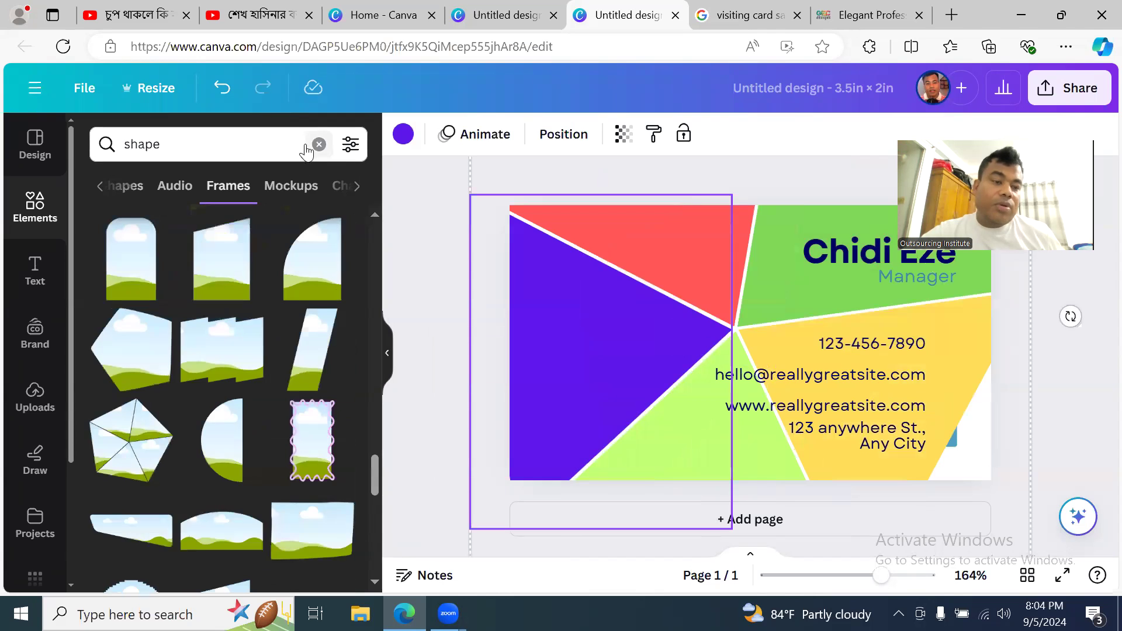
{"action": "left_click", "coordinate": [319, 144]}
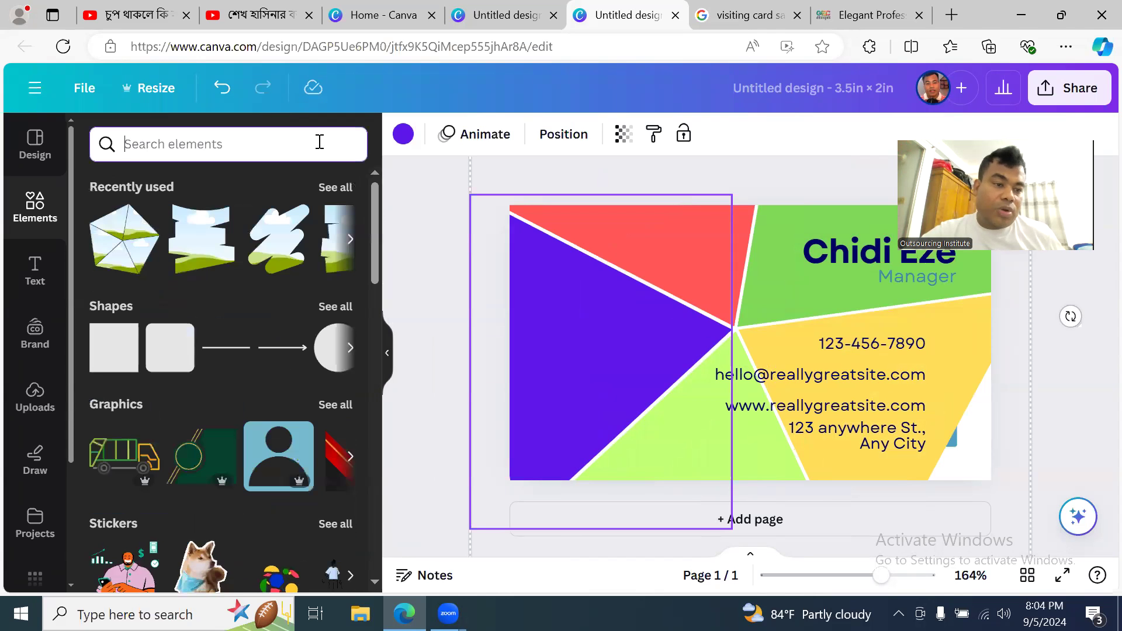
{"action": "left_click", "coordinate": [397, 296]}
- Remove the violet fill from the pentagon's left triangle and the green fill from its upper-right triangle
{"action": "left_click", "coordinate": [578, 348]}
{"action": "key", "text": "Delete"}
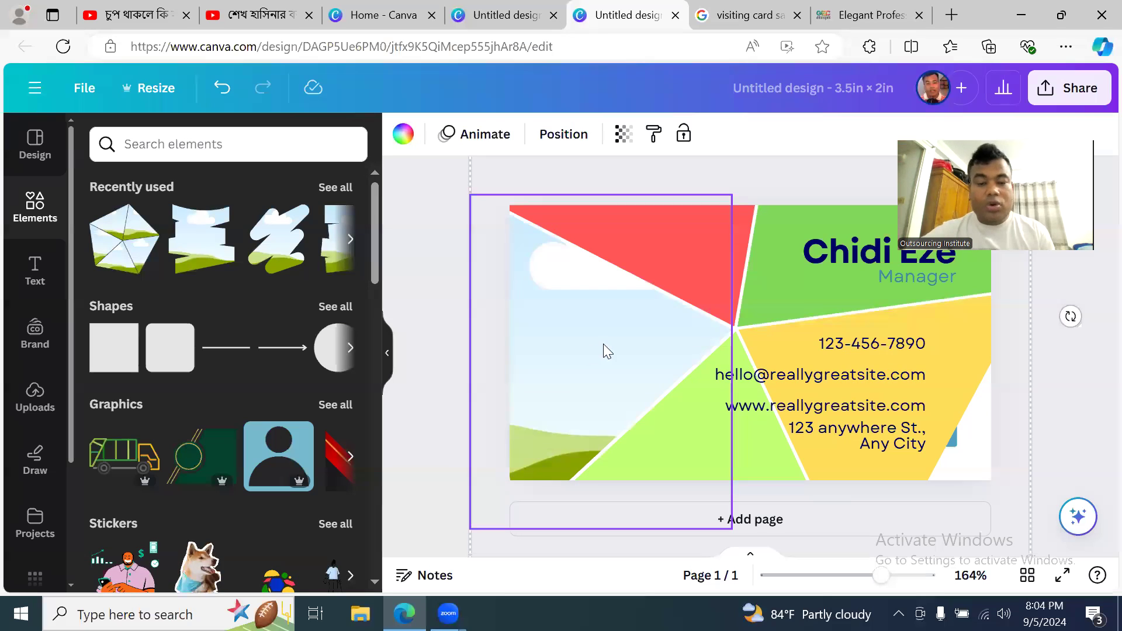
{"action": "left_click", "coordinate": [798, 316]}
{"action": "key", "text": "Delete"}
{"action": "left_click", "coordinate": [764, 403]}
{"action": "left_click", "coordinate": [587, 313]}
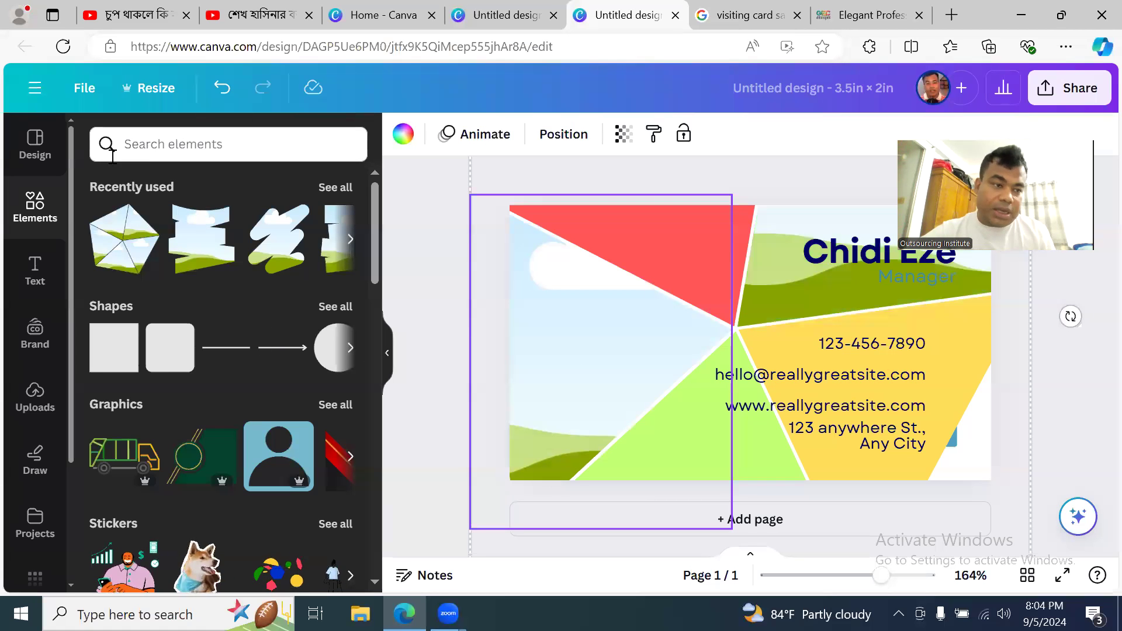
{"action": "left_click", "coordinate": [152, 151]}
- Search the Canva home page for "visiting card" and look through the business card templates
{"action": "left_click", "coordinate": [486, 17]}
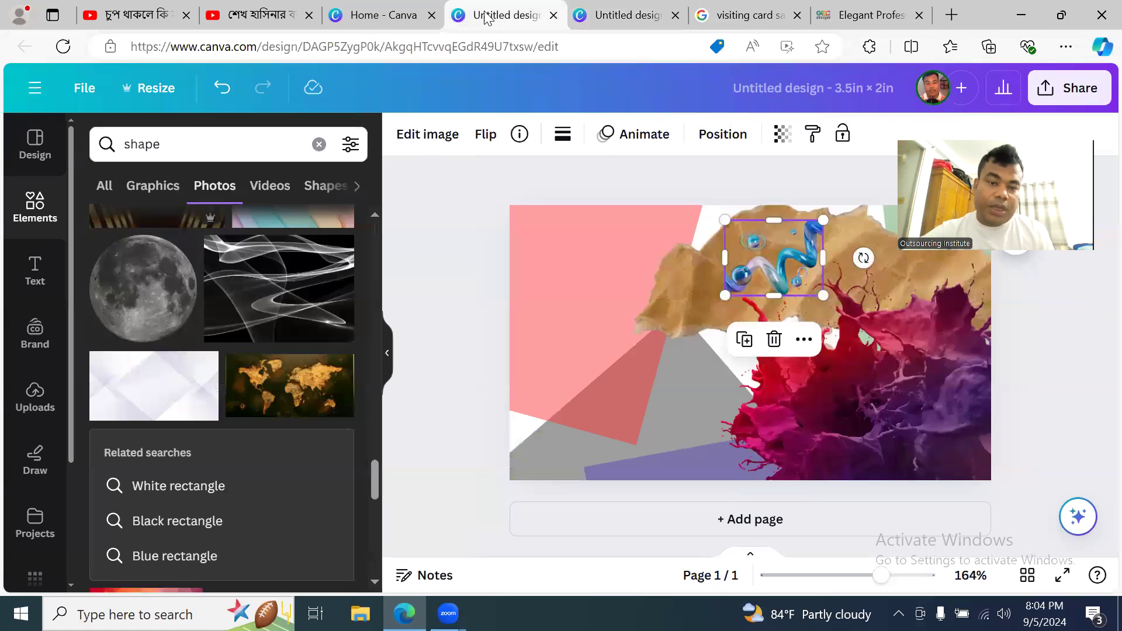
{"action": "left_click", "coordinate": [379, 16]}
{"action": "left_click", "coordinate": [651, 99]}
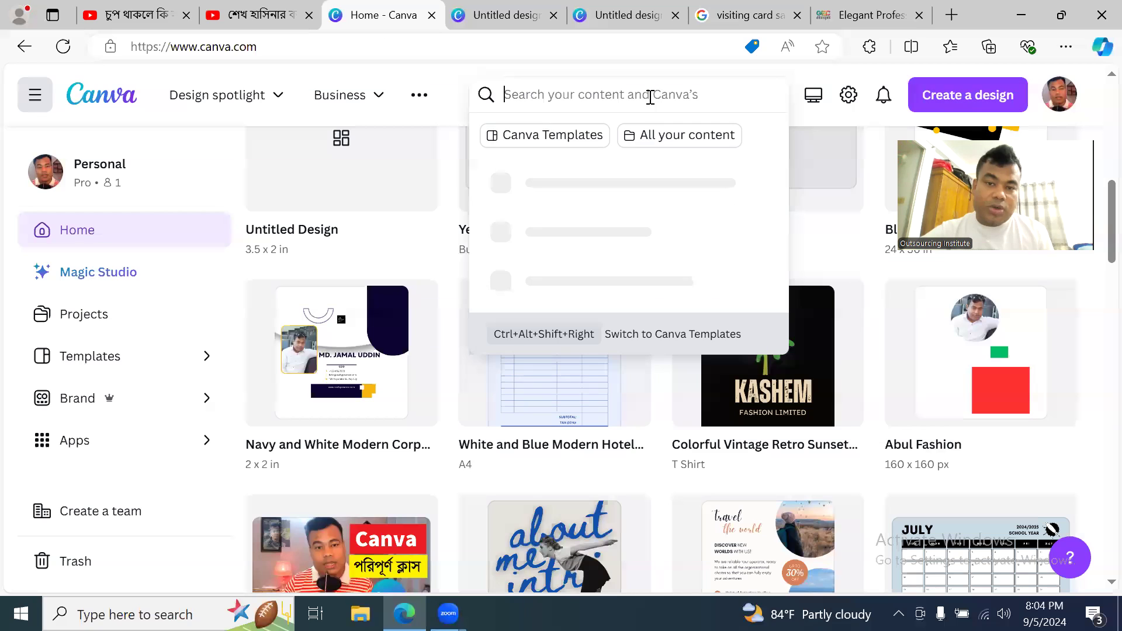
{"action": "type", "text": "visiting card"}
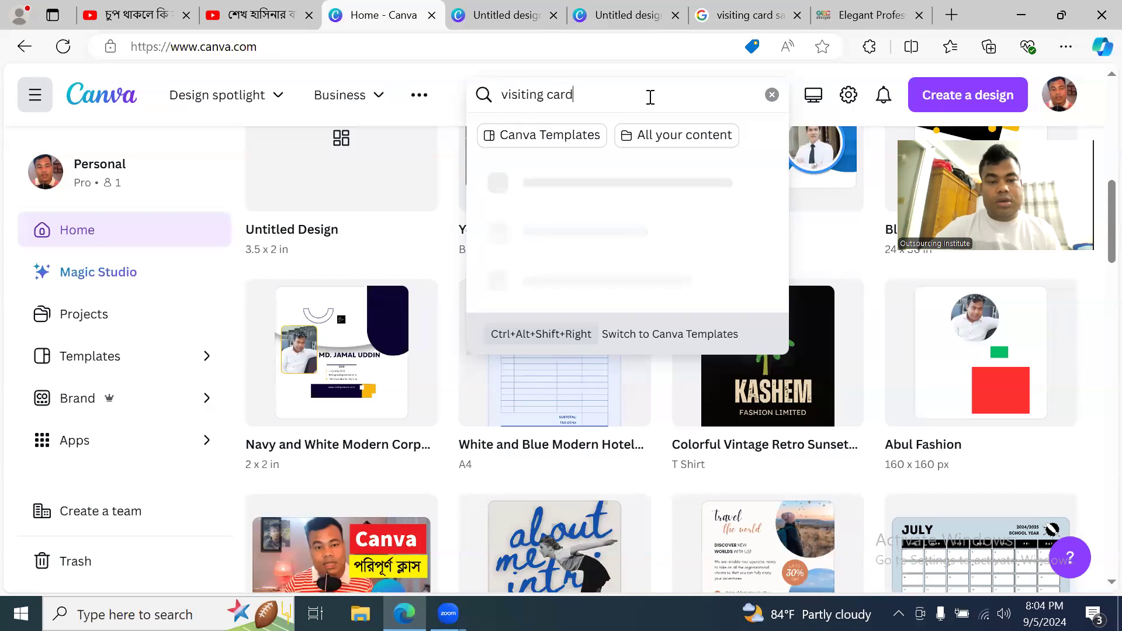
{"action": "key", "text": "Return"}
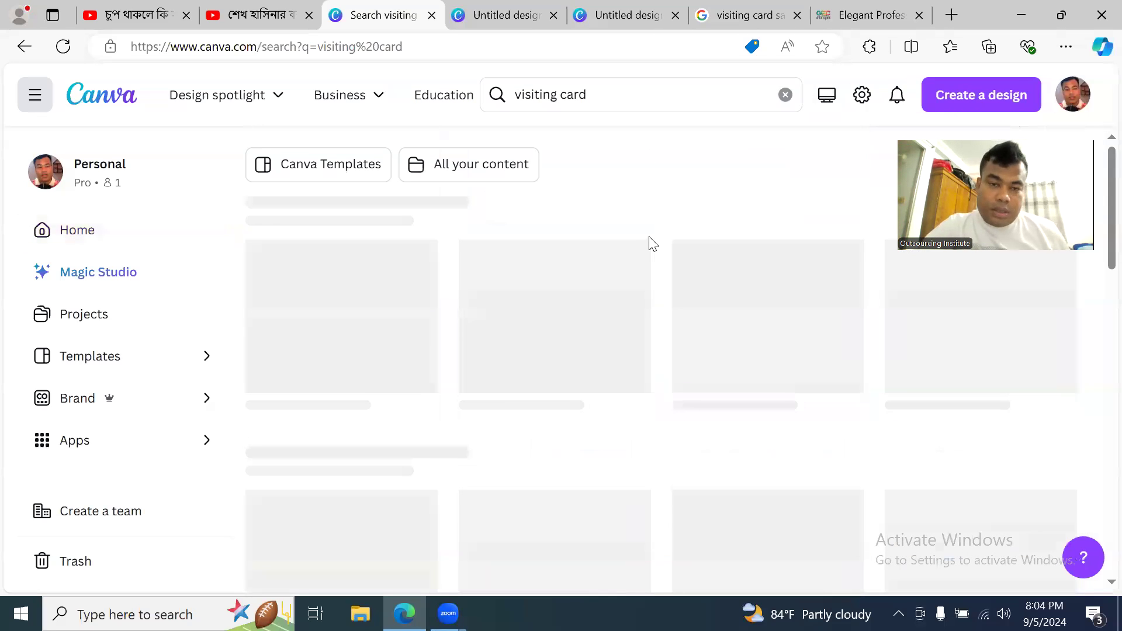
{"action": "scroll", "coordinate": [666, 286], "scroll_direction": "down", "scroll_amount": 1}
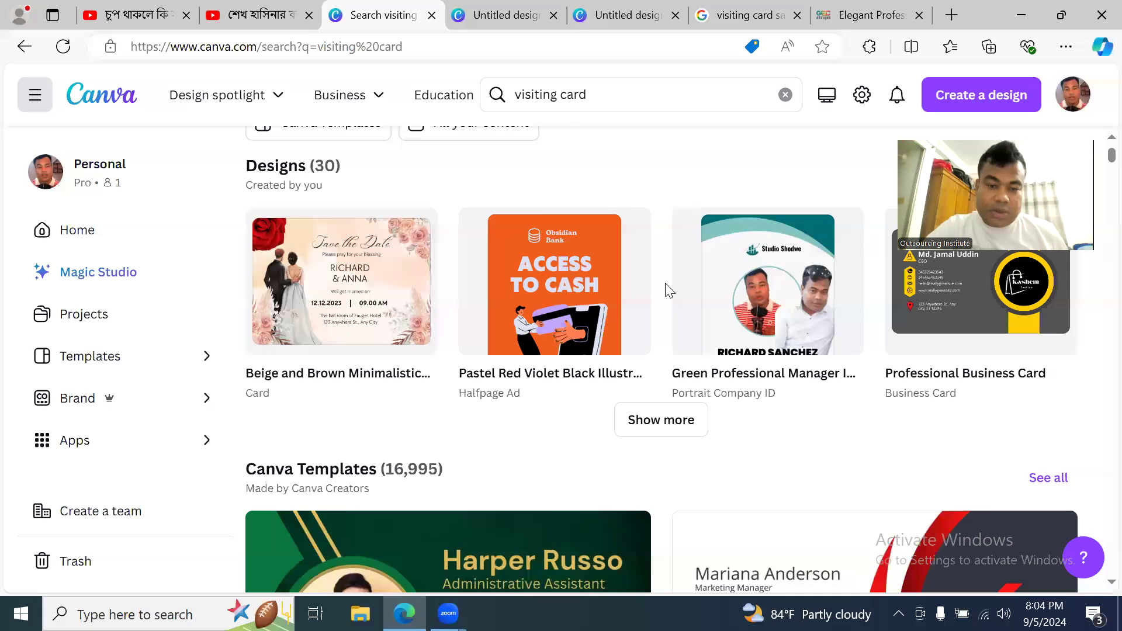
{"action": "scroll", "coordinate": [666, 286], "scroll_direction": "down", "scroll_amount": 10}
{"action": "scroll", "coordinate": [753, 344], "scroll_direction": "down", "scroll_amount": 3}
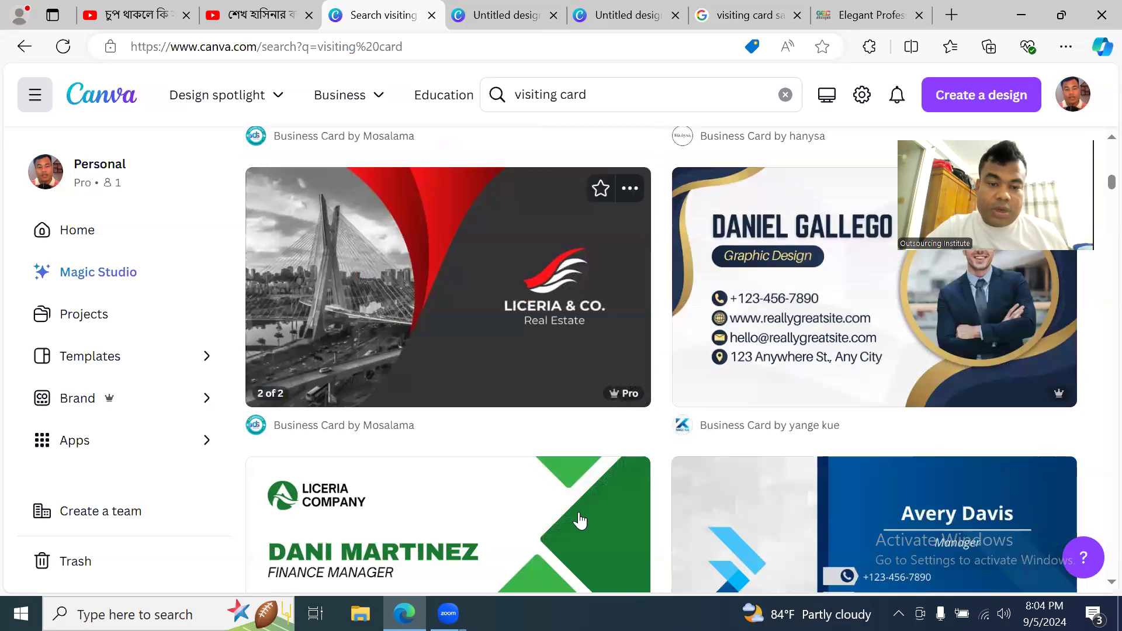
{"action": "scroll", "coordinate": [474, 292], "scroll_direction": "down", "scroll_amount": 5}
{"action": "scroll", "coordinate": [472, 292], "scroll_direction": "down", "scroll_amount": 3}
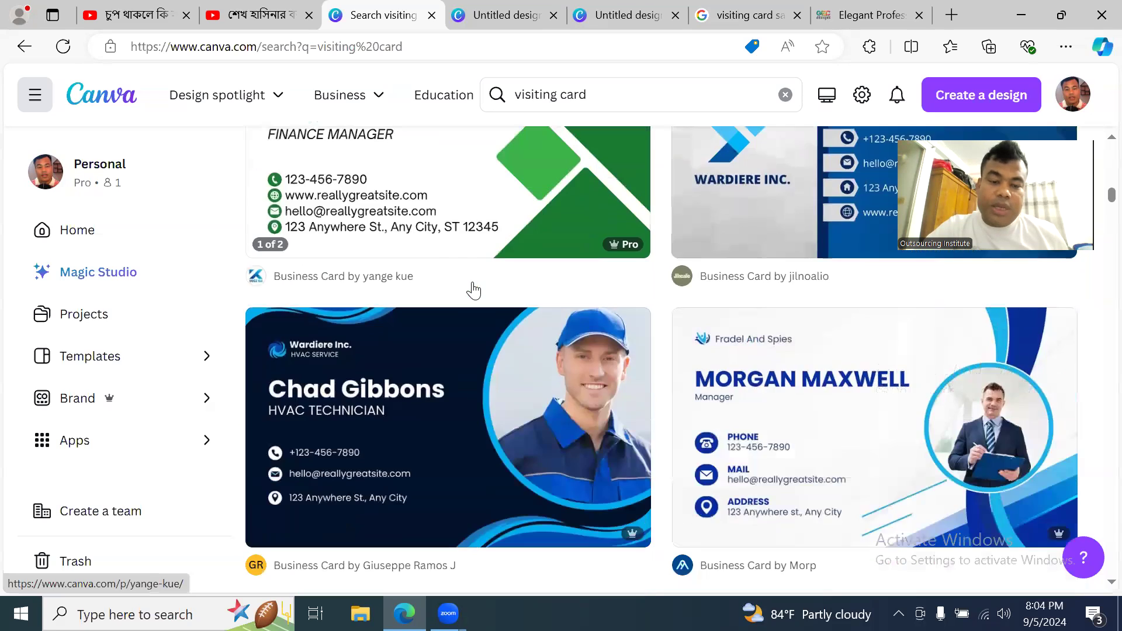
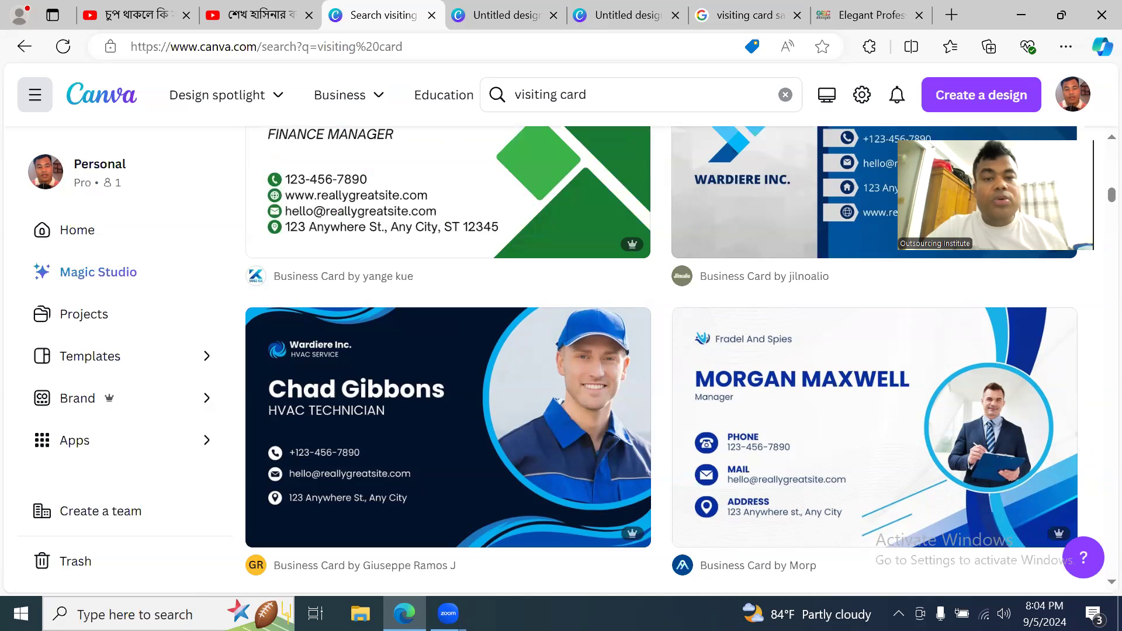
- Close the business card design with the pentagon frame and the two visiting card reference pages
{"action": "left_click", "coordinate": [643, 14]}
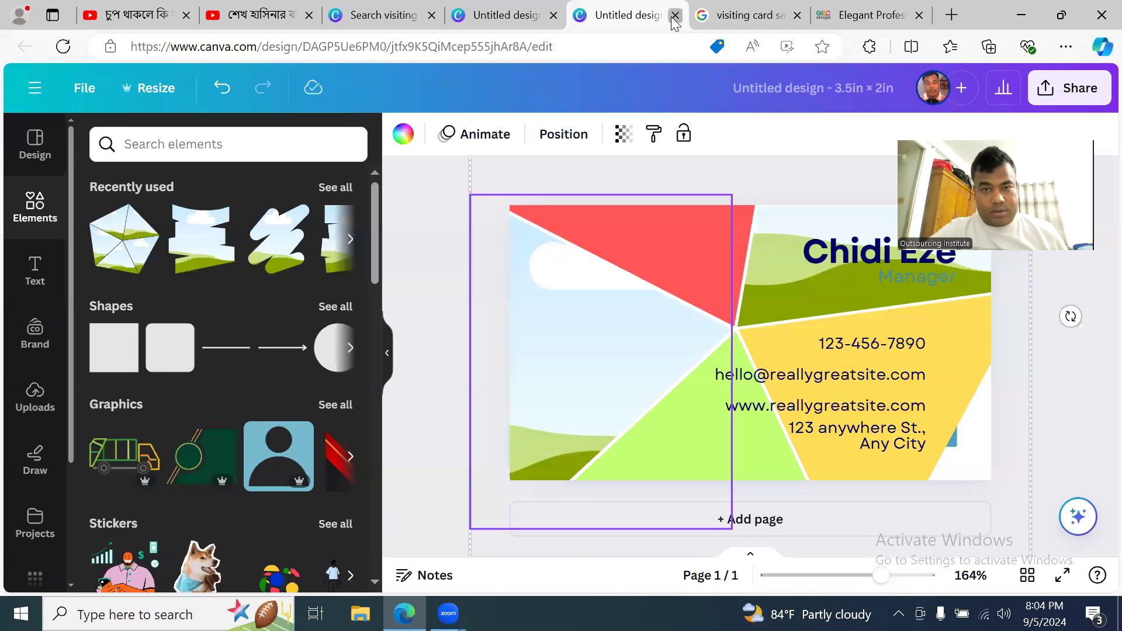
{"action": "left_click", "coordinate": [675, 15]}
{"action": "left_click", "coordinate": [675, 14]}
{"action": "left_click", "coordinate": [675, 16]}
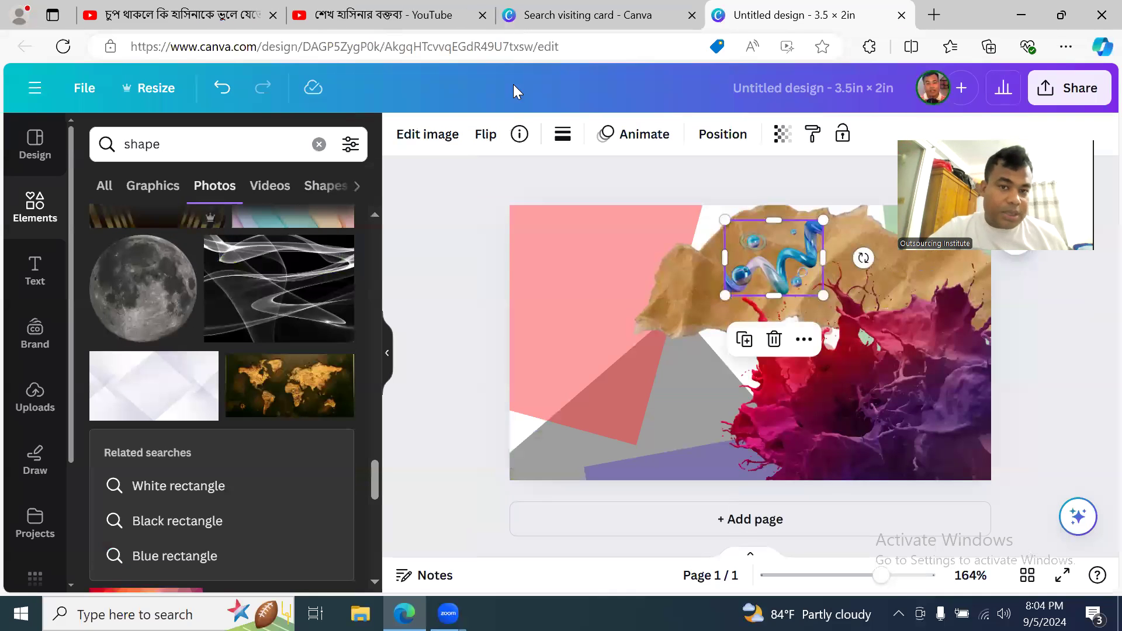
- Close the other 3.5 × 2 in design, which holds the torn paper and paint splash images
{"action": "left_click", "coordinate": [617, 17]}
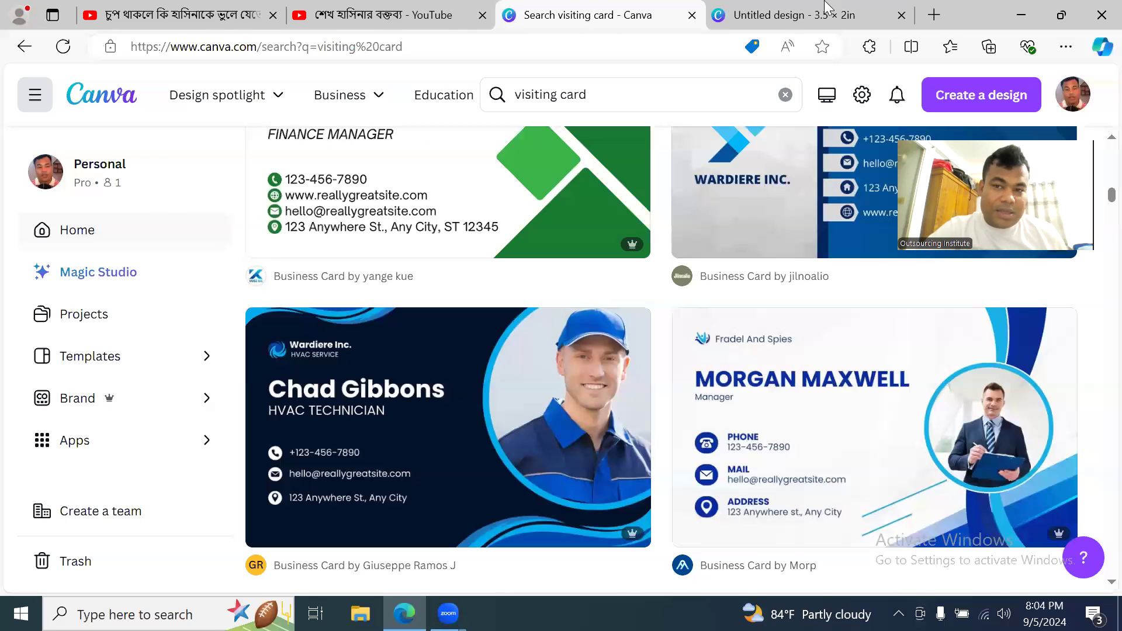
{"action": "left_click", "coordinate": [794, 16]}
{"action": "left_click", "coordinate": [434, 314]}
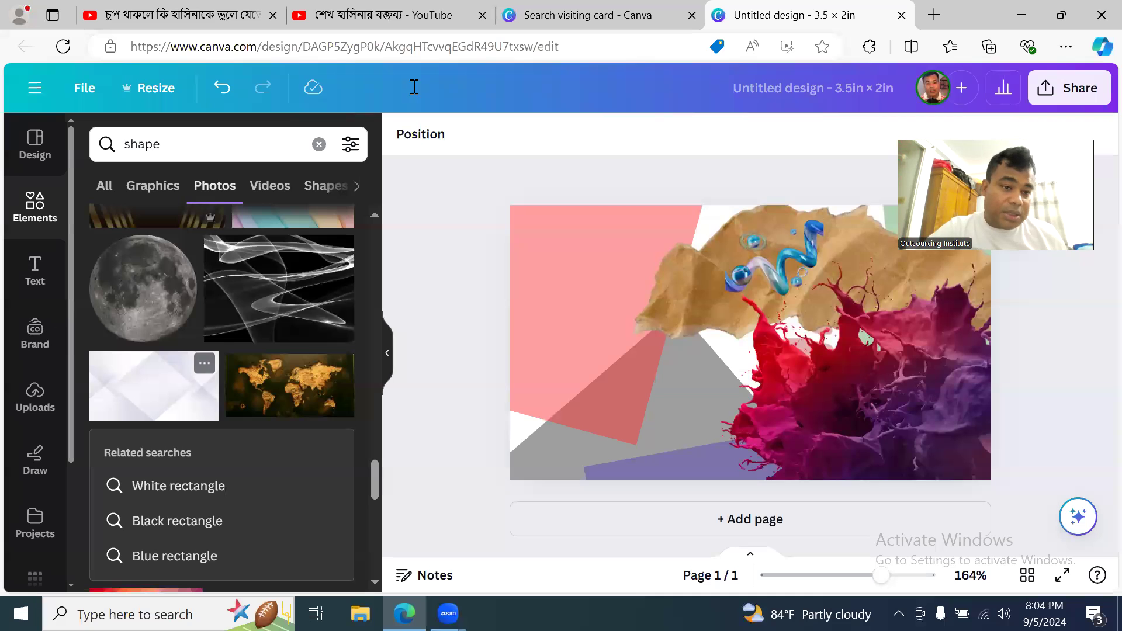
{"action": "left_click", "coordinate": [902, 16]}
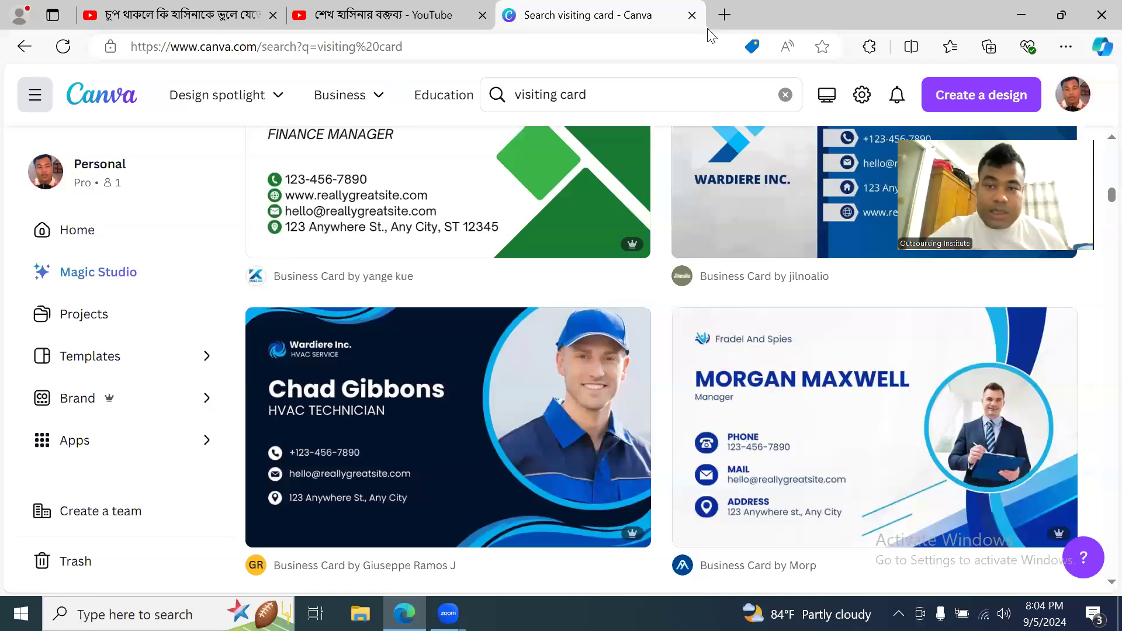
- Search Canva for "ads video" in place of the visiting card search
{"action": "left_click", "coordinate": [724, 16]}
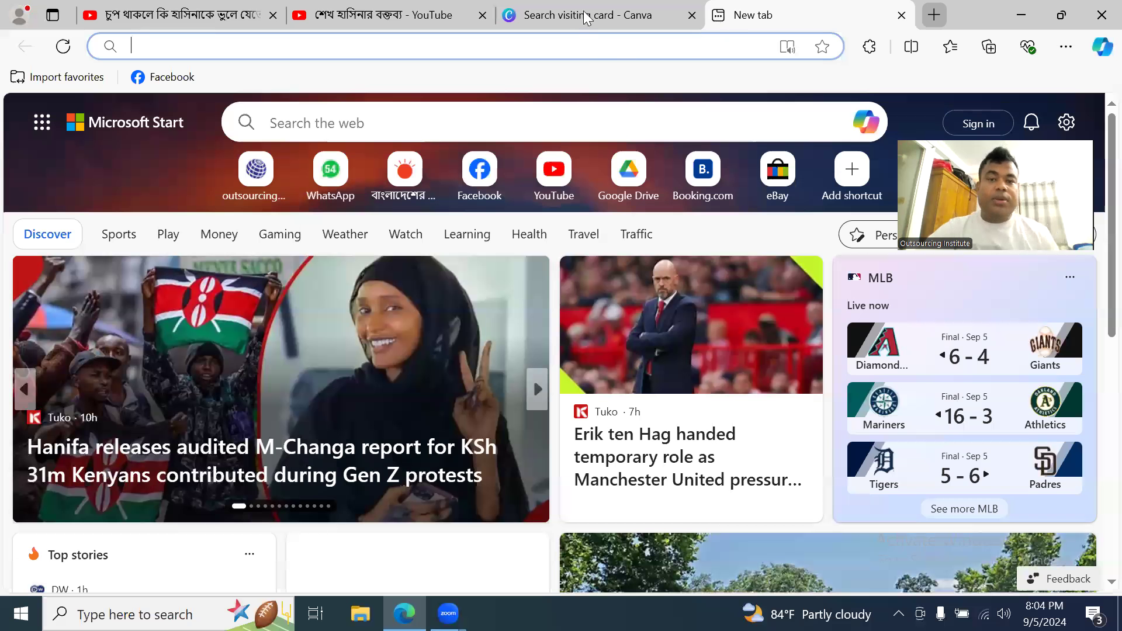
{"action": "left_click", "coordinate": [566, 17]}
{"action": "left_click", "coordinate": [589, 101]}
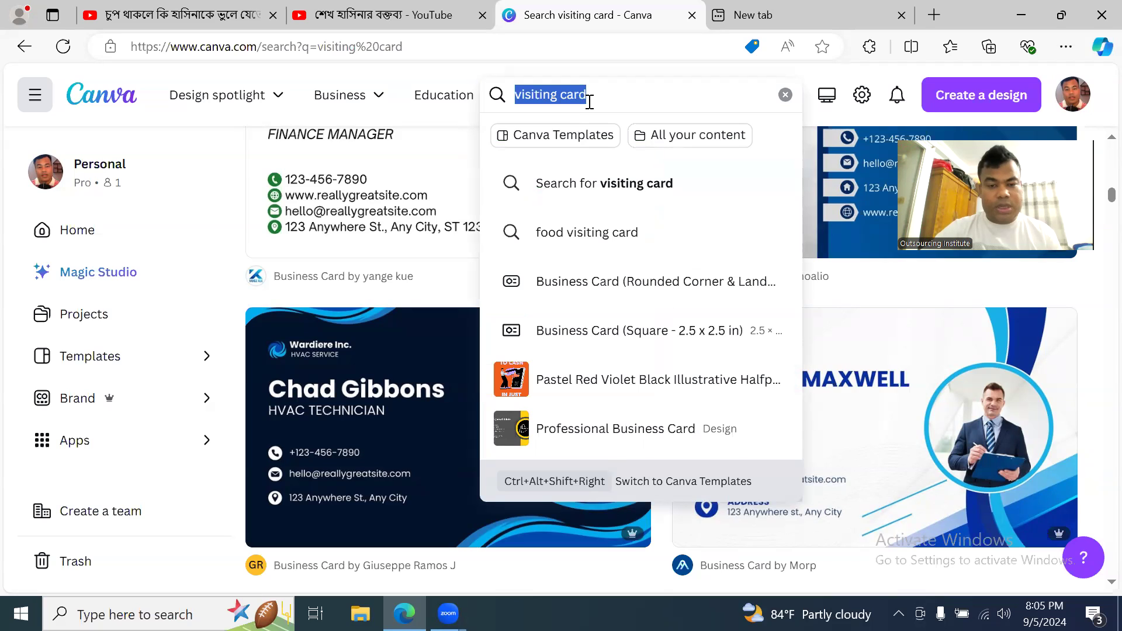
{"action": "type", "text": "ads video"}
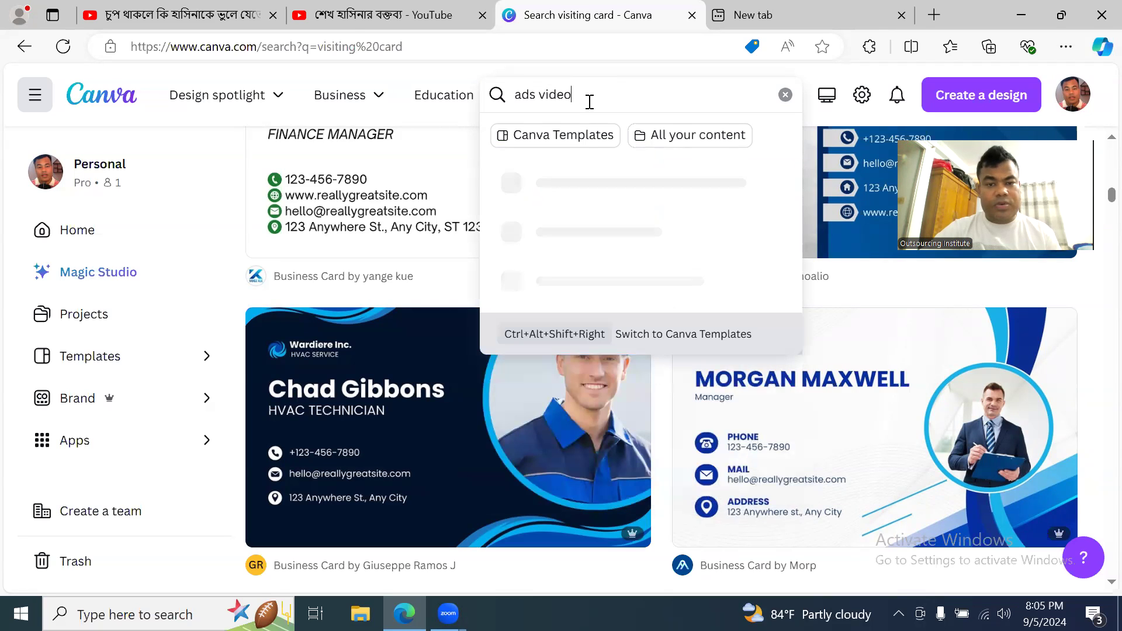
{"action": "key", "text": "Return"}
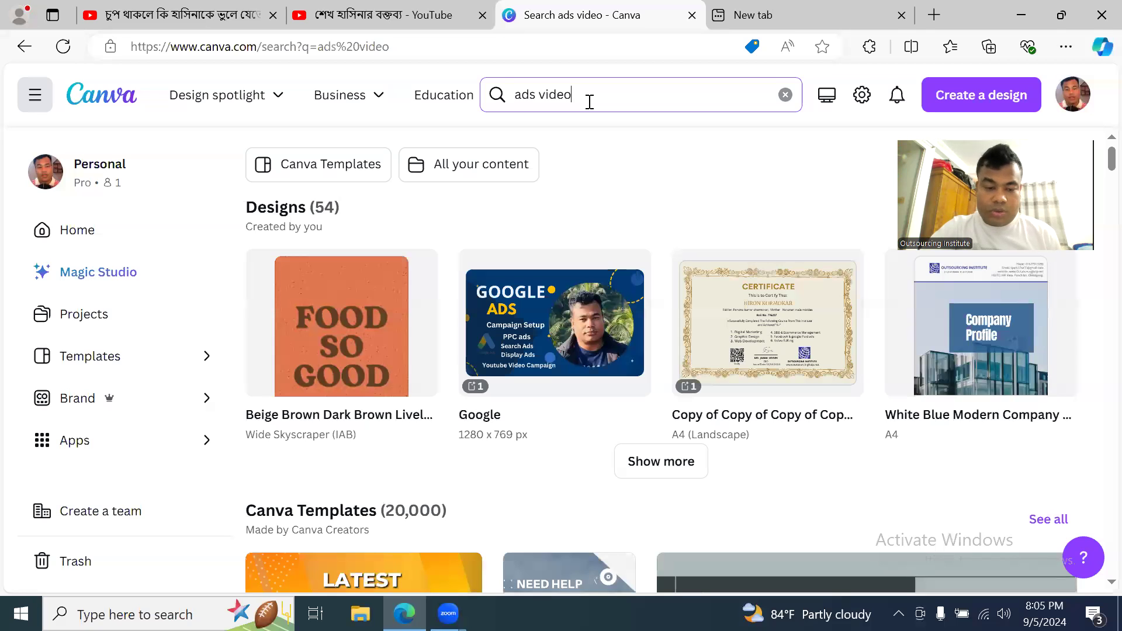
{"action": "left_click", "coordinate": [680, 179]}
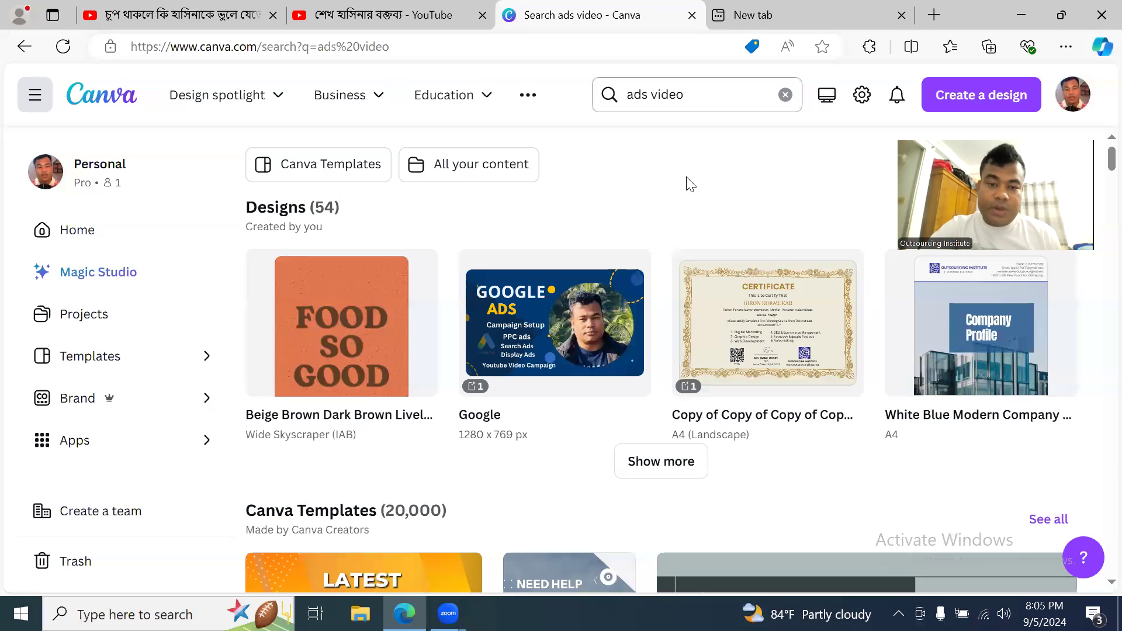
- Look through the ads video templates and open the White Yellow Animated Burger Food Youtube Video Ad template for customizing
{"action": "scroll", "coordinate": [684, 164], "scroll_direction": "down", "scroll_amount": 5}
{"action": "scroll", "coordinate": [584, 245], "scroll_direction": "down", "scroll_amount": 2}
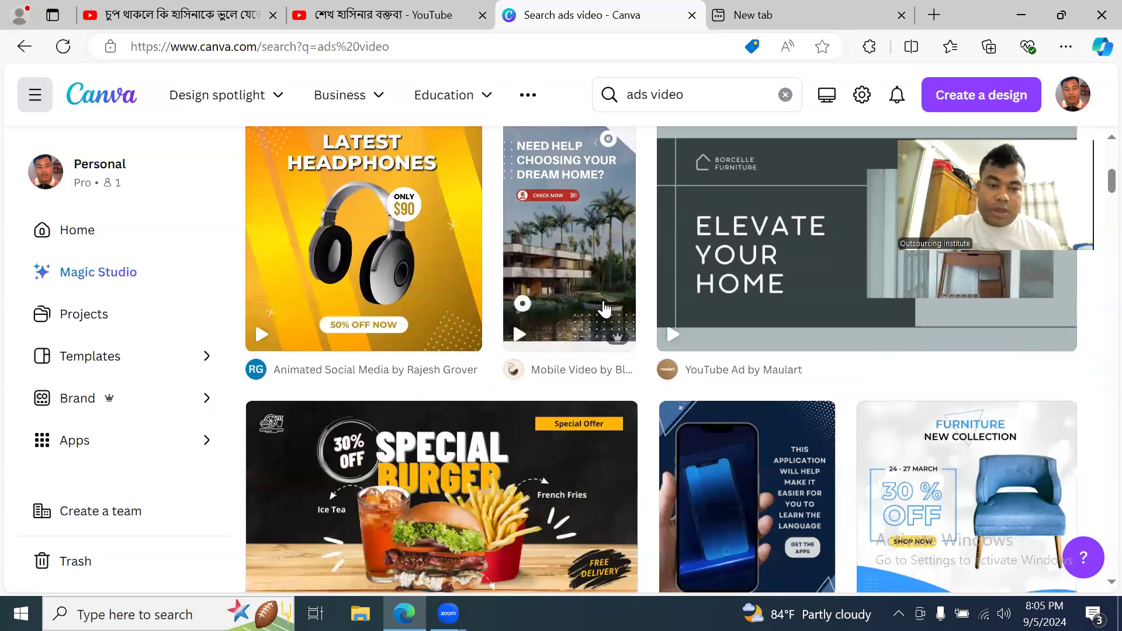
{"action": "scroll", "coordinate": [604, 309], "scroll_direction": "down", "scroll_amount": 4}
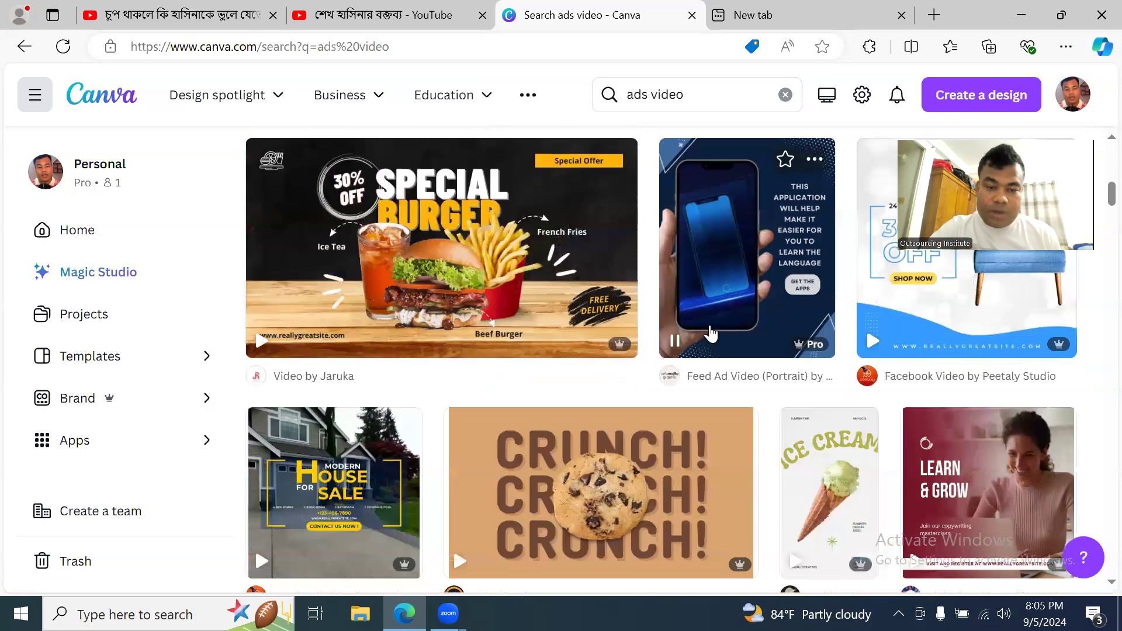
{"action": "mouse_move", "coordinate": [474, 261]}
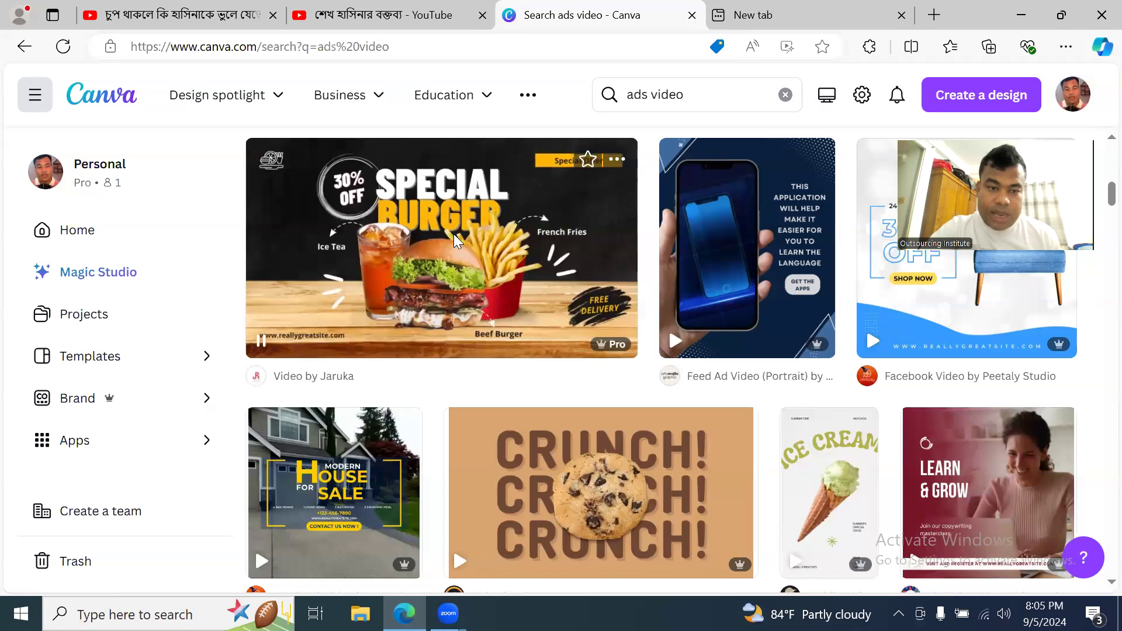
{"action": "left_click", "coordinate": [454, 234]}
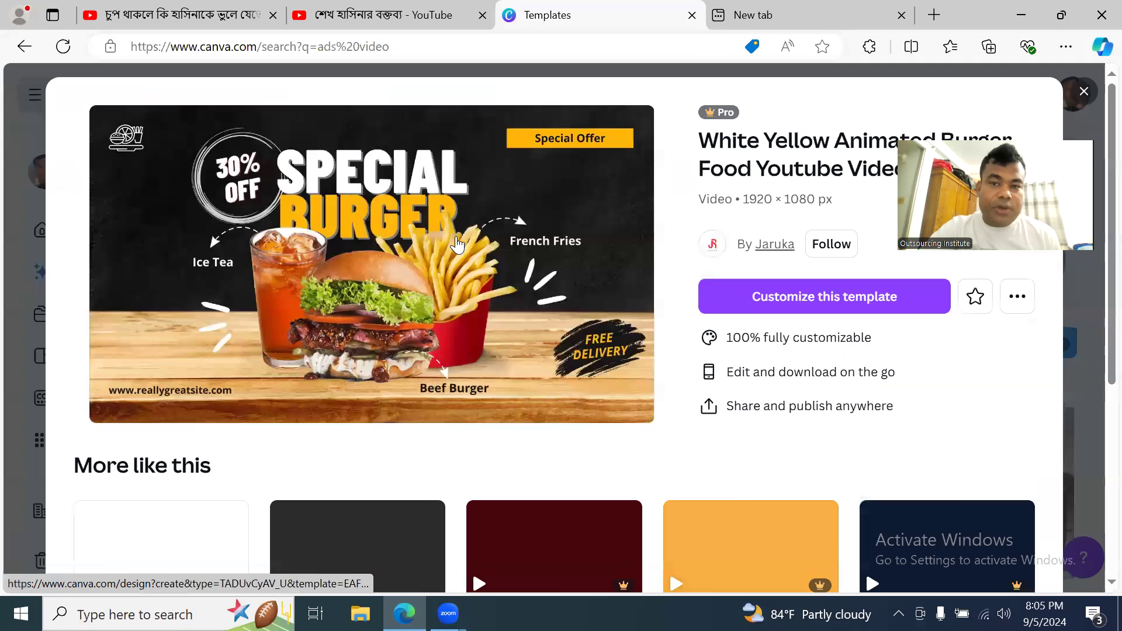
{"action": "left_click", "coordinate": [832, 301]}
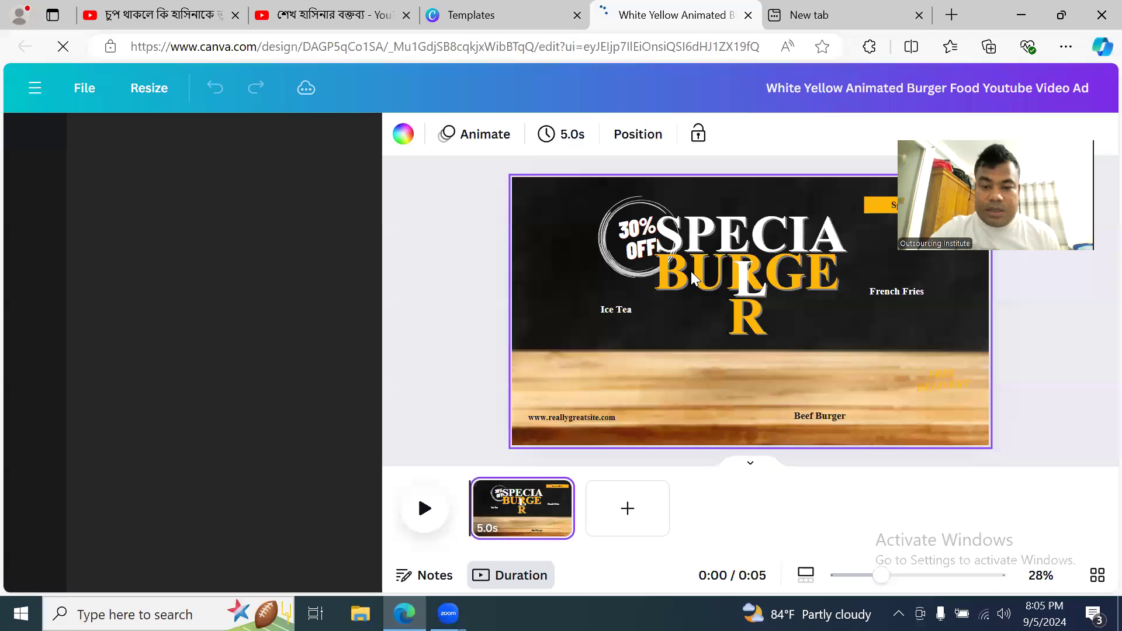
- Preview the burger ad's animation, pause it, and scrub the timeline to about the 2-second mark
{"action": "left_click", "coordinate": [426, 509]}
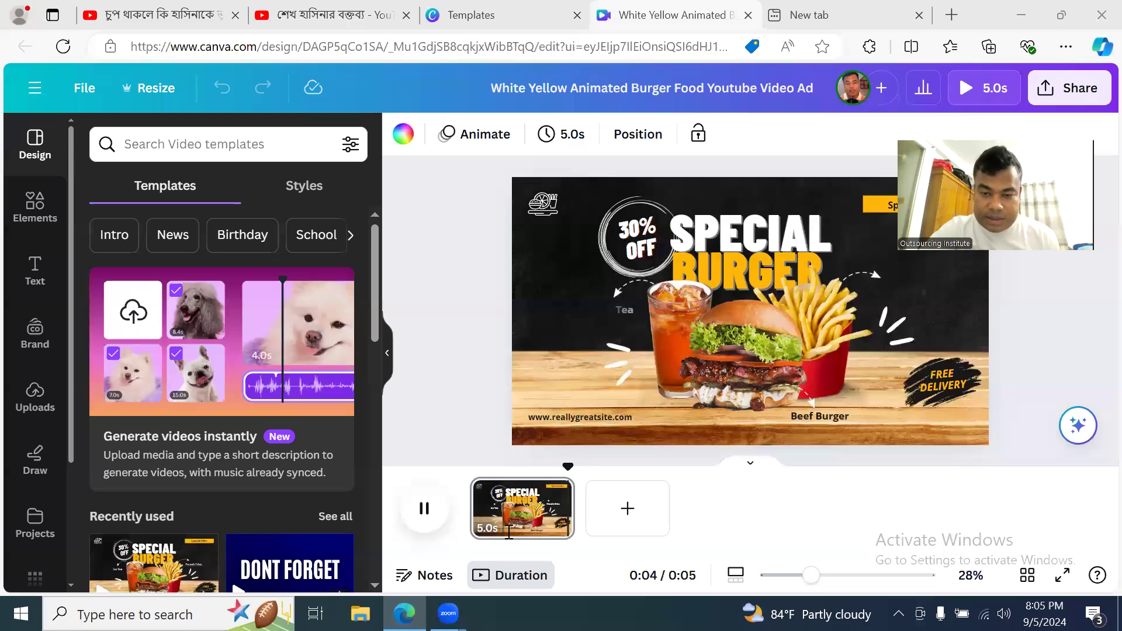
{"action": "left_click", "coordinate": [425, 514]}
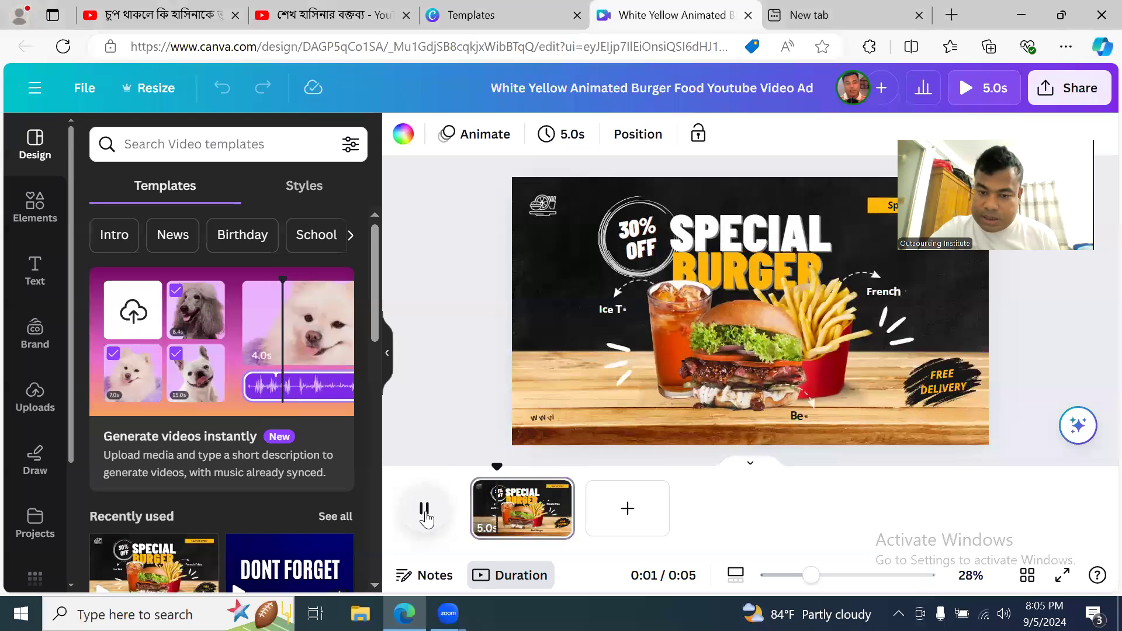
{"action": "left_click", "coordinate": [425, 511]}
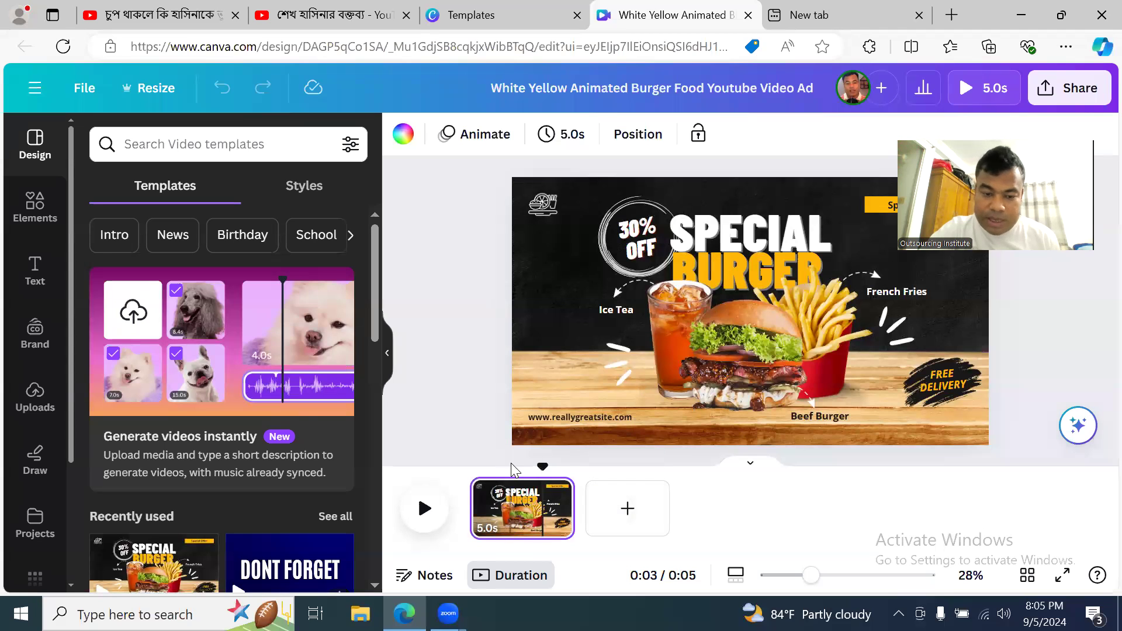
{"action": "left_click_drag", "start_coordinate": [544, 469], "coordinate": [490, 478]}
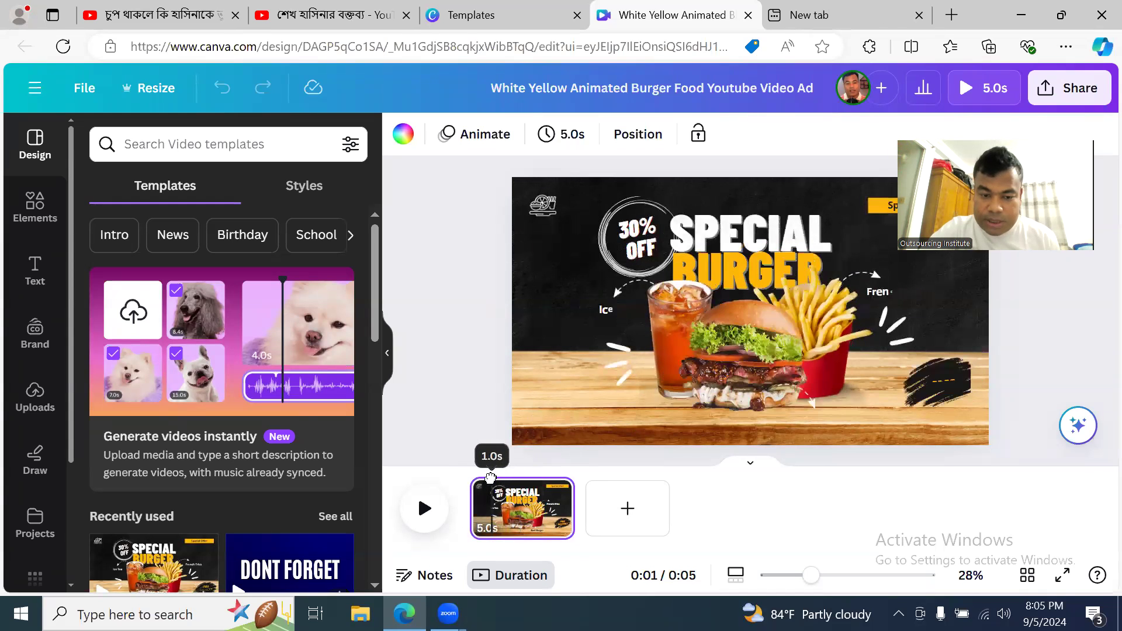
{"action": "left_click", "coordinate": [519, 517]}
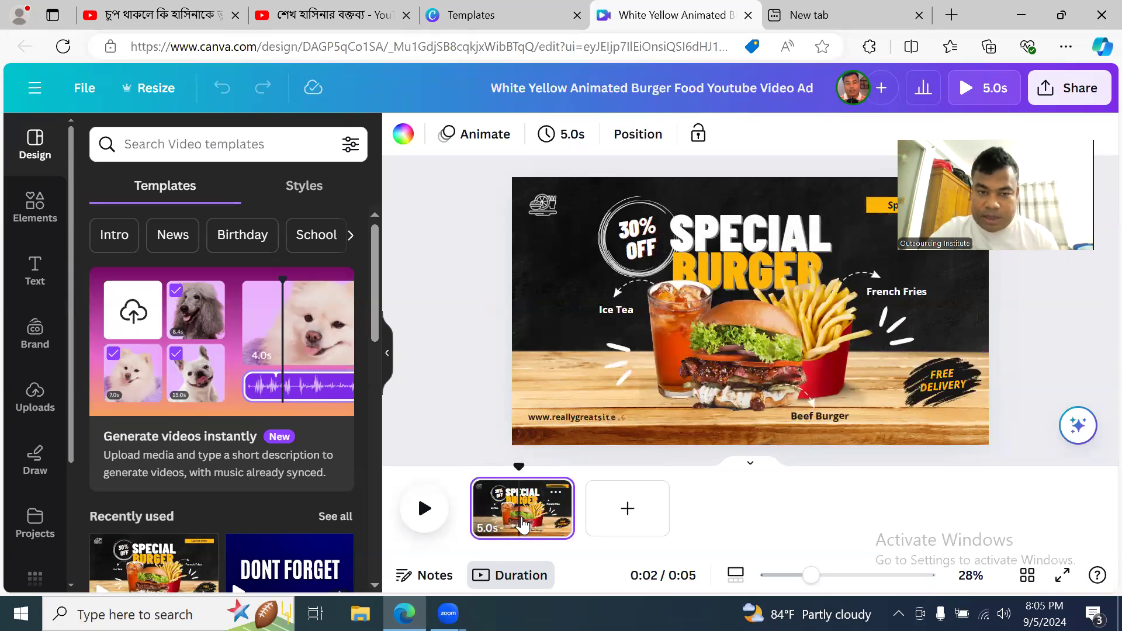
- Delete the burger image, the iced tea glass and the white accent strokes beside the glass from the ad
{"action": "double_click", "coordinate": [721, 309]}
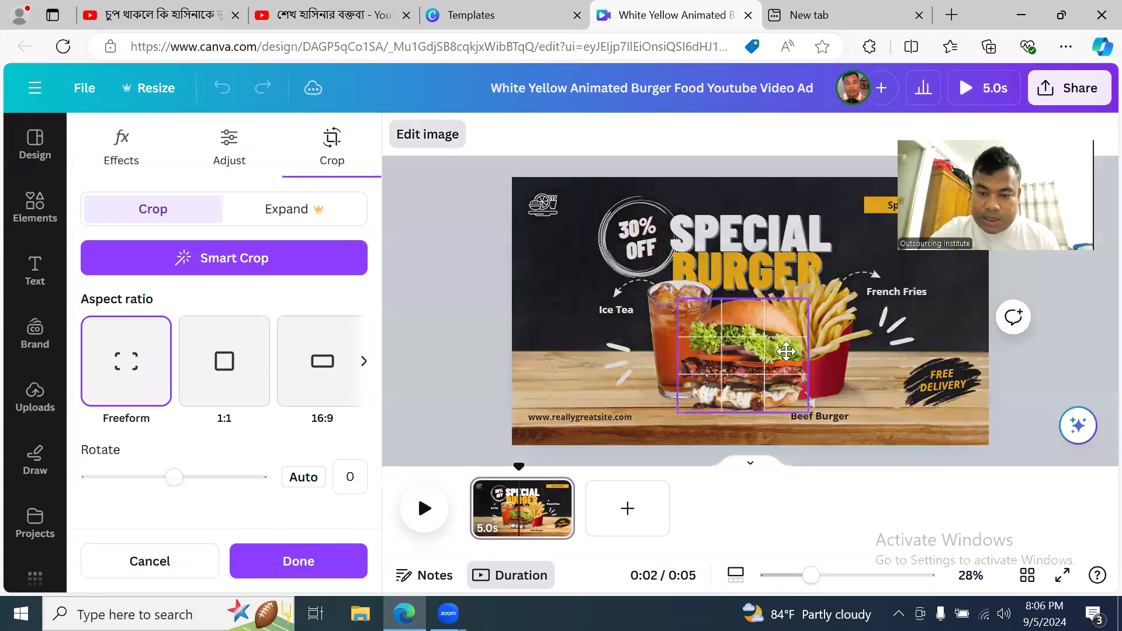
{"action": "left_click", "coordinate": [791, 247]}
{"action": "left_click_drag", "start_coordinate": [743, 345], "coordinate": [737, 286]}
{"action": "key", "text": "Delete"}
{"action": "left_click", "coordinate": [778, 358]}
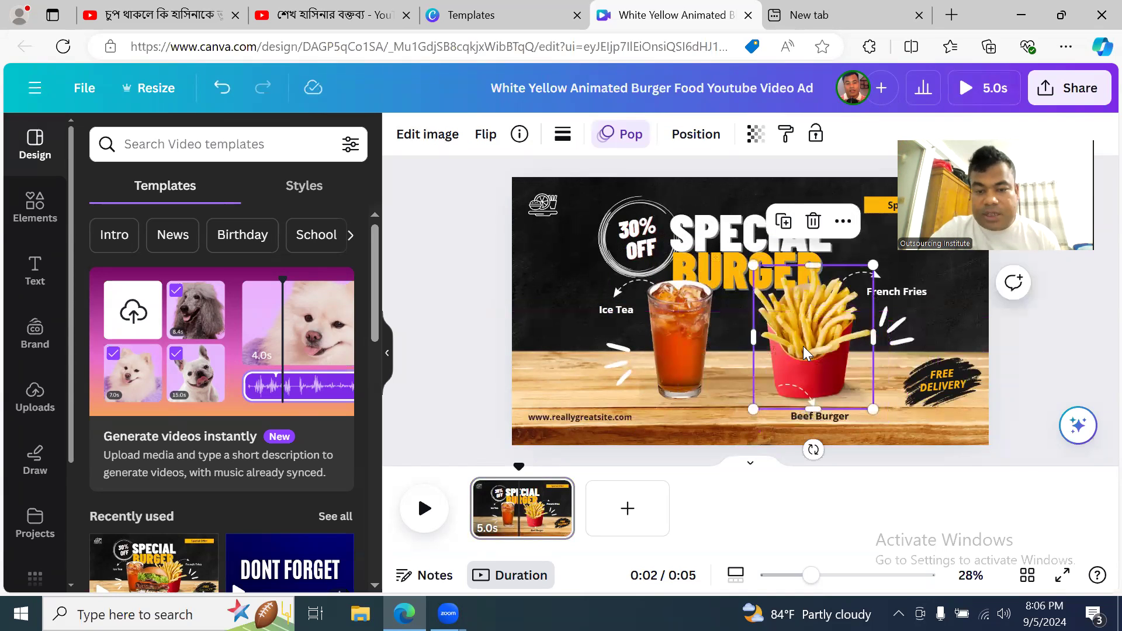
{"action": "left_click", "coordinate": [685, 343]}
{"action": "key", "text": "Delete"}
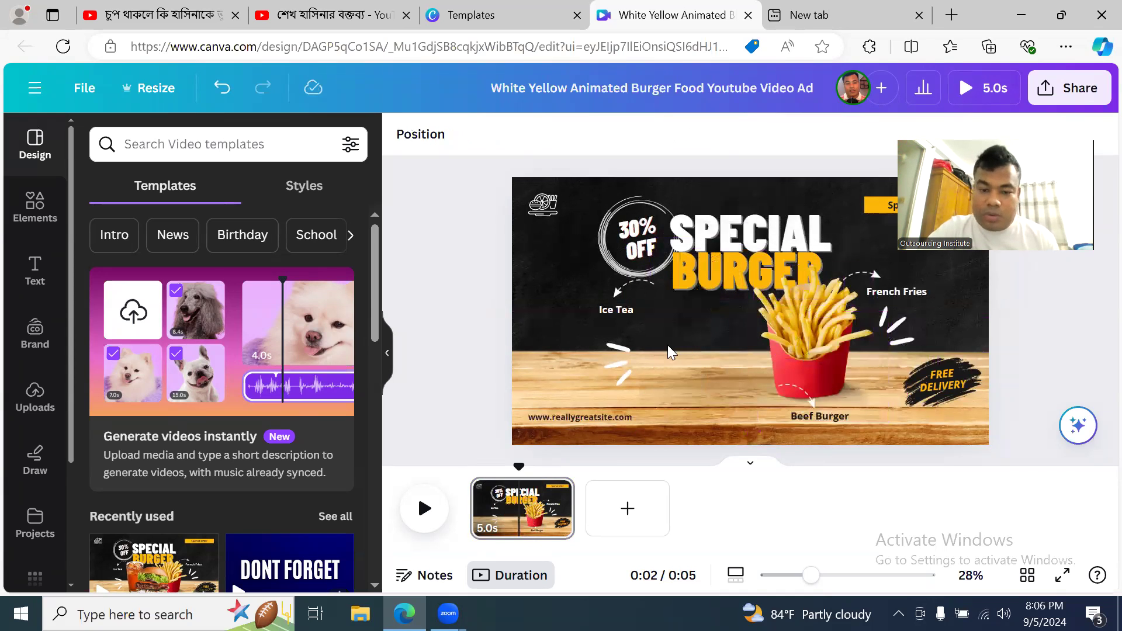
{"action": "left_click", "coordinate": [625, 368]}
{"action": "key", "text": "Delete"}
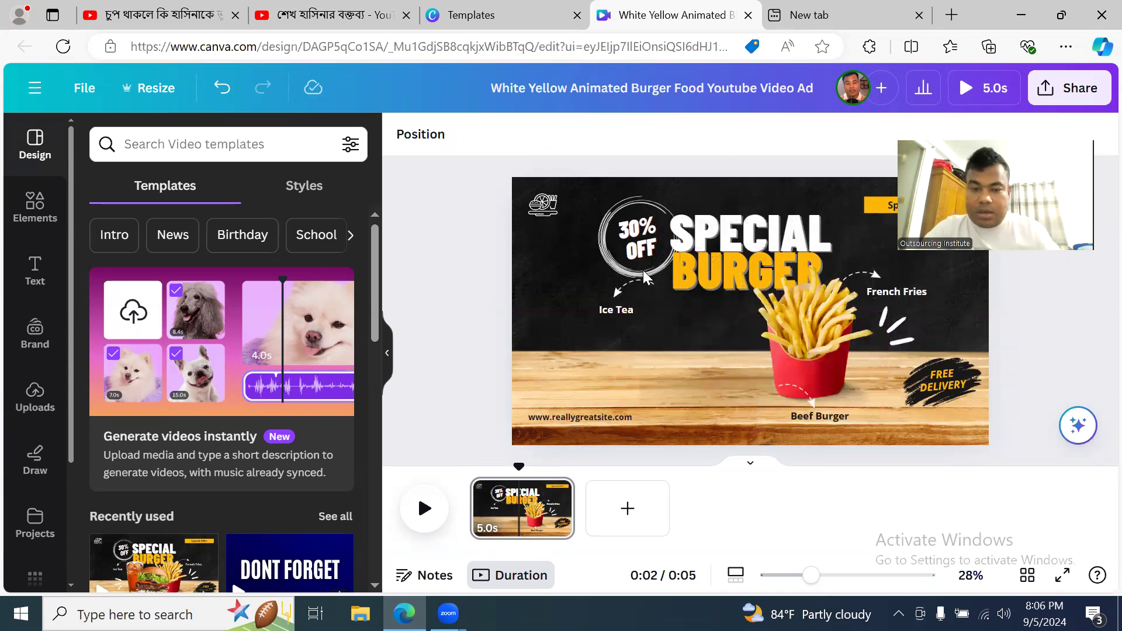
- Play the edited ad from near its start and pause it at about 2 seconds
{"action": "left_click_drag", "start_coordinate": [517, 469], "coordinate": [473, 467]}
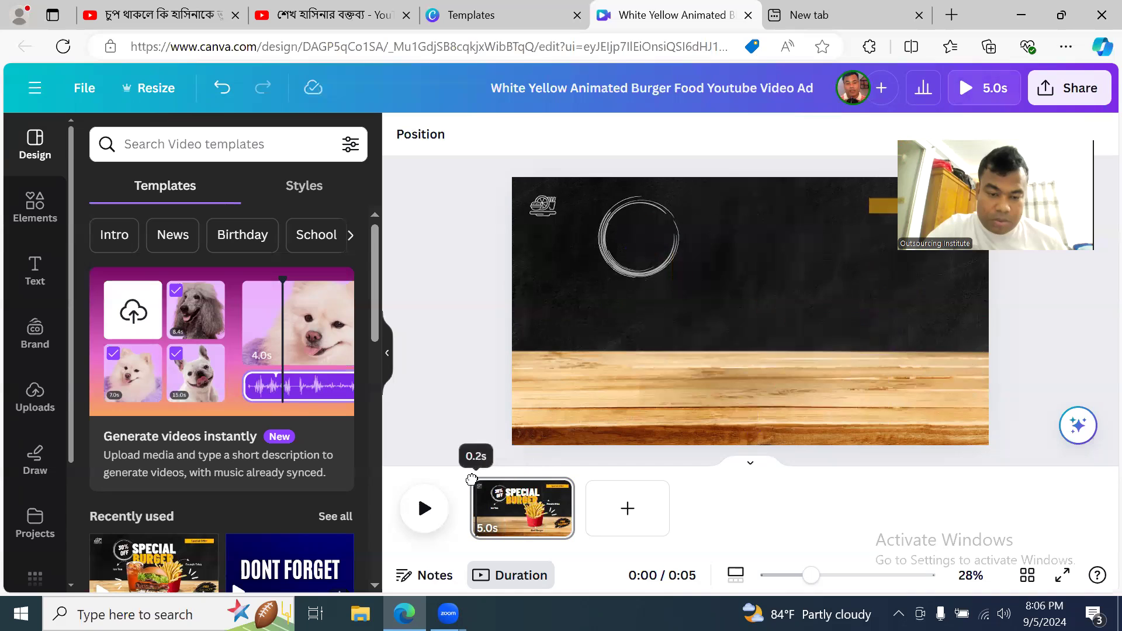
{"action": "left_click", "coordinate": [432, 509]}
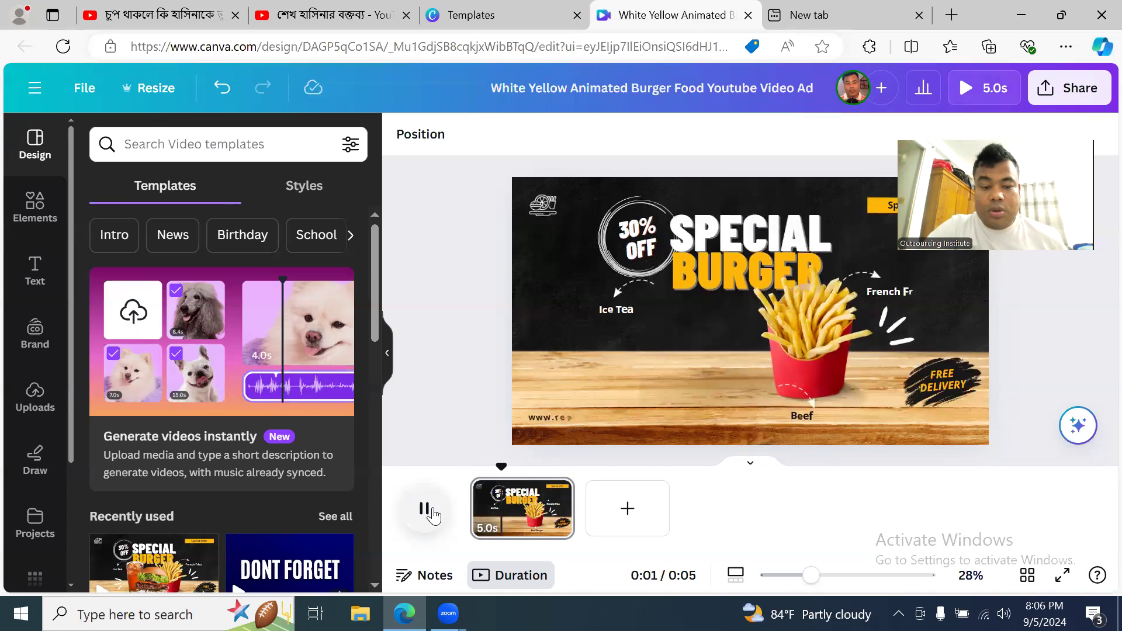
{"action": "left_click", "coordinate": [432, 509]}
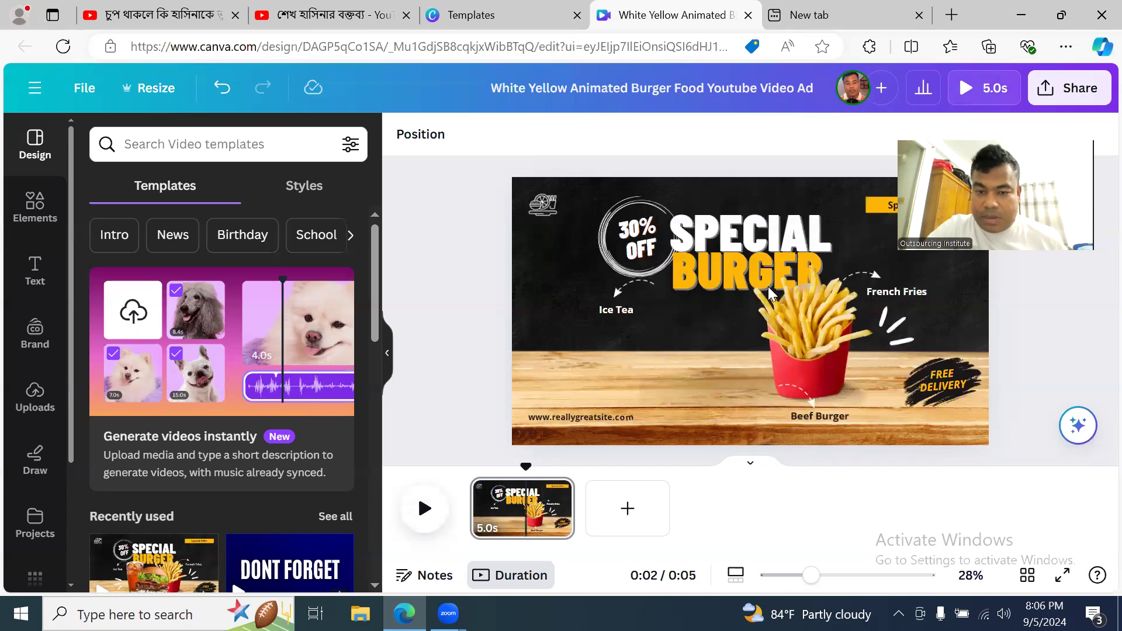
- Replace the two-line heading SPECIAL BURGER with "ABUL" on the white line and "FOODS" on the yellow line
{"action": "left_click", "coordinate": [765, 250]}
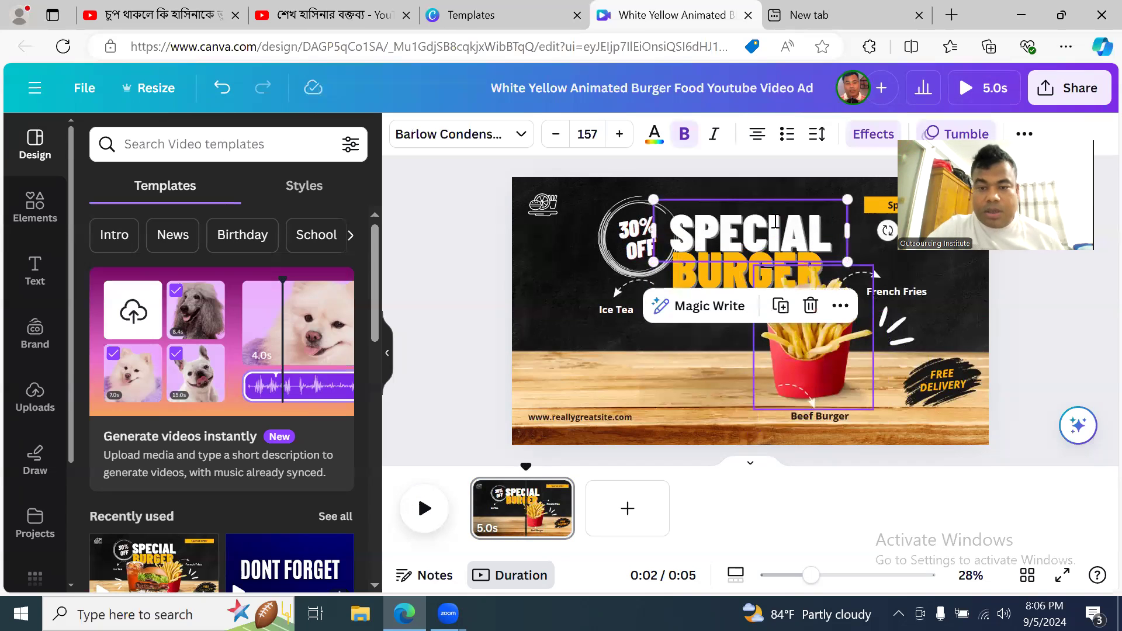
{"action": "double_click", "coordinate": [775, 224]}
{"action": "type", "text": "ABN"}
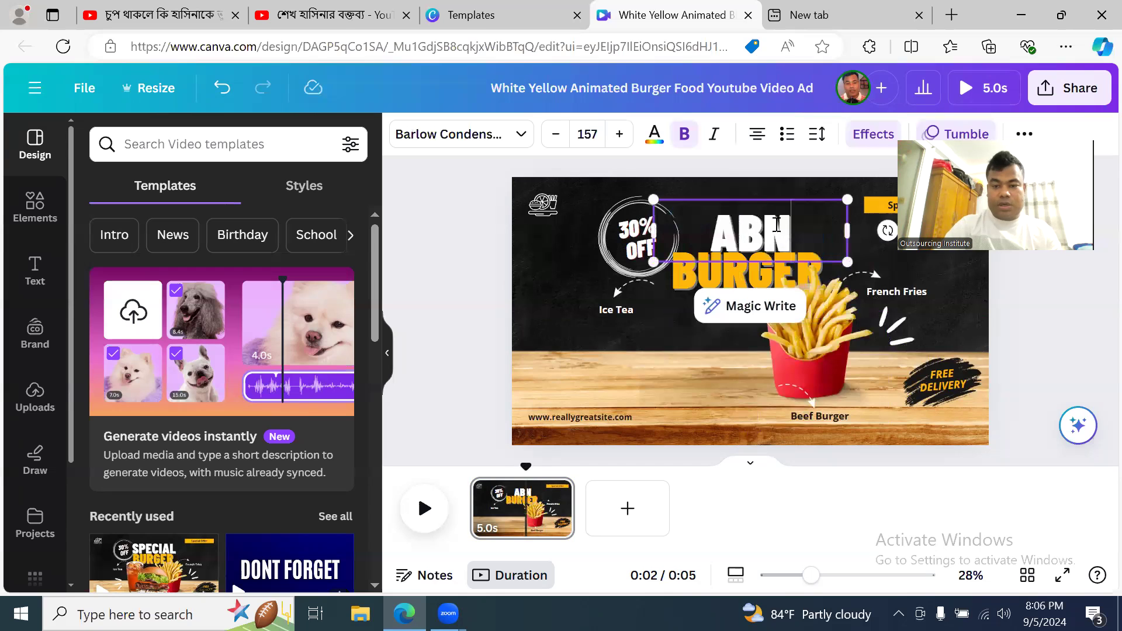
{"action": "key", "text": "BackSpace"}
{"action": "type", "text": "UL"}
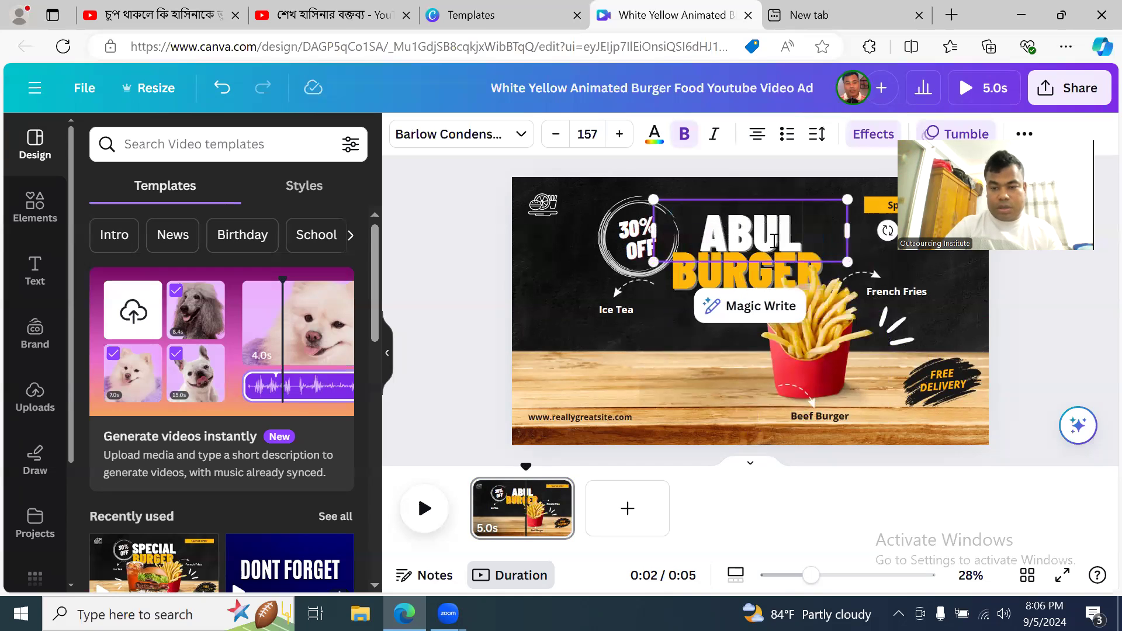
{"action": "left_click", "coordinate": [777, 286]}
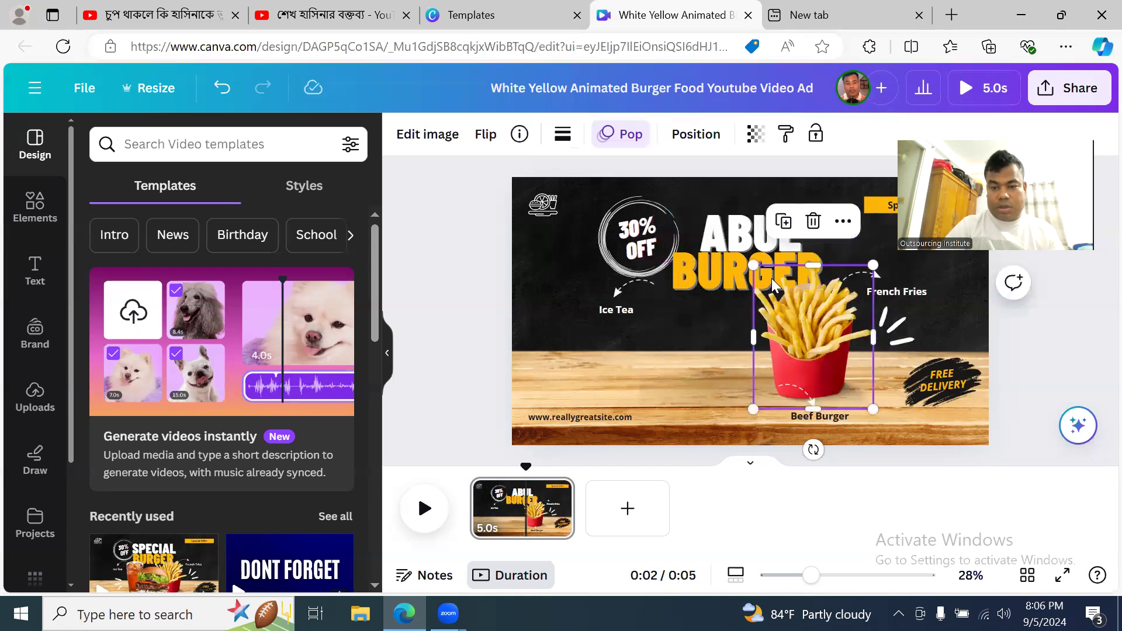
{"action": "double_click", "coordinate": [728, 277]}
{"action": "type", "text": "FOOD"}
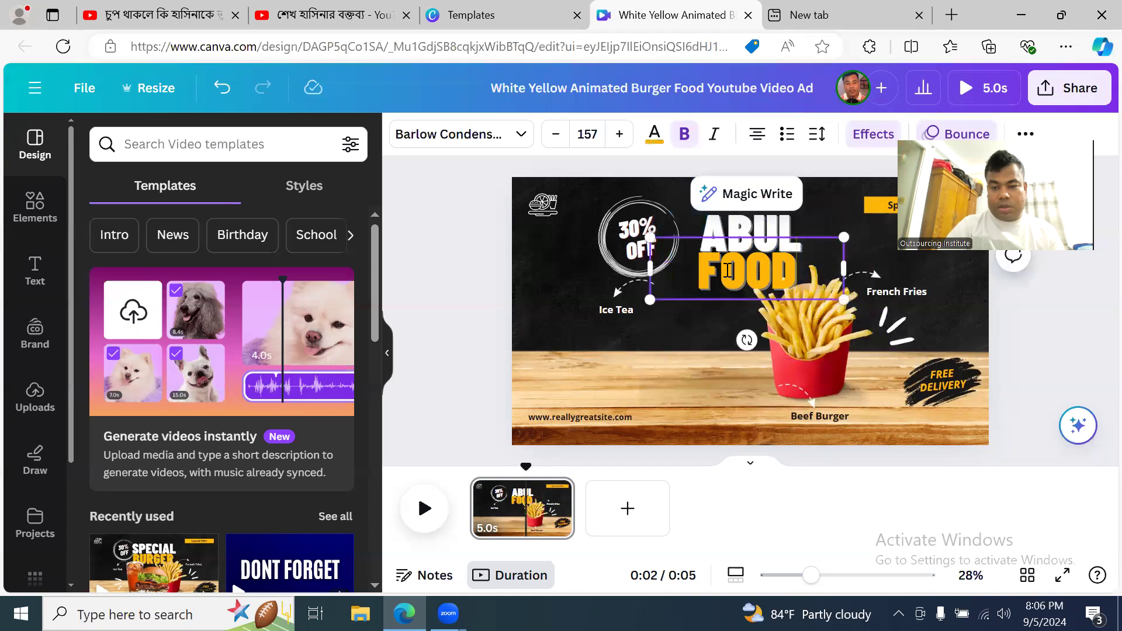
{"action": "type", "text": "S"}
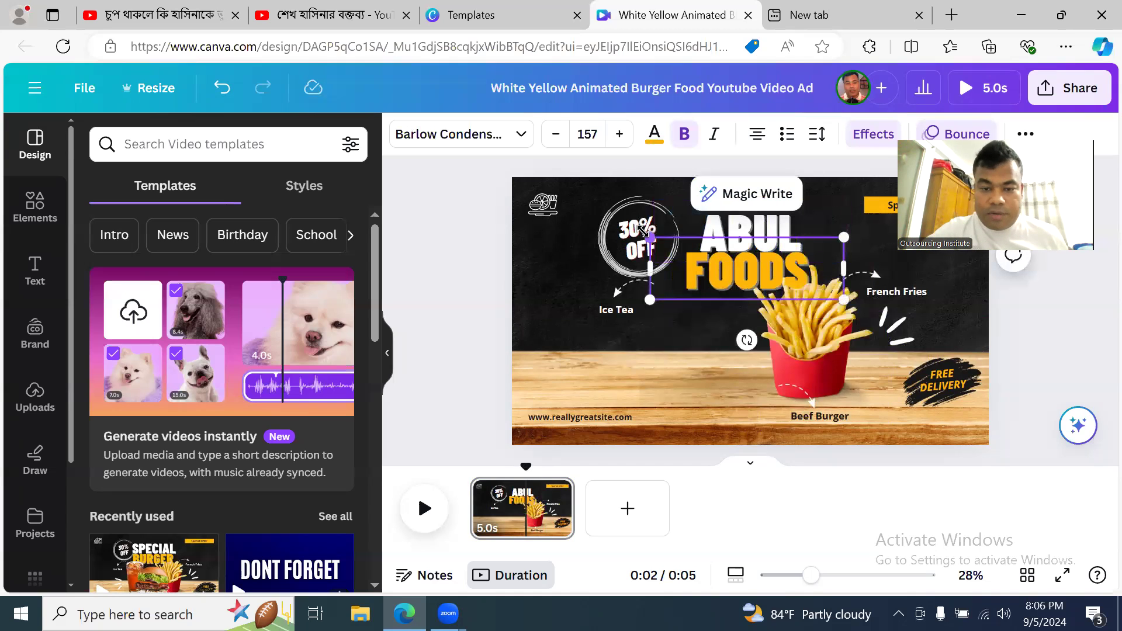
- Replace the 30% OFF text with "OFFER" and center it inside the hand-drawn white circle
{"action": "left_click", "coordinate": [636, 250]}
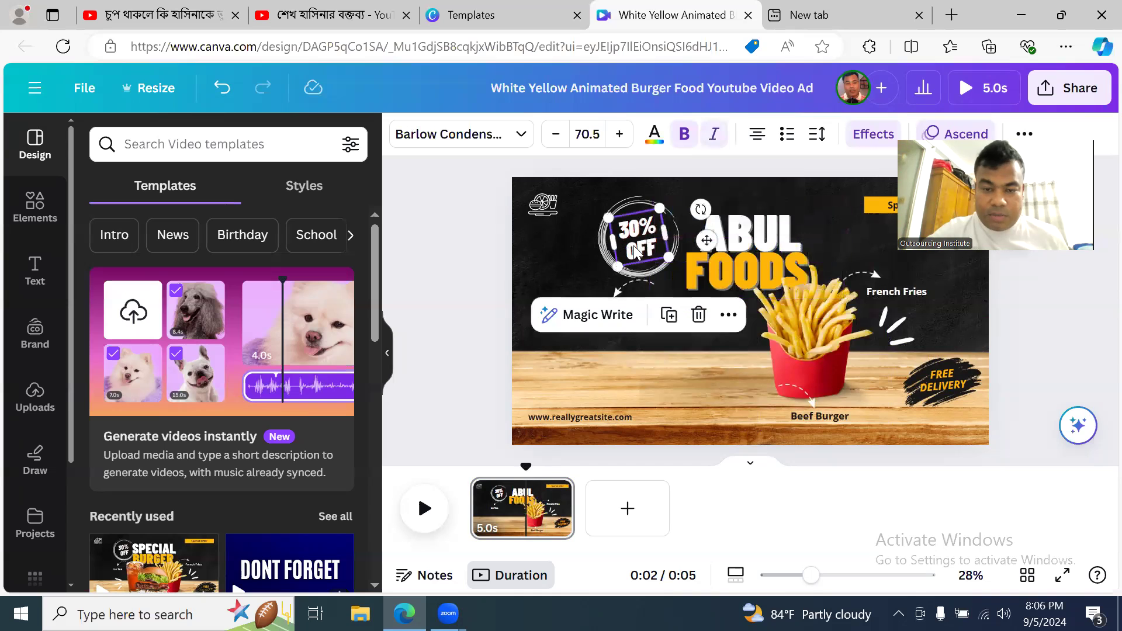
{"action": "key", "text": "Return"}
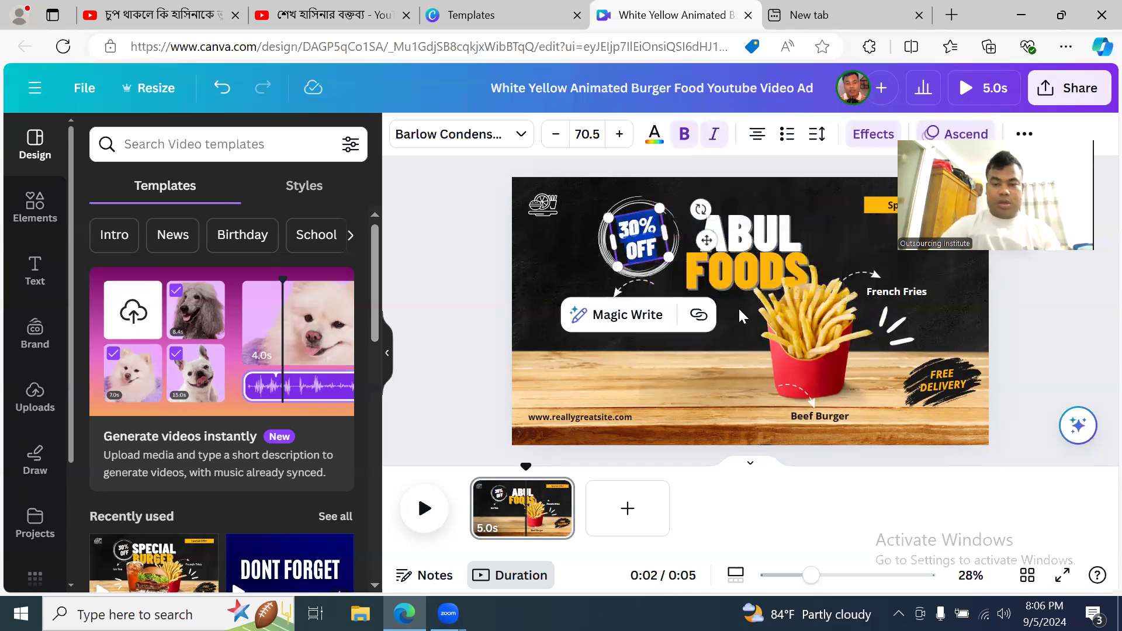
{"action": "type", "text": "OFFER"}
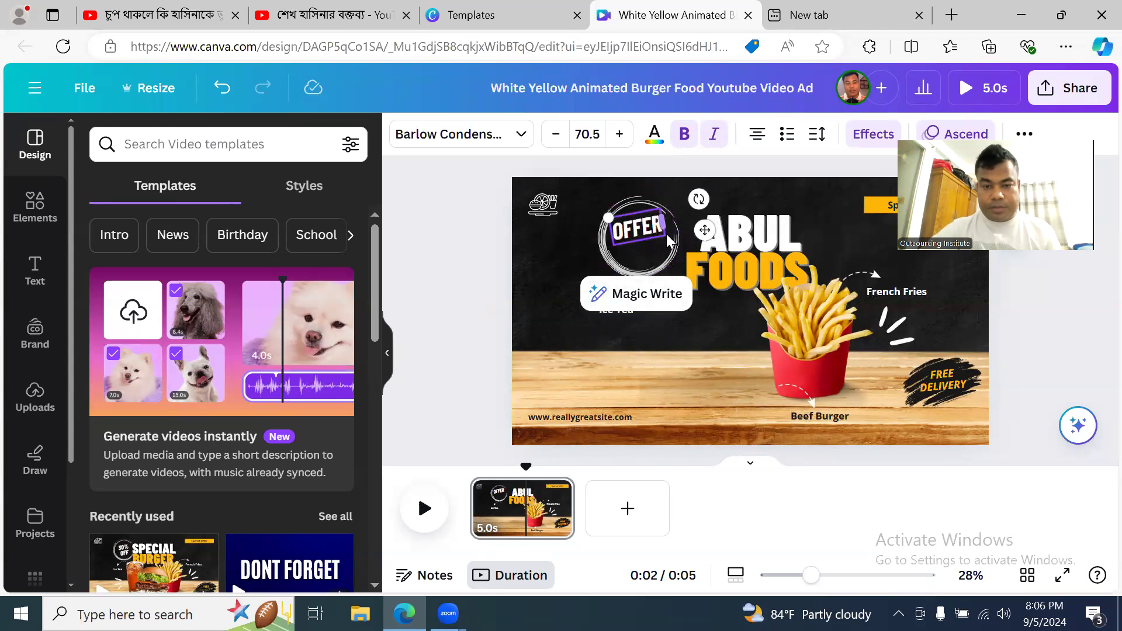
{"action": "left_click", "coordinate": [575, 258]}
{"action": "left_click", "coordinate": [643, 235]}
{"action": "left_click_drag", "start_coordinate": [643, 234], "coordinate": [650, 240]}
{"action": "left_click", "coordinate": [562, 257]}
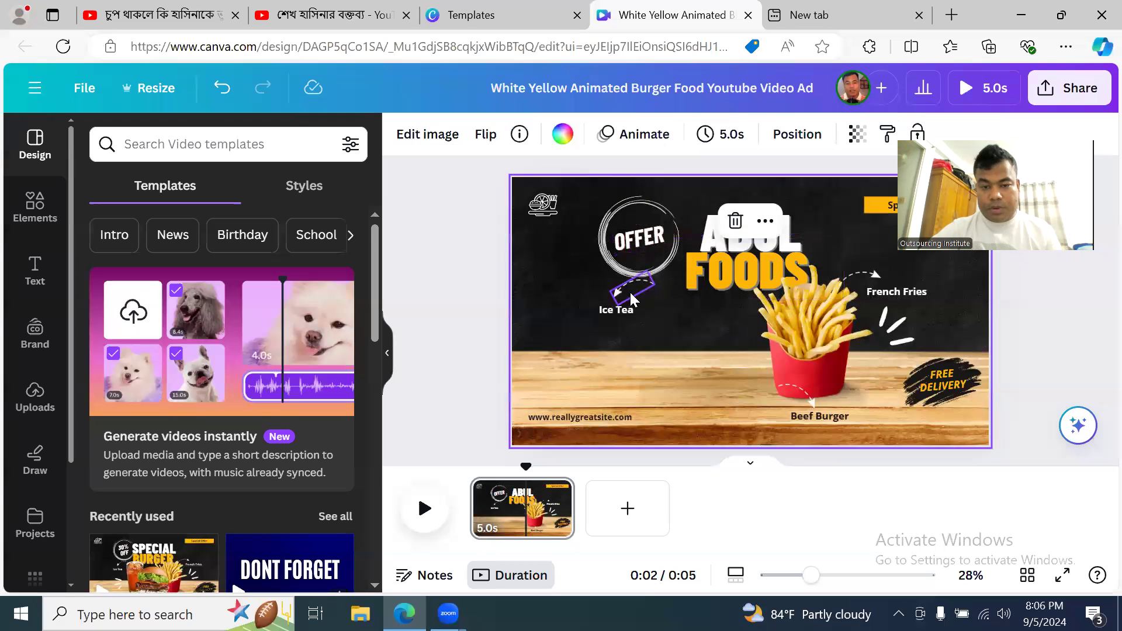
- Delete the Ice Tea label and its dashed arrow, and move the French fries image up and right beside the heading
{"action": "left_click_drag", "start_coordinate": [626, 293], "coordinate": [583, 303]}
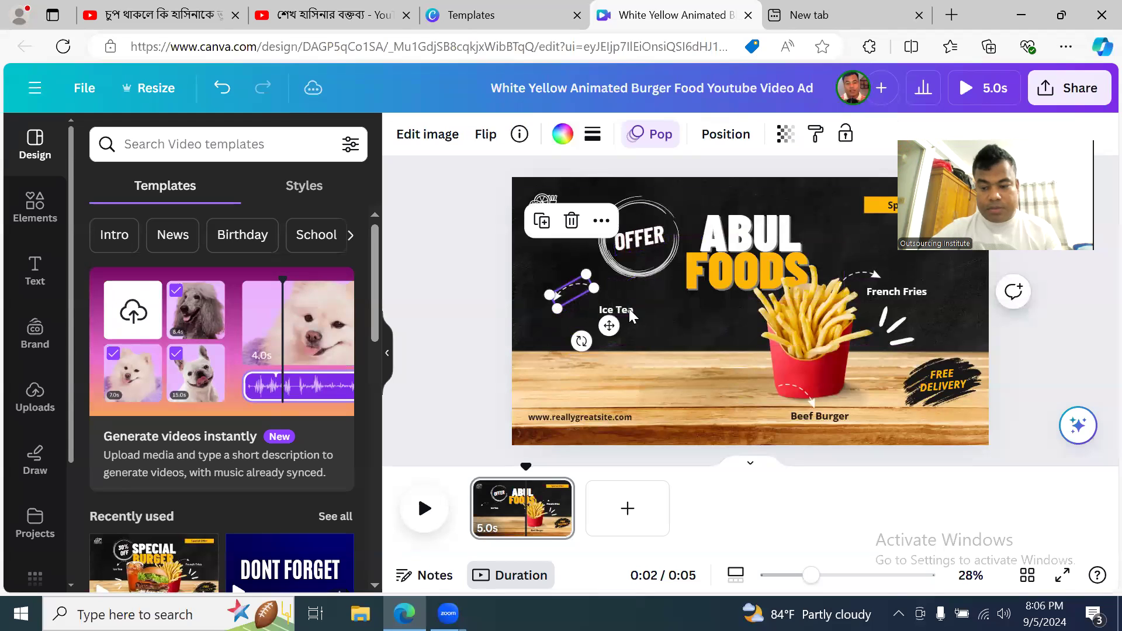
{"action": "left_click", "coordinate": [698, 347]}
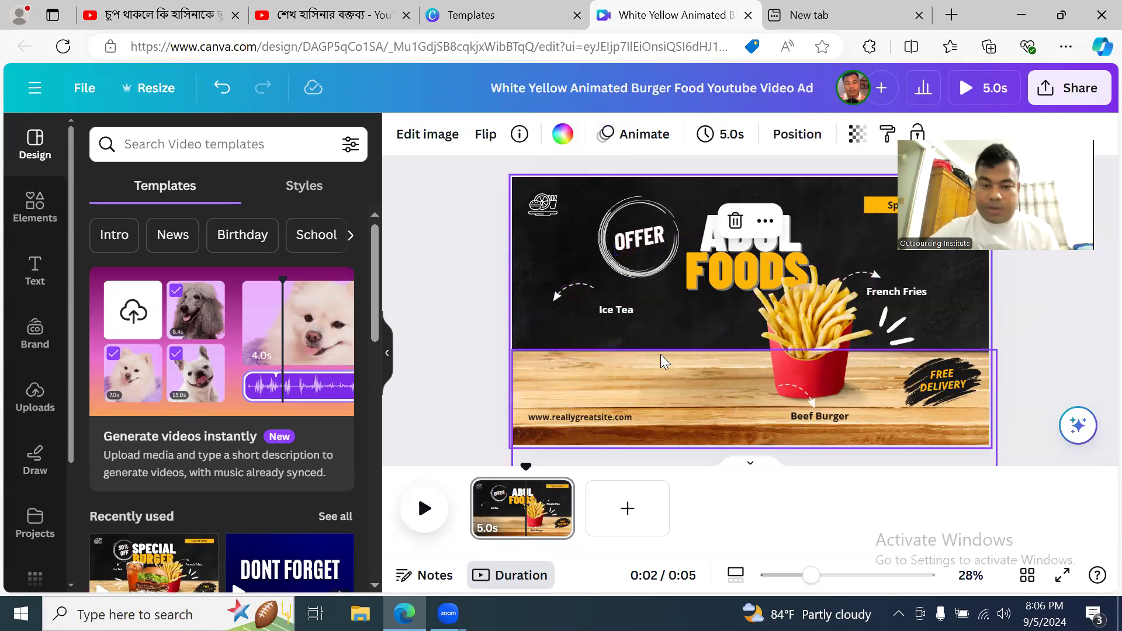
{"action": "left_click", "coordinate": [615, 311]}
{"action": "key", "text": "Delete"}
{"action": "left_click", "coordinate": [583, 292]}
{"action": "key", "text": "Delete"}
{"action": "left_click_drag", "start_coordinate": [796, 327], "coordinate": [885, 271]}
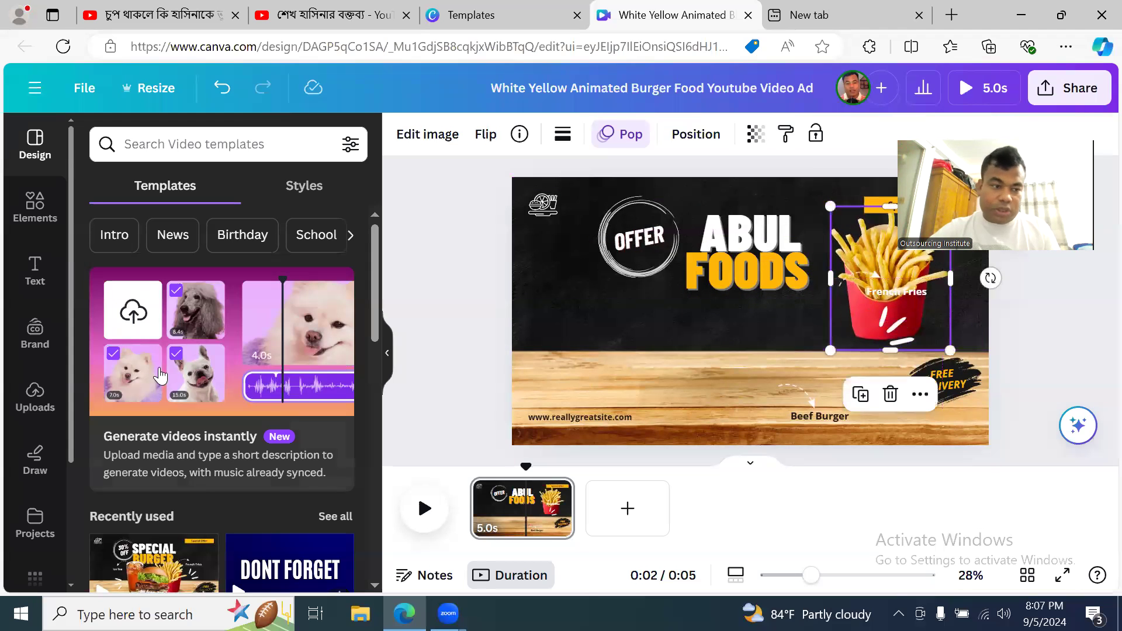
- Try the uploaded chicken-and-rice photo at a reduced size below the ABUL FOODS heading, and remove it again
{"action": "left_click", "coordinate": [33, 400]}
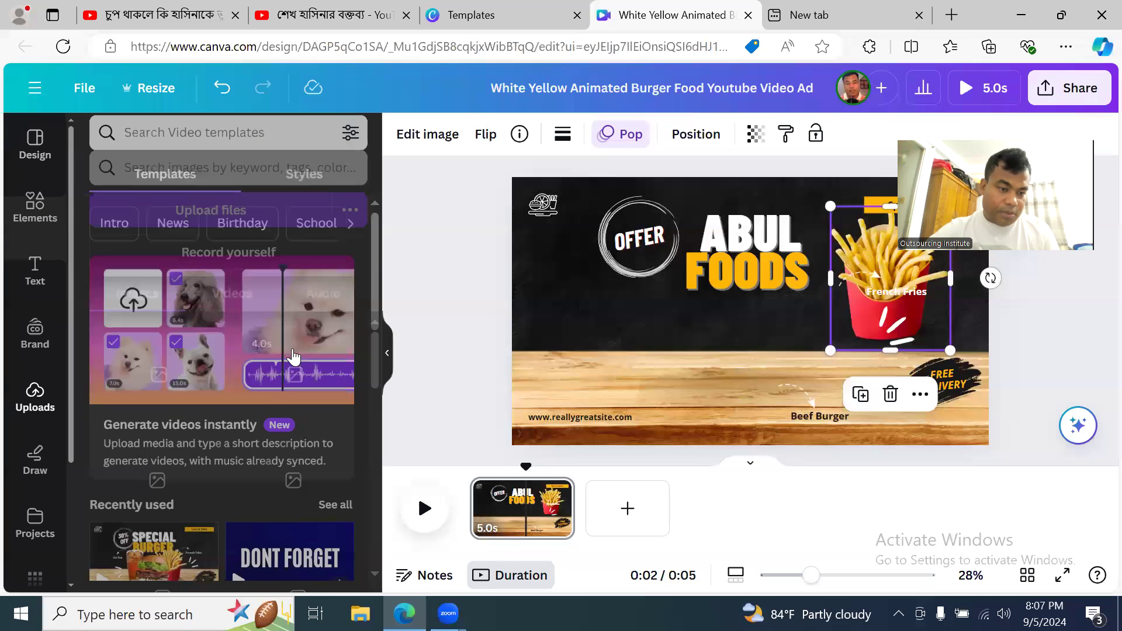
{"action": "scroll", "coordinate": [268, 360], "scroll_direction": "down", "scroll_amount": 10}
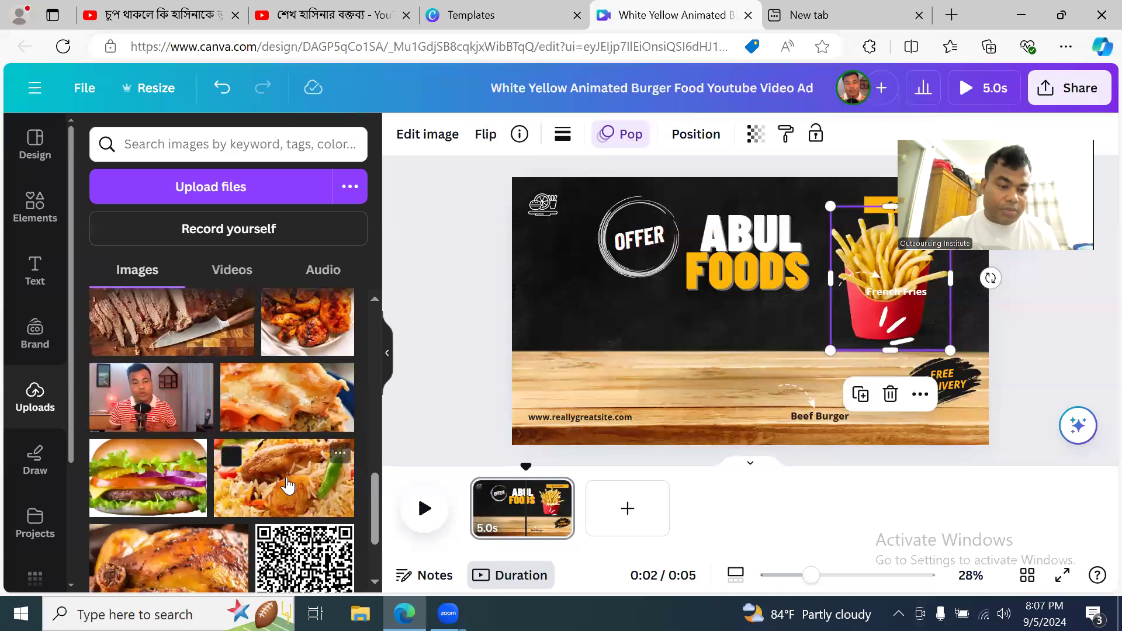
{"action": "left_click", "coordinate": [283, 479]}
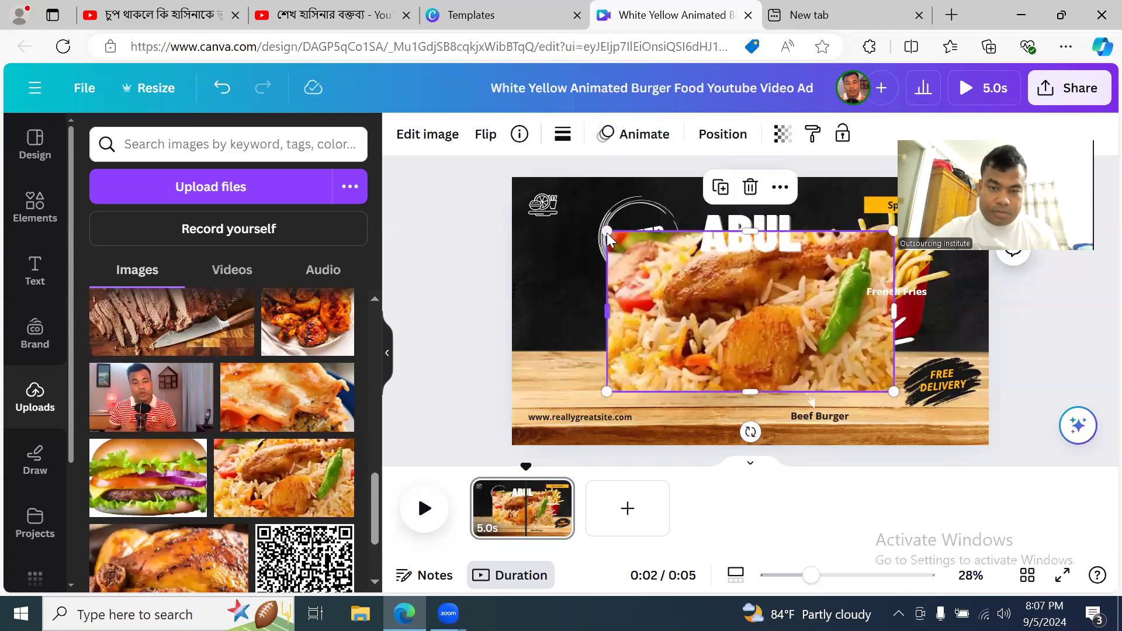
{"action": "left_click_drag", "start_coordinate": [602, 232], "coordinate": [710, 316]}
{"action": "left_click_drag", "start_coordinate": [640, 427], "coordinate": [727, 430]}
{"action": "left_click_drag", "start_coordinate": [689, 358], "coordinate": [688, 358]}
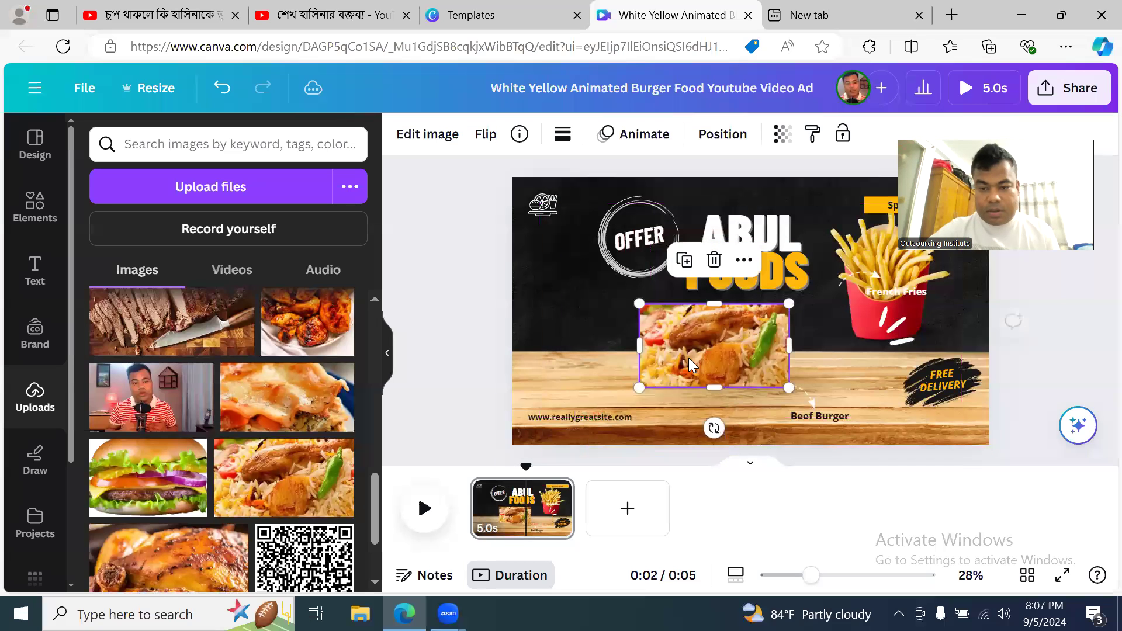
{"action": "key", "text": "Delete"}
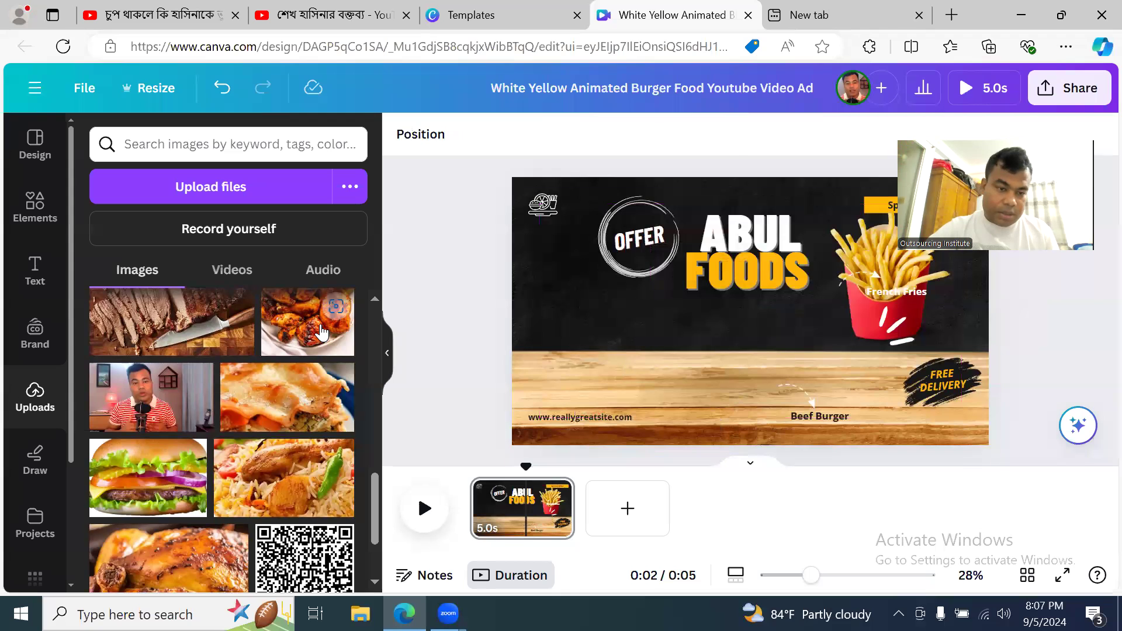
- Try the uploaded grilled chicken photo on the page, undo it, then insert it once more and delete it
{"action": "left_click", "coordinate": [333, 309]}
{"action": "mouse_move", "coordinate": [758, 214]}
{"action": "left_mouse_down"}
{"action": "mouse_move", "coordinate": [758, 317]}
{"action": "mouse_move", "coordinate": [753, 222]}
{"action": "left_mouse_up"}
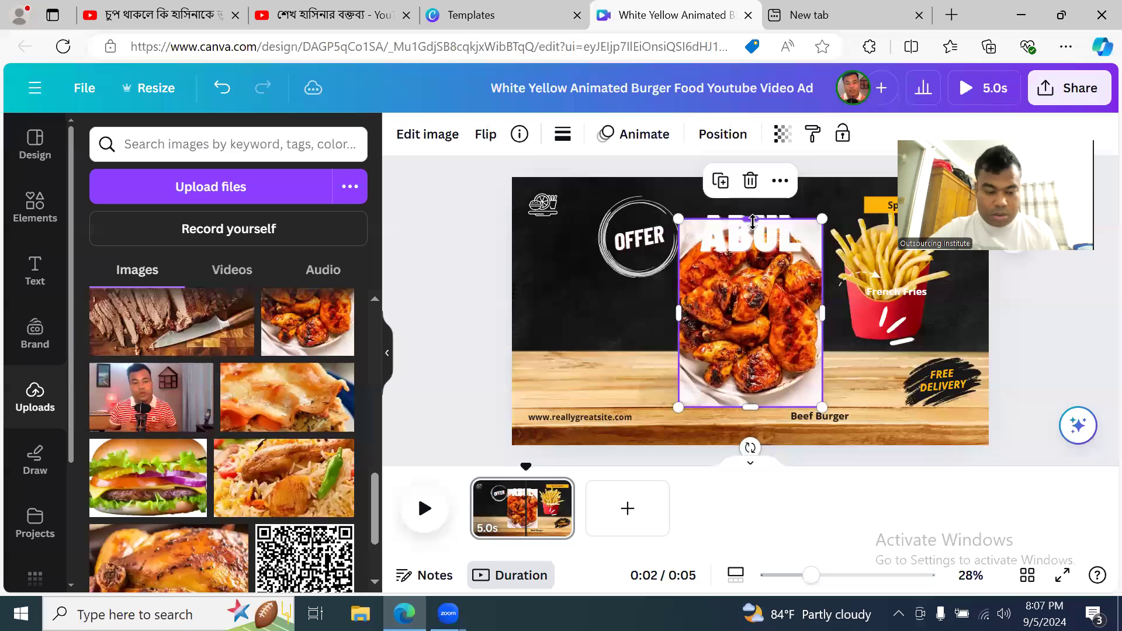
{"action": "key", "text": "ctrl+z"}
{"action": "key", "text": "ctrl+z"}
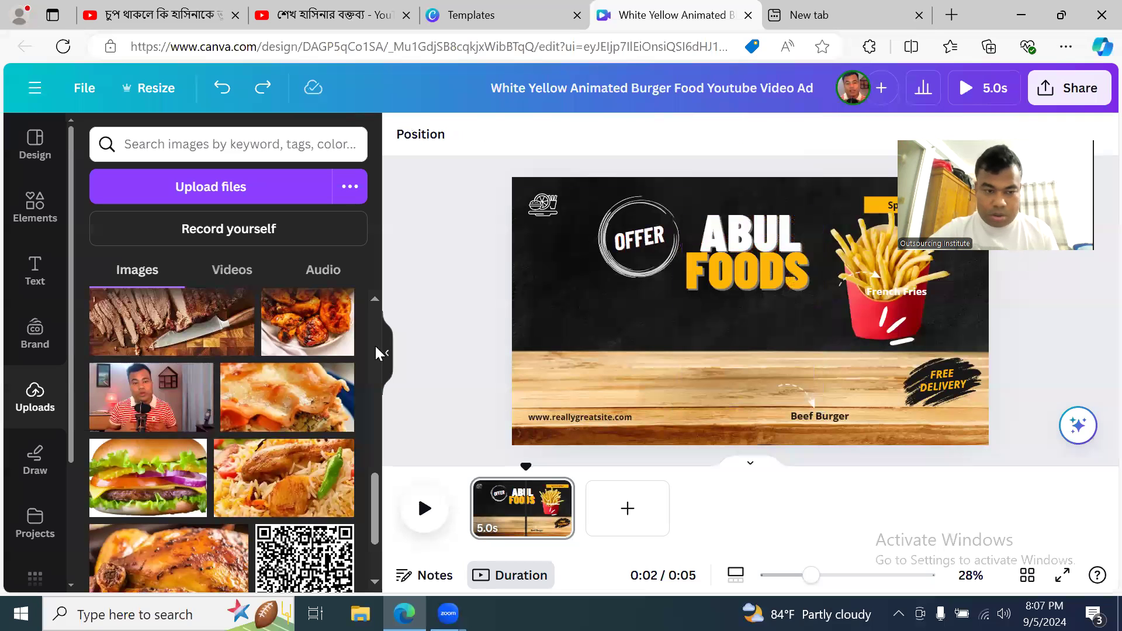
{"action": "left_click", "coordinate": [299, 332]}
{"action": "left_click_drag", "start_coordinate": [817, 403], "coordinate": [589, 364]}
{"action": "key", "text": "Delete"}
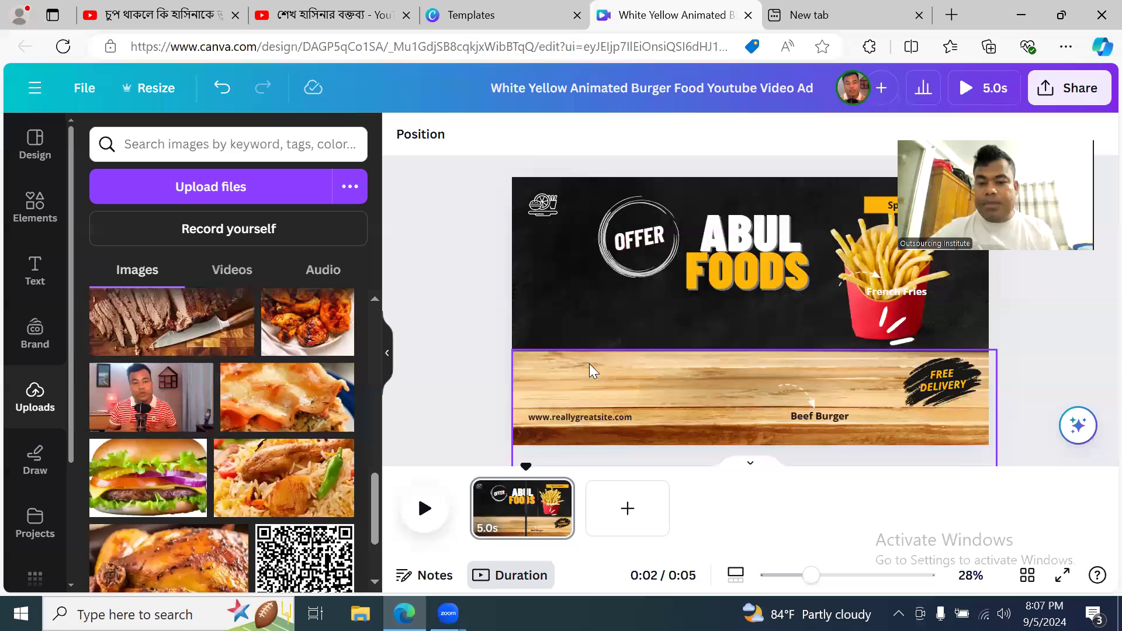
- Play the ad through and pause it at about 1 second
{"action": "left_click", "coordinate": [425, 509]}
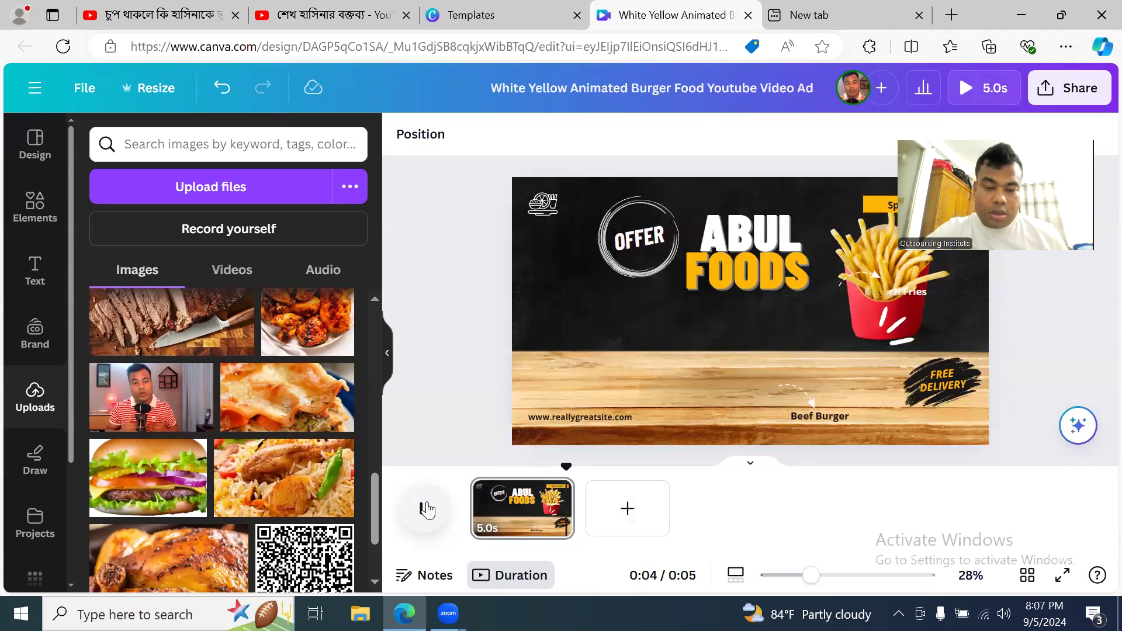
{"action": "left_click", "coordinate": [425, 509]}
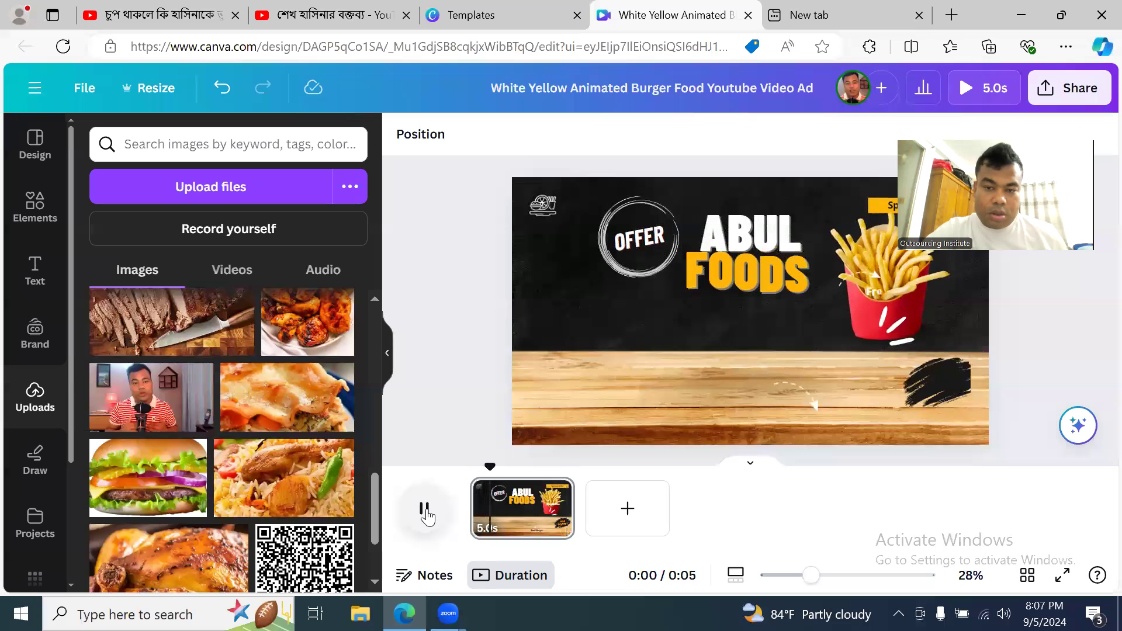
{"action": "left_click", "coordinate": [426, 510]}
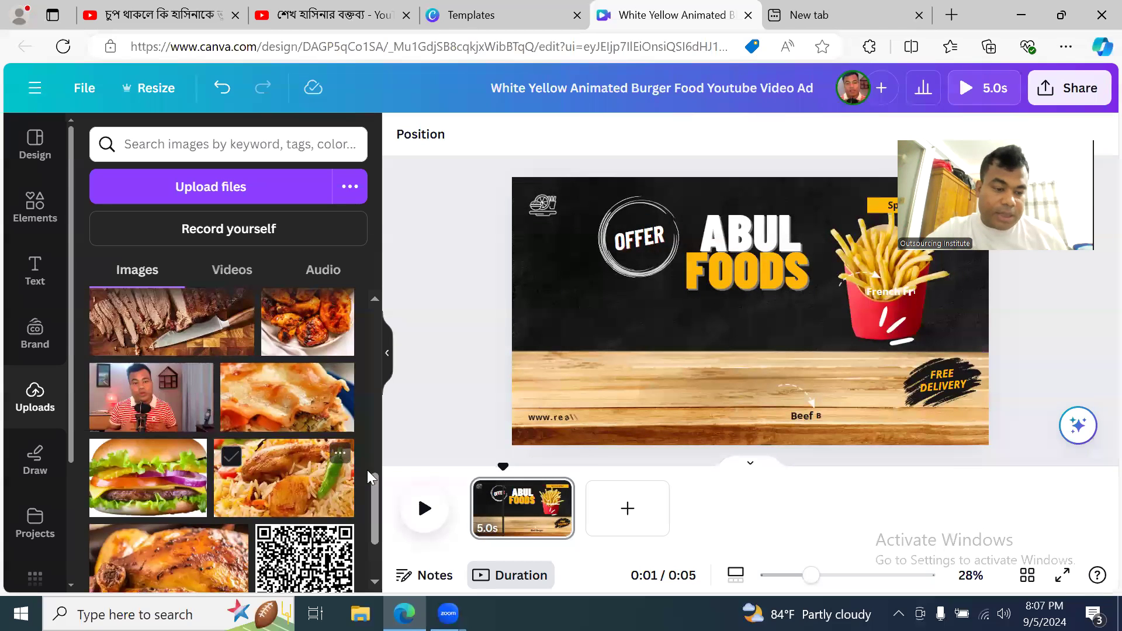
- Insert the uploaded photo of the seated man in a white shirt, crop it shorter and place it in the page's lower-left corner
{"action": "scroll", "coordinate": [273, 531], "scroll_direction": "down", "scroll_amount": 5}
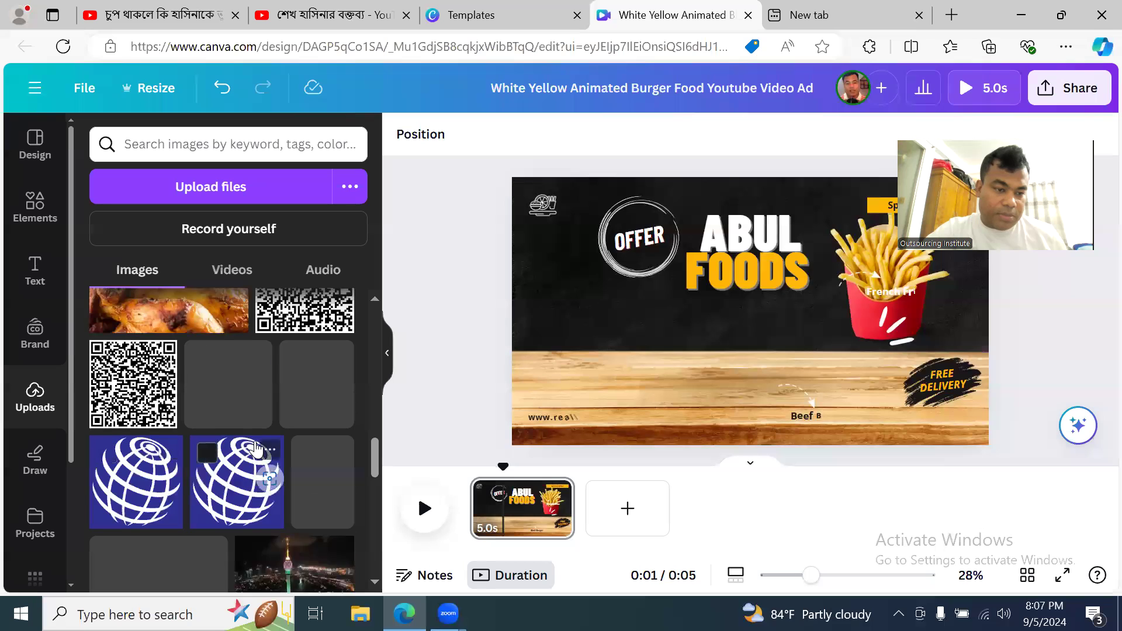
{"action": "scroll", "coordinate": [259, 441], "scroll_direction": "down", "scroll_amount": 3}
{"action": "scroll", "coordinate": [258, 441], "scroll_direction": "down", "scroll_amount": 3}
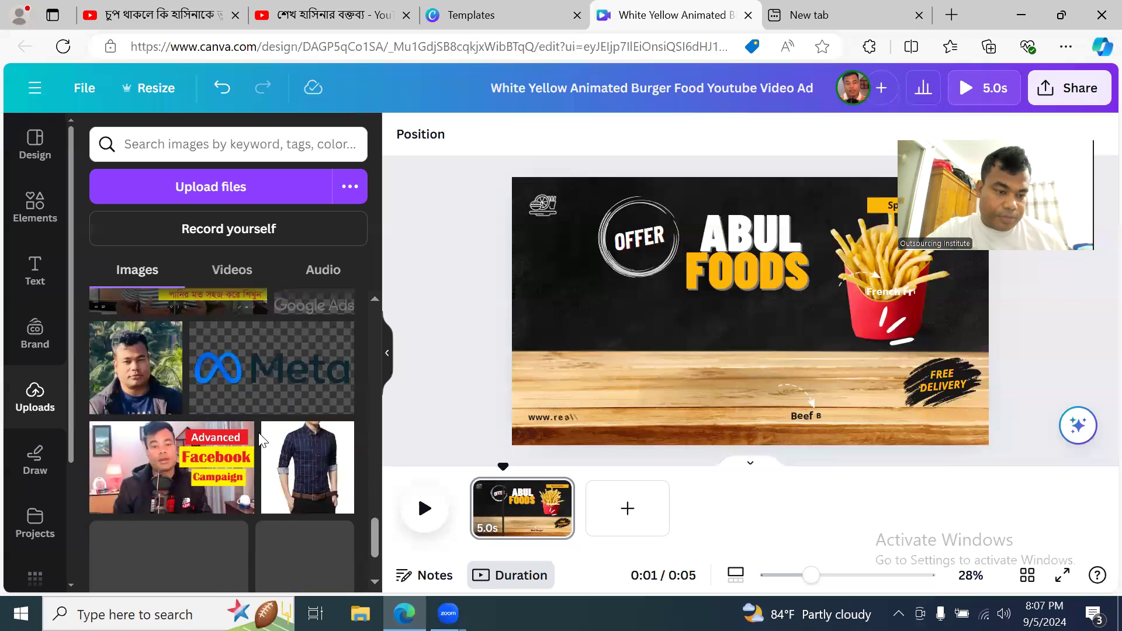
{"action": "scroll", "coordinate": [192, 453], "scroll_direction": "down", "scroll_amount": 1}
{"action": "scroll", "coordinate": [191, 452], "scroll_direction": "down", "scroll_amount": 4}
{"action": "scroll", "coordinate": [191, 453], "scroll_direction": "up", "scroll_amount": 10}
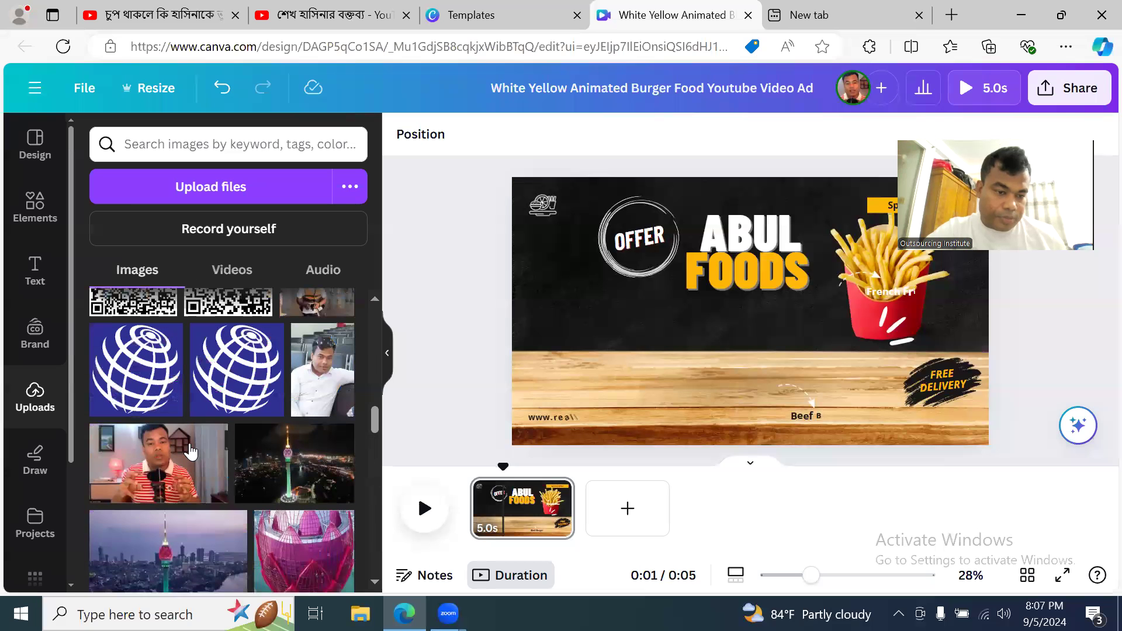
{"action": "left_click", "coordinate": [316, 377]}
{"action": "left_click_drag", "start_coordinate": [749, 399], "coordinate": [749, 365]}
{"action": "left_click_drag", "start_coordinate": [757, 302], "coordinate": [578, 374]}
{"action": "left_click", "coordinate": [716, 317]}
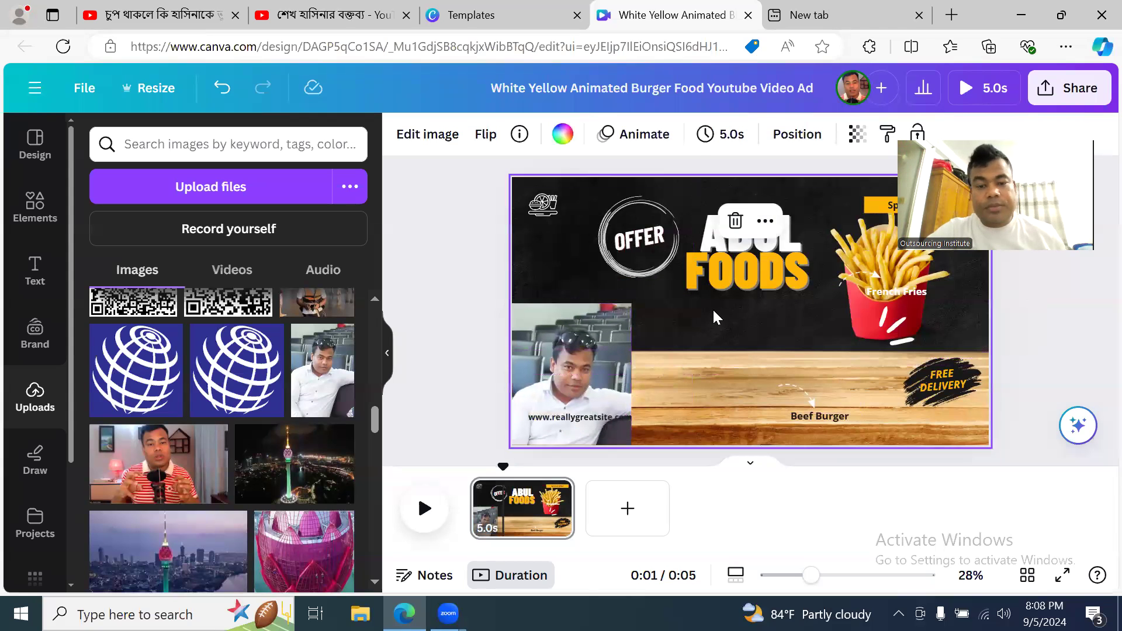
- Preview the ad with the seated man's photo in it, and delete that photo from the page
{"action": "left_click", "coordinate": [420, 348]}
{"action": "left_click", "coordinate": [425, 510]}
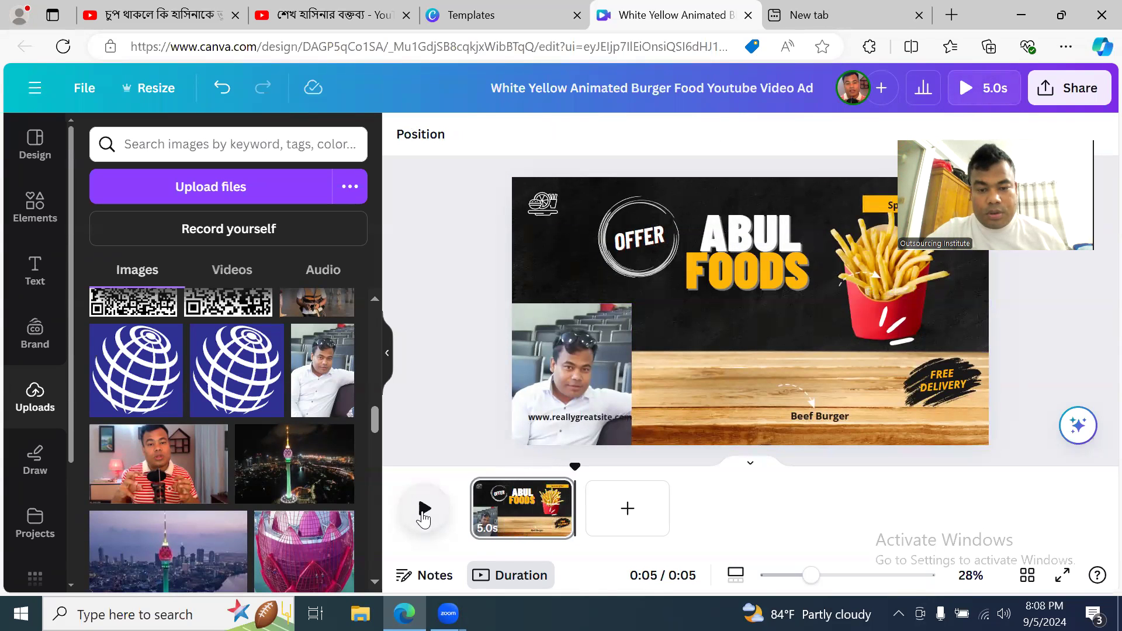
{"action": "left_click", "coordinate": [423, 514]}
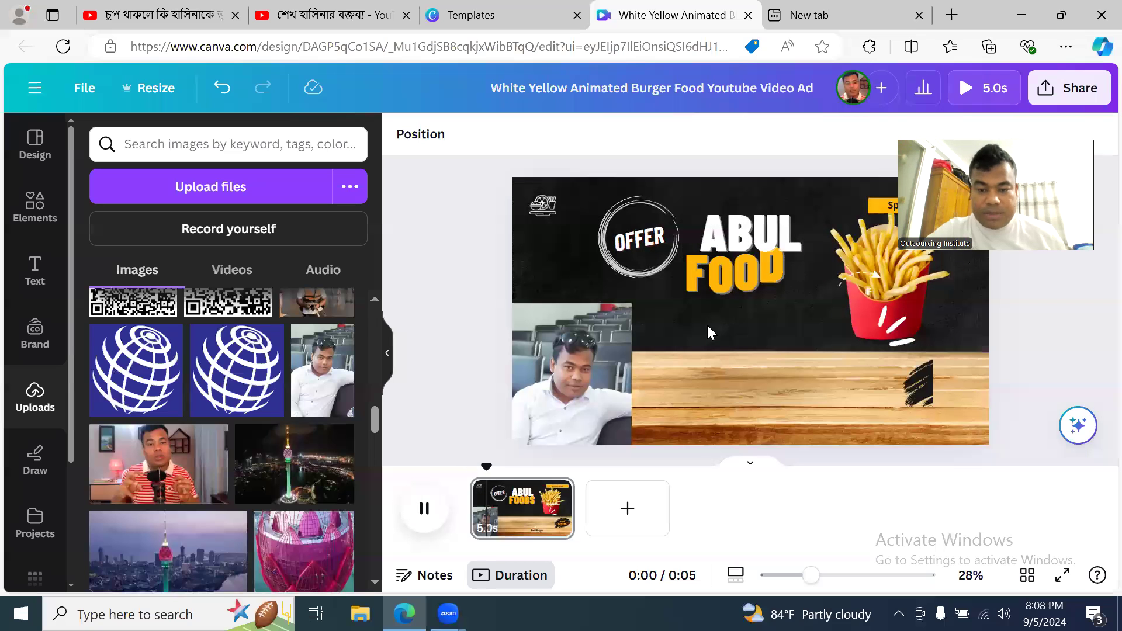
{"action": "left_click", "coordinate": [565, 370]}
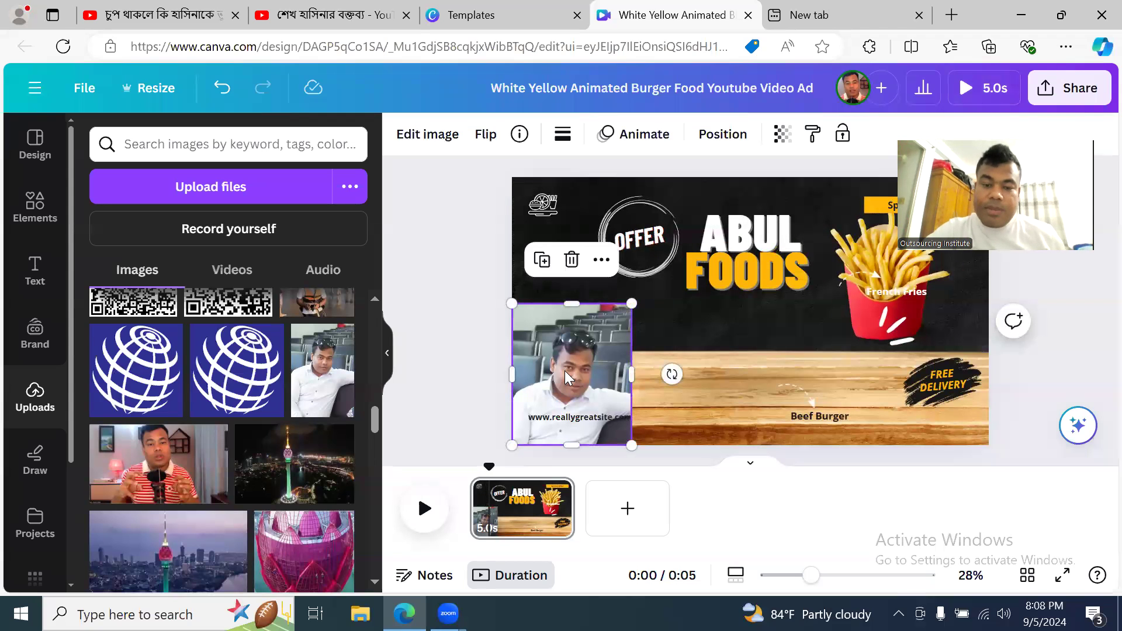
{"action": "key", "text": "Delete"}
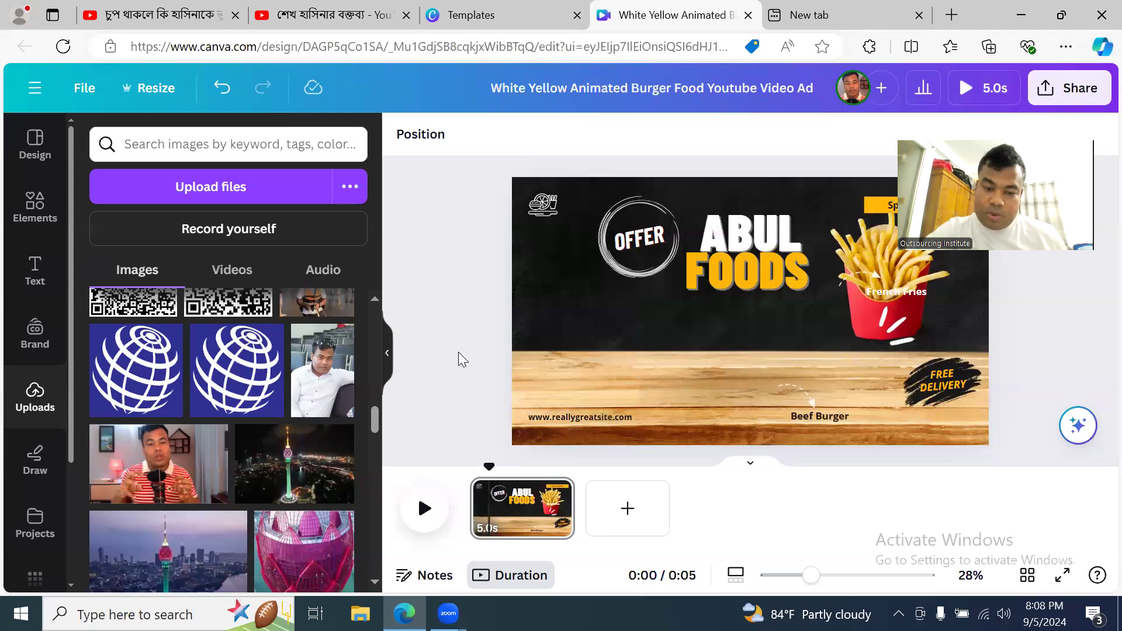
- Shorten the burger page's duration to 1.5 seconds and play the trimmed ad
{"action": "mouse_move", "coordinate": [571, 504]}
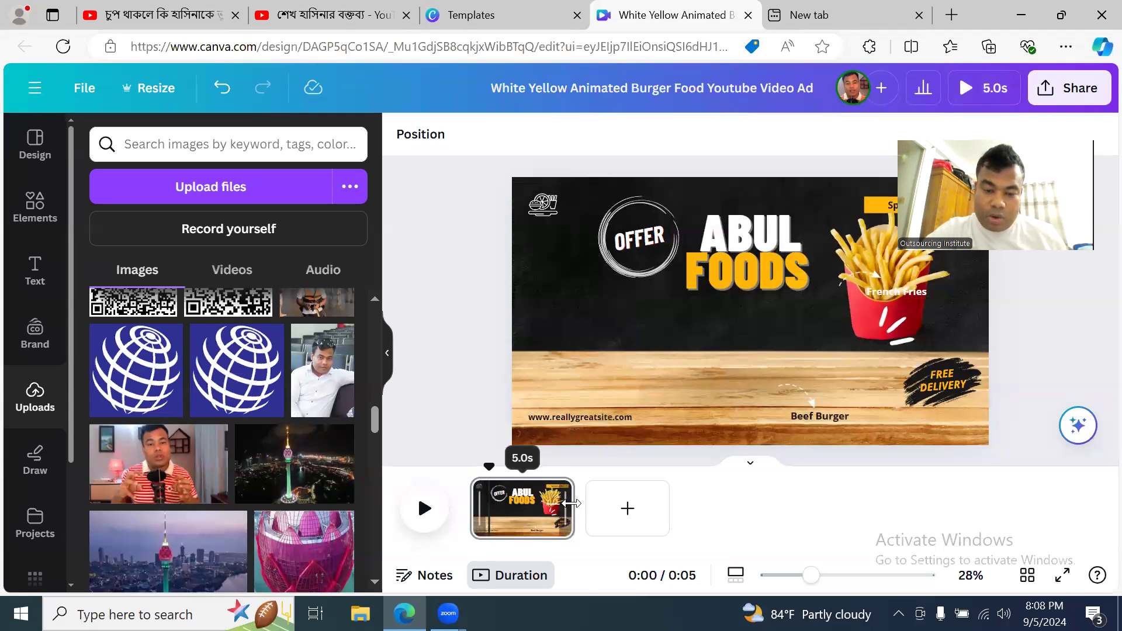
{"action": "left_click_drag", "start_coordinate": [555, 504], "coordinate": [498, 521]}
{"action": "left_click", "coordinate": [426, 515]}
{"action": "left_click", "coordinate": [433, 518]}
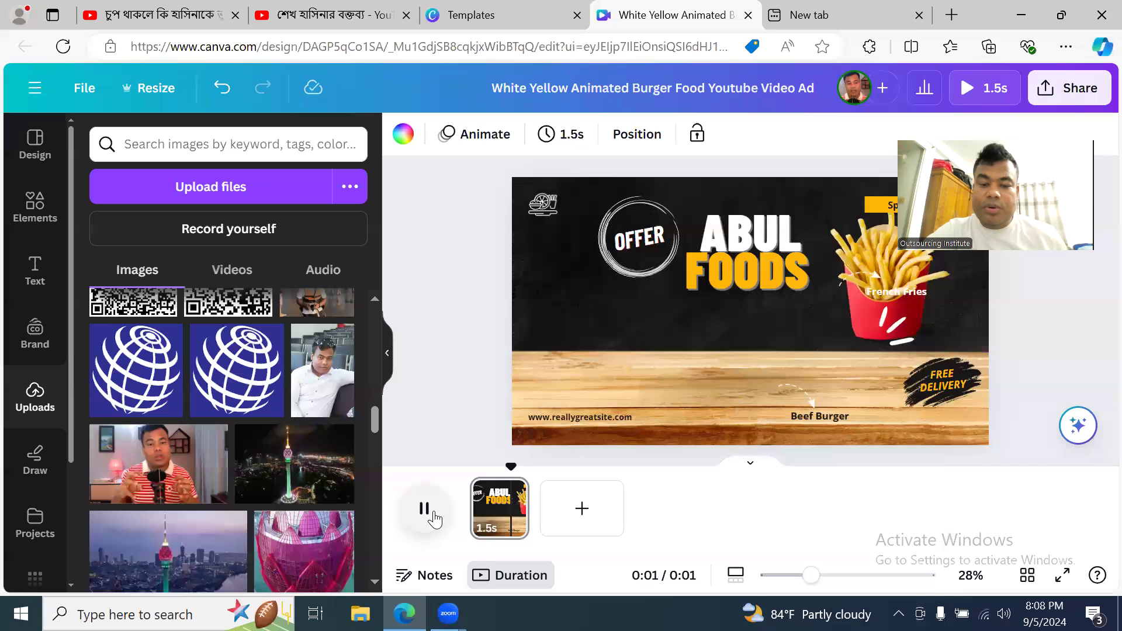
{"action": "left_click", "coordinate": [433, 518]}
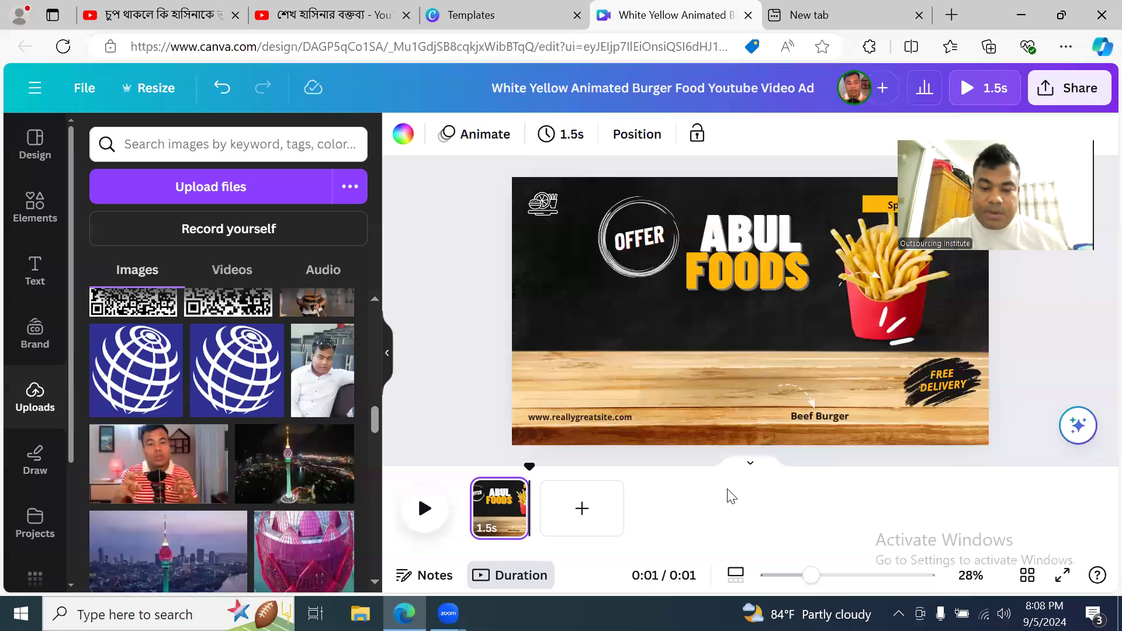
- Move the yellow FOODS text slightly down and left beneath ABUL
{"action": "left_click", "coordinate": [731, 280]}
{"action": "left_click", "coordinate": [734, 285]}
{"action": "left_click_drag", "start_coordinate": [734, 284], "coordinate": [728, 278]}
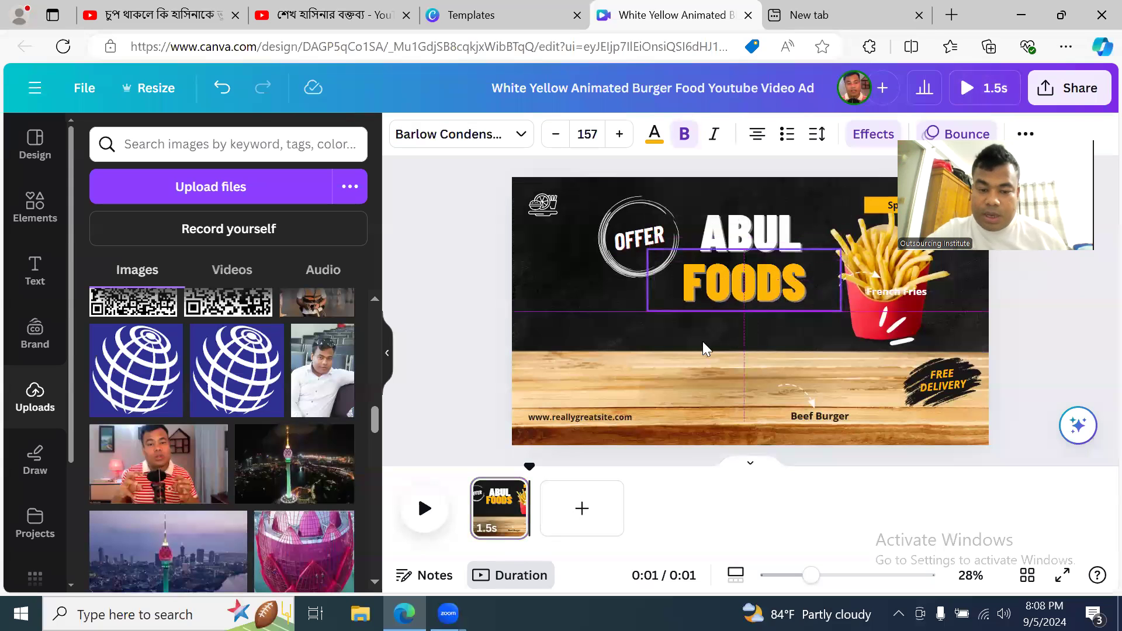
- Add a blank second page after the burger page and shorten its duration to 1.5 seconds
{"action": "left_click", "coordinate": [582, 510]}
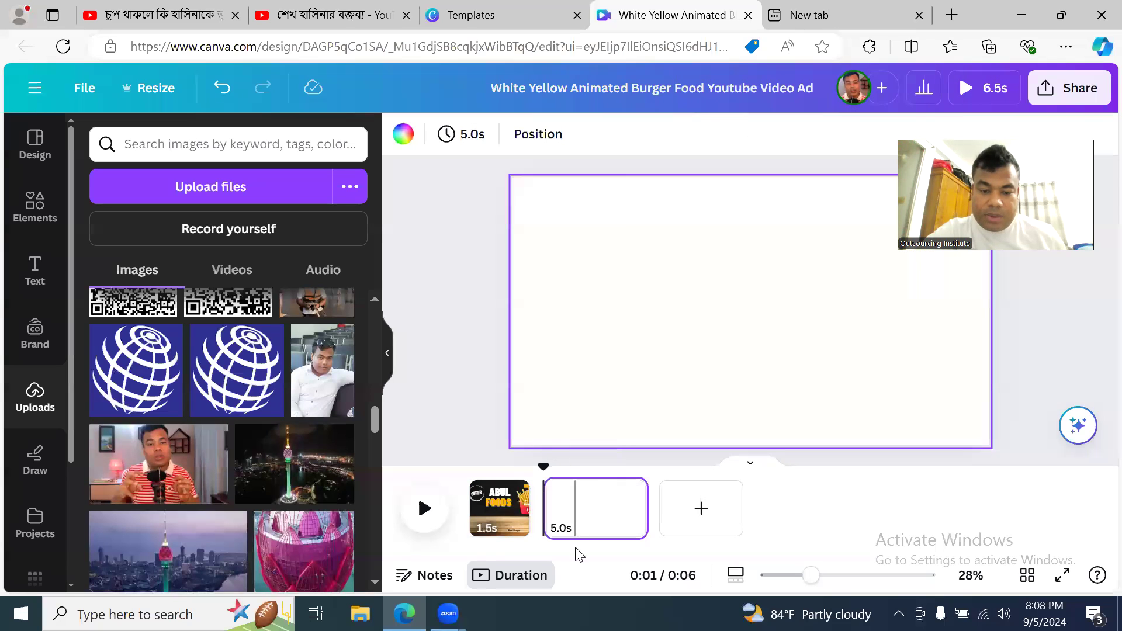
{"action": "left_click_drag", "start_coordinate": [643, 510], "coordinate": [575, 512]}
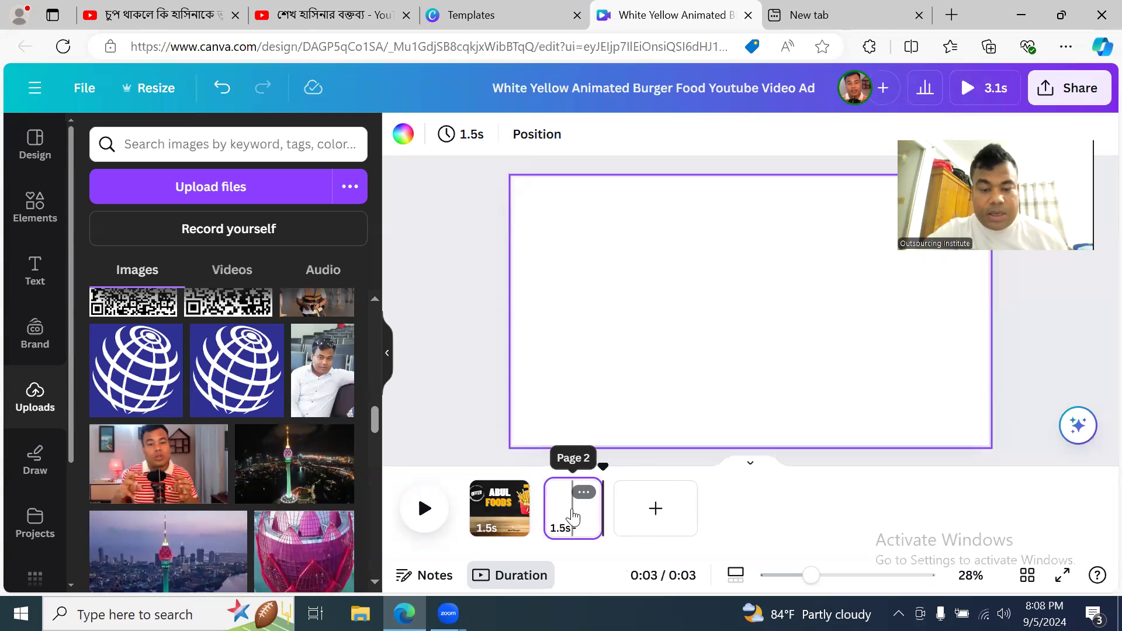
{"action": "left_click", "coordinate": [572, 516]}
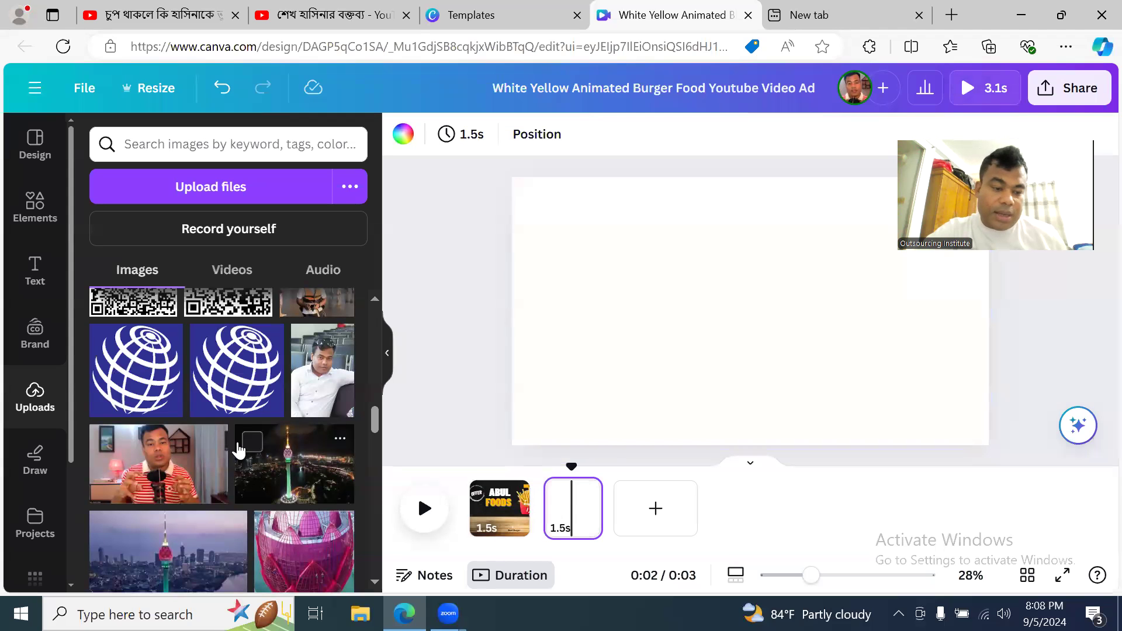
- Add the microphone photo, the blue globe logo and the seated man's photo to page 2, resizing and spreading them apart
{"action": "left_click", "coordinate": [175, 461]}
{"action": "left_click", "coordinate": [278, 376]}
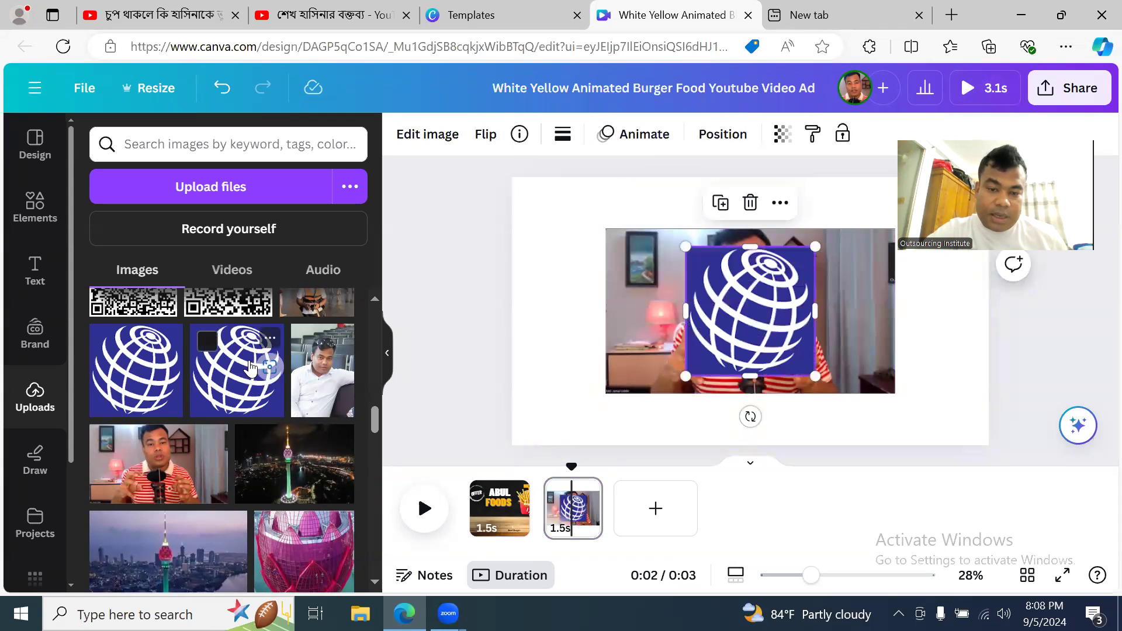
{"action": "left_click", "coordinate": [335, 376]}
{"action": "left_click_drag", "start_coordinate": [730, 313], "coordinate": [559, 333]}
{"action": "left_click", "coordinate": [778, 299]}
{"action": "left_click_drag", "start_coordinate": [778, 299], "coordinate": [767, 274]}
{"action": "left_click", "coordinate": [825, 310]}
{"action": "left_click_drag", "start_coordinate": [890, 229], "coordinate": [762, 304]}
- Delete the photo of the man with the microphone from page 2
{"action": "left_click", "coordinate": [550, 293]}
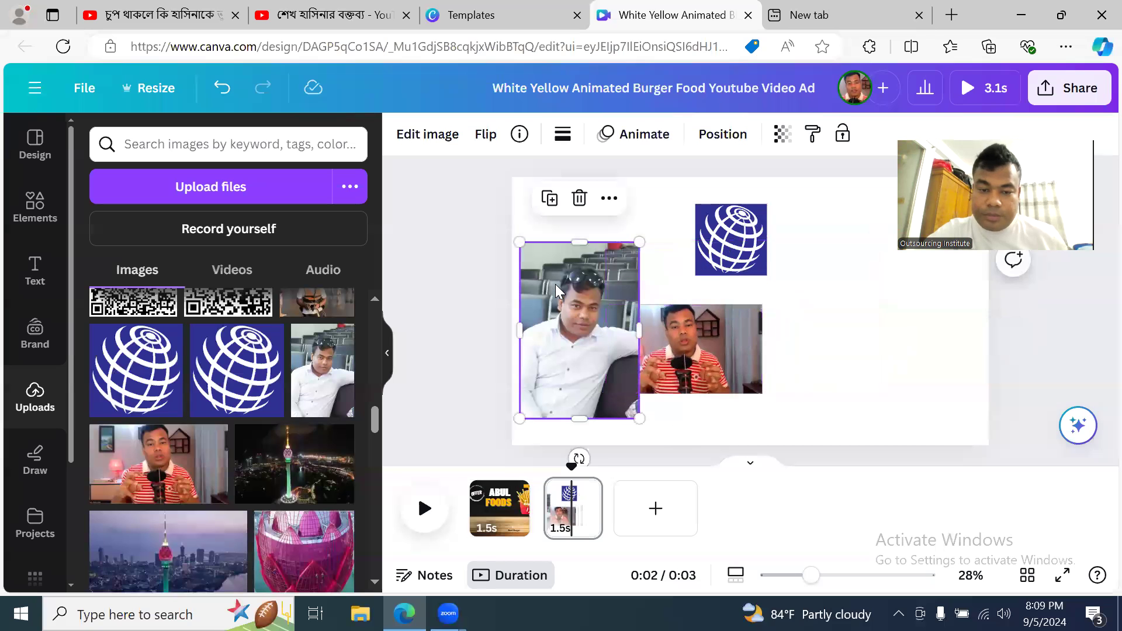
{"action": "left_click", "coordinate": [725, 348]}
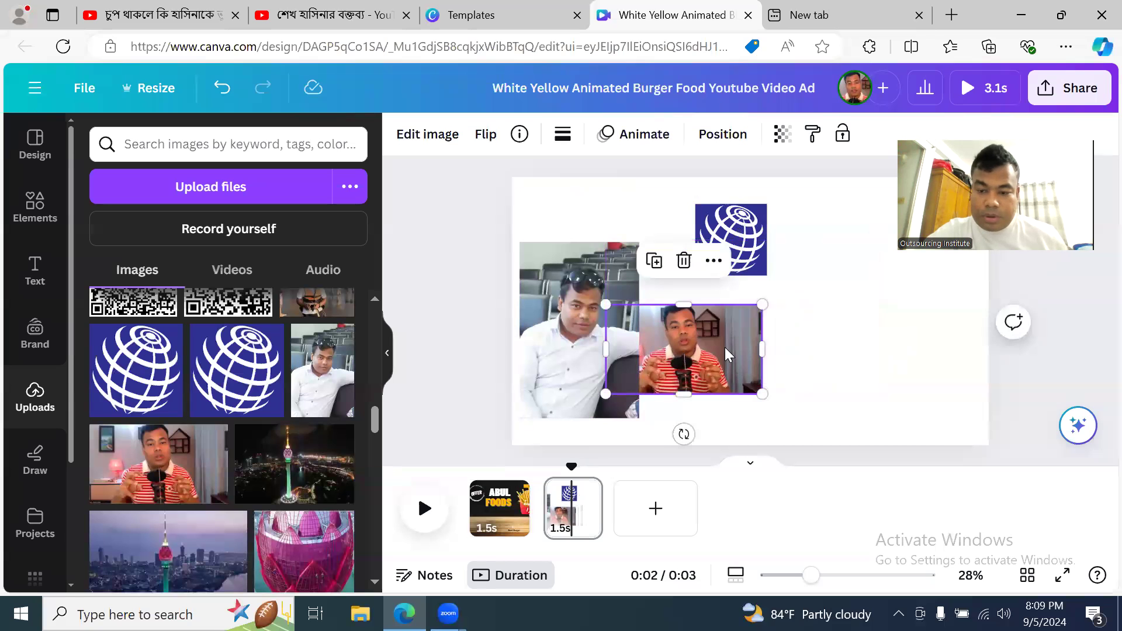
{"action": "key", "text": "Delete"}
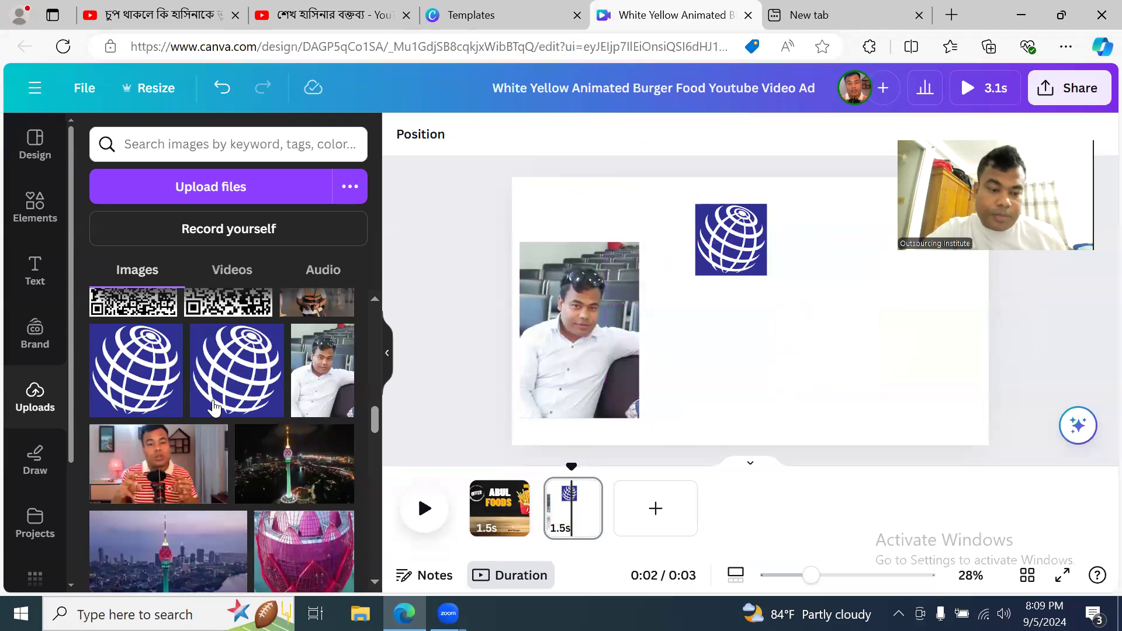
- Add a default heading text box to the middle of page 2
{"action": "scroll", "coordinate": [214, 407], "scroll_direction": "up", "scroll_amount": 5}
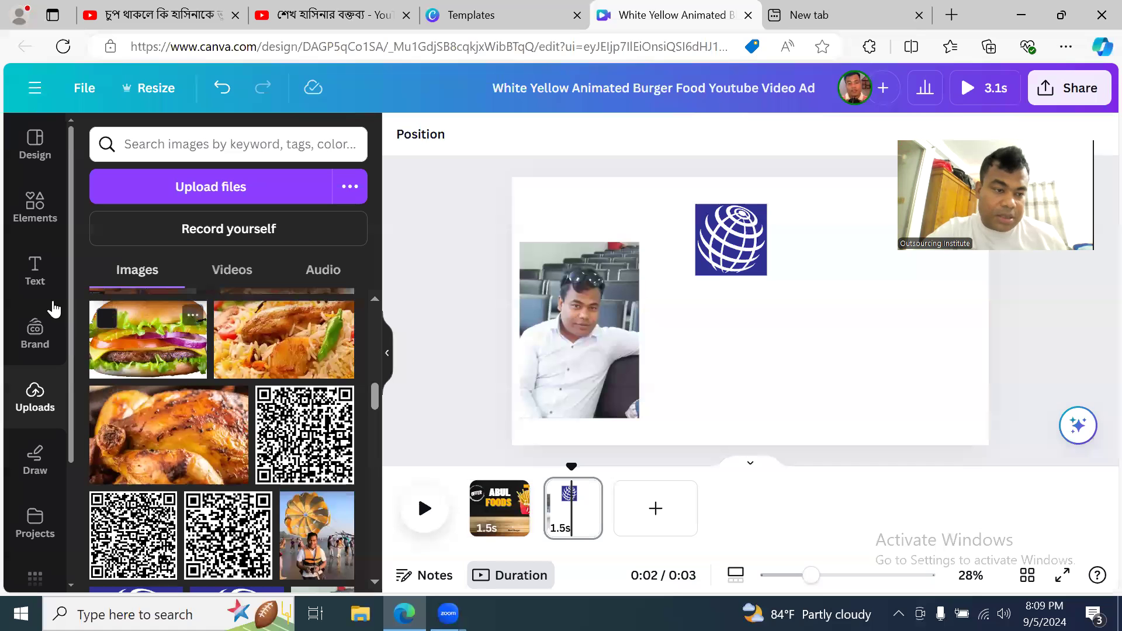
{"action": "left_click", "coordinate": [35, 269]}
{"action": "left_click", "coordinate": [245, 362]}
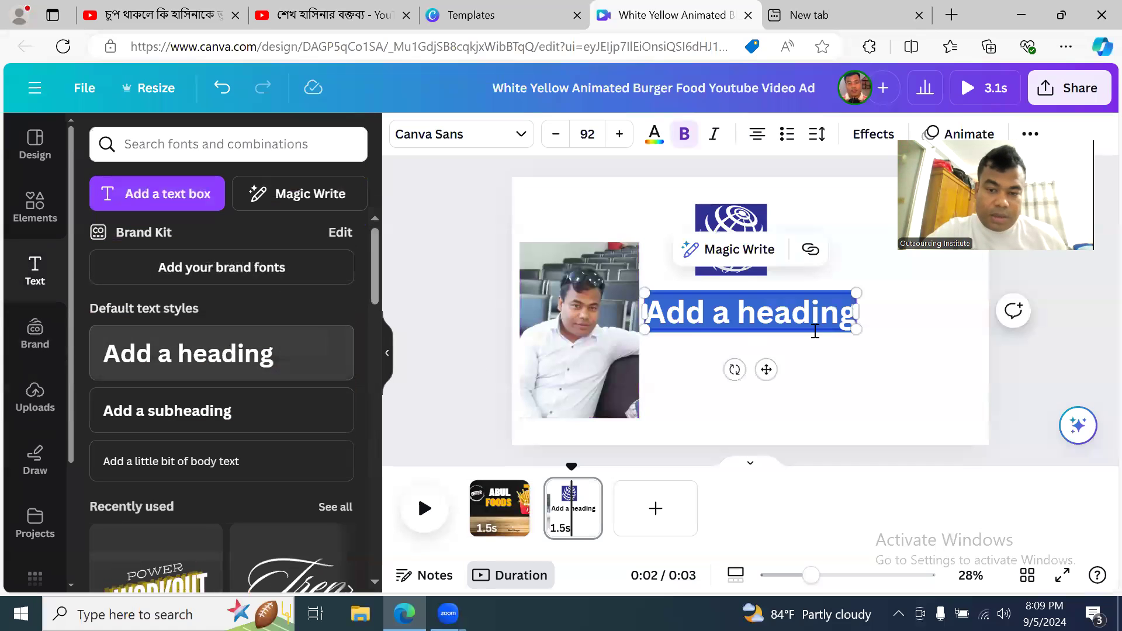
- Delete the seated man's photo and the blue globe logo from page 2, leaving only the heading
{"action": "left_click", "coordinate": [594, 369]}
{"action": "key", "text": "Delete"}
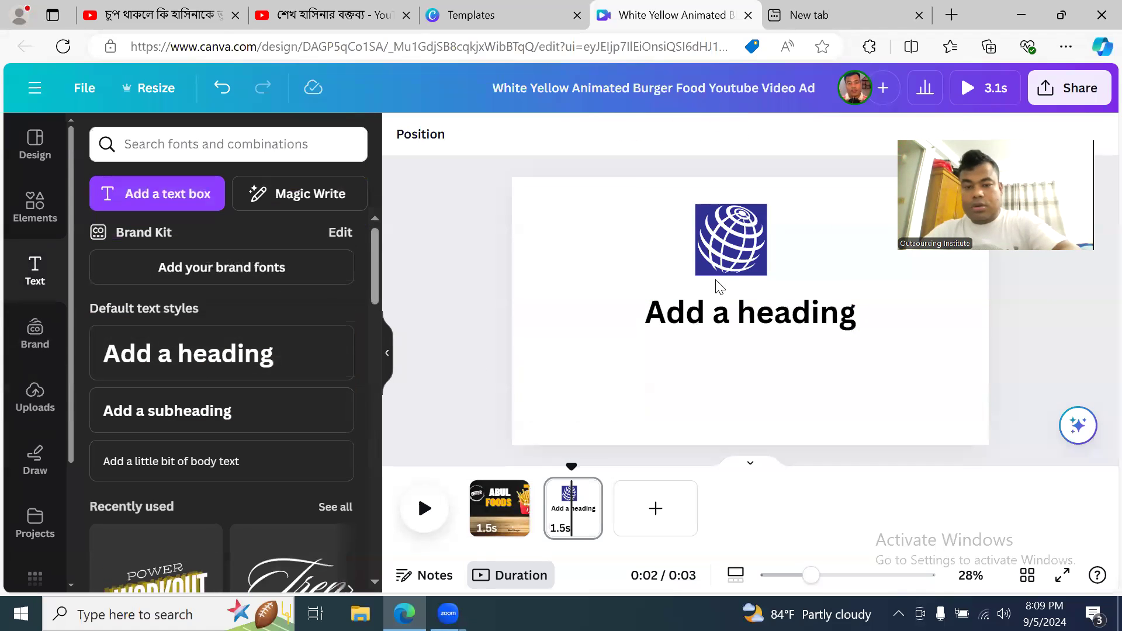
{"action": "left_click", "coordinate": [750, 326]}
- Replace the placeholder heading on page 2 with the text "Presented By"
{"action": "double_click", "coordinate": [750, 320]}
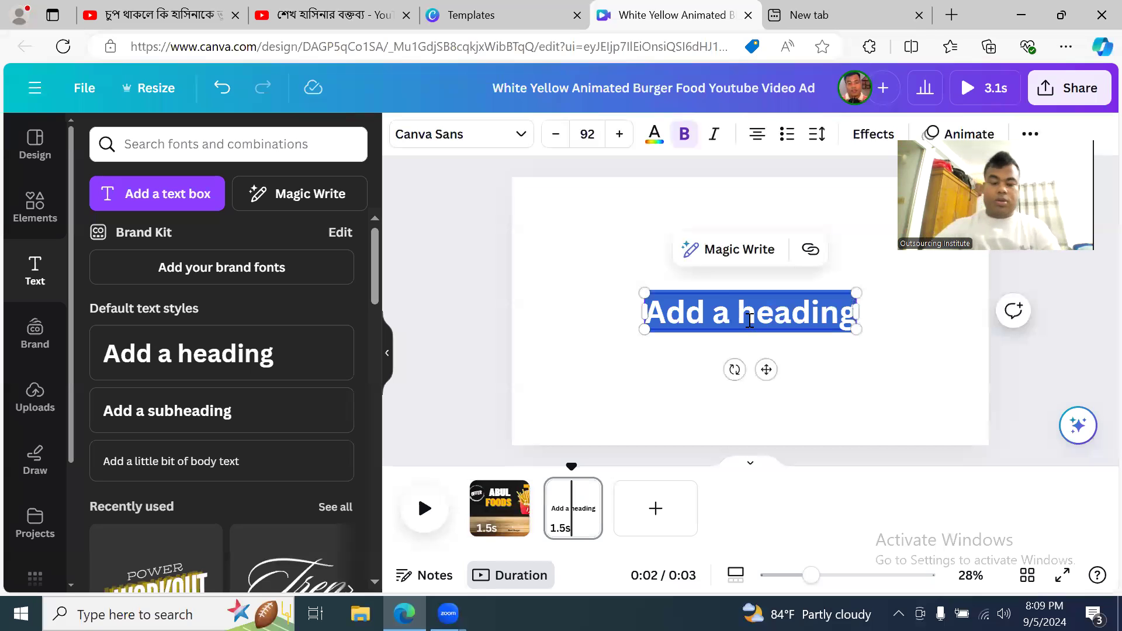
{"action": "type", "text": "Presen"}
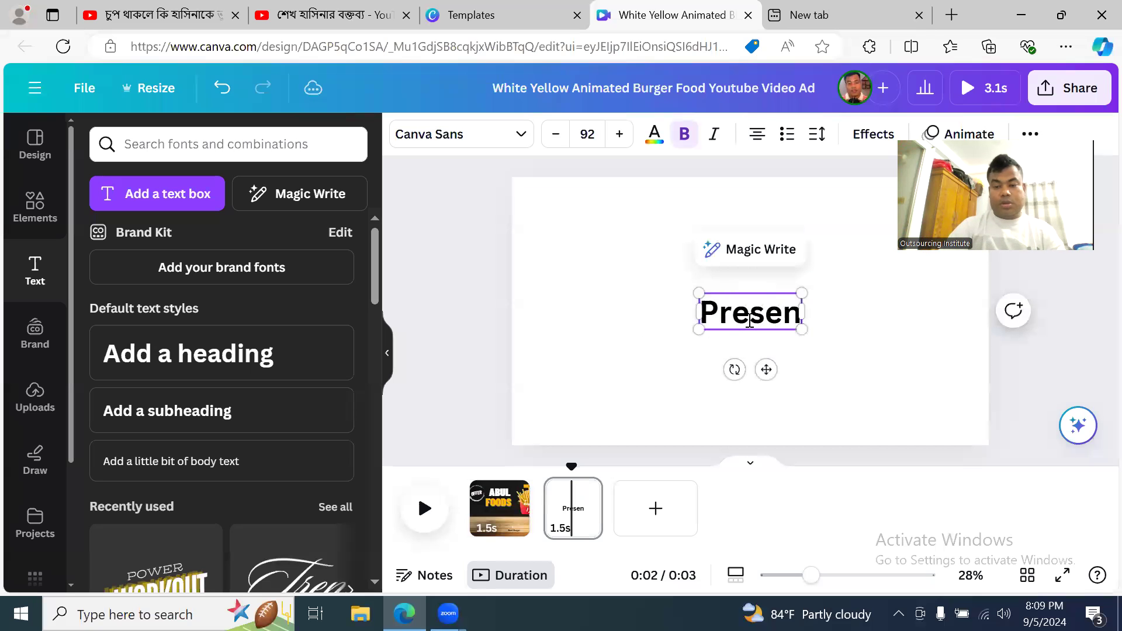
{"action": "type", "text": "ted By"}
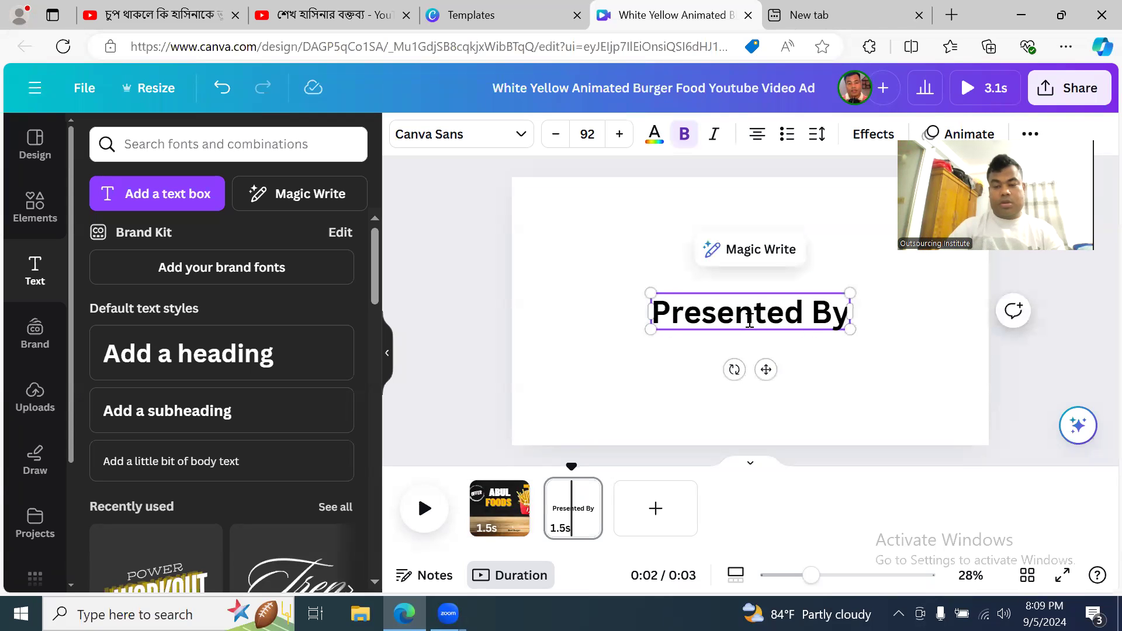
{"action": "left_click", "coordinate": [649, 368]}
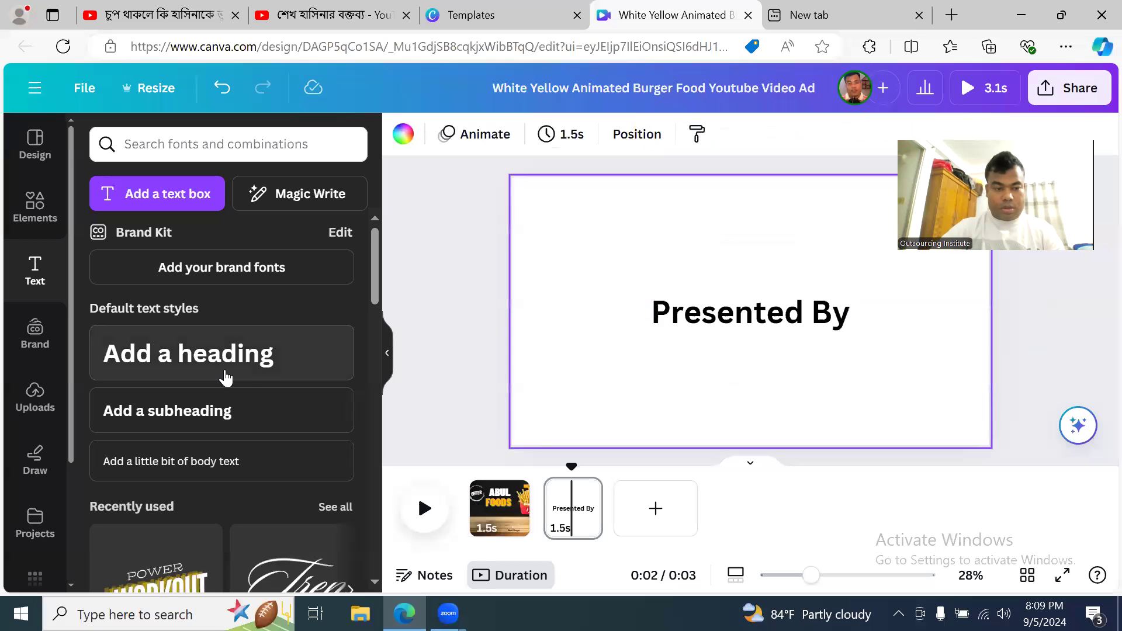
- Add a second heading reading "Abul Foods Limited" beneath "Presented By" and shift both lines slightly upward, centred on the page
{"action": "left_click", "coordinate": [245, 374]}
{"action": "left_click_drag", "start_coordinate": [791, 319], "coordinate": [777, 367]}
{"action": "double_click", "coordinate": [777, 367]}
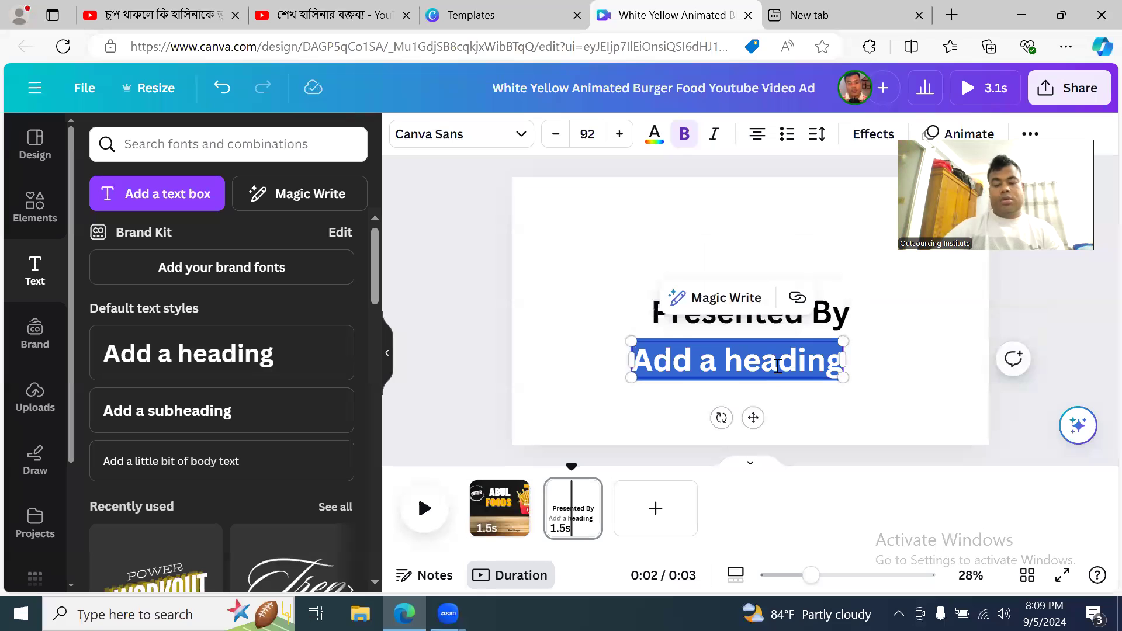
{"action": "type", "text": "Abul Fo"}
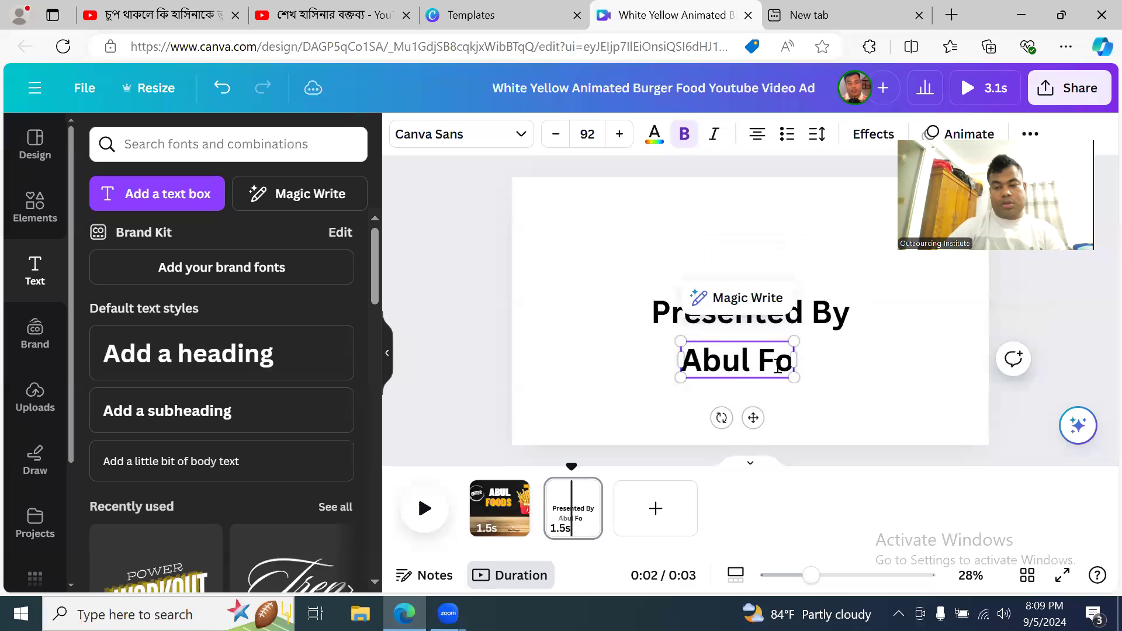
{"action": "type", "text": "ods Limi"}
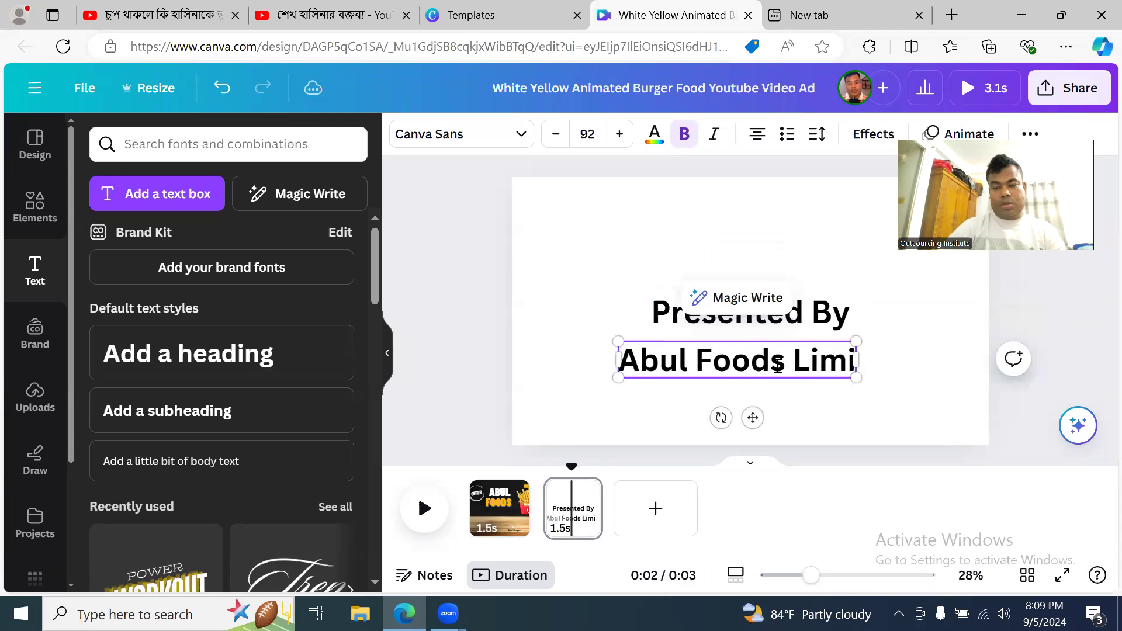
{"action": "type", "text": "ted"}
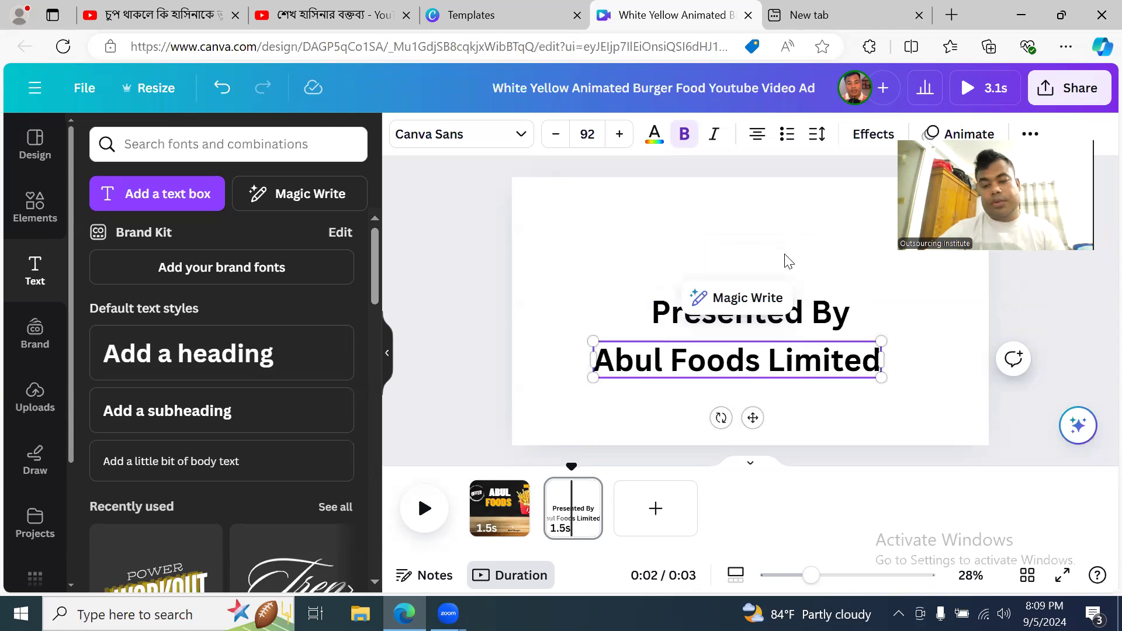
{"action": "left_click", "coordinate": [789, 261]}
{"action": "left_click_drag", "start_coordinate": [809, 327], "coordinate": [807, 296]}
{"action": "left_click_drag", "start_coordinate": [840, 365], "coordinate": [853, 336]}
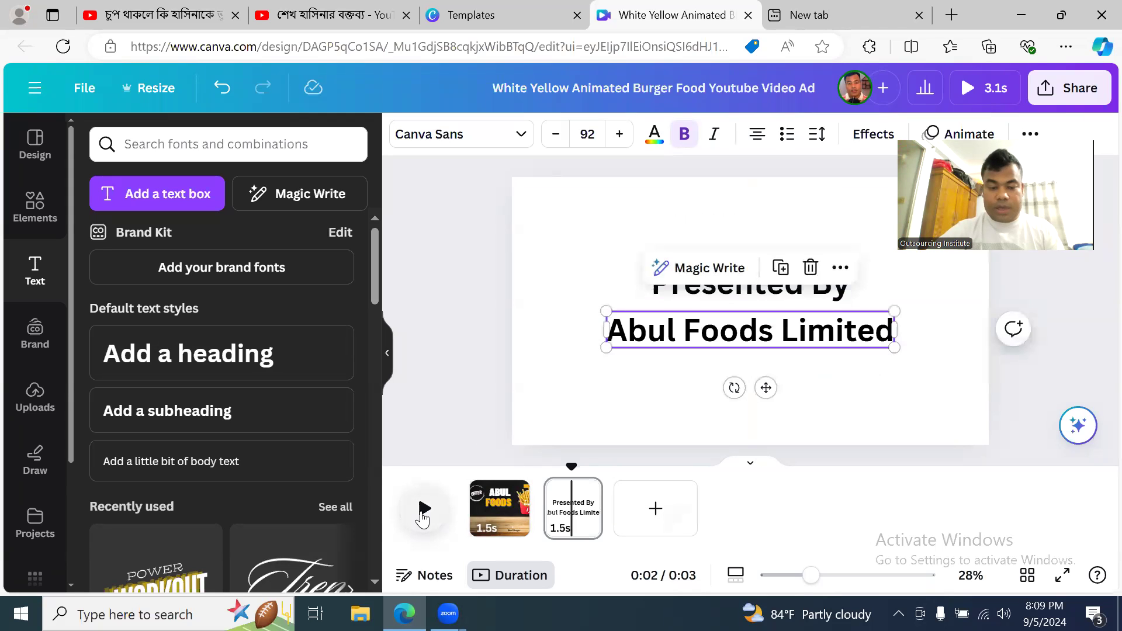
- Fill the background of page 2 with the default yellow-to-orange gradient
{"action": "left_click", "coordinate": [586, 385]}
{"action": "left_click", "coordinate": [404, 136]}
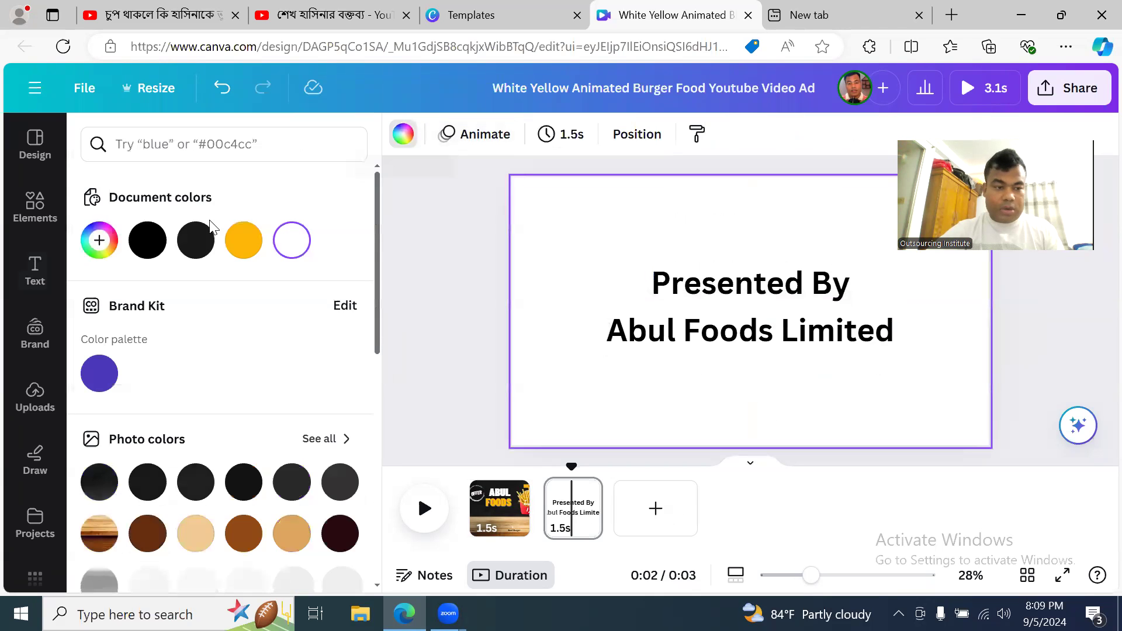
{"action": "scroll", "coordinate": [292, 409], "scroll_direction": "down", "scroll_amount": 4}
{"action": "scroll", "coordinate": [307, 468], "scroll_direction": "down", "scroll_amount": 3}
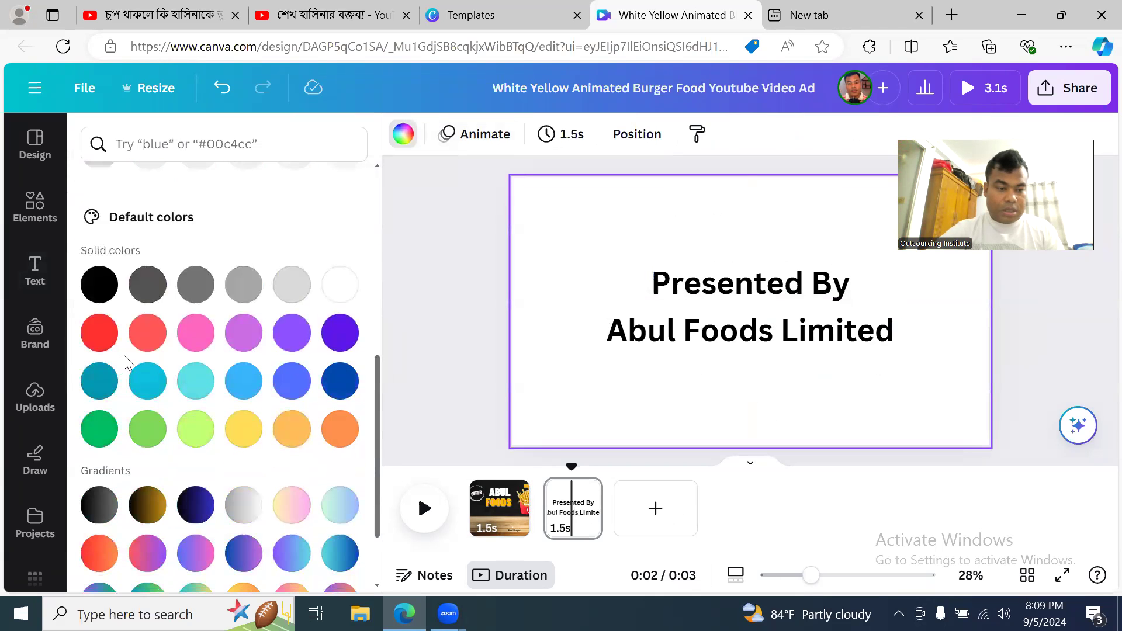
{"action": "scroll", "coordinate": [217, 453], "scroll_direction": "down", "scroll_amount": 2}
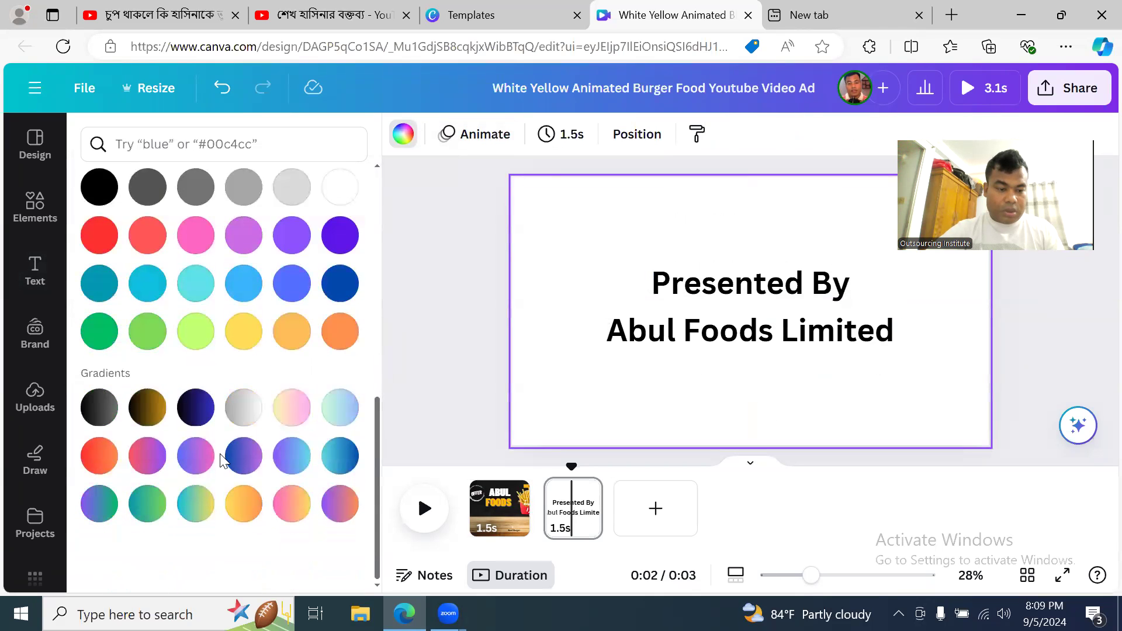
{"action": "left_click", "coordinate": [251, 513]}
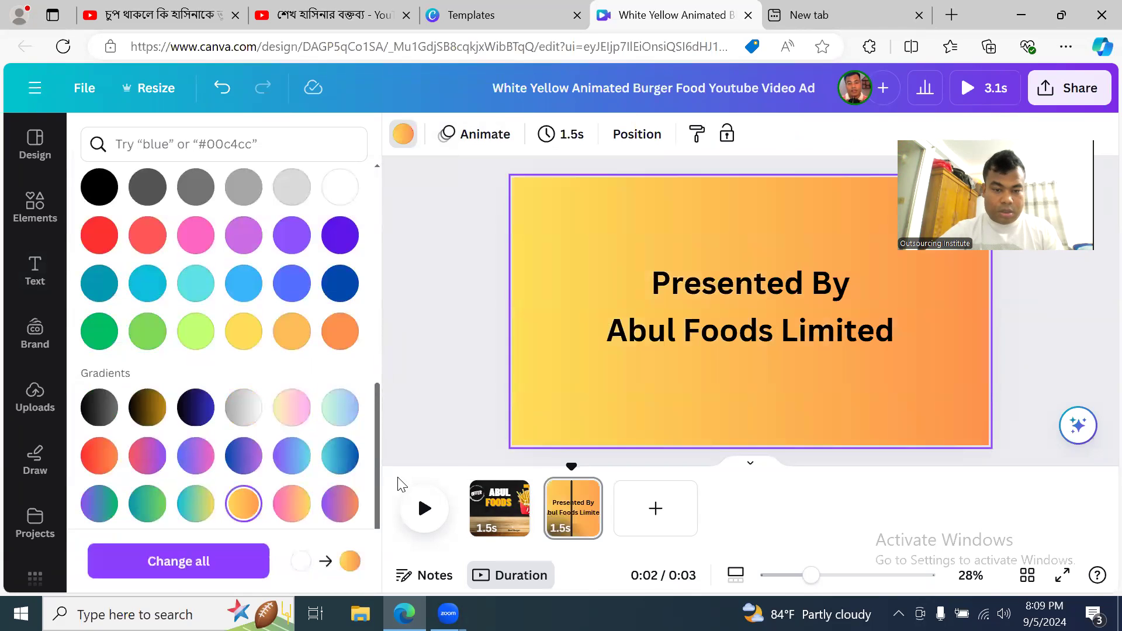
- Play the video to preview the first page followed by the "Presented By" page
{"action": "left_click", "coordinate": [422, 508]}
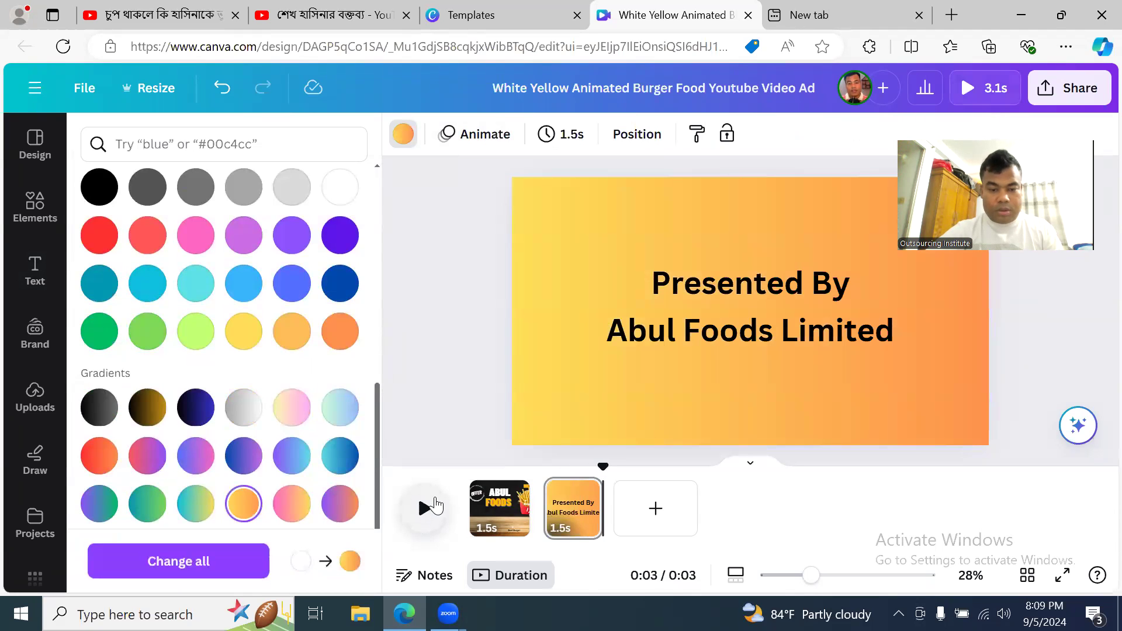
{"action": "left_click", "coordinate": [420, 506]}
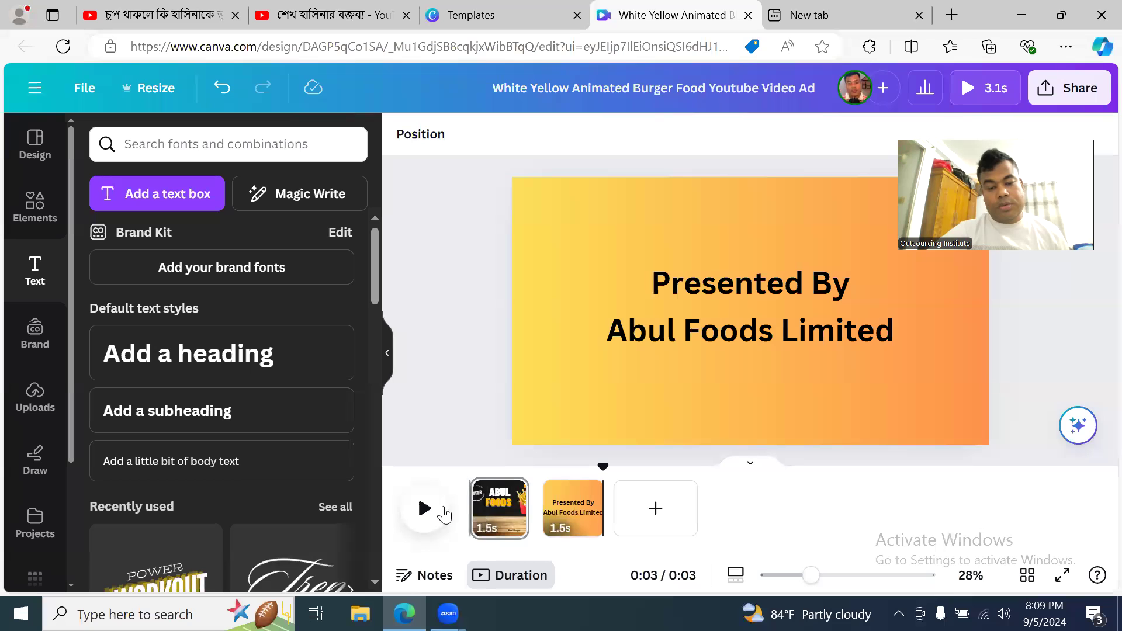
{"action": "left_click", "coordinate": [427, 513]}
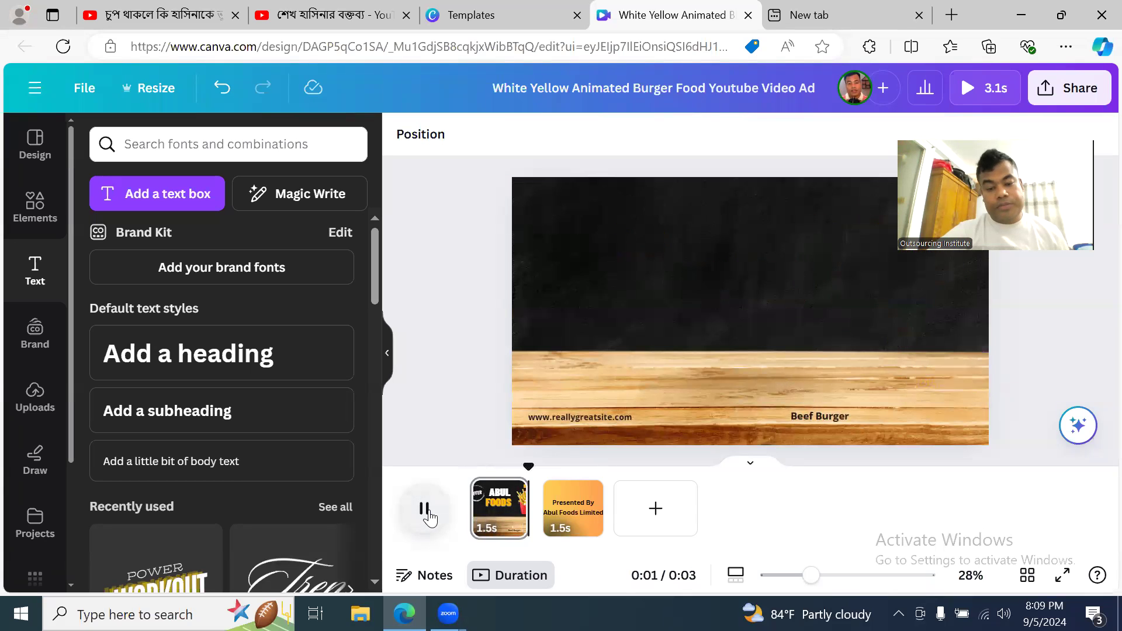
{"action": "left_click", "coordinate": [425, 512]}
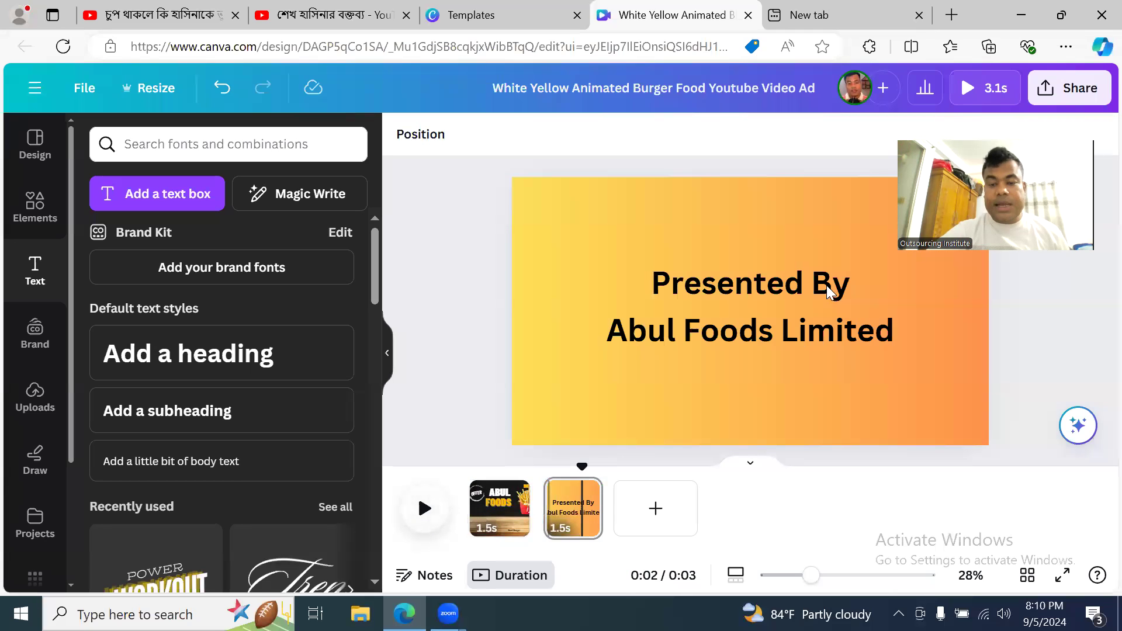
- Select the "Presented By" text, restore the browser window to a smaller size and widen it until the Animate option fits
{"action": "left_click", "coordinate": [728, 284]}
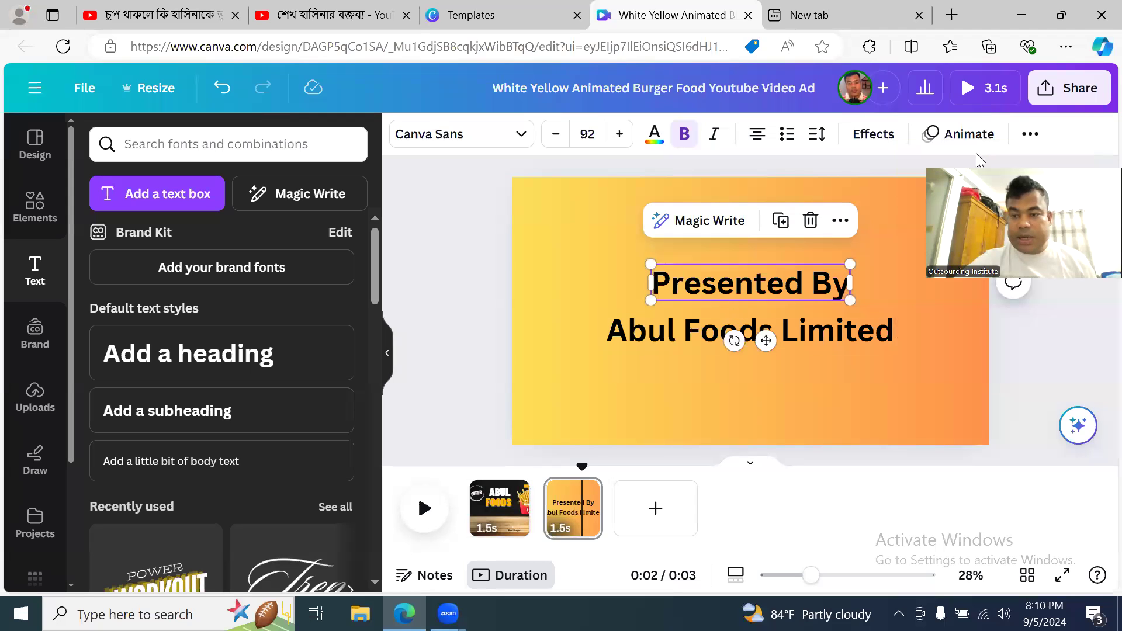
{"action": "double_click", "coordinate": [986, 22]}
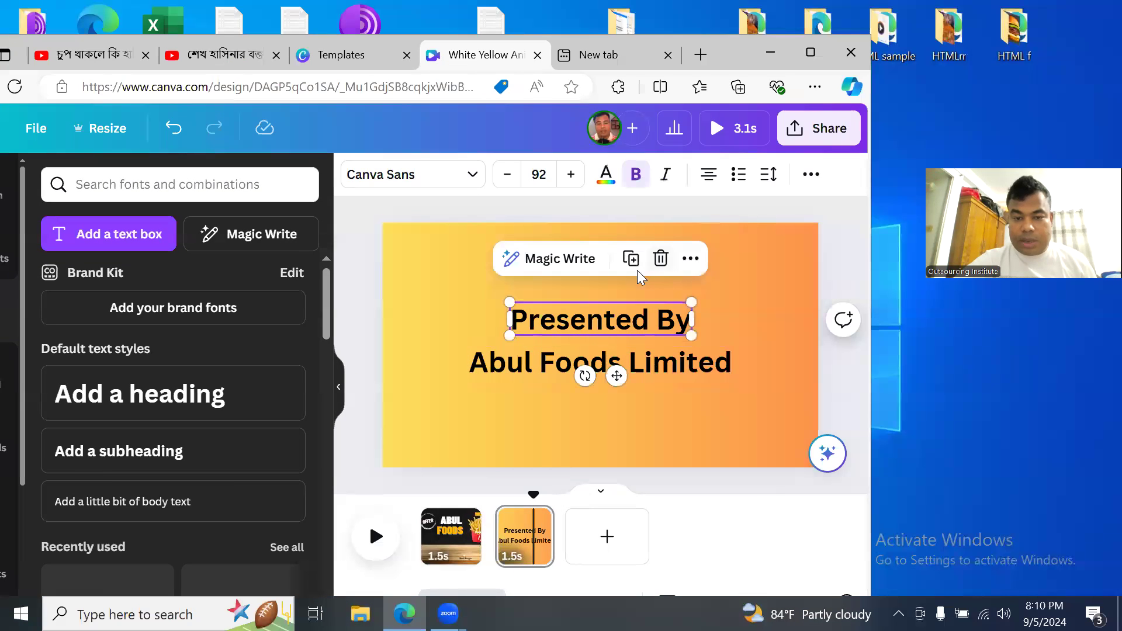
{"action": "left_click", "coordinate": [763, 293]}
{"action": "left_click", "coordinate": [632, 331]}
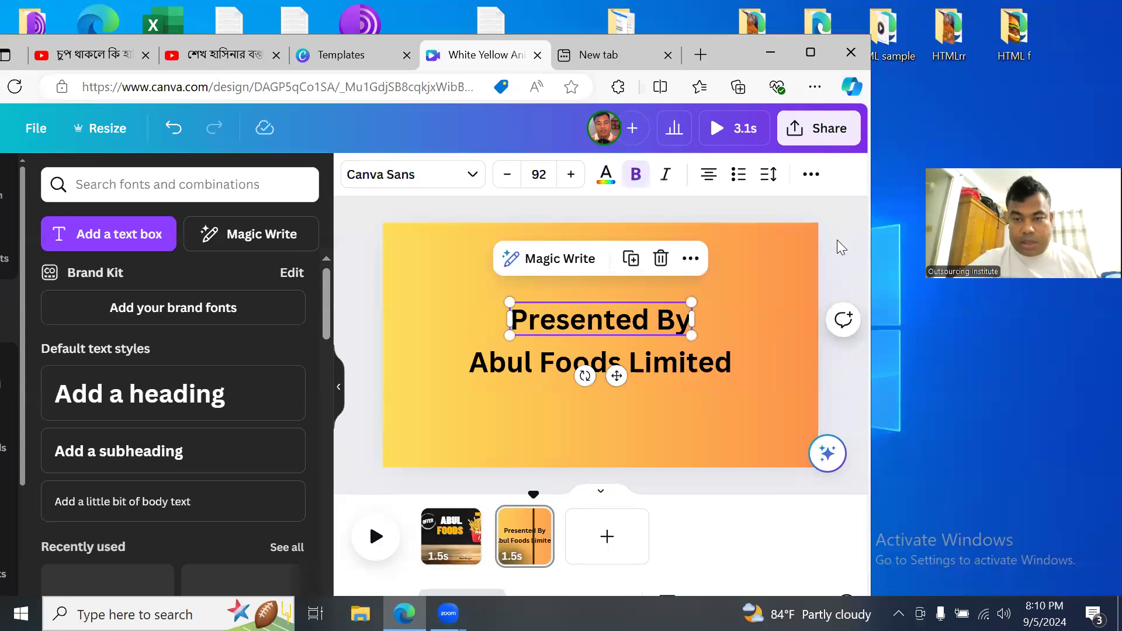
{"action": "left_click_drag", "start_coordinate": [871, 239], "coordinate": [989, 230]}
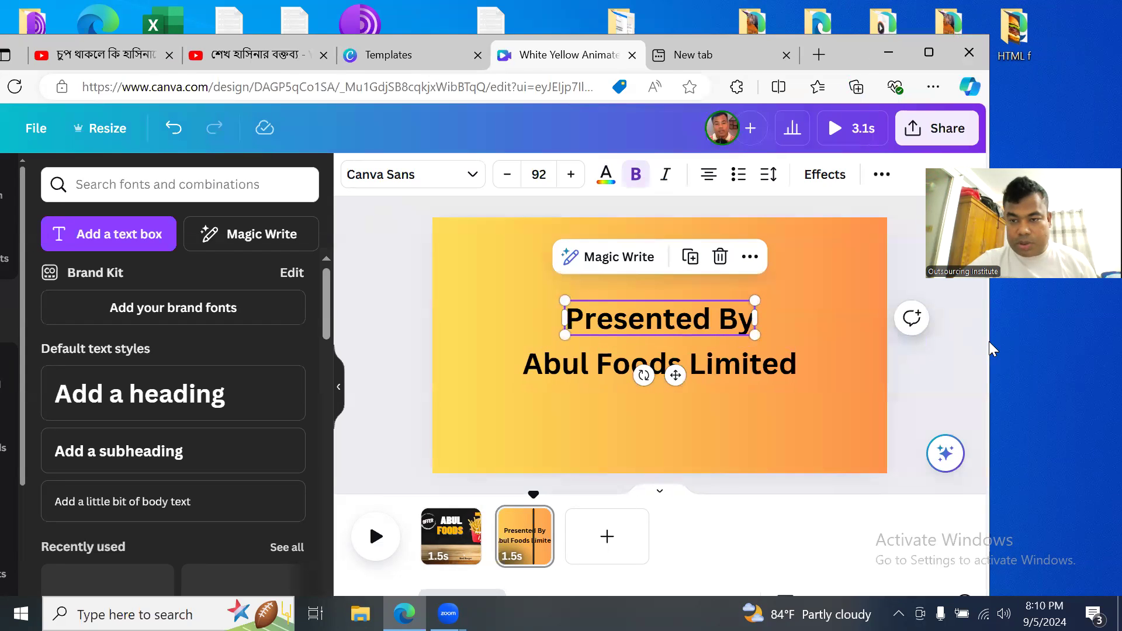
{"action": "left_click_drag", "start_coordinate": [992, 349], "coordinate": [1052, 346]}
- Apply the Pan text animation to "Presented By" and the Succession animation to "Abul Foods Limited", both on enter
{"action": "left_click", "coordinate": [917, 179]}
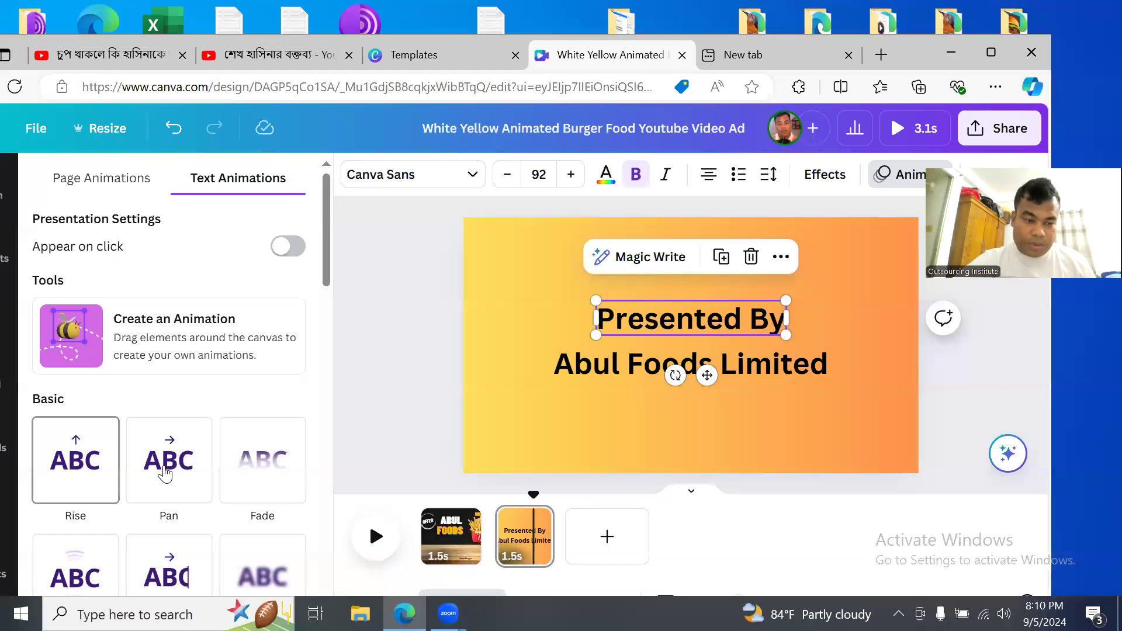
{"action": "left_click", "coordinate": [165, 474]}
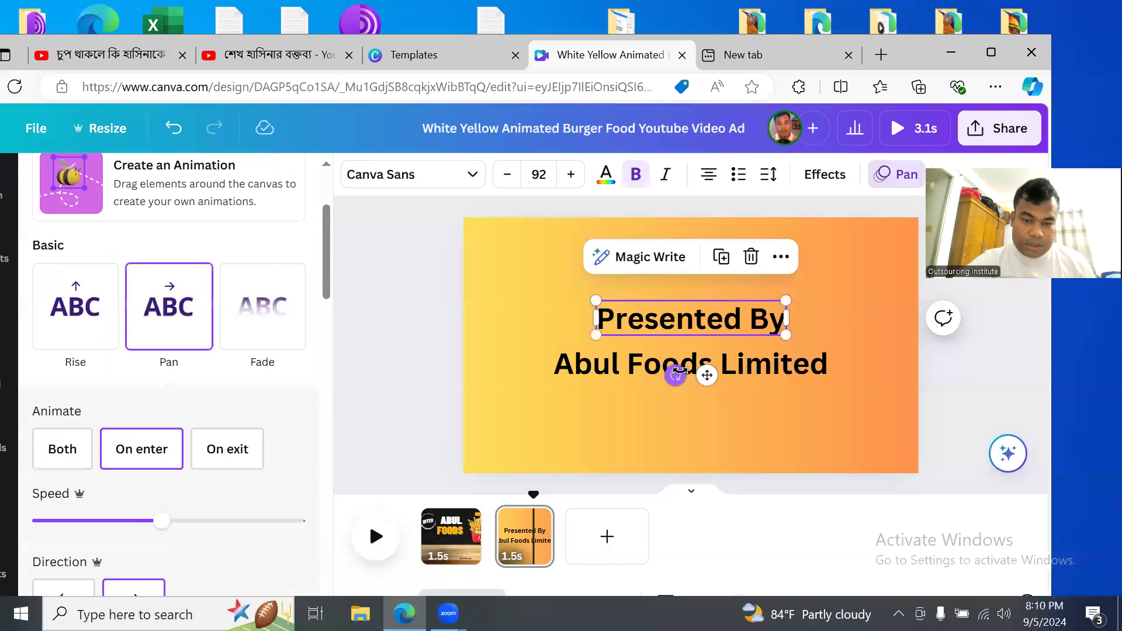
{"action": "left_click", "coordinate": [775, 365]}
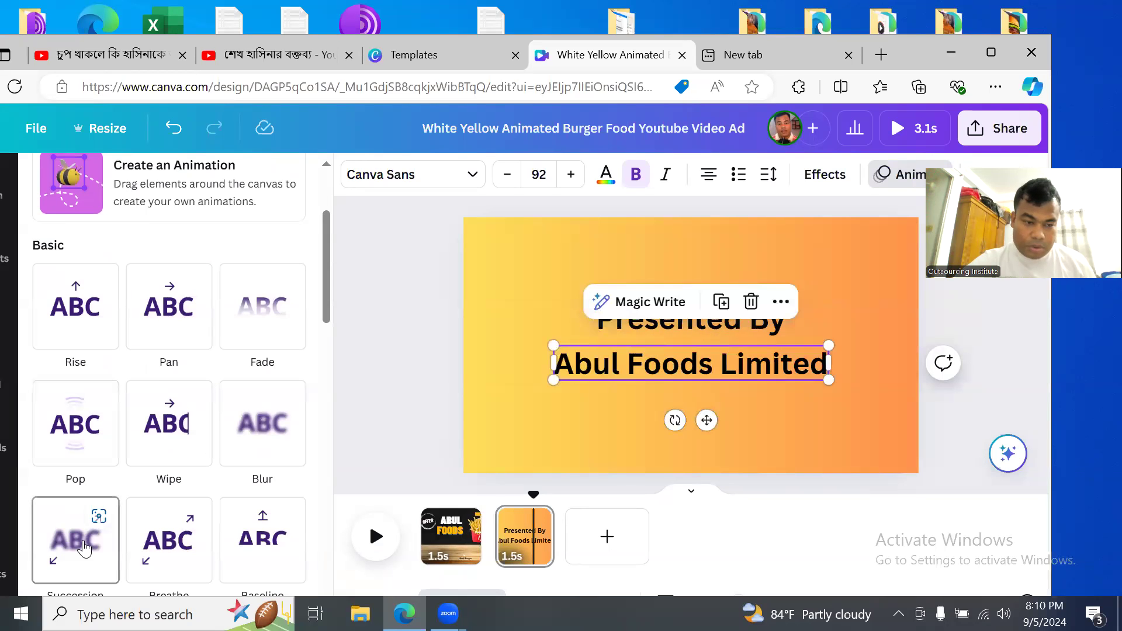
{"action": "left_click", "coordinate": [84, 548]}
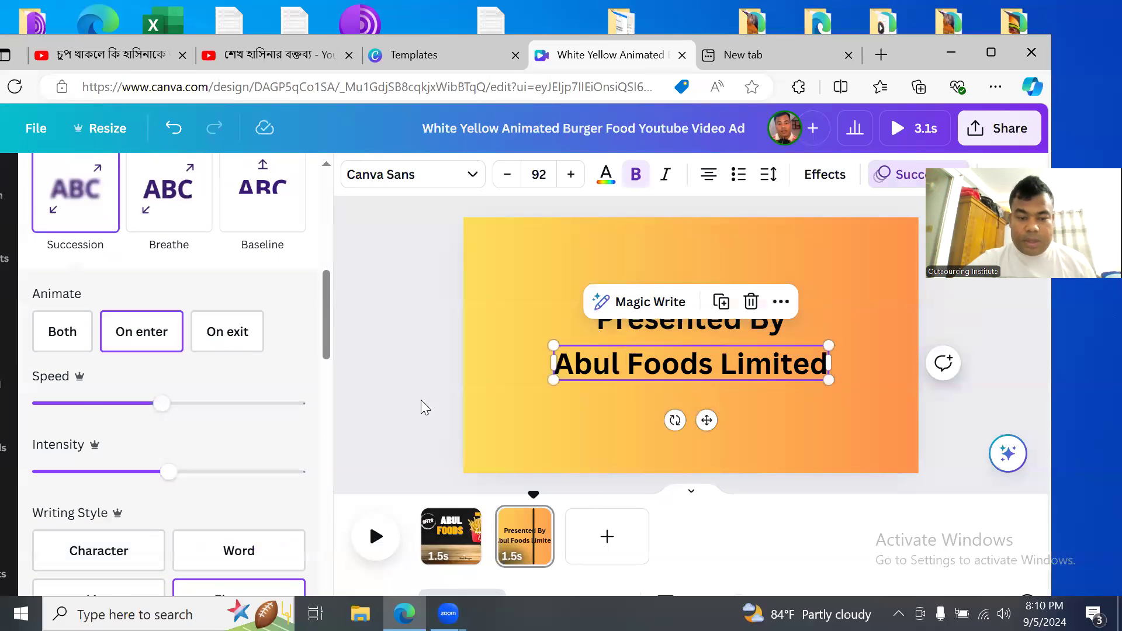
{"action": "left_click", "coordinate": [420, 402]}
- Play both pages to check the new text animations, and maximize the browser window
{"action": "left_click", "coordinate": [377, 536]}
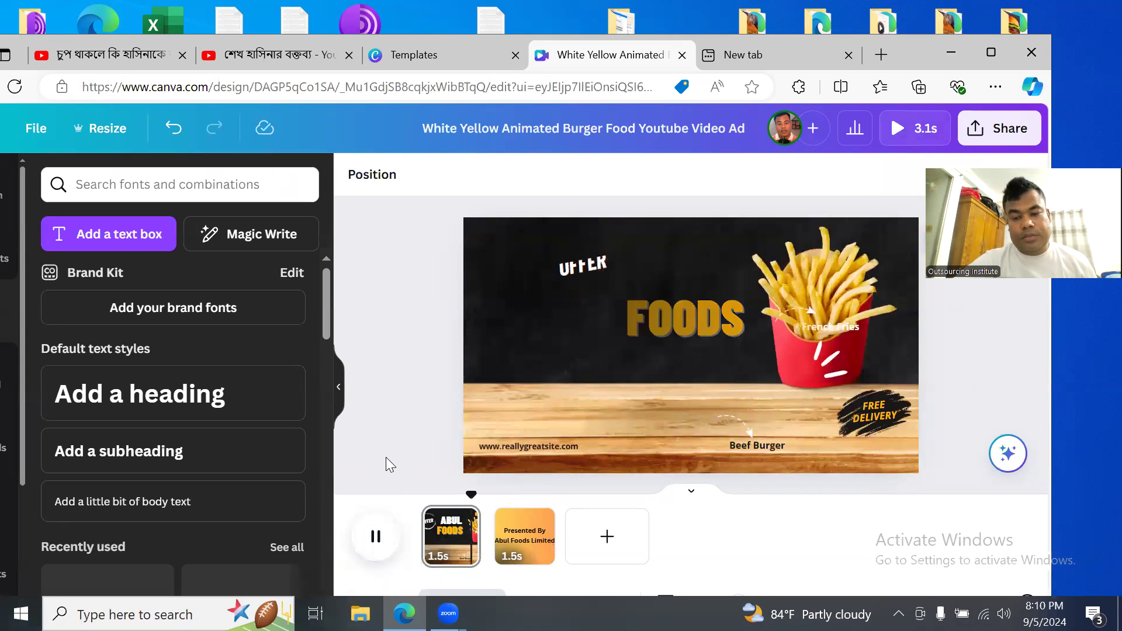
{"action": "left_click", "coordinate": [376, 536]}
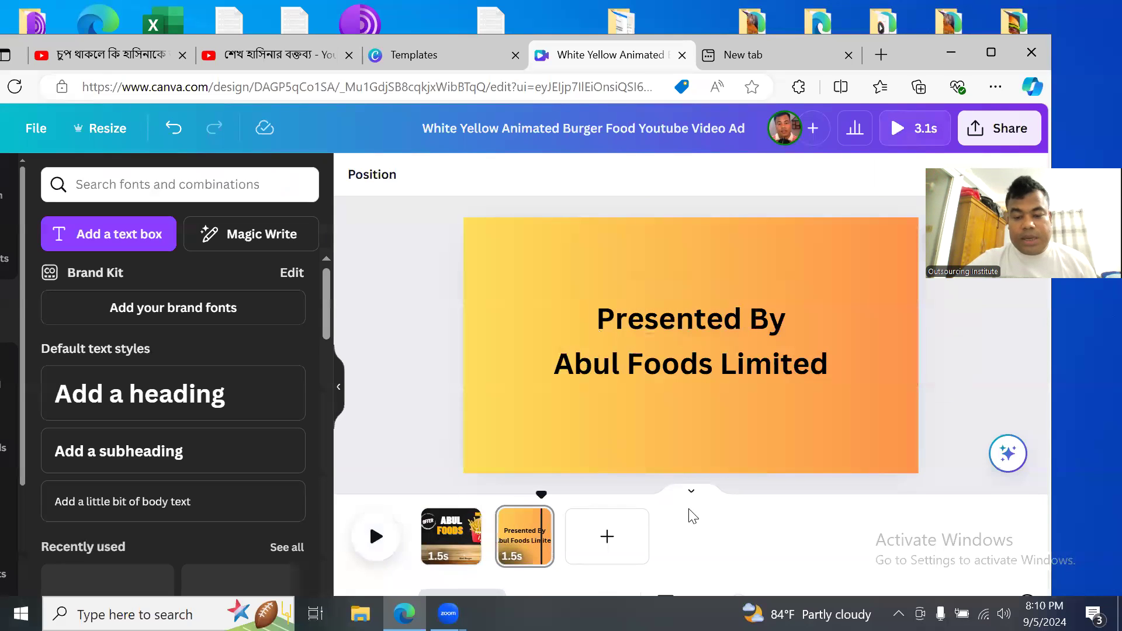
{"action": "left_click", "coordinate": [990, 52]}
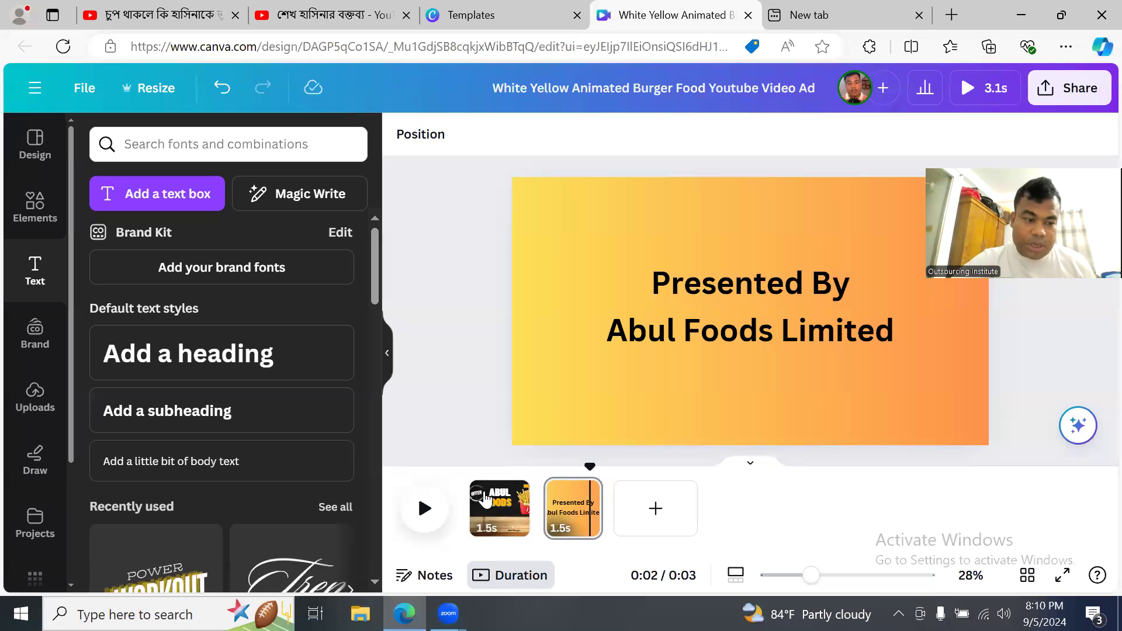
- Look through the editor's tool categories and installed apps for a place to add sound
{"action": "scroll", "coordinate": [288, 493], "scroll_direction": "down", "scroll_amount": 5}
{"action": "scroll", "coordinate": [270, 468], "scroll_direction": "up", "scroll_amount": 5}
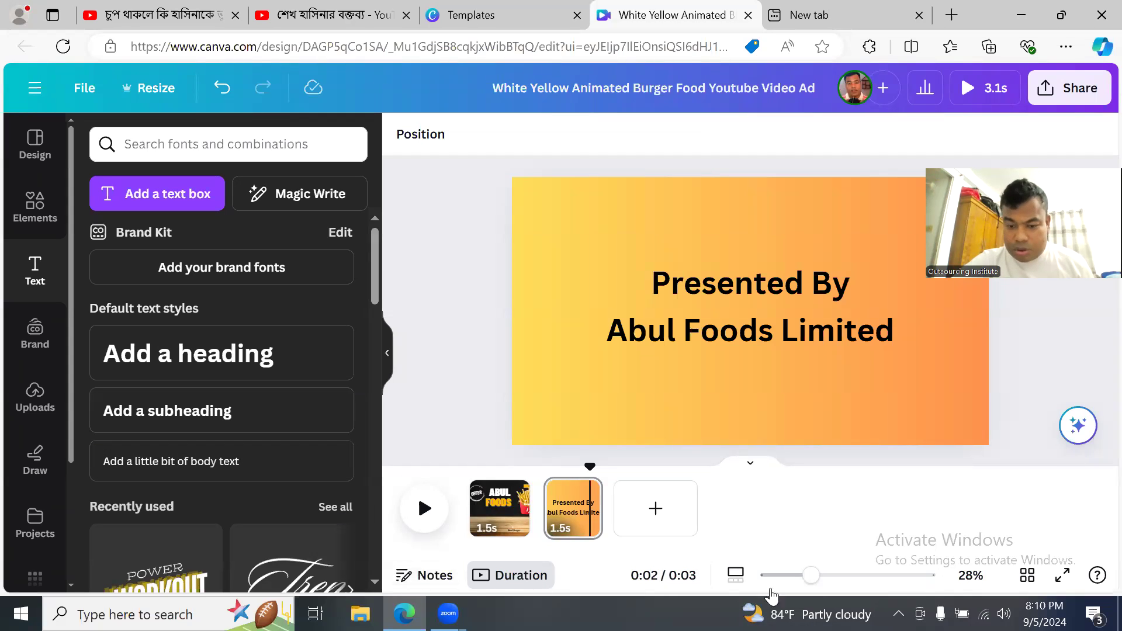
{"action": "mouse_move", "coordinate": [810, 575]}
{"action": "left_mouse_down"}
{"action": "mouse_move", "coordinate": [781, 575]}
{"action": "mouse_move", "coordinate": [798, 579]}
{"action": "left_mouse_up"}
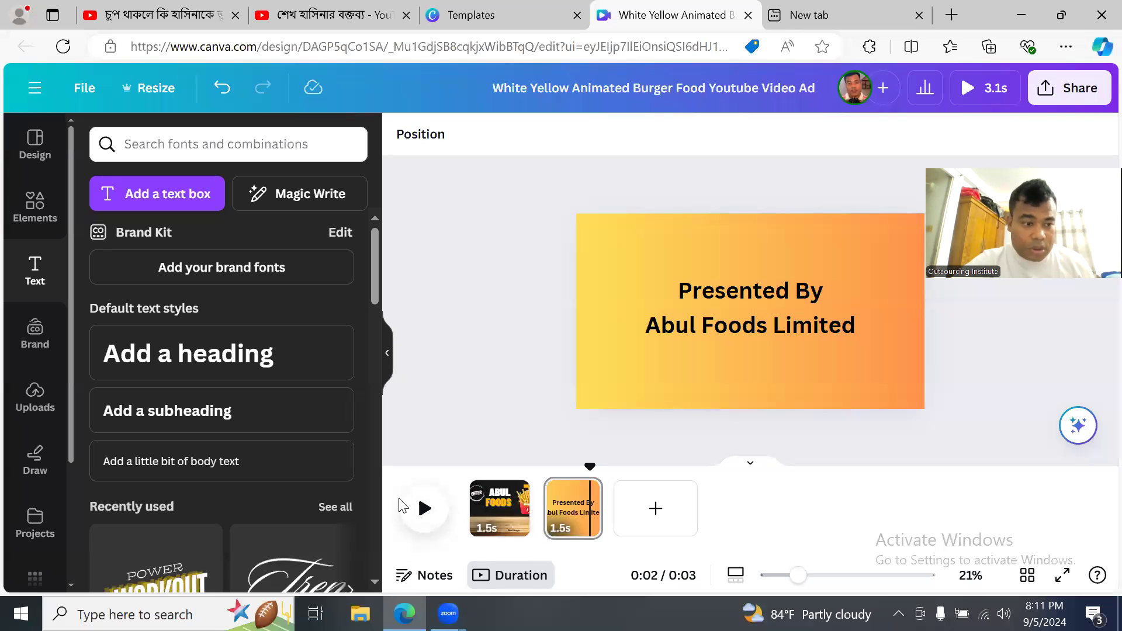
{"action": "scroll", "coordinate": [35, 401], "scroll_direction": "down", "scroll_amount": 5}
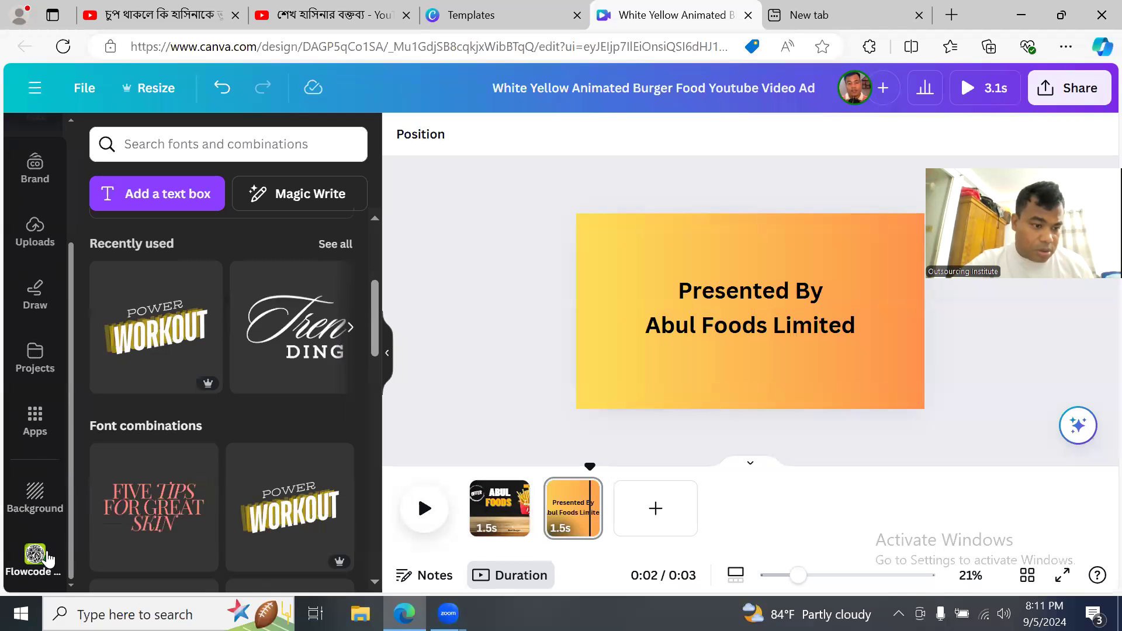
{"action": "scroll", "coordinate": [44, 476], "scroll_direction": "up", "scroll_amount": 2}
{"action": "scroll", "coordinate": [45, 476], "scroll_direction": "up", "scroll_amount": 2}
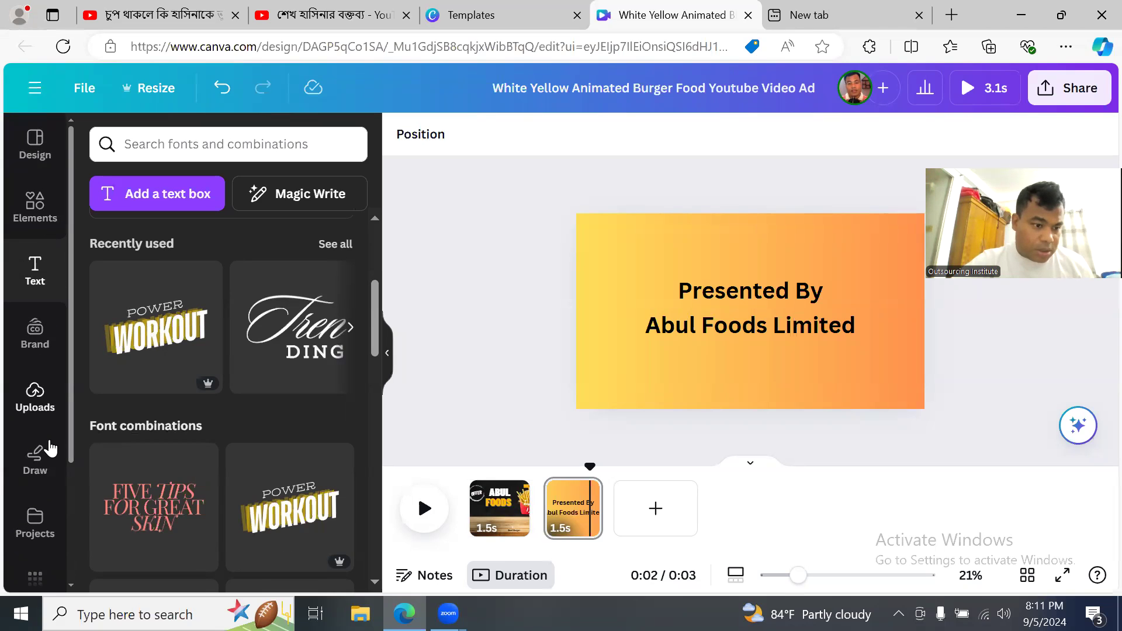
{"action": "scroll", "coordinate": [47, 461], "scroll_direction": "down", "scroll_amount": 4}
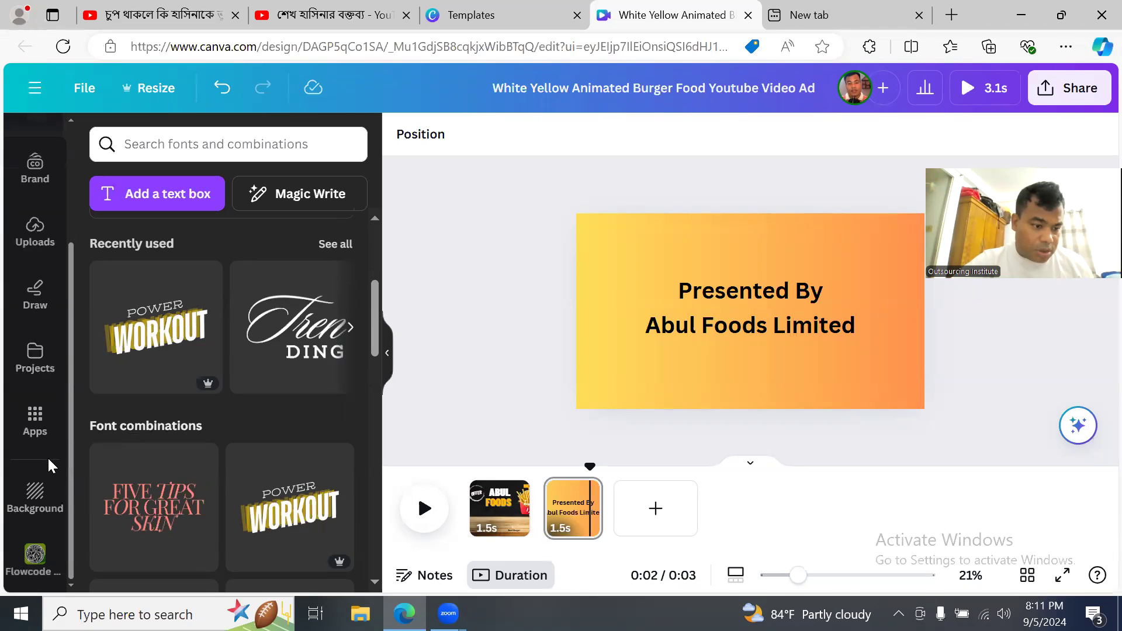
{"action": "scroll", "coordinate": [45, 450], "scroll_direction": "up", "scroll_amount": 4}
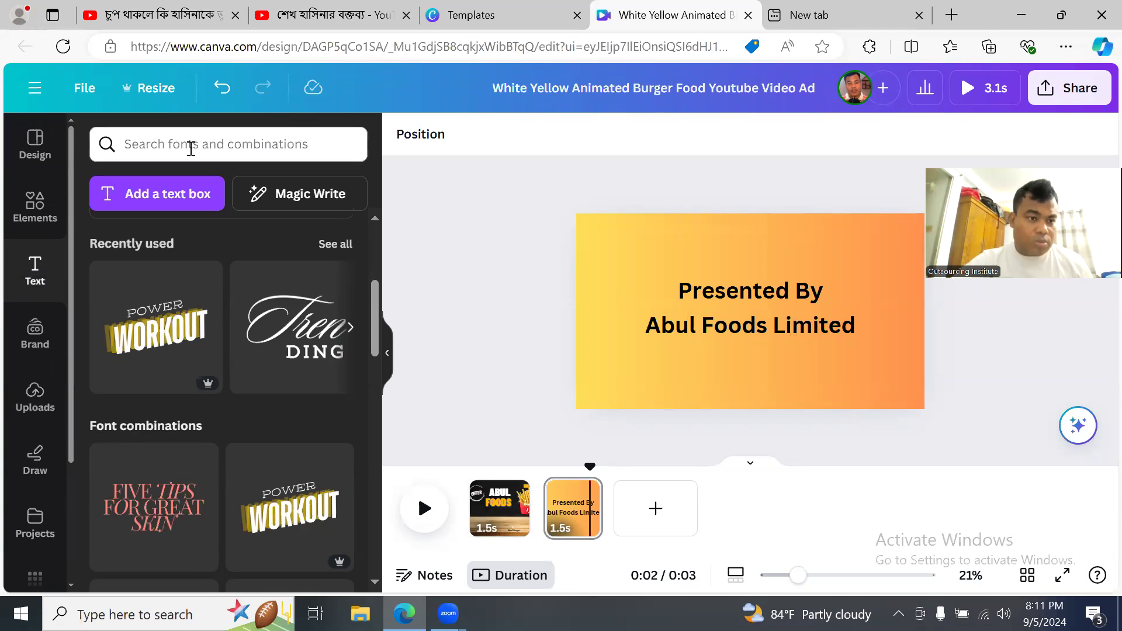
- Search the text library for "sound" and look through the editor's tool categories for an audio option
{"action": "left_click", "coordinate": [191, 146]}
{"action": "type", "text": "sound"}
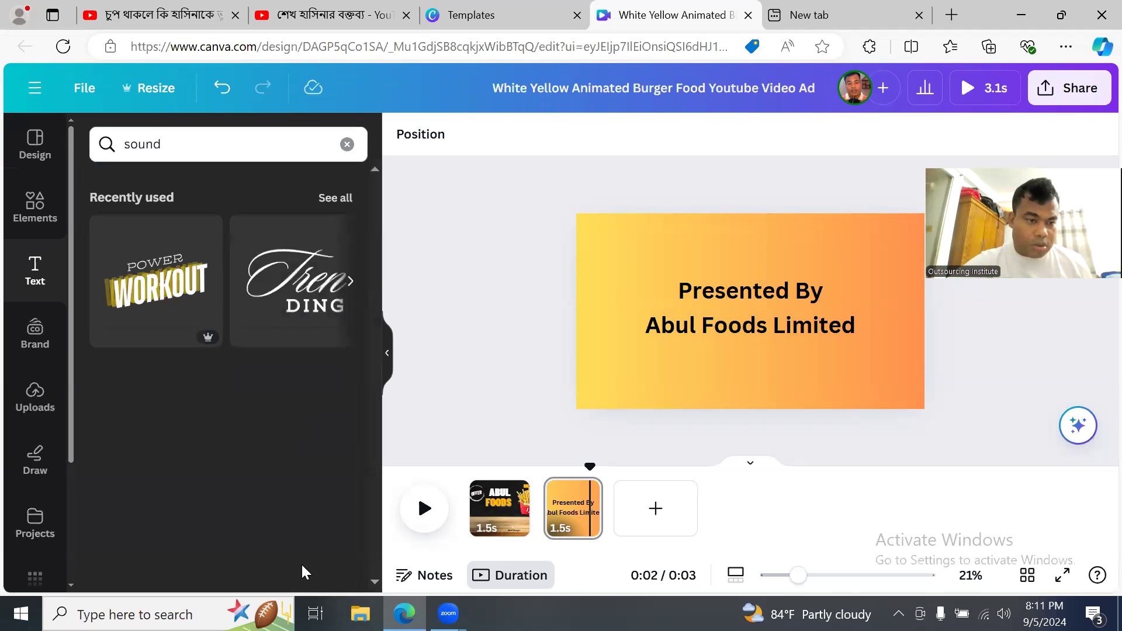
{"action": "scroll", "coordinate": [51, 237], "scroll_direction": "down", "scroll_amount": 1}
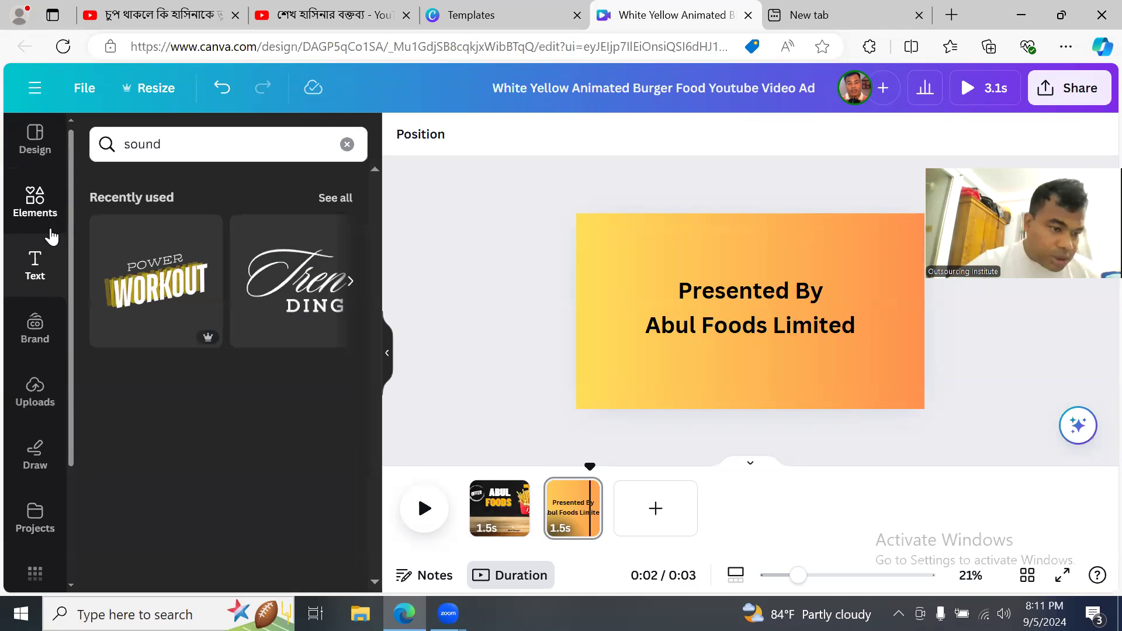
{"action": "scroll", "coordinate": [52, 236], "scroll_direction": "down", "scroll_amount": 3}
{"action": "left_click", "coordinate": [639, 328]}
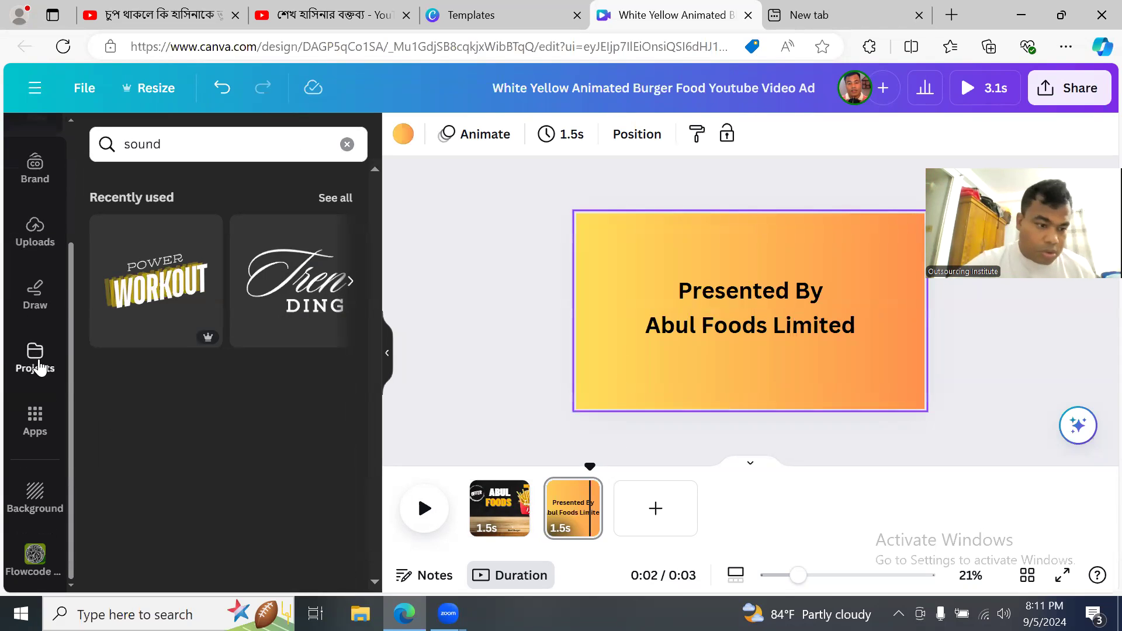
{"action": "scroll", "coordinate": [52, 374], "scroll_direction": "up", "scroll_amount": 3}
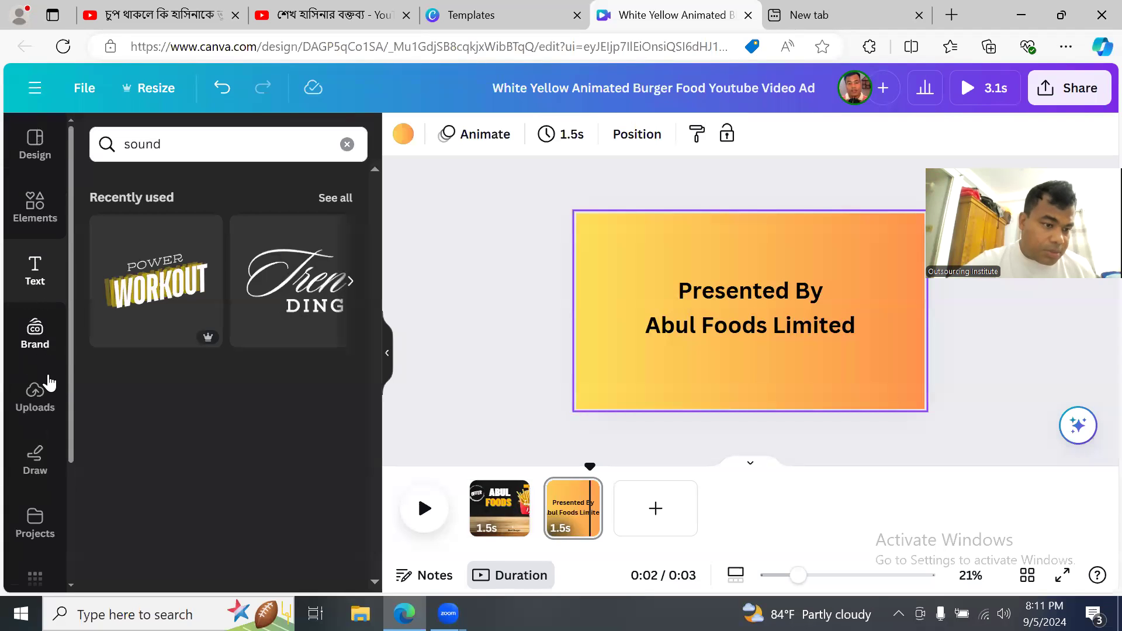
{"action": "scroll", "coordinate": [50, 406], "scroll_direction": "down", "scroll_amount": 2}
{"action": "scroll", "coordinate": [51, 447], "scroll_direction": "down", "scroll_amount": 2}
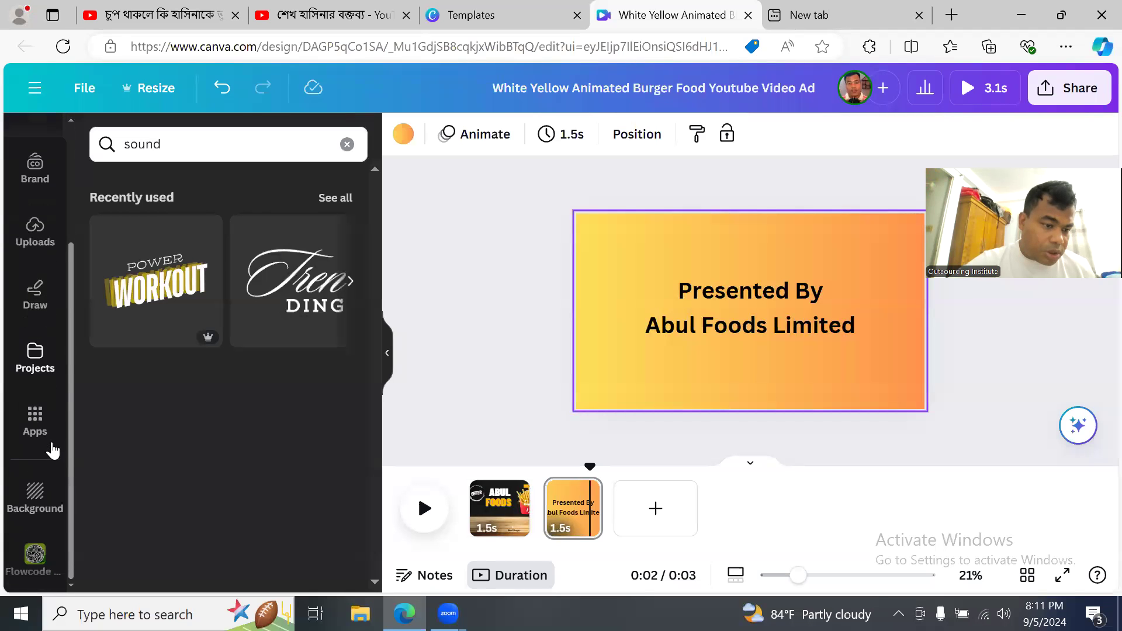
{"action": "scroll", "coordinate": [53, 449], "scroll_direction": "up", "scroll_amount": 4}
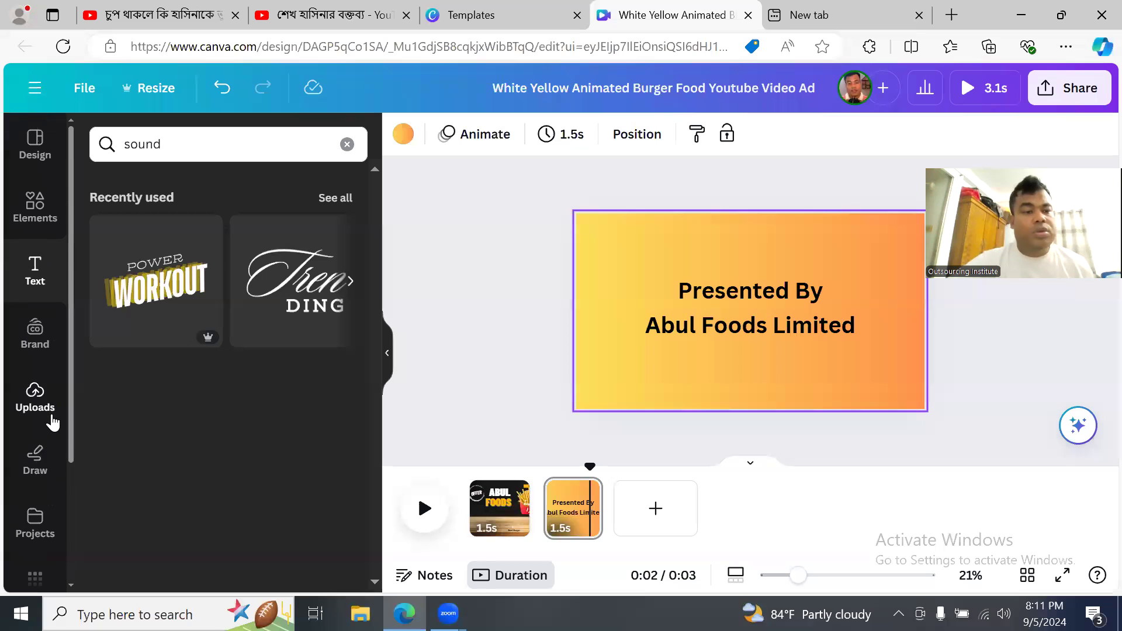
{"action": "left_click", "coordinate": [524, 355]}
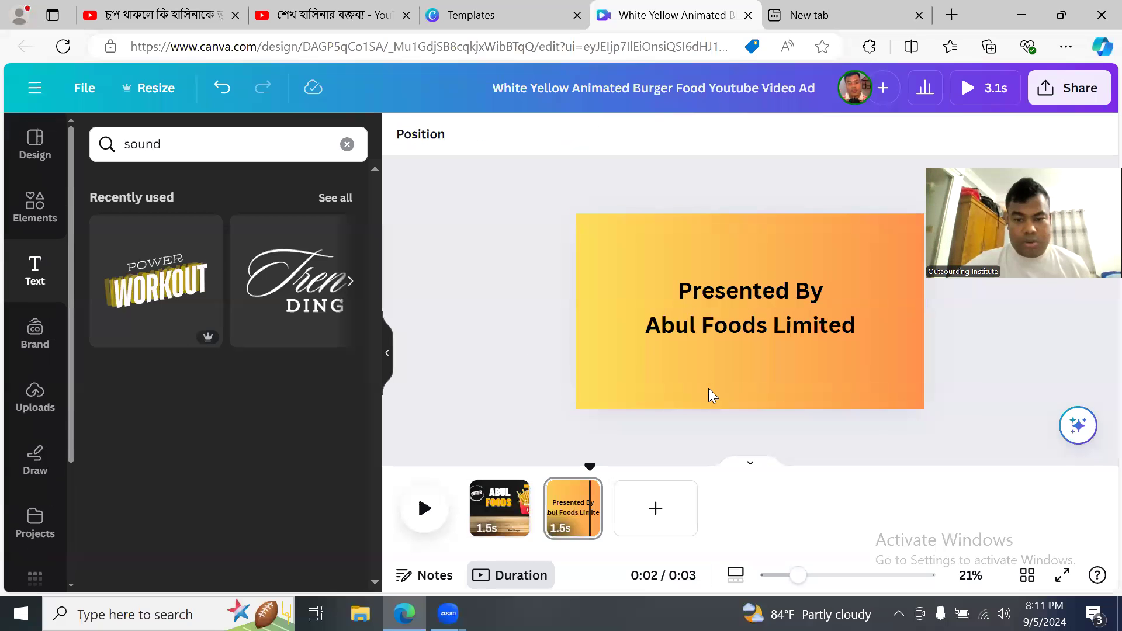
{"action": "left_click", "coordinate": [688, 339]}
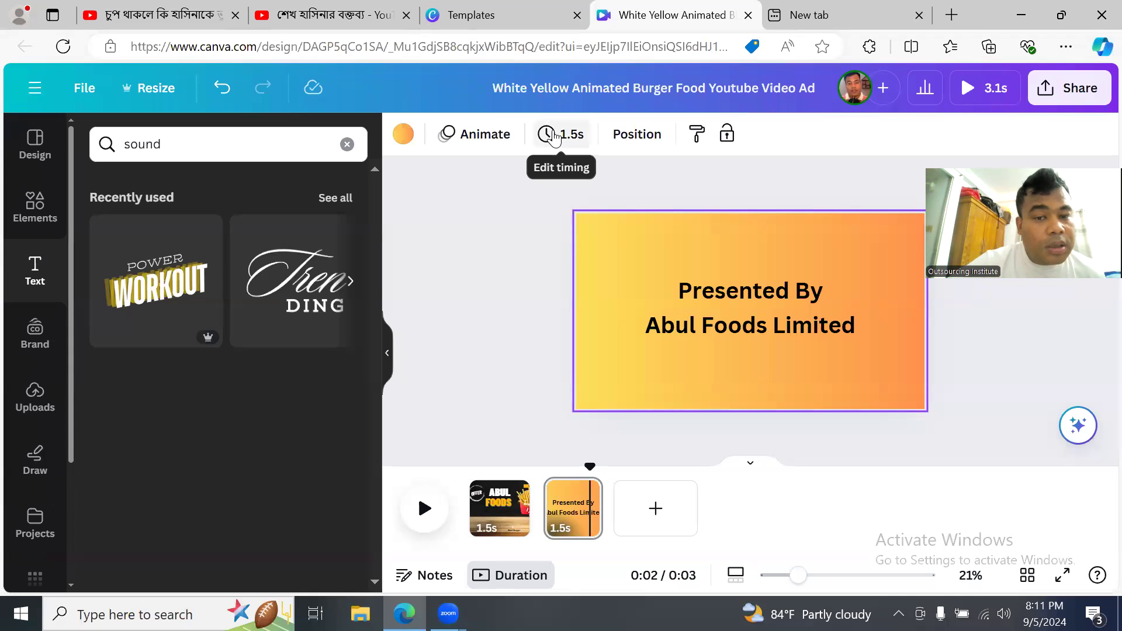
- Search the elements library for "sound"
{"action": "left_click", "coordinate": [25, 202]}
{"action": "left_click", "coordinate": [221, 143]}
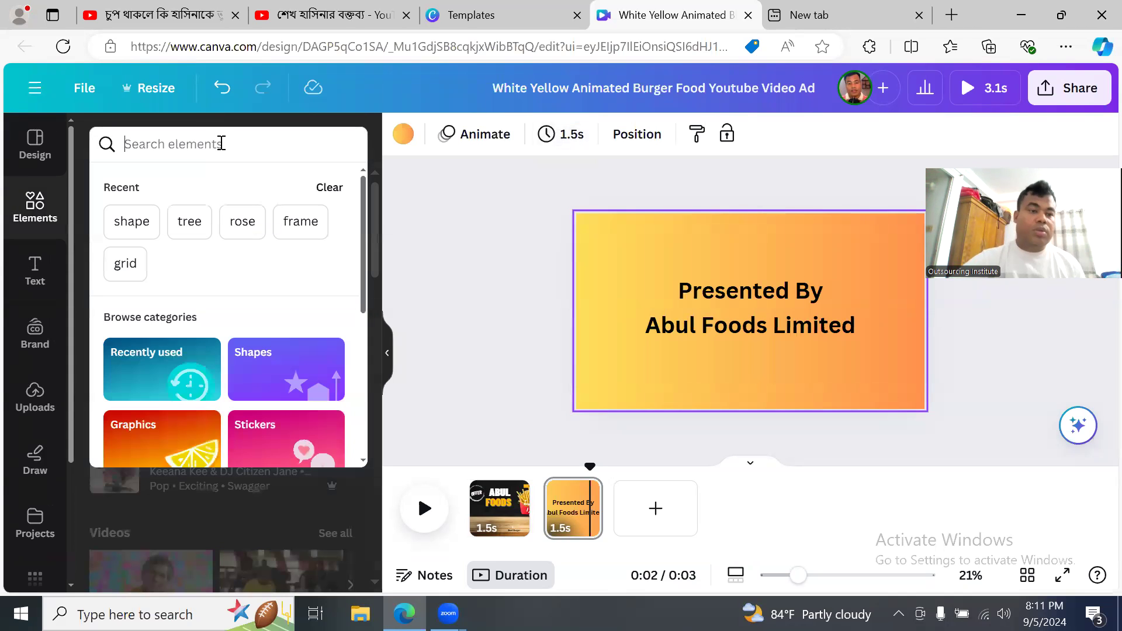
{"action": "type", "text": "sound"}
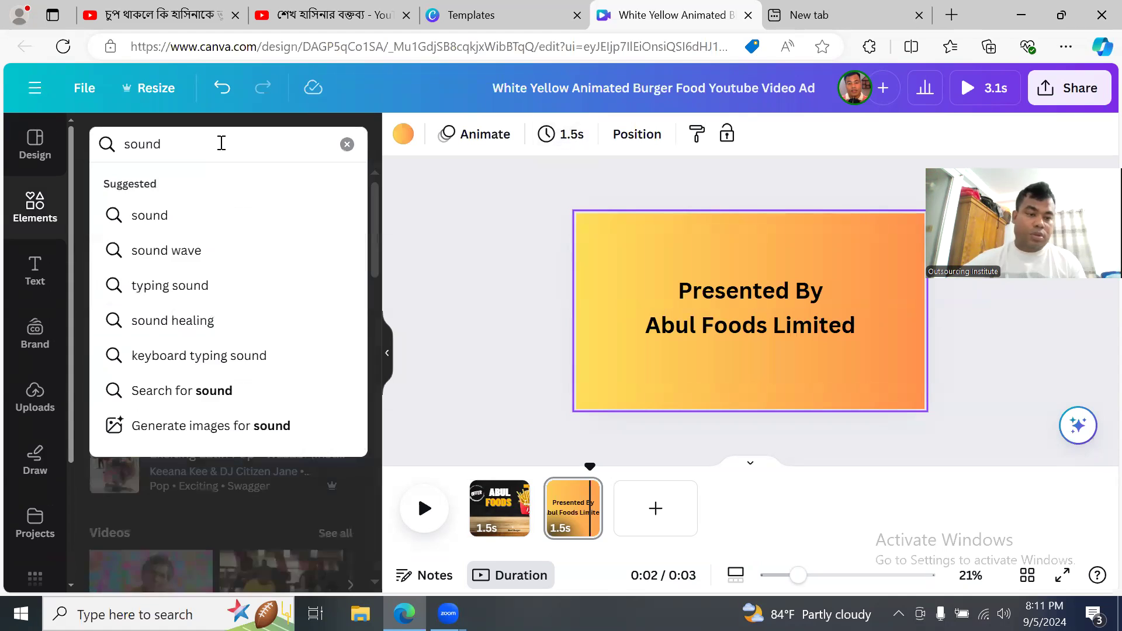
{"action": "key", "text": "Return"}
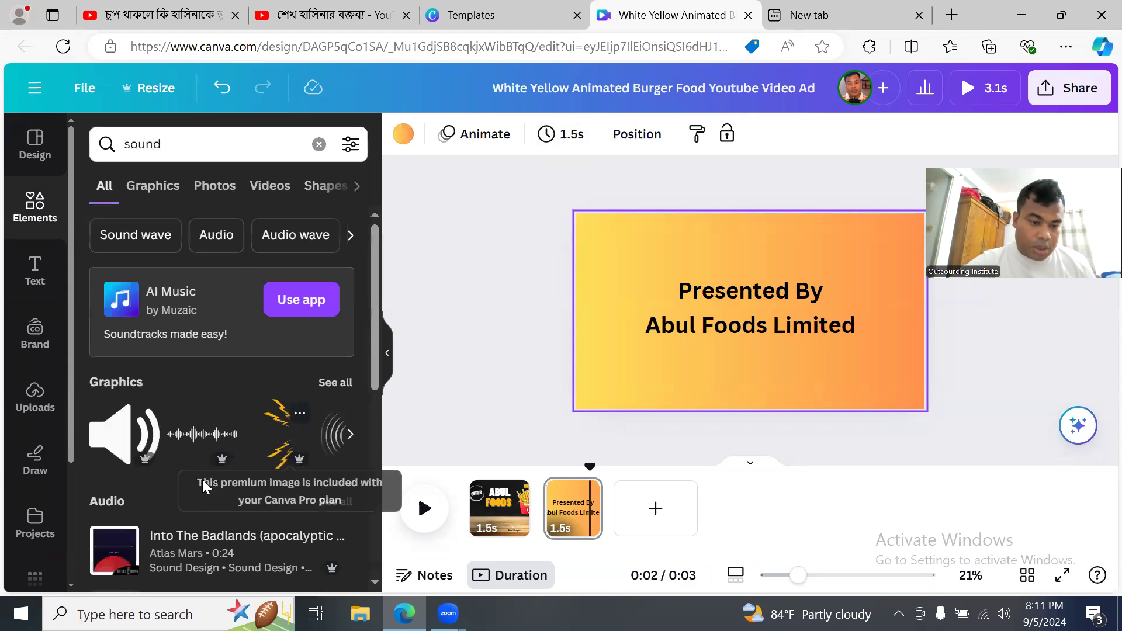
- Place the sound wave graphic below "Abul Foods Limited" on the closing page and play the video from the start
{"action": "left_click", "coordinate": [185, 434]}
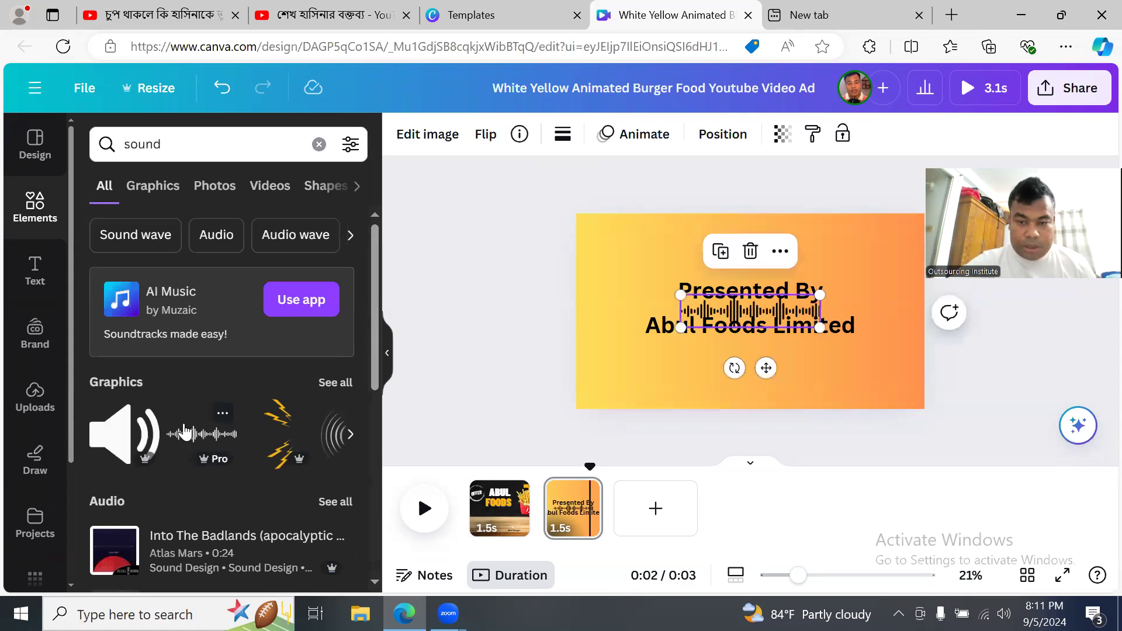
{"action": "left_click", "coordinate": [764, 316]}
{"action": "left_click_drag", "start_coordinate": [768, 313], "coordinate": [807, 357]}
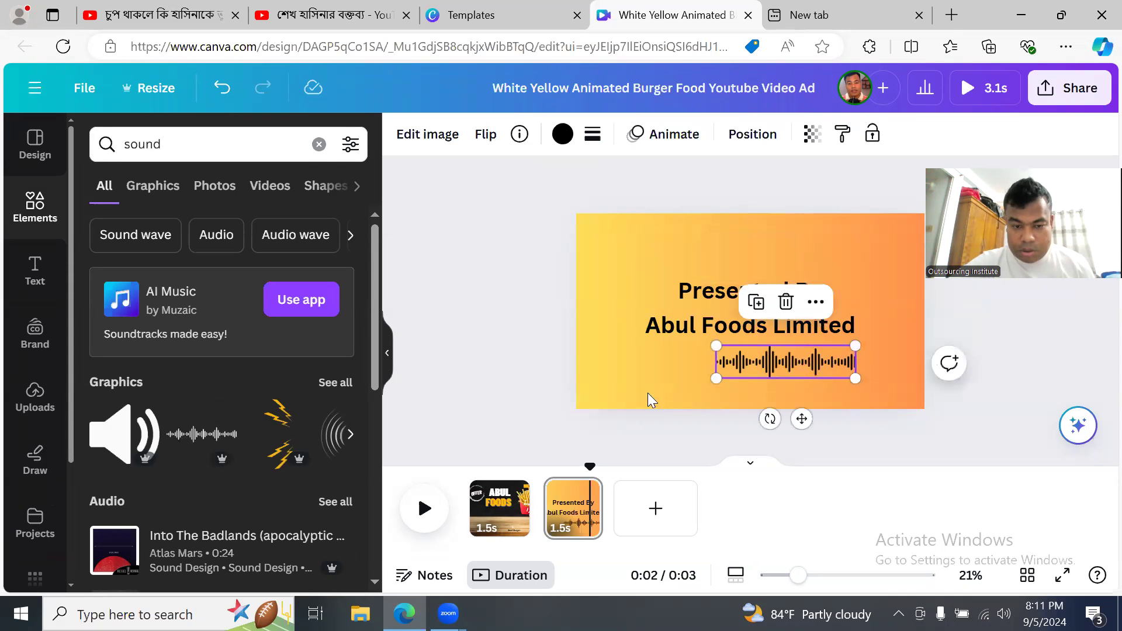
{"action": "left_click", "coordinate": [423, 509]}
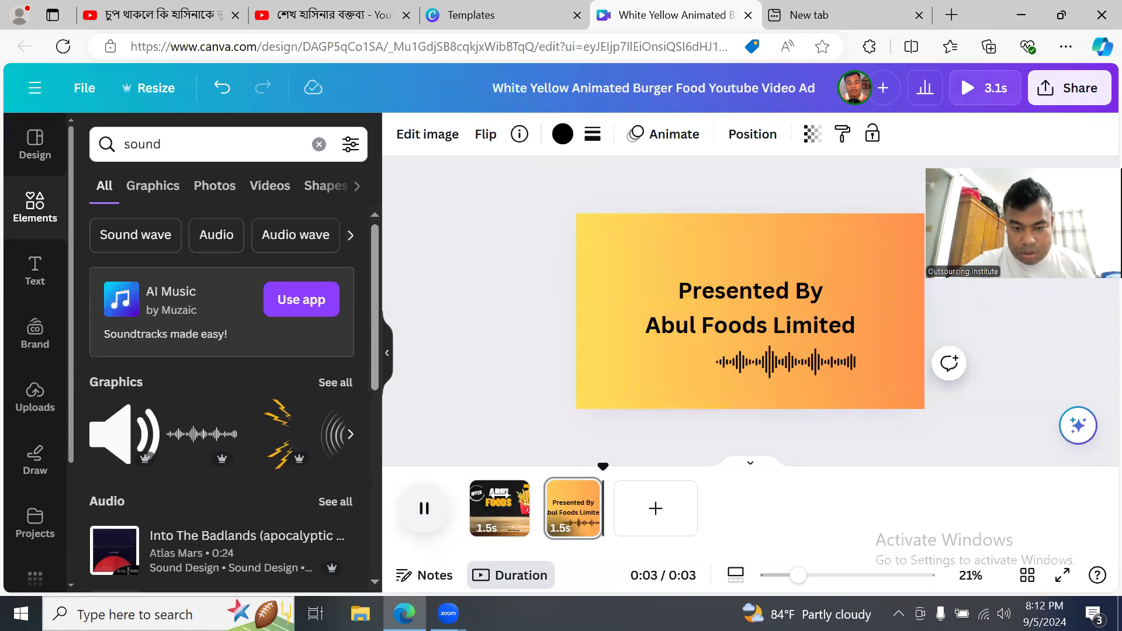
{"action": "left_click_drag", "start_coordinate": [603, 466], "coordinate": [445, 471]}
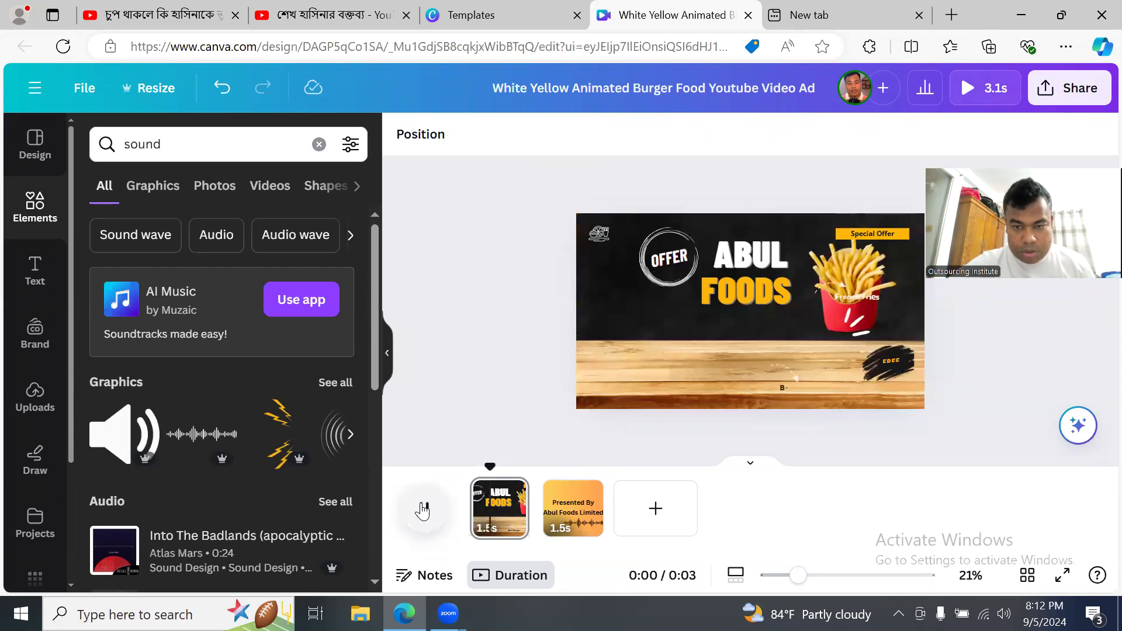
{"action": "left_click", "coordinate": [424, 511]}
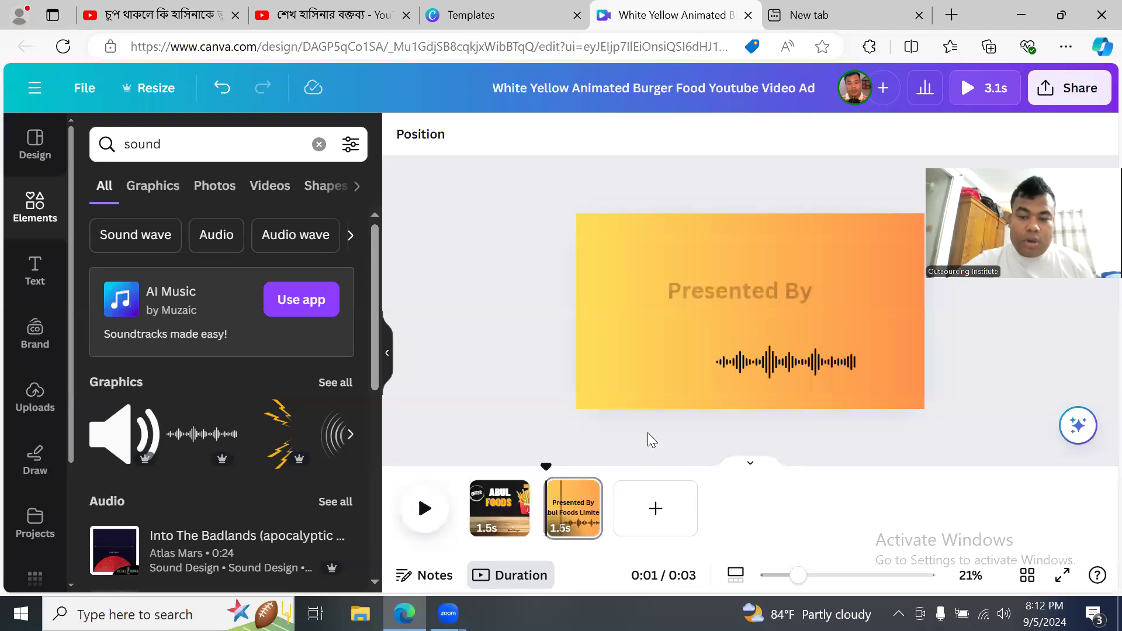
- Try the 15-second white sound wave video on the closing page, and delete it after playing it
{"action": "left_click", "coordinate": [754, 361]}
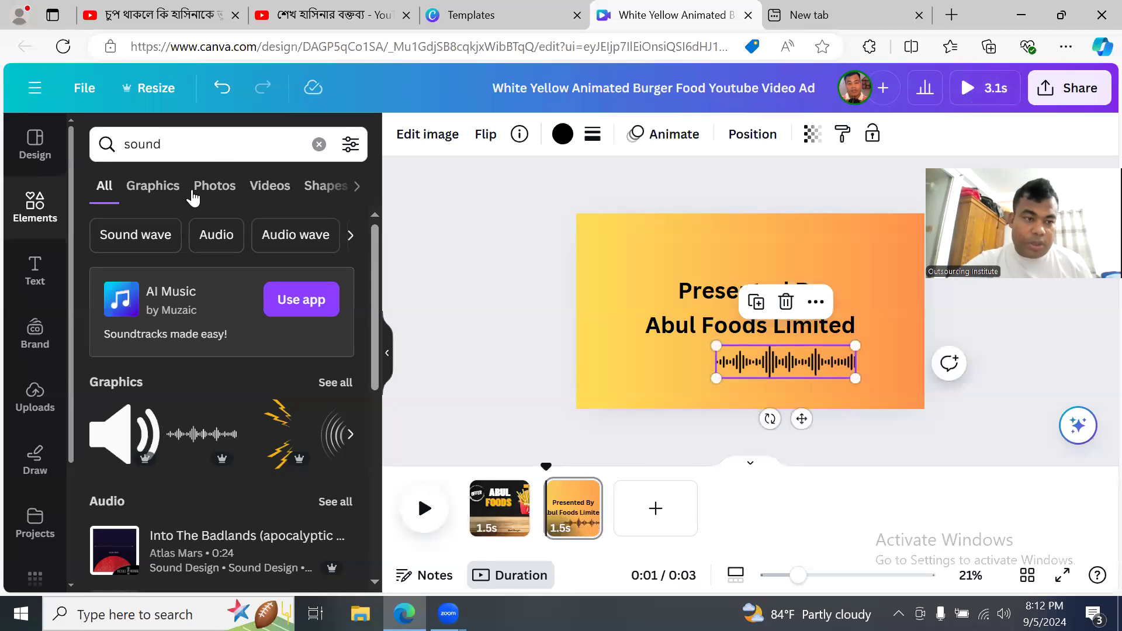
{"action": "scroll", "coordinate": [236, 437], "scroll_direction": "down", "scroll_amount": 6}
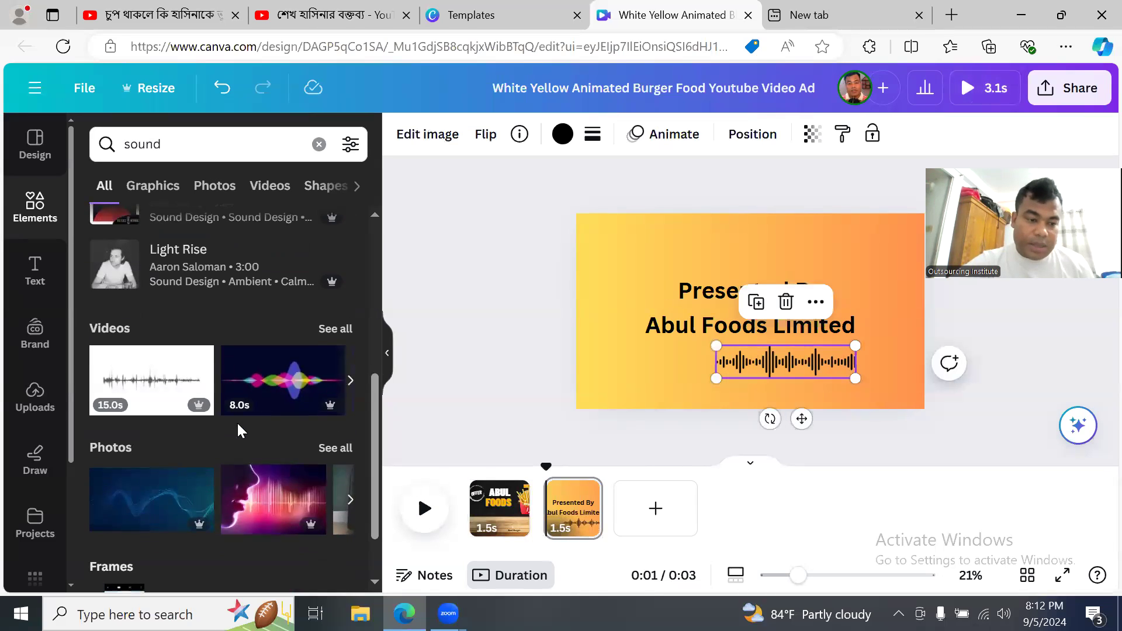
{"action": "left_click", "coordinate": [152, 380]}
{"action": "left_click", "coordinate": [419, 514]}
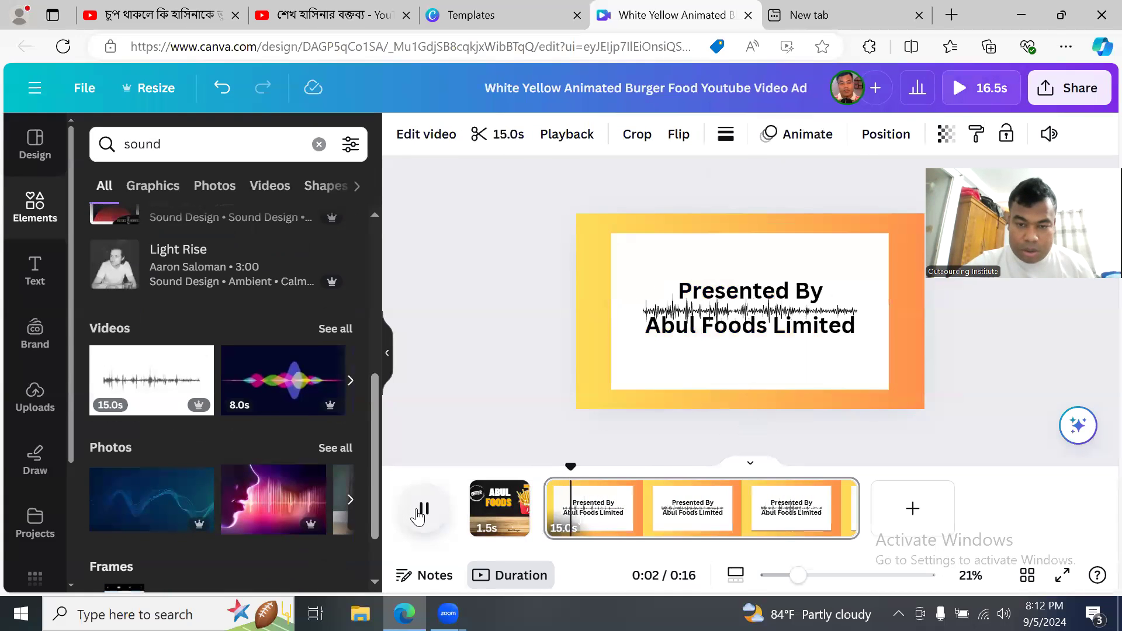
{"action": "left_click", "coordinate": [433, 498]}
{"action": "left_click", "coordinate": [682, 323]}
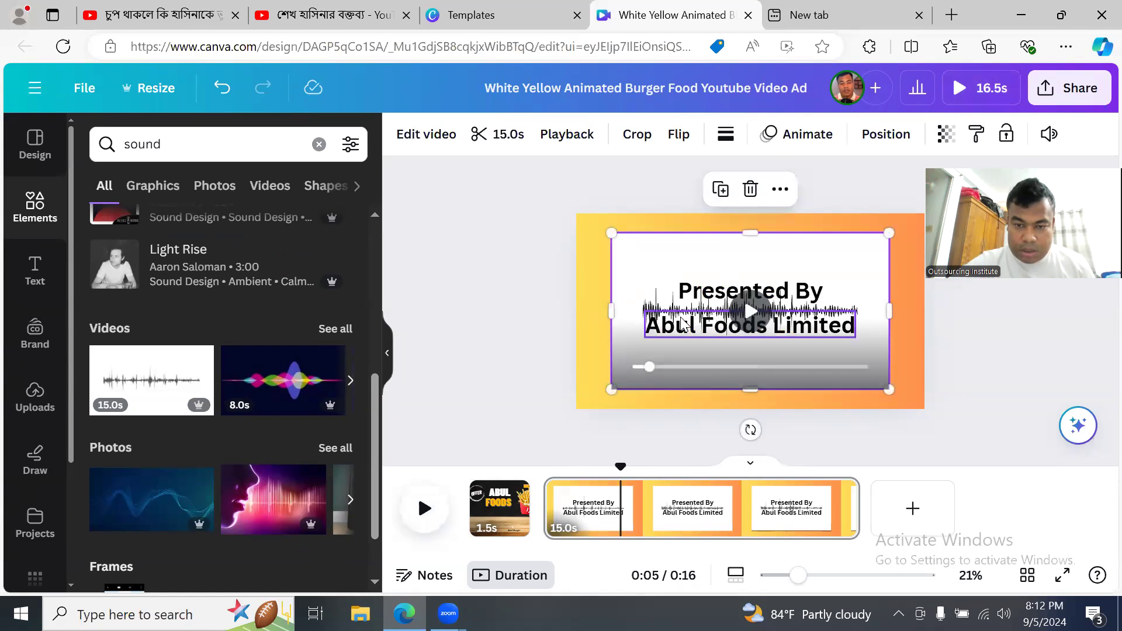
{"action": "key", "text": "Delete"}
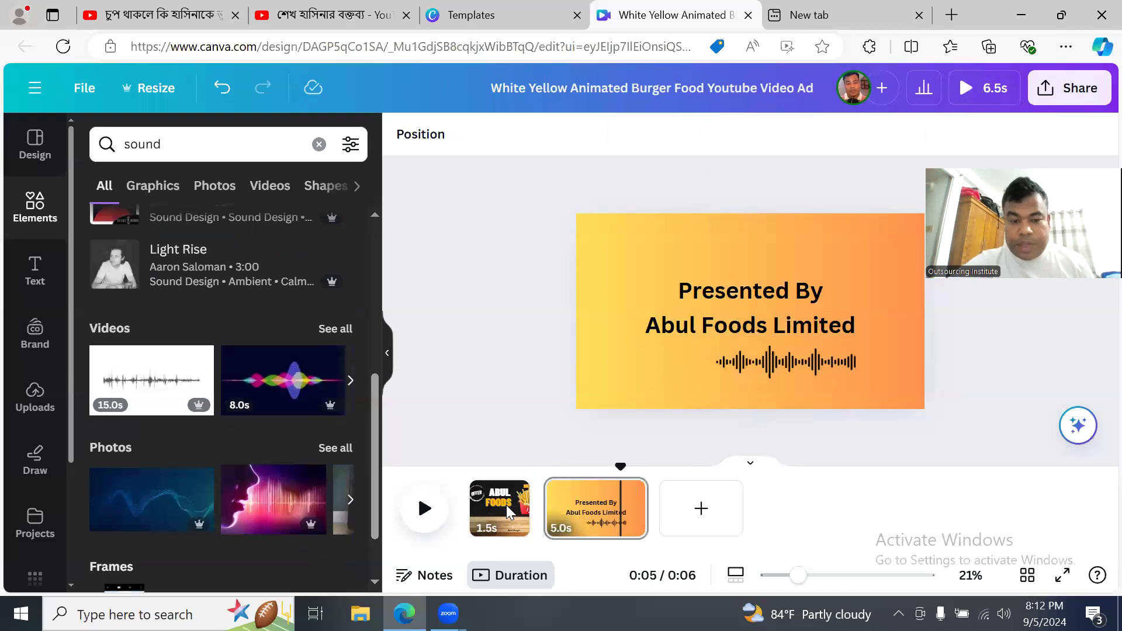
- Delete the sound wave graphic below "Abul Foods Limited" from the closing page
{"action": "left_click", "coordinate": [36, 398]}
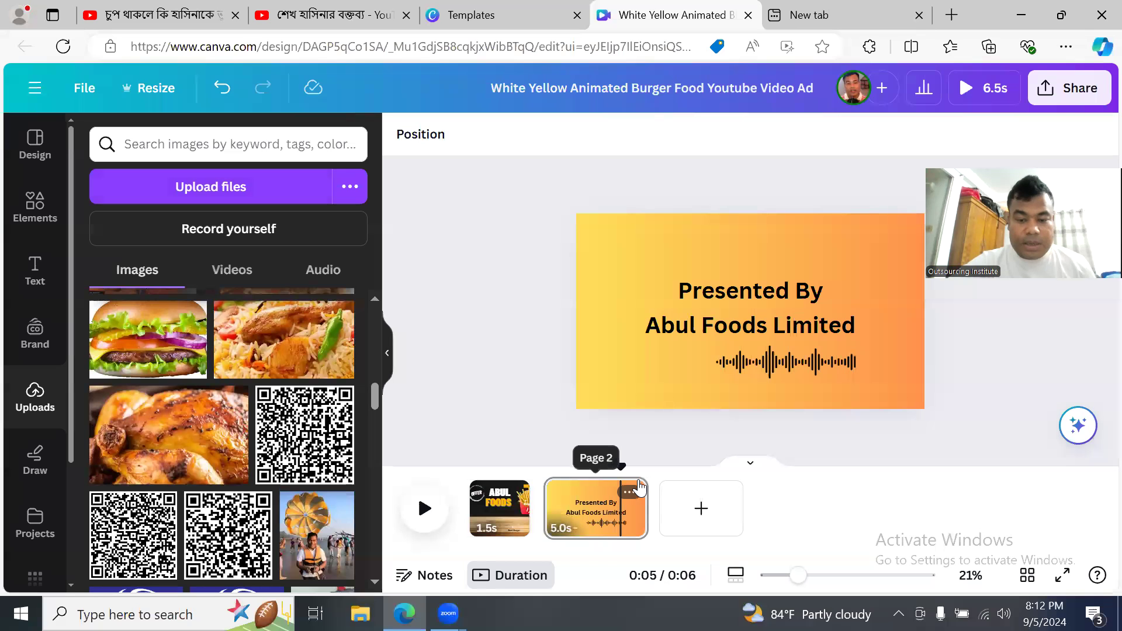
{"action": "left_click", "coordinate": [833, 368]}
{"action": "key", "text": "Delete"}
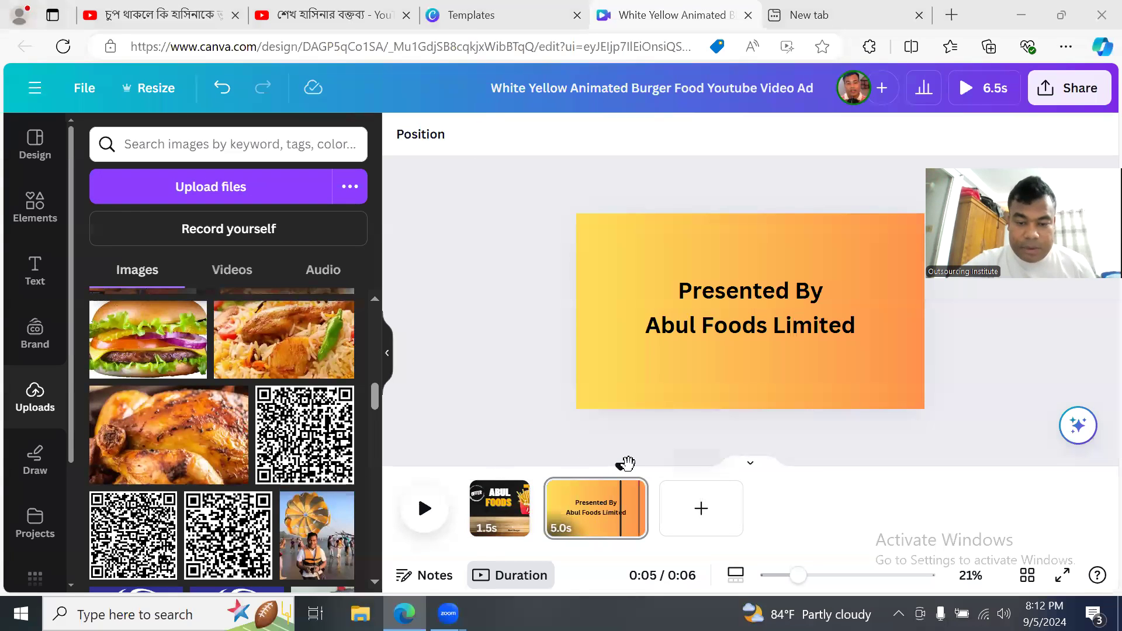
- Play the video from the beginning of the first page into the closing page
{"action": "left_click_drag", "start_coordinate": [612, 466], "coordinate": [469, 466]}
{"action": "left_click", "coordinate": [435, 512]}
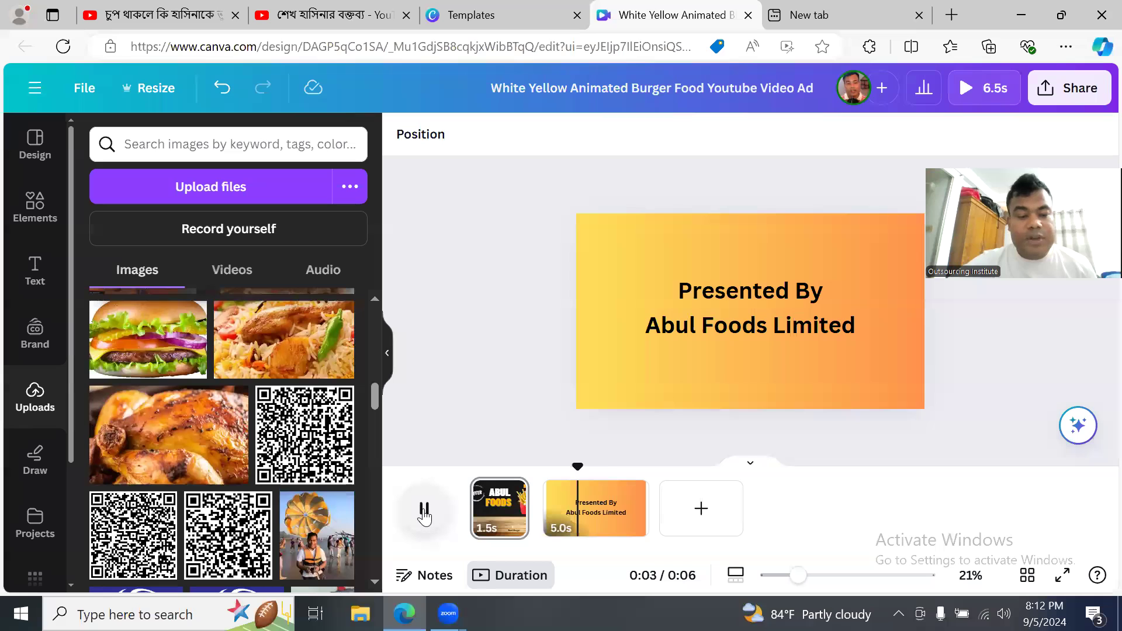
{"action": "left_click", "coordinate": [425, 514]}
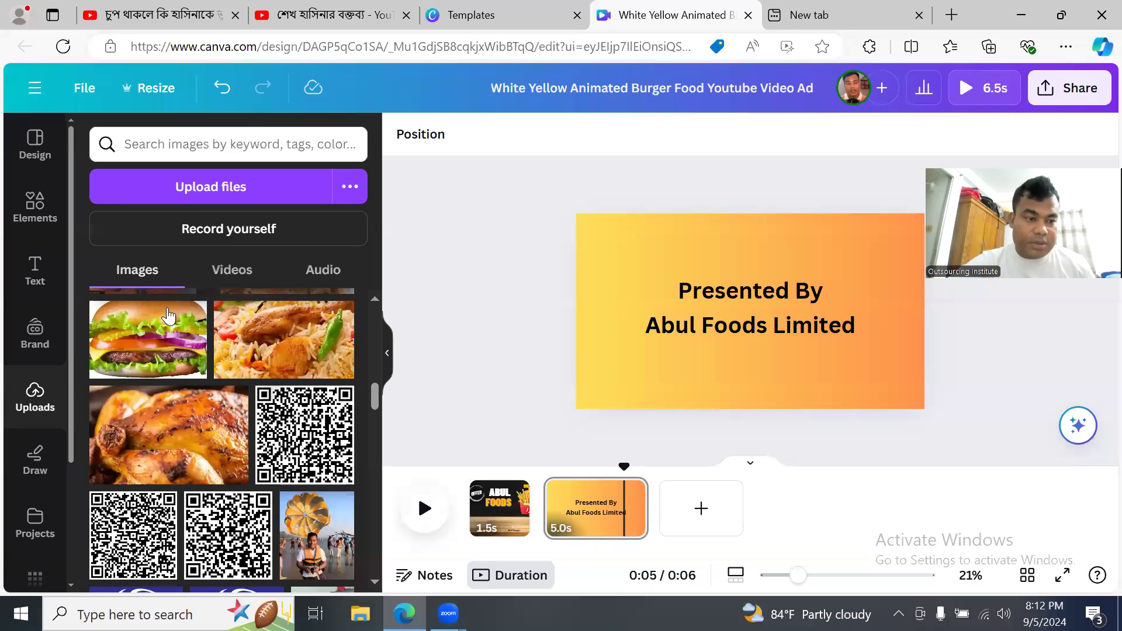
- Look through the "sound" element results, open the AI Music app and examine its styles and moods
{"action": "left_click", "coordinate": [46, 207]}
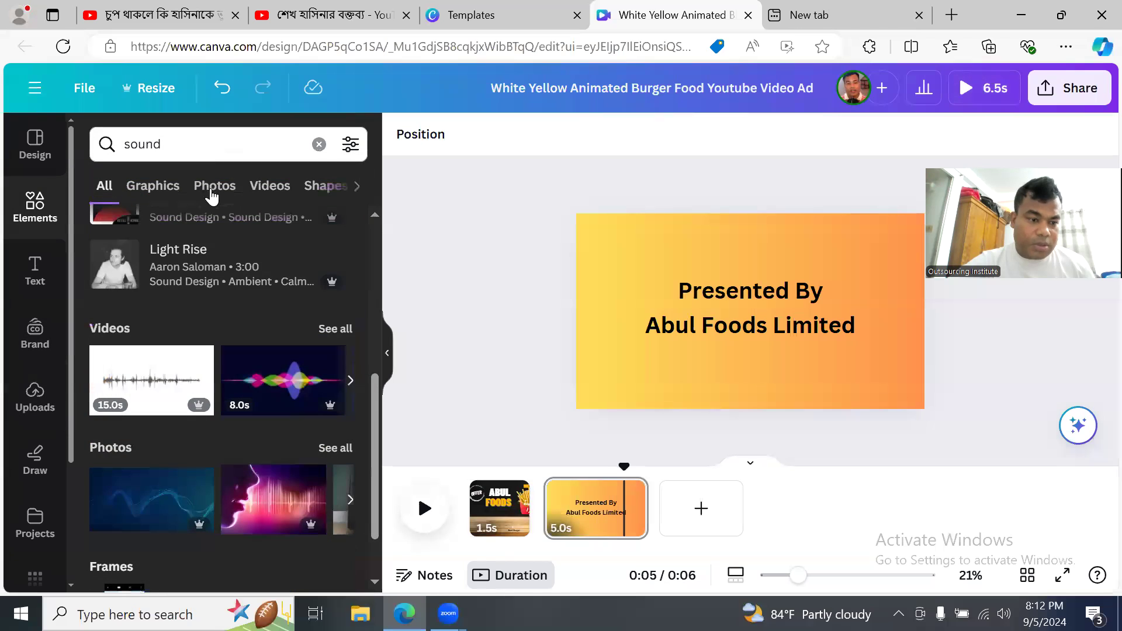
{"action": "scroll", "coordinate": [285, 381], "scroll_direction": "down", "scroll_amount": 1}
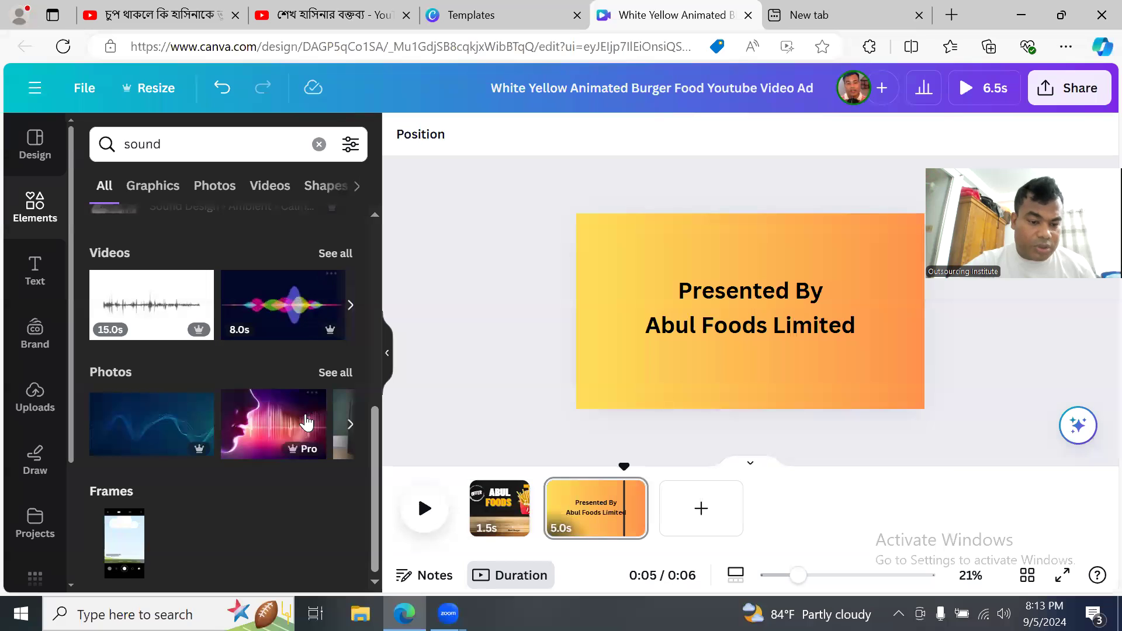
{"action": "scroll", "coordinate": [260, 444], "scroll_direction": "up", "scroll_amount": 7}
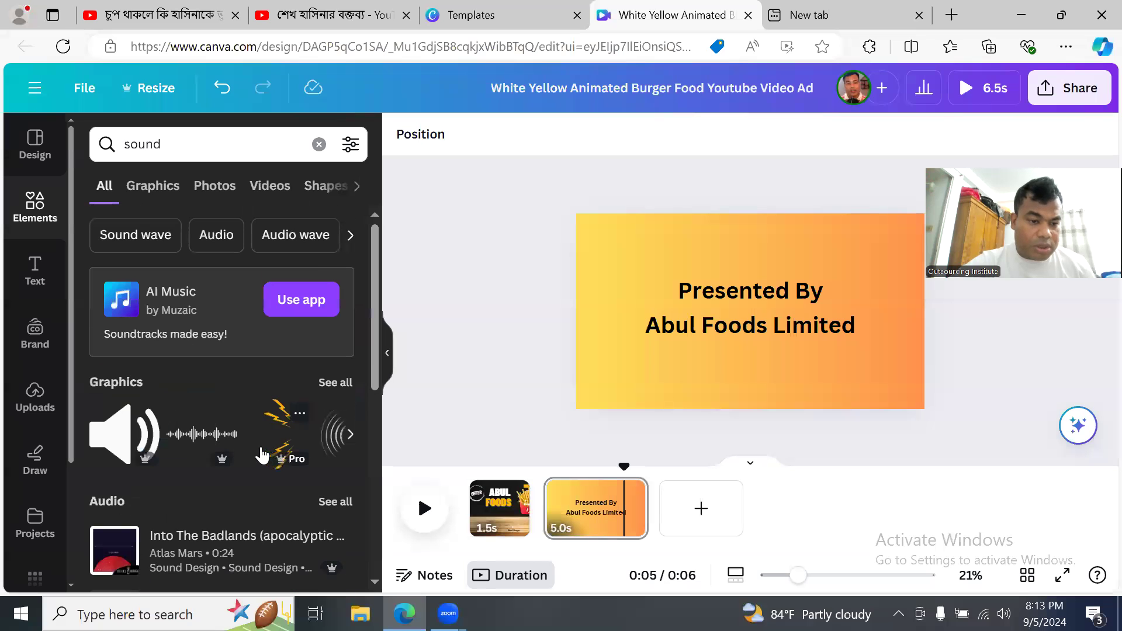
{"action": "left_click", "coordinate": [284, 301]}
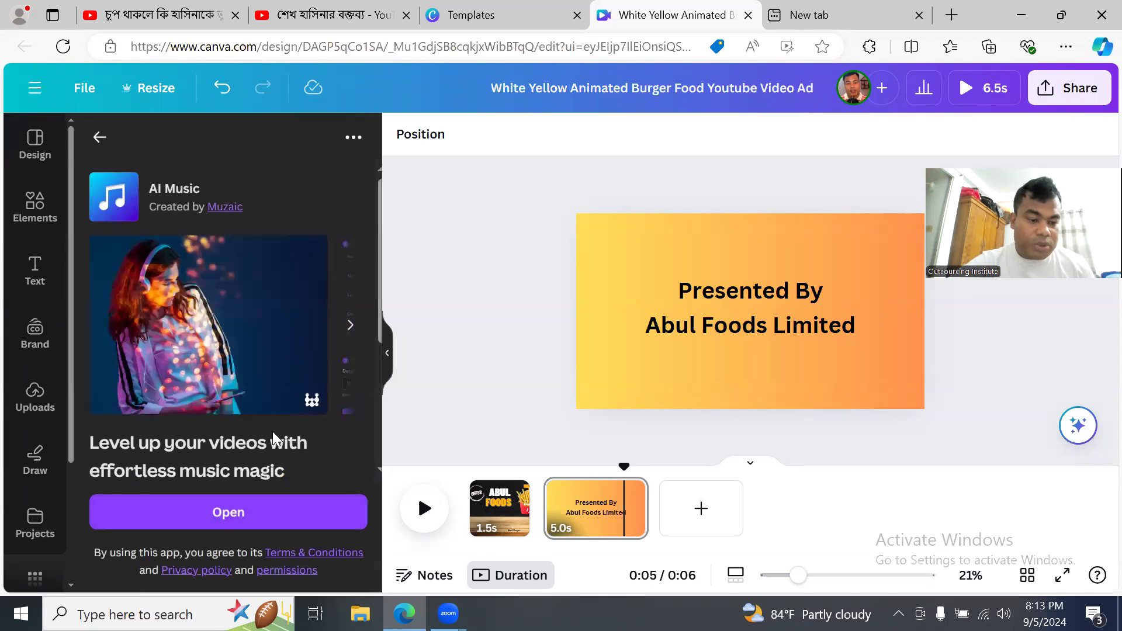
{"action": "scroll", "coordinate": [272, 431], "scroll_direction": "down", "scroll_amount": 5}
{"action": "left_click", "coordinate": [254, 512]}
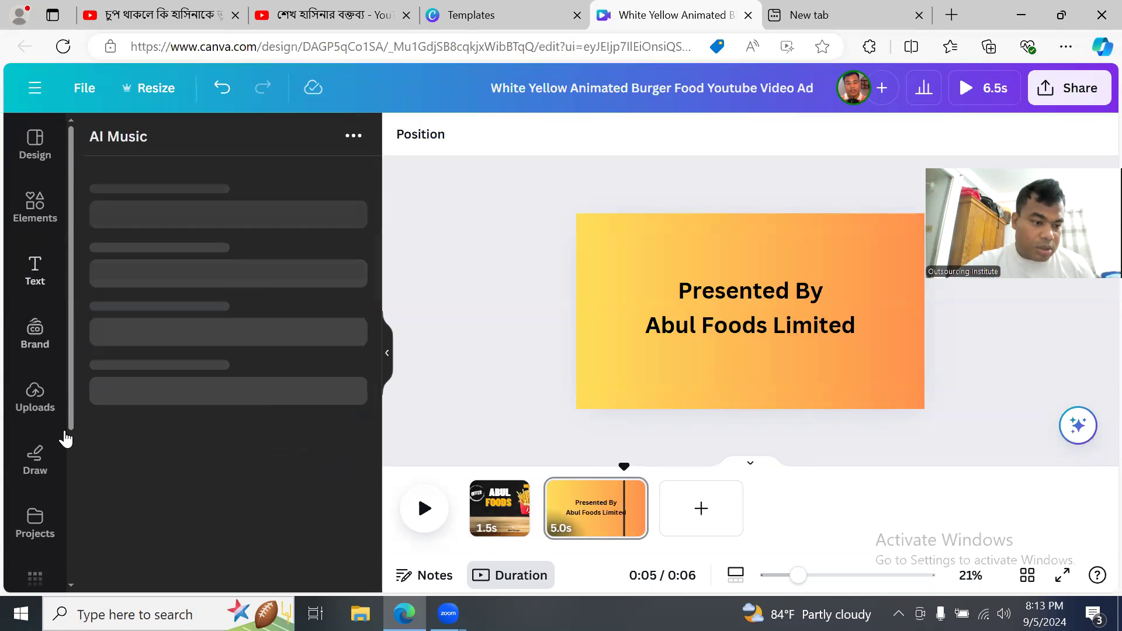
{"action": "scroll", "coordinate": [66, 440], "scroll_direction": "down", "scroll_amount": 4}
{"action": "scroll", "coordinate": [58, 421], "scroll_direction": "up", "scroll_amount": 4}
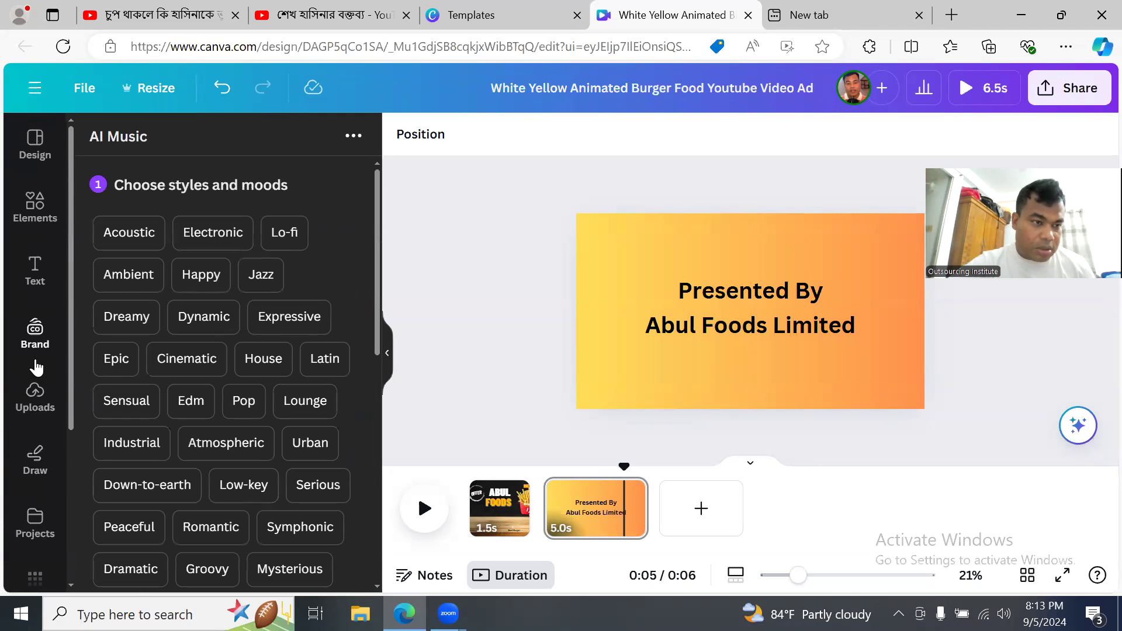
- Clear the "sound" search from the elements and look through the suggested search categories
{"action": "left_click", "coordinate": [35, 205]}
{"action": "left_click", "coordinate": [206, 145]}
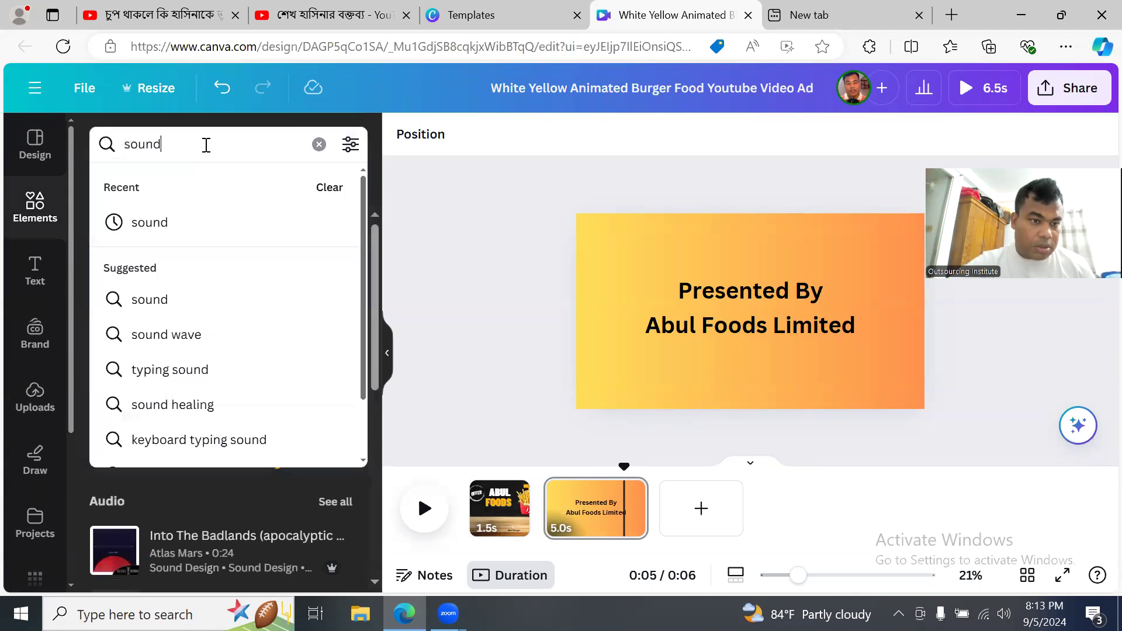
{"action": "left_click", "coordinate": [318, 144]}
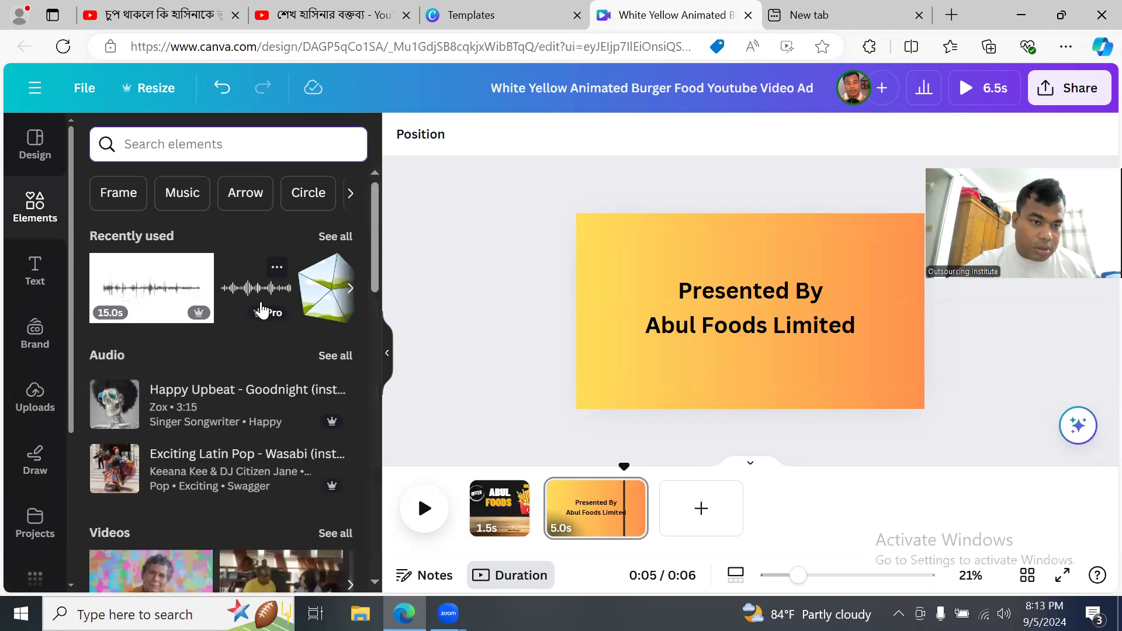
{"action": "left_click", "coordinate": [351, 197]}
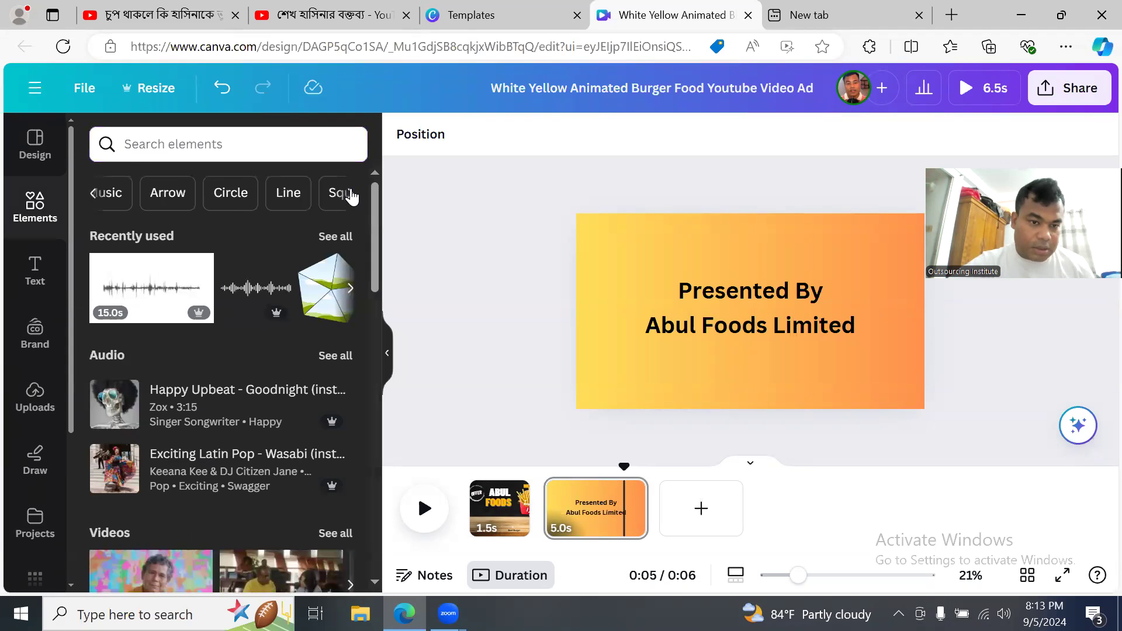
{"action": "left_click", "coordinate": [351, 197]}
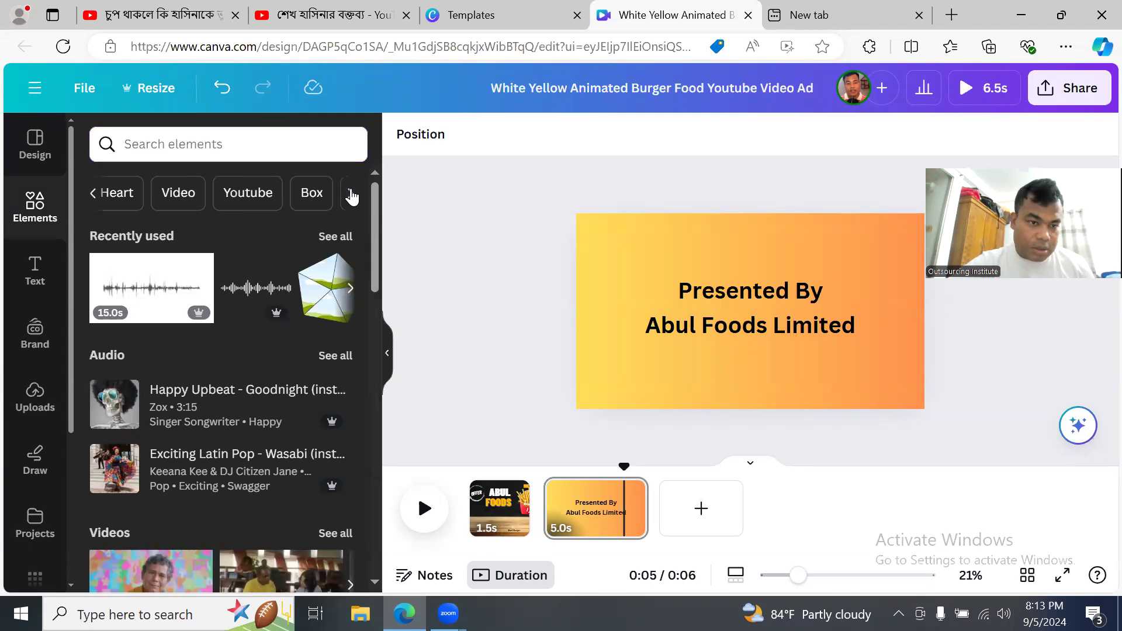
{"action": "left_click", "coordinate": [351, 197]}
{"action": "left_click", "coordinate": [351, 196]}
{"action": "left_click", "coordinate": [351, 197]}
- Search the elements for "audio" and narrow the results to "Free audio"
{"action": "left_click", "coordinate": [305, 151]}
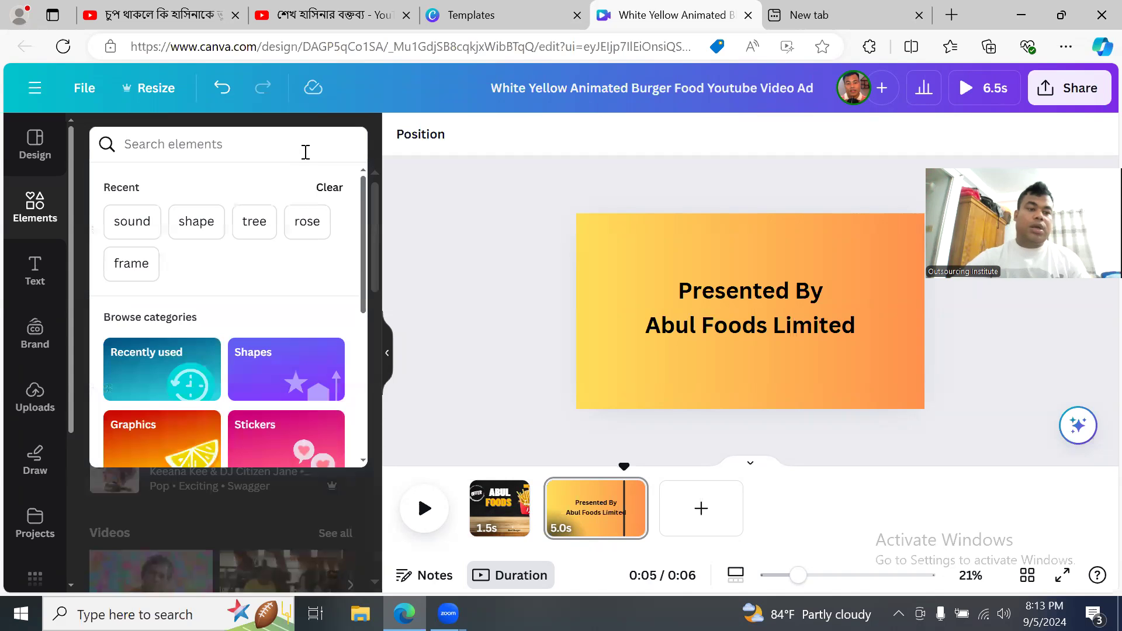
{"action": "type", "text": "audio"}
{"action": "key", "text": "Return"}
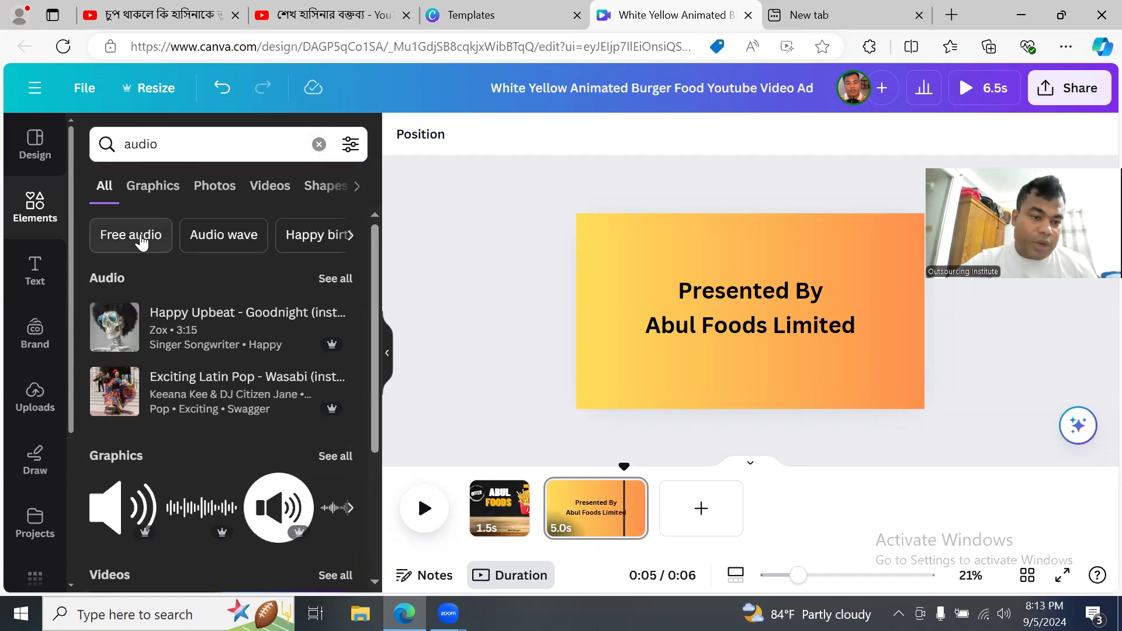
{"action": "left_click", "coordinate": [140, 240]}
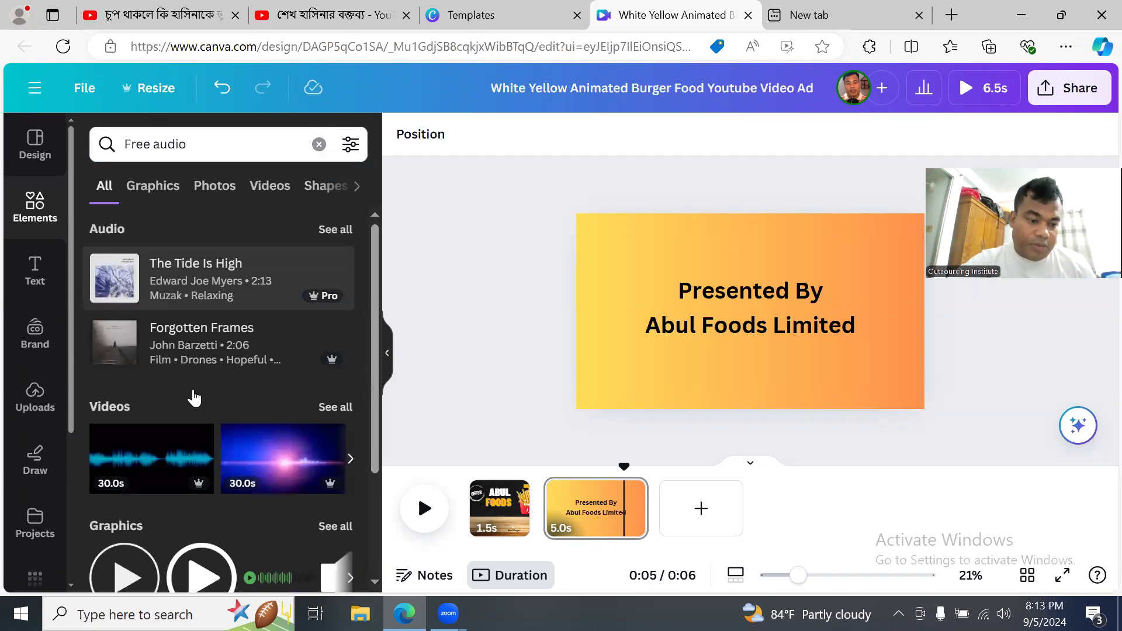
- Try the 30-second blue sound wave video on the closing page, and delete it after playing it
{"action": "scroll", "coordinate": [194, 398], "scroll_direction": "down", "scroll_amount": 3}
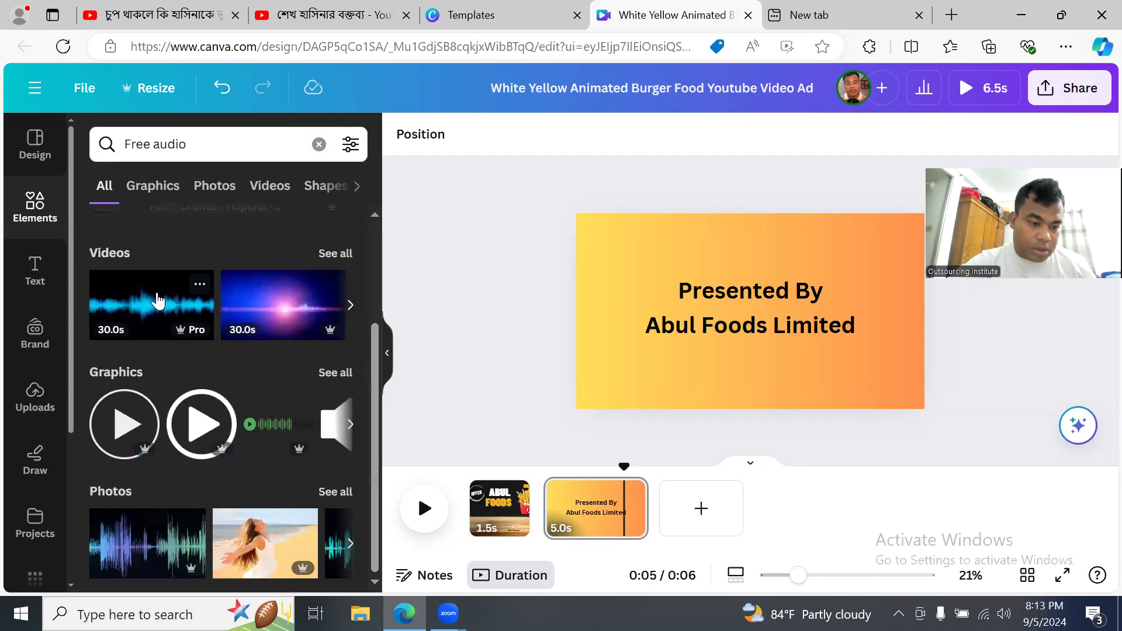
{"action": "left_click", "coordinate": [158, 301]}
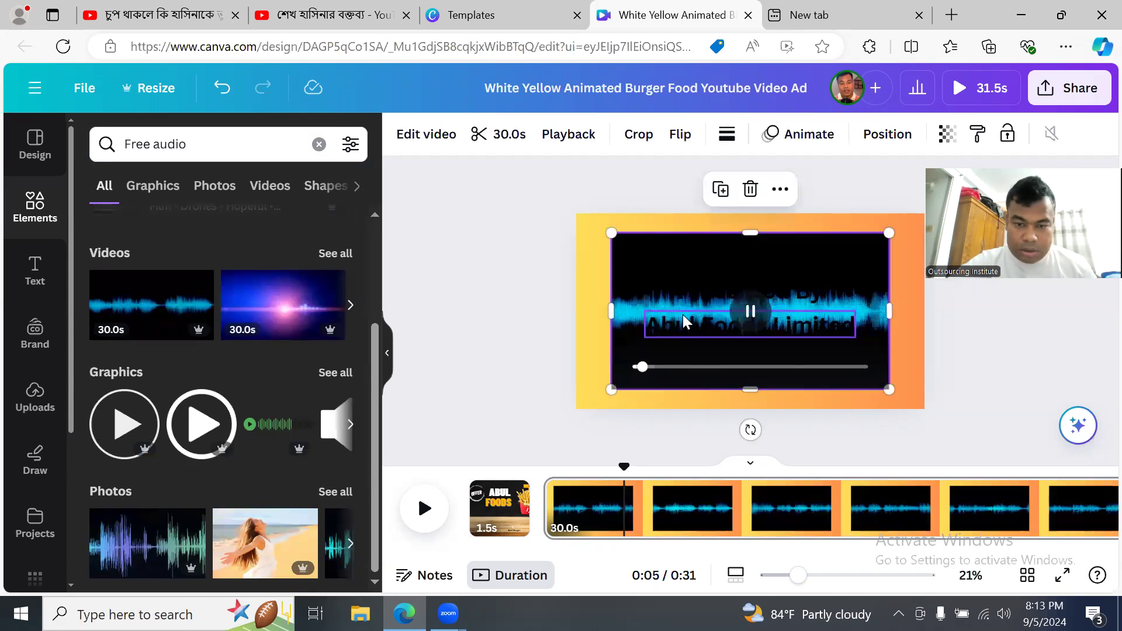
{"action": "left_click", "coordinate": [426, 509]}
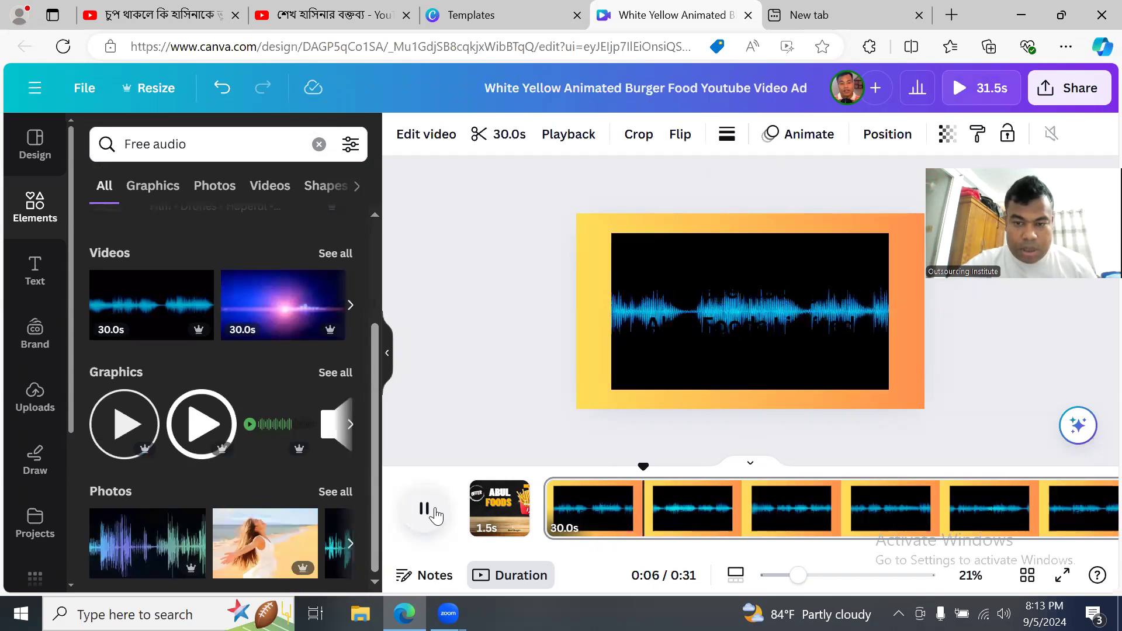
{"action": "left_click", "coordinate": [840, 283]}
{"action": "key", "text": "Delete"}
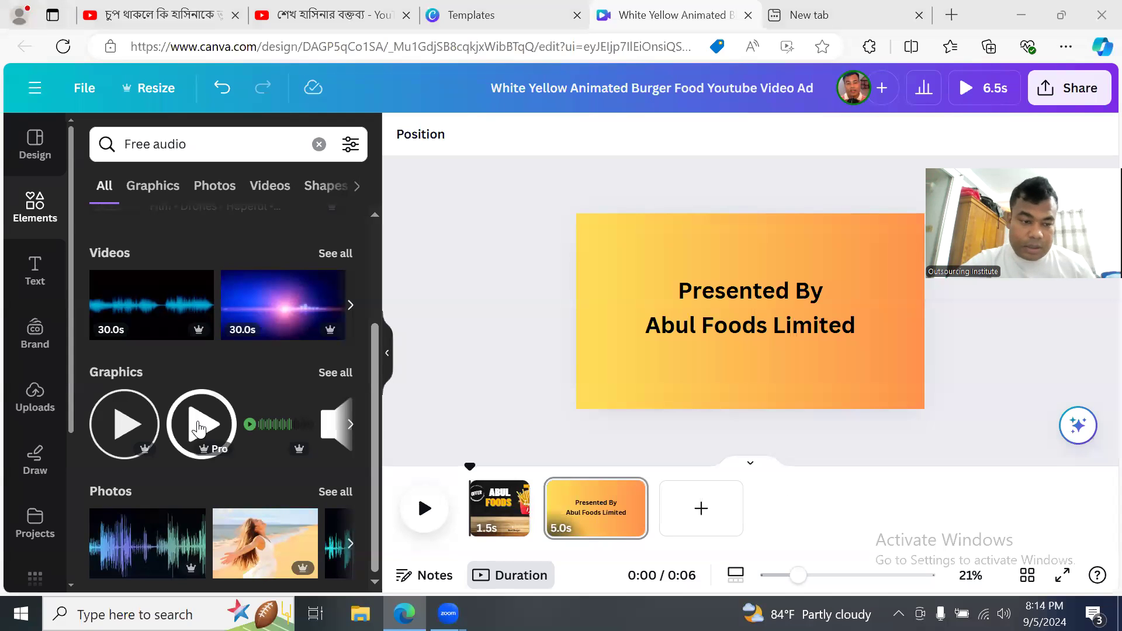
- Try the blue-green sound wave photo as the first page's background, play the video, and undo the background change
{"action": "scroll", "coordinate": [272, 462], "scroll_direction": "up", "scroll_amount": 3}
{"action": "scroll", "coordinate": [272, 467], "scroll_direction": "down", "scroll_amount": 3}
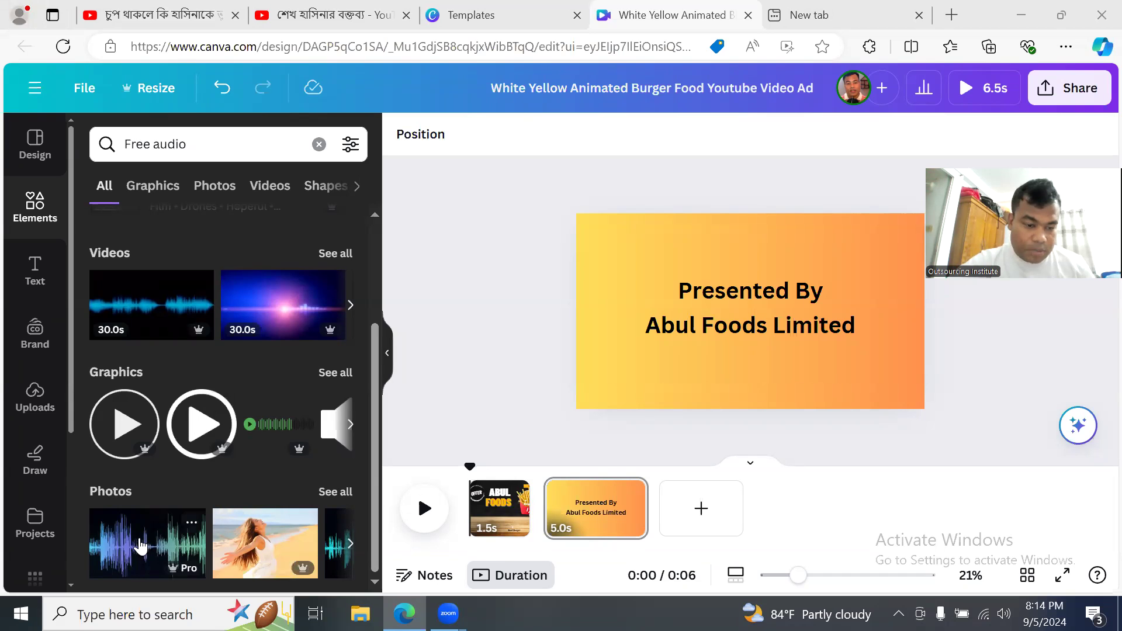
{"action": "left_click_drag", "start_coordinate": [140, 546], "coordinate": [494, 500]}
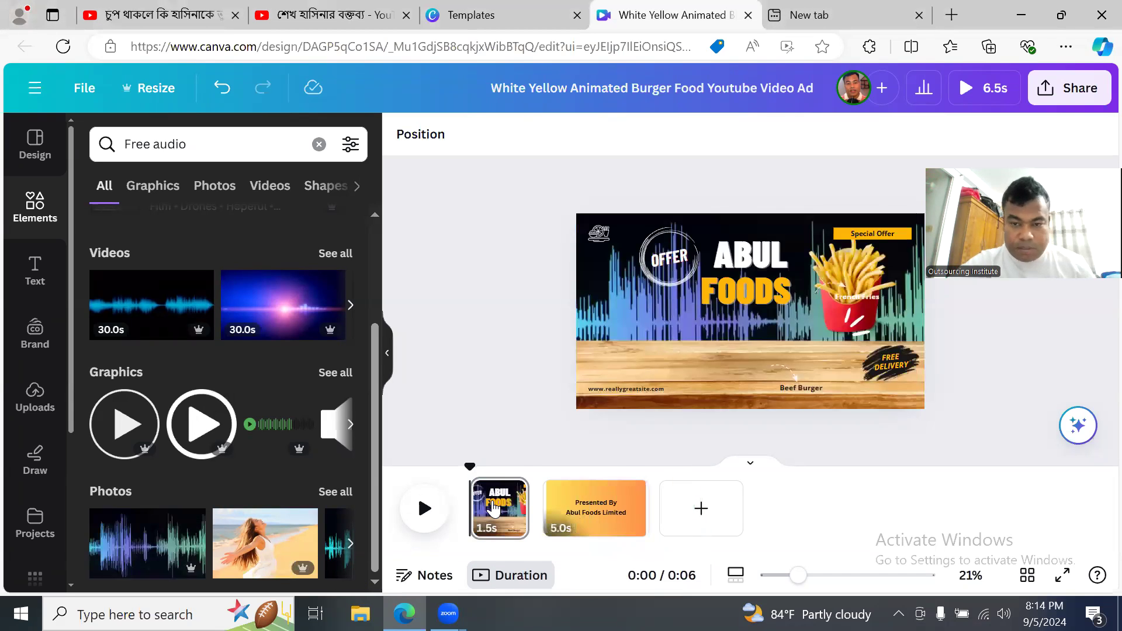
{"action": "left_click", "coordinate": [425, 509]}
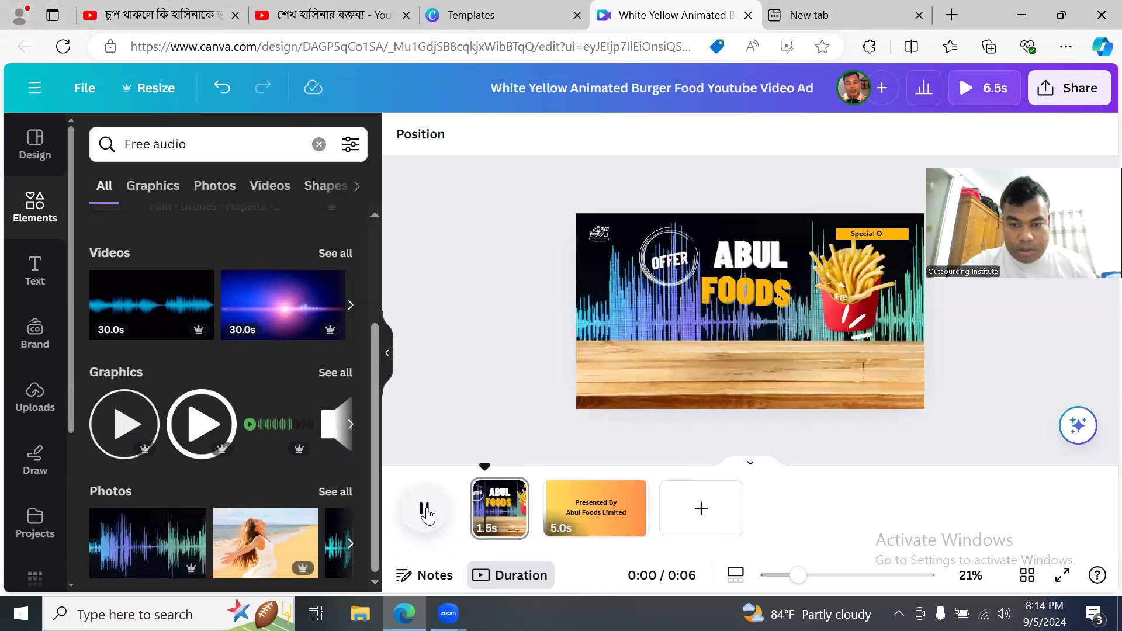
{"action": "left_click", "coordinate": [425, 509]}
{"action": "left_click", "coordinate": [222, 89]}
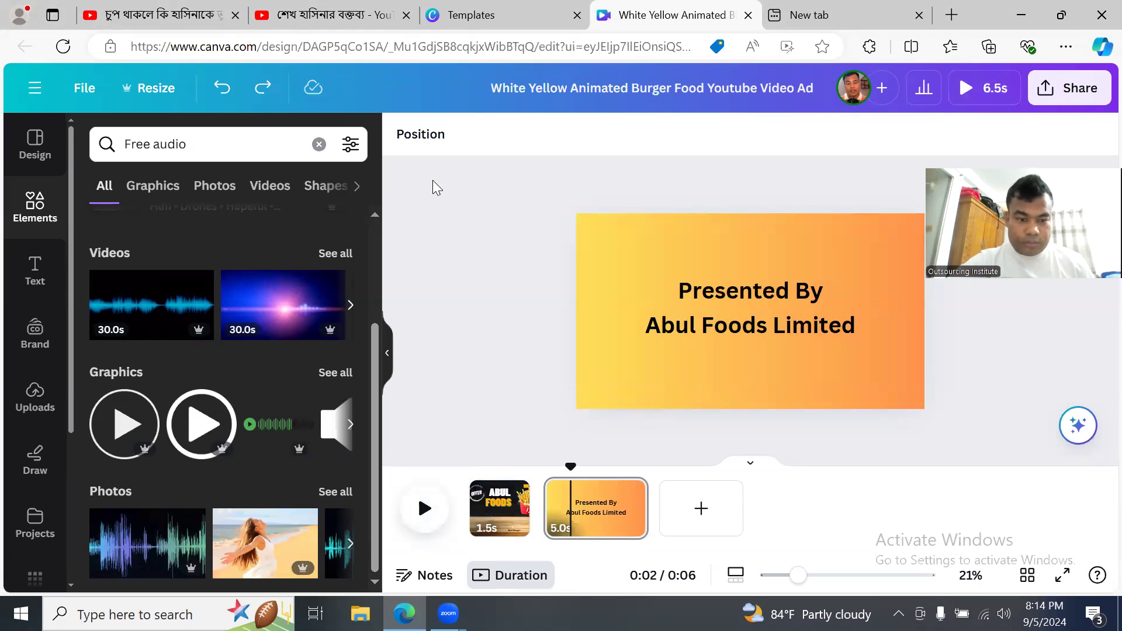
- Try the white sound wave graphic on the closing page and delete it
{"action": "left_click", "coordinate": [353, 423]}
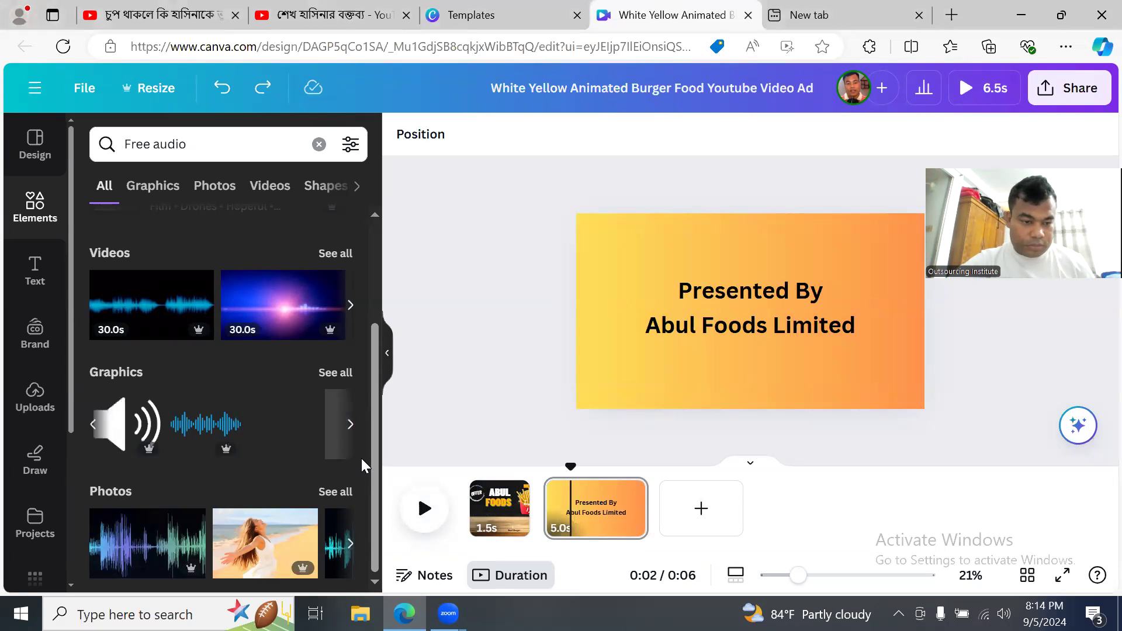
{"action": "left_click", "coordinate": [294, 424]}
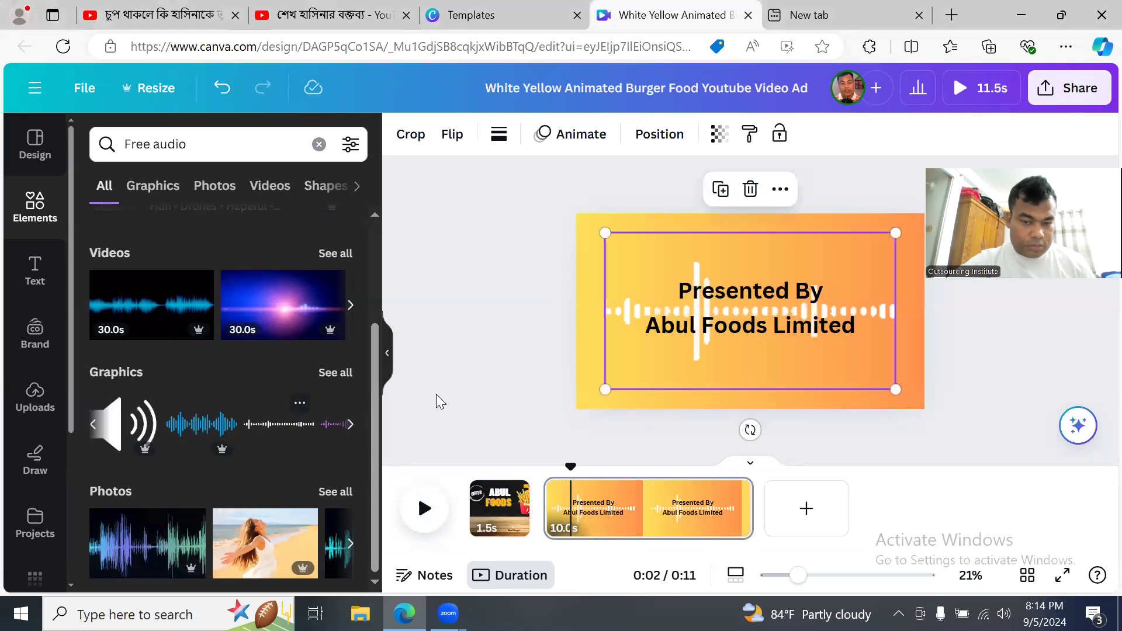
{"action": "key", "text": "Delete"}
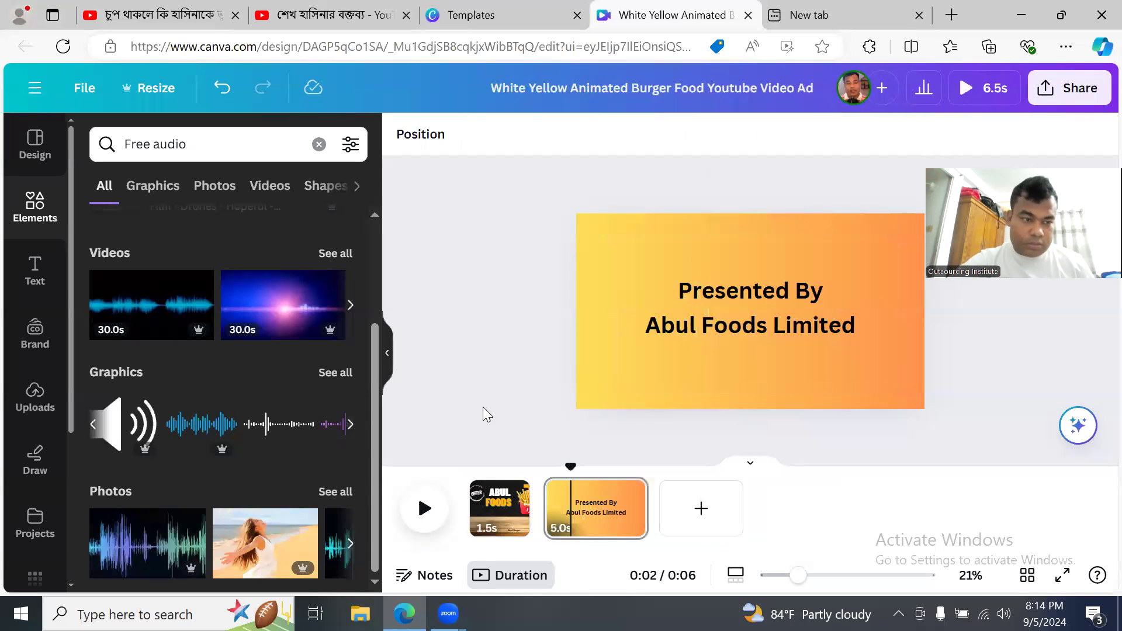
- Add the audio track "The Tide Is High" to the closing page and play it
{"action": "scroll", "coordinate": [242, 425], "scroll_direction": "up", "scroll_amount": 3}
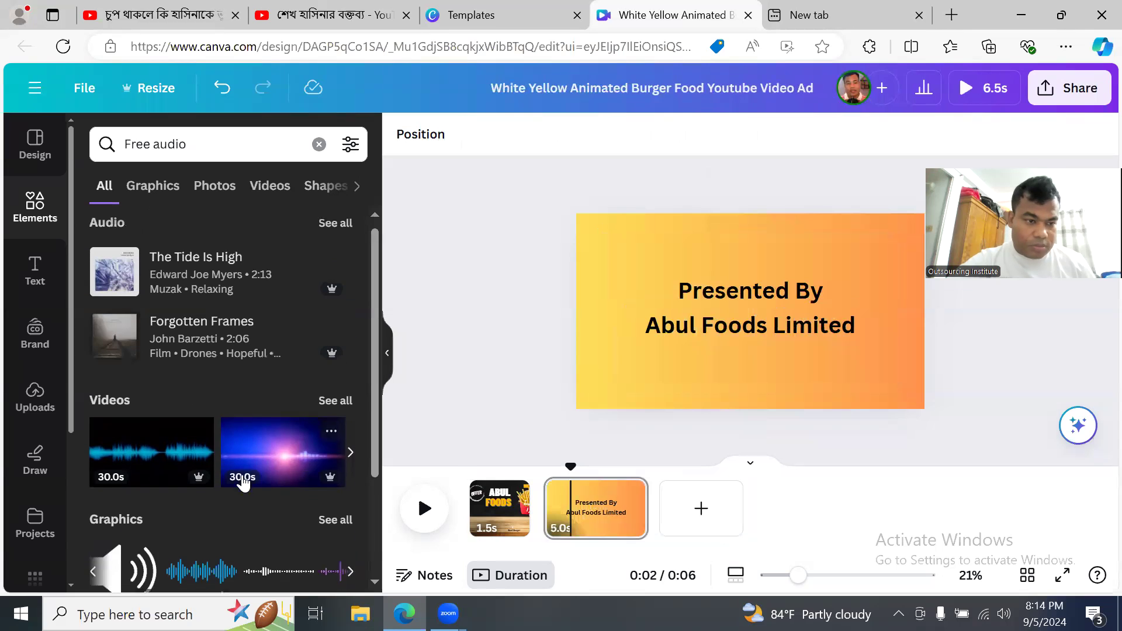
{"action": "left_click", "coordinate": [197, 274]}
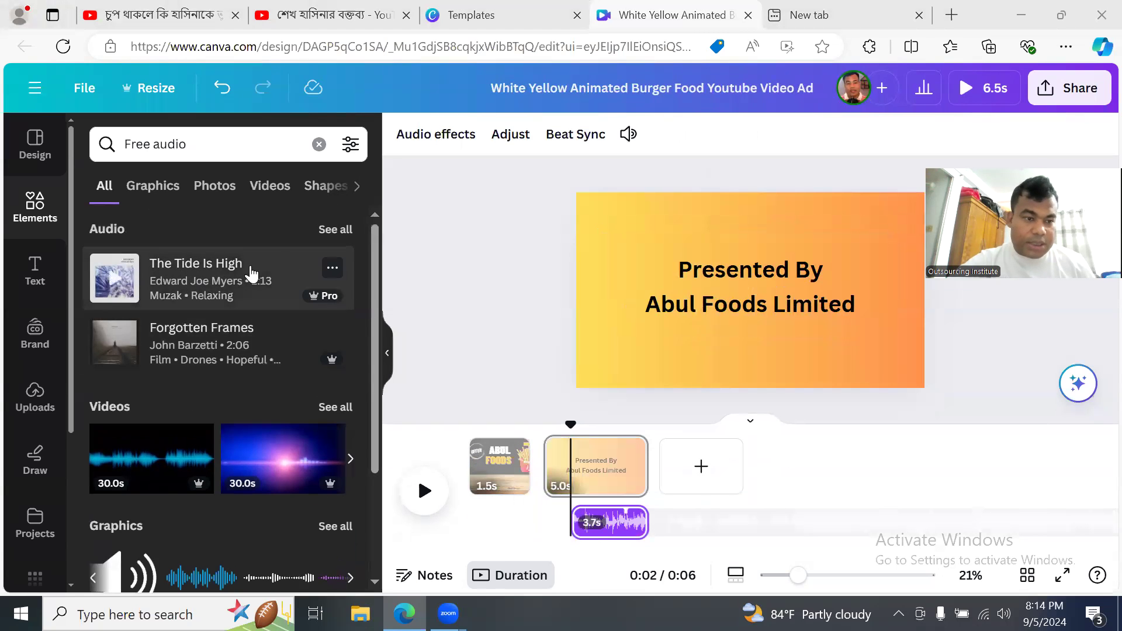
{"action": "left_click", "coordinate": [429, 495]}
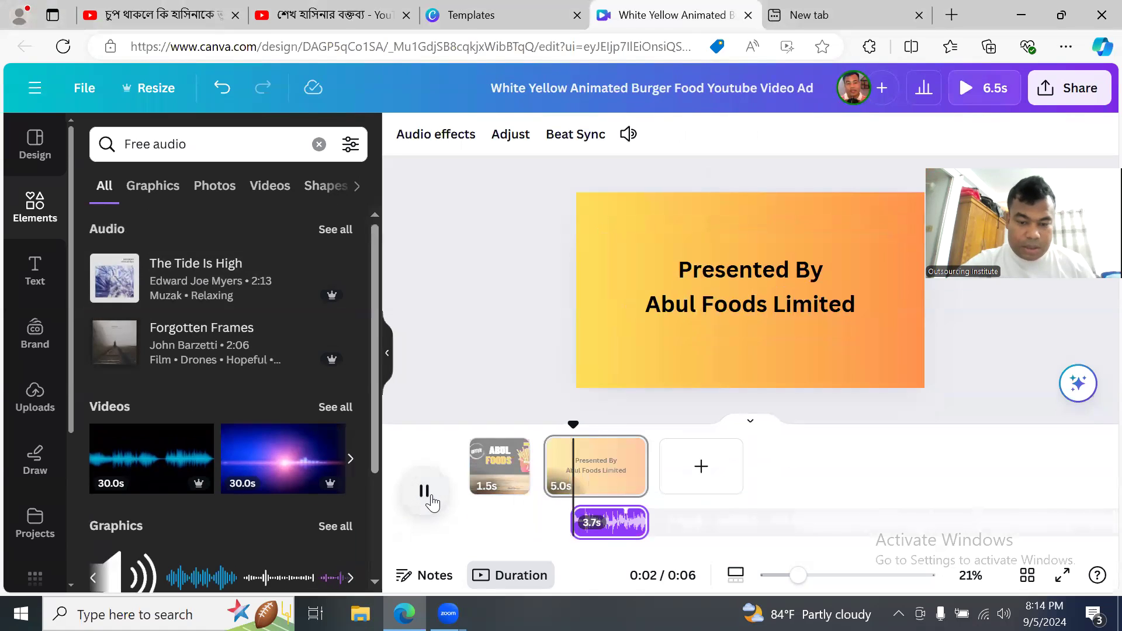
{"action": "left_click", "coordinate": [424, 494]}
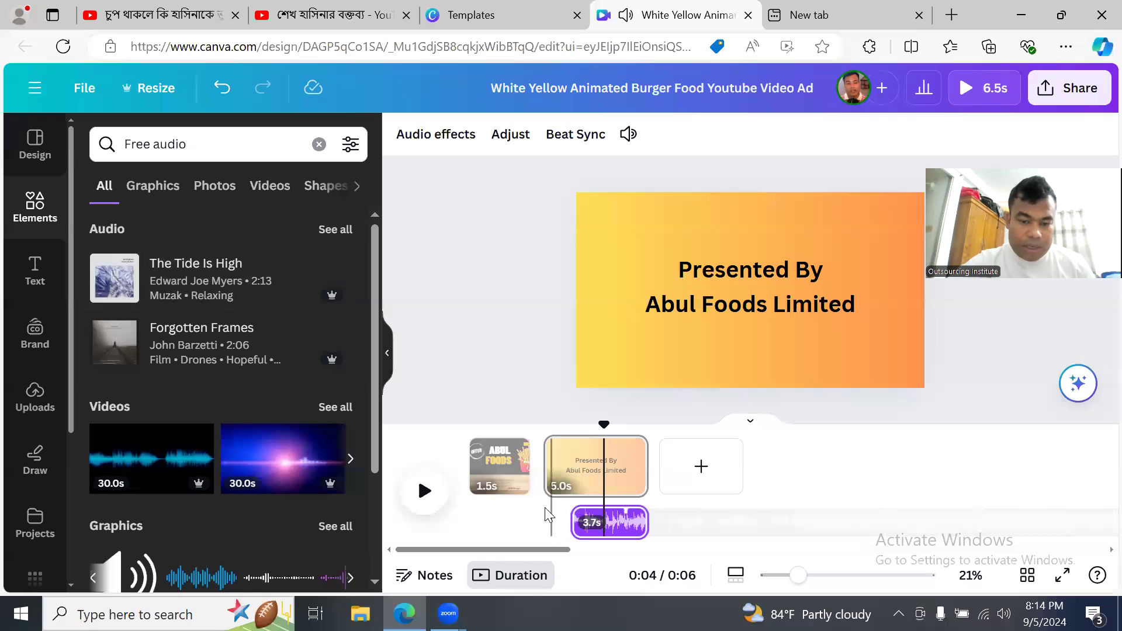
- Extend the audio clip back to the start of the first page for a 6.5 s length, and play the video
{"action": "left_click_drag", "start_coordinate": [573, 521], "coordinate": [466, 532]}
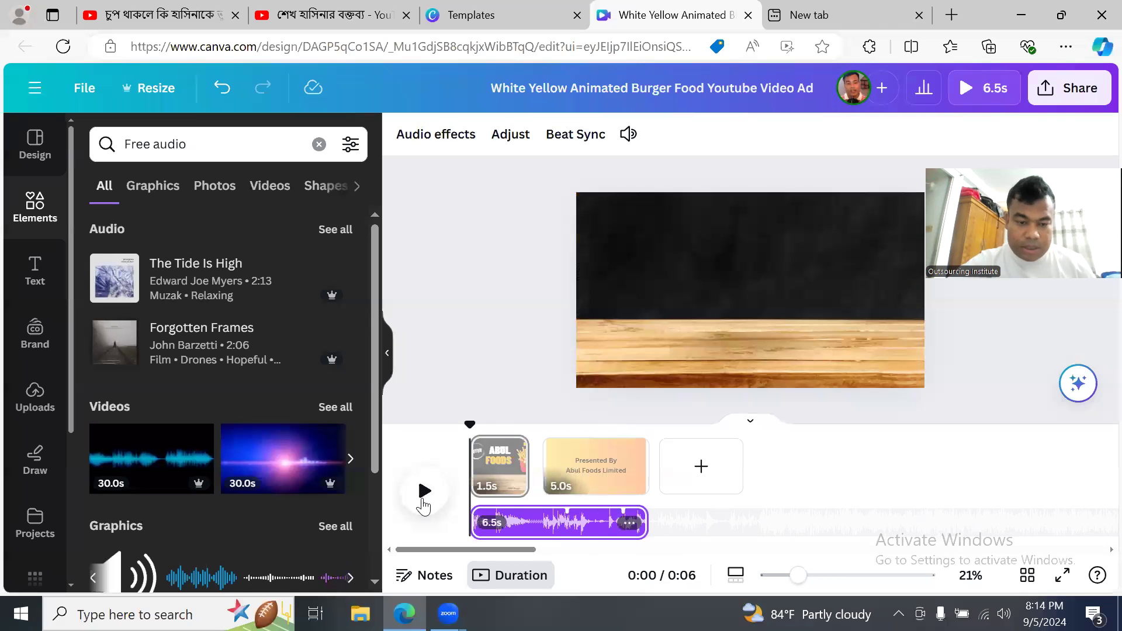
{"action": "left_click", "coordinate": [424, 492]}
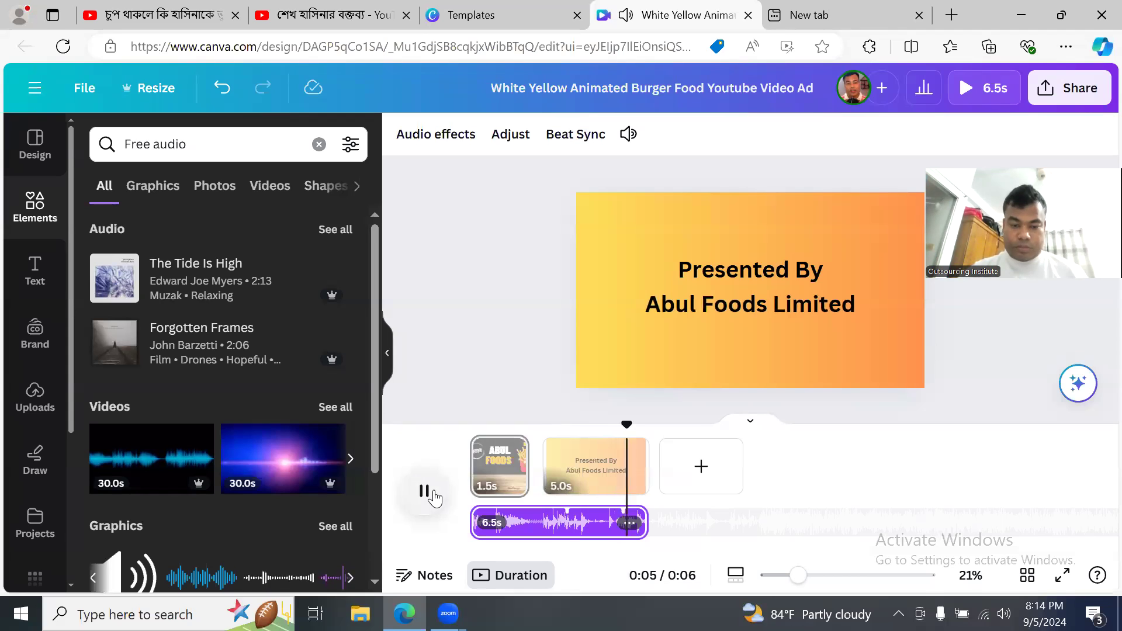
{"action": "left_click", "coordinate": [433, 496]}
- Shorten the closing page to 2.4 s and add "Forgotten Frames" as a second audio track
{"action": "left_click_drag", "start_coordinate": [645, 468], "coordinate": [591, 474]}
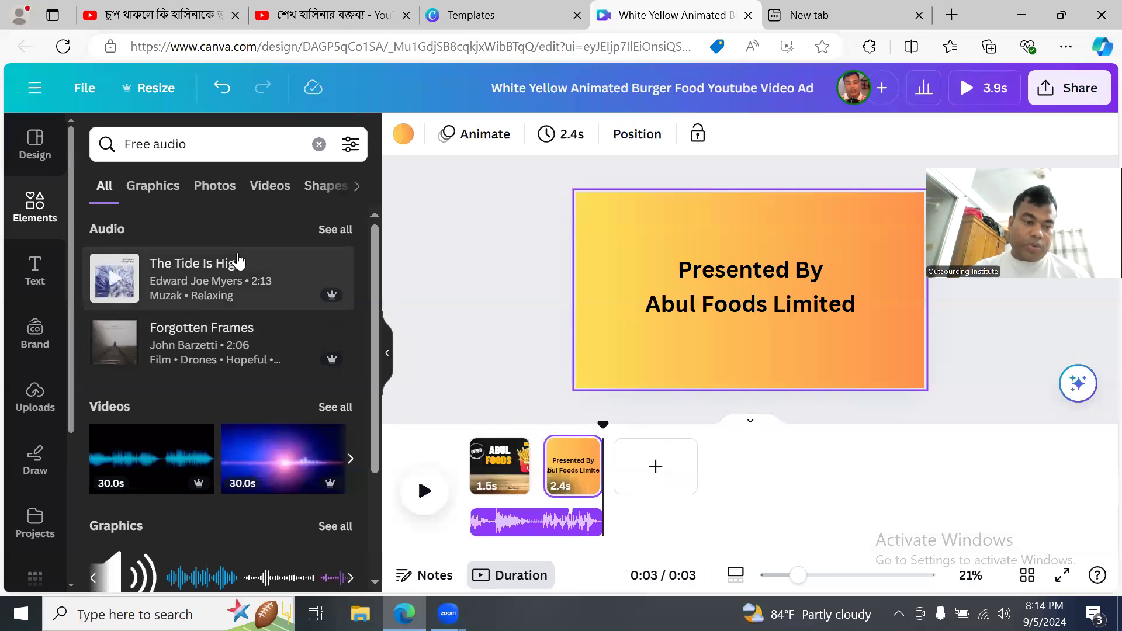
{"action": "left_click", "coordinate": [224, 333]}
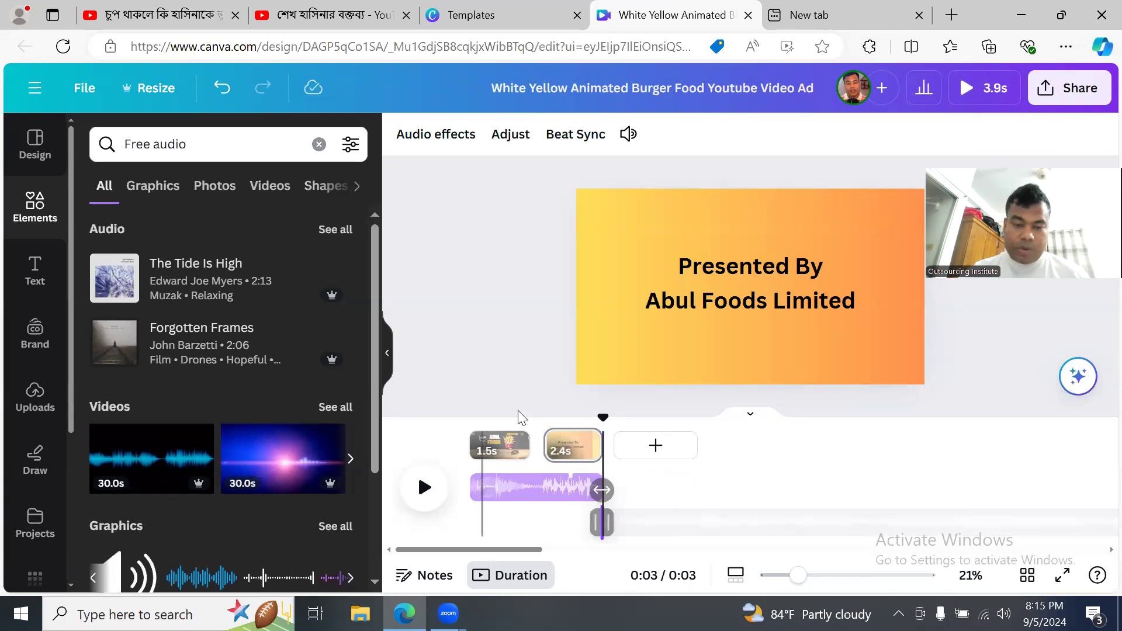
- Play the video with its audio from the beginning of the first page through the closing page
{"action": "left_click_drag", "start_coordinate": [603, 415], "coordinate": [469, 416]}
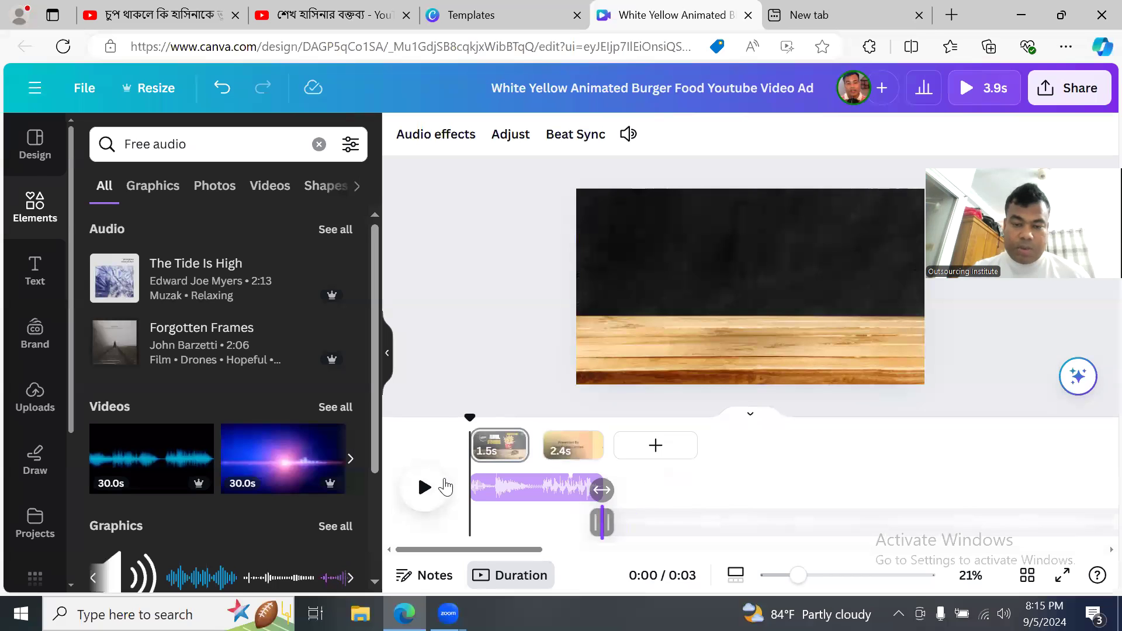
{"action": "left_click", "coordinate": [426, 494]}
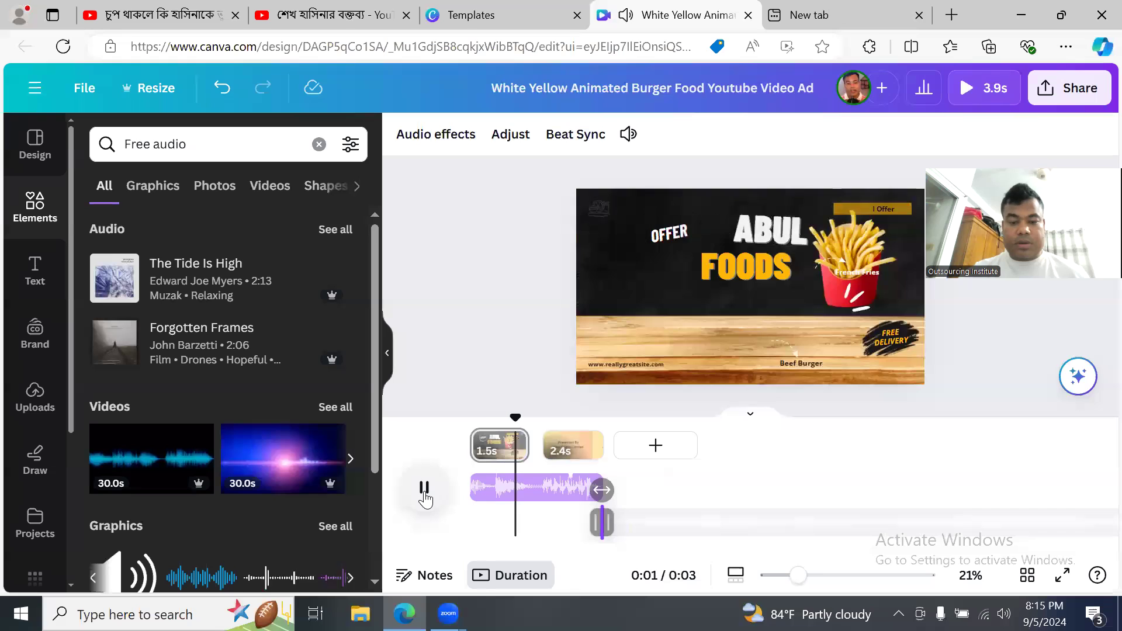
{"action": "left_click", "coordinate": [426, 494]}
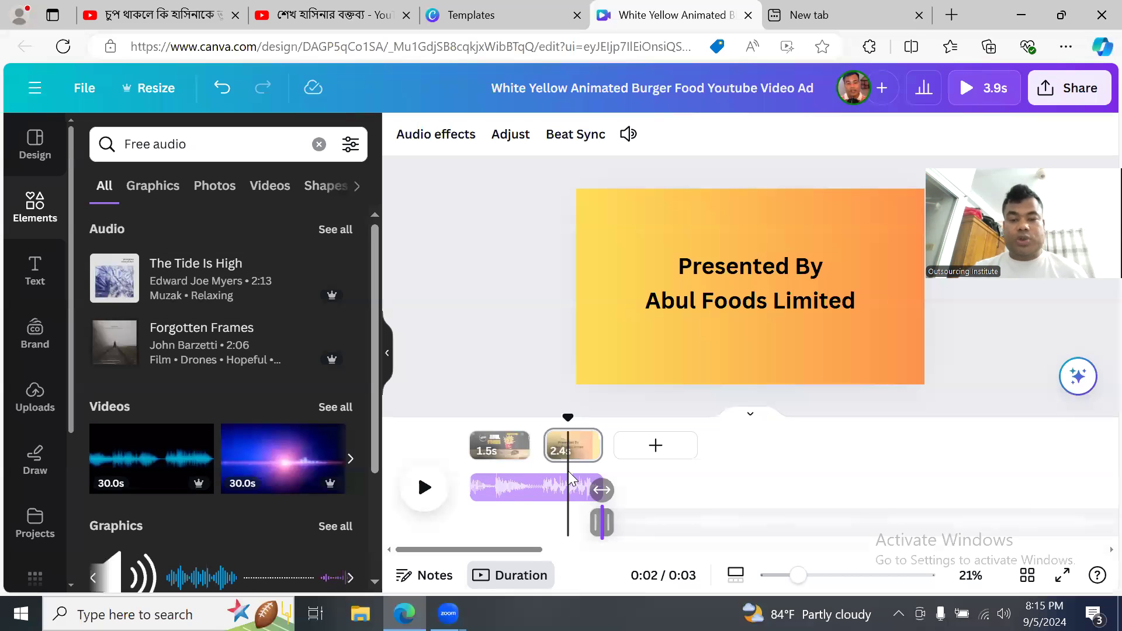
{"action": "left_click", "coordinate": [424, 488]}
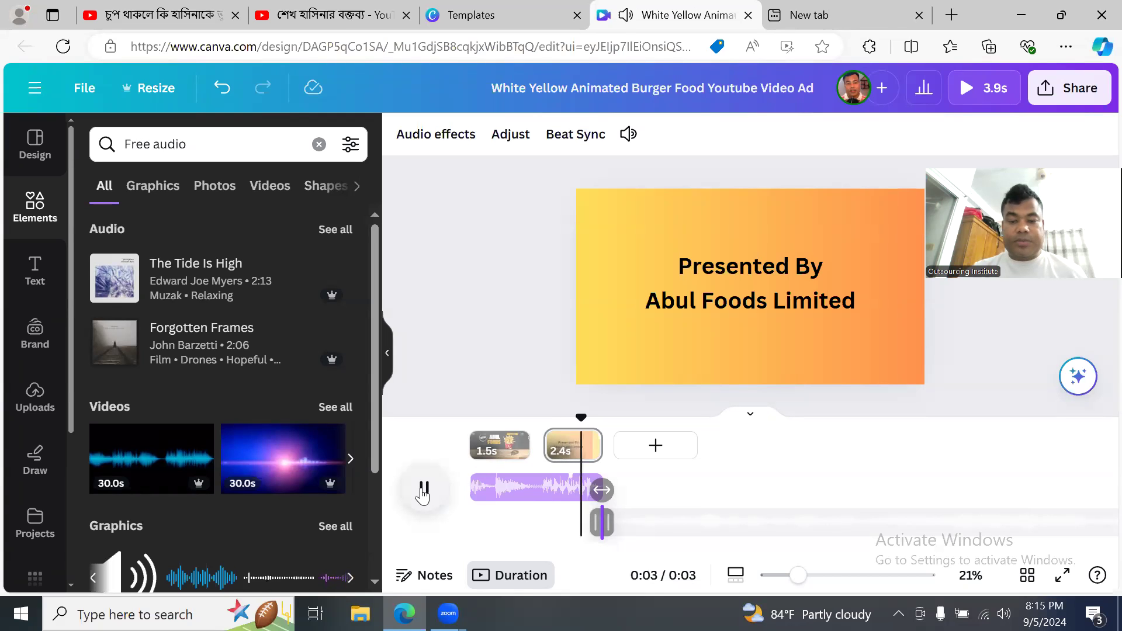
{"action": "left_click", "coordinate": [424, 488]}
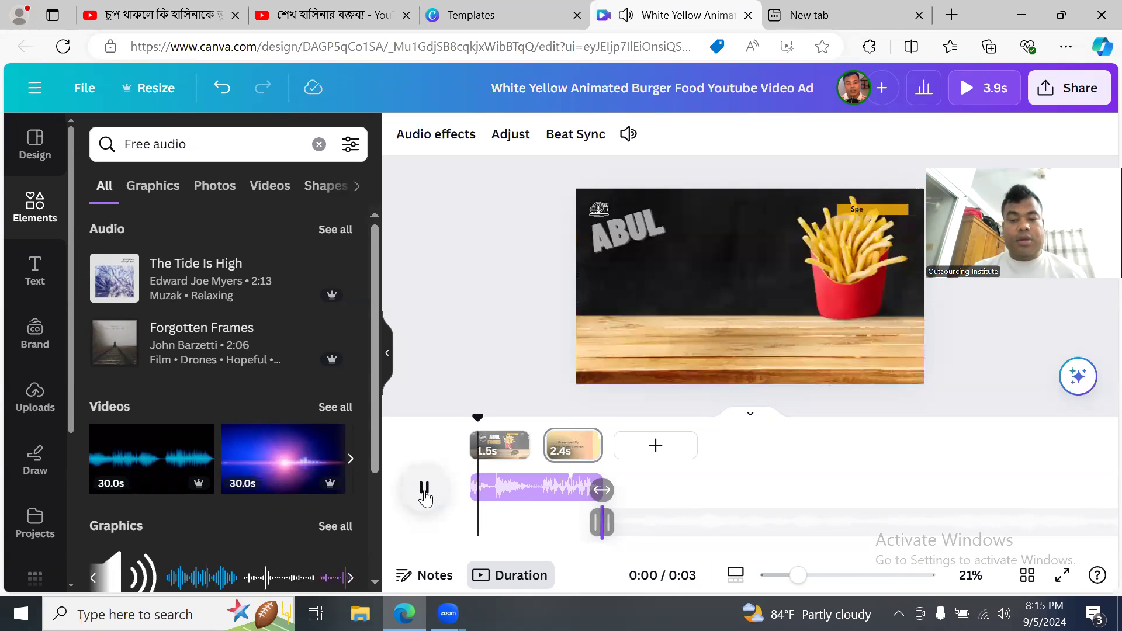
{"action": "left_click", "coordinate": [424, 490]}
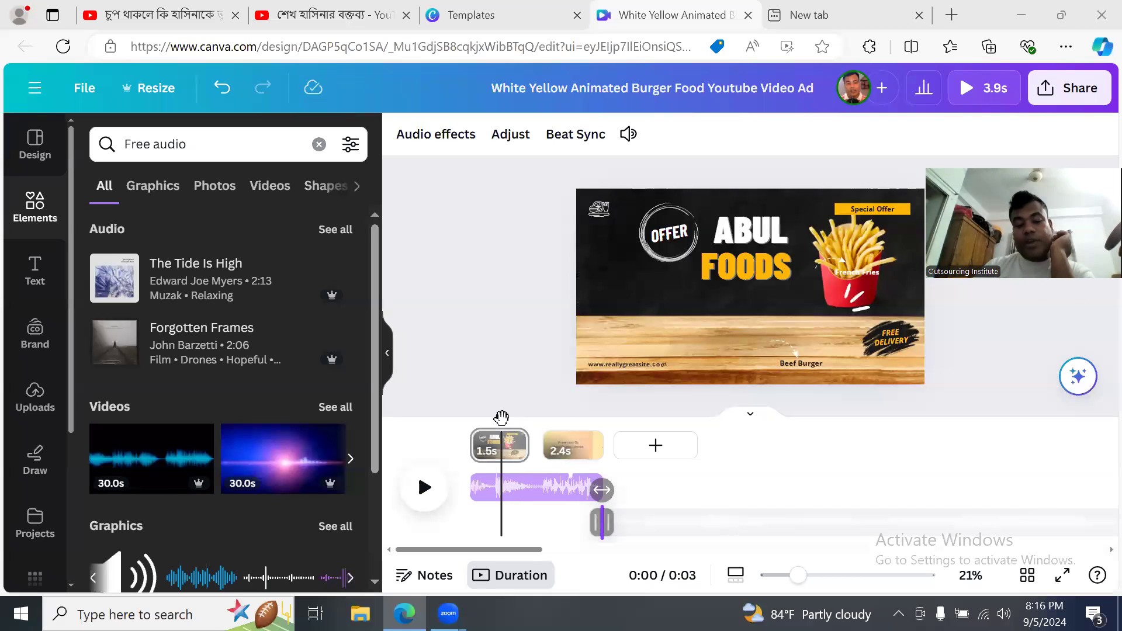
- Switch to the open YouTube tabs and view the search results and the video page
{"action": "left_click", "coordinate": [345, 18]}
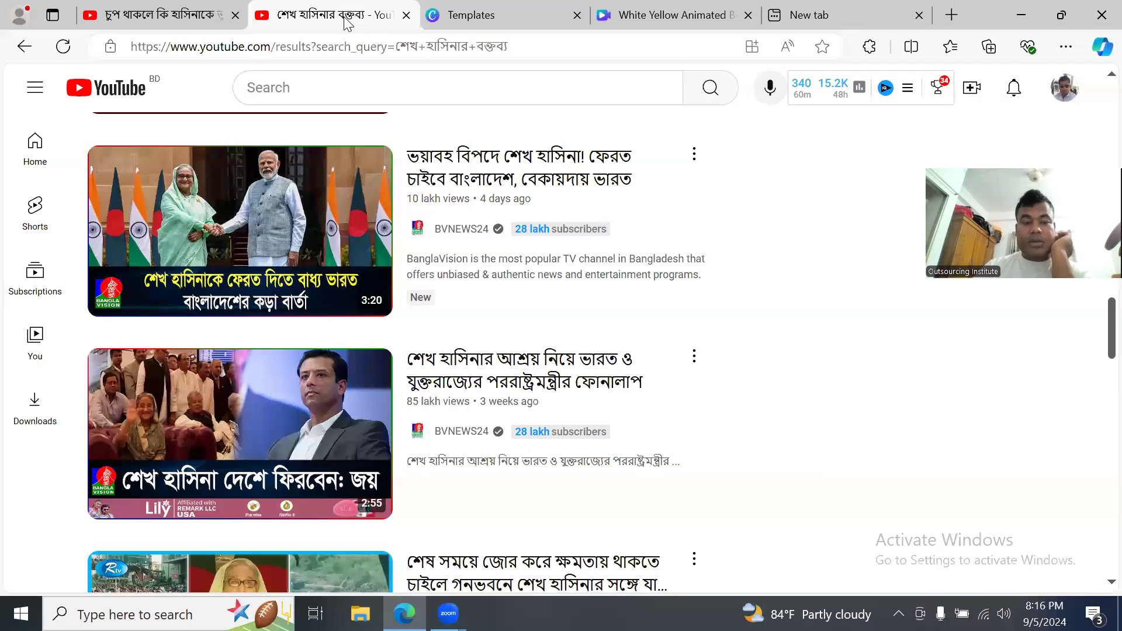
{"action": "mouse_move", "coordinate": [221, 229]}
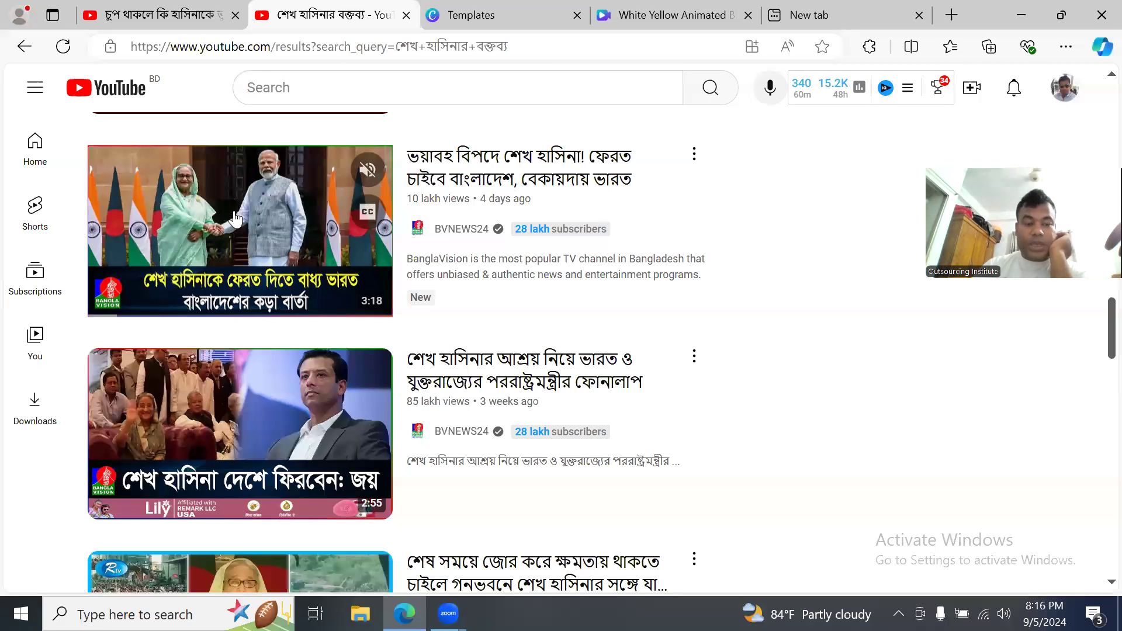
{"action": "left_click", "coordinate": [171, 18]}
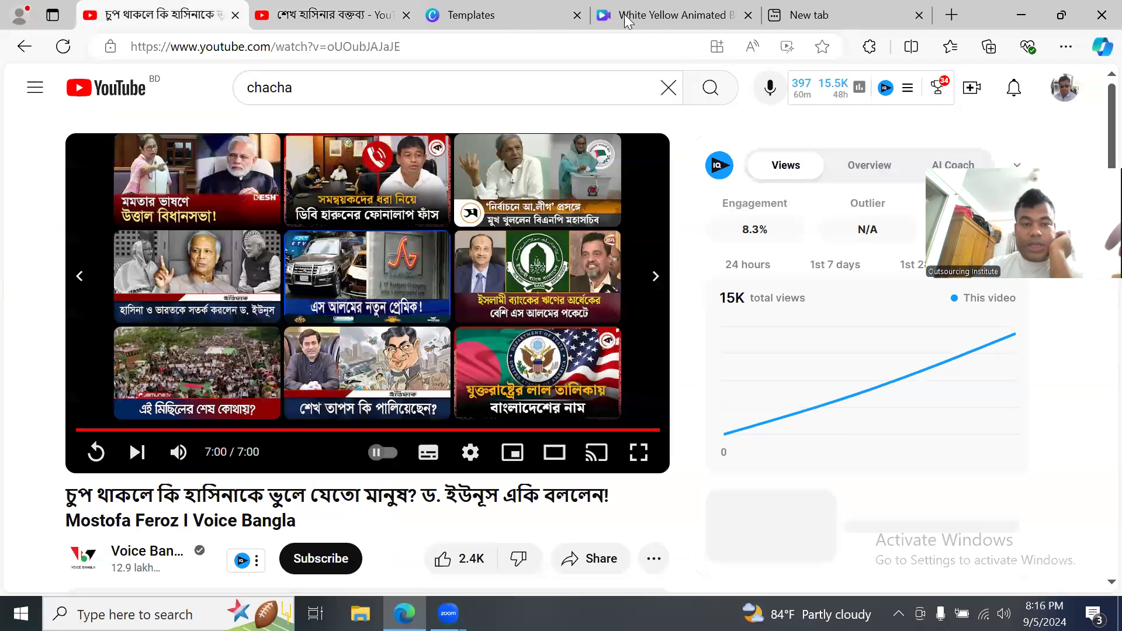
- Return to the burger video ad design and play it with its audio from the start of the first page
{"action": "left_click", "coordinate": [506, 21]}
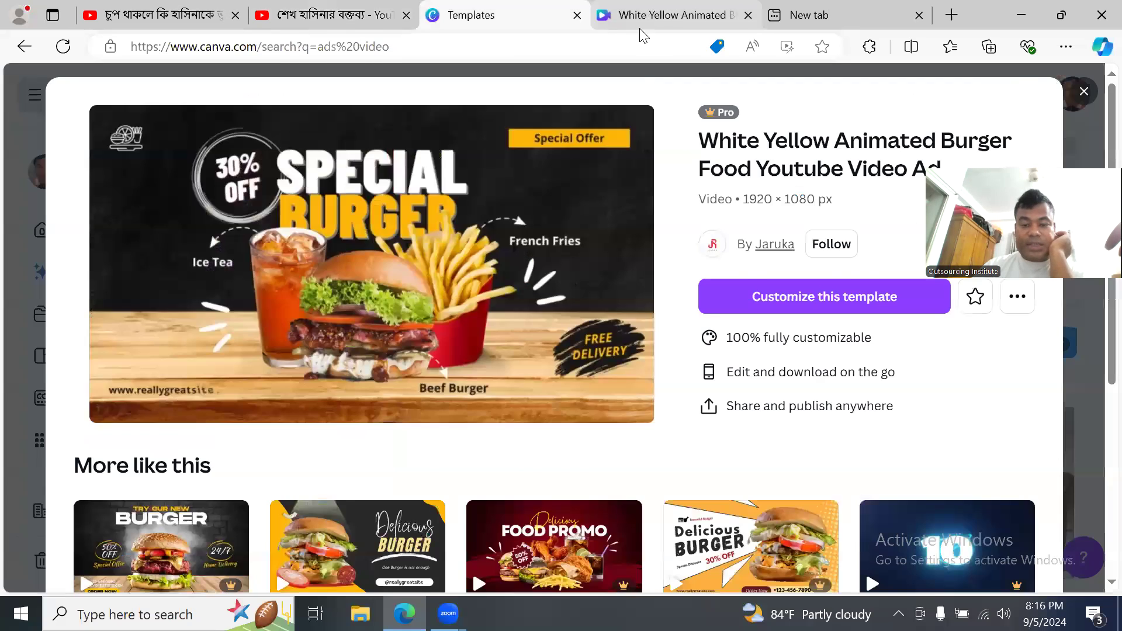
{"action": "left_click", "coordinate": [643, 23]}
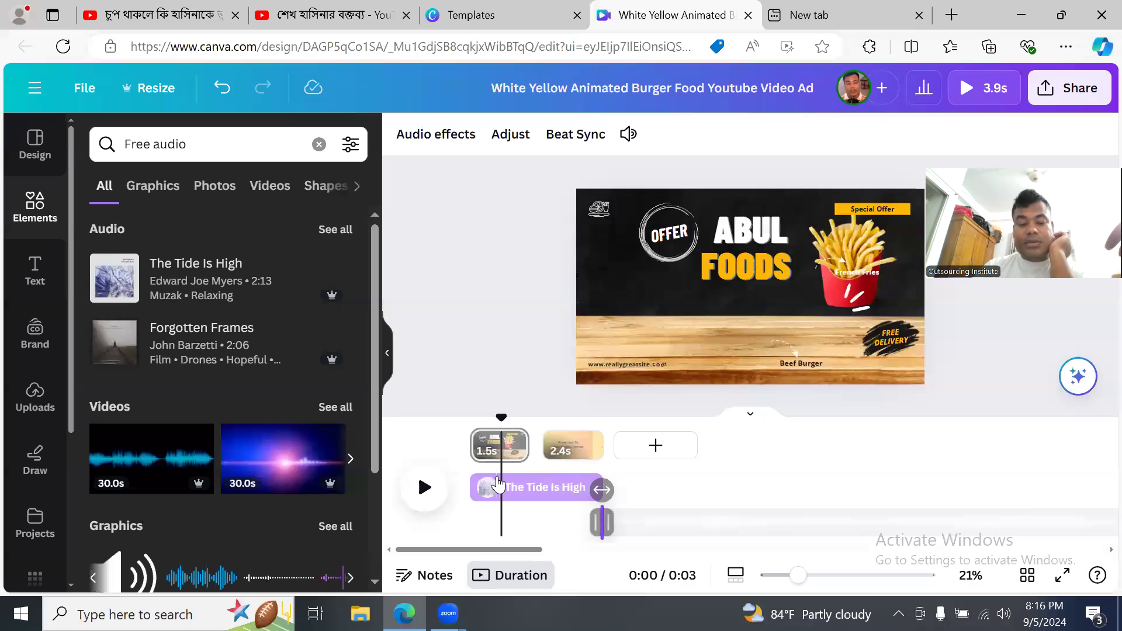
{"action": "left_click_drag", "start_coordinate": [500, 416], "coordinate": [469, 416]}
{"action": "left_click", "coordinate": [425, 488]}
{"action": "left_click", "coordinate": [424, 487]}
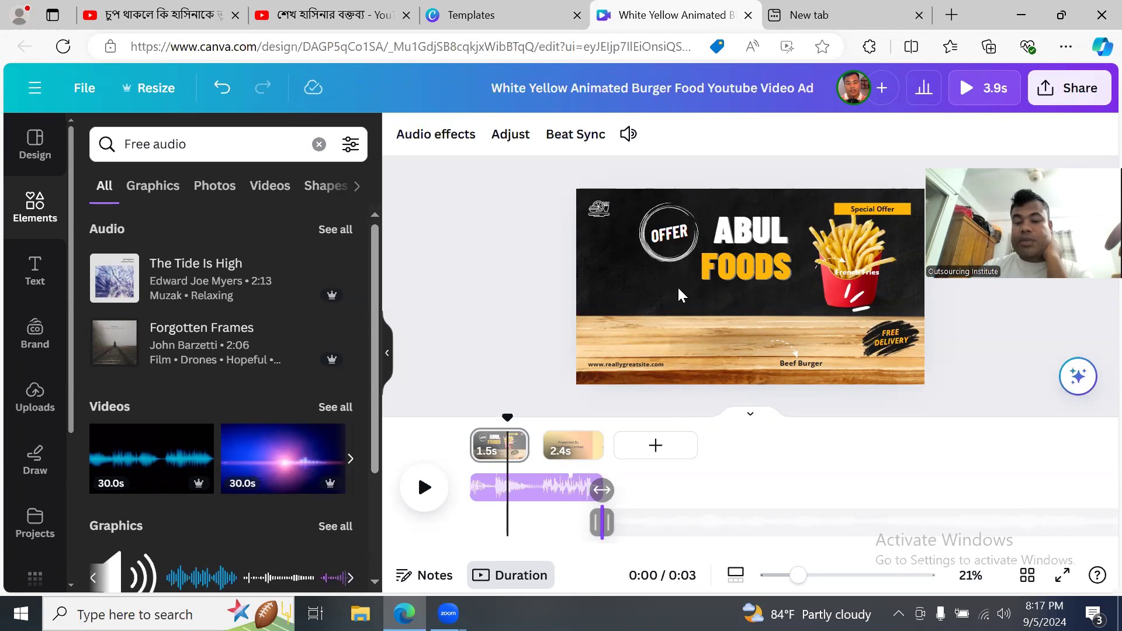
- Enlarge the french fries image on the first page and shift it slightly up towards the "Special Offer" label
{"action": "left_click", "coordinate": [850, 256]}
{"action": "left_click_drag", "start_coordinate": [807, 314], "coordinate": [783, 348]}
{"action": "left_click_drag", "start_coordinate": [856, 274], "coordinate": [867, 267]}
{"action": "left_click", "coordinate": [818, 289]}
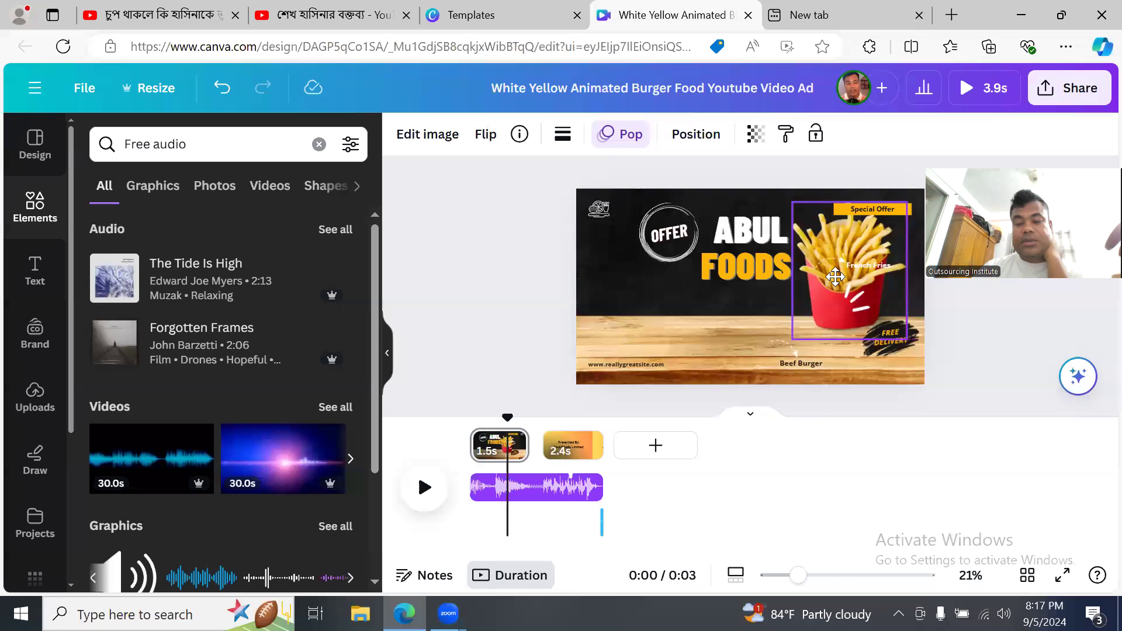
{"action": "left_click", "coordinate": [448, 328]}
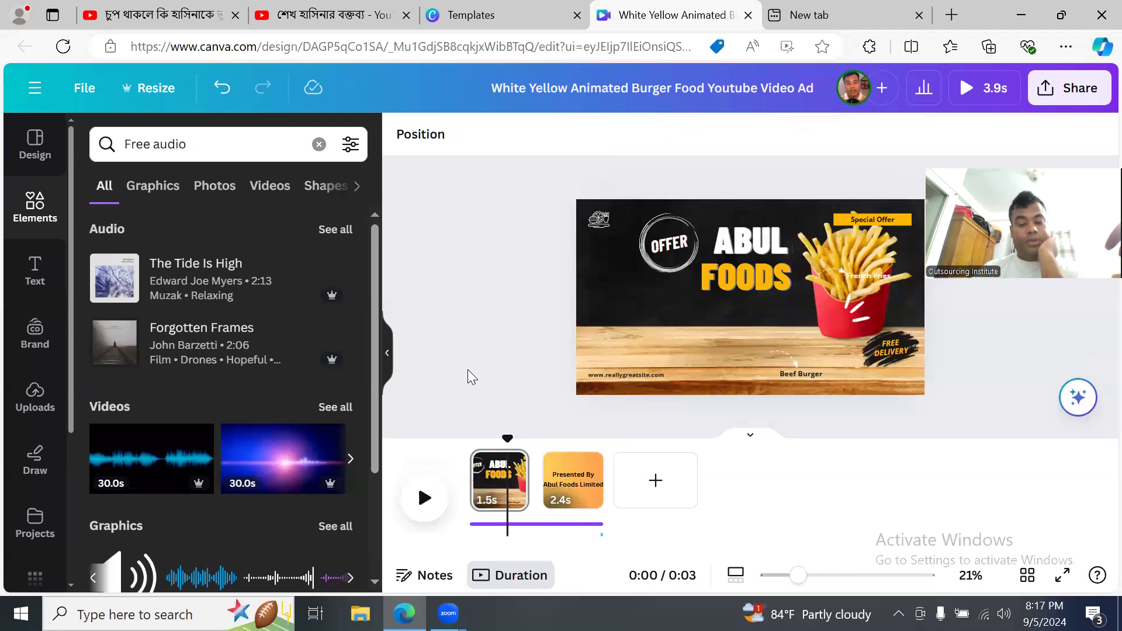
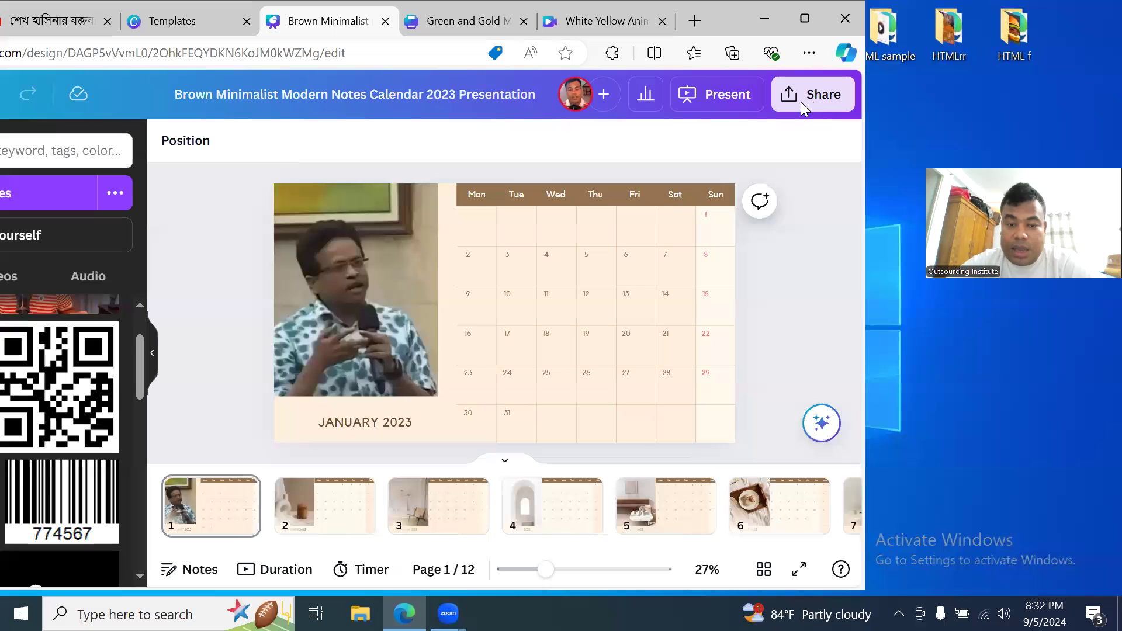
- Download all 12 pages of the Brown Minimalist Modern Notes Calendar 2023 presentation as PDF Standard
{"action": "scroll", "coordinate": [666, 320], "scroll_direction": "down", "scroll_amount": 2}
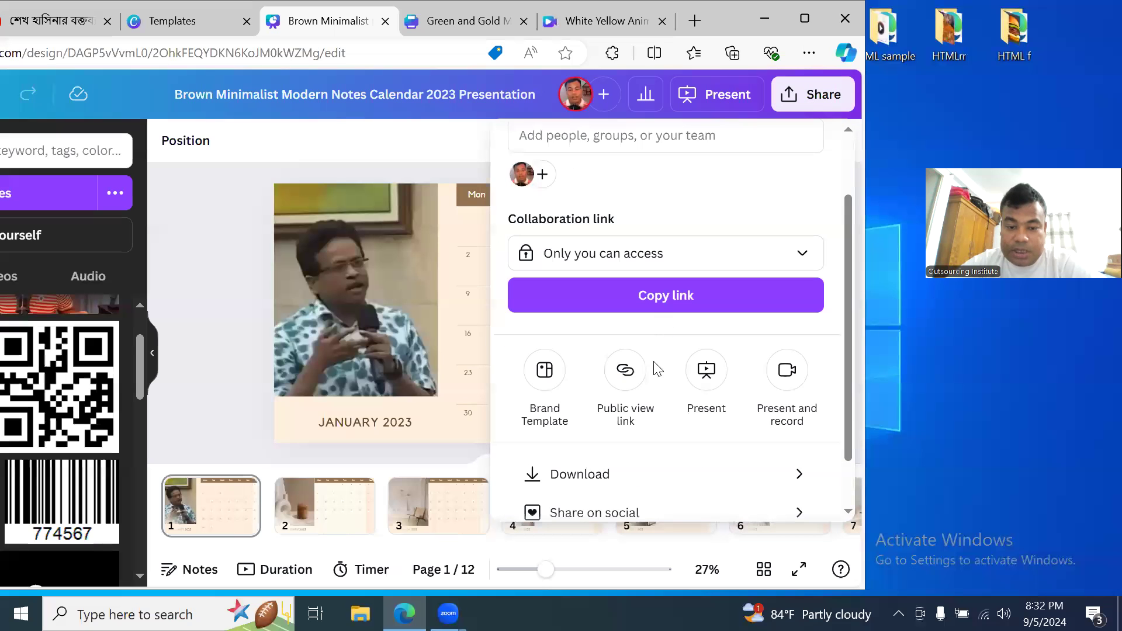
{"action": "left_click", "coordinate": [660, 412]}
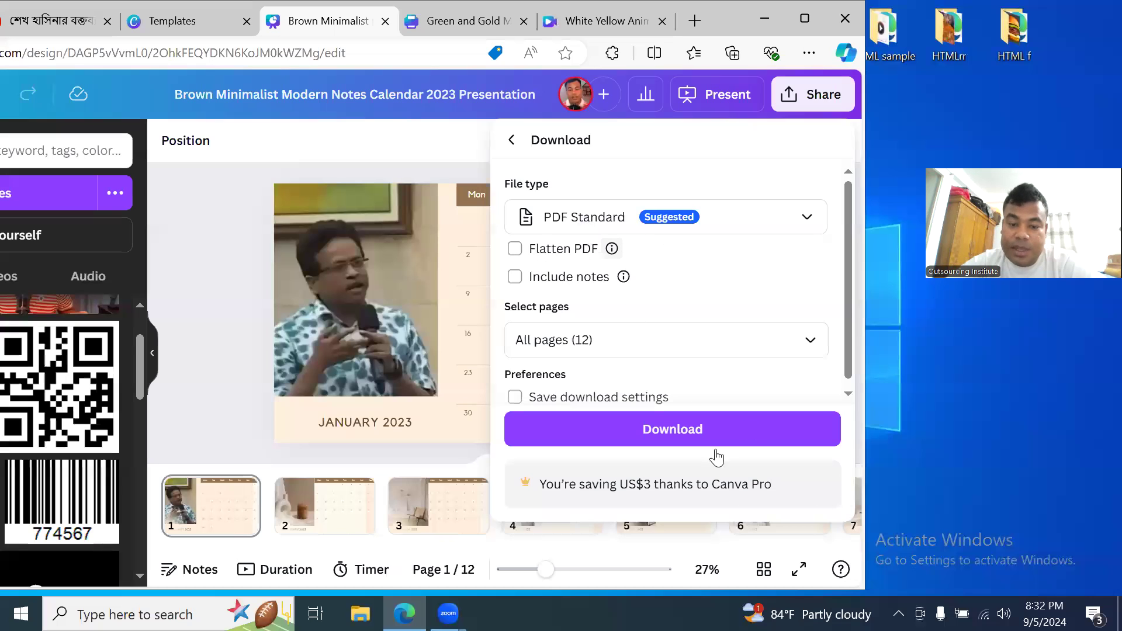
{"action": "left_click", "coordinate": [683, 436]}
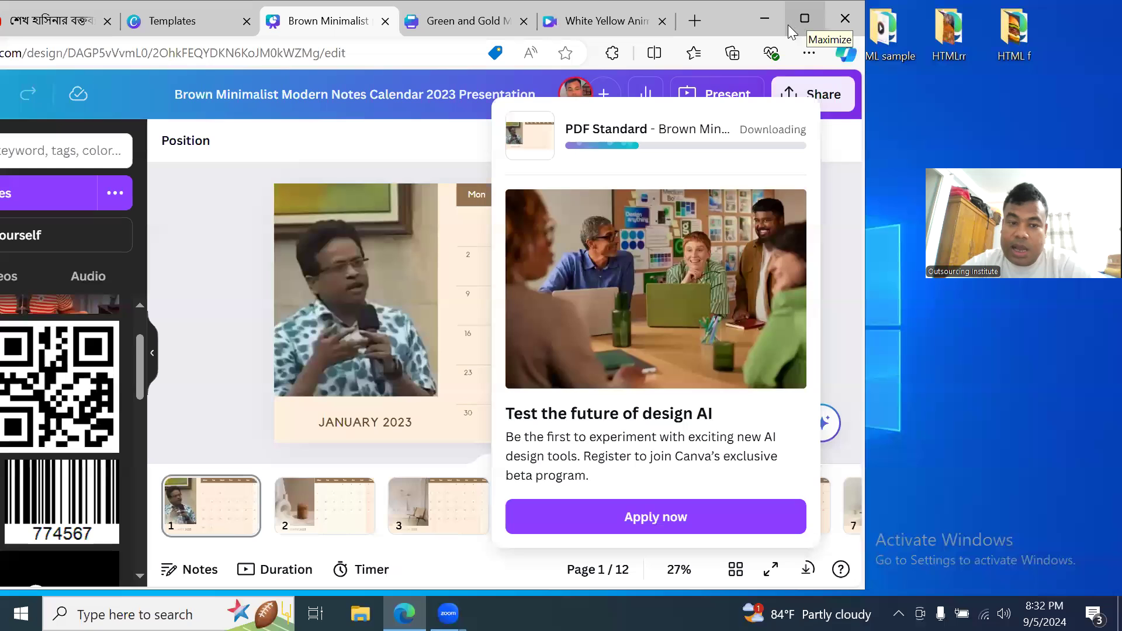
{"action": "left_click", "coordinate": [376, 155]}
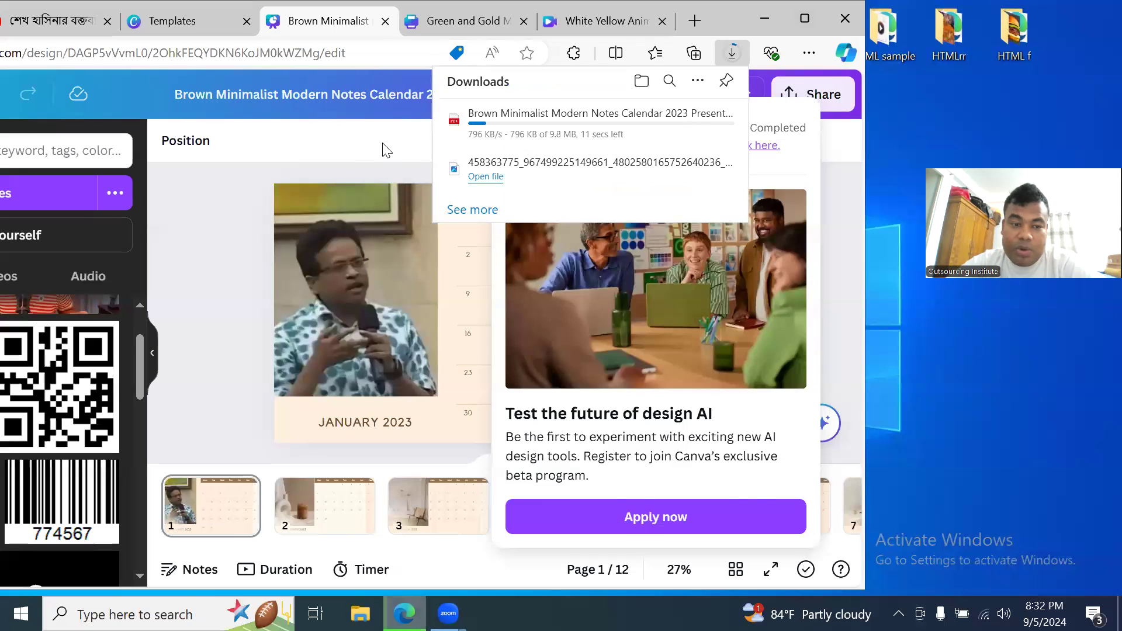
{"action": "left_click", "coordinate": [384, 151]}
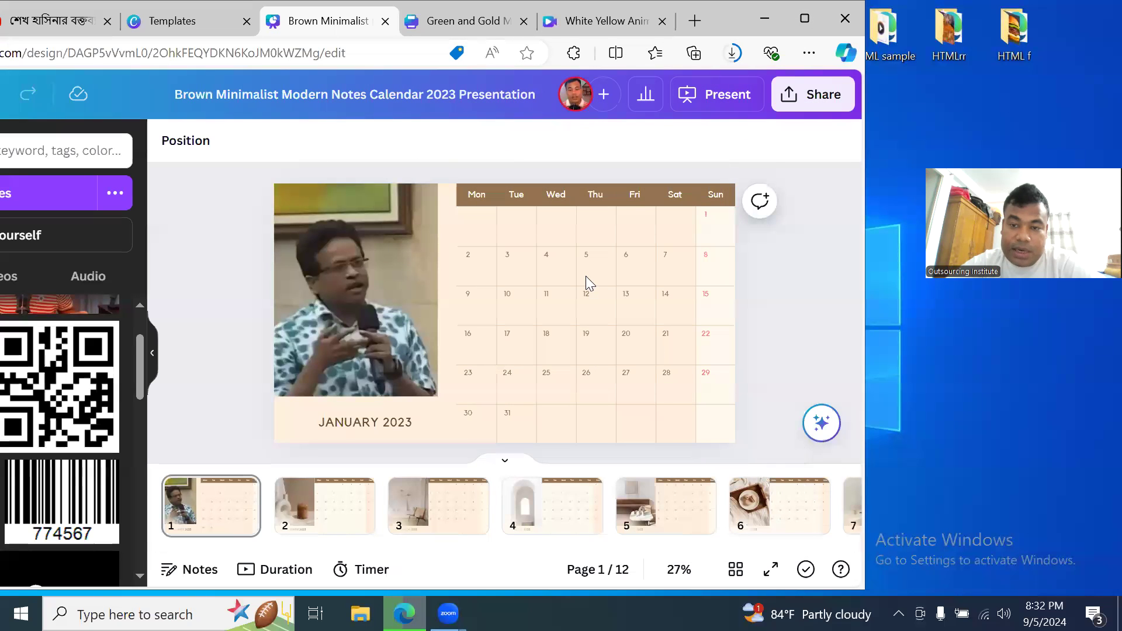
- Reopen the calendar's download settings and exclude pages 2 to 6 from the page selection
{"action": "left_click", "coordinate": [820, 97]}
{"action": "scroll", "coordinate": [631, 454], "scroll_direction": "down", "scroll_amount": 3}
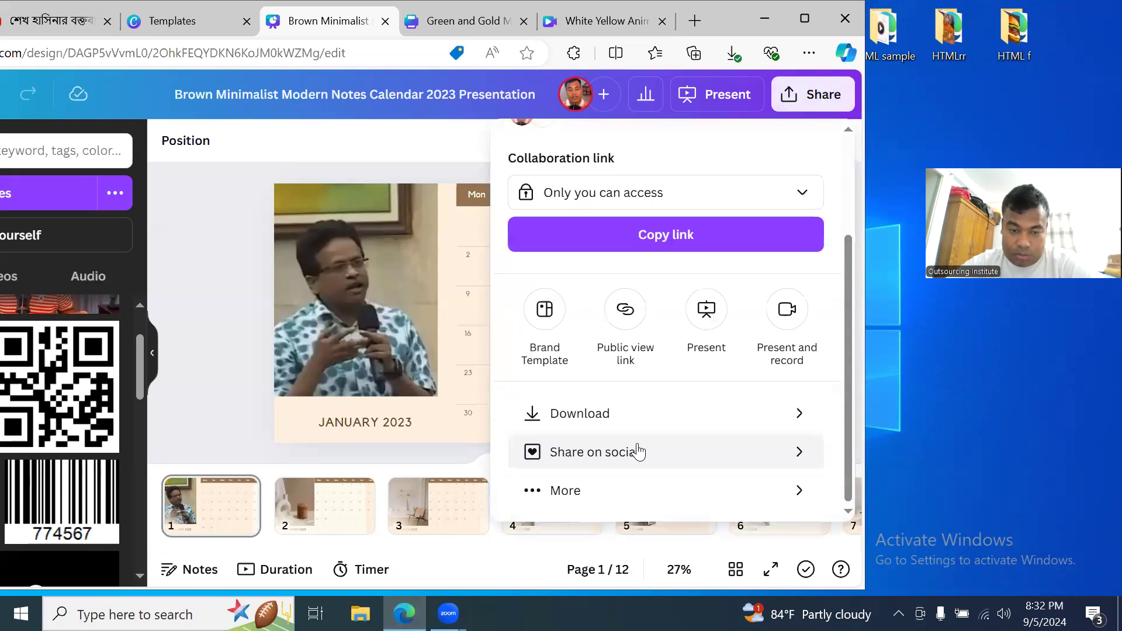
{"action": "left_click", "coordinate": [797, 421]}
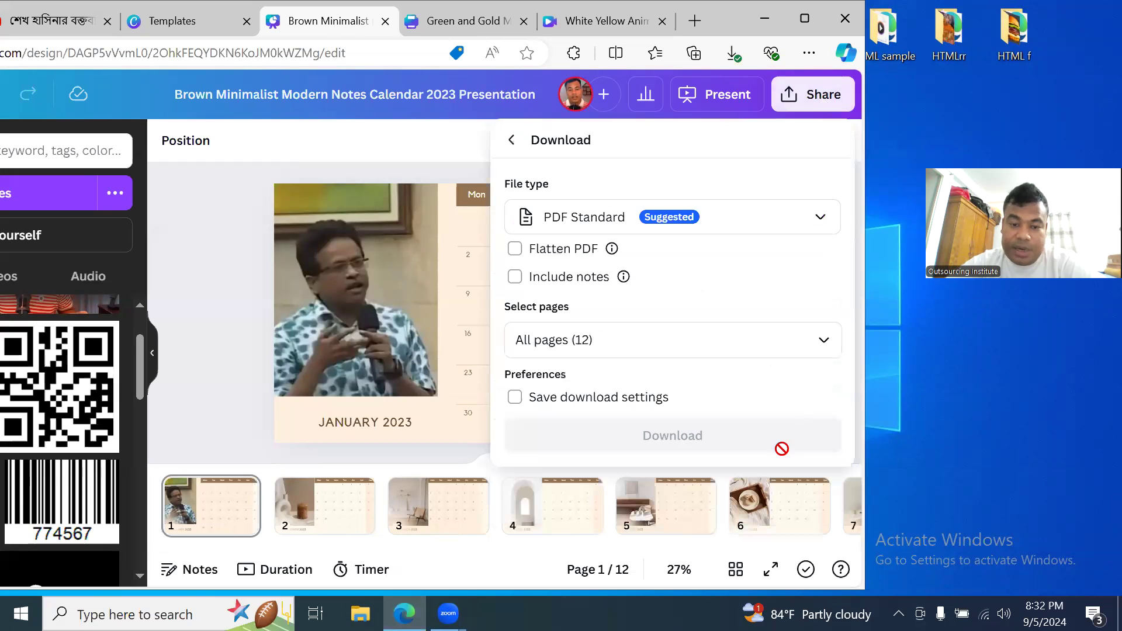
{"action": "left_click", "coordinate": [651, 340]}
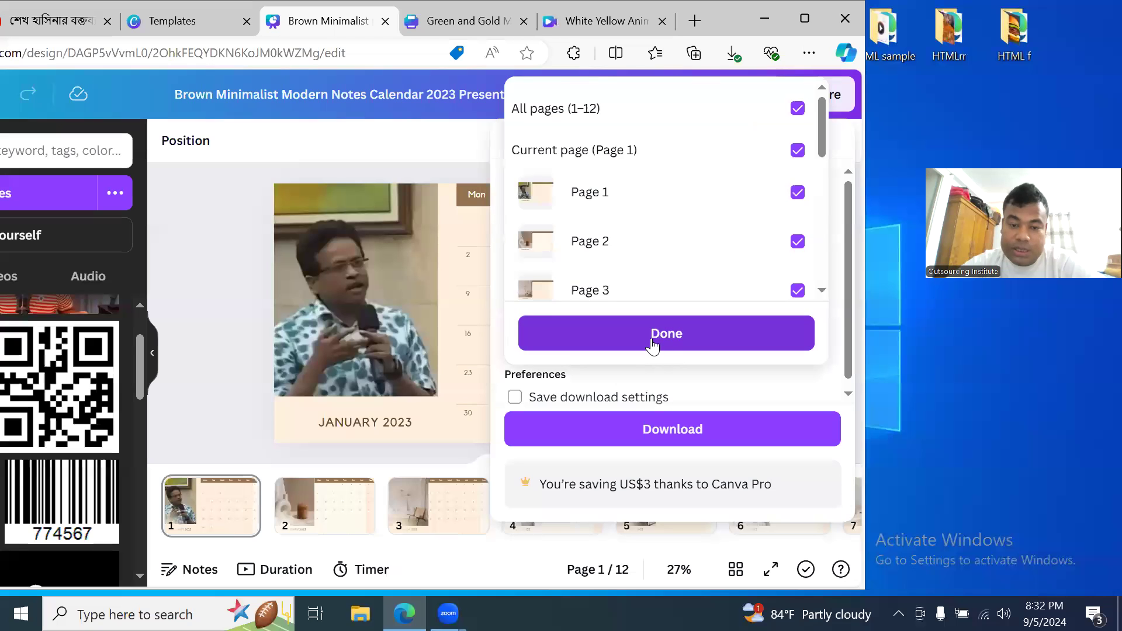
{"action": "scroll", "coordinate": [665, 269], "scroll_direction": "down", "scroll_amount": 1}
{"action": "scroll", "coordinate": [665, 263], "scroll_direction": "up", "scroll_amount": 1}
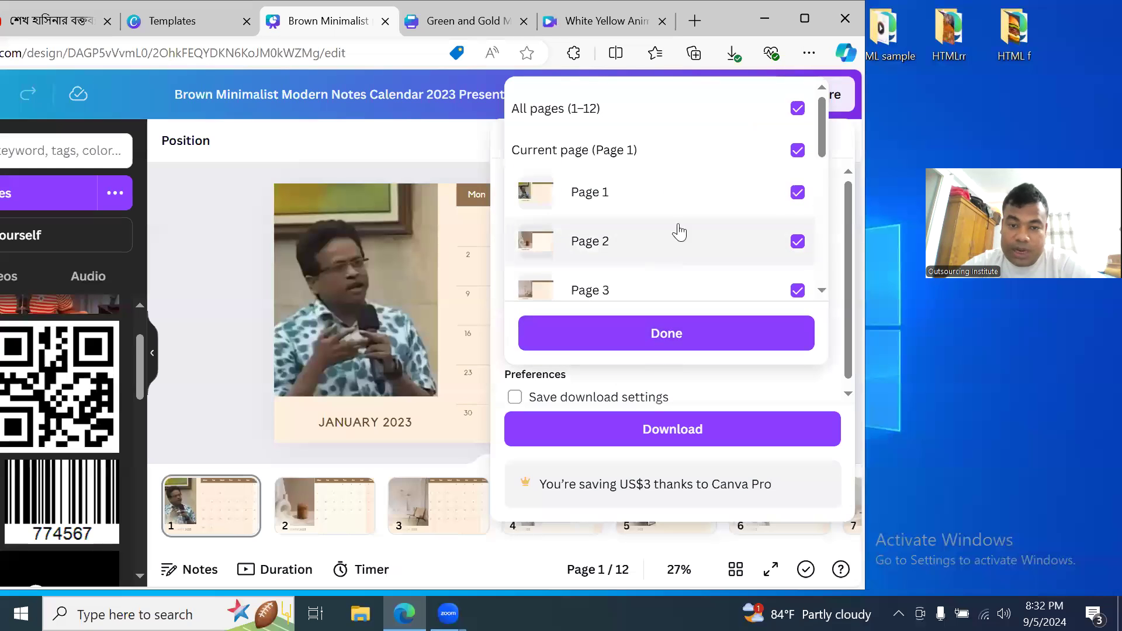
{"action": "left_click", "coordinate": [797, 242]}
{"action": "left_click", "coordinate": [796, 289]}
{"action": "scroll", "coordinate": [796, 282], "scroll_direction": "down", "scroll_amount": 3}
{"action": "left_click", "coordinate": [797, 165]}
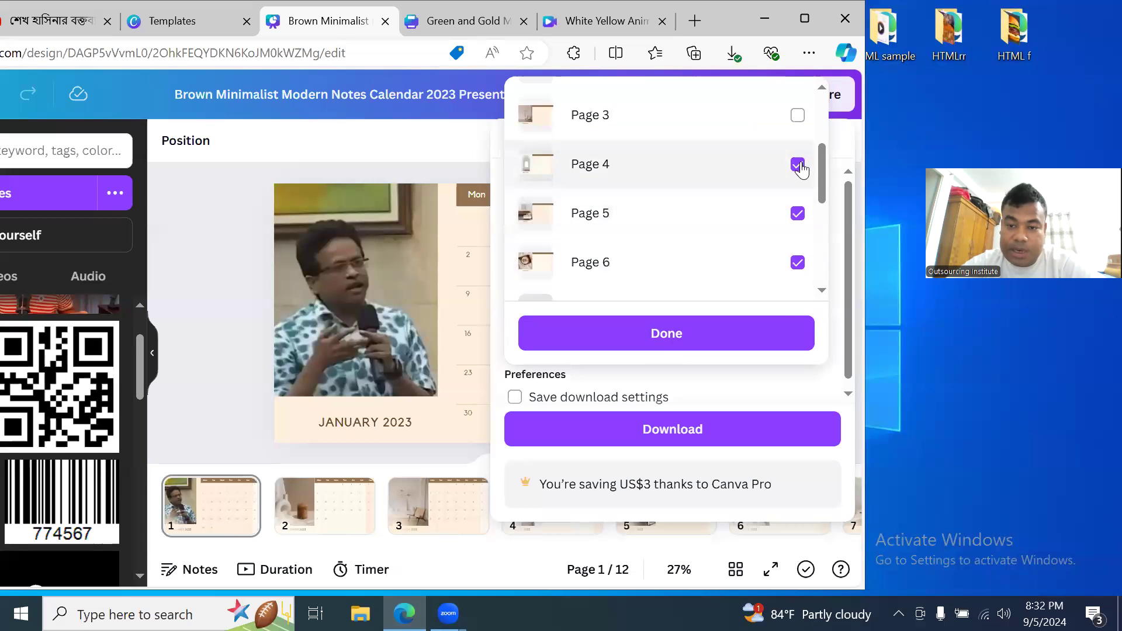
{"action": "left_click", "coordinate": [797, 214]}
{"action": "left_click", "coordinate": [797, 262]}
- Exclude pages 7 to 12 as well and confirm page 1 as the only page for download
{"action": "scroll", "coordinate": [786, 257], "scroll_direction": "down", "scroll_amount": 3}
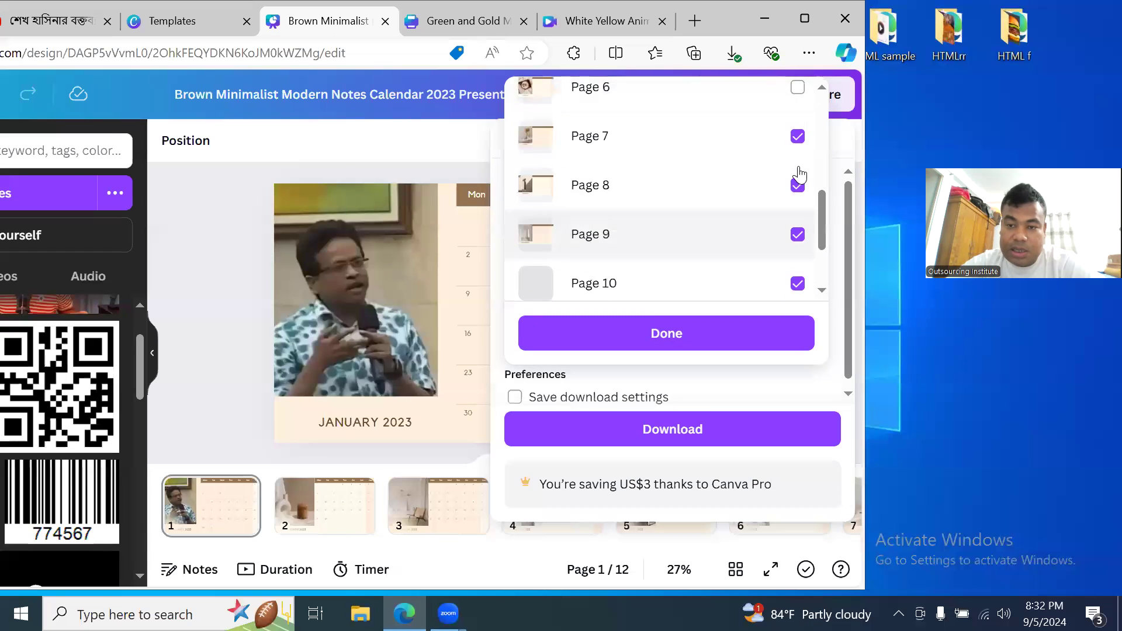
{"action": "left_click", "coordinate": [797, 136]}
{"action": "left_click", "coordinate": [797, 185]}
{"action": "left_click", "coordinate": [797, 234]}
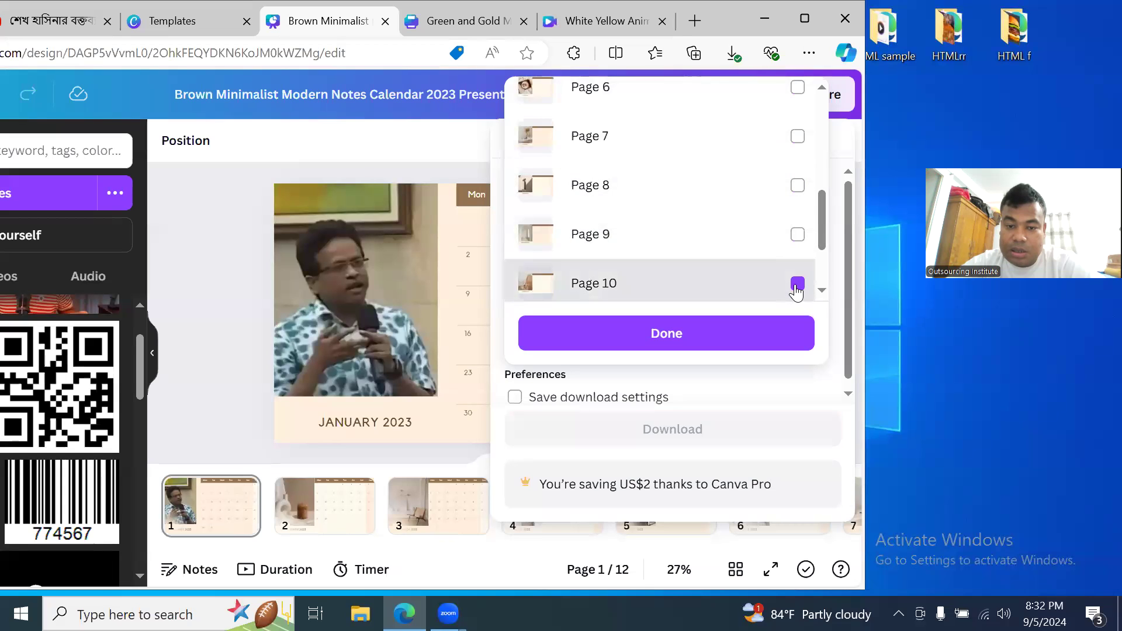
{"action": "left_click", "coordinate": [797, 283]}
{"action": "scroll", "coordinate": [763, 250], "scroll_direction": "down", "scroll_amount": 2}
{"action": "left_click", "coordinate": [797, 222]}
{"action": "left_click", "coordinate": [797, 270]}
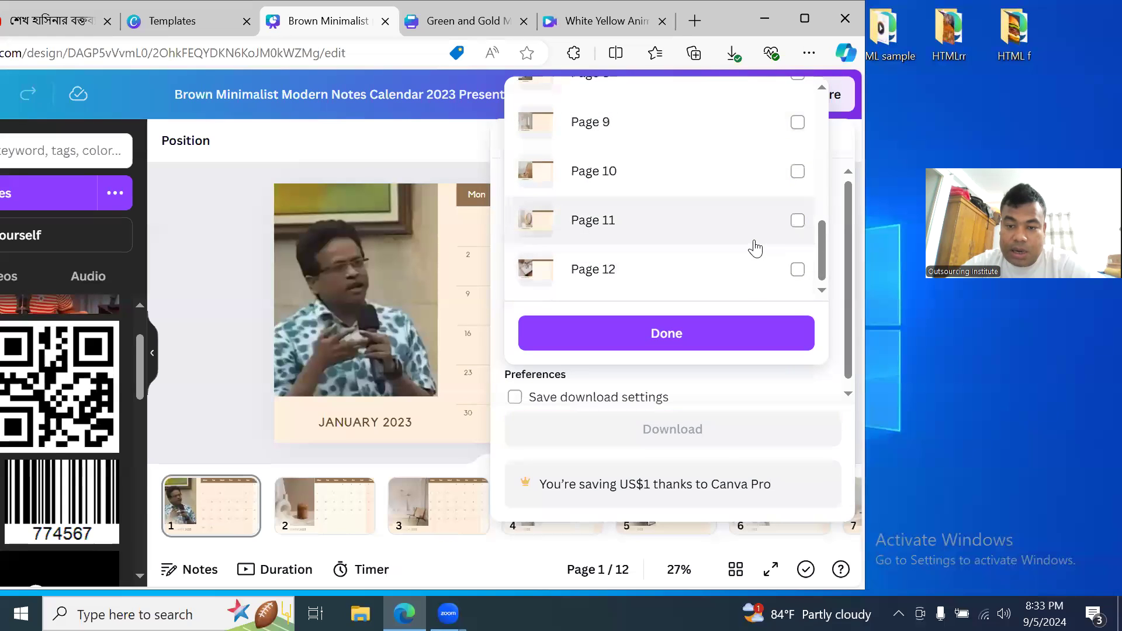
{"action": "scroll", "coordinate": [756, 251], "scroll_direction": "up", "scroll_amount": 10}
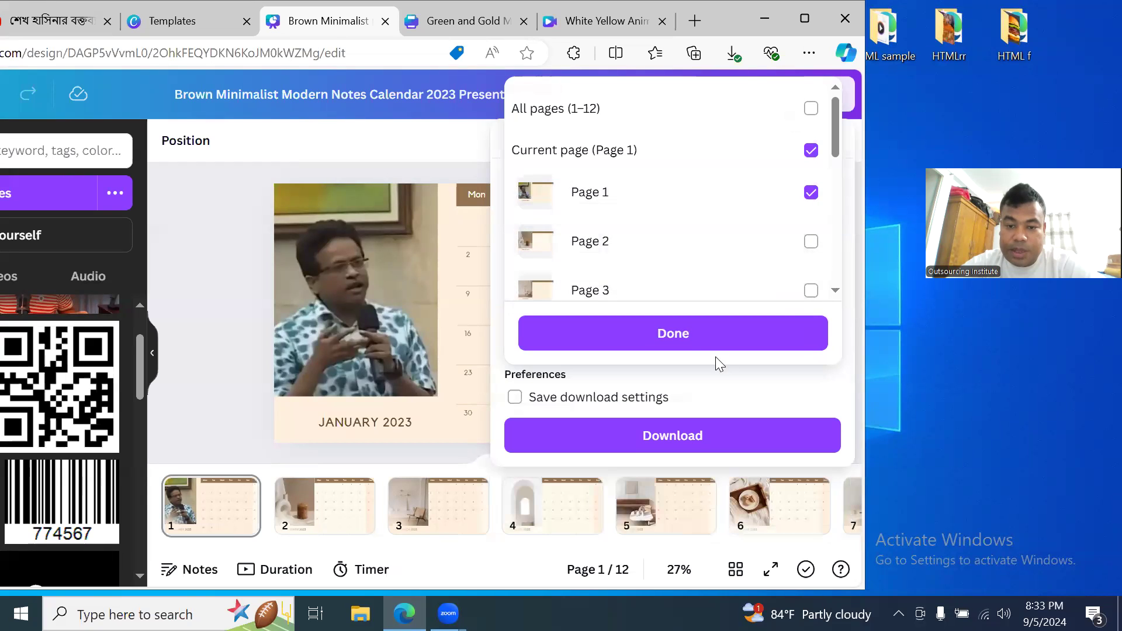
{"action": "left_click", "coordinate": [698, 344]}
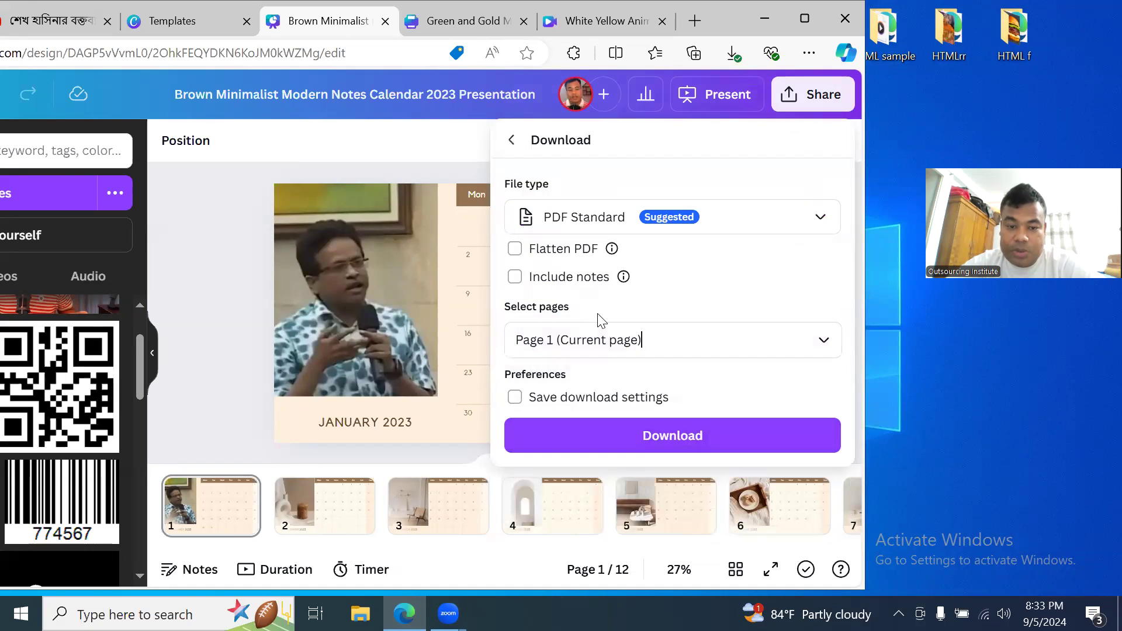
- Set the file type to PNG and download page 1 of the calendar
{"action": "left_click", "coordinate": [602, 221]}
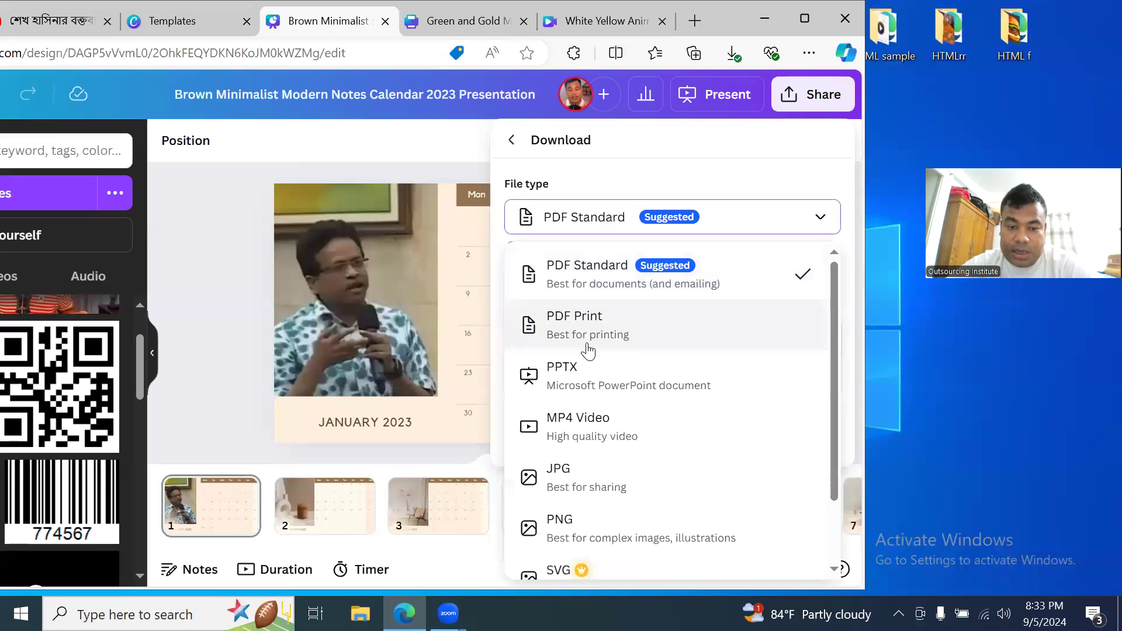
{"action": "scroll", "coordinate": [624, 464], "scroll_direction": "down", "scroll_amount": 2}
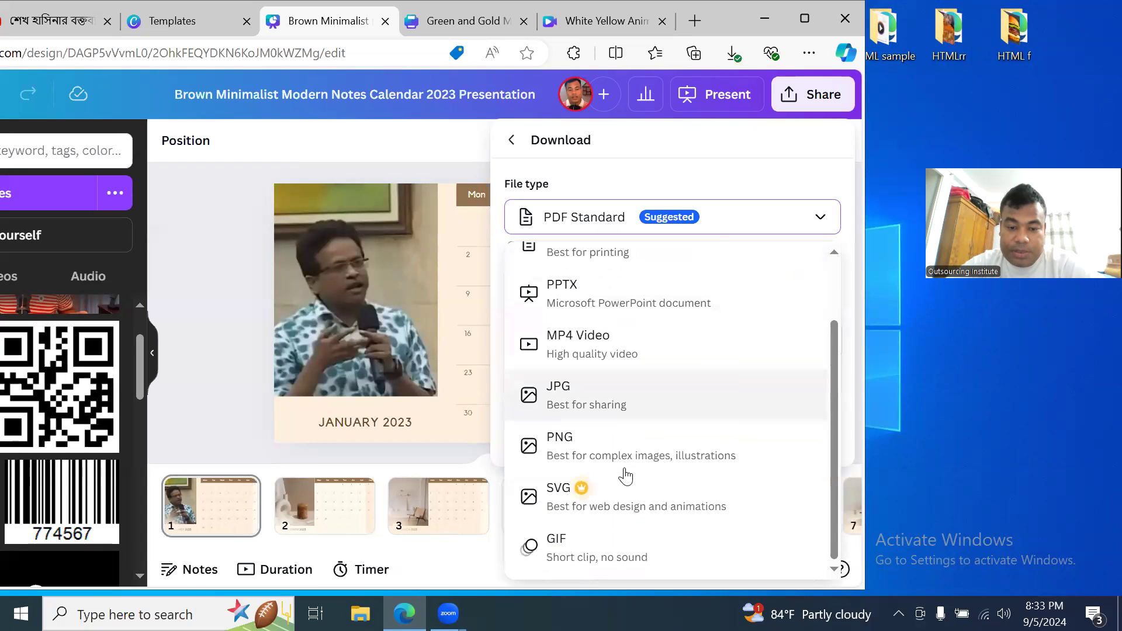
{"action": "left_click", "coordinate": [609, 441]}
{"action": "left_click", "coordinate": [690, 489]}
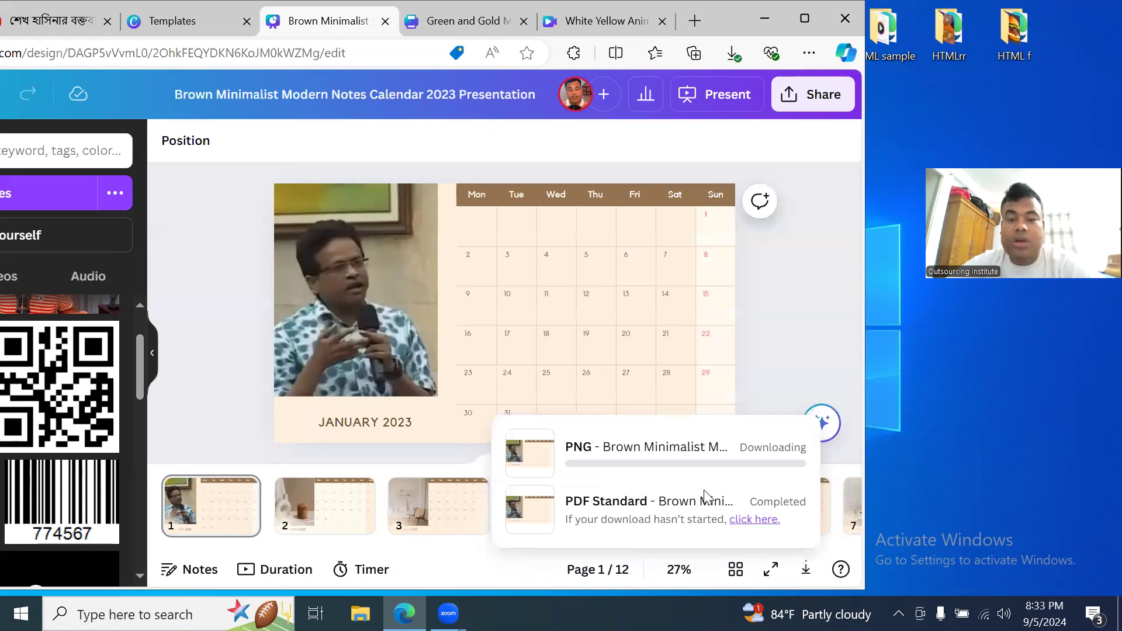
- Switch to File Explorer, go to the Downloads folder, and open "Brown Minimalist Modern Notes Calendar 2023 Presentation.pdf"
{"action": "left_click", "coordinate": [805, 18]}
{"action": "left_click", "coordinate": [1021, 15]}
{"action": "double_click", "coordinate": [32, 221]}
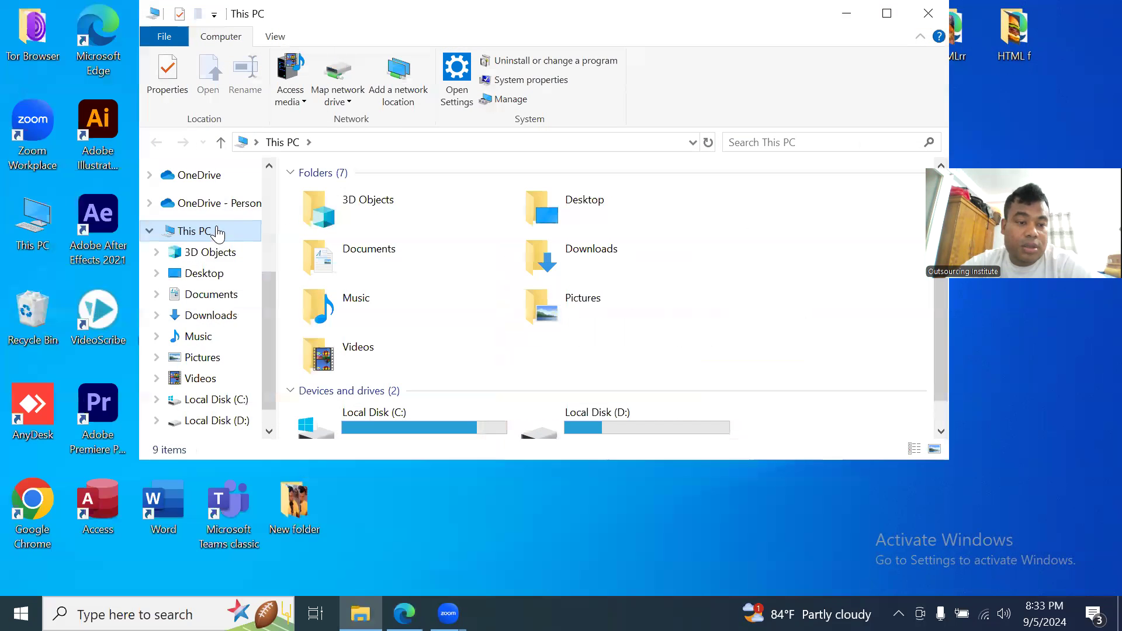
{"action": "scroll", "coordinate": [217, 234], "scroll_direction": "up", "scroll_amount": 2}
{"action": "left_click", "coordinate": [214, 188]}
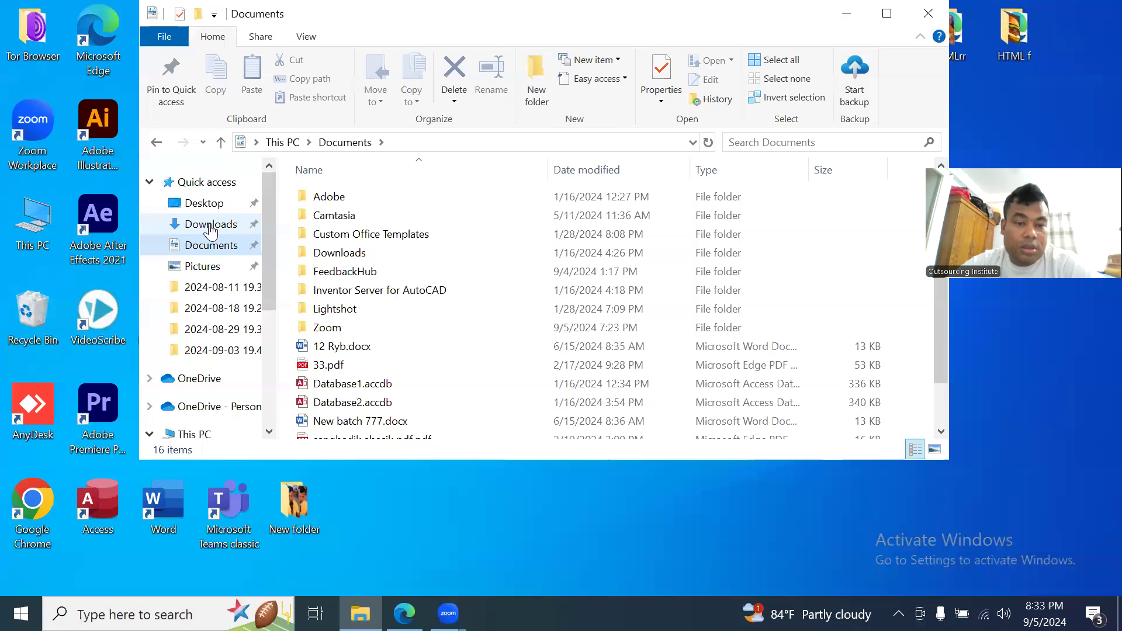
{"action": "left_click", "coordinate": [211, 227]}
{"action": "left_click", "coordinate": [346, 244]}
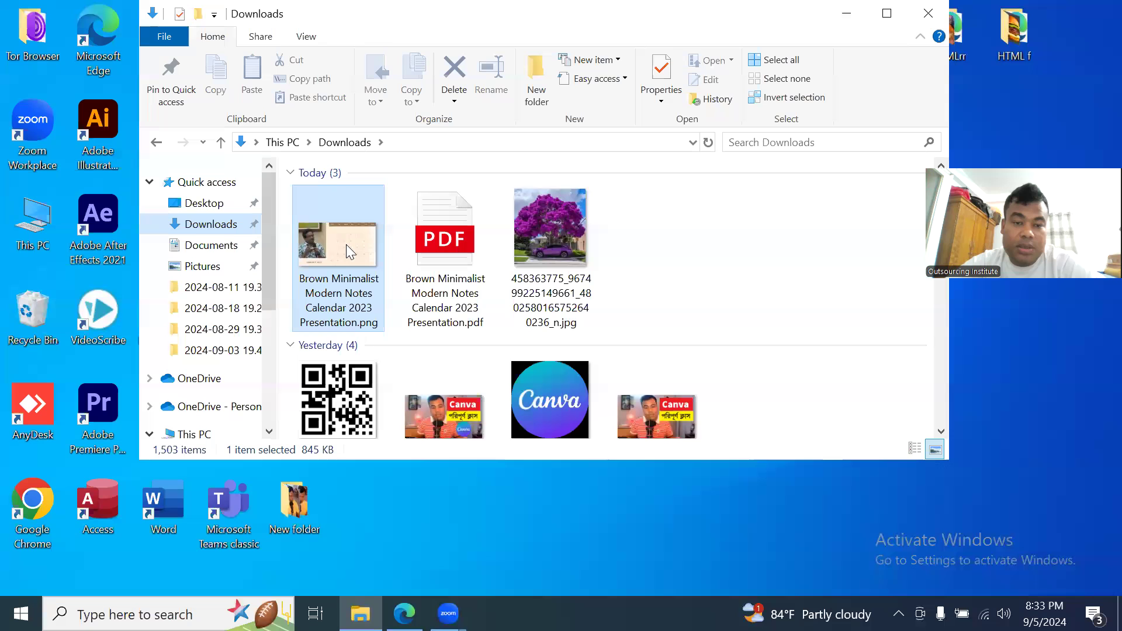
{"action": "double_click", "coordinate": [444, 240]}
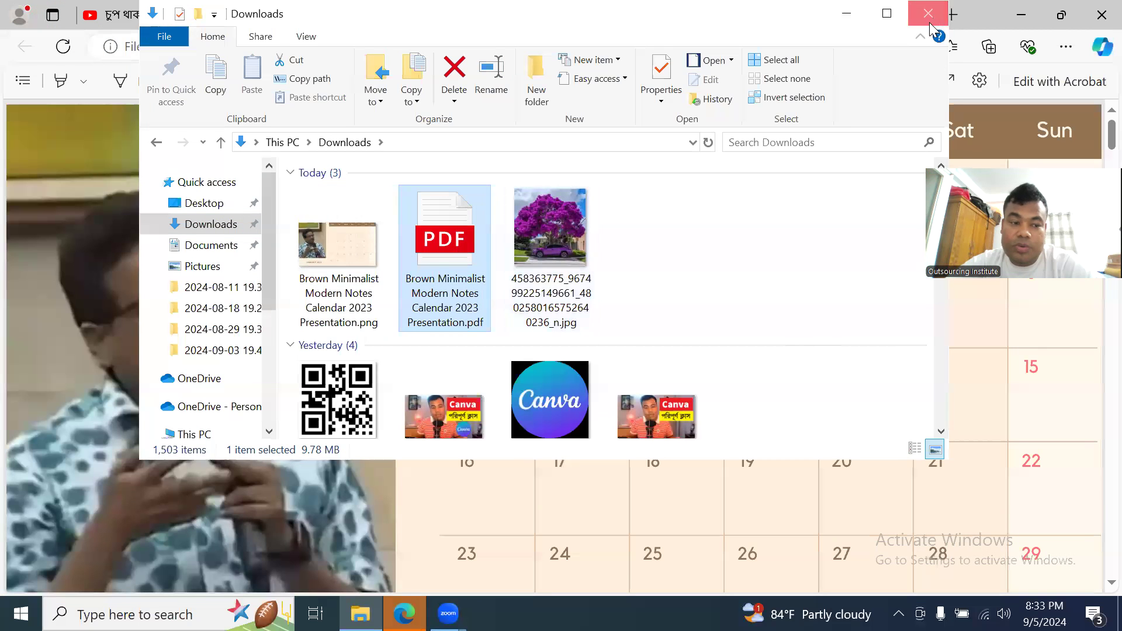
- Close the Downloads window and look through the calendar PDF's pages, returning to page 1
{"action": "left_click", "coordinate": [927, 14]}
{"action": "scroll", "coordinate": [656, 345], "scroll_direction": "down", "scroll_amount": 10}
{"action": "scroll", "coordinate": [661, 361], "scroll_direction": "down", "scroll_amount": 20}
{"action": "scroll", "coordinate": [661, 361], "scroll_direction": "down", "scroll_amount": 15}
{"action": "scroll", "coordinate": [659, 373], "scroll_direction": "up", "scroll_amount": 5}
{"action": "scroll", "coordinate": [657, 372], "scroll_direction": "up", "scroll_amount": 20}
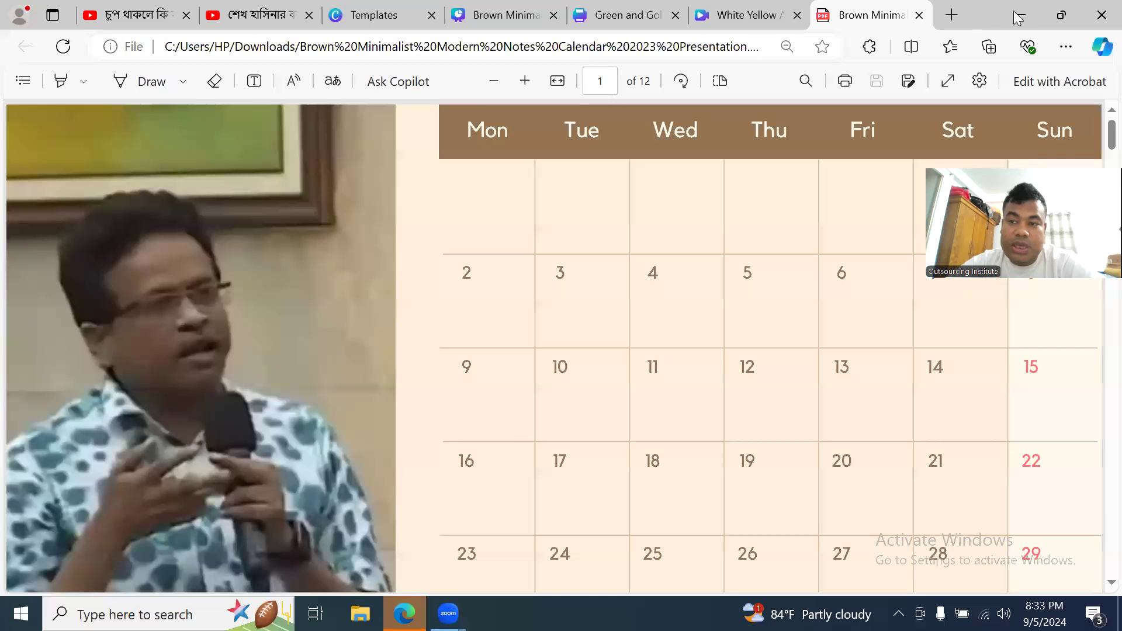
- Locate the exported calendar PNG in the Downloads folder in File Explorer, and close the folder window
{"action": "left_click", "coordinate": [1010, 16]}
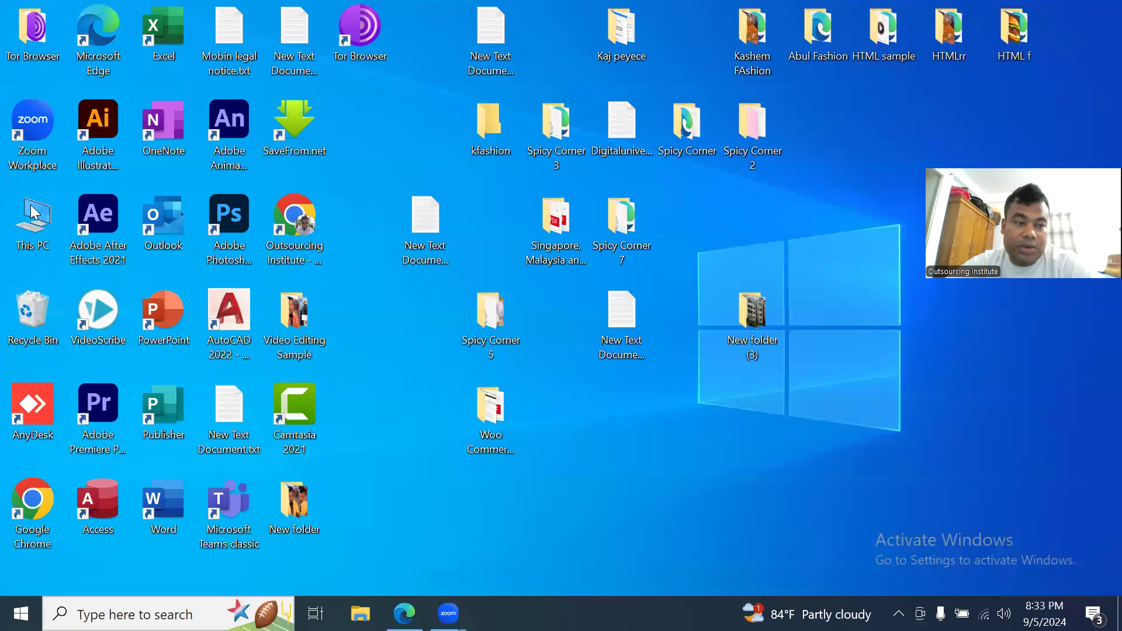
{"action": "double_click", "coordinate": [33, 211]}
{"action": "scroll", "coordinate": [208, 223], "scroll_direction": "up", "scroll_amount": 5}
{"action": "left_click", "coordinate": [208, 224]}
{"action": "left_click", "coordinate": [334, 234]}
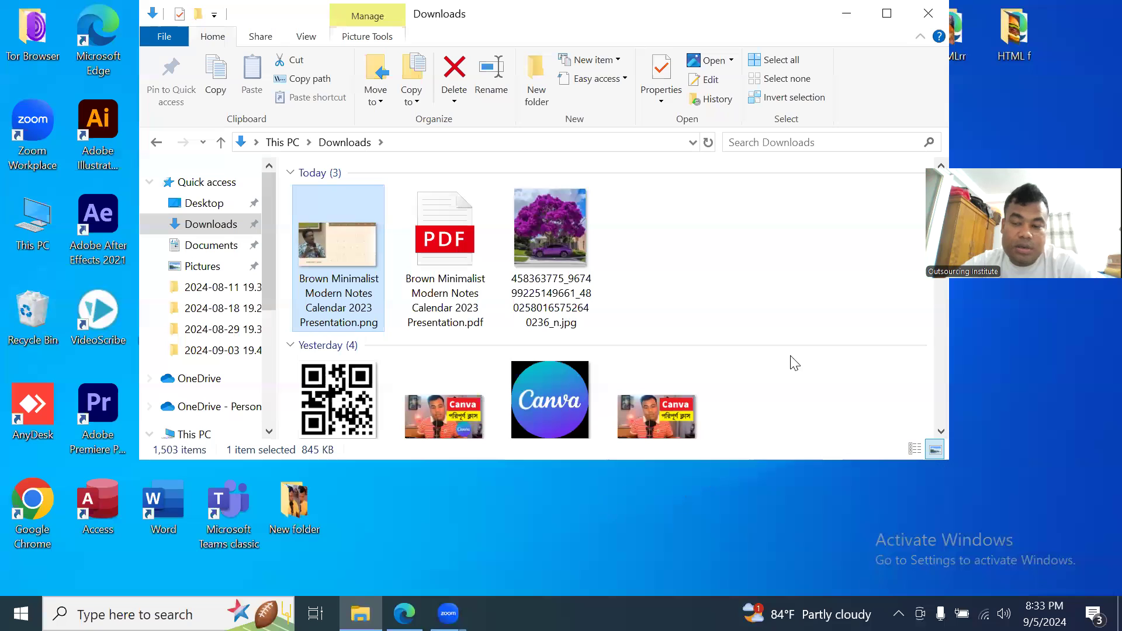
{"action": "left_click", "coordinate": [932, 16]}
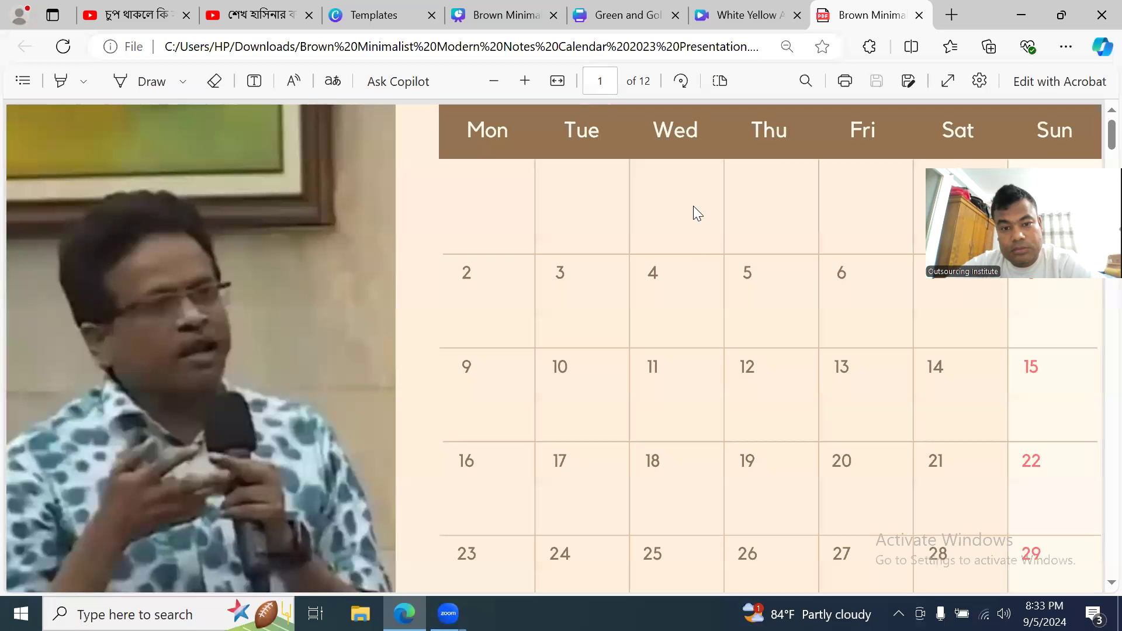
- Review the monthly pages of the downloaded calendar PDF through to December and back up
{"action": "scroll", "coordinate": [693, 222], "scroll_direction": "down", "scroll_amount": 20}
{"action": "scroll", "coordinate": [696, 219], "scroll_direction": "down", "scroll_amount": 20}
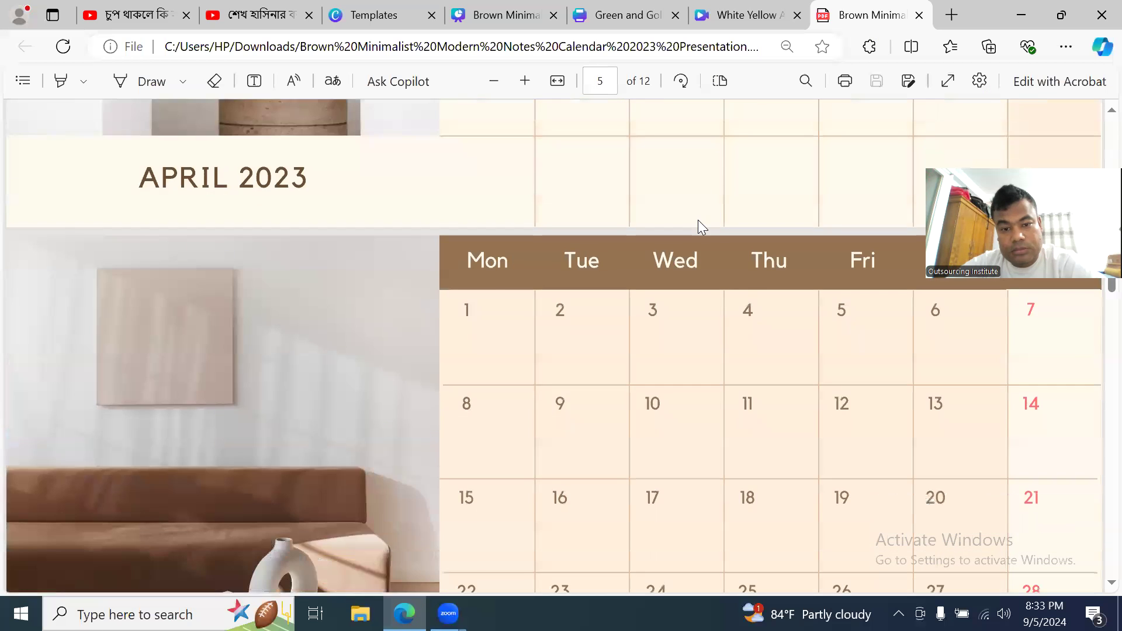
{"action": "scroll", "coordinate": [760, 286], "scroll_direction": "down", "scroll_amount": 20}
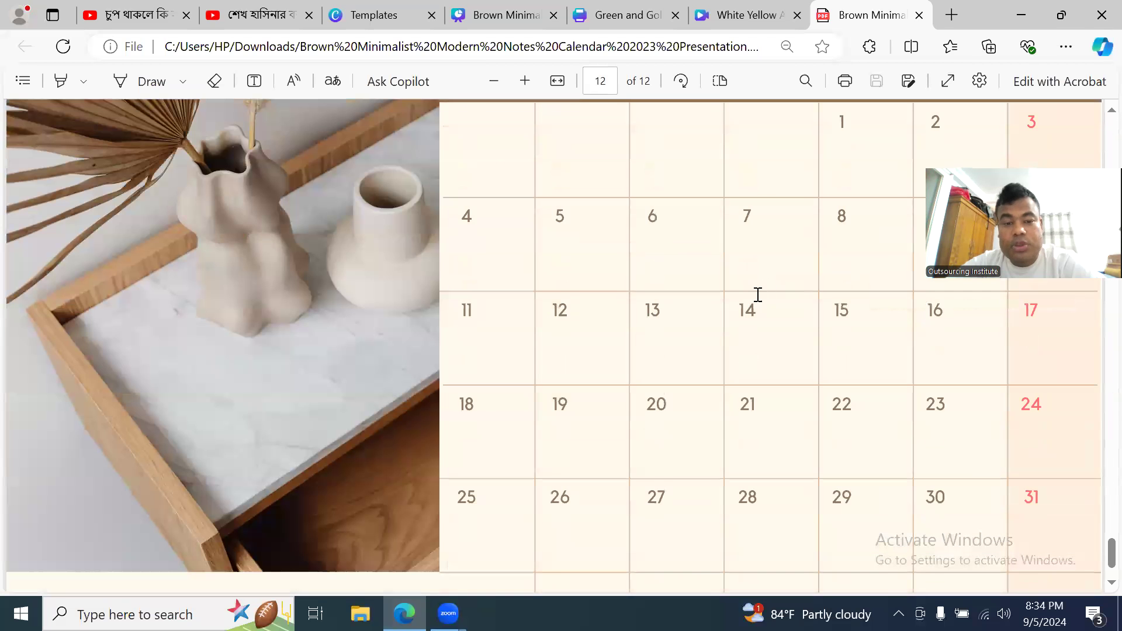
{"action": "scroll", "coordinate": [758, 301], "scroll_direction": "down", "scroll_amount": 2}
{"action": "scroll", "coordinate": [759, 310], "scroll_direction": "up", "scroll_amount": 20}
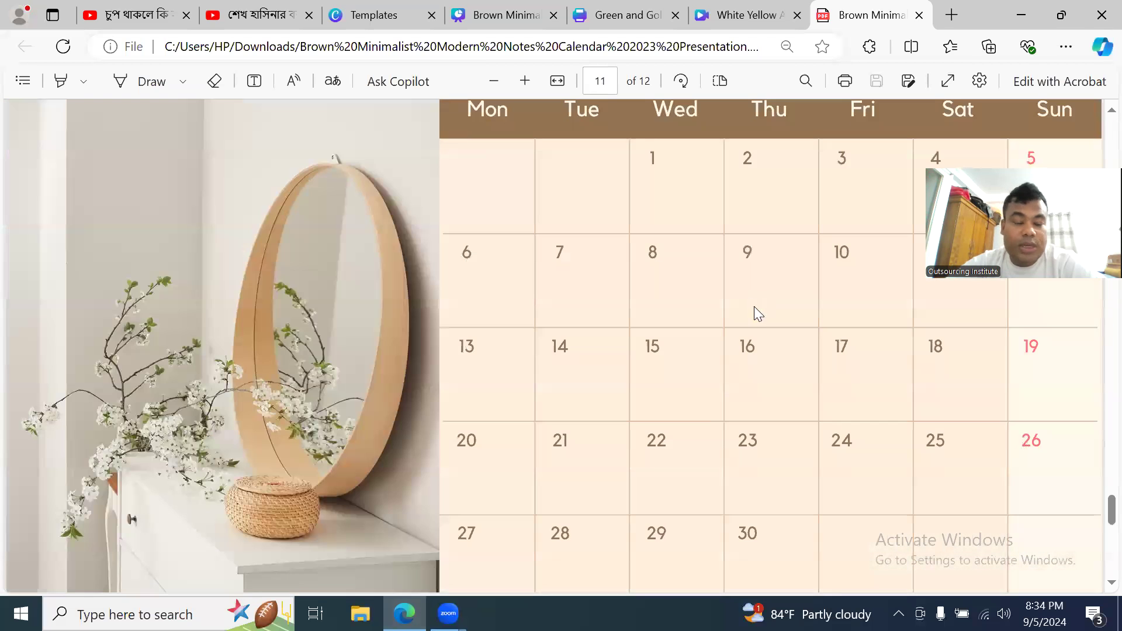
- Return to the January 2023 page of the calendar PDF
{"action": "scroll", "coordinate": [754, 316], "scroll_direction": "up", "scroll_amount": 20}
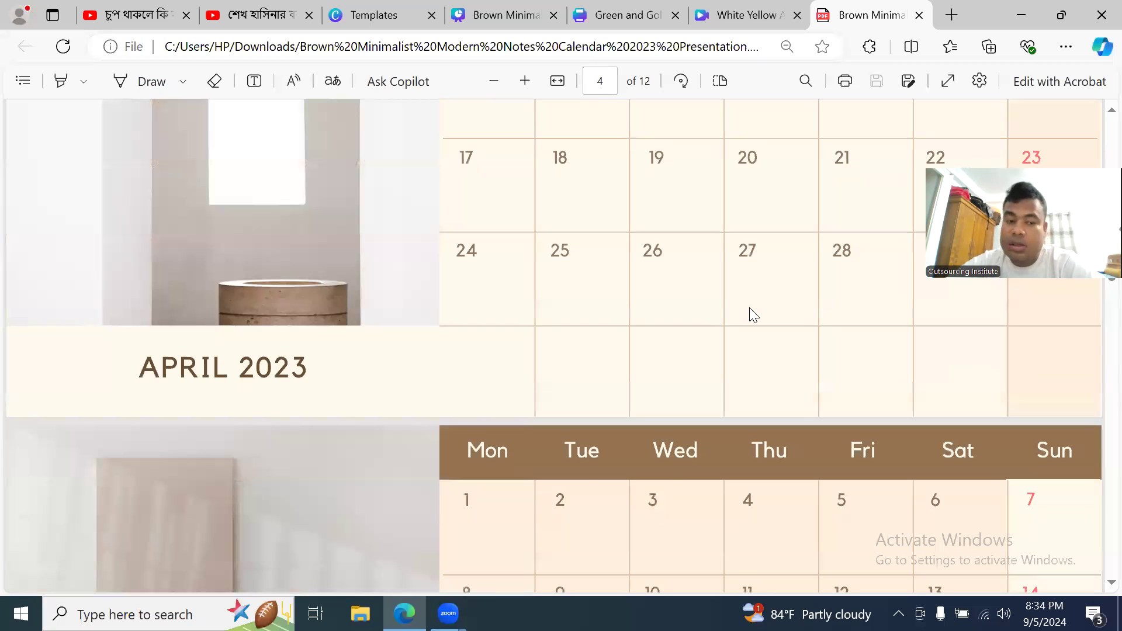
{"action": "scroll", "coordinate": [751, 314], "scroll_direction": "up", "scroll_amount": 10}
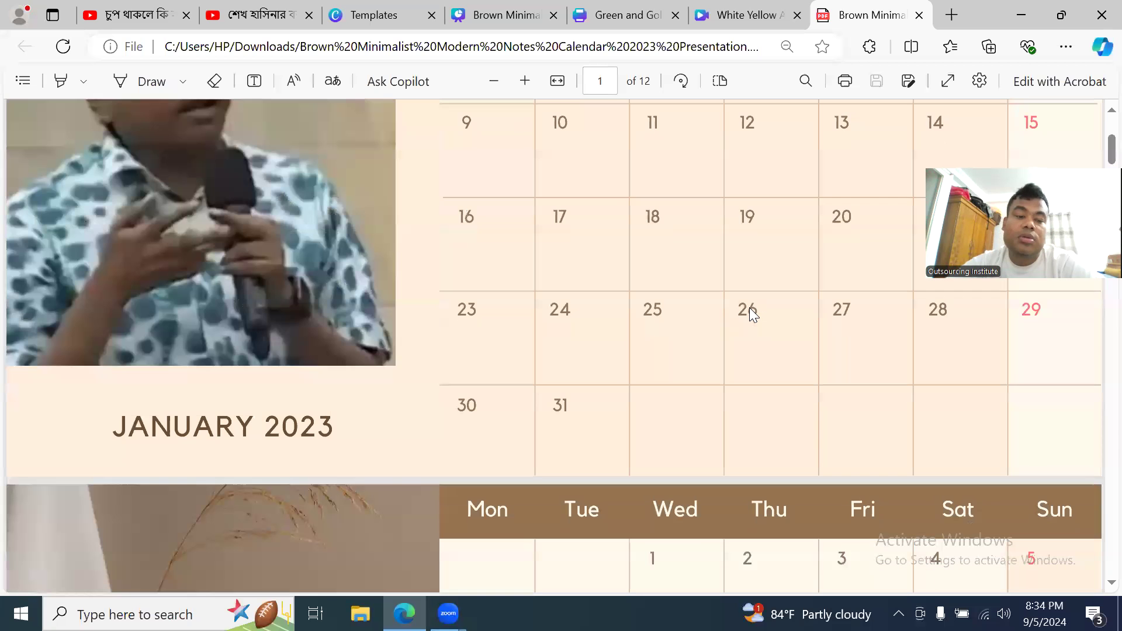
{"action": "scroll", "coordinate": [752, 314], "scroll_direction": "up", "scroll_amount": 4}
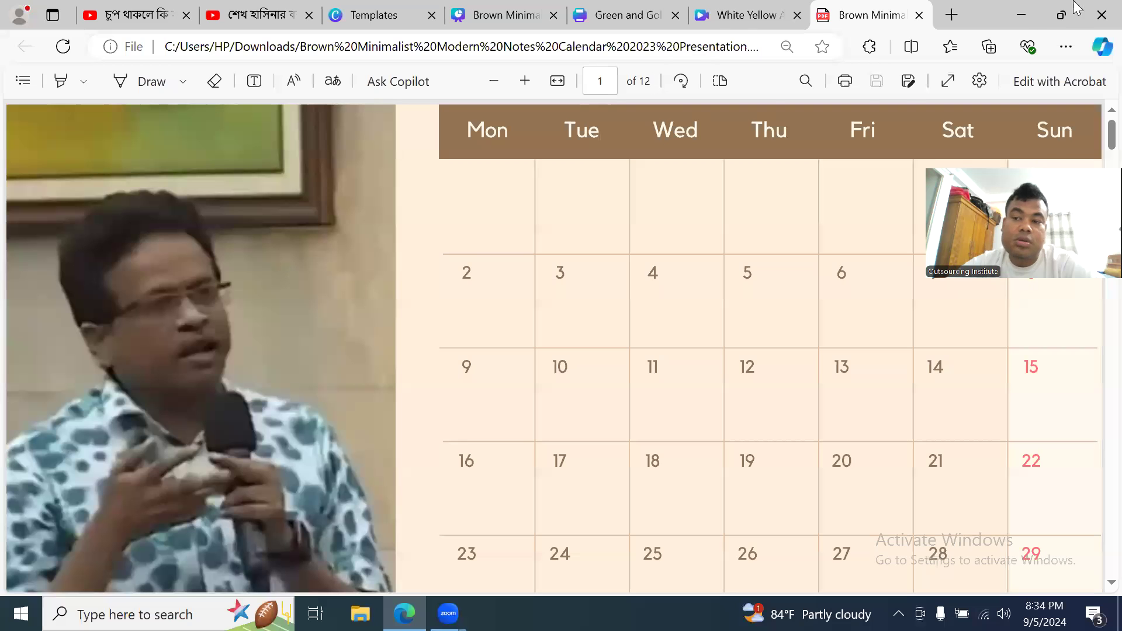
- Minimize the browser and reopen "Brown Minimalist Modern Notes Calendar 2023 Presentation.pdf" from the Downloads folder in File Explorer
{"action": "left_click", "coordinate": [1023, 16]}
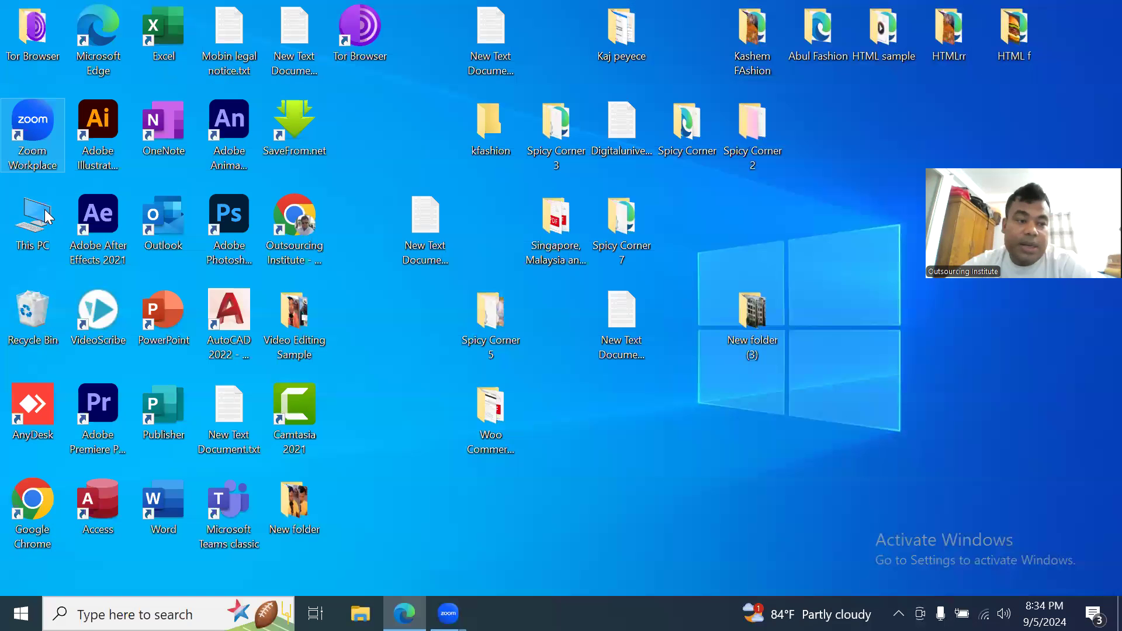
{"action": "key", "text": "super+e"}
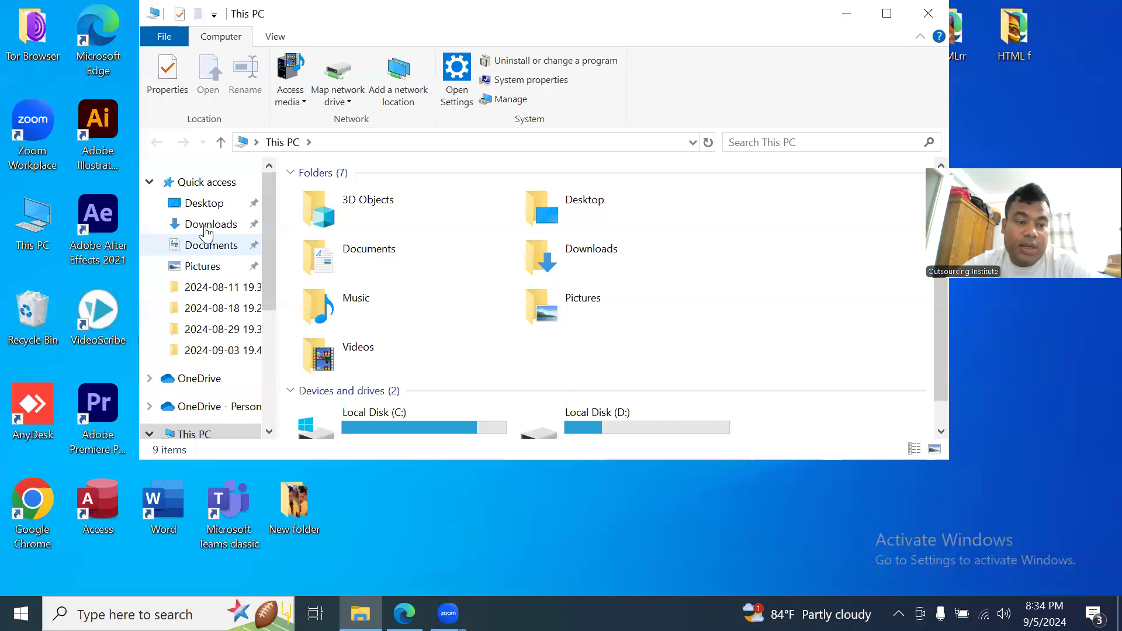
{"action": "left_click", "coordinate": [201, 225]}
{"action": "left_click", "coordinate": [443, 256]}
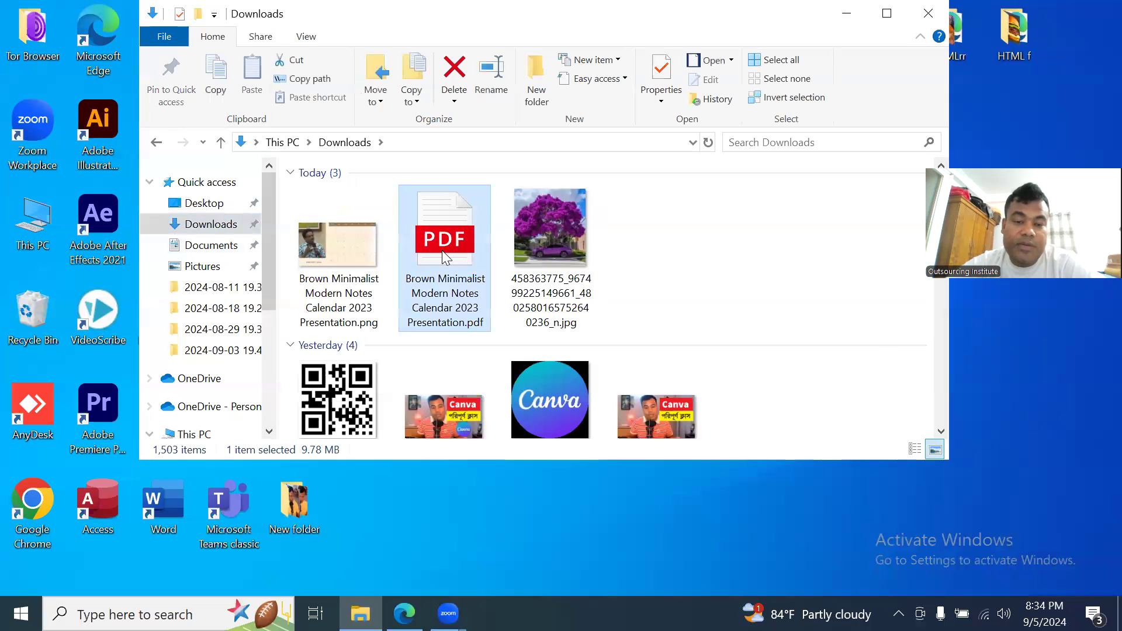
{"action": "double_click", "coordinate": [441, 250]}
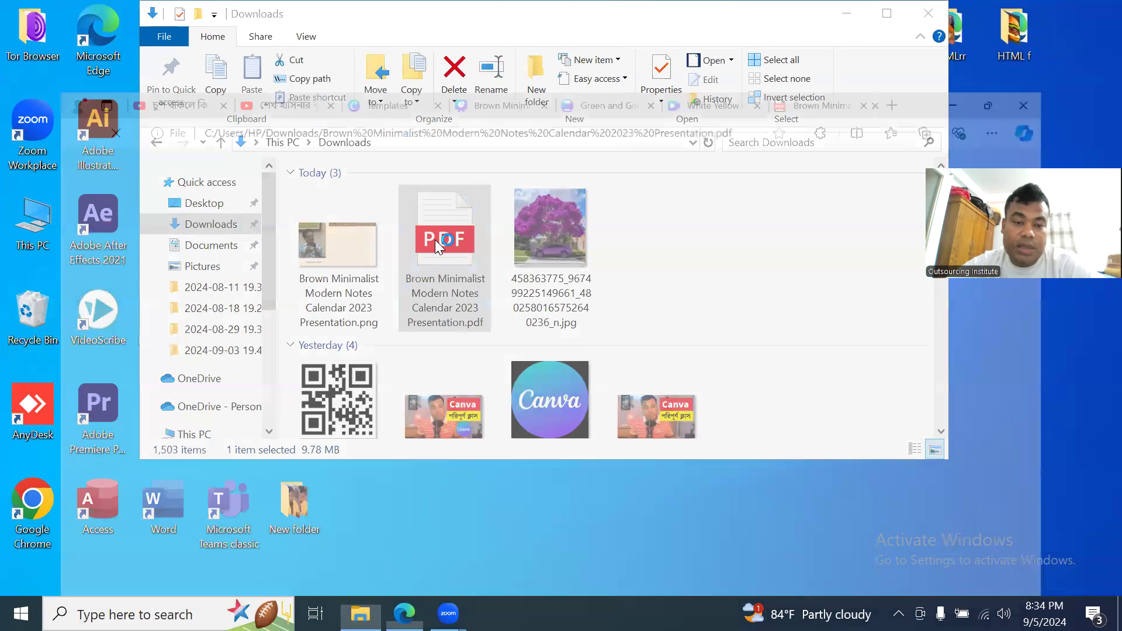
- Examine the reopened calendar PDF's monthly pages from January 2023 through December 2023
{"action": "scroll", "coordinate": [514, 327], "scroll_direction": "down", "scroll_amount": 15}
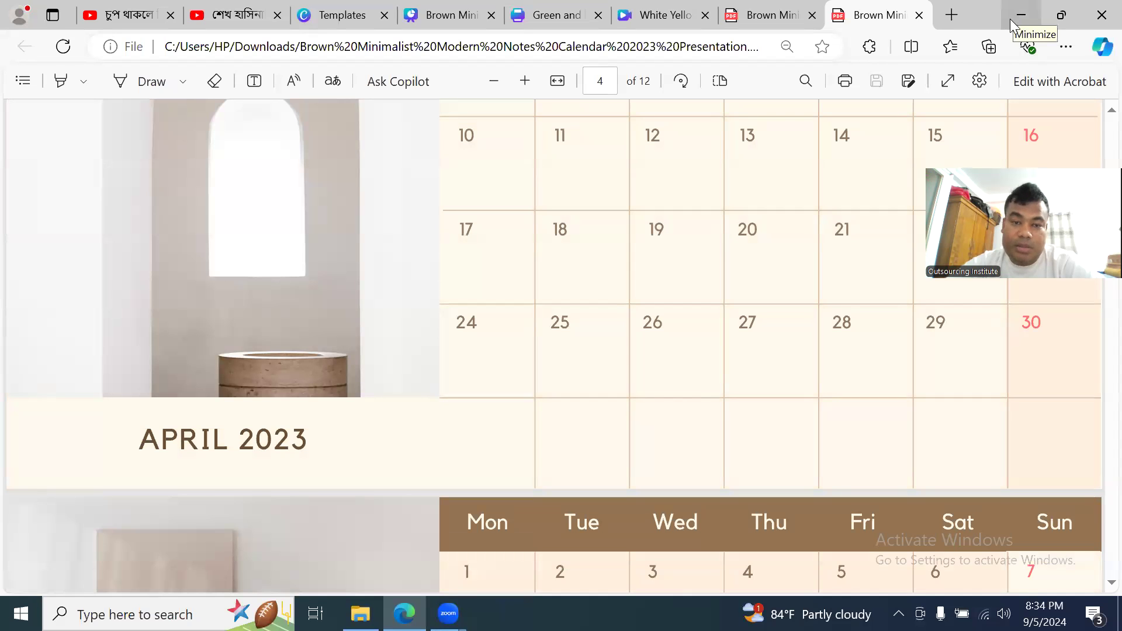
{"action": "scroll", "coordinate": [602, 339], "scroll_direction": "up", "scroll_amount": 15}
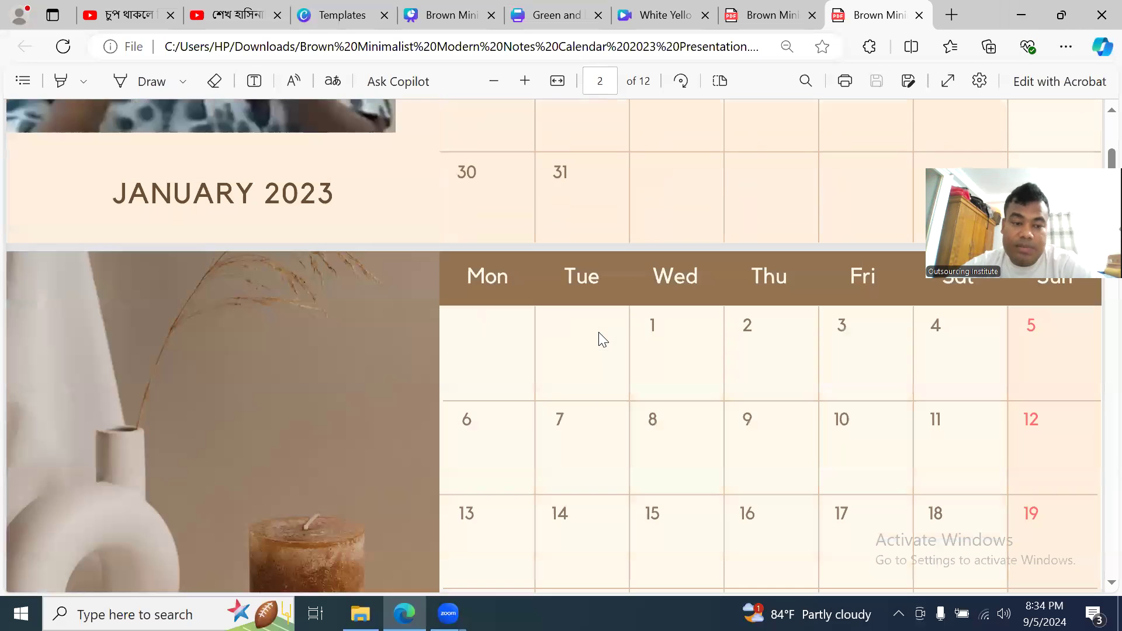
{"action": "scroll", "coordinate": [602, 339], "scroll_direction": "up", "scroll_amount": 6}
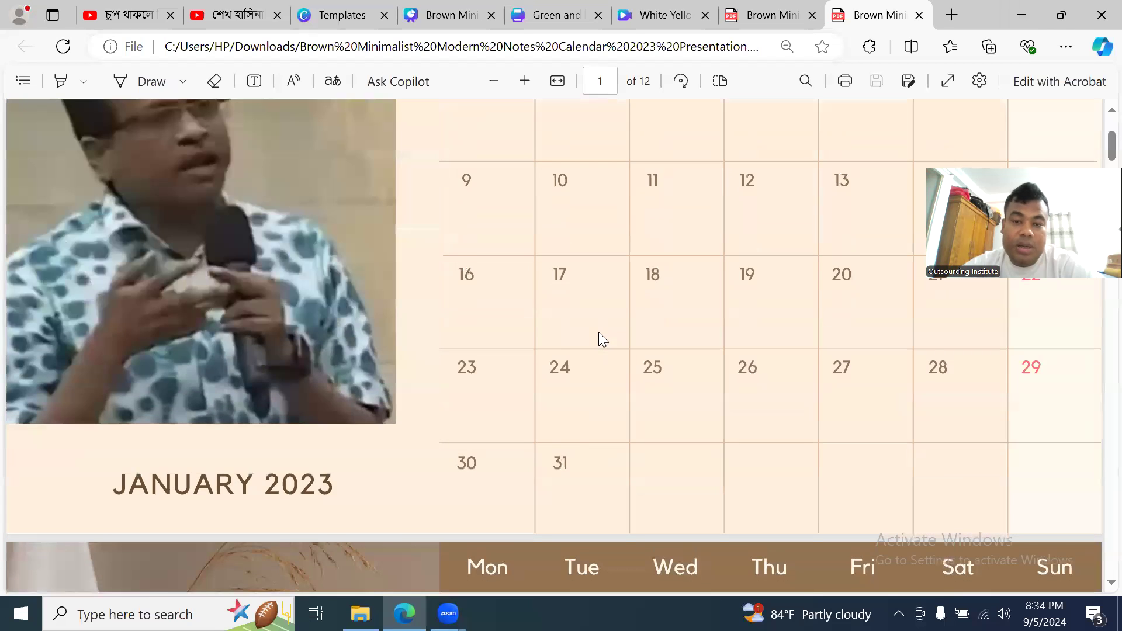
{"action": "scroll", "coordinate": [599, 333], "scroll_direction": "down", "scroll_amount": 20}
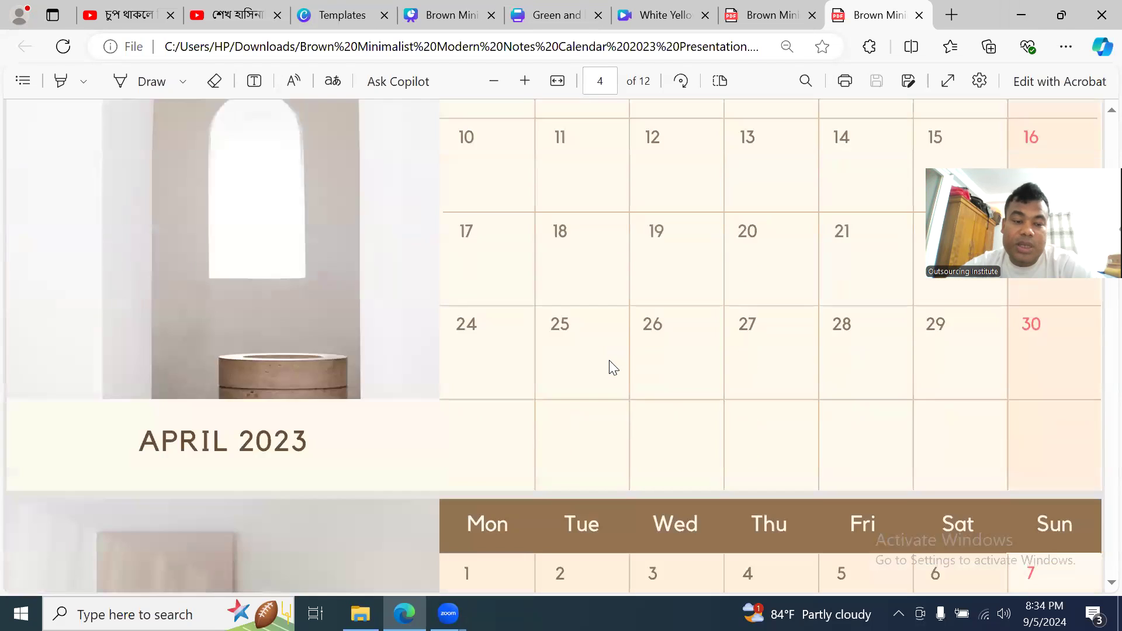
{"action": "scroll", "coordinate": [611, 364], "scroll_direction": "down", "scroll_amount": 18}
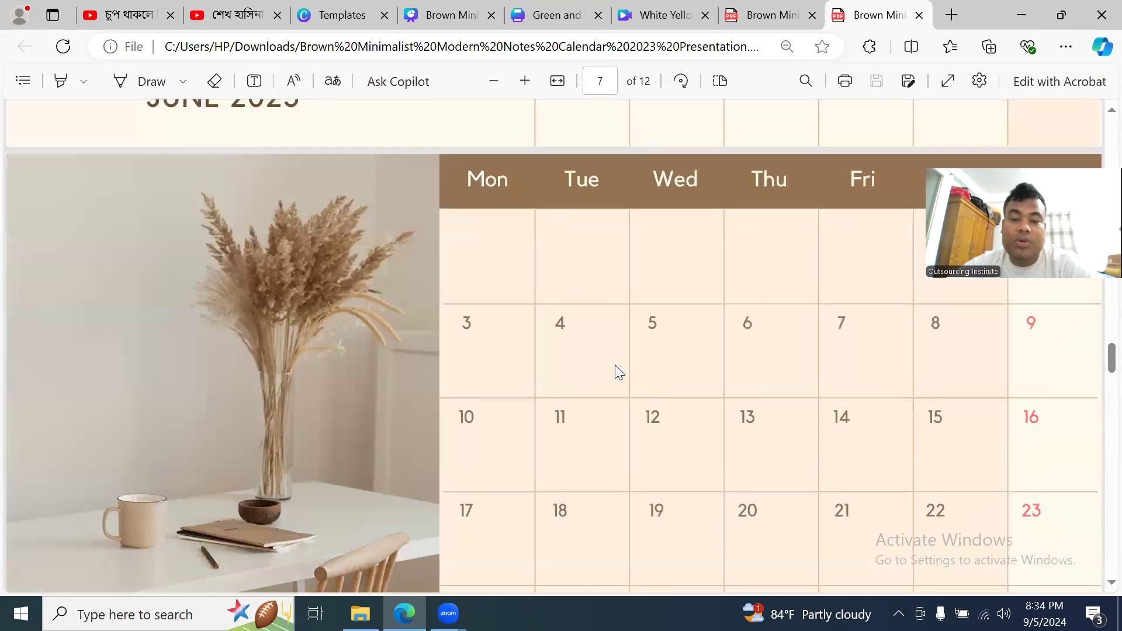
{"action": "scroll", "coordinate": [620, 373], "scroll_direction": "down", "scroll_amount": 3}
{"action": "scroll", "coordinate": [621, 369], "scroll_direction": "down", "scroll_amount": 15}
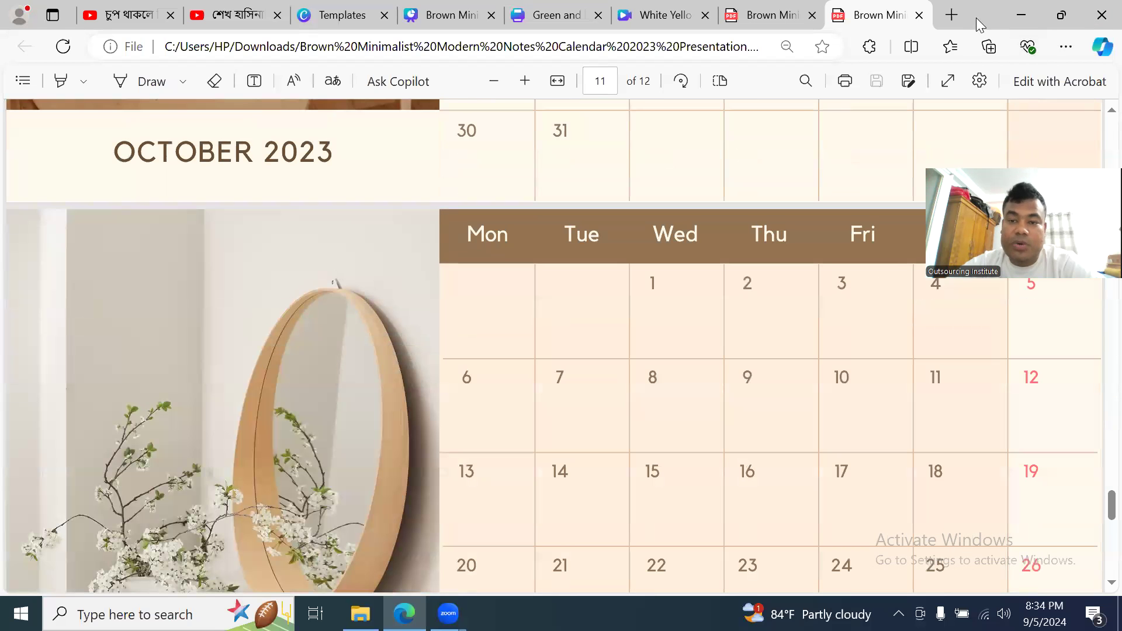
{"action": "scroll", "coordinate": [744, 181], "scroll_direction": "down", "scroll_amount": 13}
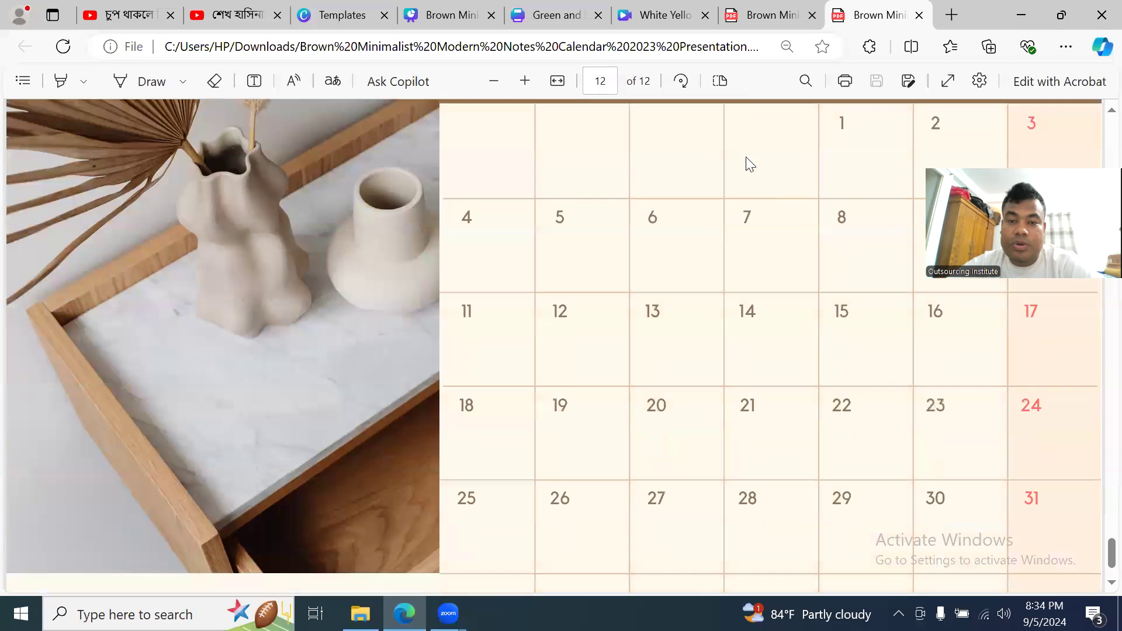
- Close the duplicate calendar PDF tab, glance at the Abul Foods video ad design, and return to the remaining PDF
{"action": "left_click", "coordinate": [758, 7]}
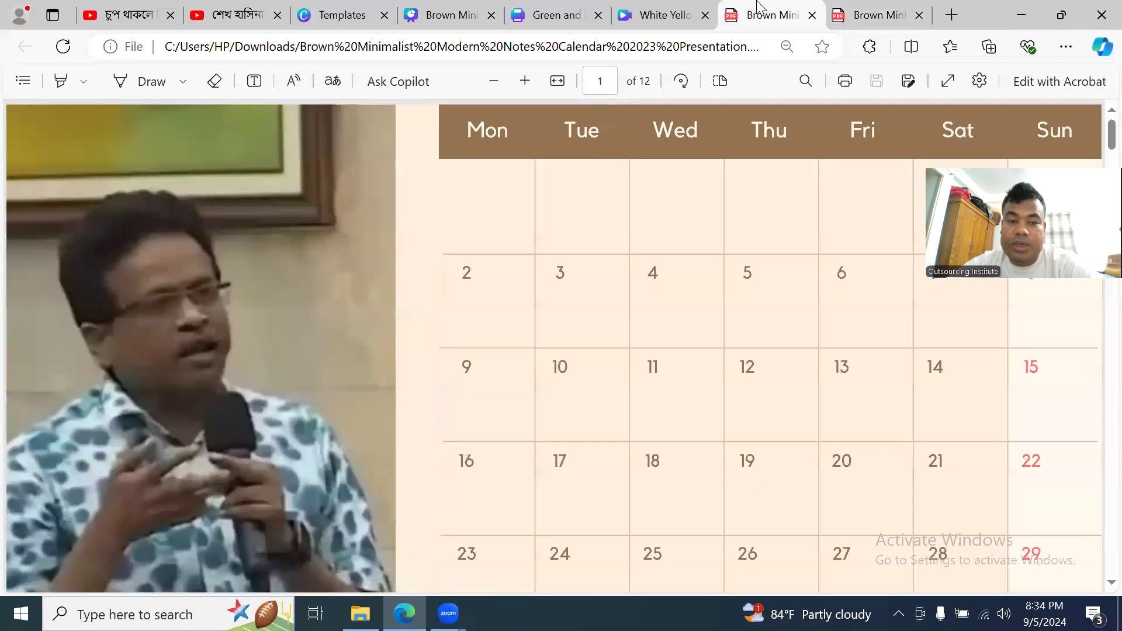
{"action": "left_click", "coordinate": [811, 17]}
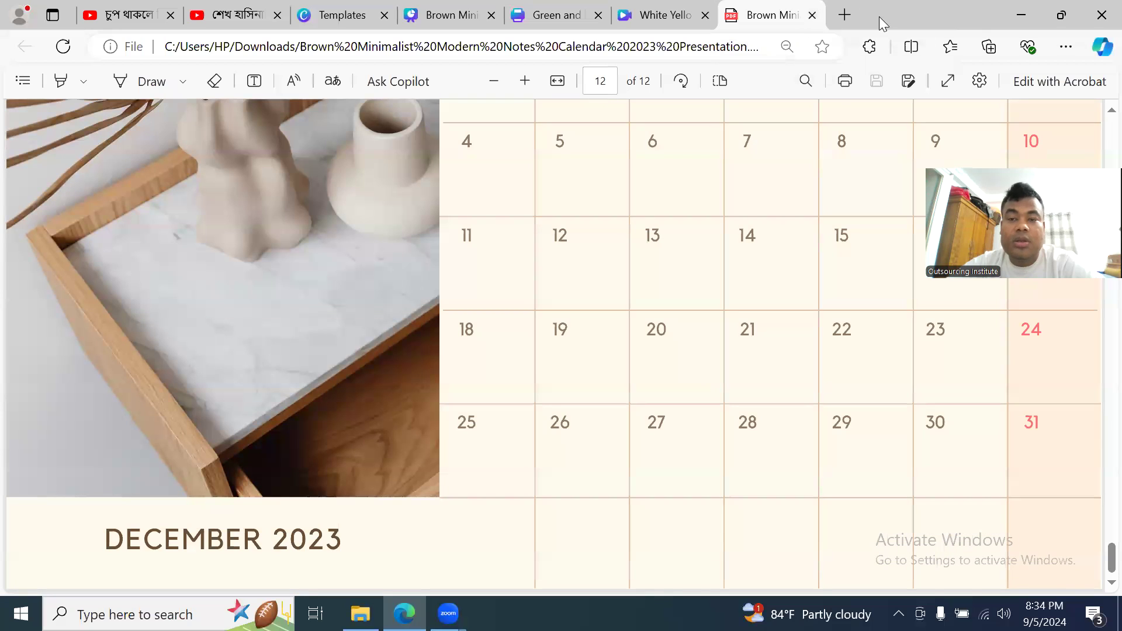
{"action": "left_click", "coordinate": [643, 16]}
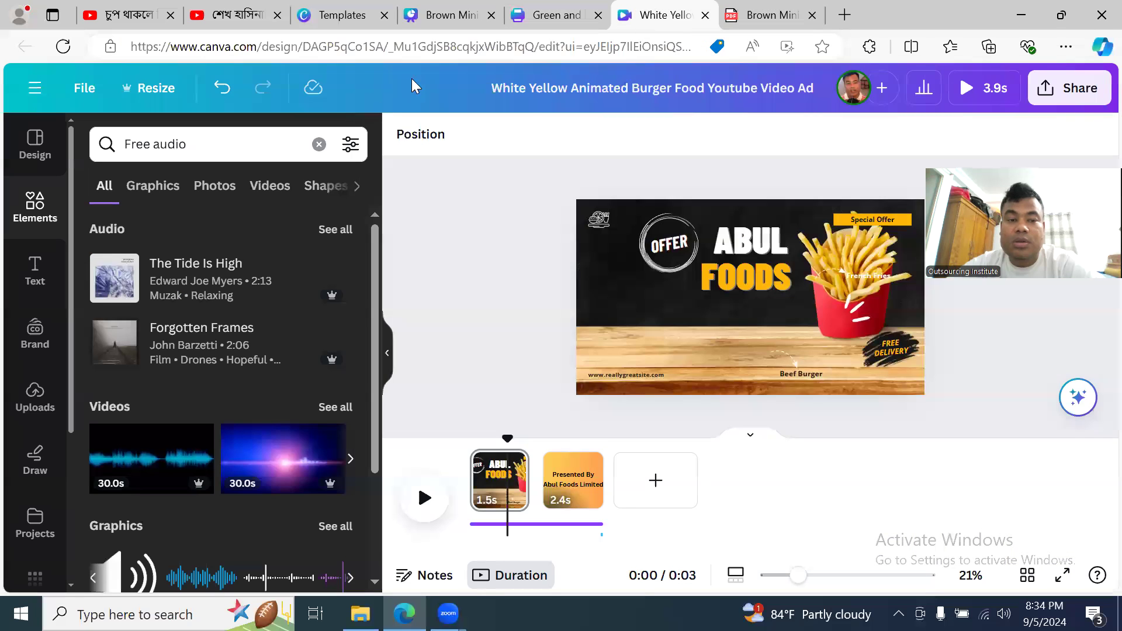
{"action": "left_click", "coordinate": [854, 8]}
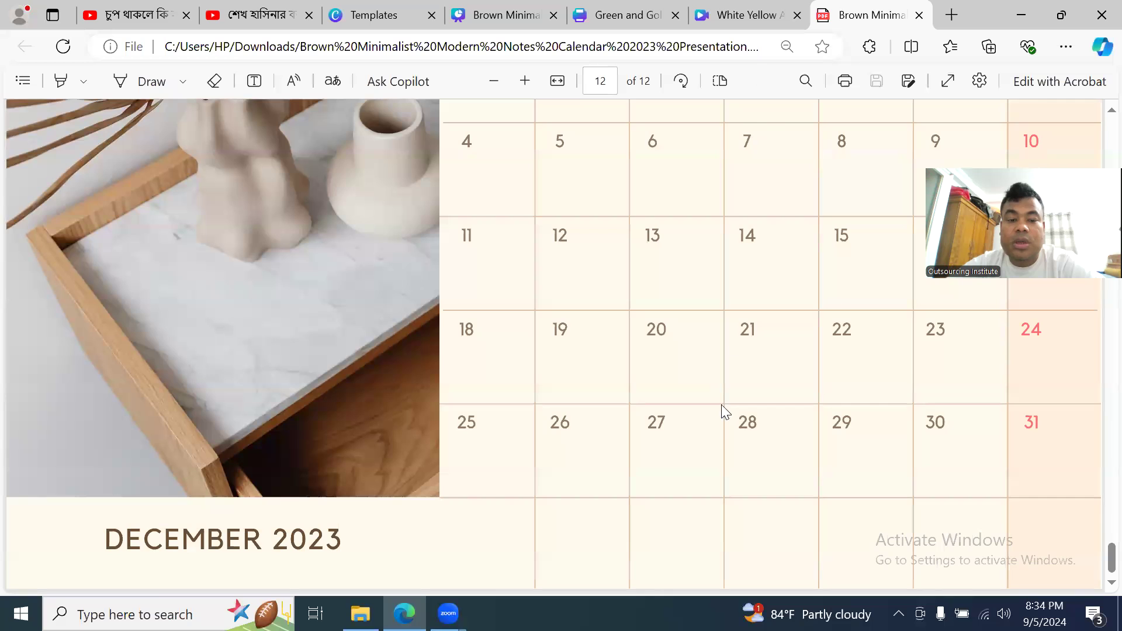
- Look back through the calendar PDF from December to January 2023 and close its tab
{"action": "scroll", "coordinate": [720, 389], "scroll_direction": "up", "scroll_amount": 20}
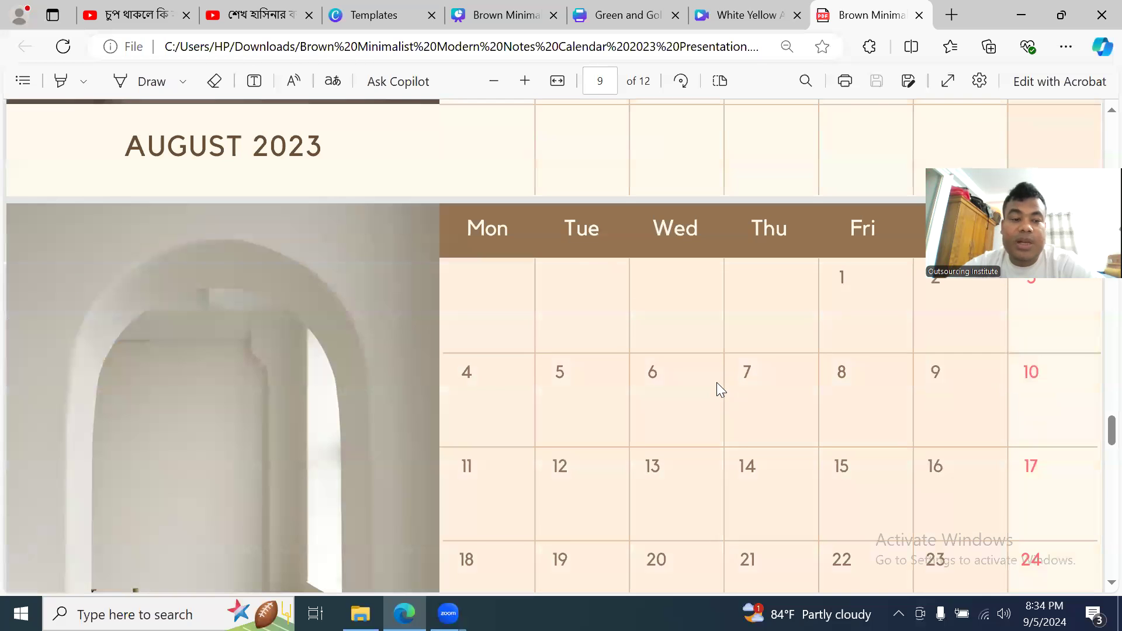
{"action": "scroll", "coordinate": [717, 385], "scroll_direction": "up", "scroll_amount": 12}
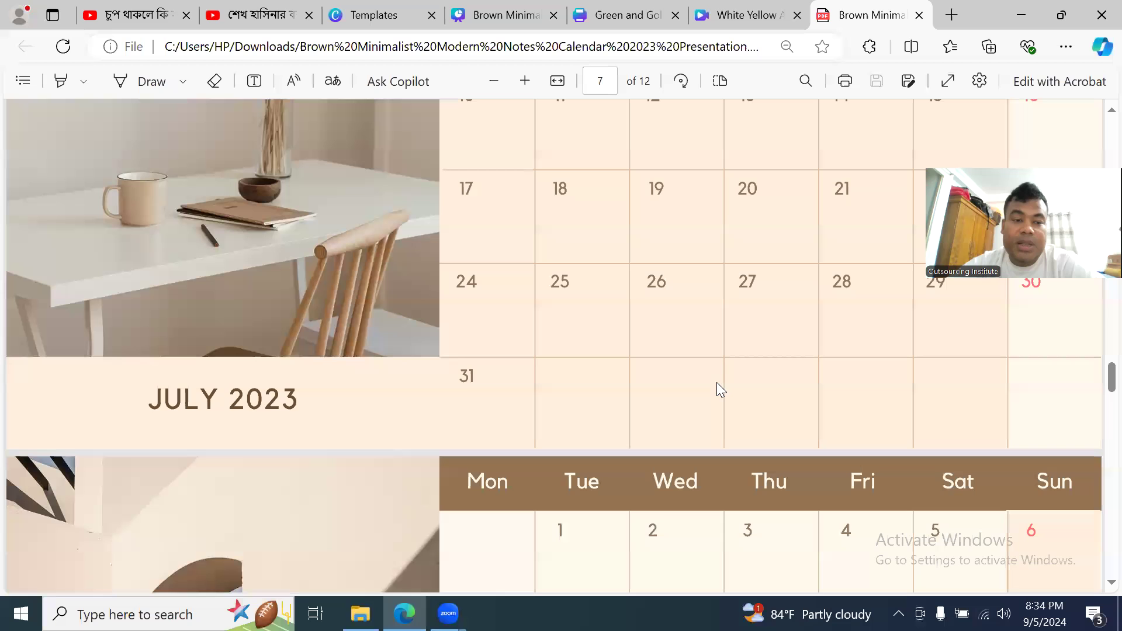
{"action": "scroll", "coordinate": [717, 382], "scroll_direction": "up", "scroll_amount": 8}
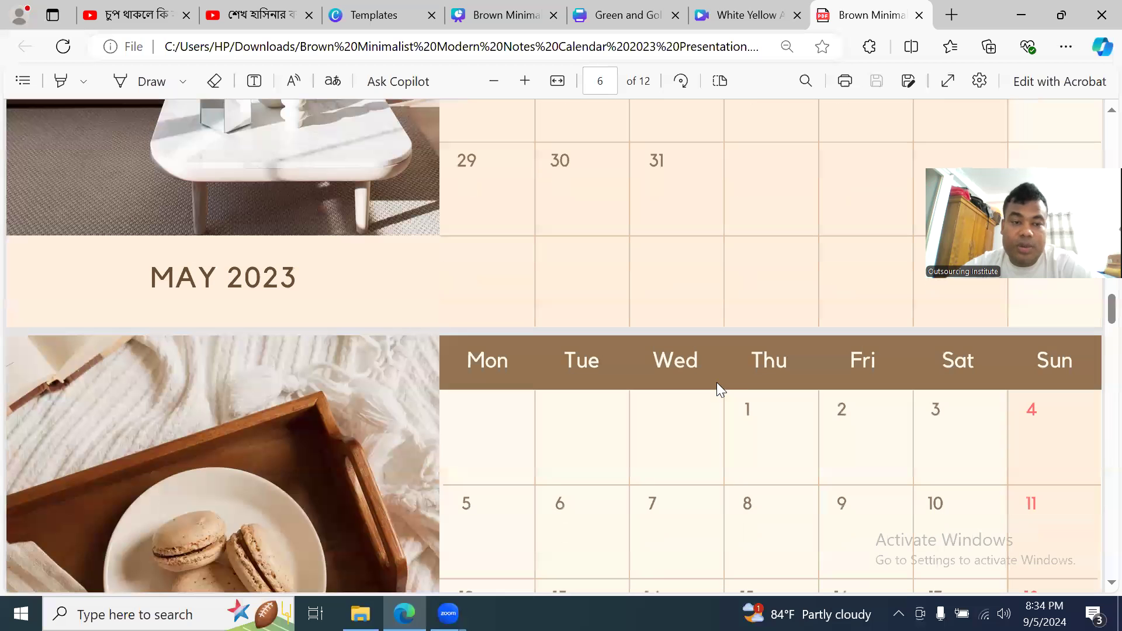
{"action": "scroll", "coordinate": [716, 382], "scroll_direction": "up", "scroll_amount": 15}
{"action": "scroll", "coordinate": [717, 382], "scroll_direction": "up", "scroll_amount": 10}
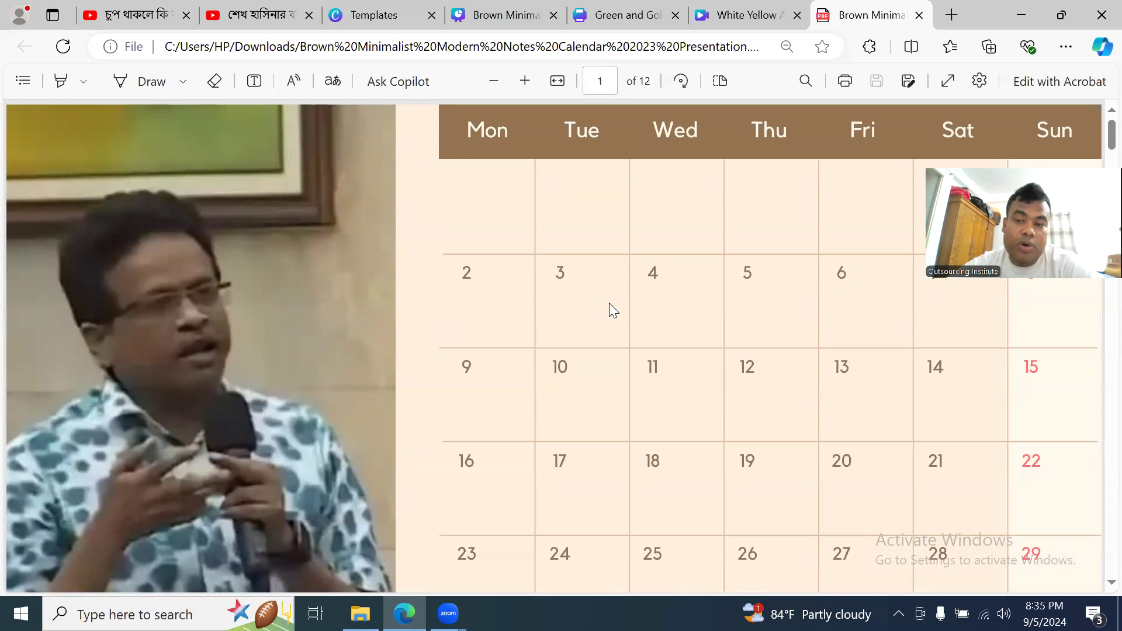
{"action": "left_click", "coordinate": [919, 16]}
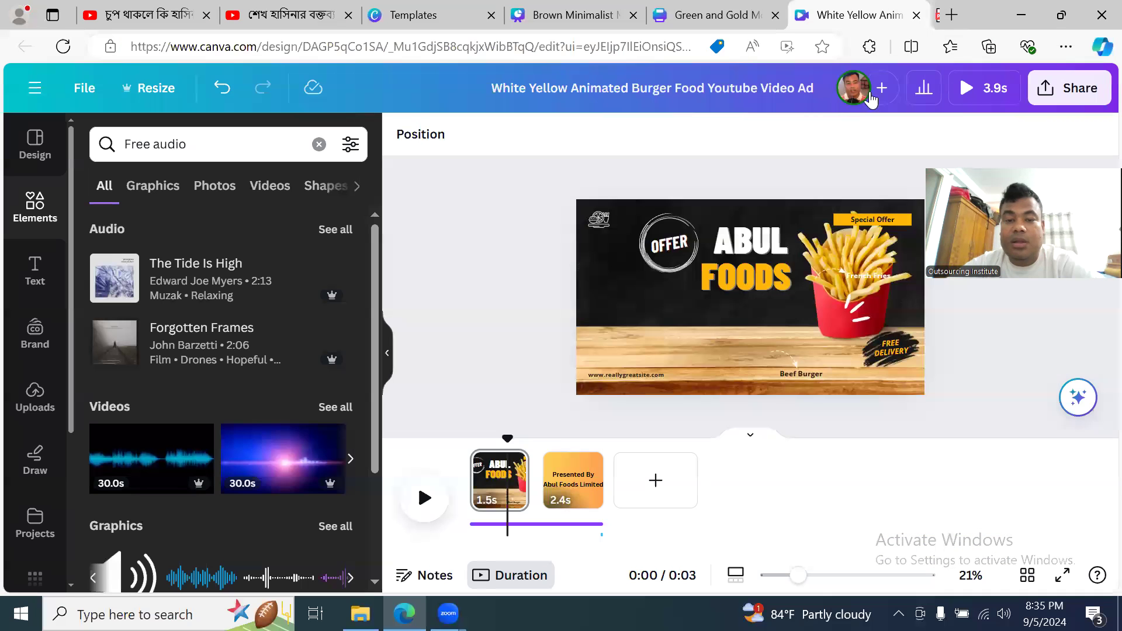
- View the Green and Gold Modern Business Card design and its web address
{"action": "left_click", "coordinate": [729, 18]}
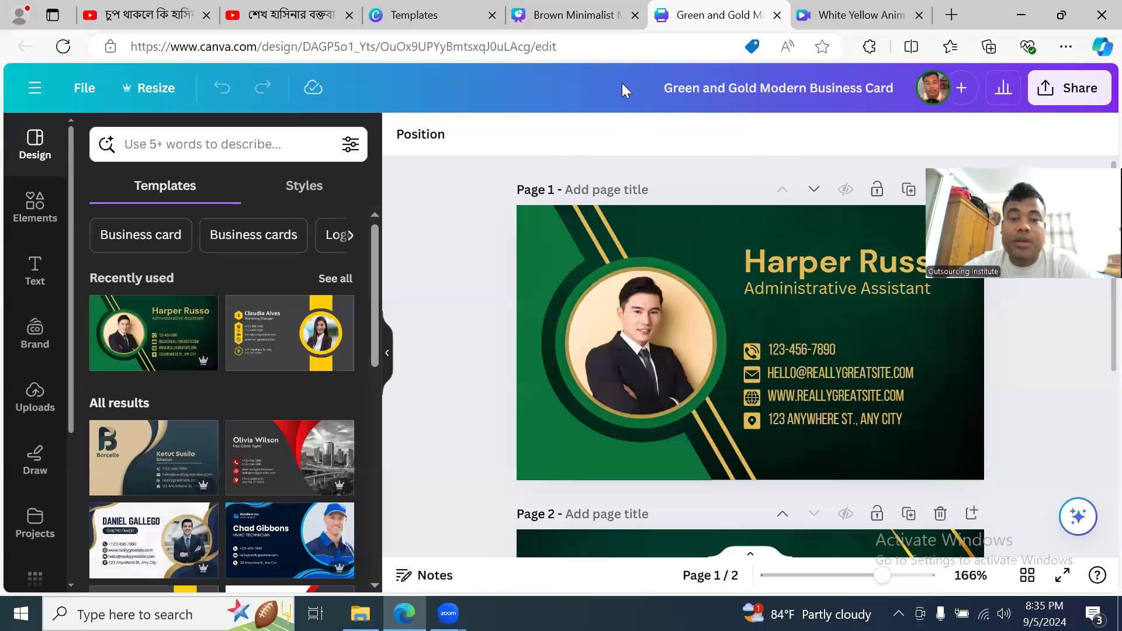
{"action": "left_click", "coordinate": [248, 48]}
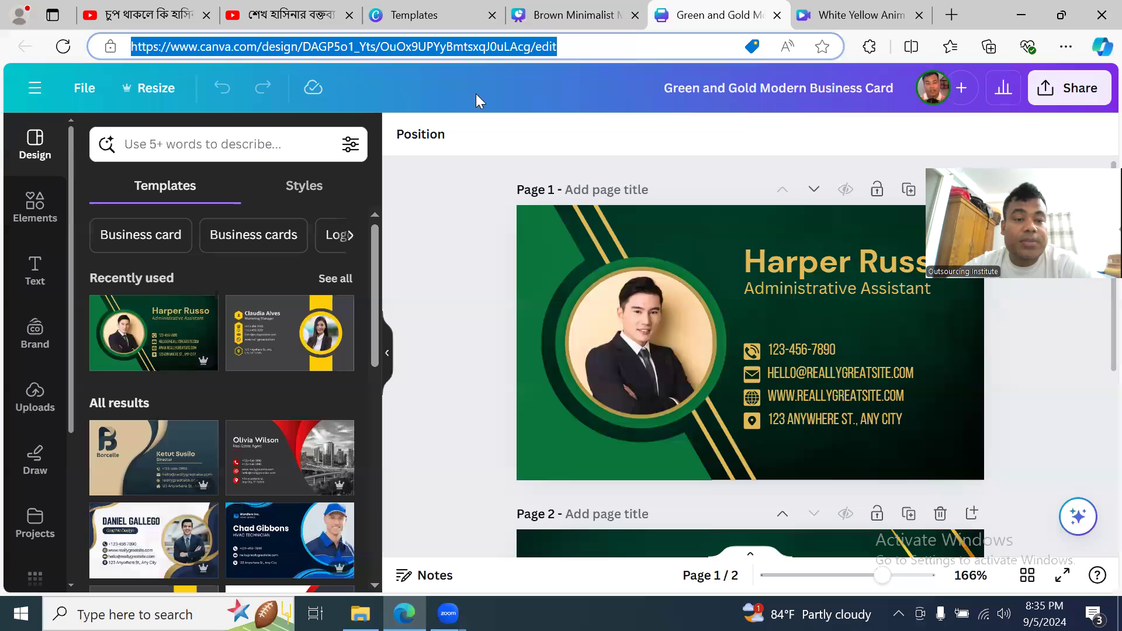
{"action": "left_click", "coordinate": [462, 87]}
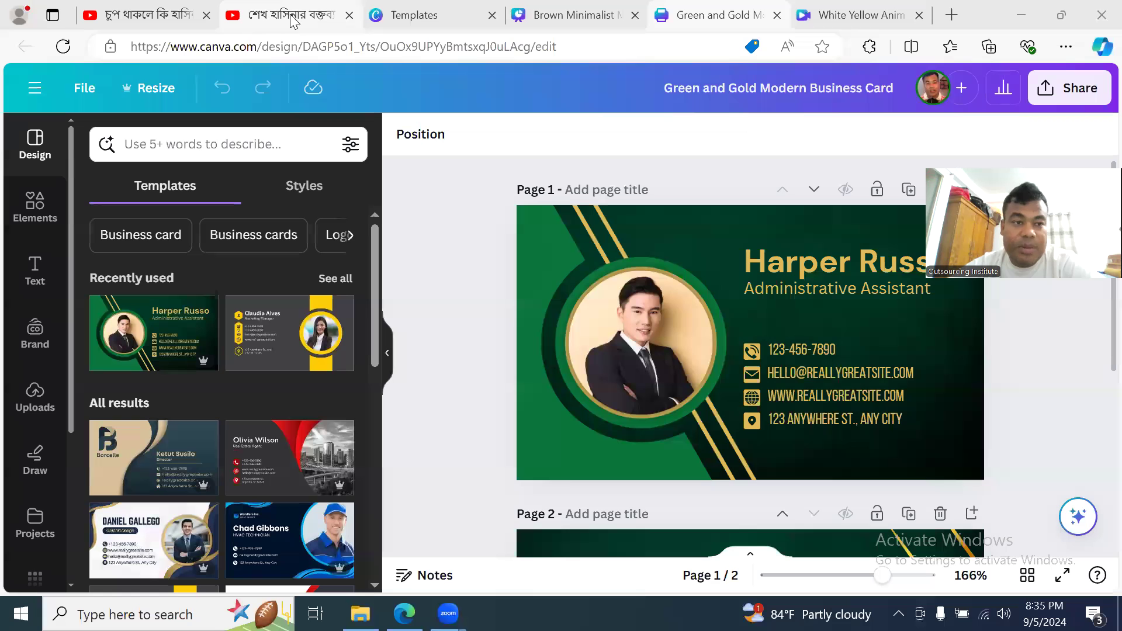
- Switch to the second YouTube tab, enter "how to get canva pro" as the search text, and dismiss the suggestions
{"action": "left_click", "coordinate": [443, 85]}
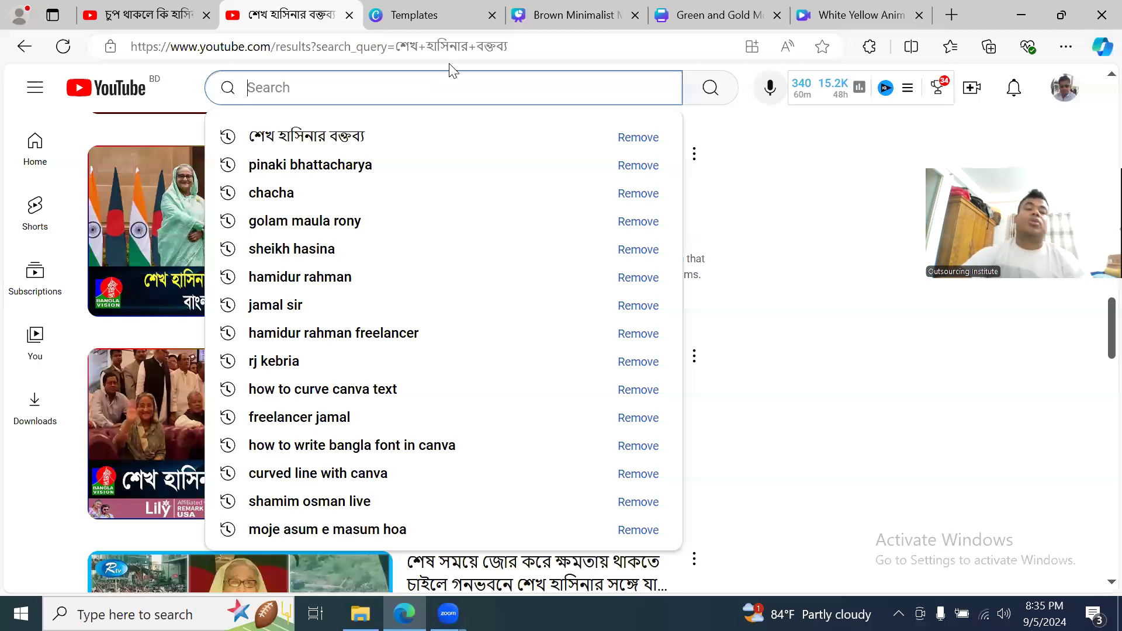
{"action": "type", "text": "ca"}
{"action": "key", "text": "BackSpace"}
{"action": "key", "text": "BackSpace"}
{"action": "type", "text": "how to get "}
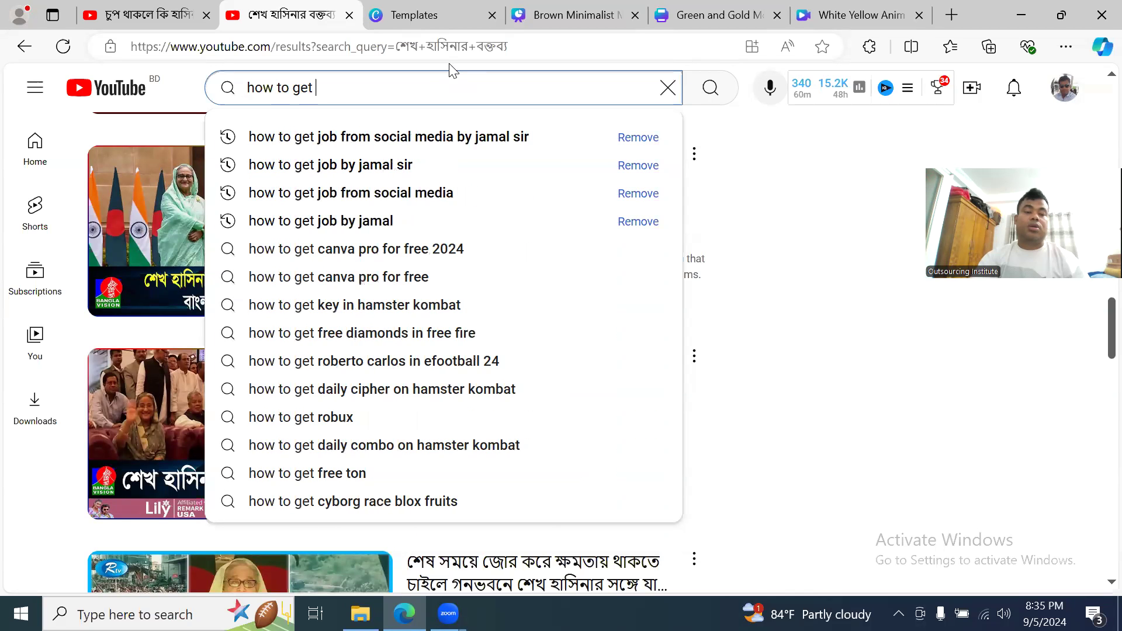
{"action": "type", "text": "canva pr"}
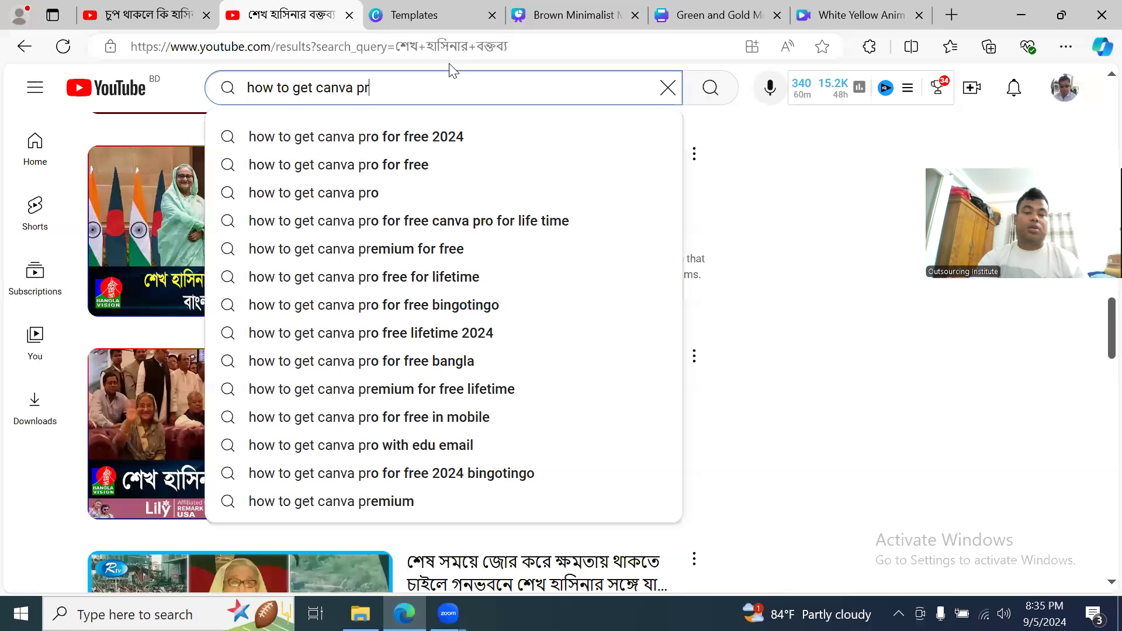
{"action": "type", "text": "o"}
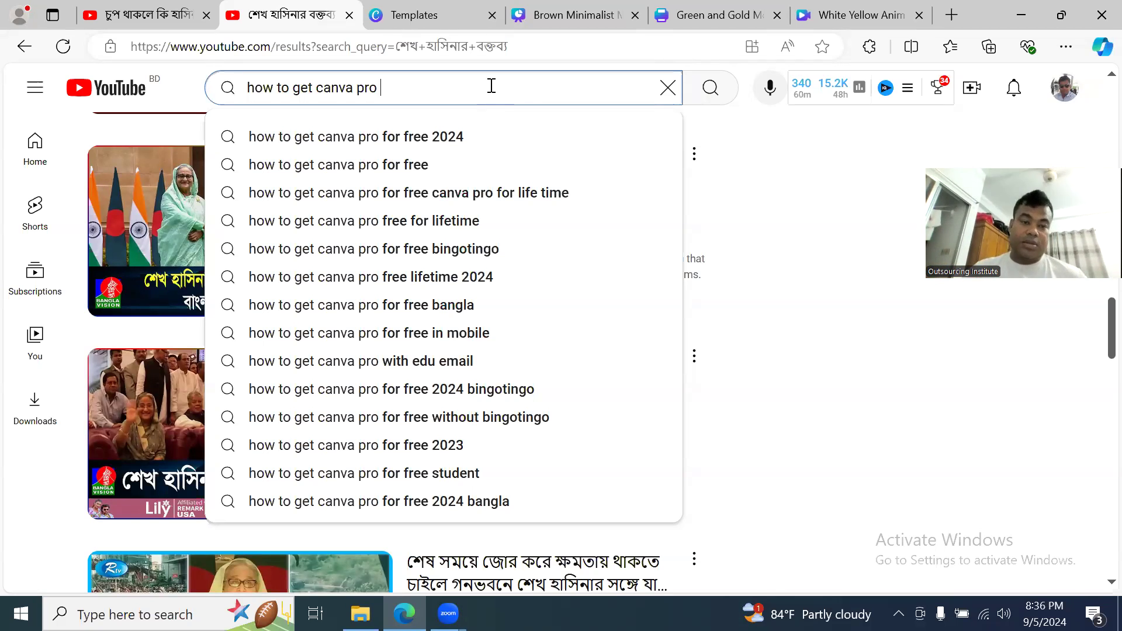
{"action": "left_click", "coordinate": [196, 90]}
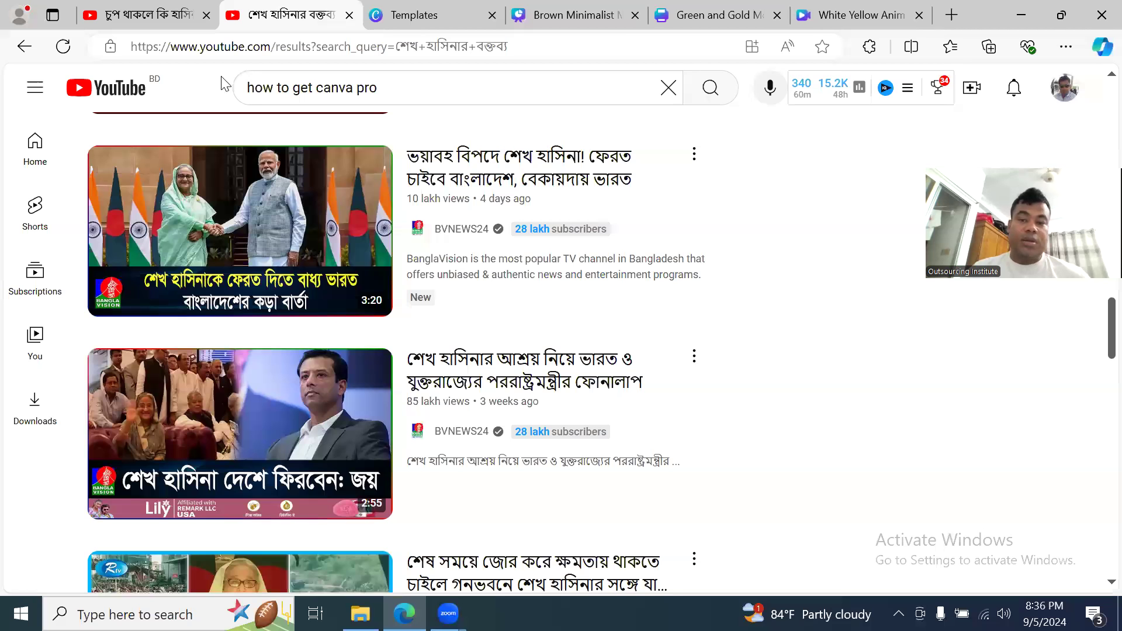
- Open facebook.com in a new browser tab
{"action": "left_click", "coordinate": [956, 13]}
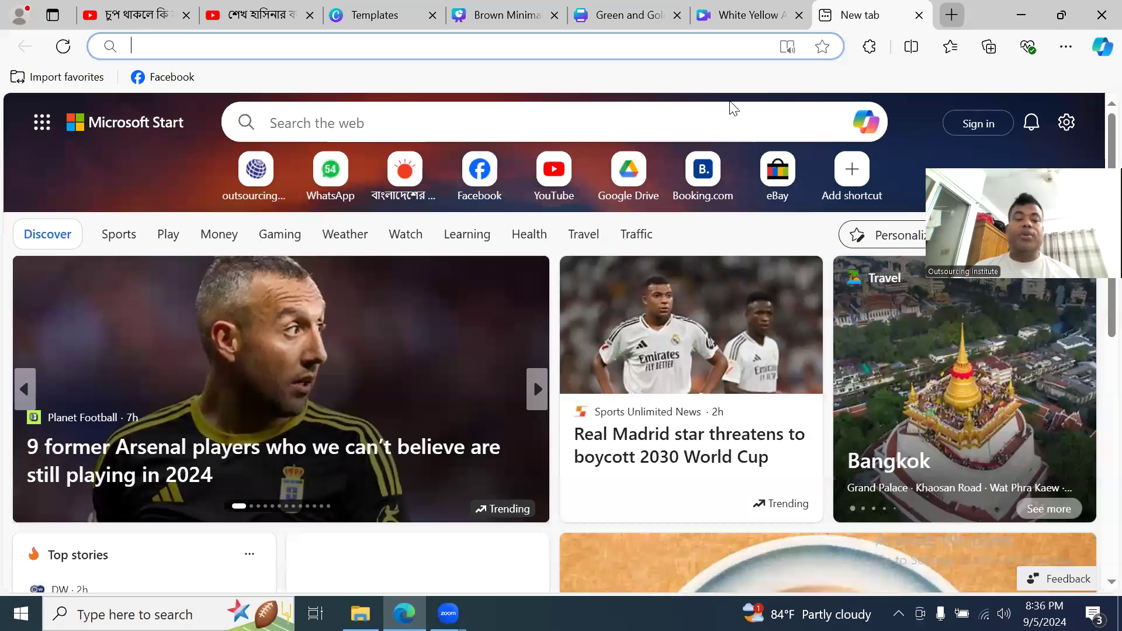
{"action": "type", "text": "f"}
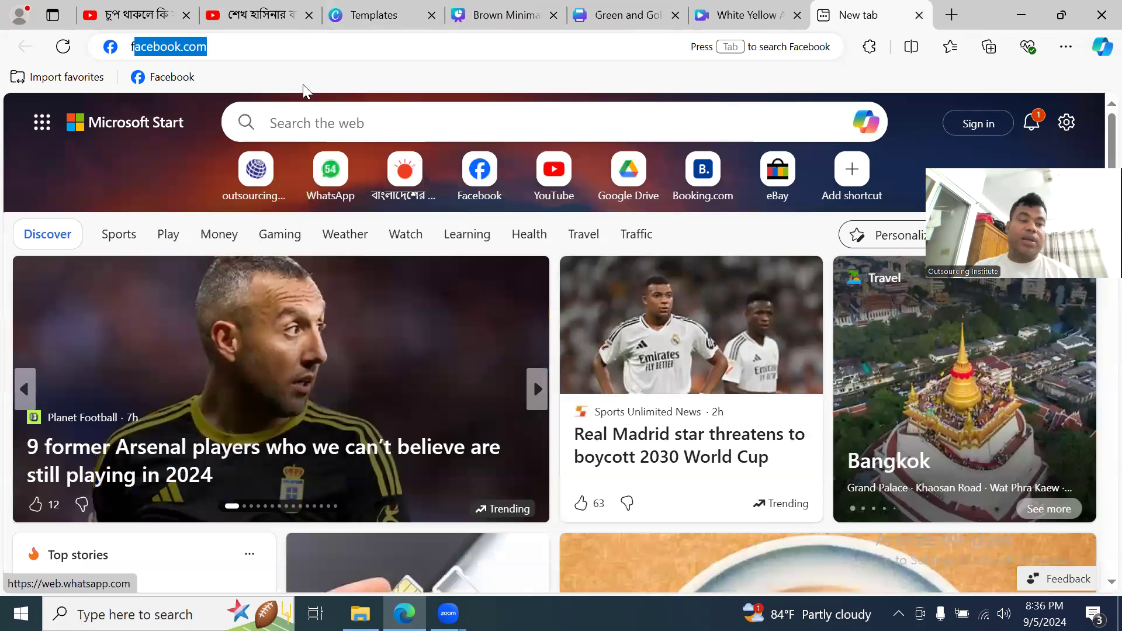
{"action": "type", "text": "a"}
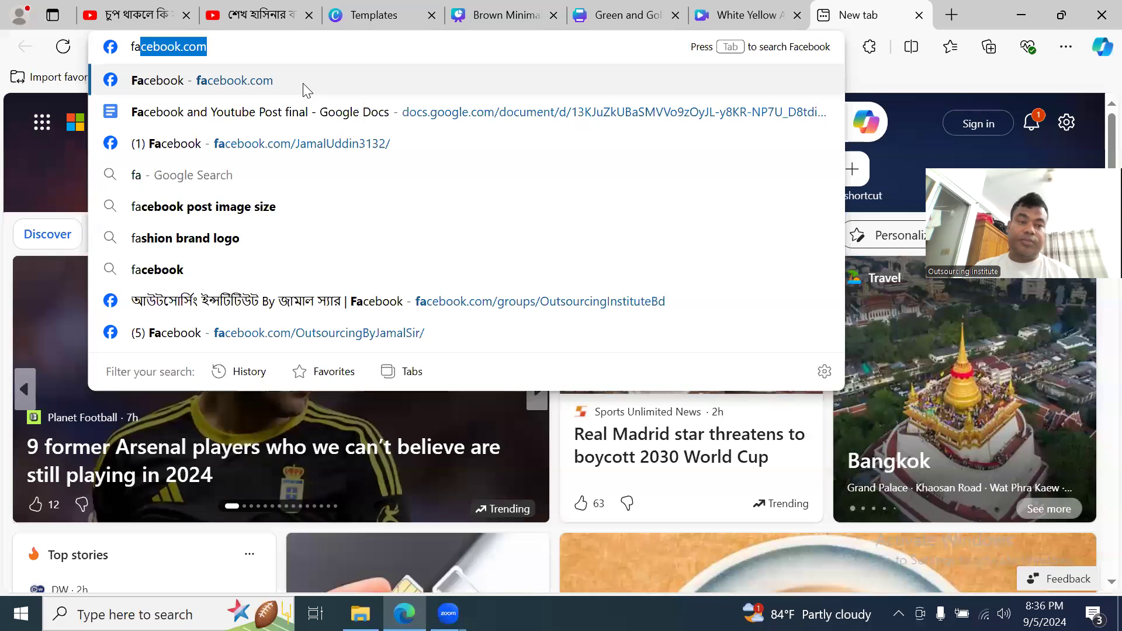
{"action": "key", "text": "Return"}
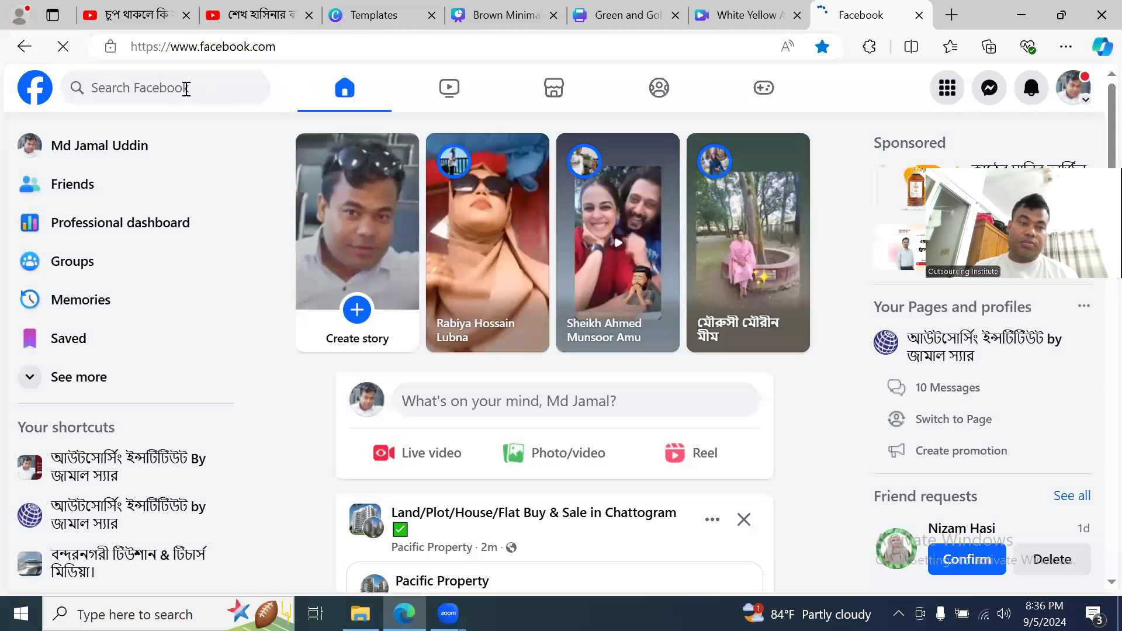
- Search Facebook for "canva" and look over the results
{"action": "left_click", "coordinate": [186, 88]}
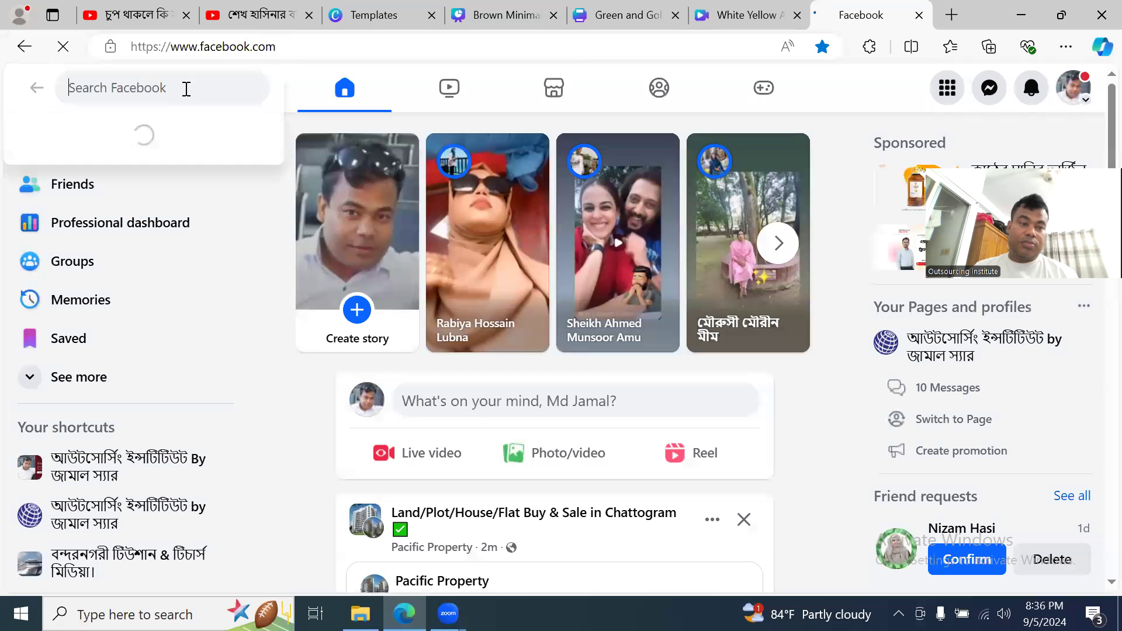
{"action": "type", "text": "canva"}
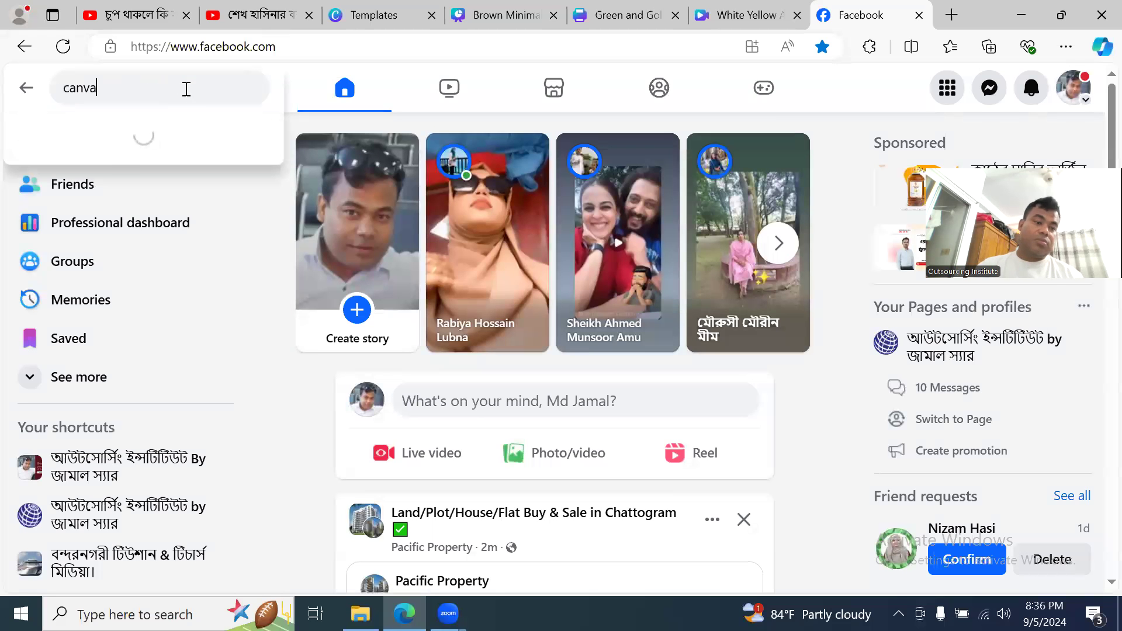
{"action": "key", "text": "Return"}
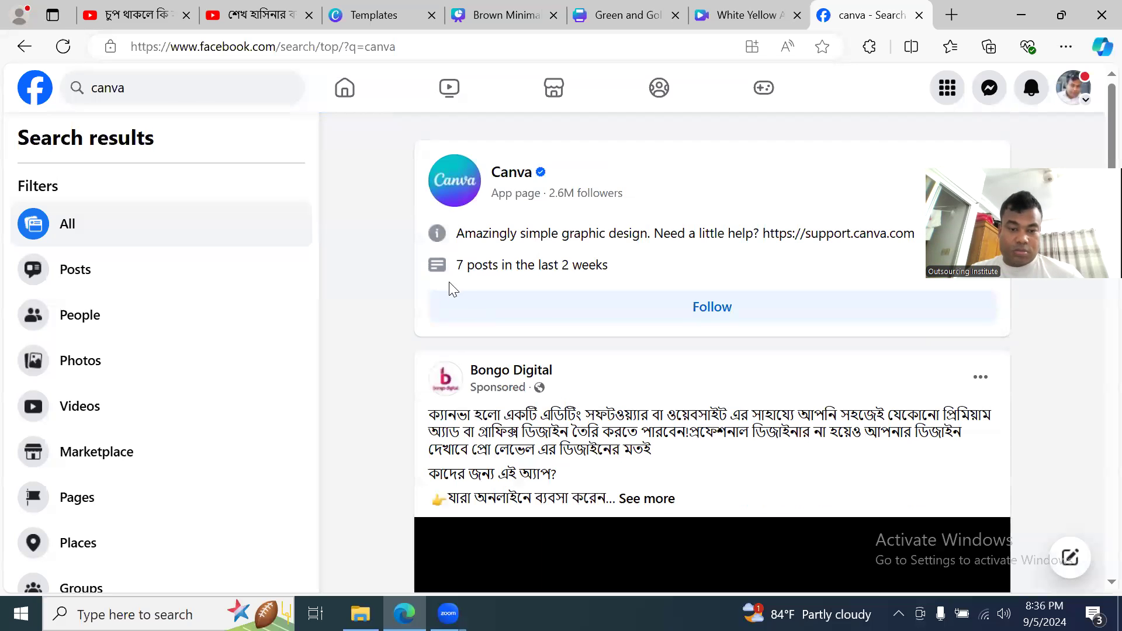
{"action": "scroll", "coordinate": [451, 298], "scroll_direction": "down", "scroll_amount": 5}
- Switch back to the Canva templates tab, close the Brown Minimalist calendar preview, and browse the "calendar 2024" results
{"action": "left_click", "coordinate": [416, 12]}
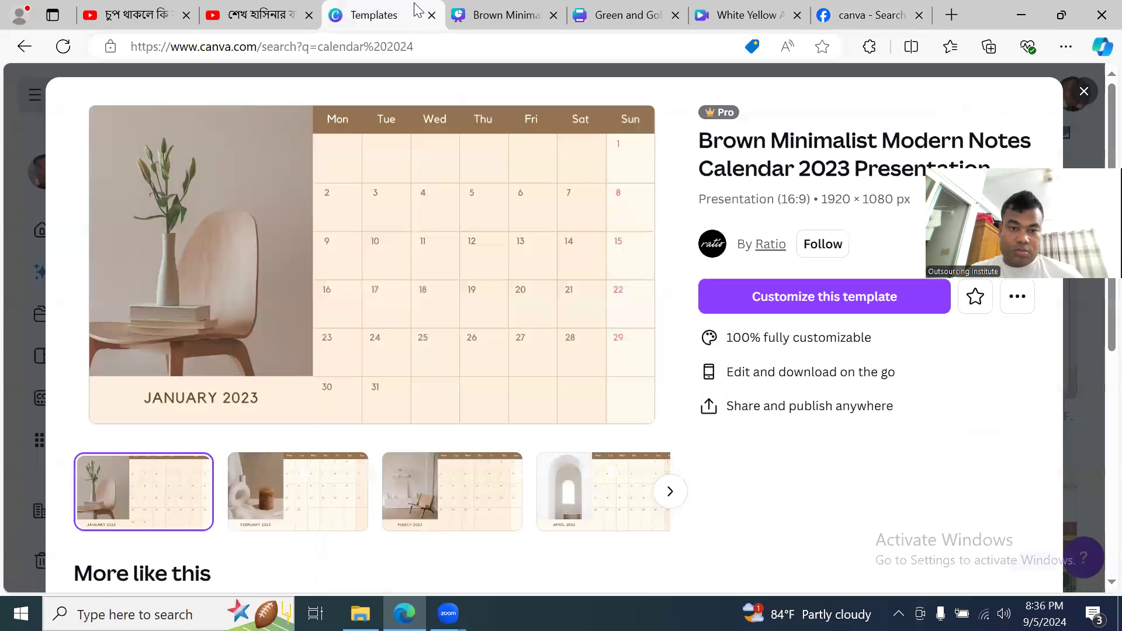
{"action": "left_click", "coordinate": [1083, 93]}
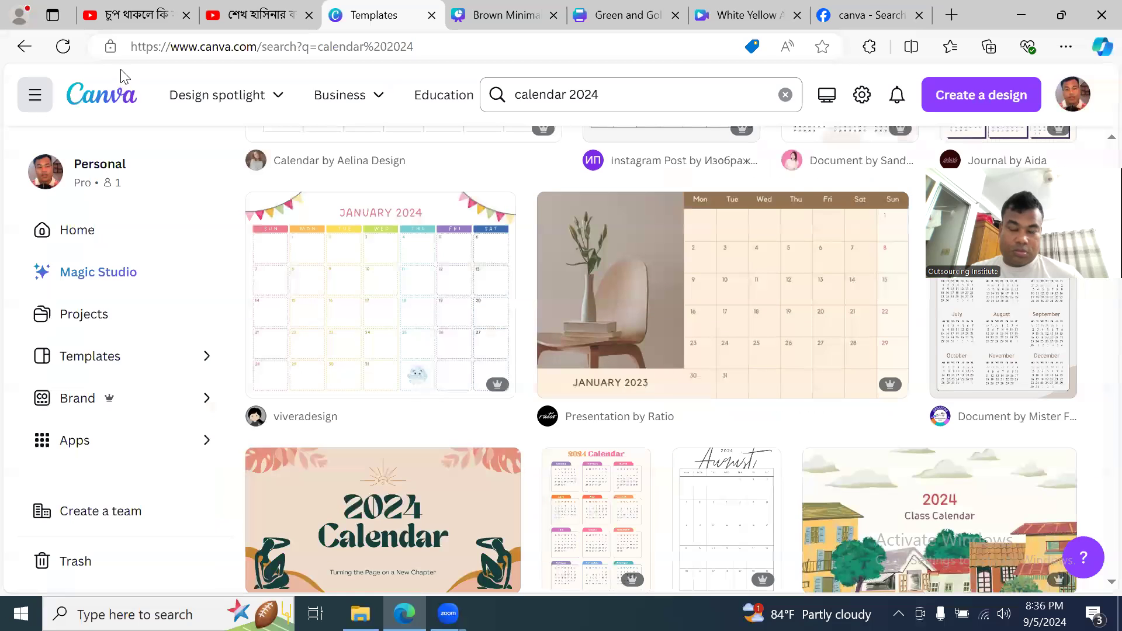
{"action": "scroll", "coordinate": [388, 268], "scroll_direction": "down", "scroll_amount": 4}
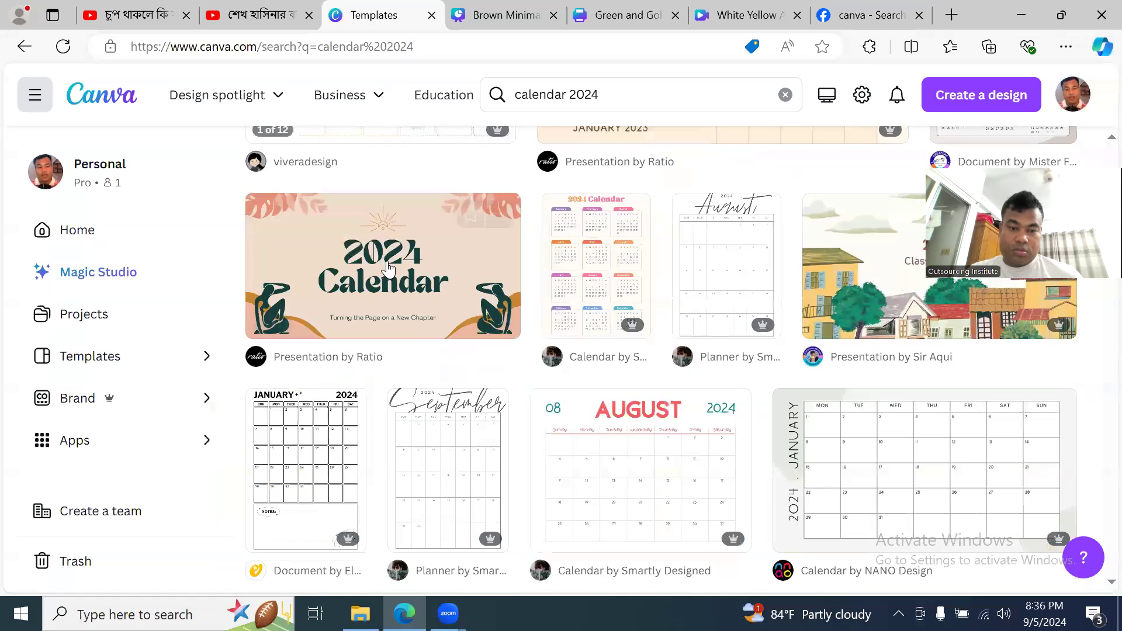
{"action": "scroll", "coordinate": [388, 268], "scroll_direction": "down", "scroll_amount": 9}
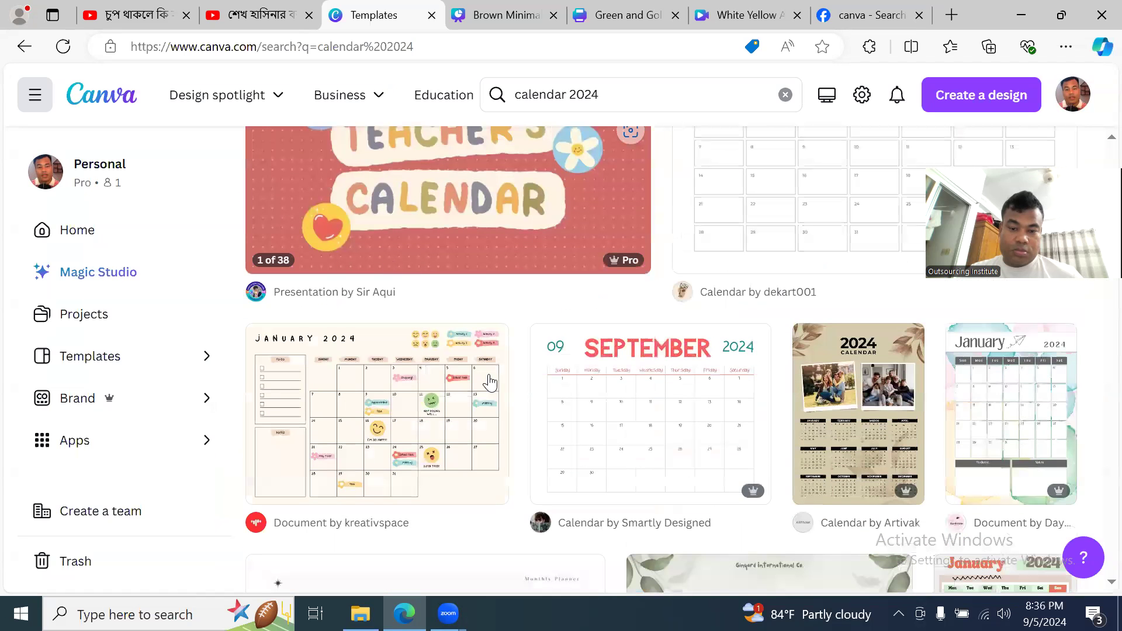
{"action": "scroll", "coordinate": [490, 382], "scroll_direction": "down", "scroll_amount": 5}
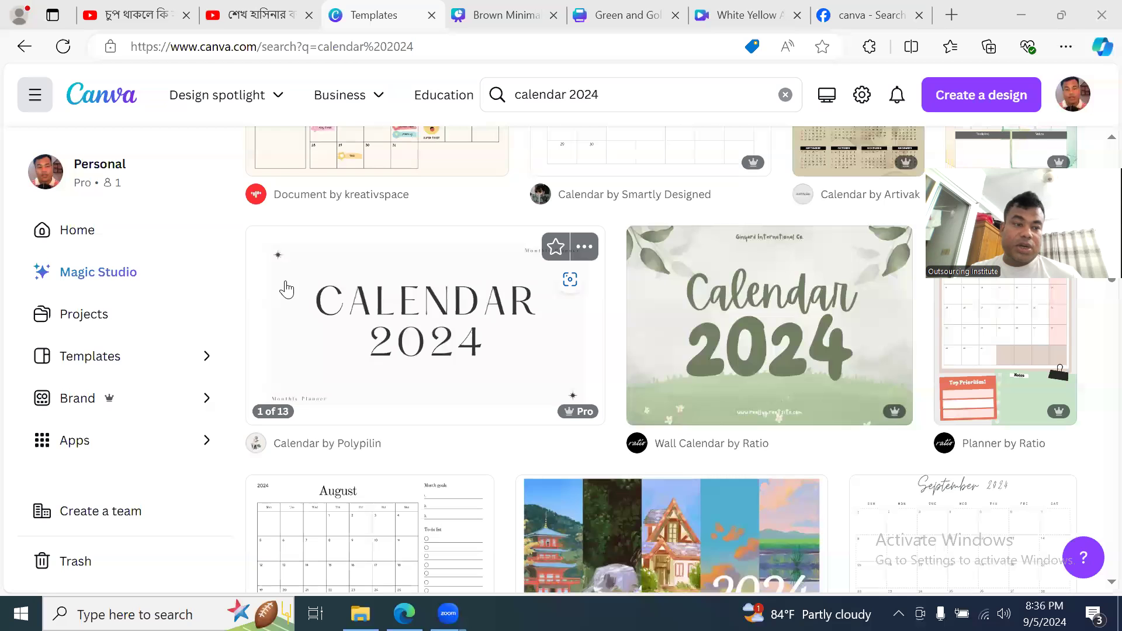
{"action": "scroll", "coordinate": [284, 295], "scroll_direction": "up", "scroll_amount": 5}
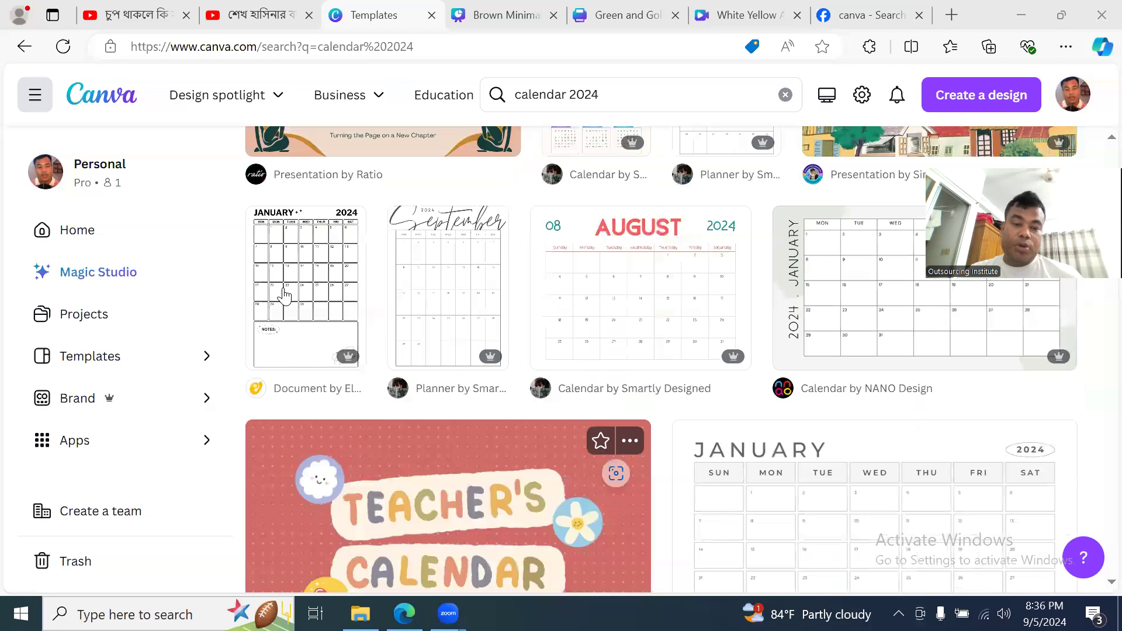
{"action": "scroll", "coordinate": [284, 295], "scroll_direction": "up", "scroll_amount": 10}
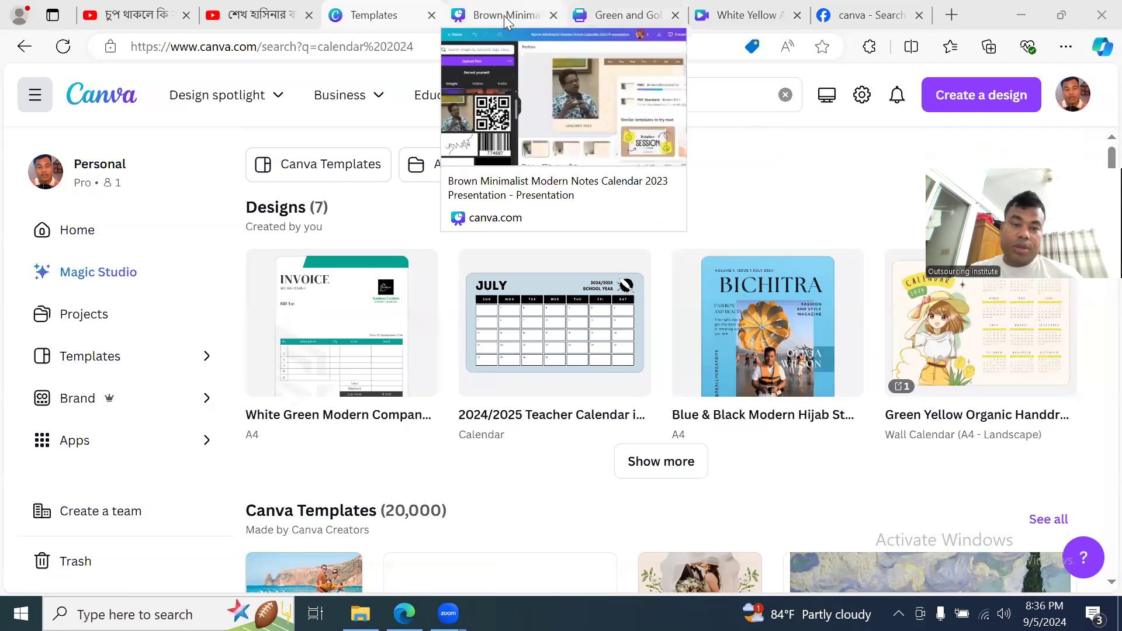
- Search the Canva templates for "mockup"
{"action": "left_click", "coordinate": [642, 94]}
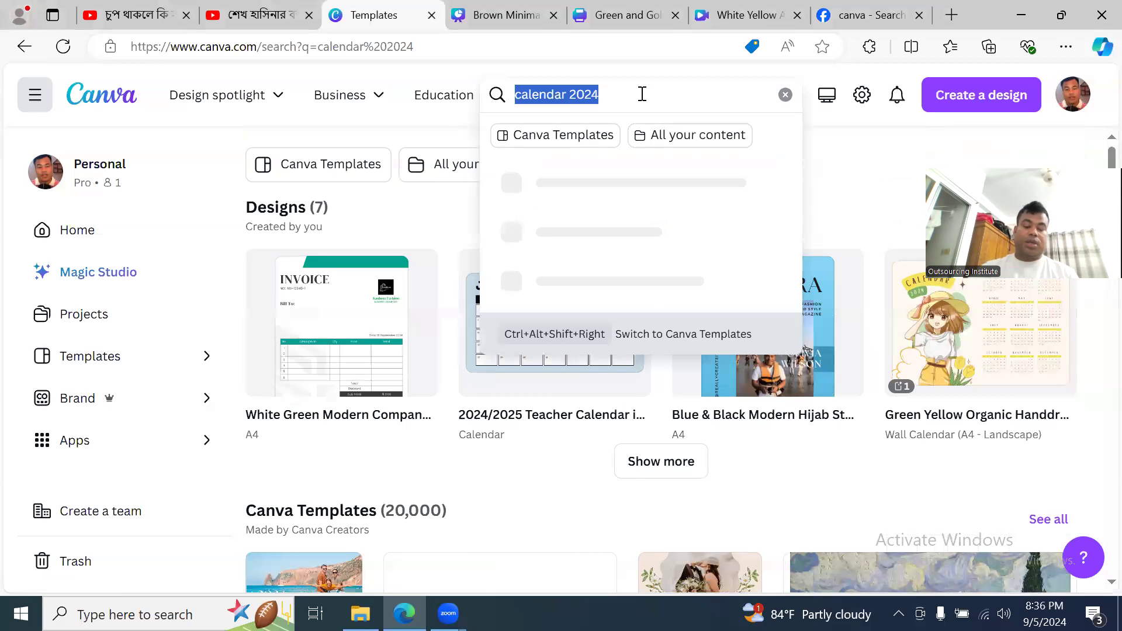
{"action": "type", "text": "mocku"}
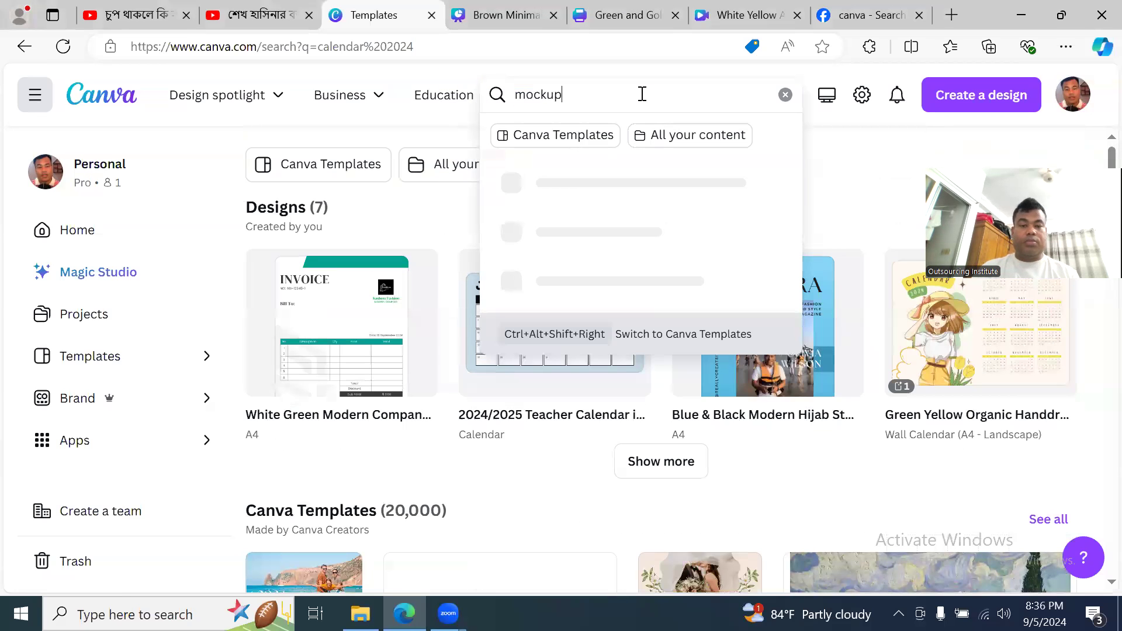
{"action": "type", "text": "p"}
{"action": "key", "text": "Return"}
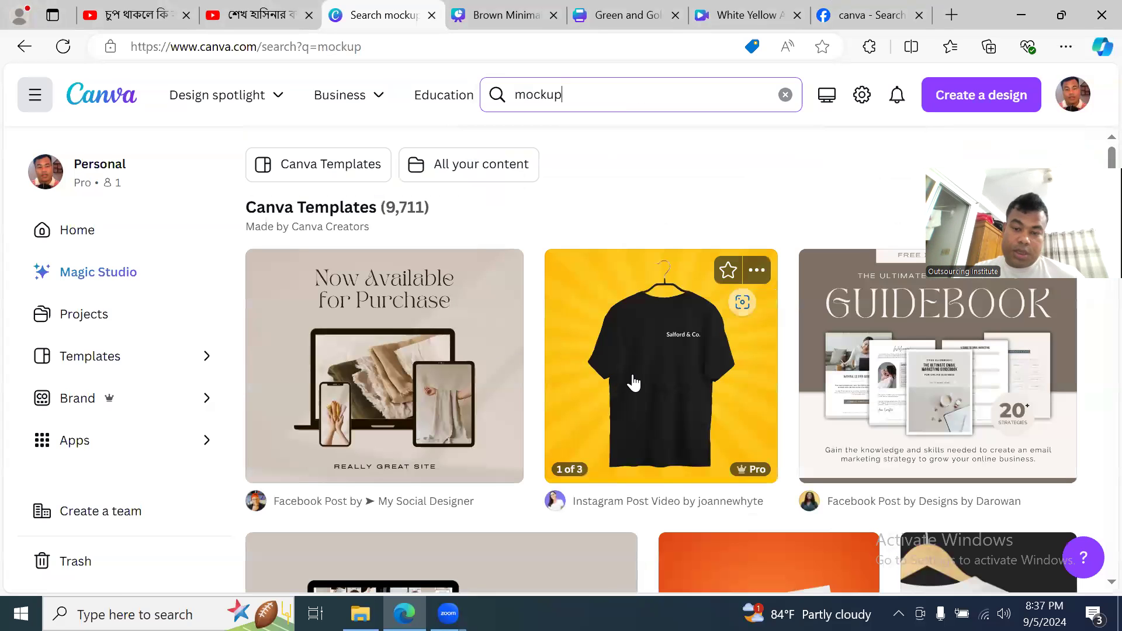
- Find the Black and Yellow Illustration T-Shirt Mockup Instagram Post template and open it for customizing
{"action": "scroll", "coordinate": [634, 383], "scroll_direction": "down", "scroll_amount": 10}
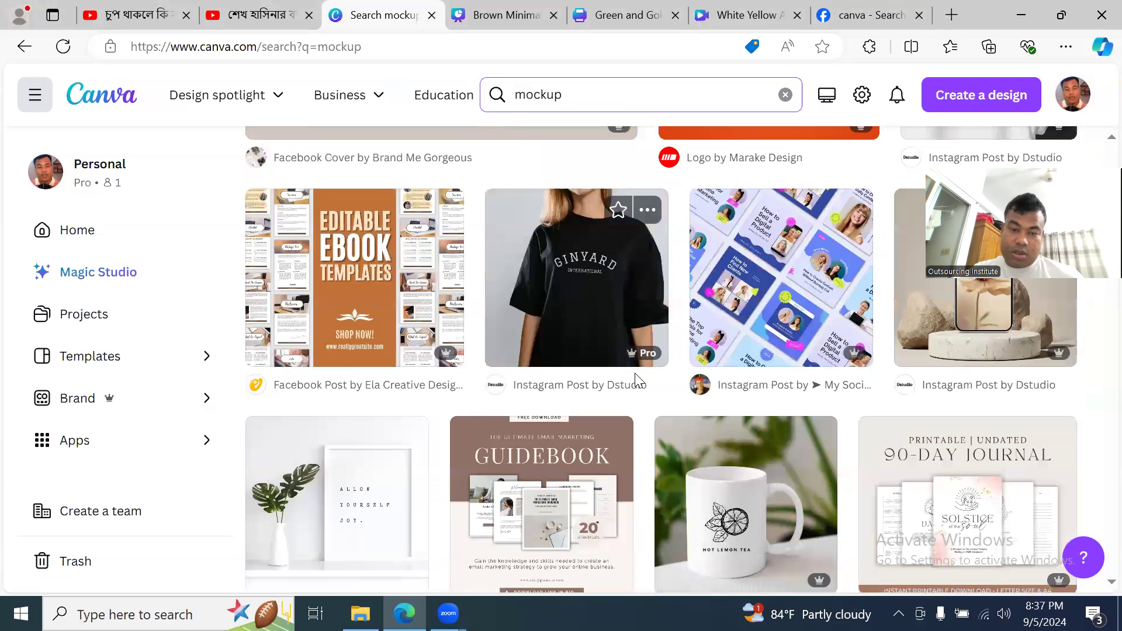
{"action": "scroll", "coordinate": [644, 374], "scroll_direction": "down", "scroll_amount": 8}
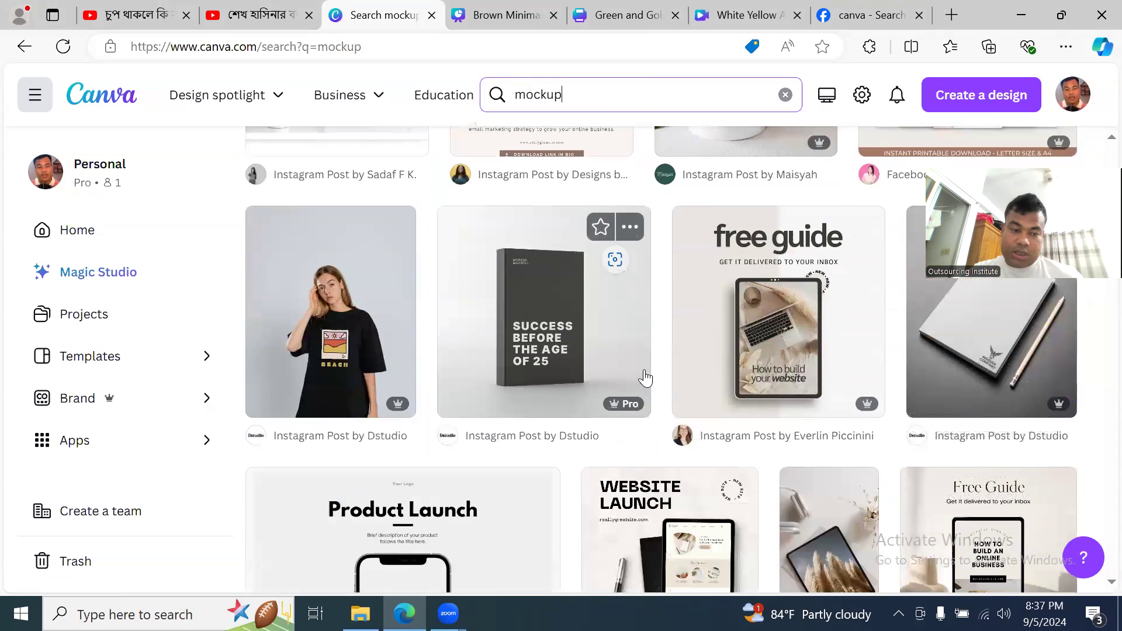
{"action": "left_click", "coordinate": [340, 330]}
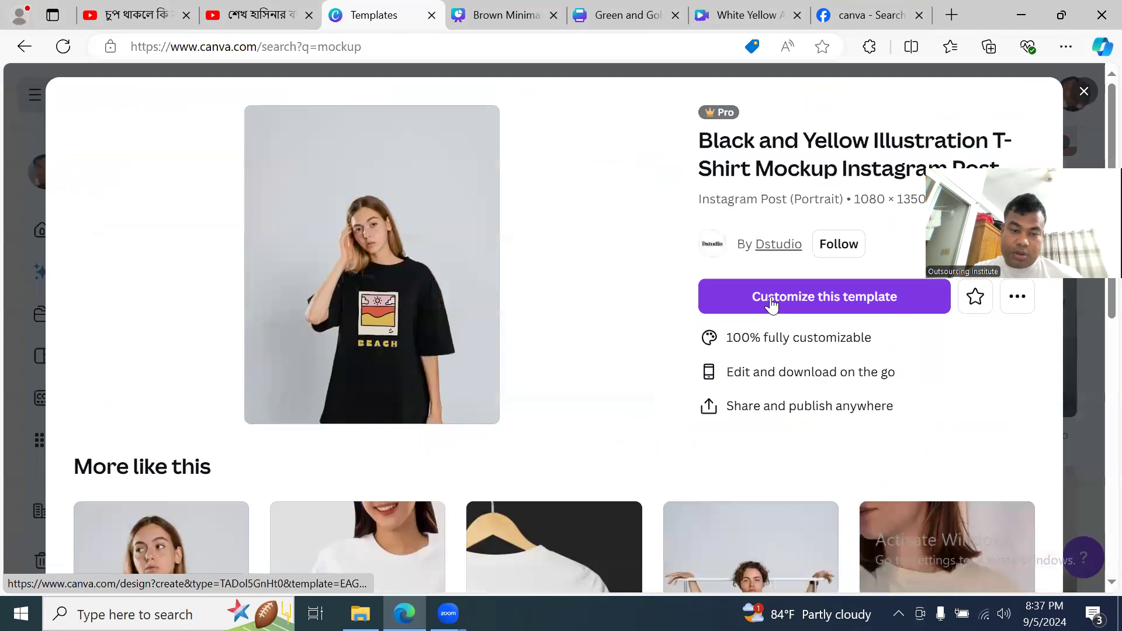
{"action": "left_click", "coordinate": [770, 305]}
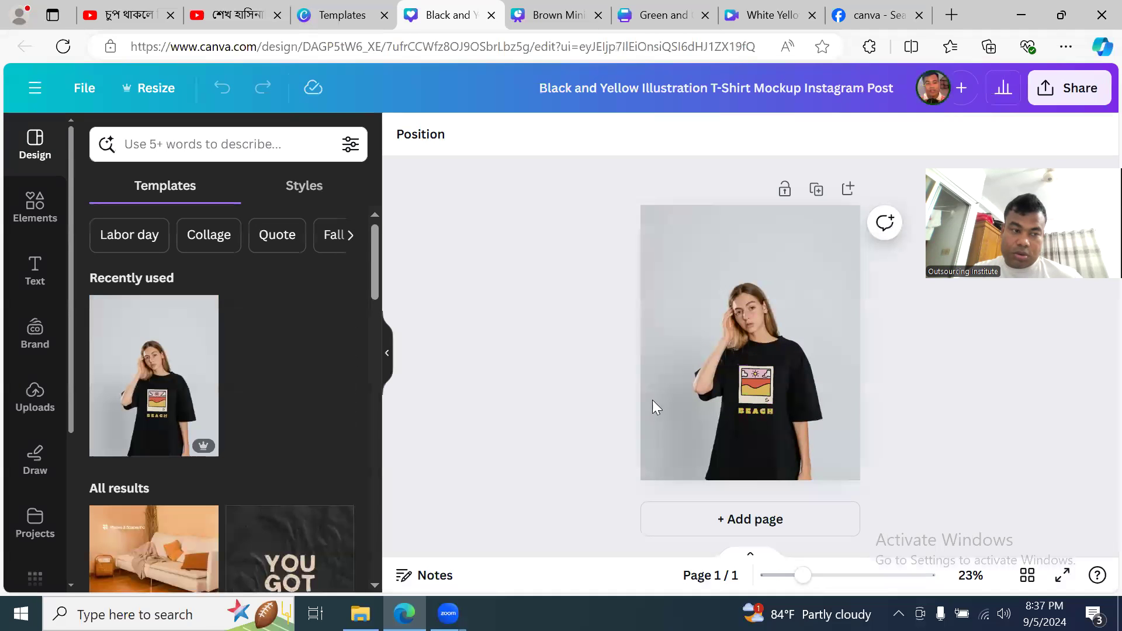
- Try to place the uploaded photo of the man holding a microphone at a smaller size over the T-shirt print
{"action": "left_click", "coordinate": [36, 395]}
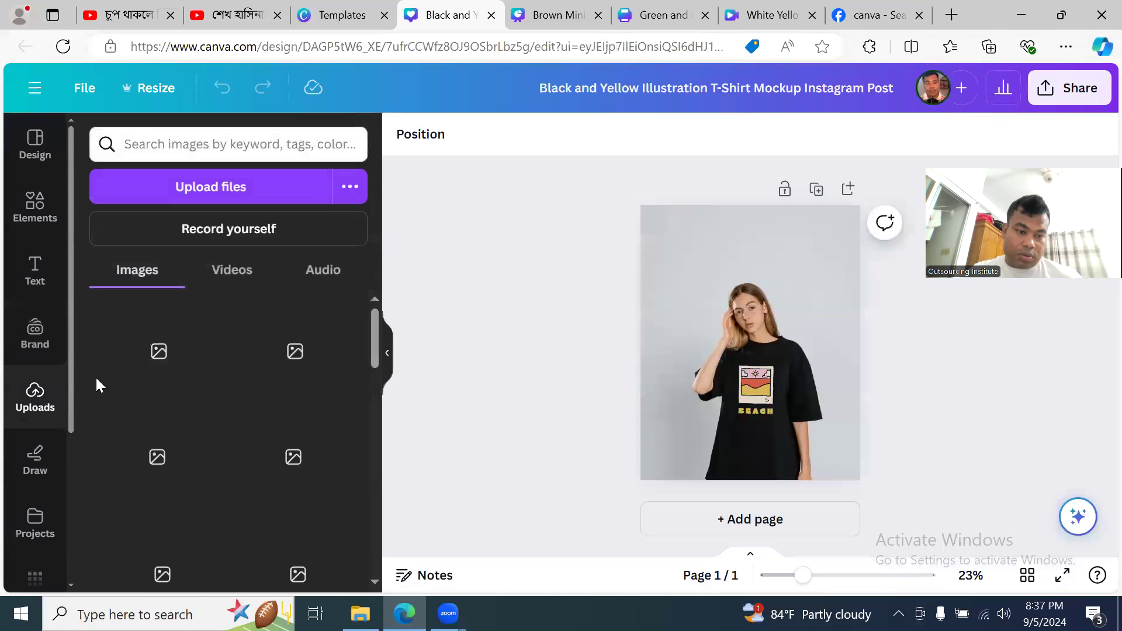
{"action": "scroll", "coordinate": [290, 395], "scroll_direction": "down", "scroll_amount": 1}
{"action": "scroll", "coordinate": [291, 397], "scroll_direction": "down", "scroll_amount": 4}
{"action": "scroll", "coordinate": [291, 397], "scroll_direction": "up", "scroll_amount": 3}
{"action": "left_click", "coordinate": [163, 399]}
{"action": "left_click_drag", "start_coordinate": [752, 359], "coordinate": [772, 422]}
{"action": "left_click_drag", "start_coordinate": [712, 343], "coordinate": [782, 399]}
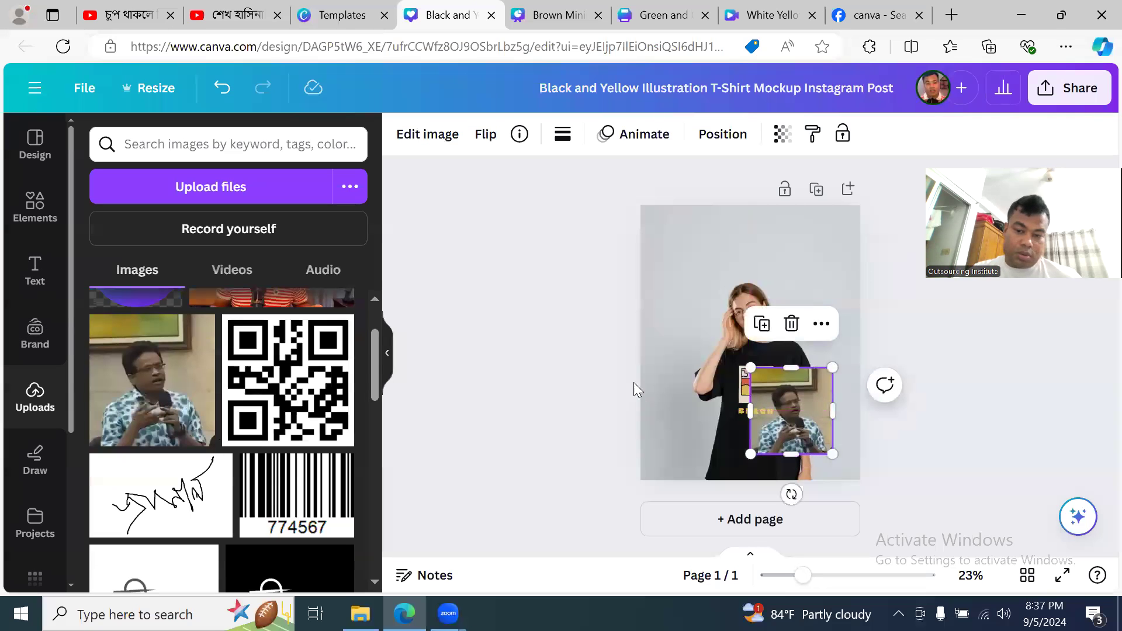
- Delete the placed photo from the T-shirt mockup page
{"action": "left_click", "coordinate": [686, 318]}
{"action": "left_click", "coordinate": [780, 393]}
{"action": "key", "text": "Delete"}
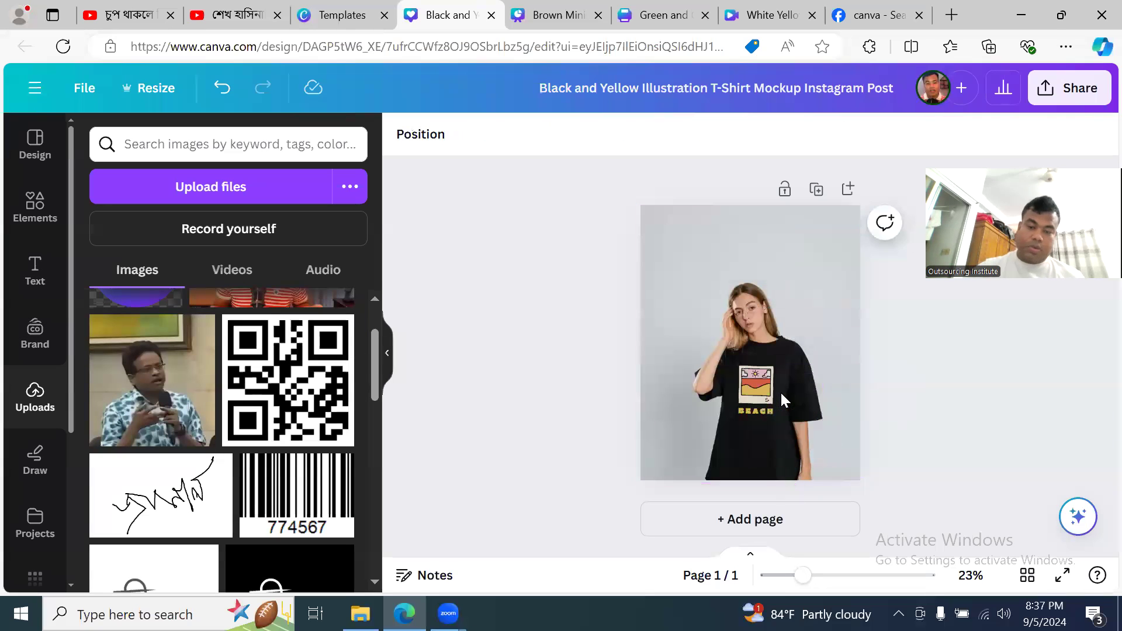
- Search the uploaded images for "mockup" and add the hand-held phone drawing to the page
{"action": "left_click", "coordinate": [232, 150]}
{"action": "type", "text": "mockup"}
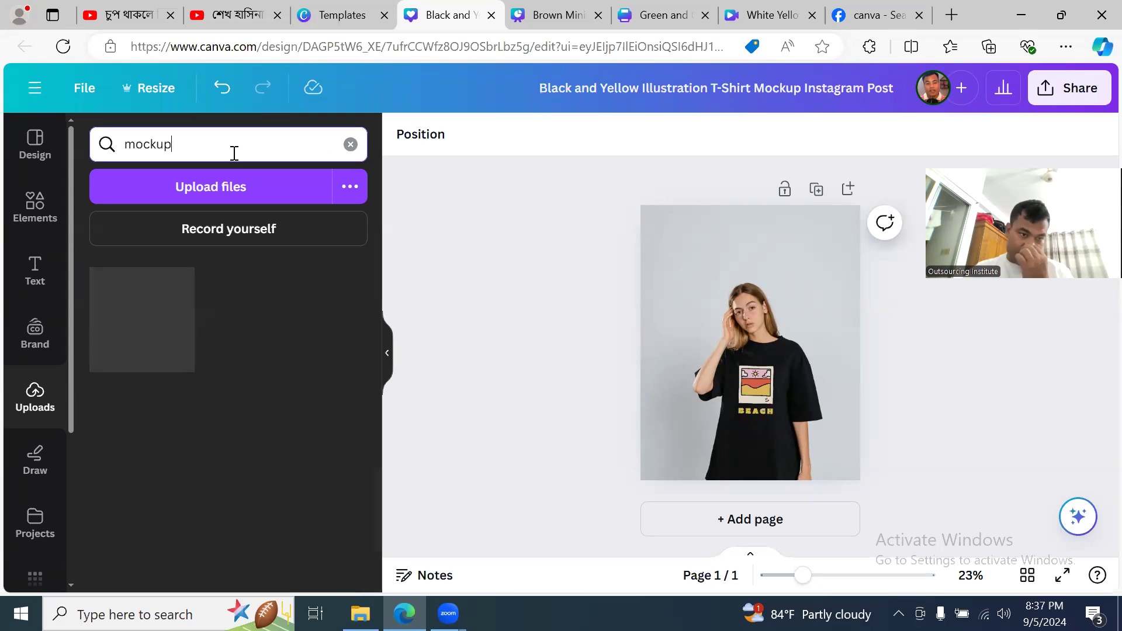
{"action": "left_click", "coordinate": [170, 304]}
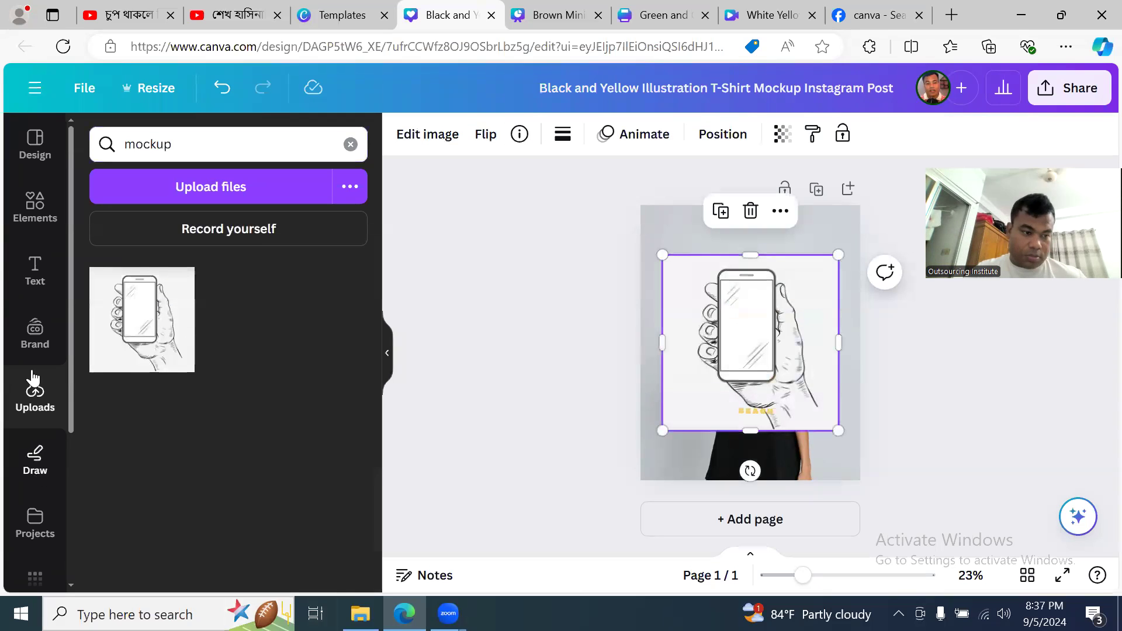
- Look through the Brand Kit sections and return to the uploaded images
{"action": "left_click", "coordinate": [33, 334]}
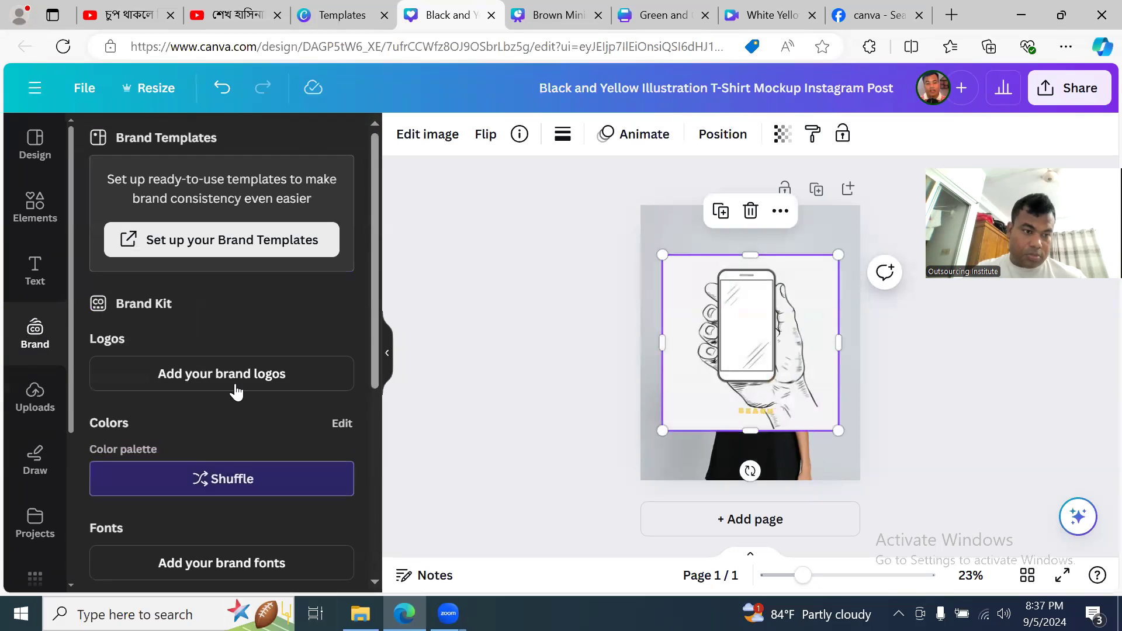
{"action": "scroll", "coordinate": [234, 403], "scroll_direction": "down", "scroll_amount": 5}
{"action": "scroll", "coordinate": [236, 401], "scroll_direction": "up", "scroll_amount": 5}
{"action": "scroll", "coordinate": [235, 401], "scroll_direction": "down", "scroll_amount": 10}
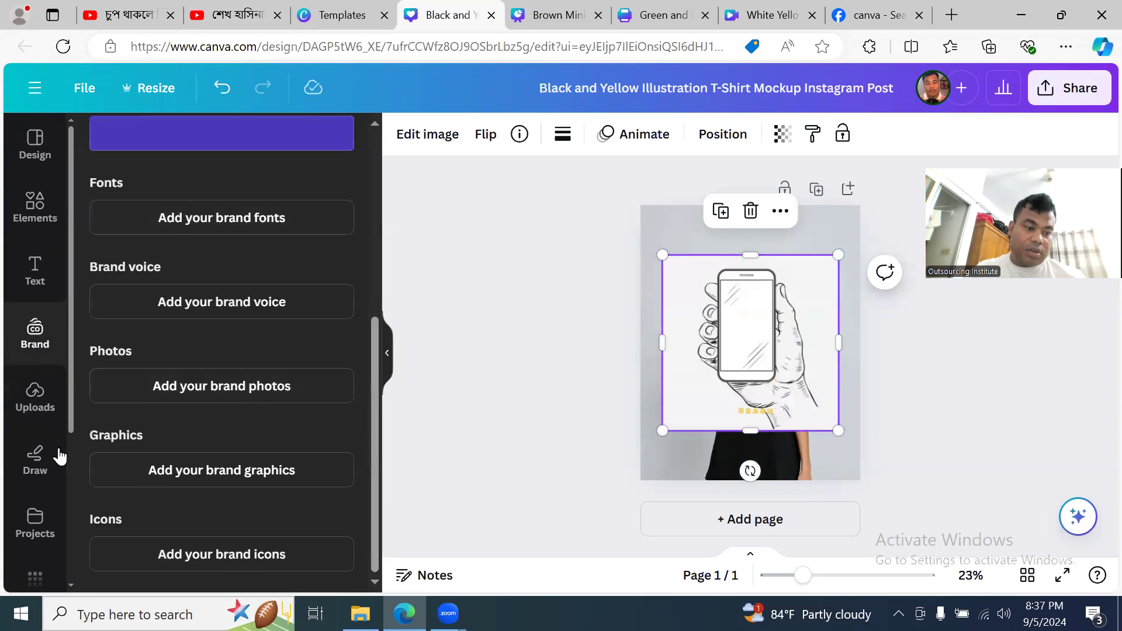
{"action": "left_click", "coordinate": [35, 397]}
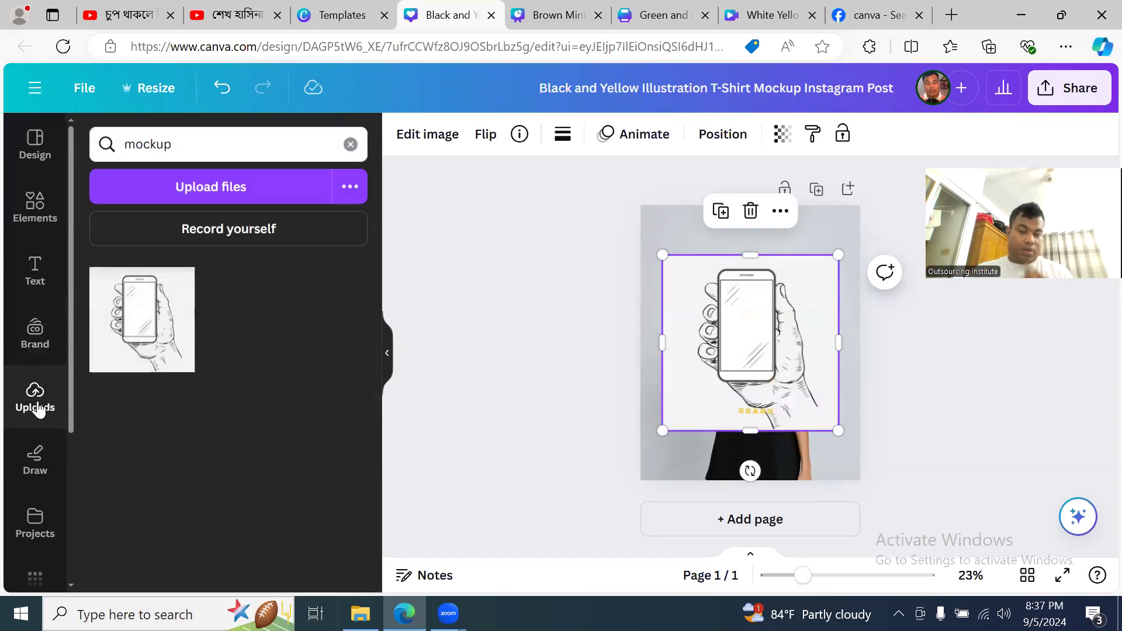
- Search the elements for "mockup" and choose the suggested search "tshirt mockup"
{"action": "left_click", "coordinate": [35, 205]}
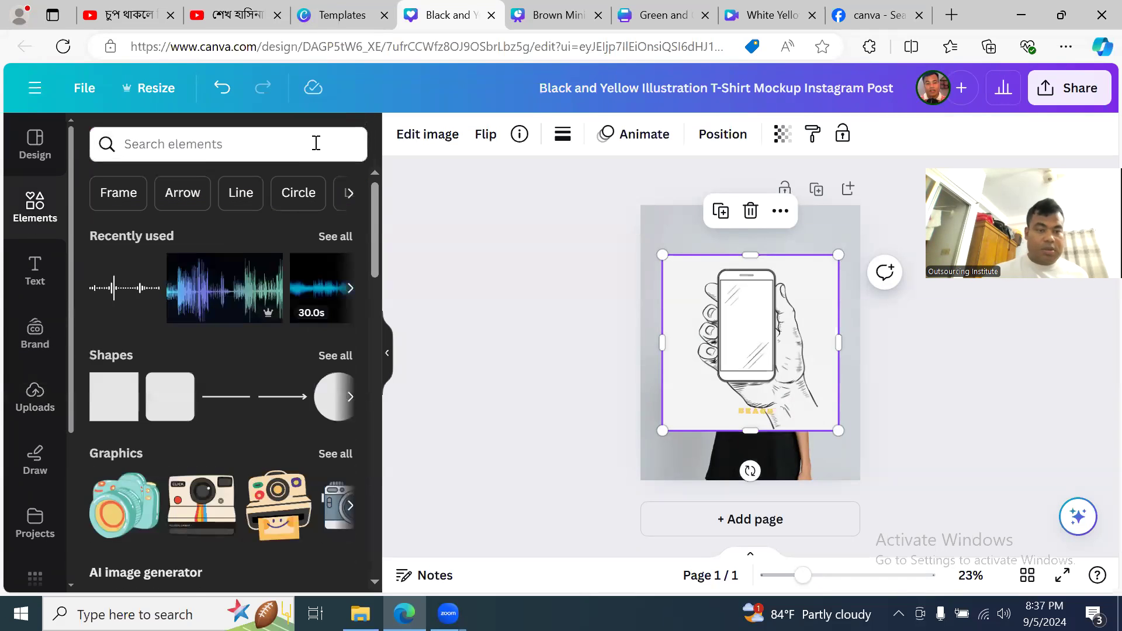
{"action": "left_click", "coordinate": [315, 143]}
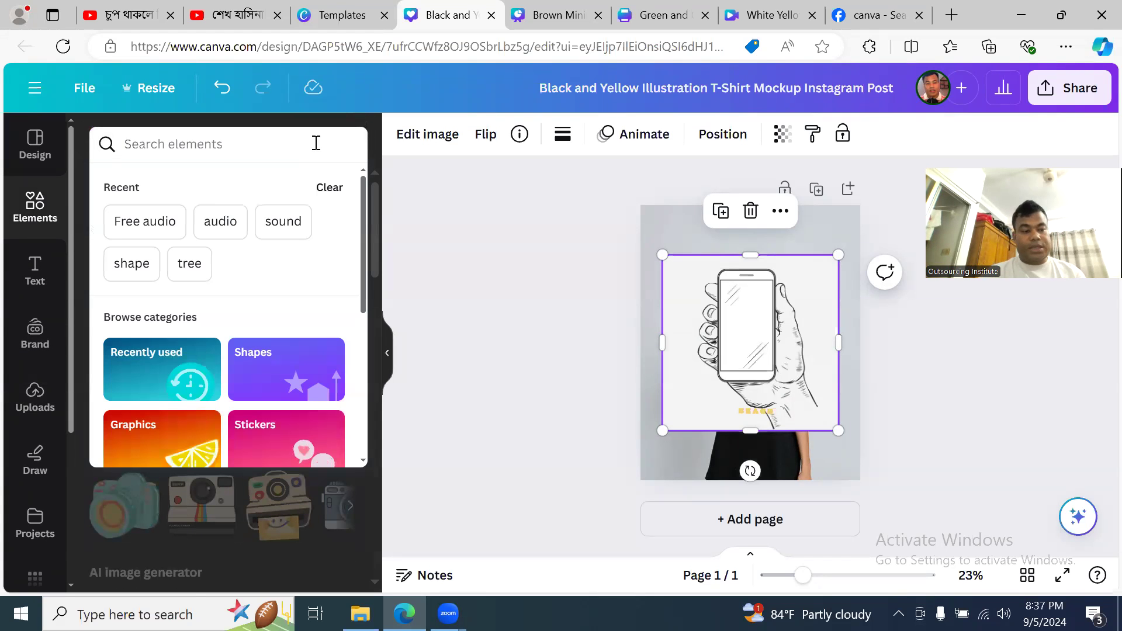
{"action": "type", "text": "mockup"}
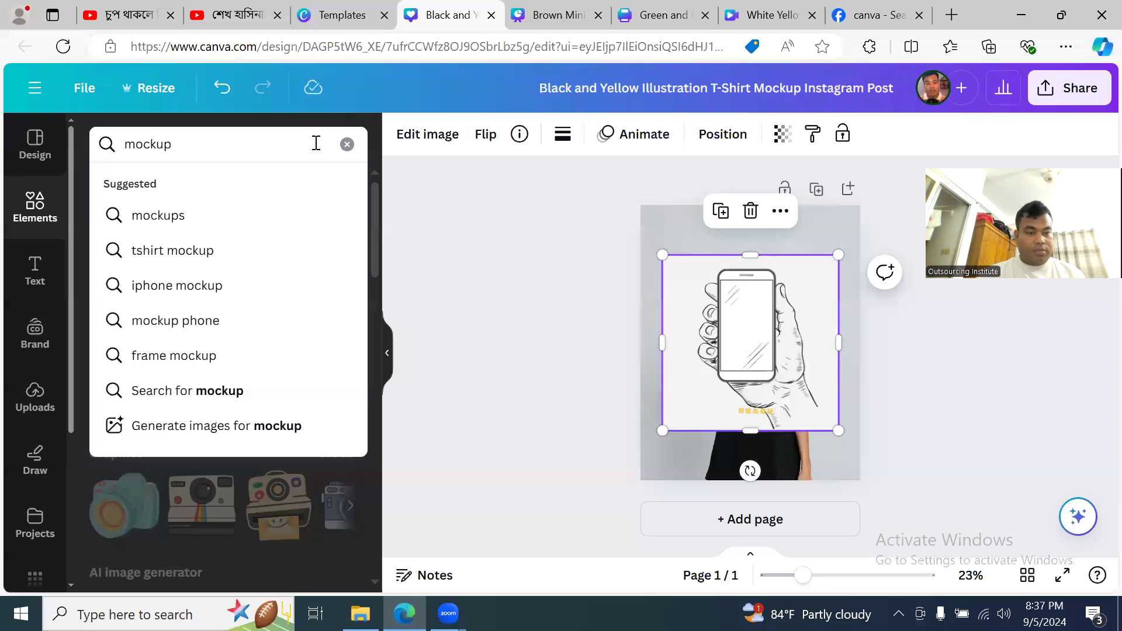
{"action": "left_click", "coordinate": [240, 251]}
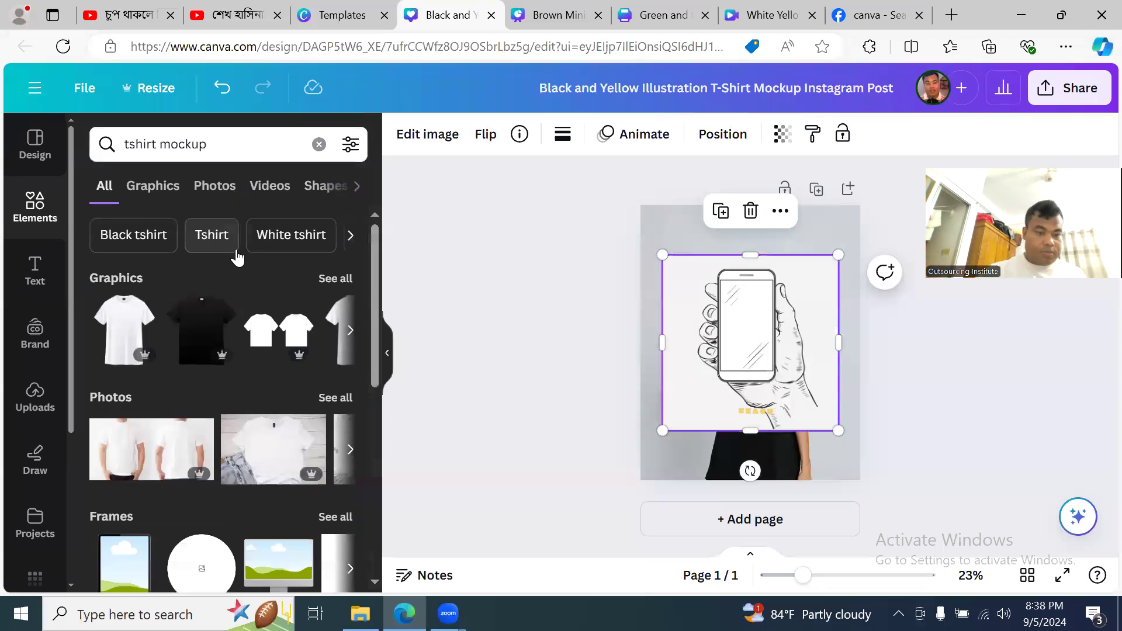
- Browse the graphics, photos, frames and videos found for "tshirt mockup"
{"action": "left_click", "coordinate": [350, 449]}
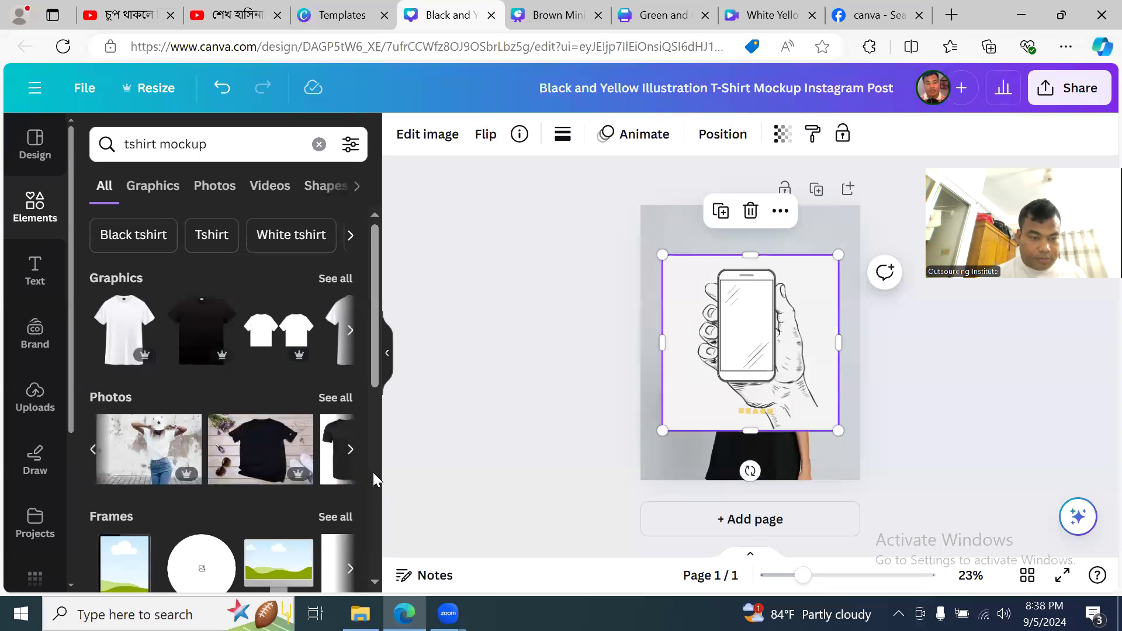
{"action": "left_click", "coordinate": [350, 330]}
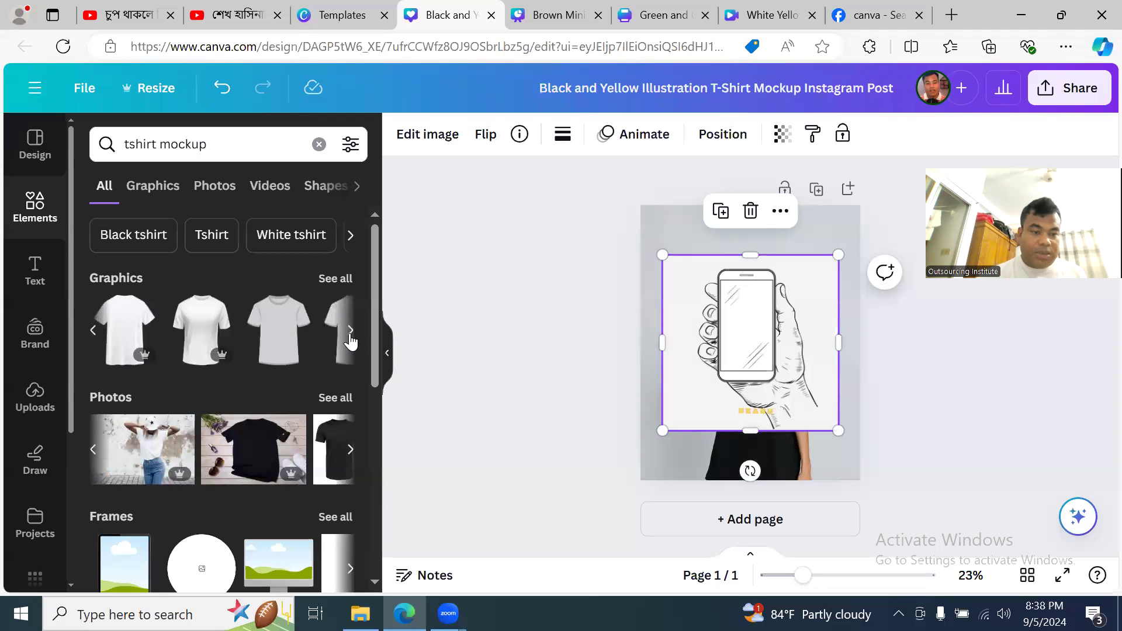
{"action": "left_click", "coordinate": [351, 450]}
{"action": "scroll", "coordinate": [354, 454], "scroll_direction": "down", "scroll_amount": 7}
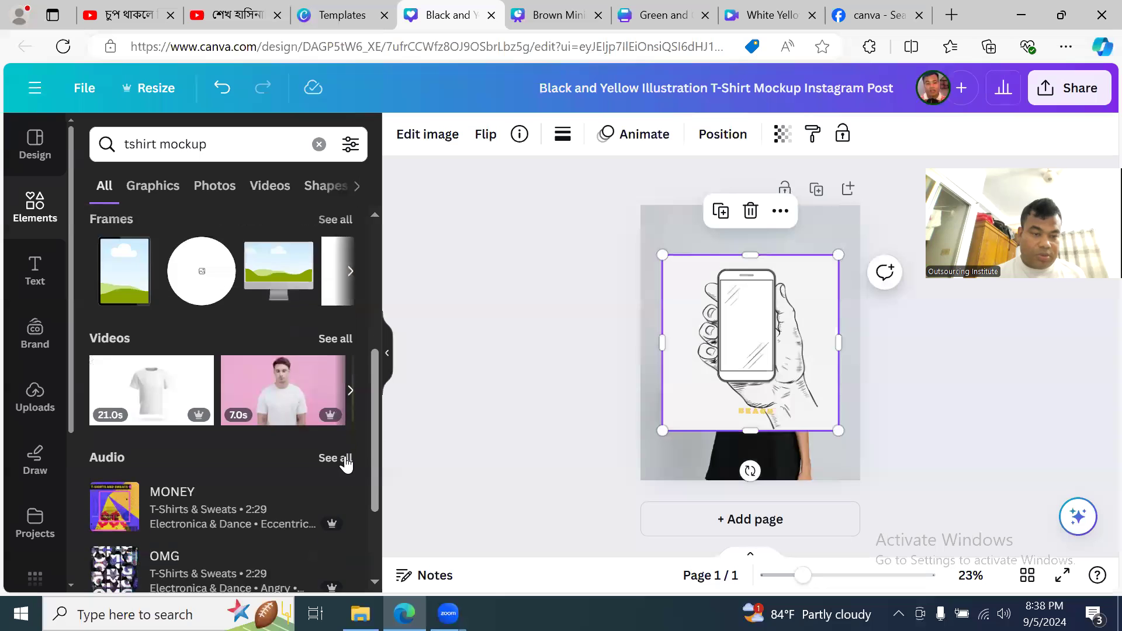
{"action": "scroll", "coordinate": [345, 459], "scroll_direction": "up", "scroll_amount": 4}
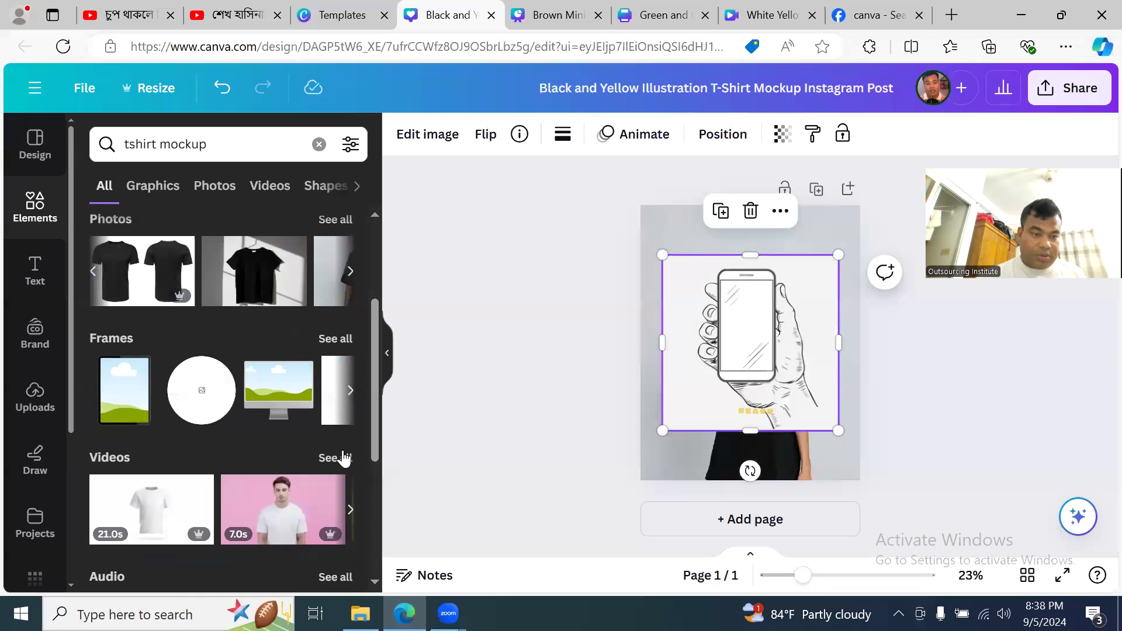
{"action": "scroll", "coordinate": [344, 458], "scroll_direction": "up", "scroll_amount": 3}
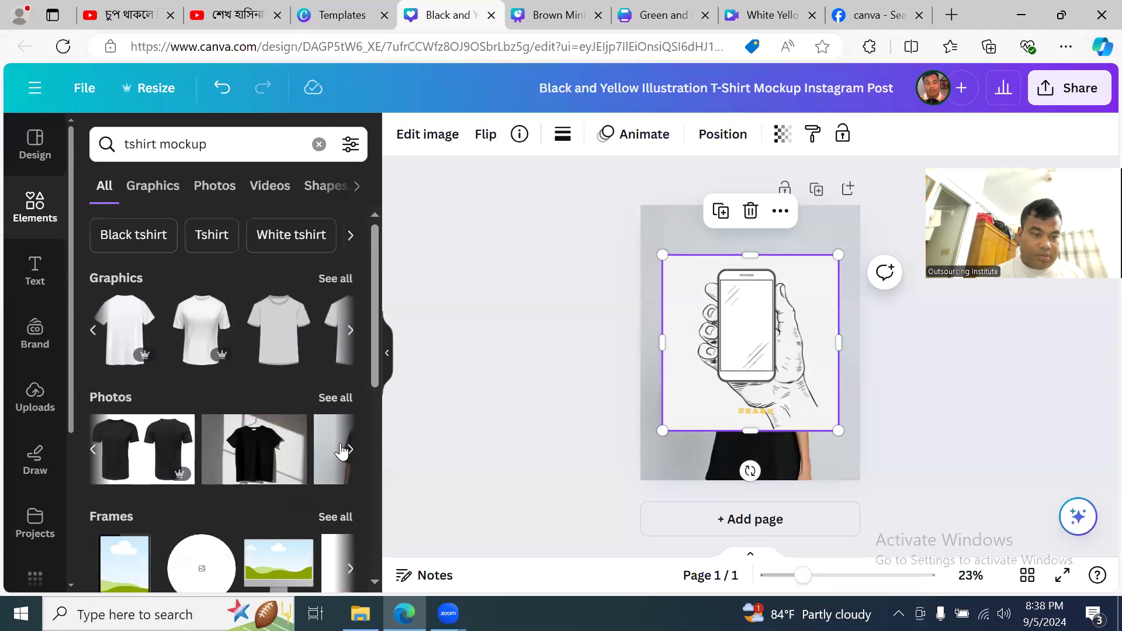
- Search the design templates for "mockup" and browse the resulting T-shirt, hoodie, monitor, book and cup templates
{"action": "left_click", "coordinate": [35, 146]}
{"action": "scroll", "coordinate": [295, 397], "scroll_direction": "down", "scroll_amount": 5}
{"action": "scroll", "coordinate": [292, 391], "scroll_direction": "up", "scroll_amount": 5}
{"action": "left_click", "coordinate": [251, 146]}
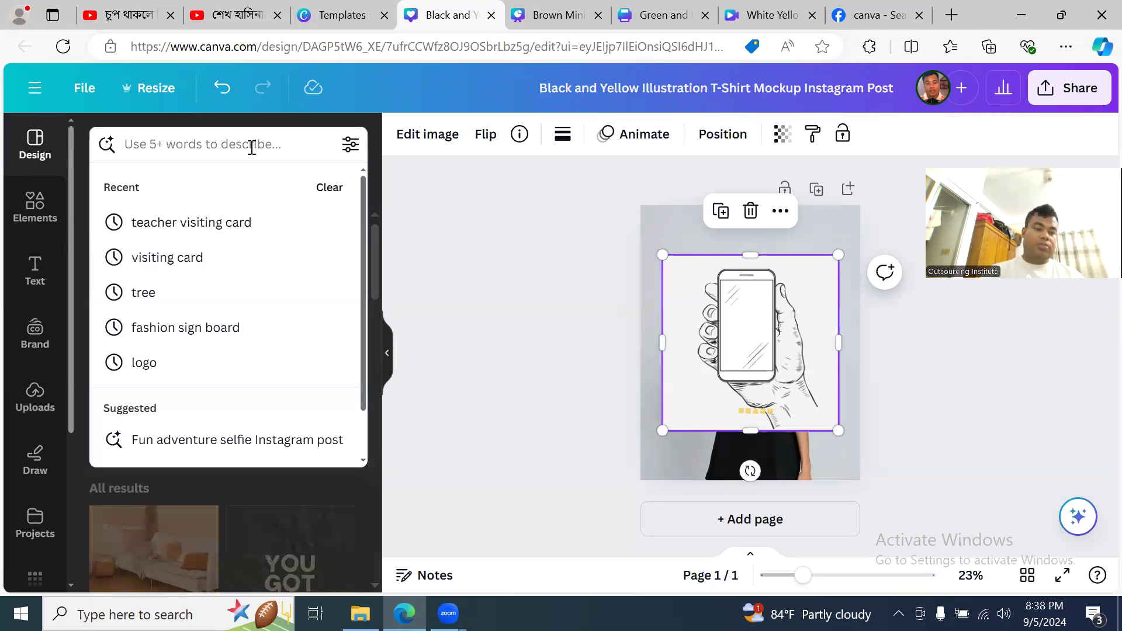
{"action": "type", "text": "mockup"}
{"action": "key", "text": "Return"}
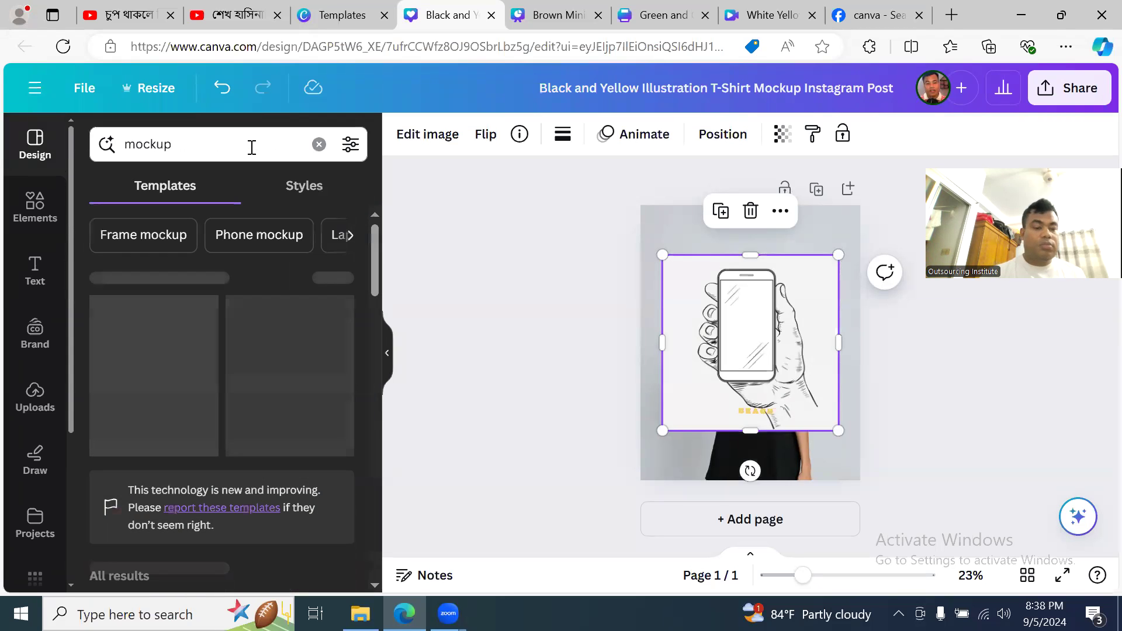
{"action": "scroll", "coordinate": [292, 374], "scroll_direction": "down", "scroll_amount": 5}
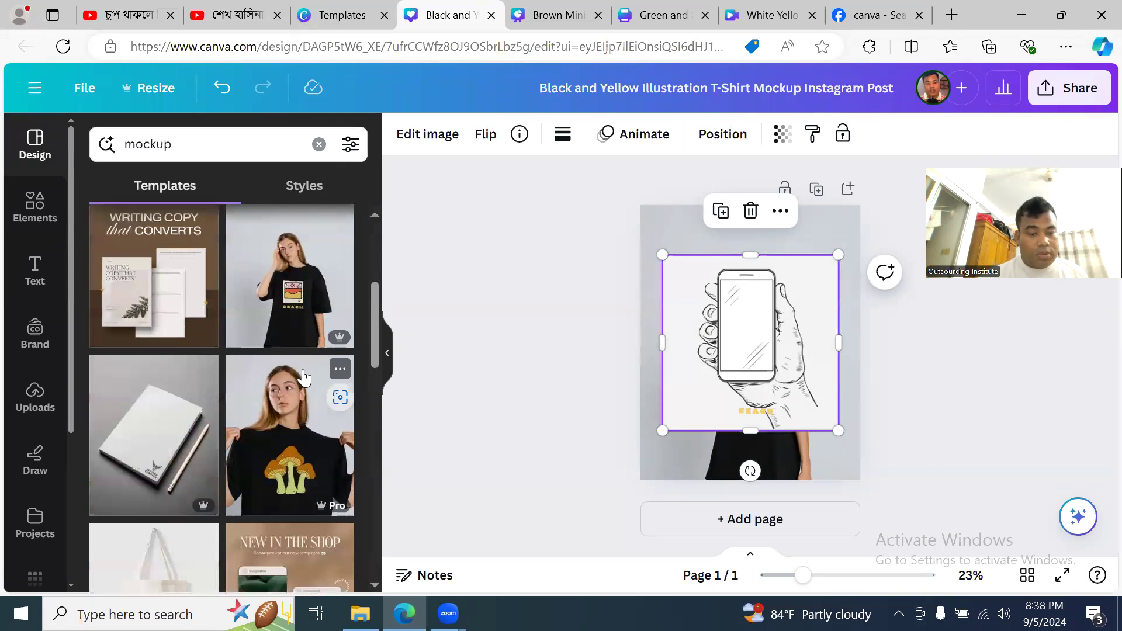
{"action": "scroll", "coordinate": [301, 386], "scroll_direction": "down", "scroll_amount": 4}
{"action": "scroll", "coordinate": [300, 399], "scroll_direction": "down", "scroll_amount": 3}
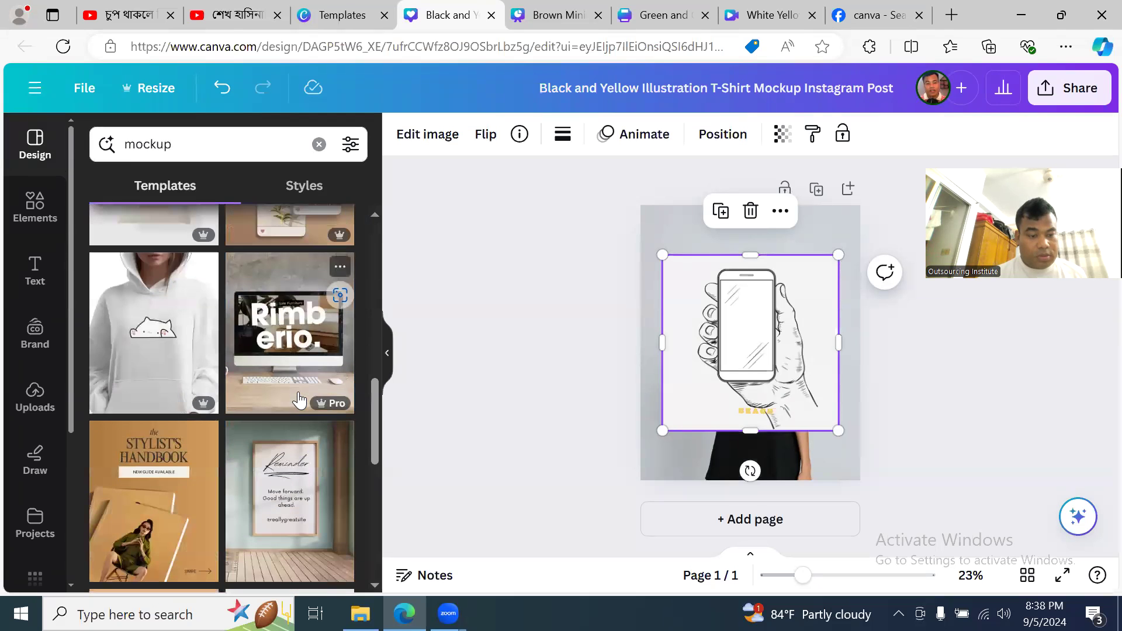
{"action": "scroll", "coordinate": [303, 433], "scroll_direction": "down", "scroll_amount": 3}
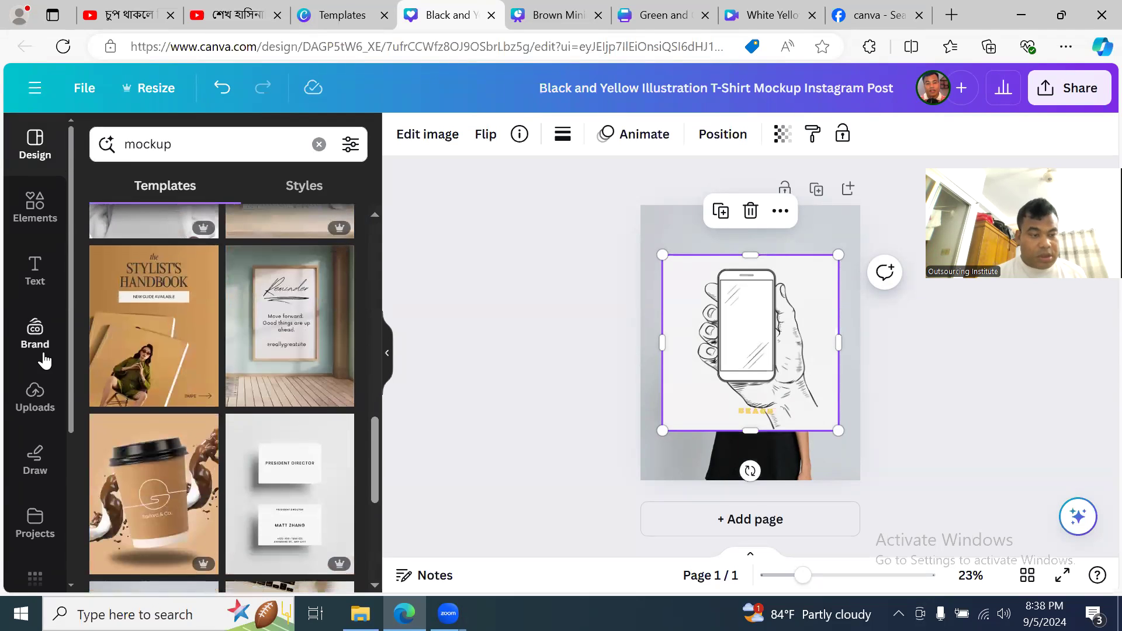
- Clear the elements search, add the man-in-white-T-shirt mockup from the Mockups category, and enlarge it to span the page's width
{"action": "left_click", "coordinate": [36, 203]}
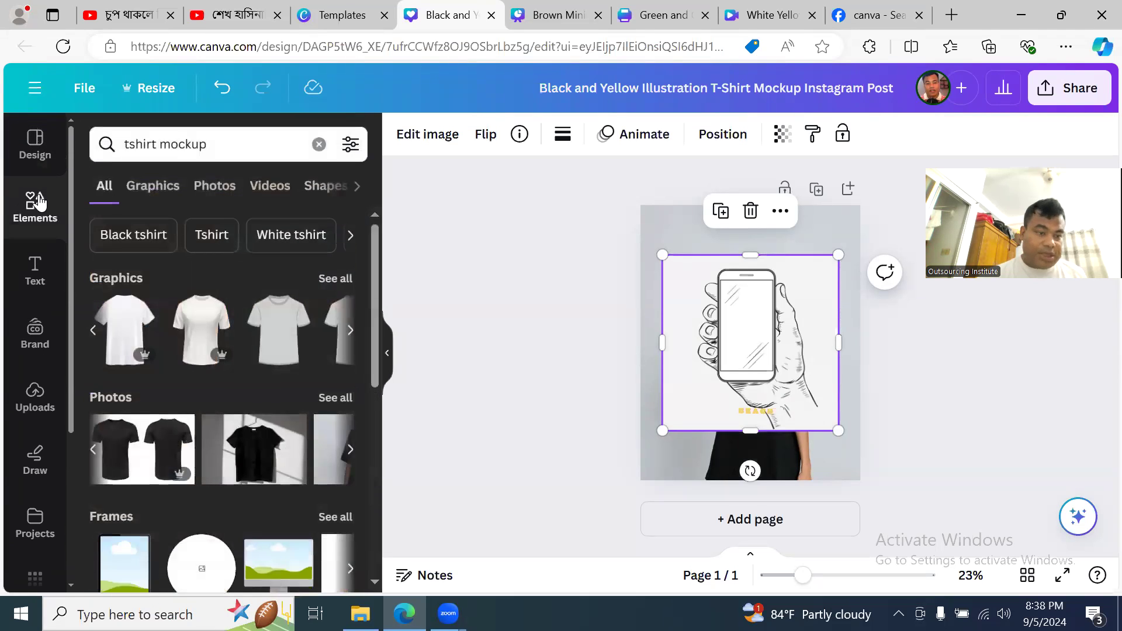
{"action": "left_click", "coordinate": [38, 335]}
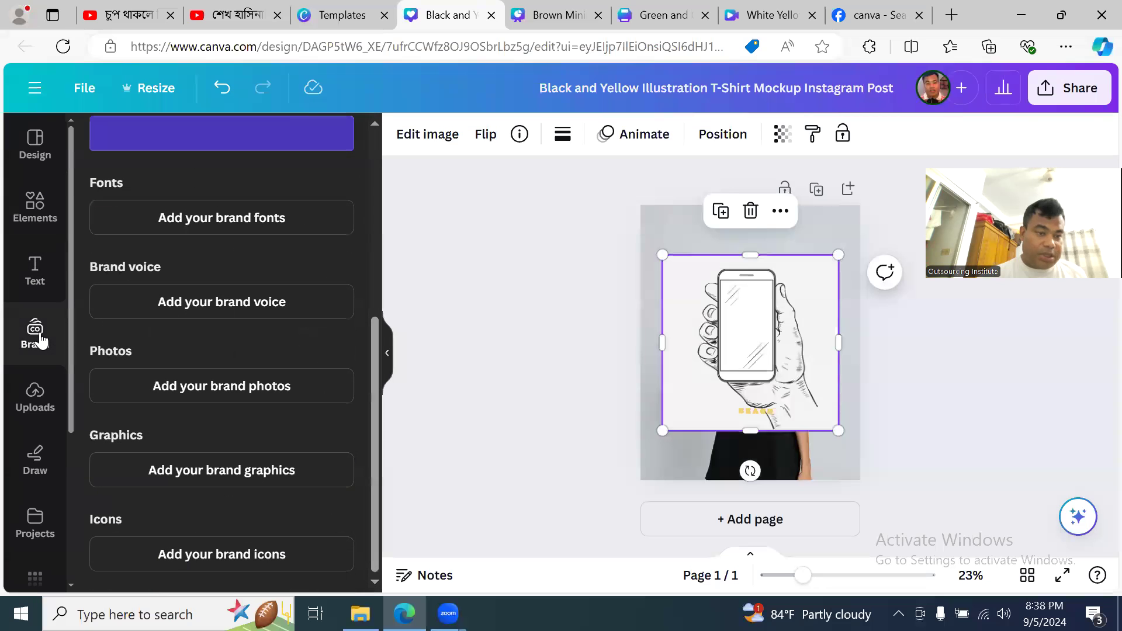
{"action": "left_click", "coordinate": [36, 206]}
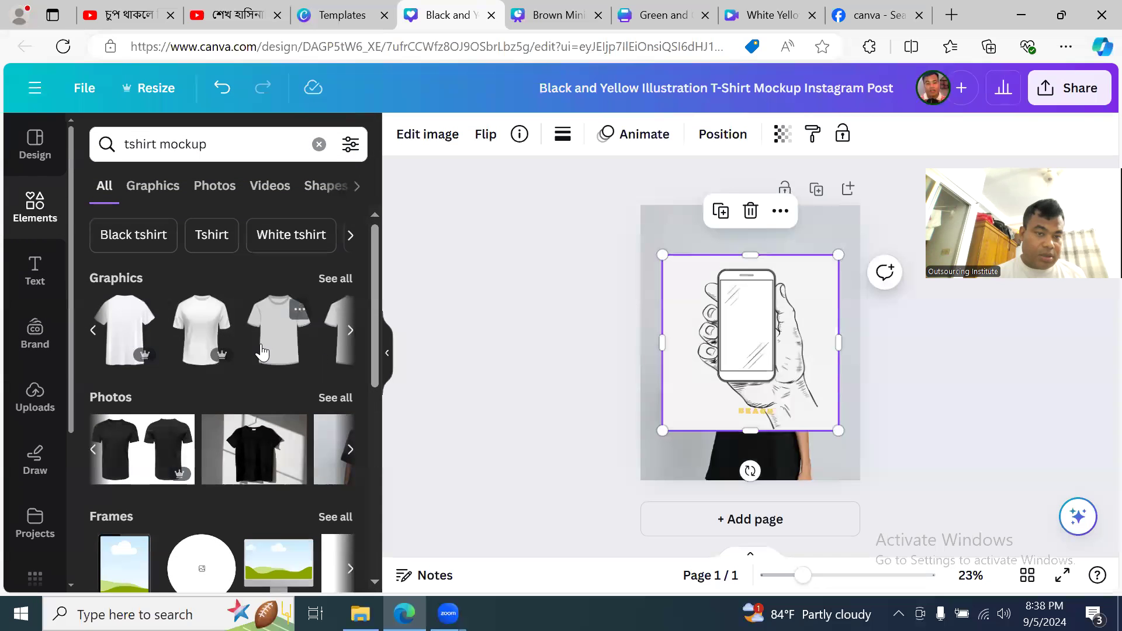
{"action": "left_click", "coordinate": [319, 144]}
{"action": "scroll", "coordinate": [281, 351], "scroll_direction": "down", "scroll_amount": 1}
{"action": "scroll", "coordinate": [302, 330], "scroll_direction": "down", "scroll_amount": 15}
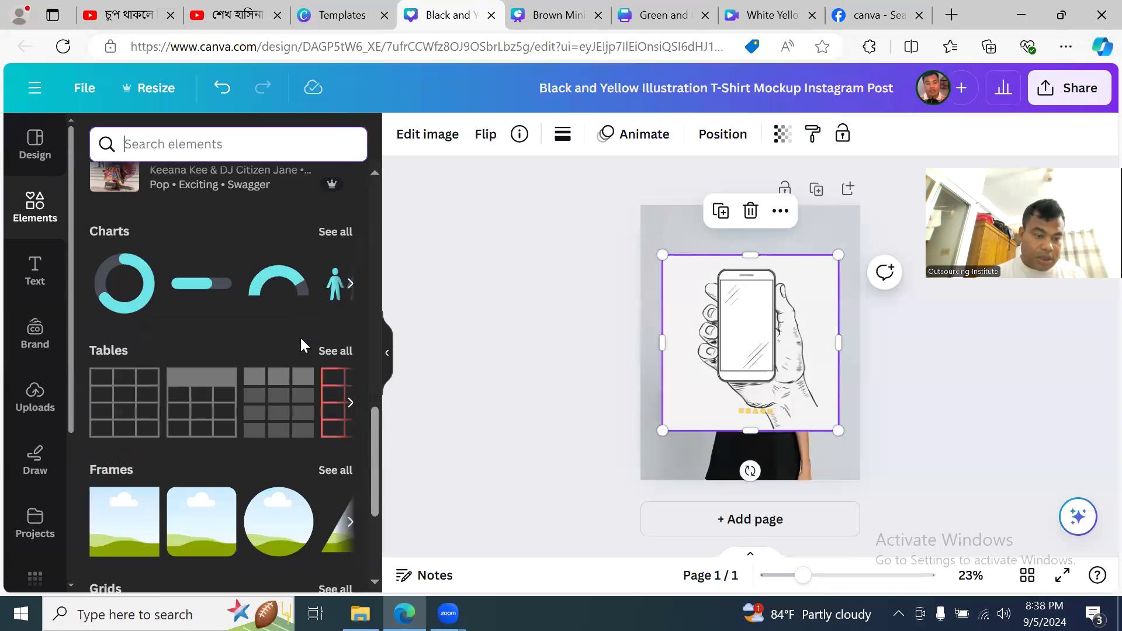
{"action": "scroll", "coordinate": [302, 348], "scroll_direction": "down", "scroll_amount": 2}
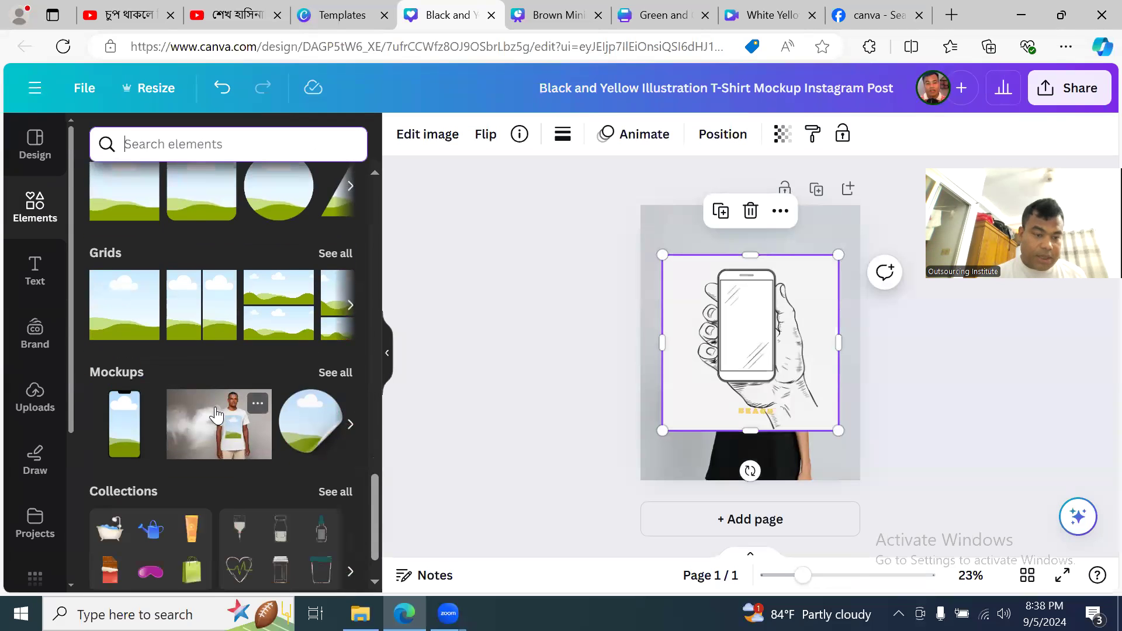
{"action": "left_click_drag", "start_coordinate": [216, 415], "coordinate": [523, 191]}
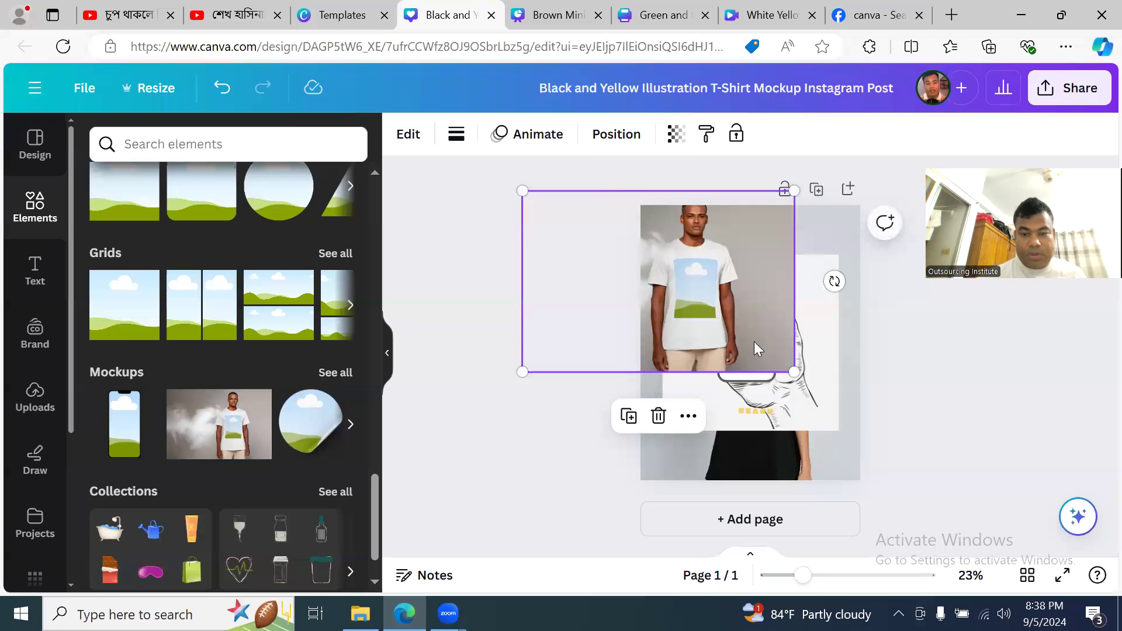
{"action": "left_click_drag", "start_coordinate": [791, 370], "coordinate": [909, 448]}
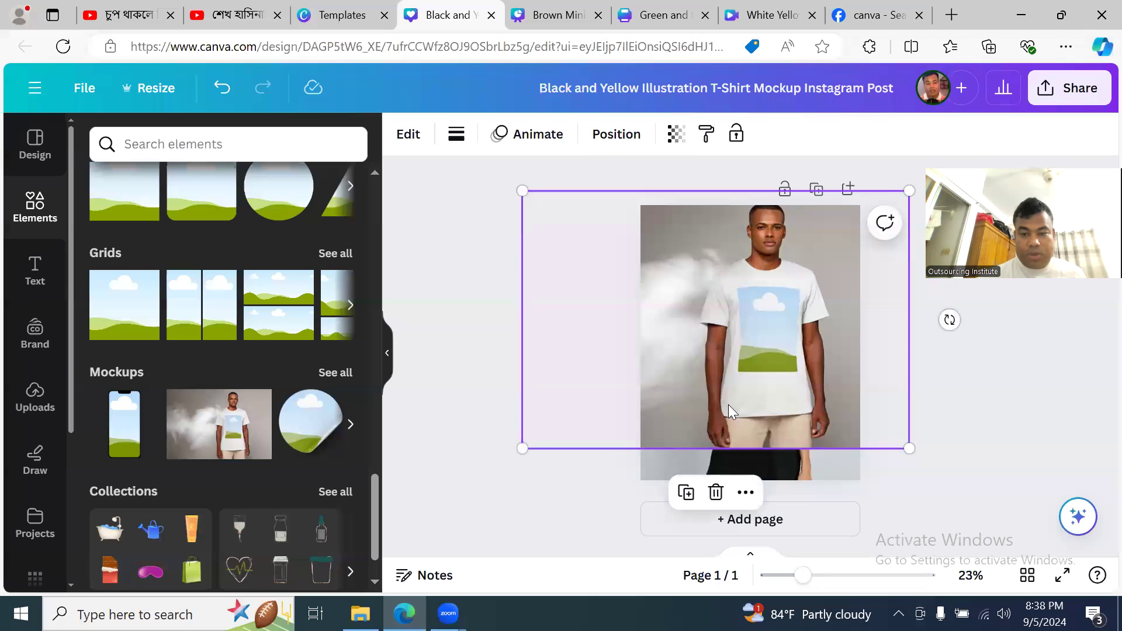
{"action": "left_click", "coordinate": [452, 292]}
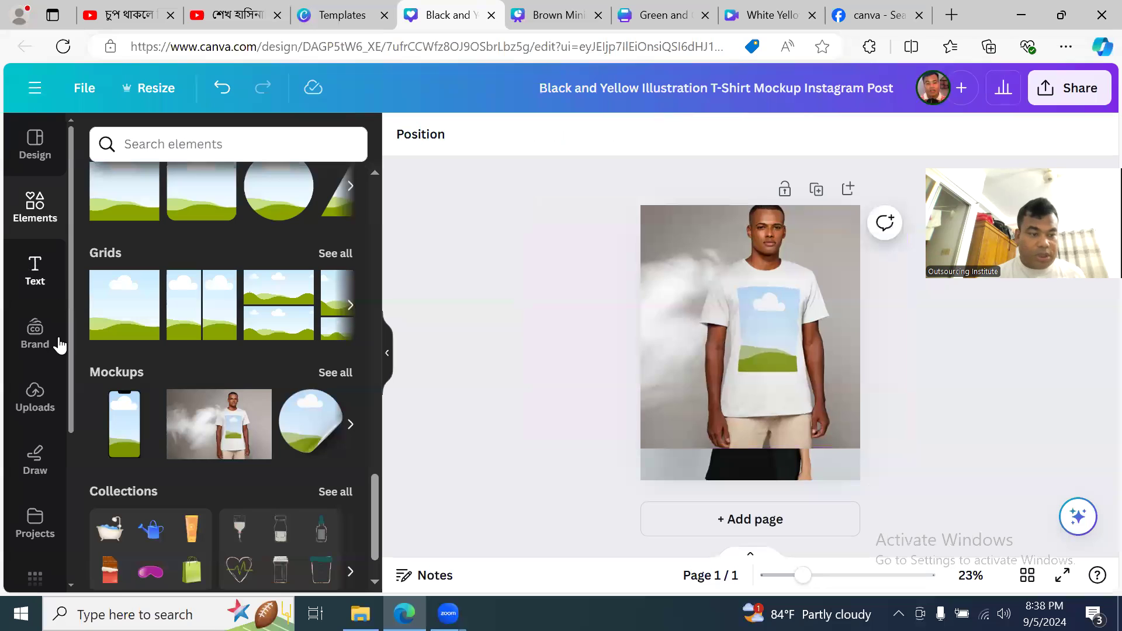
- Clear the search in the uploaded images and place the photo of the man with a microphone in the T-shirt mockup's frame
{"action": "left_click", "coordinate": [47, 404]}
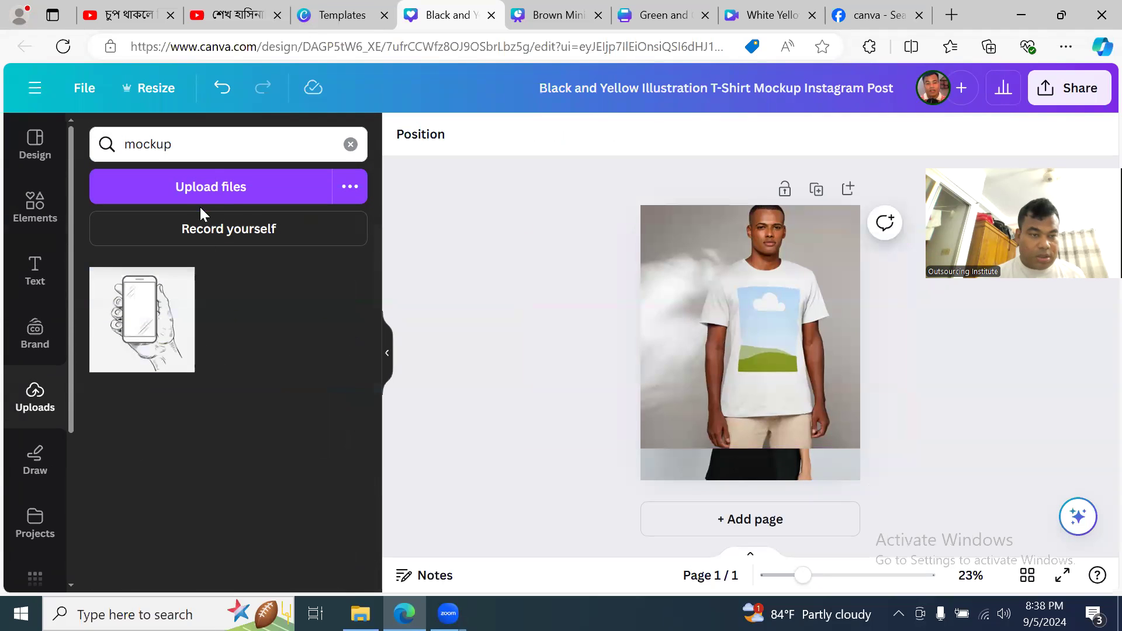
{"action": "left_click", "coordinate": [351, 144]}
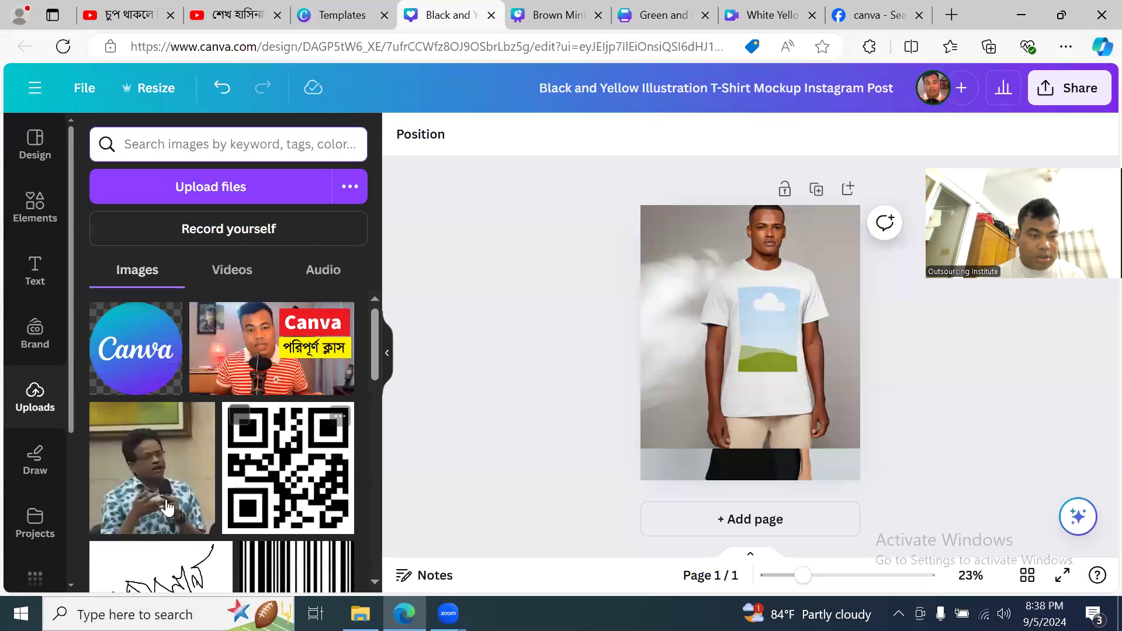
{"action": "left_click", "coordinate": [193, 493]}
{"action": "left_click_drag", "start_coordinate": [734, 342], "coordinate": [759, 325]}
{"action": "key", "text": "Delete"}
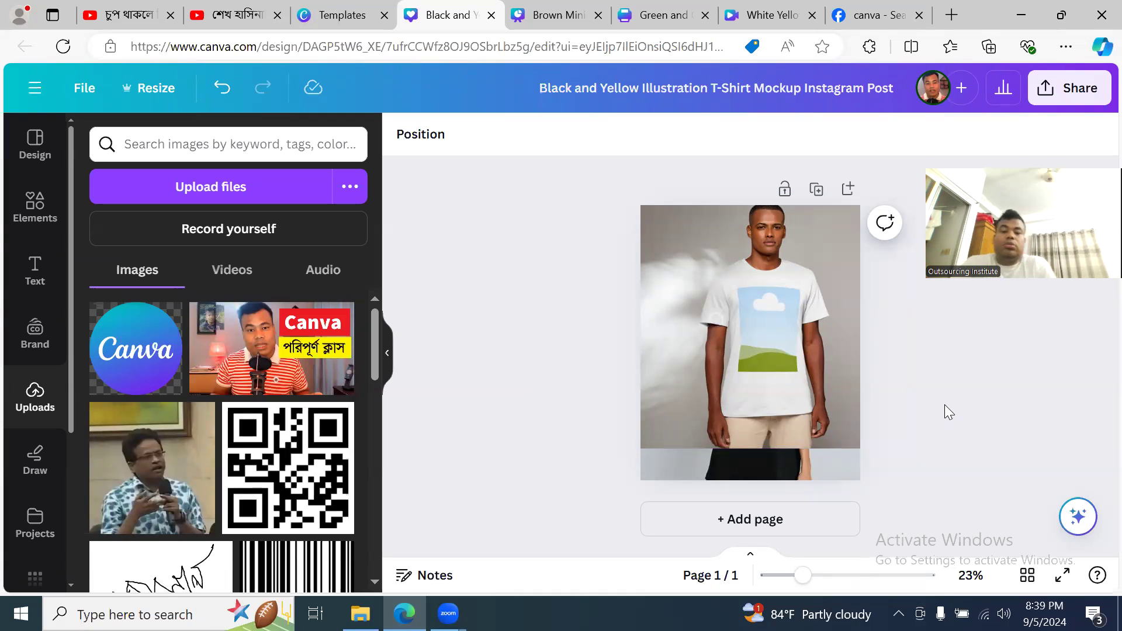
{"action": "key", "text": "ctrl+z"}
{"action": "left_click", "coordinate": [762, 329]}
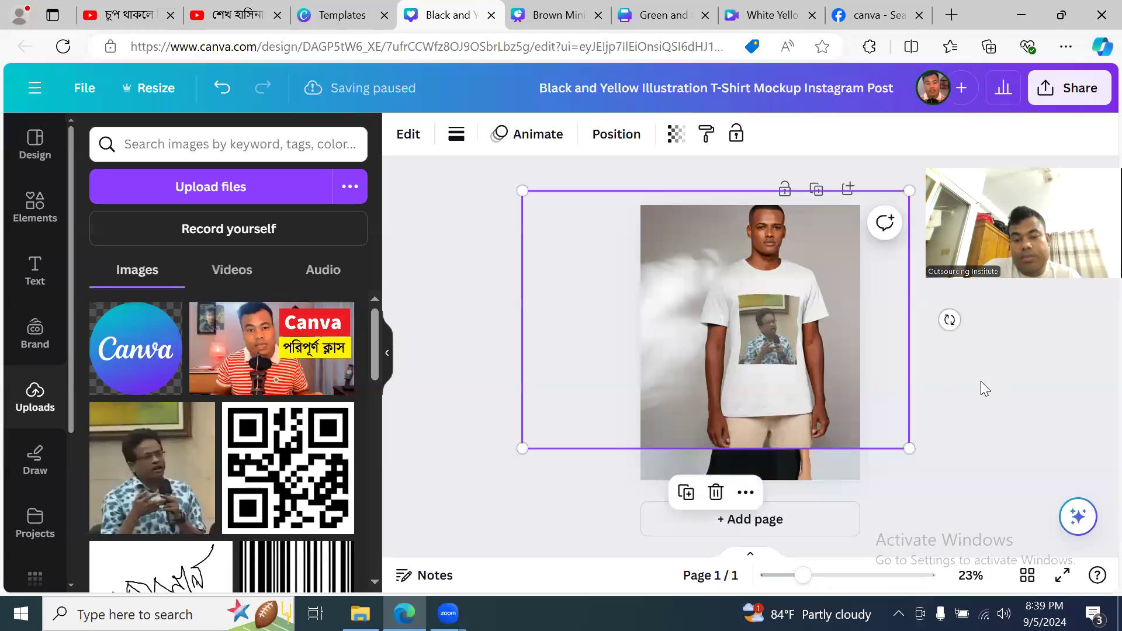
- Enlarge the T-shirt mockup and reposition it so the printed shirt fills the whole page
{"action": "left_click_drag", "start_coordinate": [909, 448], "coordinate": [981, 555]}
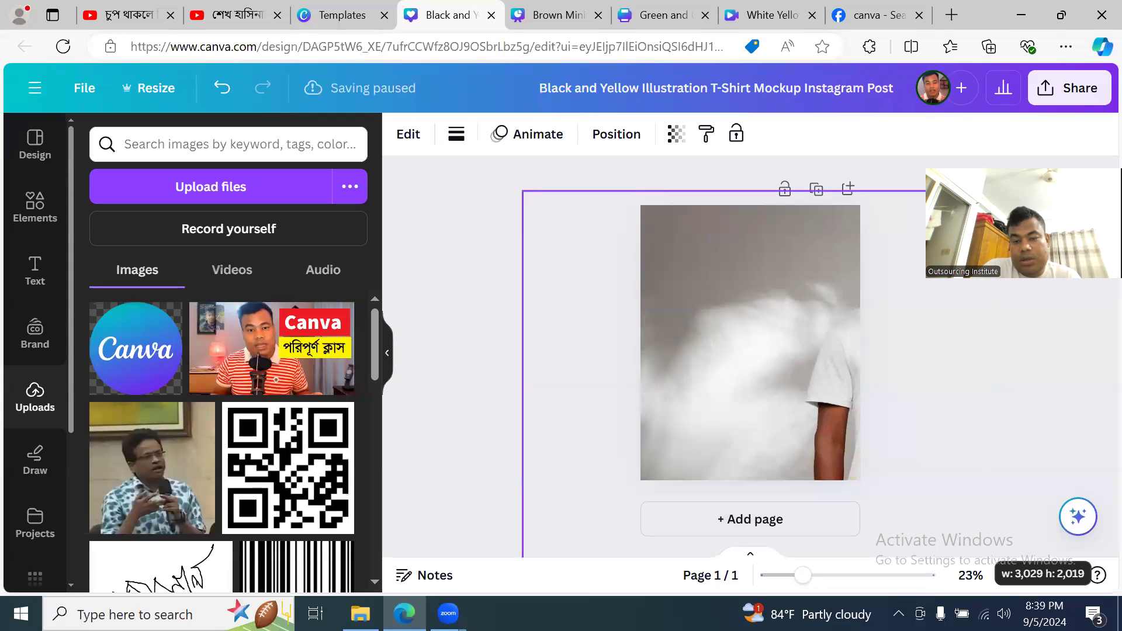
{"action": "left_click_drag", "start_coordinate": [781, 354], "coordinate": [623, 293]}
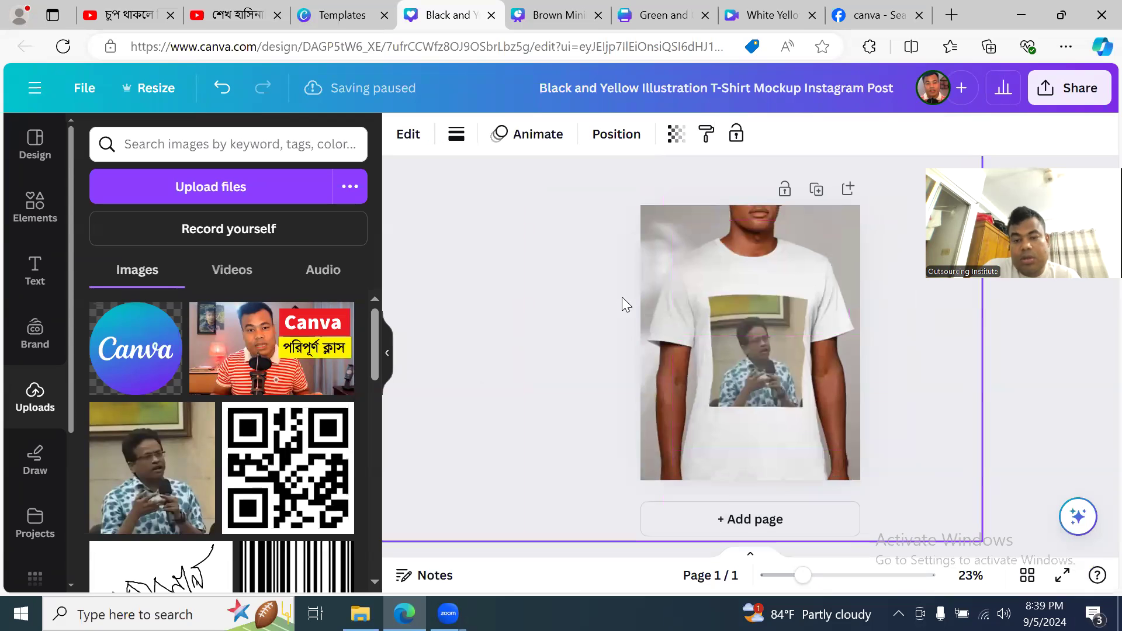
{"action": "left_click", "coordinate": [429, 254]}
- Review the open T-shirt mockup, 2023 calendar and Green and Gold business card designs and their web addresses
{"action": "left_click", "coordinate": [482, 38]}
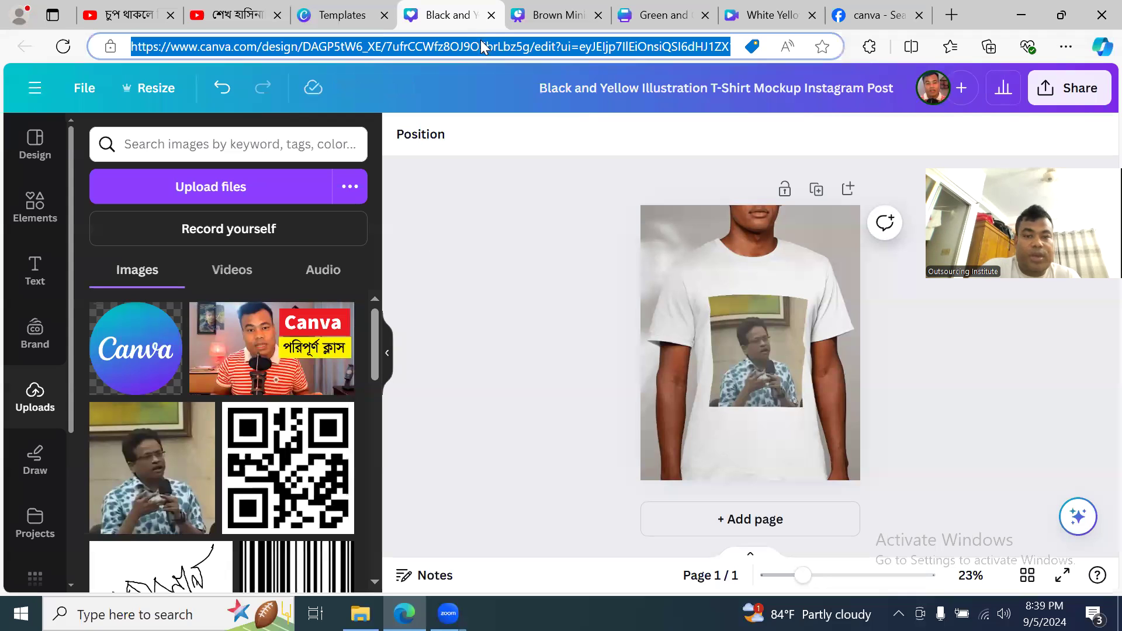
{"action": "left_click", "coordinate": [555, 18]}
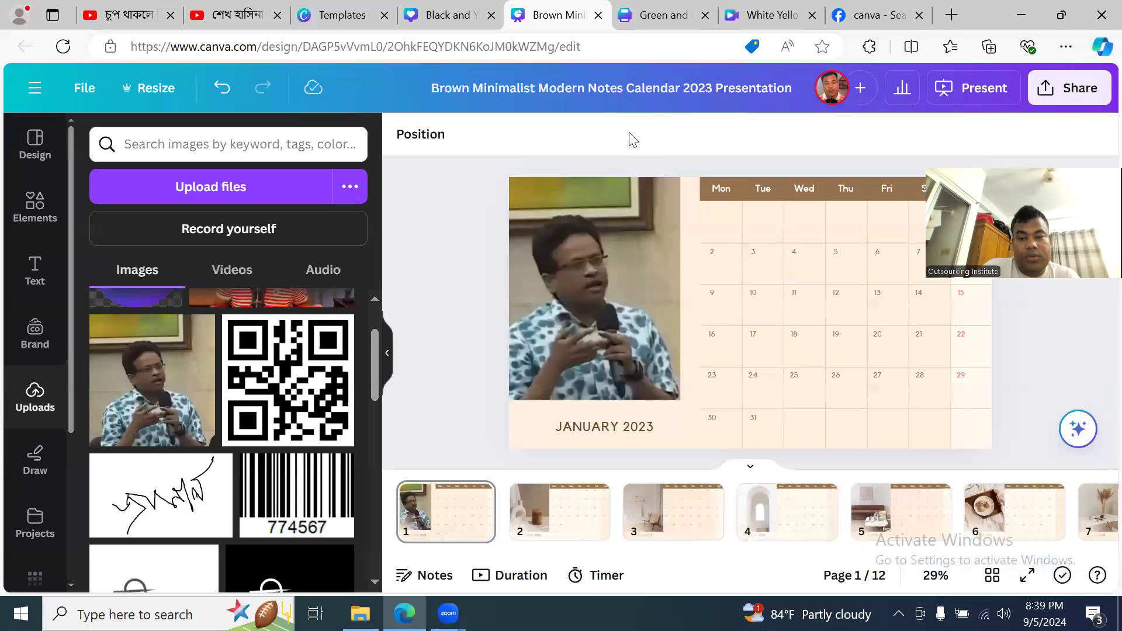
{"action": "left_click", "coordinate": [693, 39]}
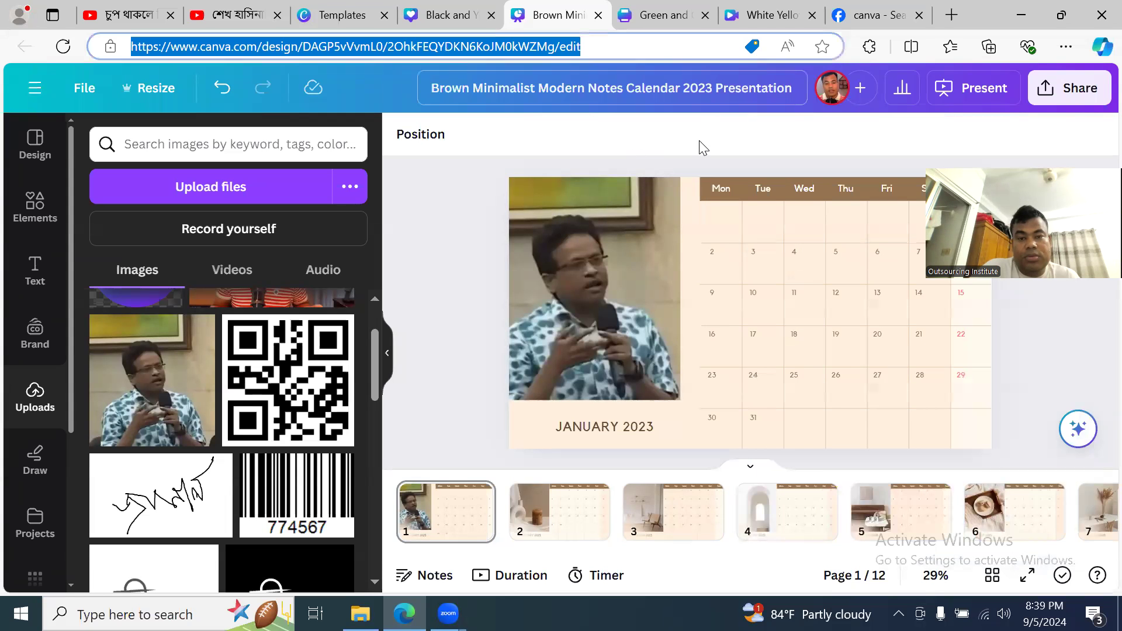
{"action": "left_click", "coordinate": [647, 9]}
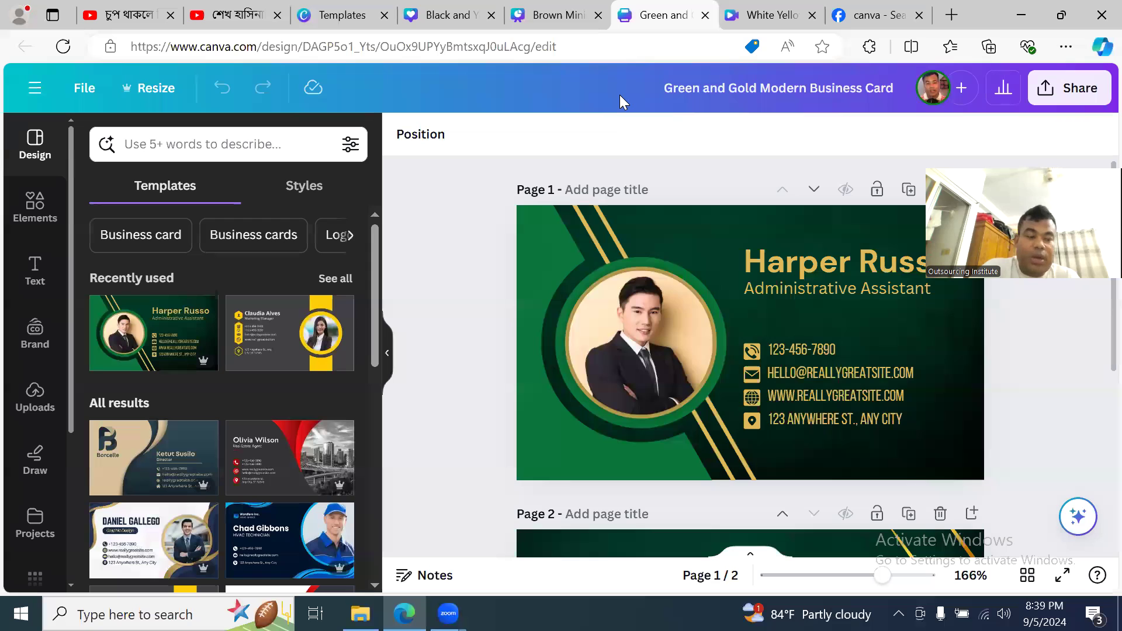
- Close the business card, Facebook search, burger video ad and 2023 calendar pages, keeping the T-shirt mockup design open
{"action": "left_click", "coordinate": [705, 14]}
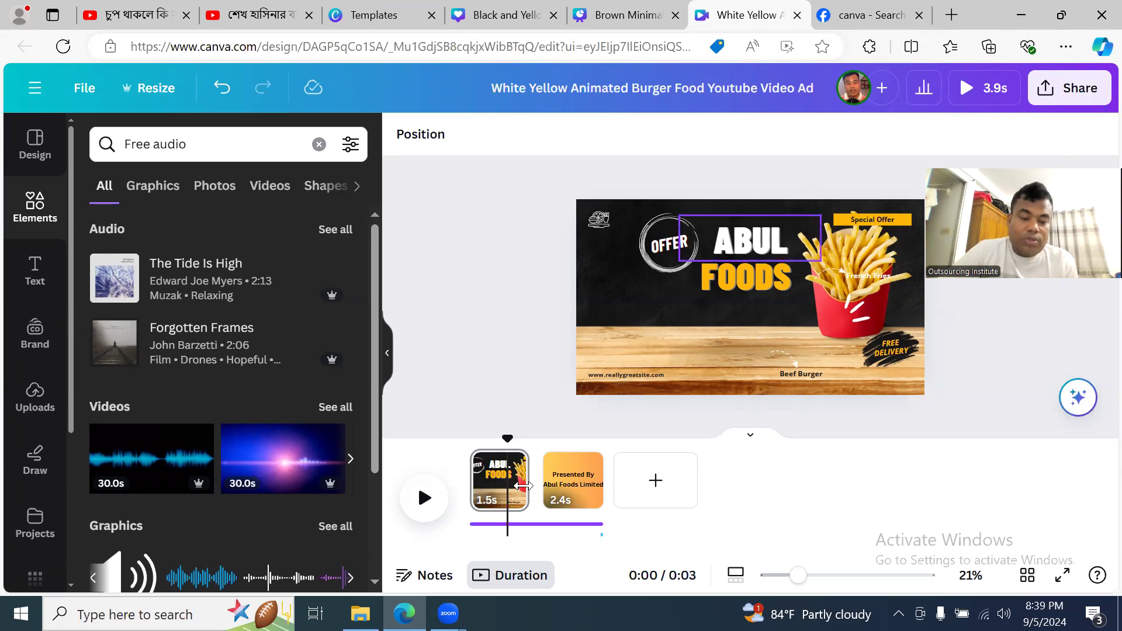
{"action": "left_click", "coordinate": [876, 16]}
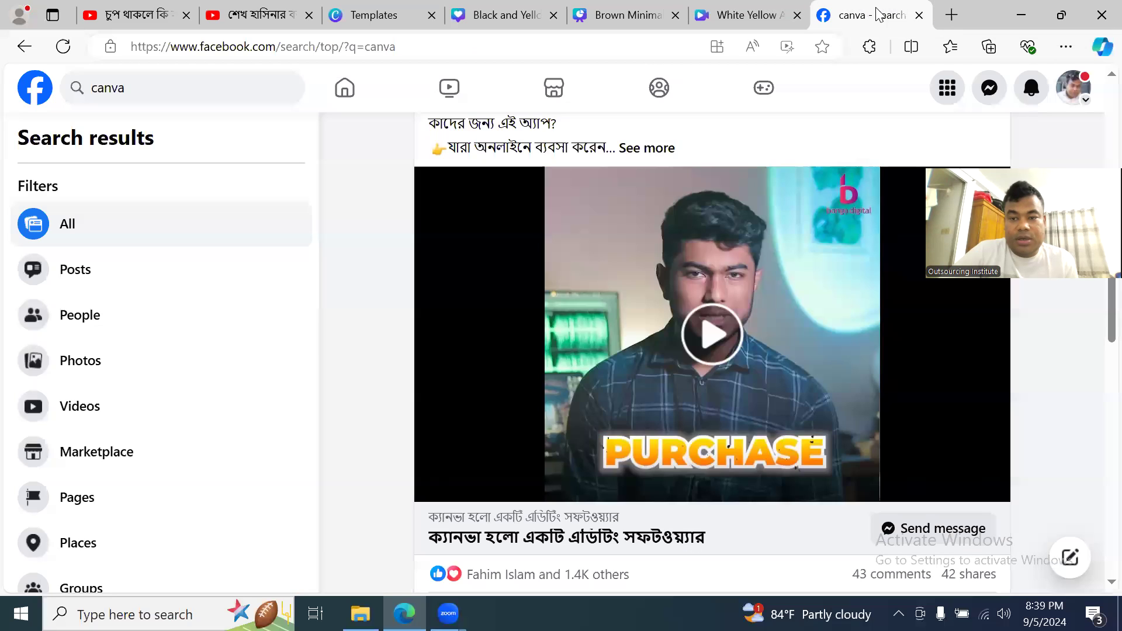
{"action": "left_click", "coordinate": [919, 15]}
{"action": "left_click", "coordinate": [919, 15]}
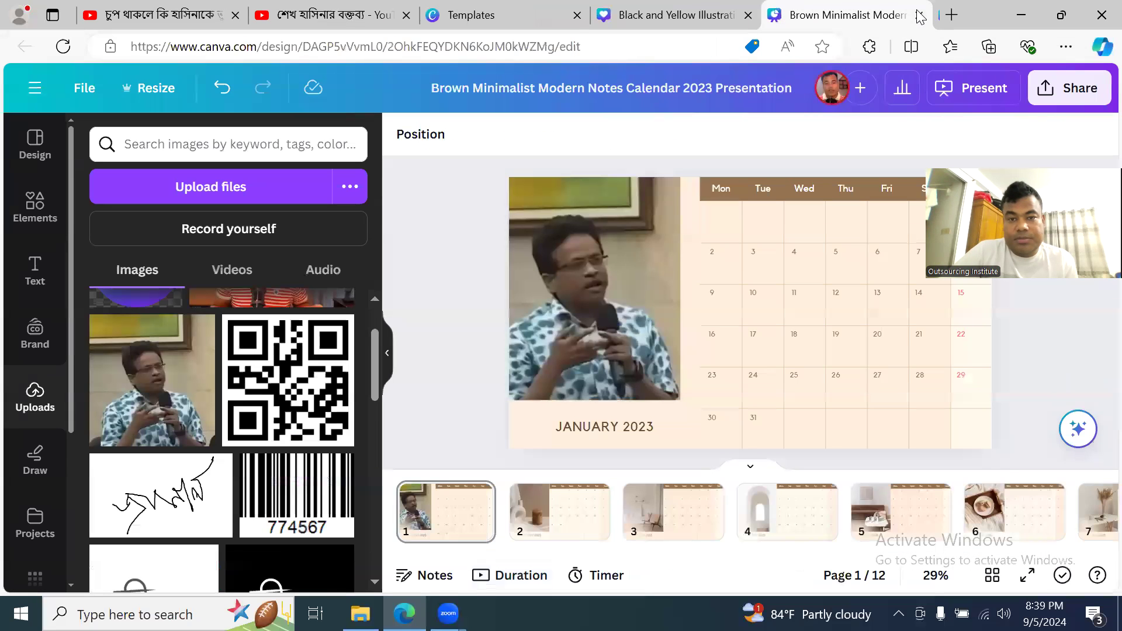
{"action": "left_click", "coordinate": [919, 15]}
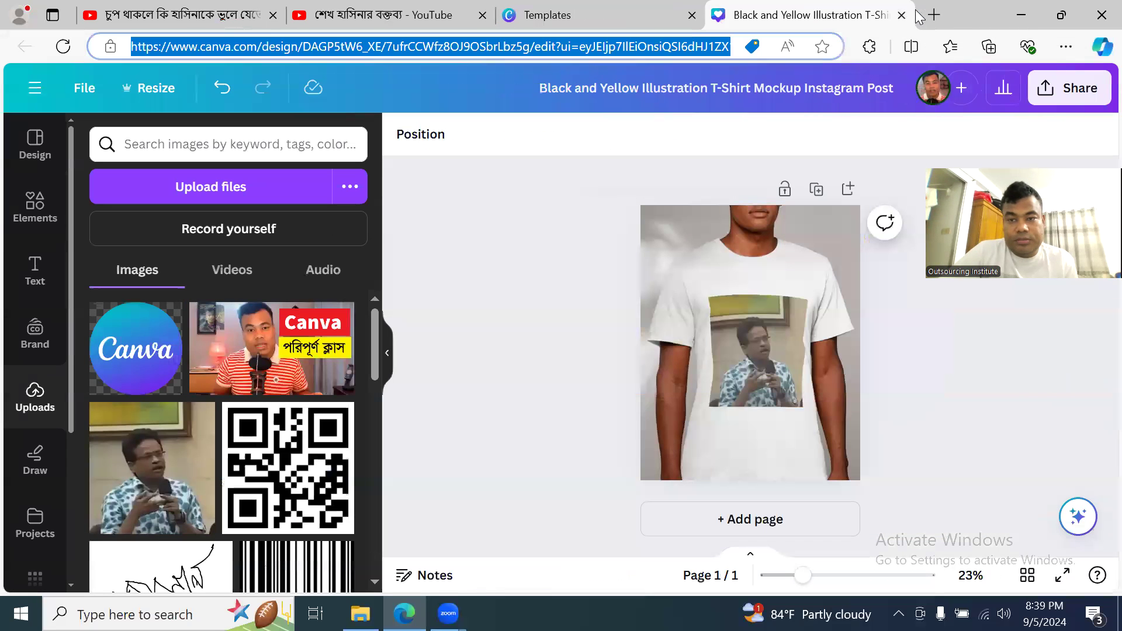
{"action": "left_click", "coordinate": [536, 122]}
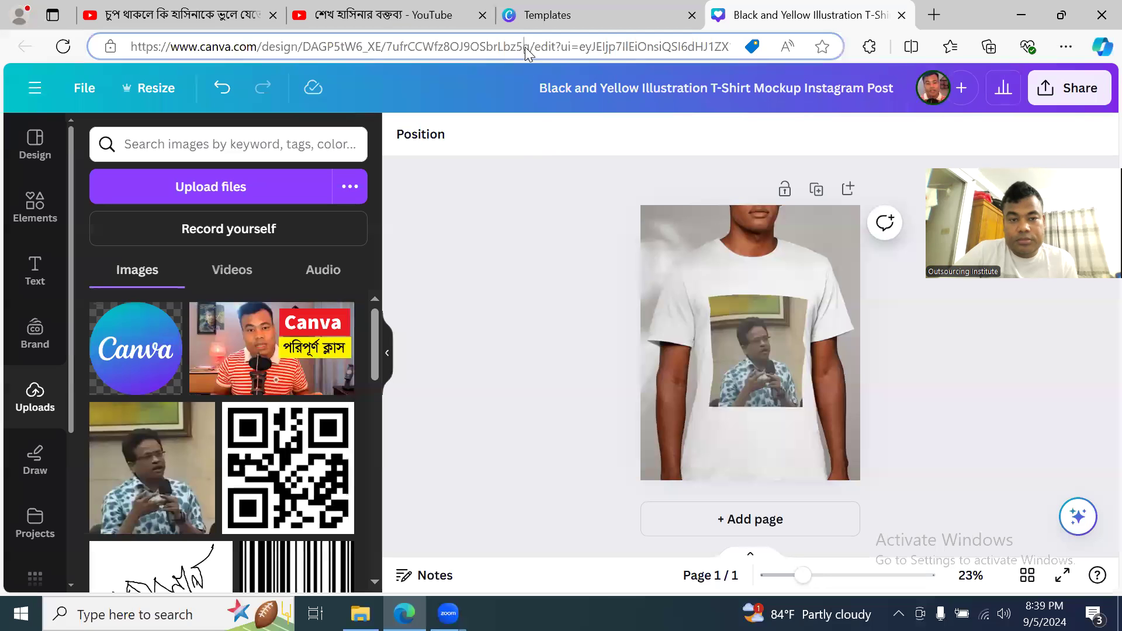
- Open the Class Notes document in Google Docs on a new browser page
{"action": "left_click", "coordinate": [347, 16]}
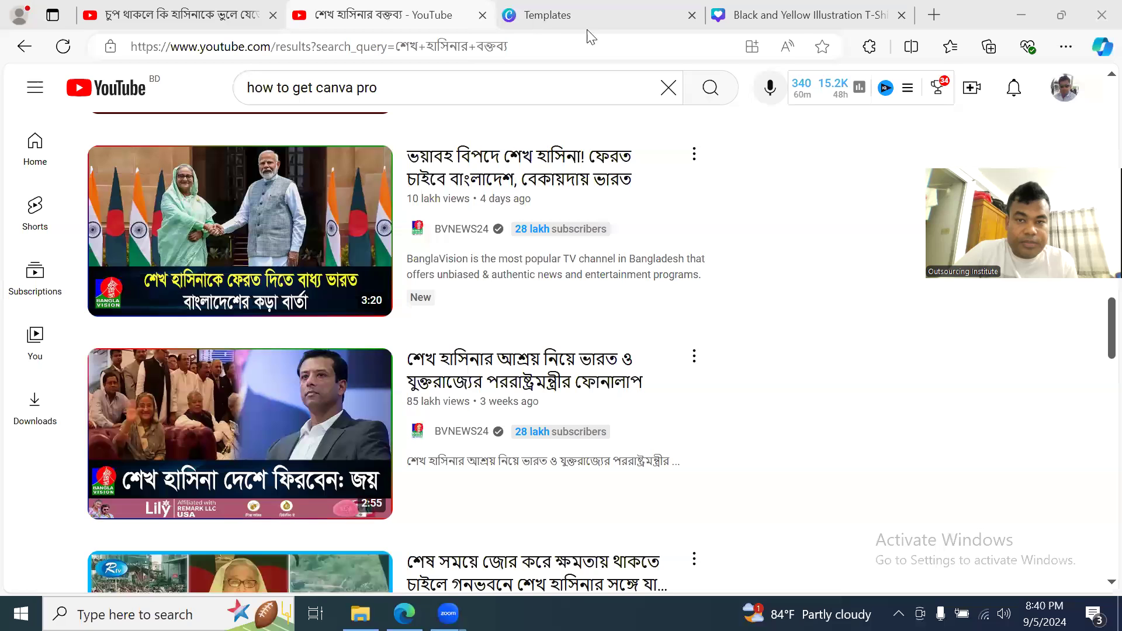
{"action": "left_click", "coordinate": [935, 14]}
{"action": "type", "text": "c"}
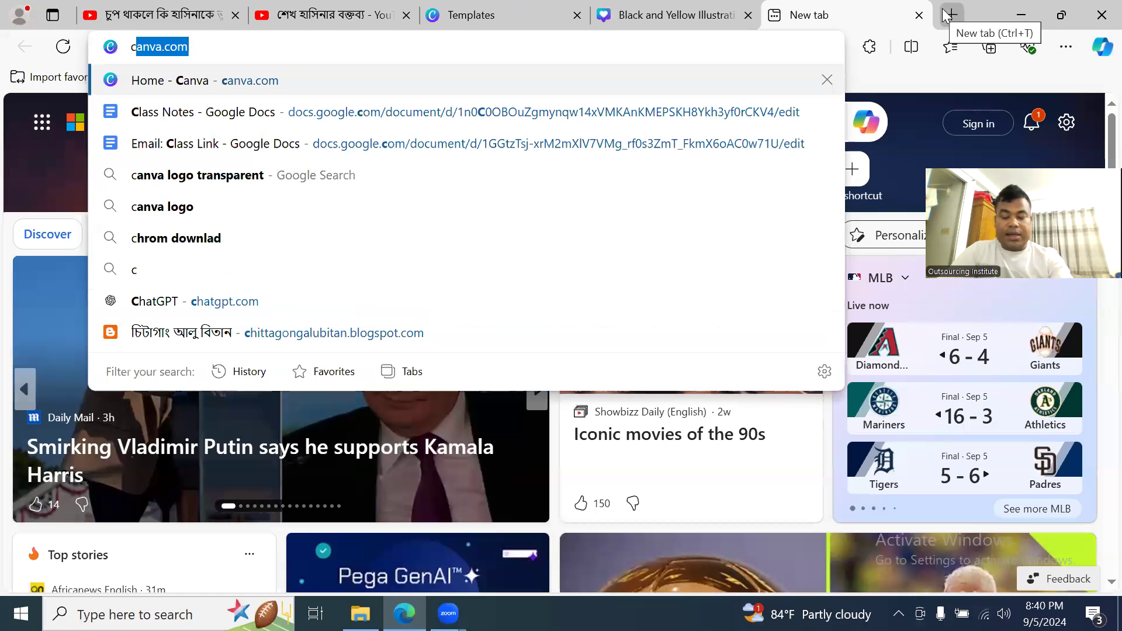
{"action": "type", "text": "l"}
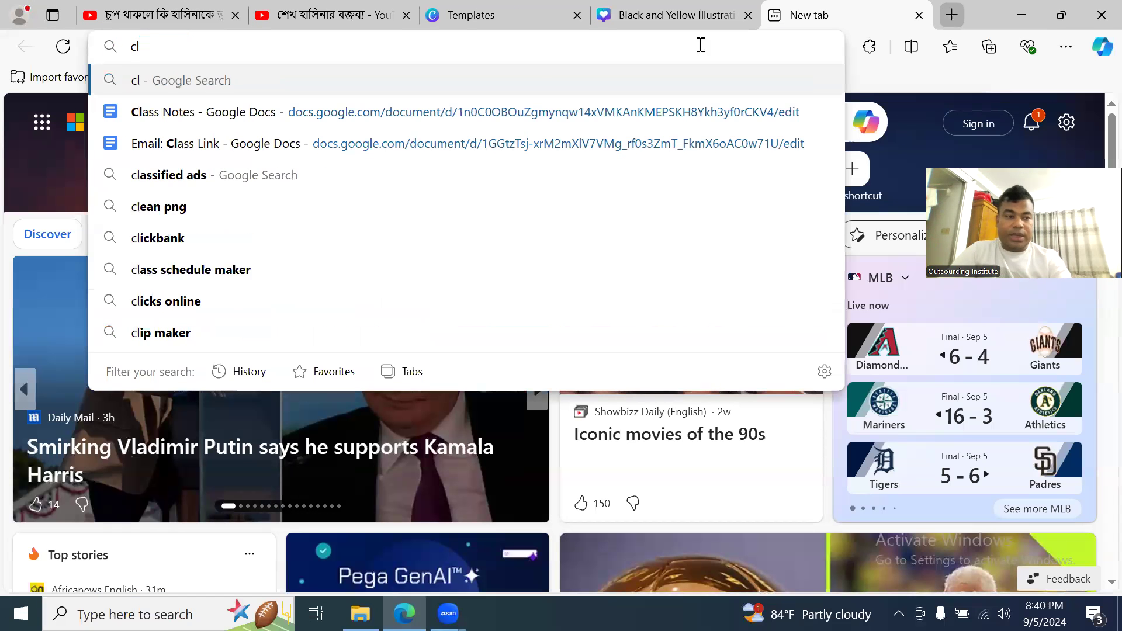
{"action": "left_click", "coordinate": [432, 113]}
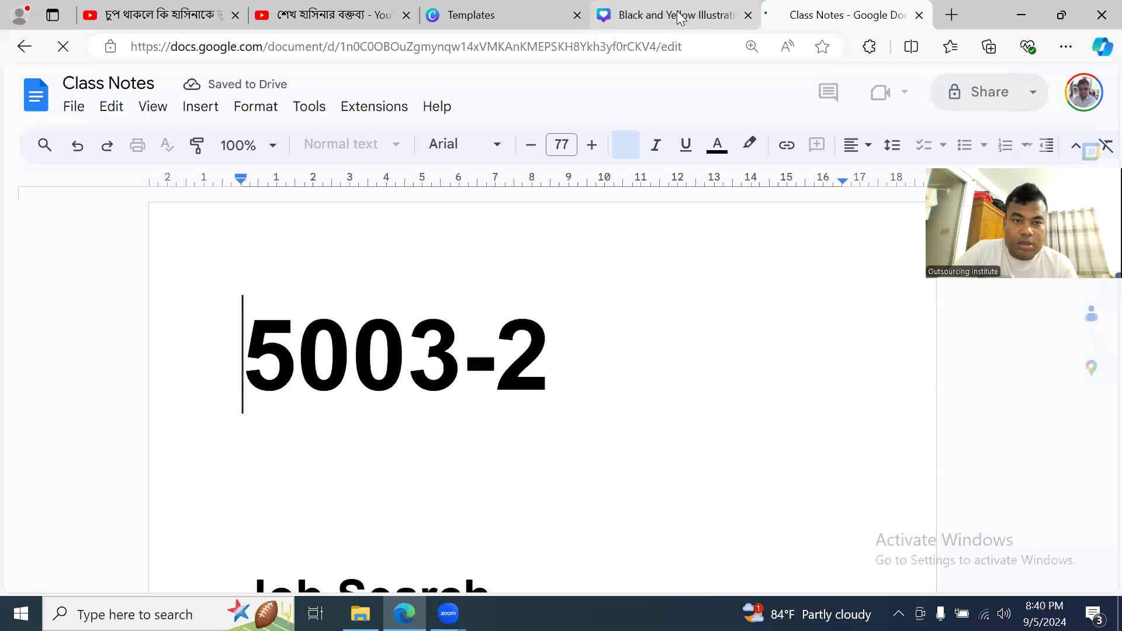
- Look through the Class Notes heading and the list of topics below it
{"action": "left_click", "coordinate": [626, 373]}
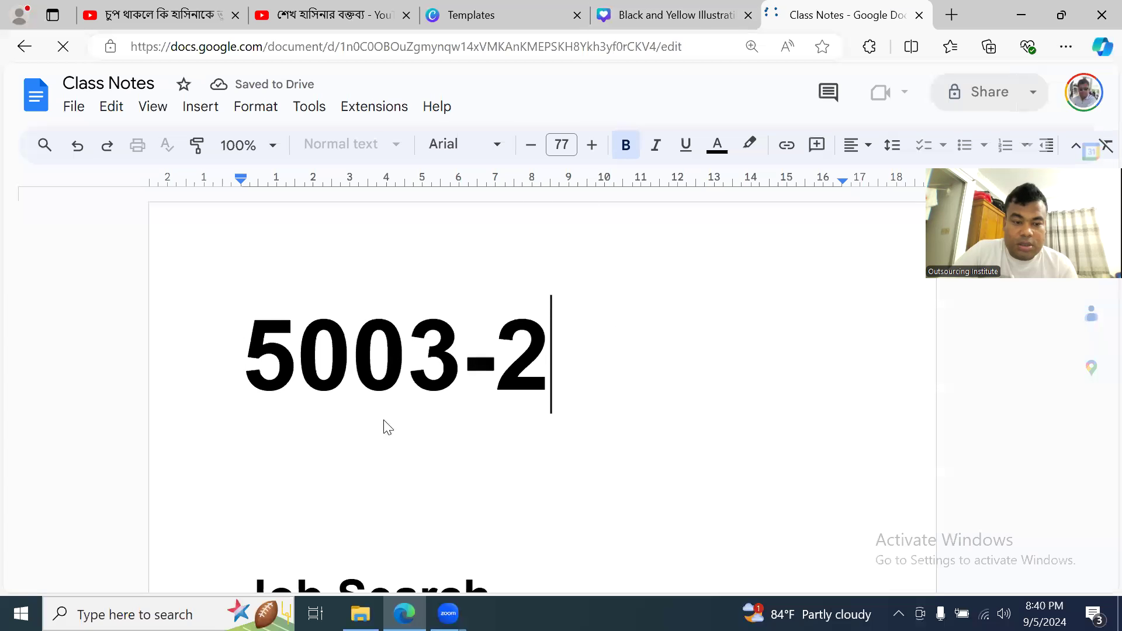
{"action": "left_click", "coordinate": [374, 406]}
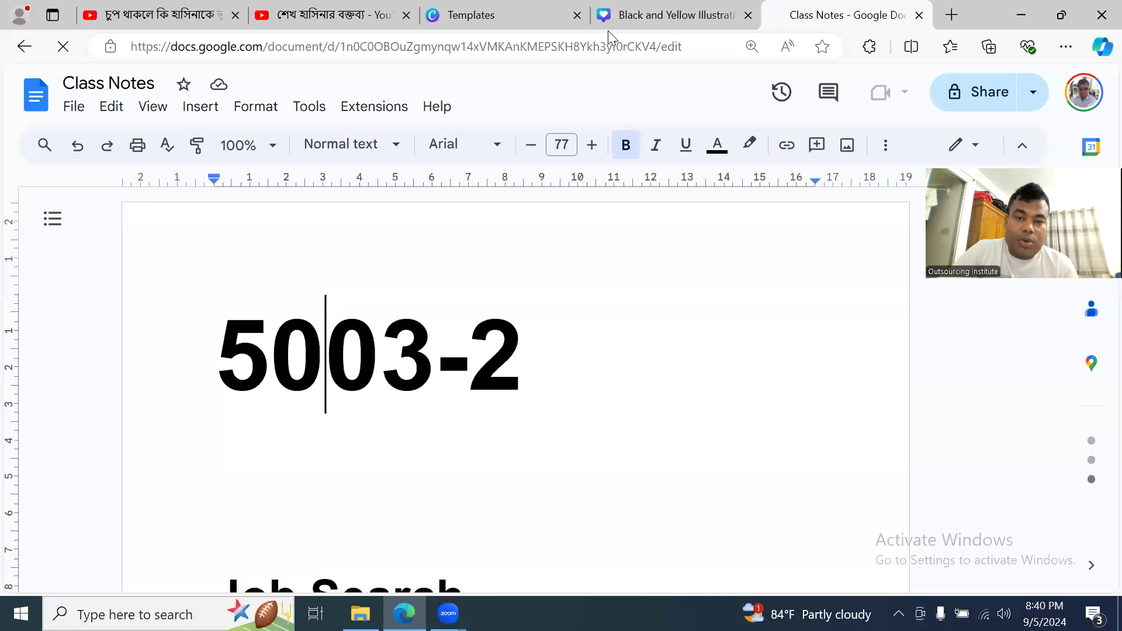
{"action": "left_click", "coordinate": [610, 45]}
{"action": "scroll", "coordinate": [488, 415], "scroll_direction": "down", "scroll_amount": 6}
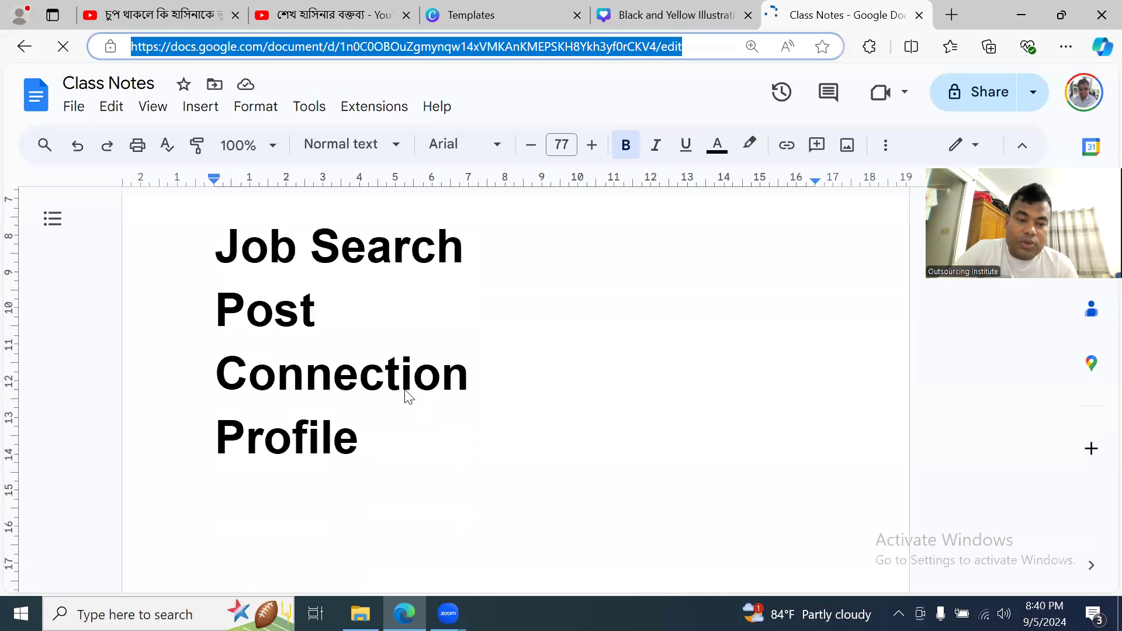
{"action": "left_click", "coordinate": [405, 387]}
{"action": "scroll", "coordinate": [517, 403], "scroll_direction": "up", "scroll_amount": 6}
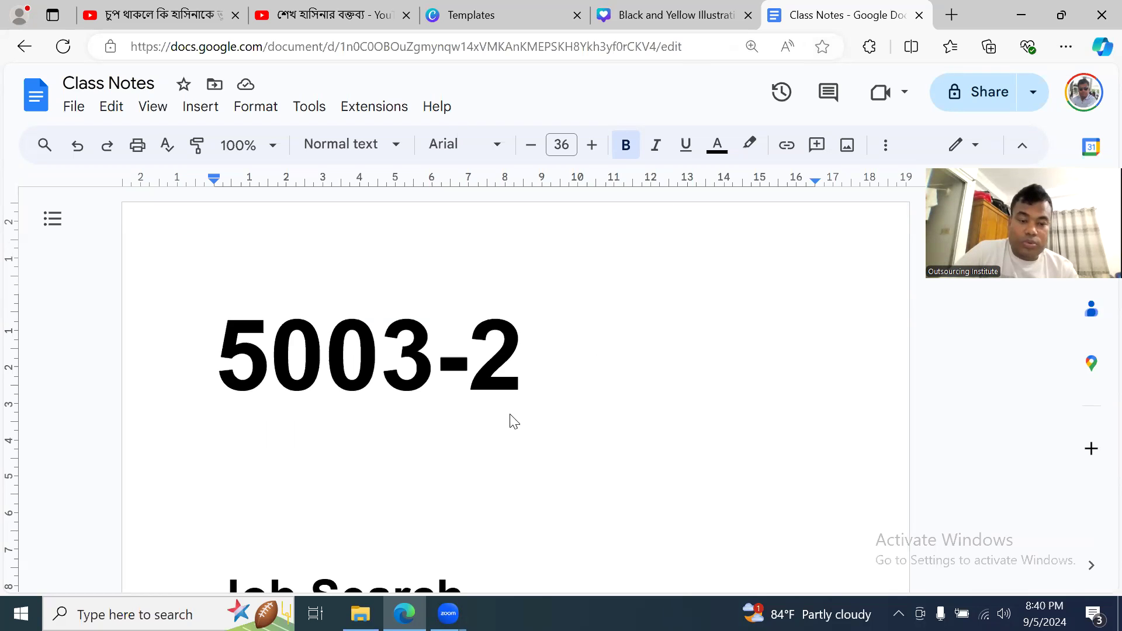
- Change the large heading number at the start of the Class Notes to 5002-2
{"action": "left_click", "coordinate": [436, 368]}
{"action": "key", "text": "BackSpace"}
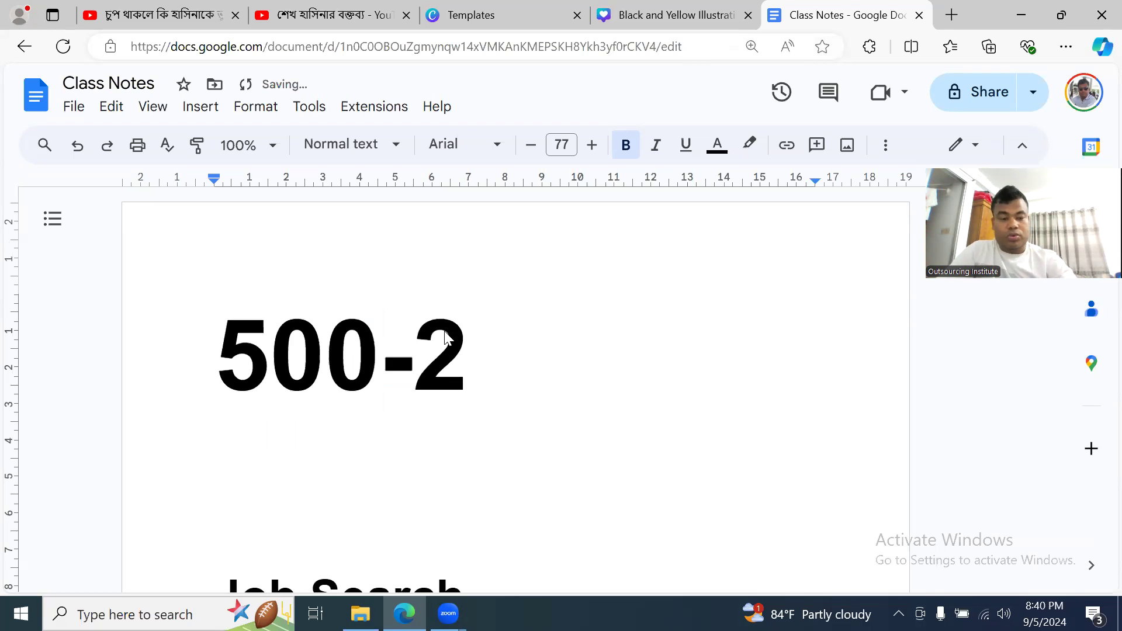
{"action": "type", "text": "2"}
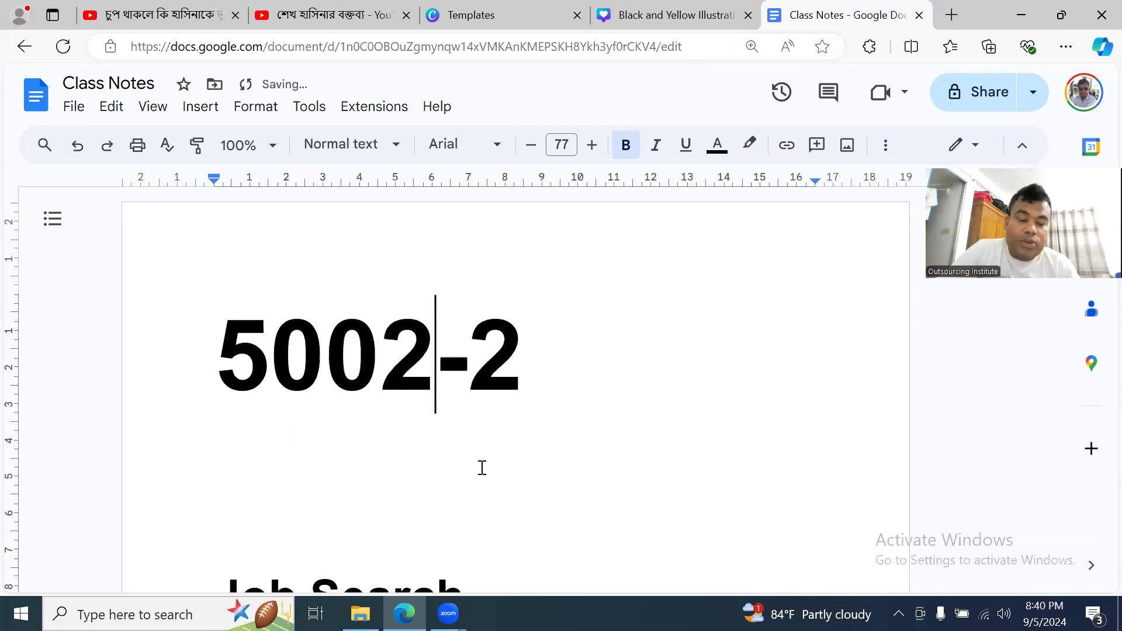
{"action": "scroll", "coordinate": [482, 467], "scroll_direction": "down", "scroll_amount": 3}
{"action": "left_click", "coordinate": [311, 435]}
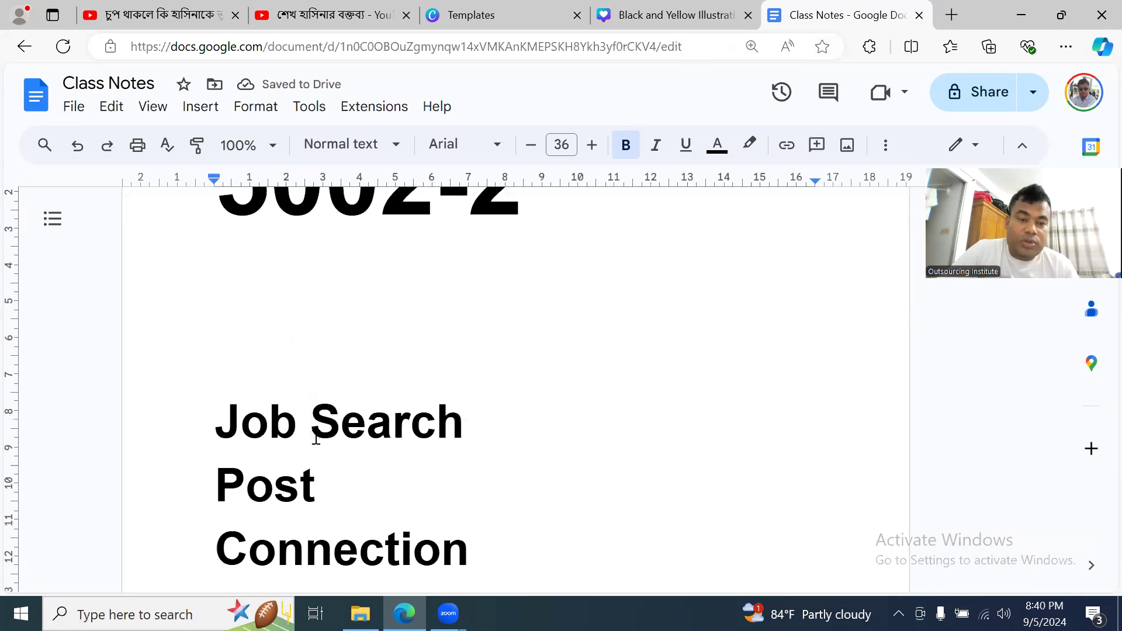
{"action": "scroll", "coordinate": [321, 438], "scroll_direction": "up", "scroll_amount": 3}
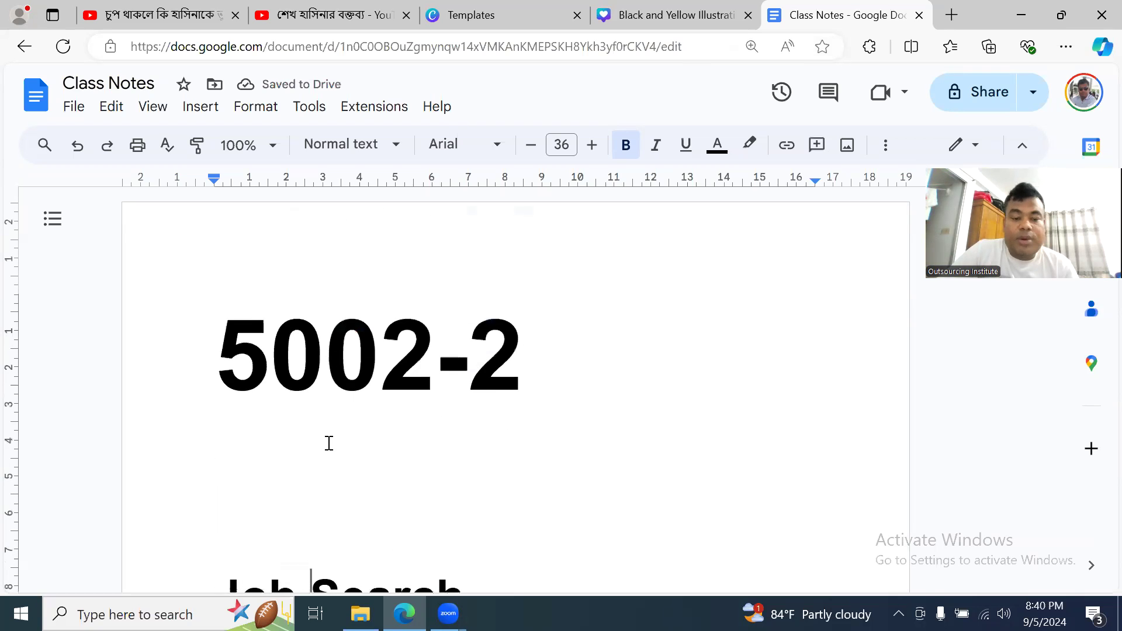